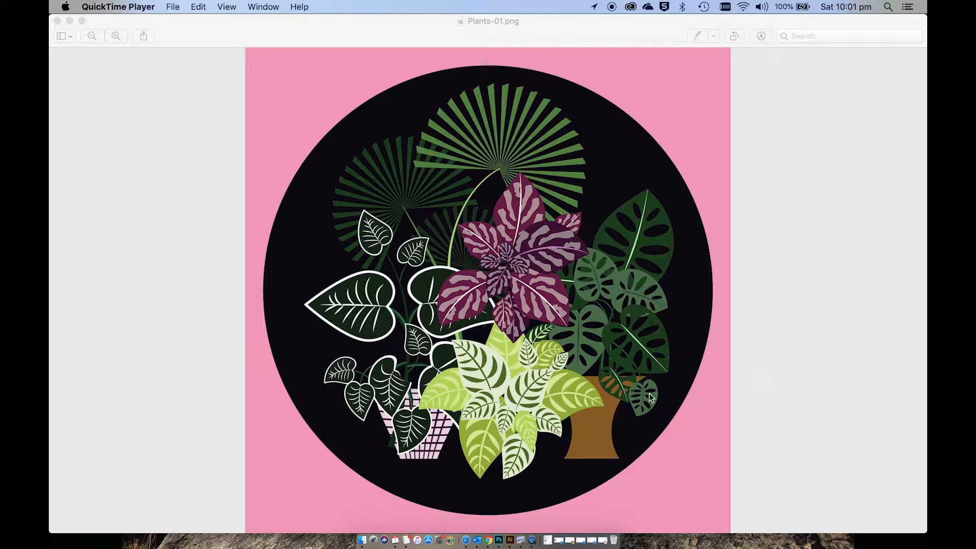
Step: Switch to Adobe Illustrator and draw a 23 cm square with the Rectangle tool, covering the entire artboard
{"action": "left_click", "coordinate": [510, 541]}
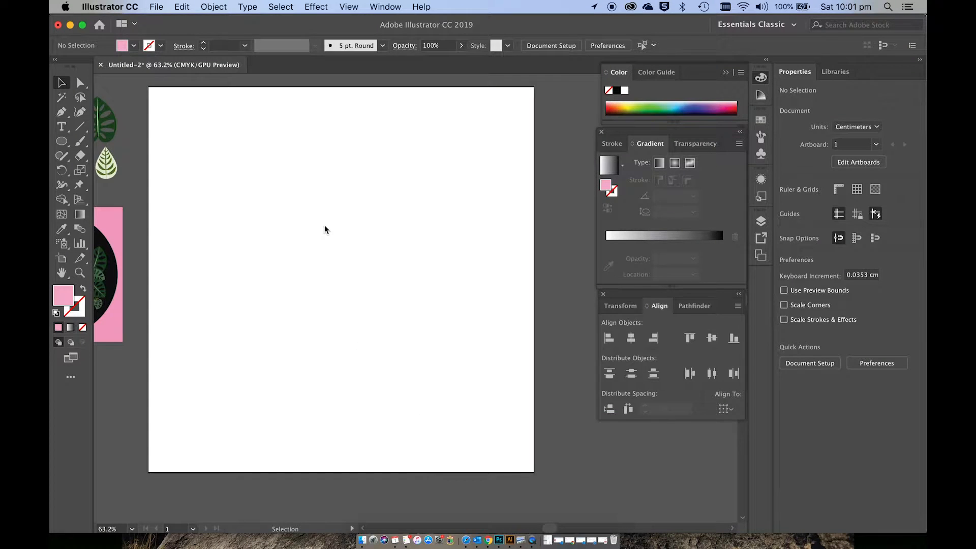
{"action": "left_click", "coordinate": [155, 7]}
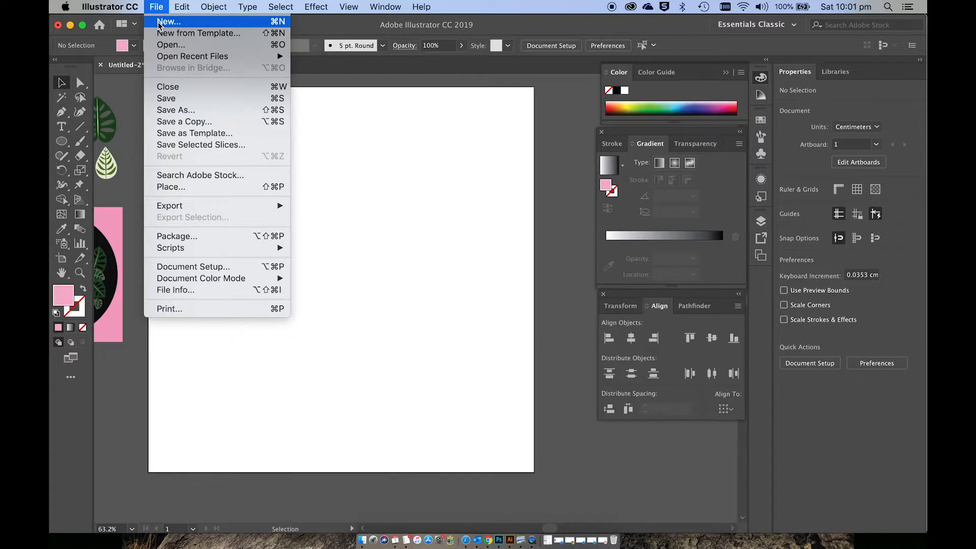
{"action": "left_click", "coordinate": [443, 165]}
{"action": "scroll", "coordinate": [443, 165], "scroll_direction": "left", "scroll_amount": 3}
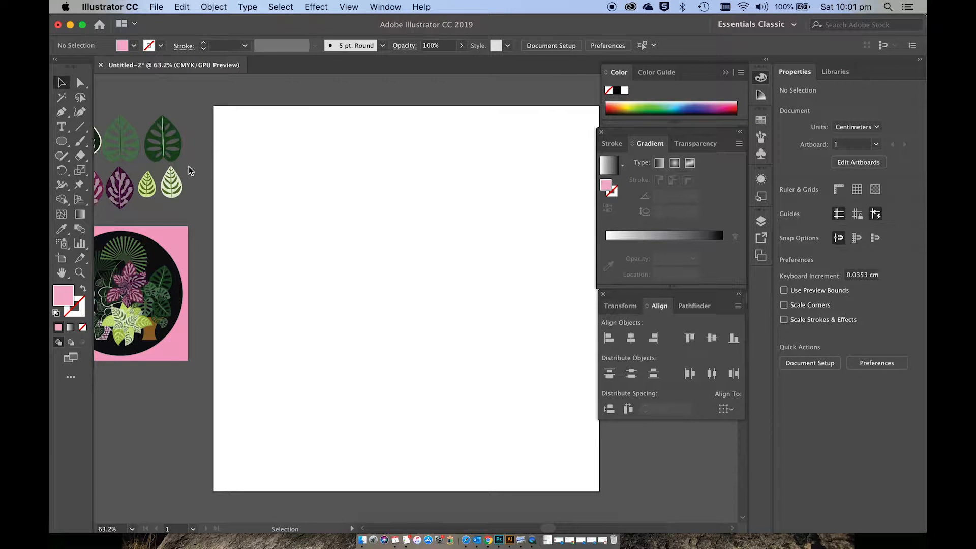
{"action": "left_click_drag", "start_coordinate": [62, 141], "coordinate": [92, 142]}
{"action": "left_click_drag", "start_coordinate": [311, 130], "coordinate": [292, 125]}
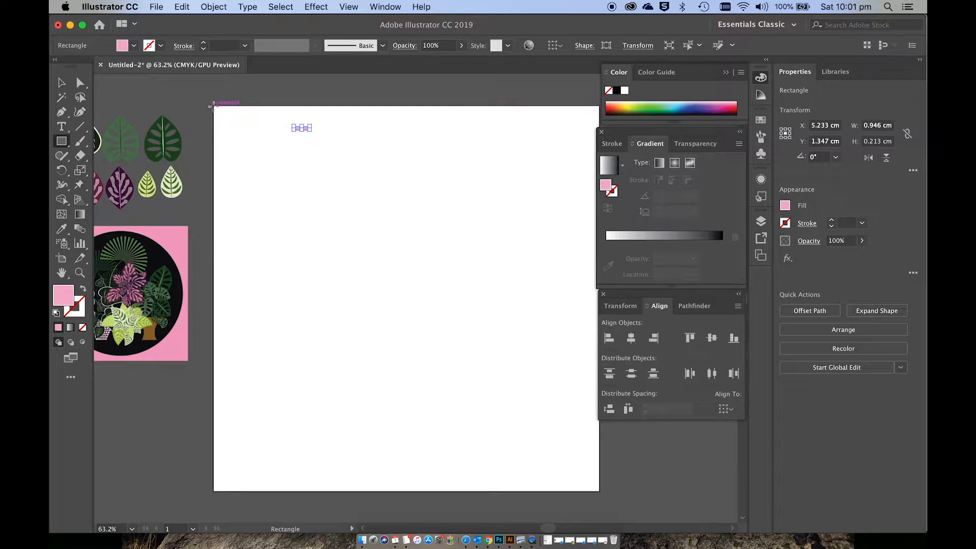
{"action": "left_click_drag", "start_coordinate": [214, 109], "coordinate": [603, 497]}
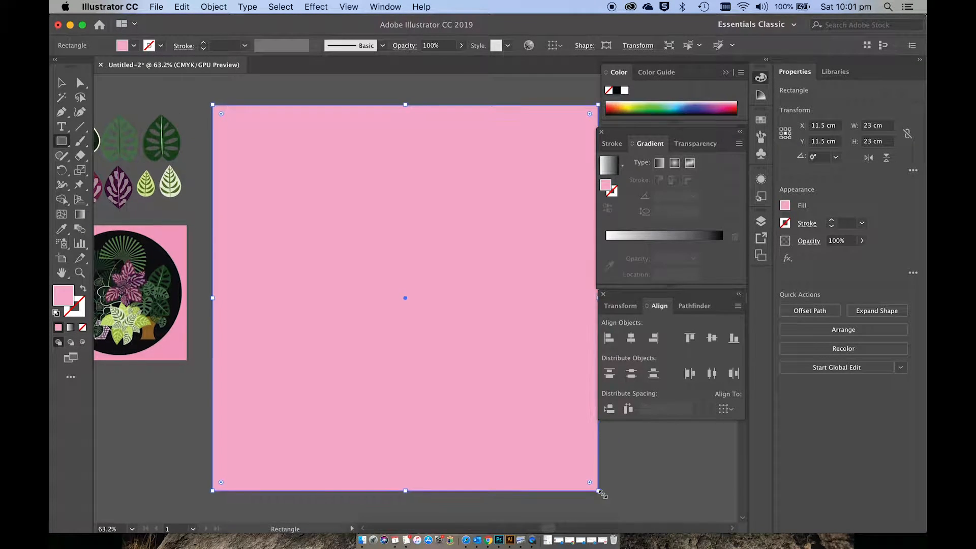
{"action": "scroll", "coordinate": [602, 497], "scroll_direction": "right", "scroll_amount": 1}
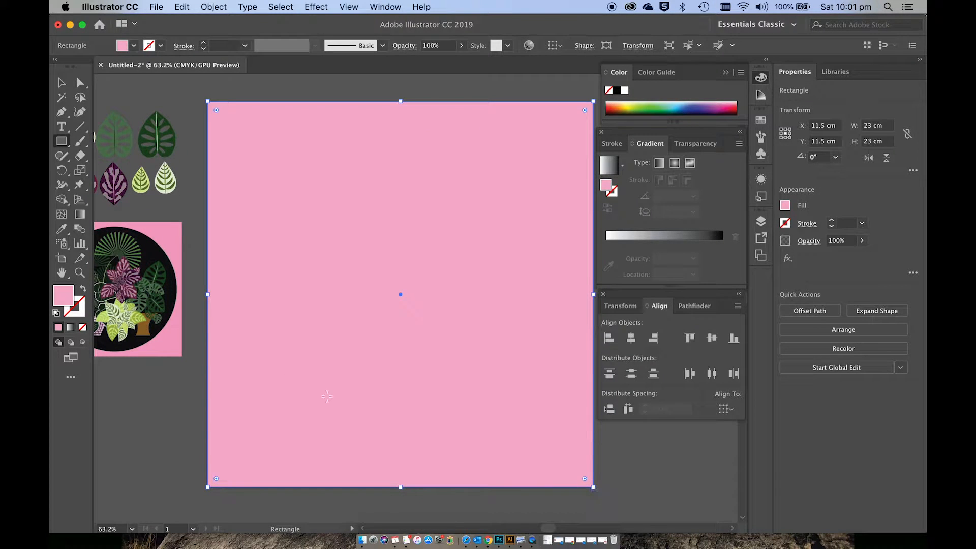
Step: Set the background square's fill to the warmer pink F79AB0
{"action": "double_click", "coordinate": [65, 299]}
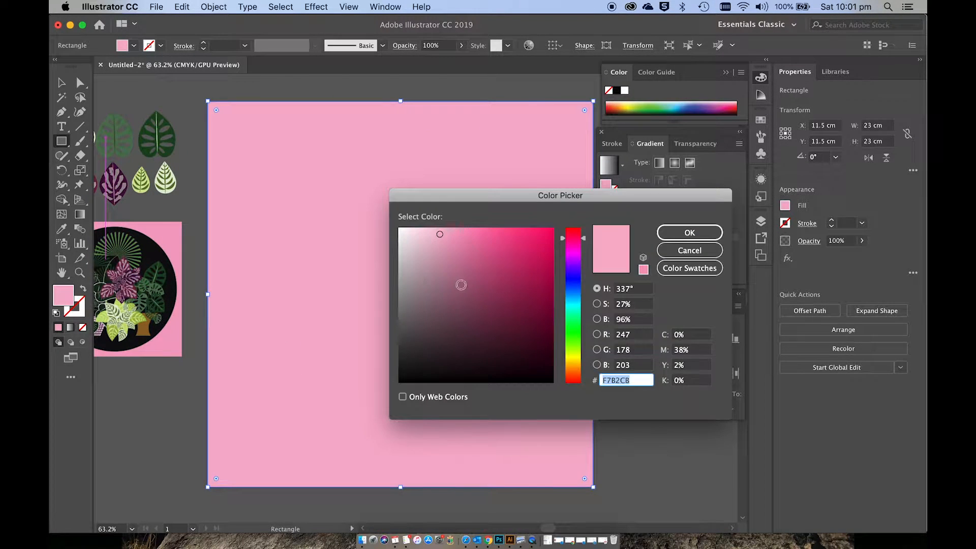
{"action": "left_click", "coordinate": [460, 285]}
{"action": "left_click", "coordinate": [575, 237]}
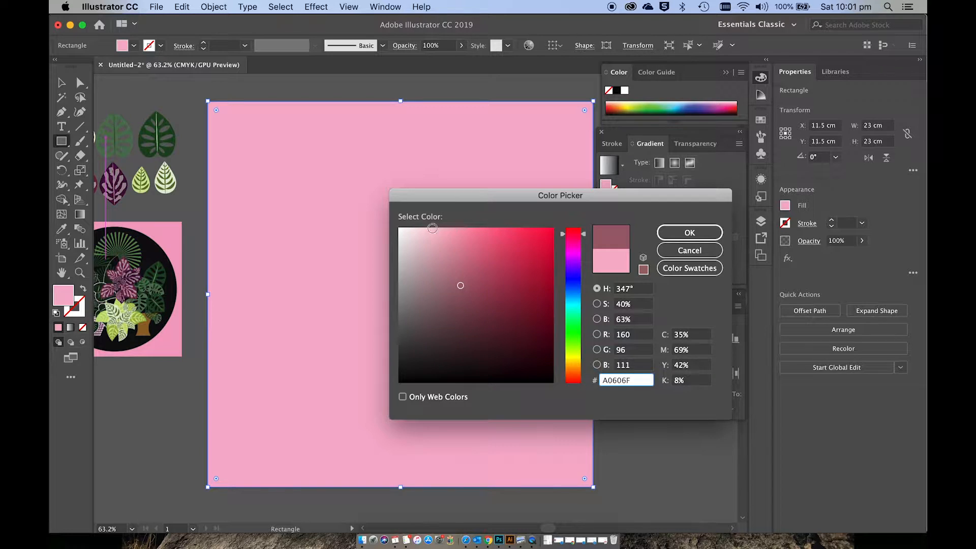
{"action": "left_click", "coordinate": [462, 232]}
{"action": "left_click", "coordinate": [689, 232]}
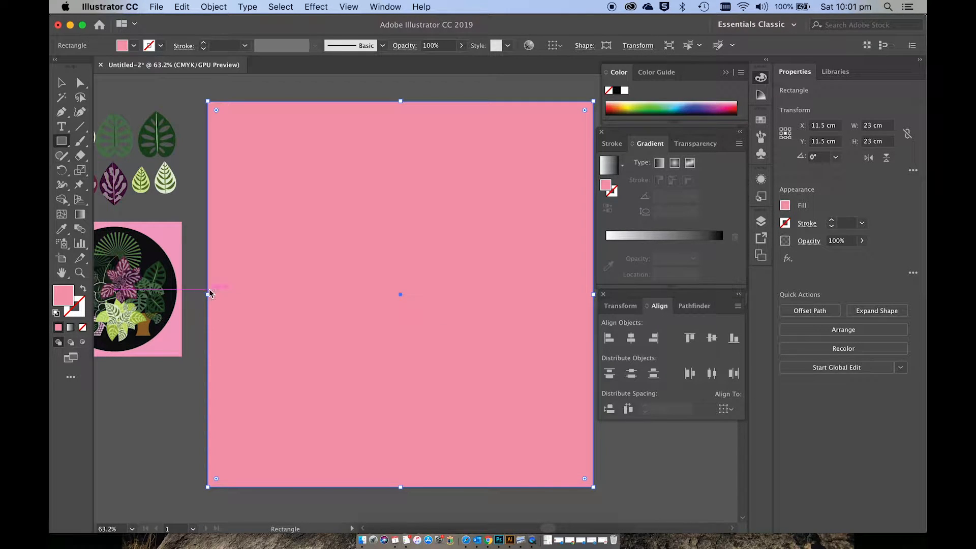
Step: Draw a circle about 21.7 cm in diameter over the pink square with the Ellipse tool
{"action": "left_click", "coordinate": [61, 143]}
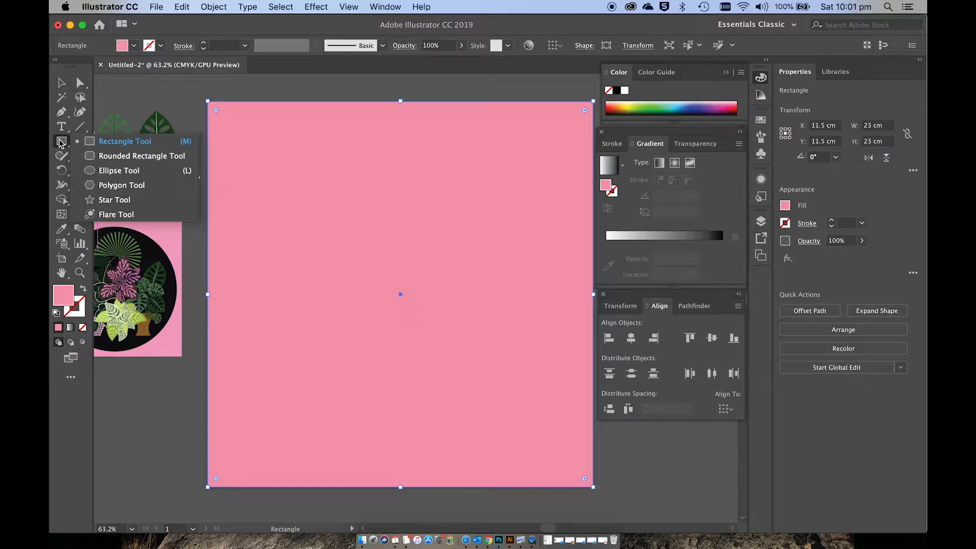
{"action": "left_click", "coordinate": [115, 171]}
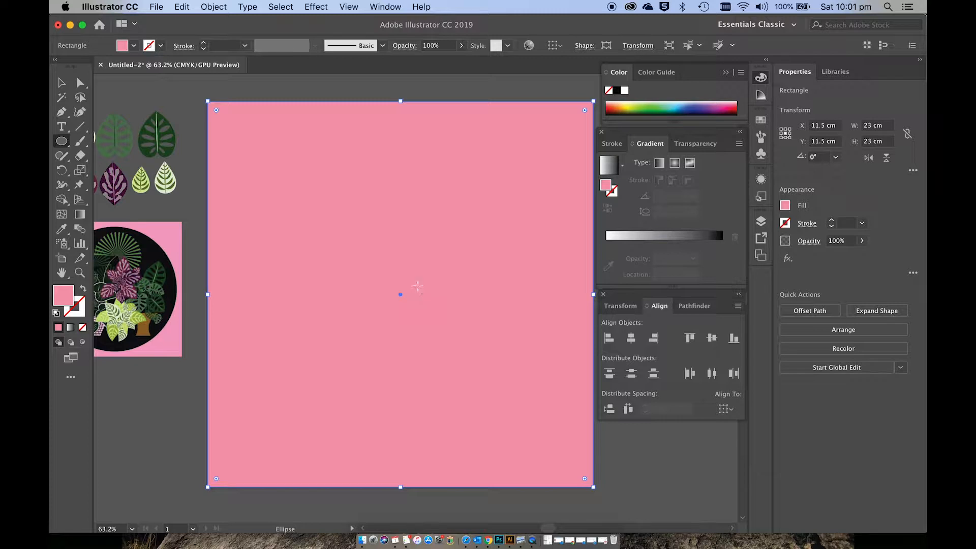
{"action": "left_click_drag", "start_coordinate": [413, 285], "coordinate": [554, 468]}
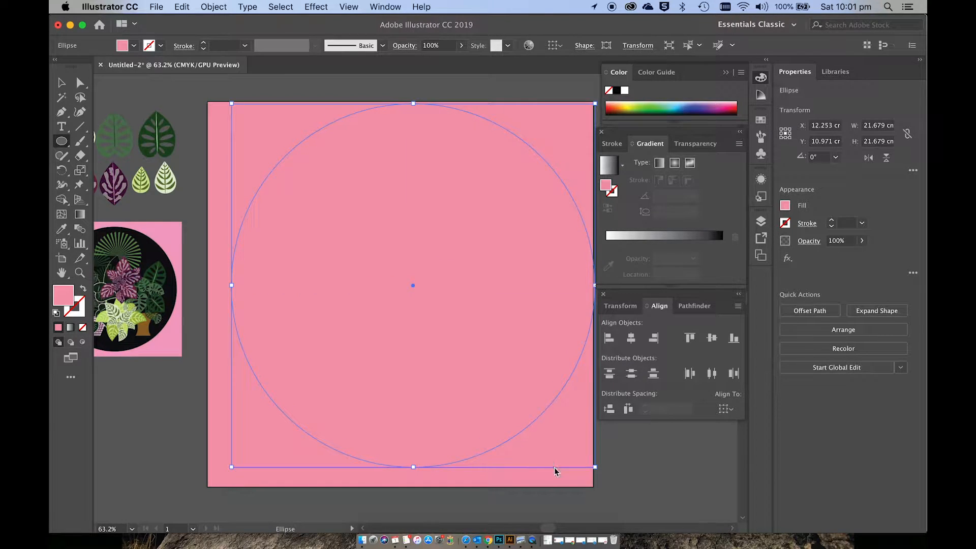
{"action": "key", "text": "v"}
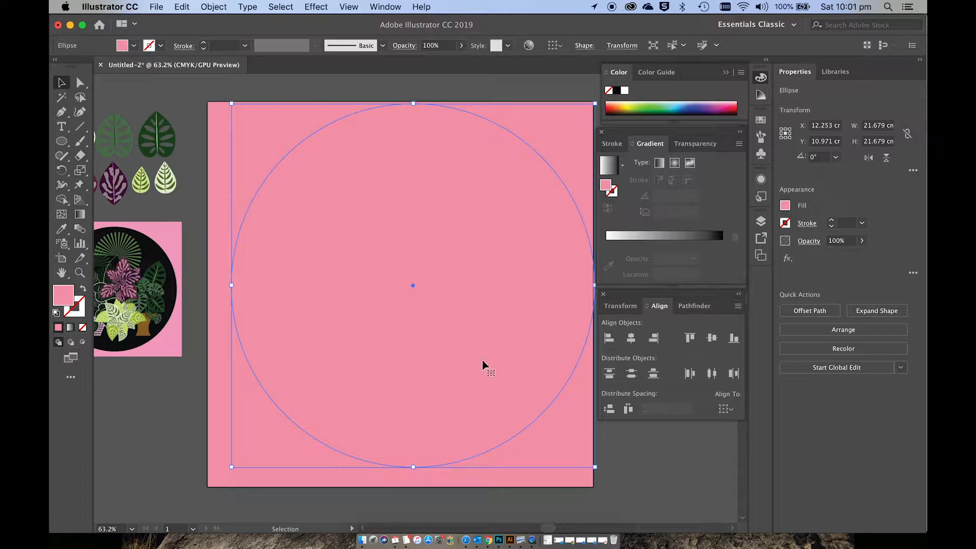
Step: Set the circle's fill to the near-black colour 0C0406
{"action": "double_click", "coordinate": [64, 295]}
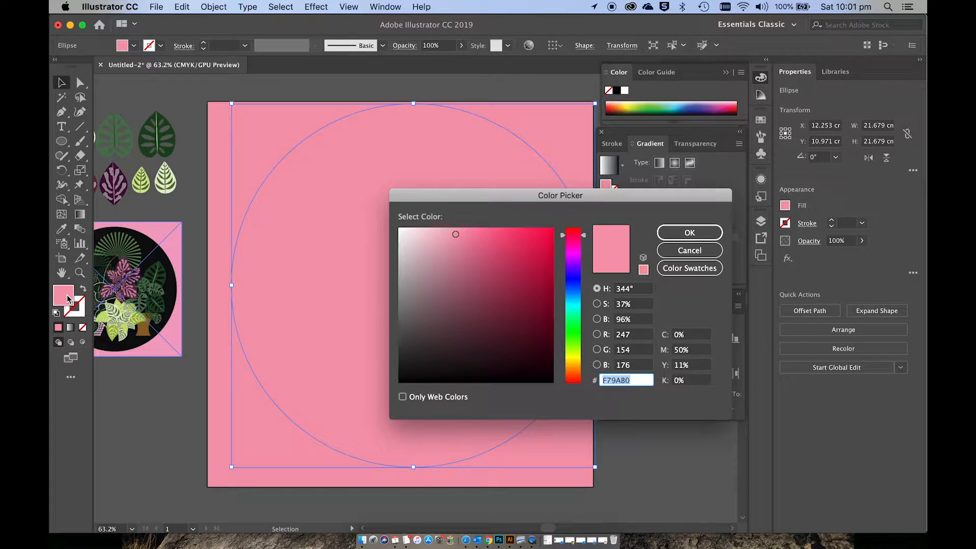
{"action": "left_click", "coordinate": [501, 374]}
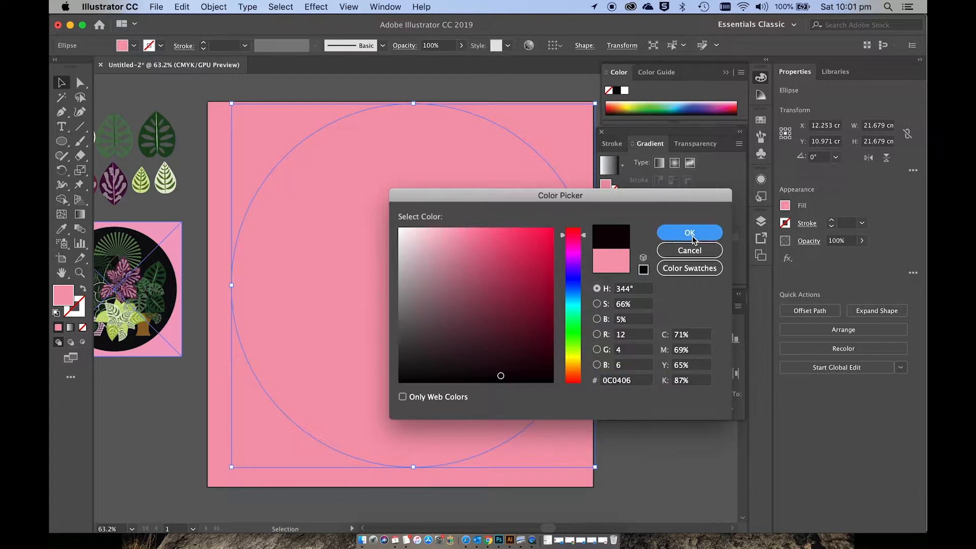
{"action": "left_click", "coordinate": [689, 232]}
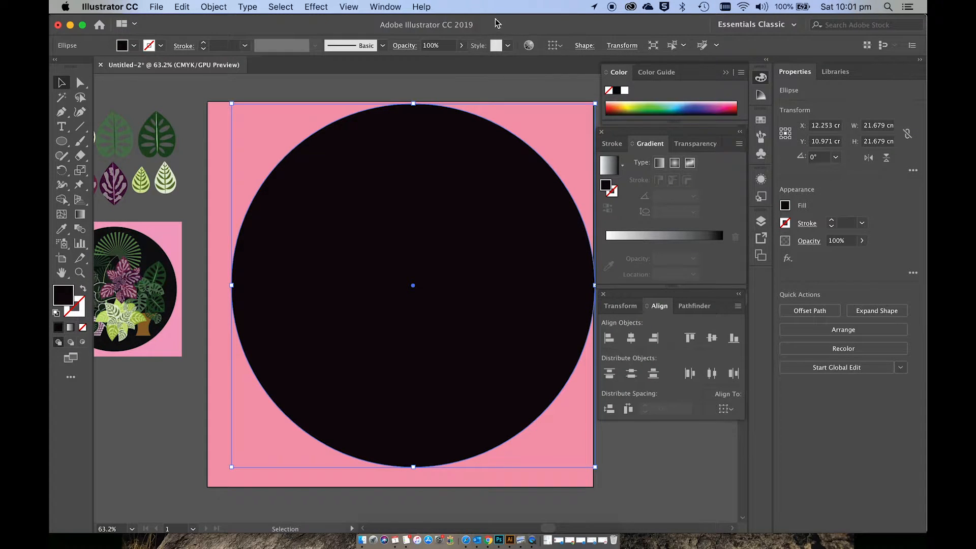
Step: Set alignment to the artboard, centre the black circle on it horizontally and vertically, and deselect it
{"action": "left_click", "coordinate": [396, 6]}
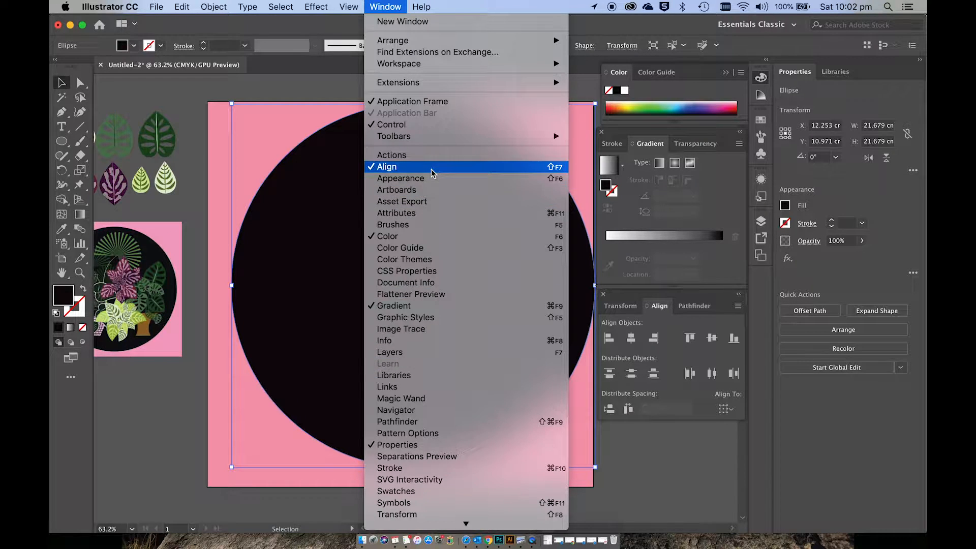
{"action": "left_click", "coordinate": [680, 456]}
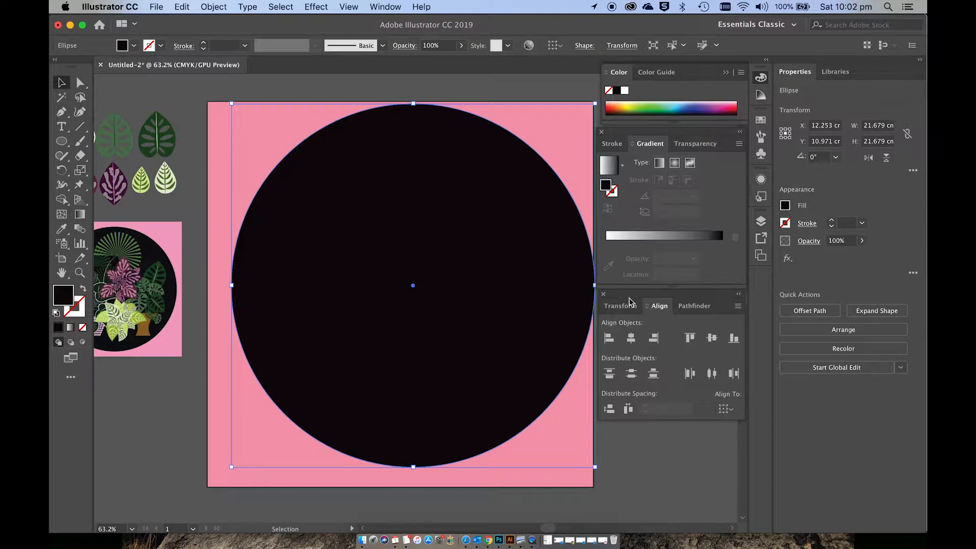
{"action": "left_click", "coordinate": [730, 410]}
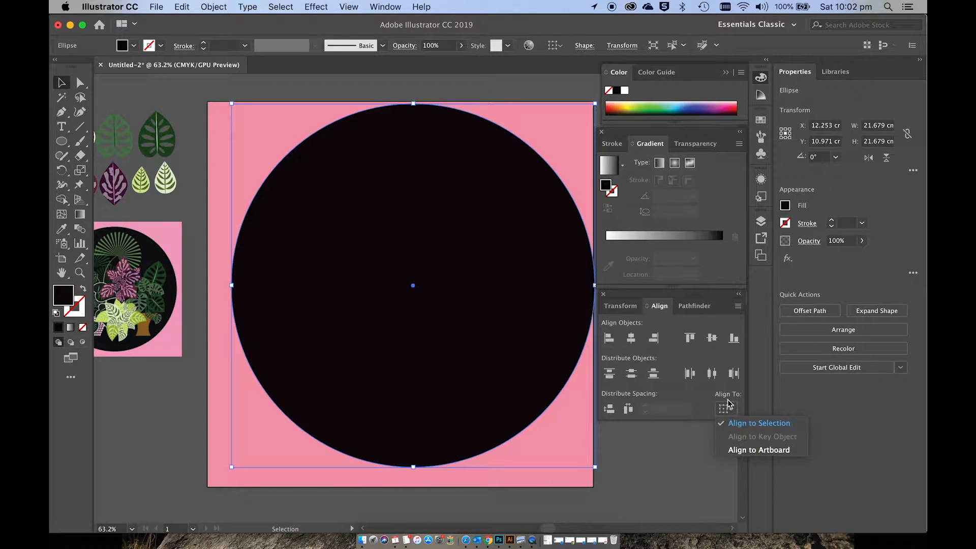
{"action": "left_click", "coordinate": [750, 450]}
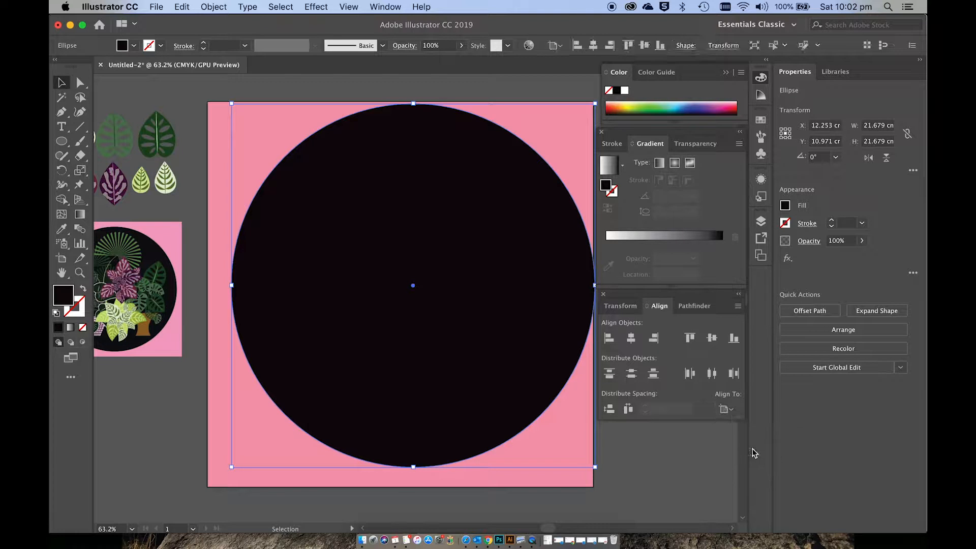
{"action": "left_click", "coordinate": [632, 338]}
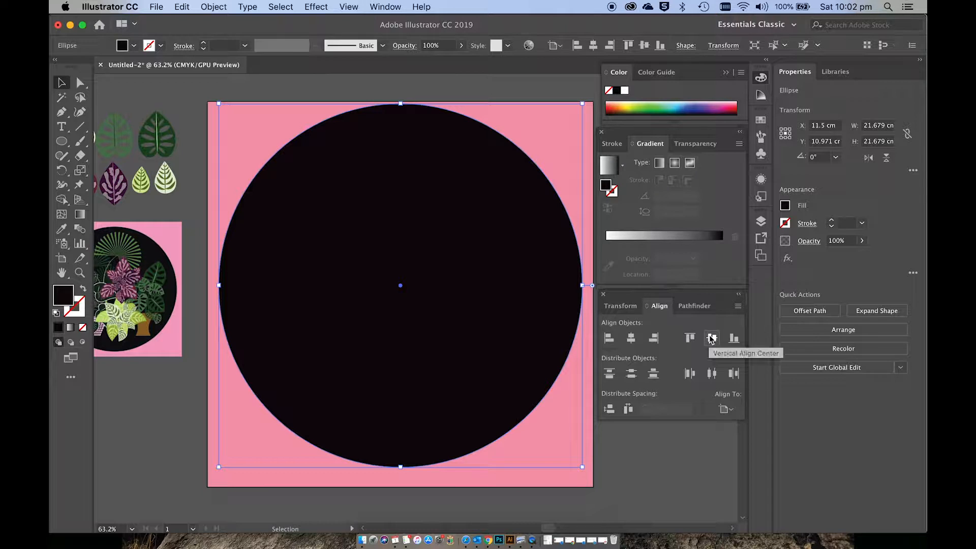
{"action": "left_click", "coordinate": [712, 338]}
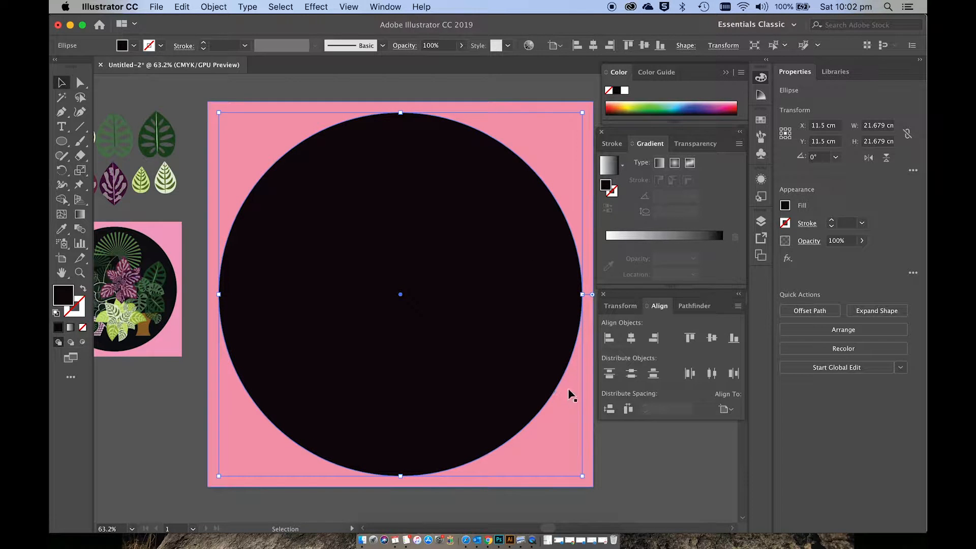
{"action": "left_click", "coordinate": [617, 456]}
{"action": "scroll", "coordinate": [615, 455], "scroll_direction": "right", "scroll_amount": 2}
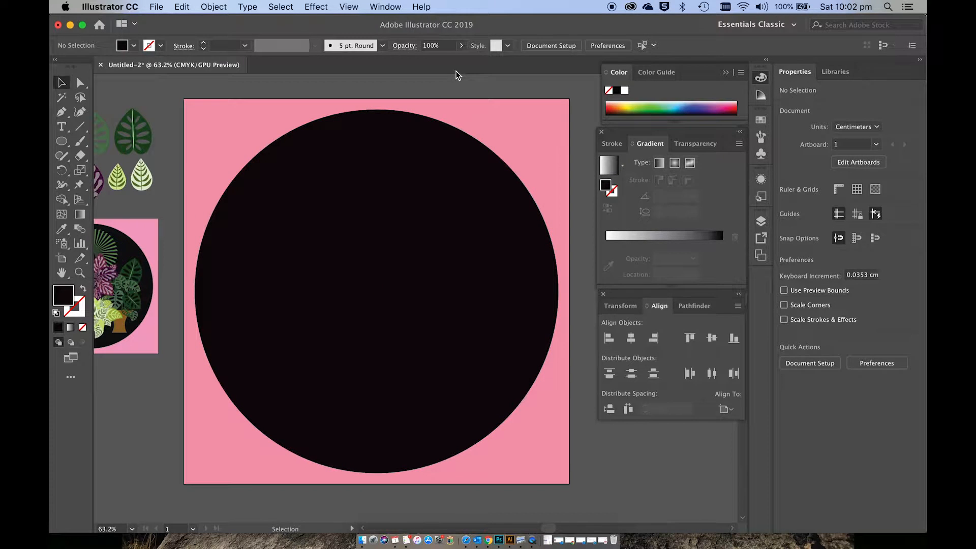
Step: Show the document's layers and examine the objects inside Layer 1
{"action": "left_click", "coordinate": [385, 6]}
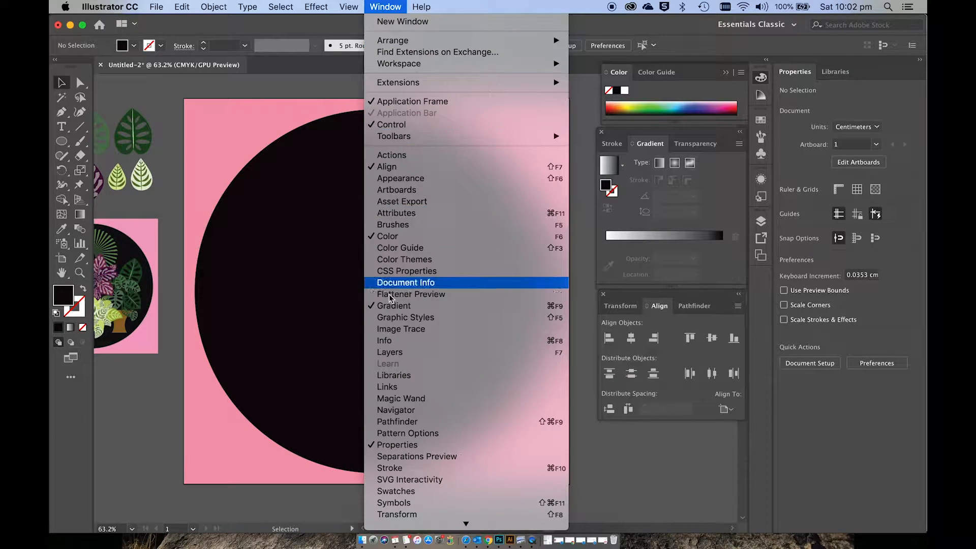
{"action": "left_click", "coordinate": [390, 352]}
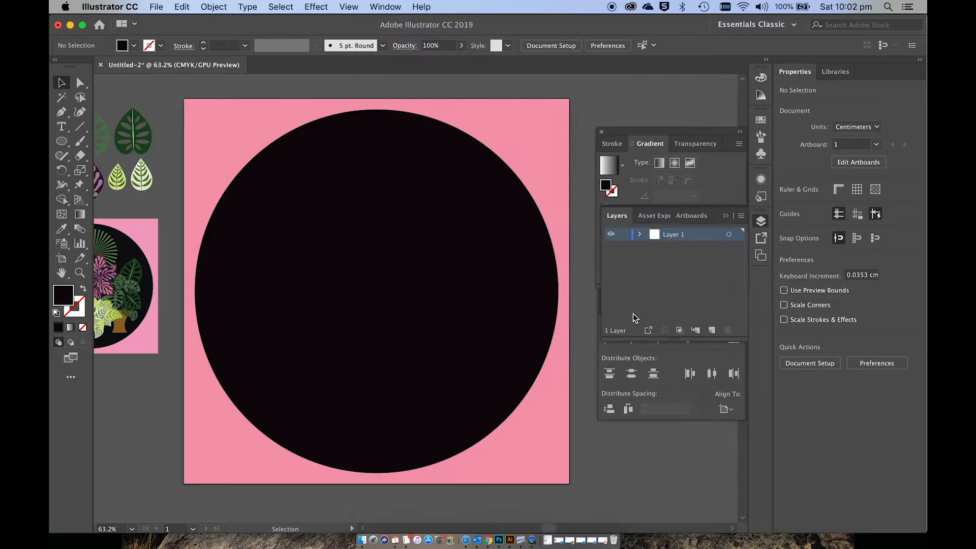
{"action": "left_click", "coordinate": [640, 235]}
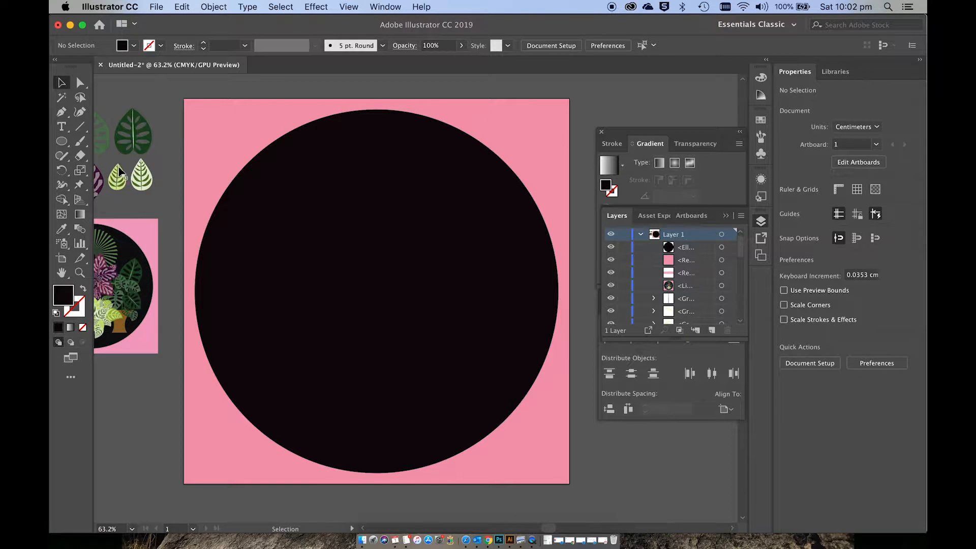
{"action": "left_click", "coordinate": [624, 248]}
{"action": "left_click", "coordinate": [641, 236]}
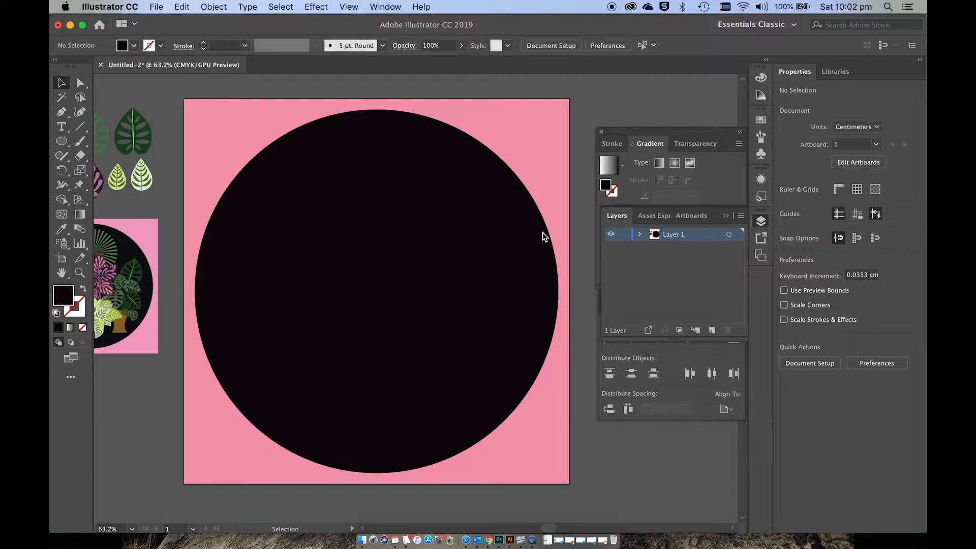
{"action": "scroll", "coordinate": [542, 233], "scroll_direction": "up", "scroll_amount": 5}
{"action": "scroll", "coordinate": [542, 231], "scroll_direction": "down", "scroll_amount": 4}
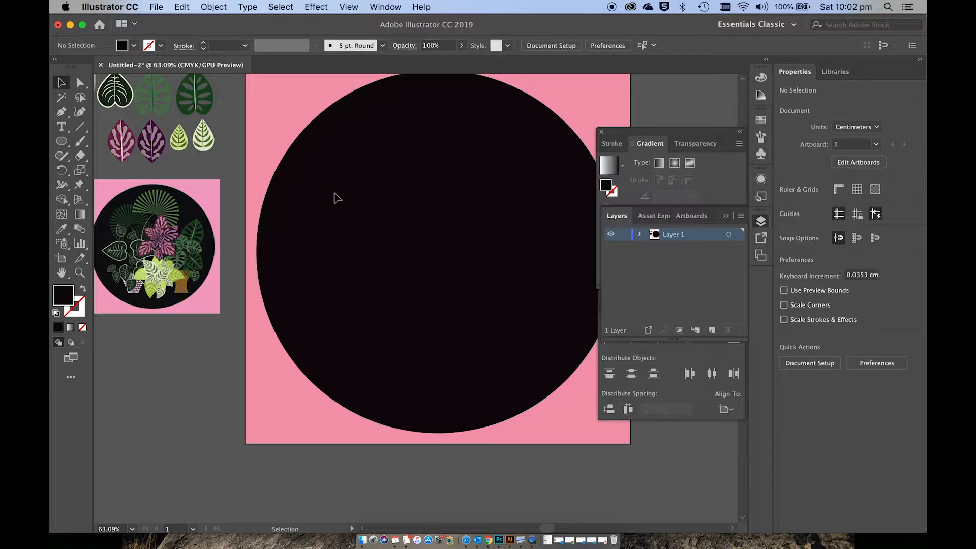
{"action": "scroll", "coordinate": [335, 201], "scroll_direction": "right", "scroll_amount": 3}
{"action": "scroll", "coordinate": [335, 201], "scroll_direction": "up", "scroll_amount": 1}
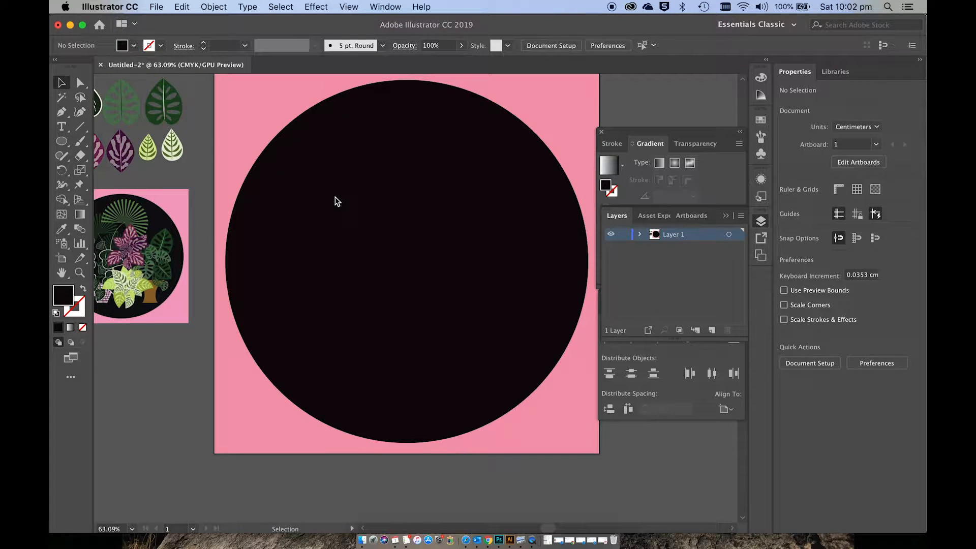
{"action": "scroll", "coordinate": [334, 201], "scroll_direction": "right", "scroll_amount": 1}
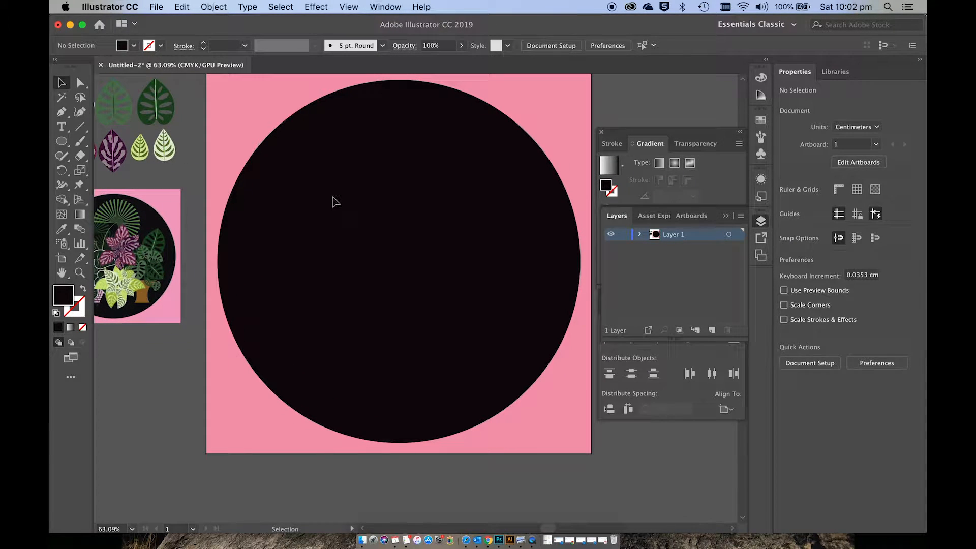
{"action": "scroll", "coordinate": [333, 202], "scroll_direction": "right", "scroll_amount": 2}
{"action": "scroll", "coordinate": [333, 201], "scroll_direction": "up", "scroll_amount": 1}
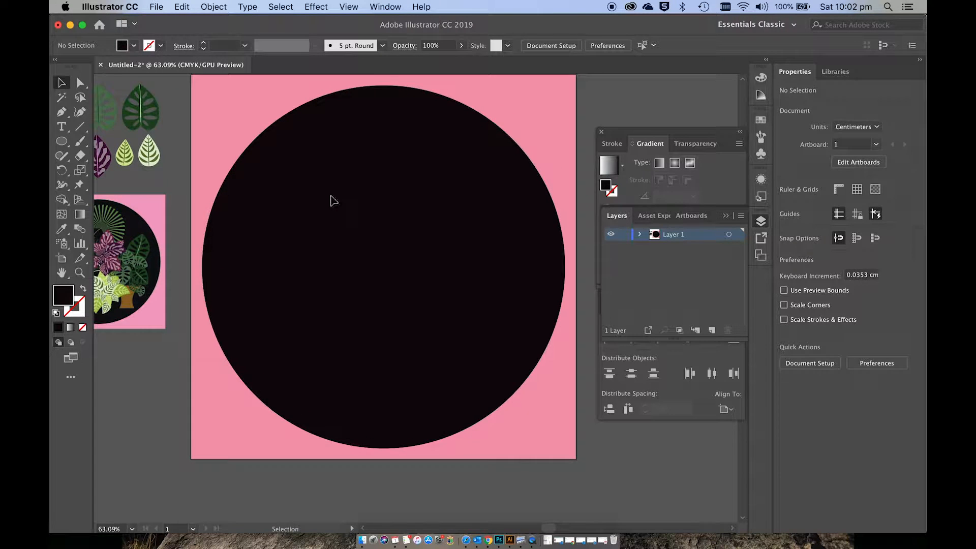
{"action": "scroll", "coordinate": [333, 201], "scroll_direction": "up", "scroll_amount": 3}
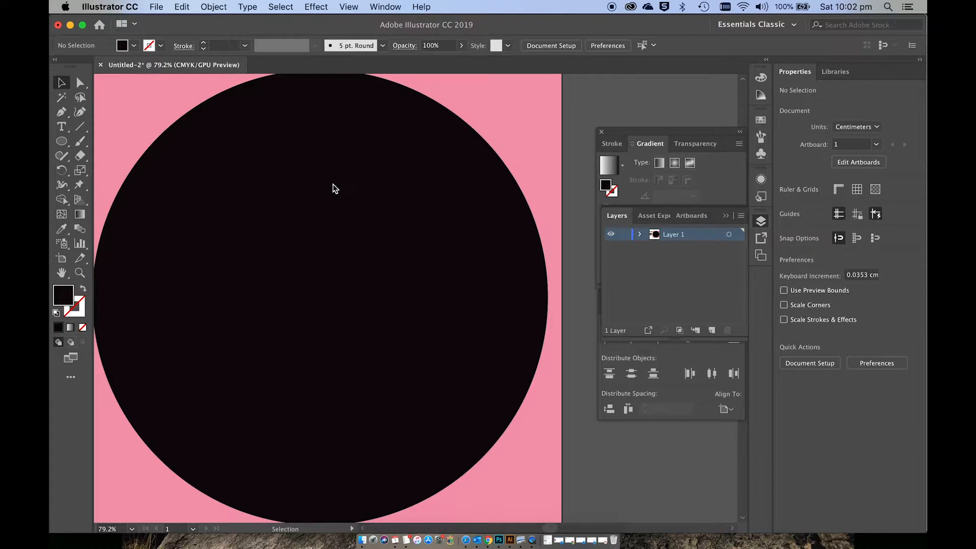
{"action": "scroll", "coordinate": [333, 184], "scroll_direction": "left", "scroll_amount": 3}
{"action": "scroll", "coordinate": [333, 184], "scroll_direction": "down", "scroll_amount": 2}
{"action": "scroll", "coordinate": [333, 184], "scroll_direction": "right", "scroll_amount": 3}
{"action": "scroll", "coordinate": [333, 184], "scroll_direction": "up", "scroll_amount": 2}
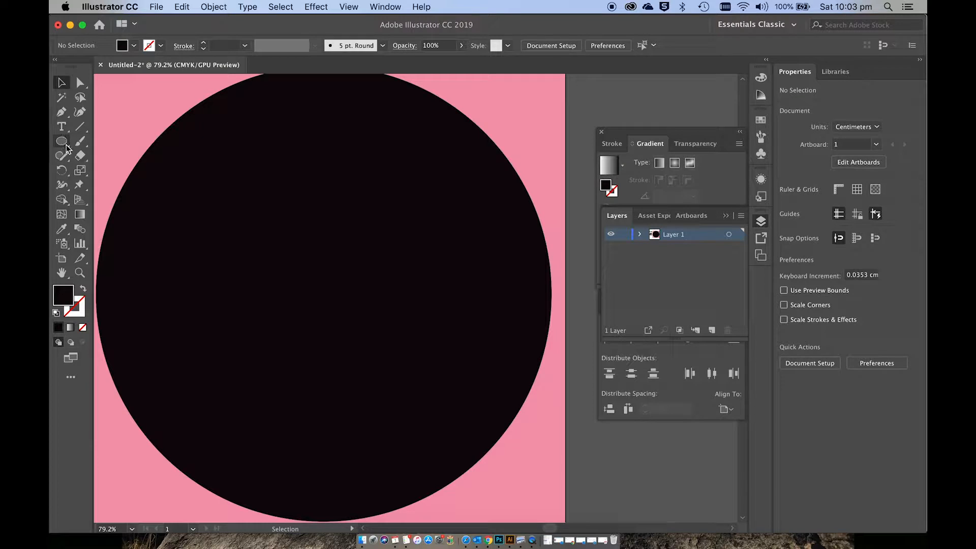
Step: Activate the Pen tool and set the fill to a dark green, about 25510F
{"action": "left_click", "coordinate": [61, 114]}
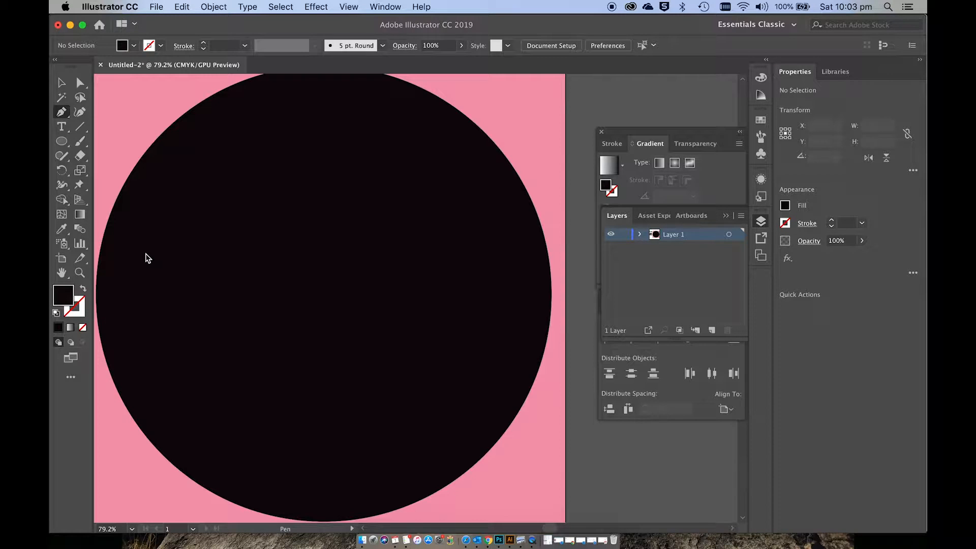
{"action": "double_click", "coordinate": [64, 294]}
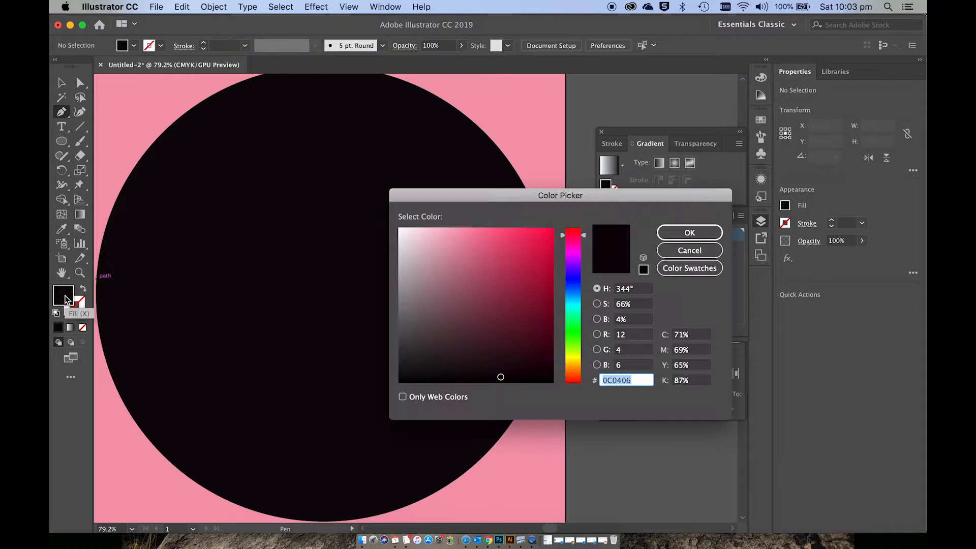
{"action": "left_click_drag", "start_coordinate": [573, 330], "coordinate": [573, 341]}
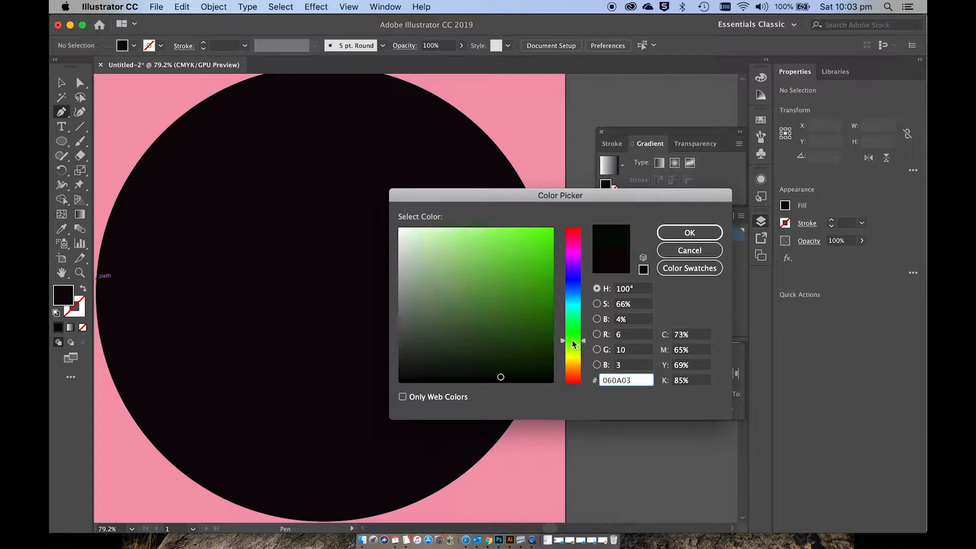
{"action": "left_click", "coordinate": [526, 335]}
{"action": "left_click", "coordinate": [689, 232]}
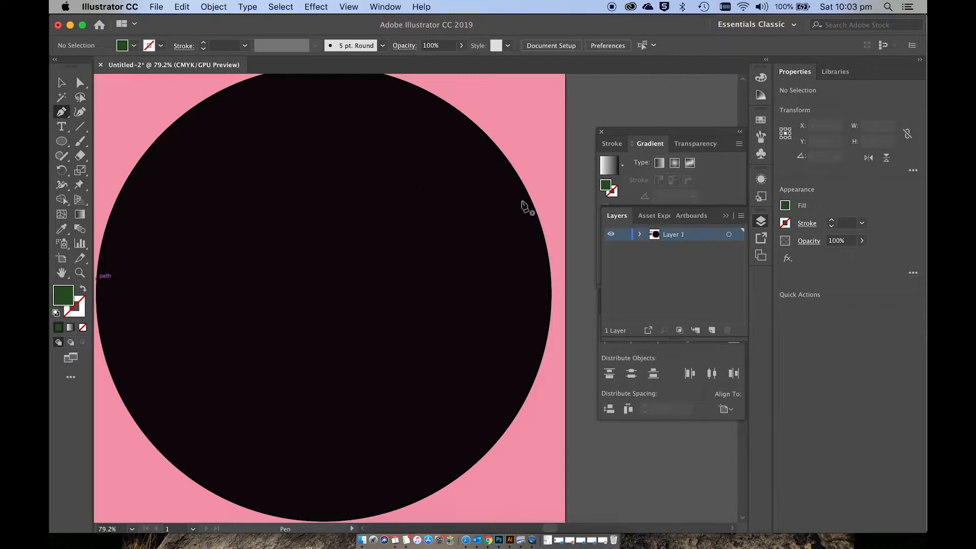
Step: Draw a closed narrow green wedge about 3.2 by 3.8 cm in the circle's upper-left area, tapering to a point at its lower right
{"action": "left_click", "coordinate": [235, 187]}
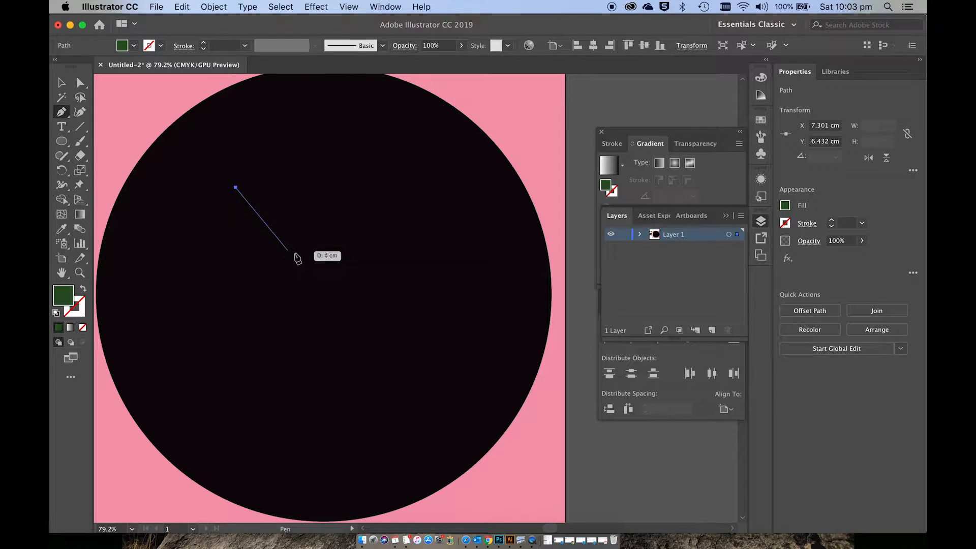
{"action": "left_click", "coordinate": [304, 257]}
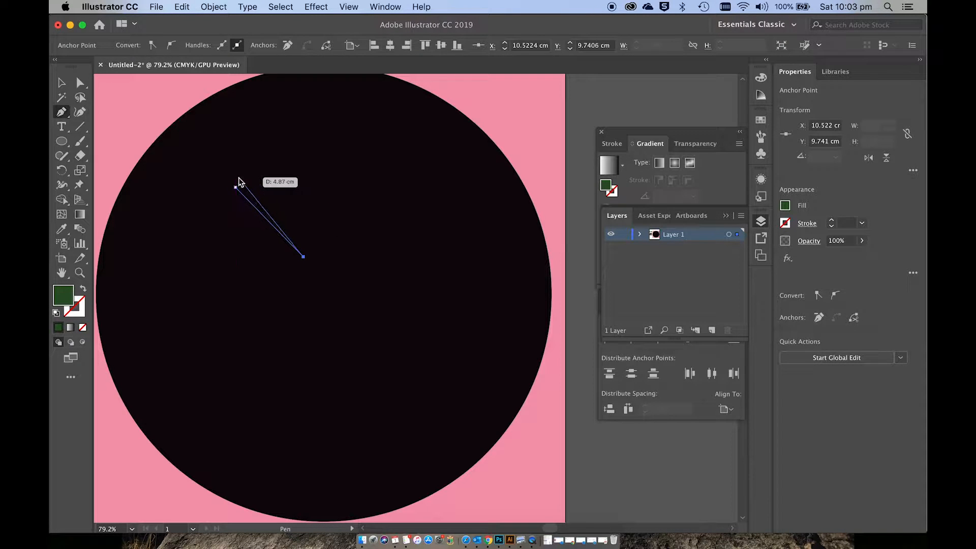
{"action": "left_click", "coordinate": [238, 177]}
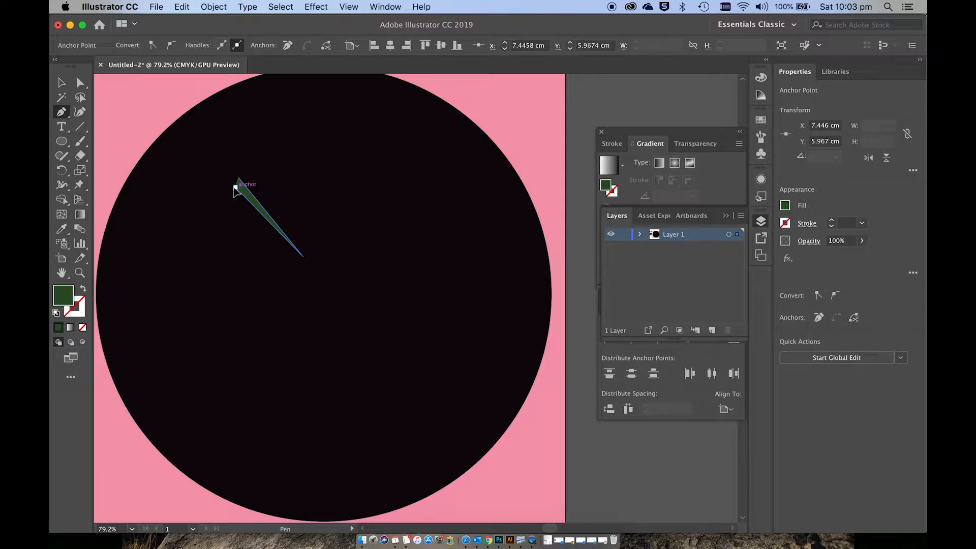
{"action": "left_click", "coordinate": [235, 187]}
Step: Create a copy of the wedge rotated -10° about its pointed lower-right tip
{"action": "scroll", "coordinate": [237, 187], "scroll_direction": "up", "scroll_amount": 3}
{"action": "scroll", "coordinate": [244, 190], "scroll_direction": "up", "scroll_amount": 3}
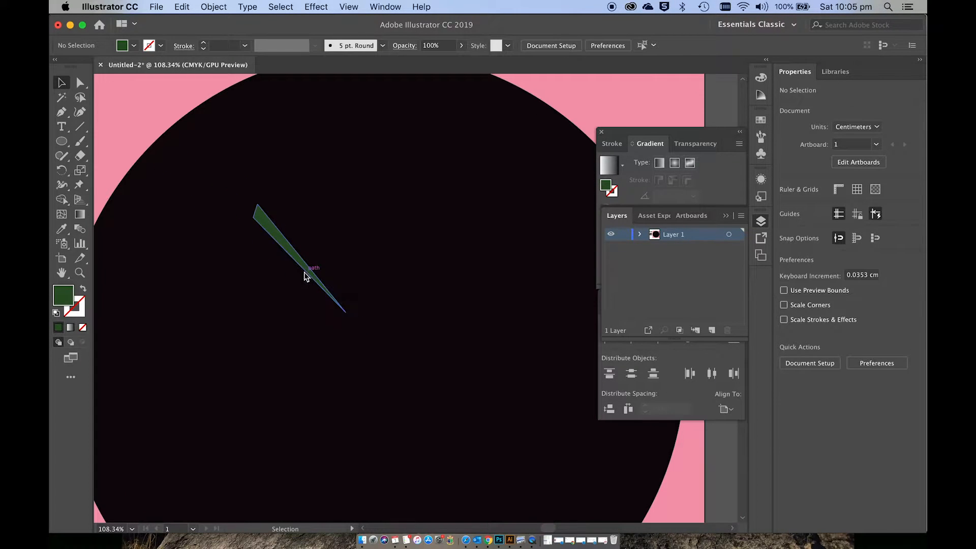
{"action": "left_click", "coordinate": [305, 274]}
{"action": "scroll", "coordinate": [307, 272], "scroll_direction": "up", "scroll_amount": 3}
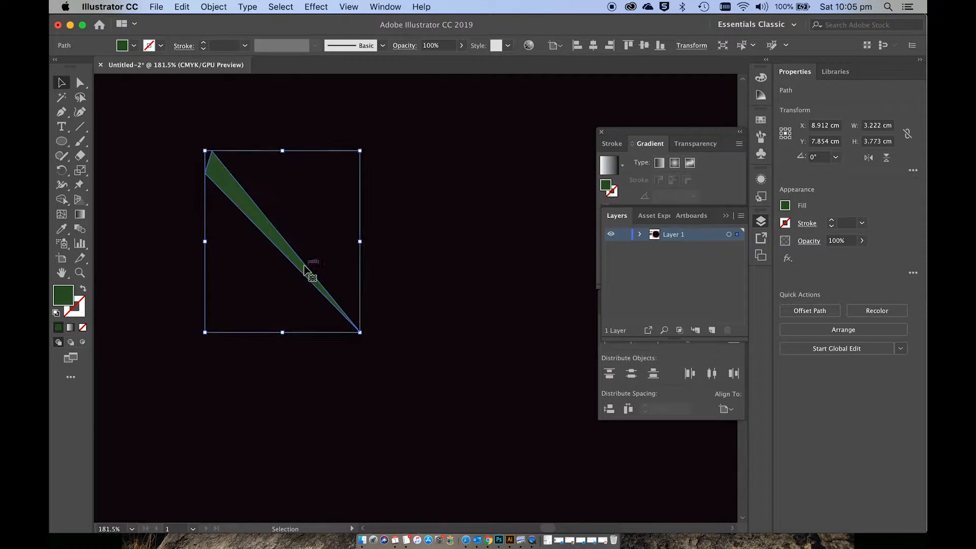
{"action": "scroll", "coordinate": [305, 271], "scroll_direction": "down", "scroll_amount": 2}
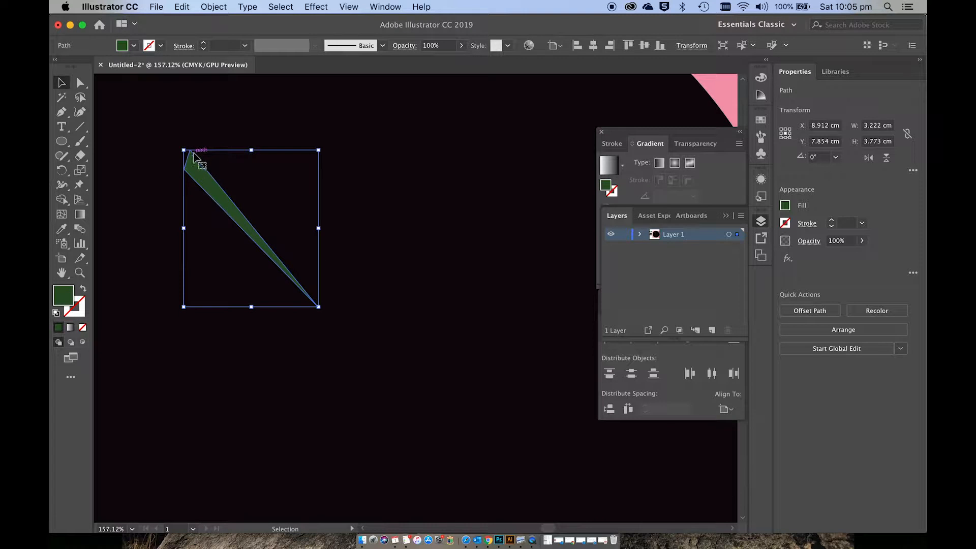
{"action": "left_click", "coordinate": [60, 171]}
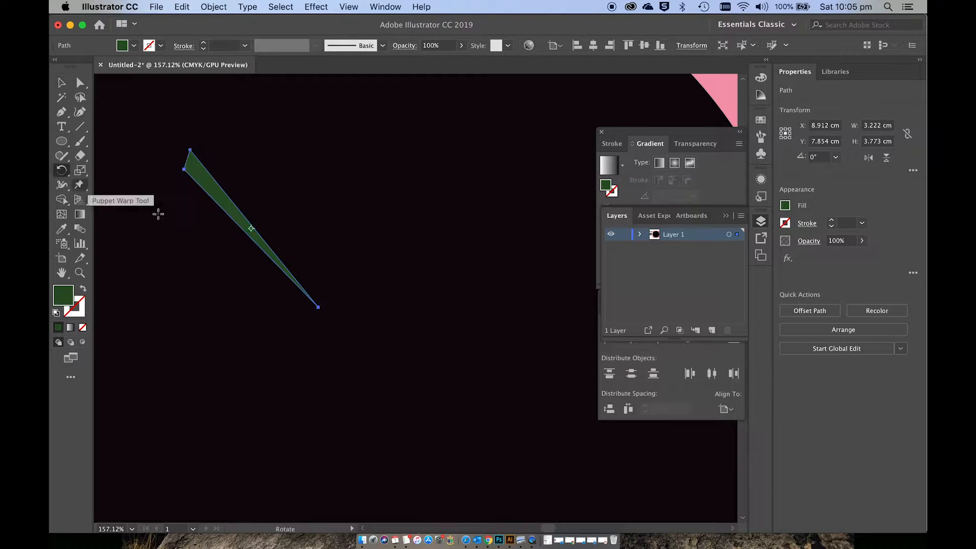
{"action": "left_click", "coordinate": [319, 307], "text": "alt"}
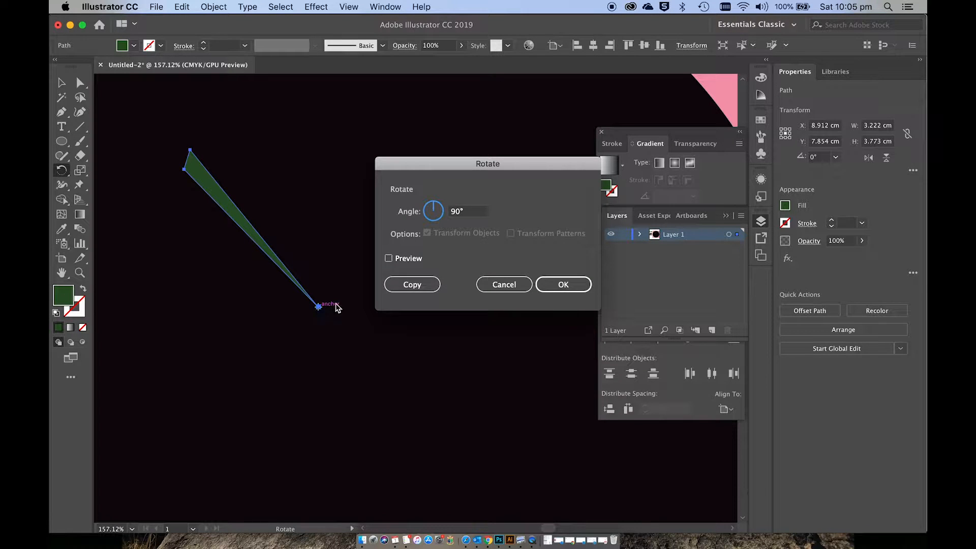
{"action": "double_click", "coordinate": [459, 214]}
{"action": "type", "text": "-1"}
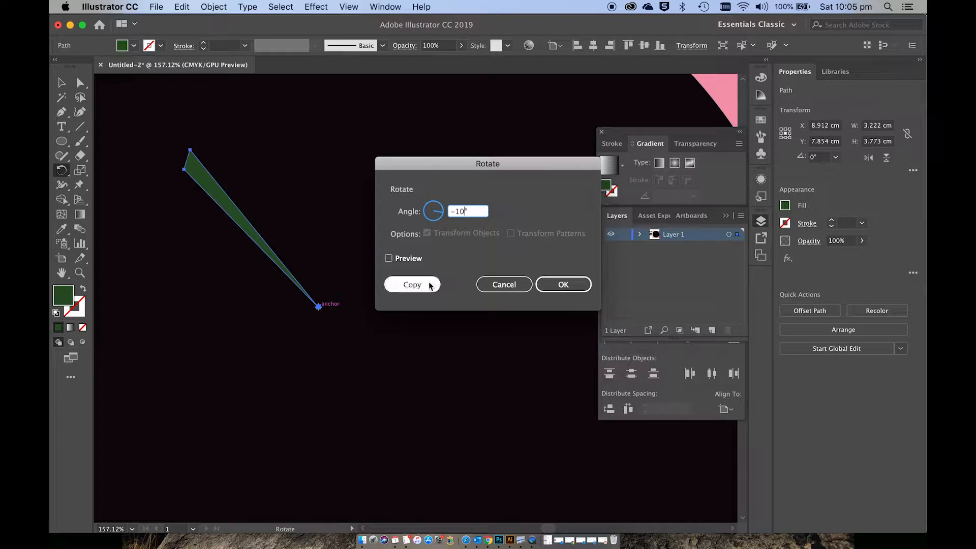
{"action": "left_click", "coordinate": [427, 285]}
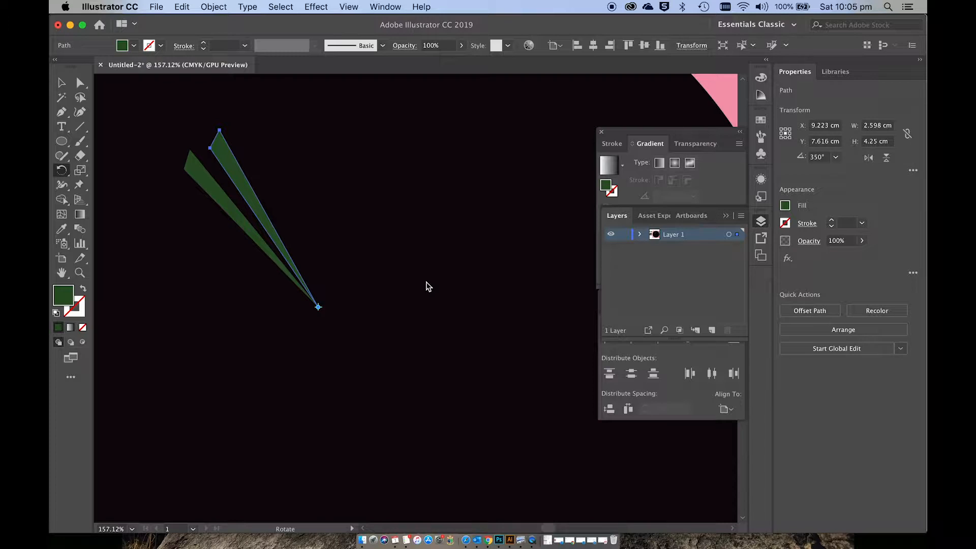
Step: Repeat the rotated copy around the tip until the wedges form a large fan, leaving a gap on its left side
{"action": "key", "text": "v"}
{"action": "key", "text": "super+d"}
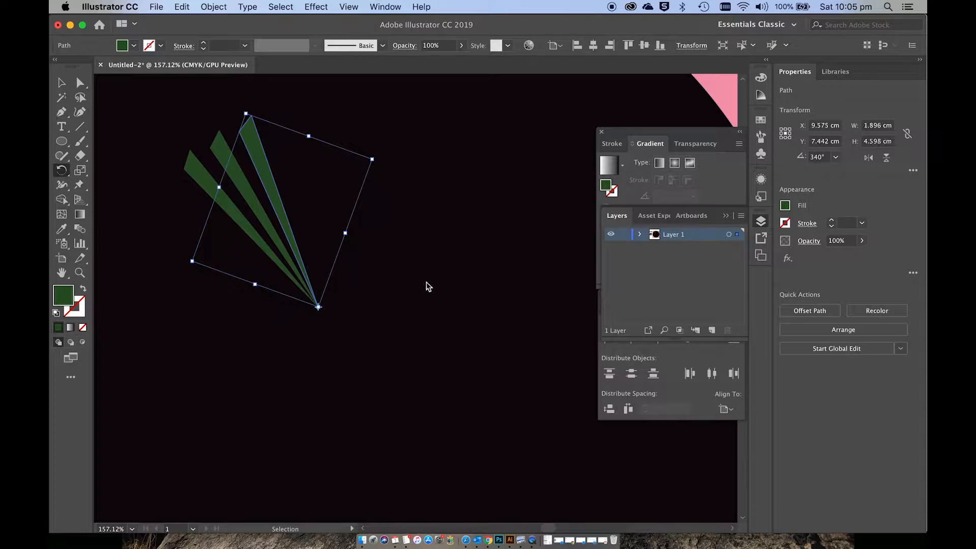
{"action": "key", "text": "super+d"}
{"action": "key", "text": "super+d"}
{"action": "key", "text": "super+d"}
{"action": "key", "text": "super+d"}
{"action": "key", "text": "super+d"}
{"action": "key", "text": "super+d"}
{"action": "key", "text": "super+d"}
{"action": "key", "text": "super+d"}
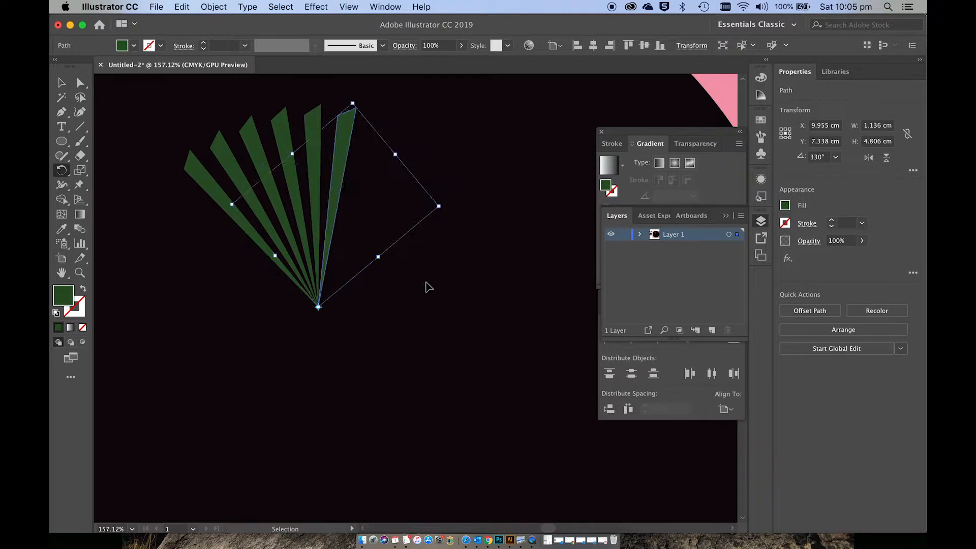
{"action": "key", "text": "super+d"}
{"action": "key", "text": "super+d"}
{"action": "key", "text": "super+d"}
{"action": "key", "text": "super+d"}
{"action": "key", "text": "super+d"}
{"action": "key", "text": "super+d"}
{"action": "key", "text": "super+d"}
{"action": "key", "text": "super+d"}
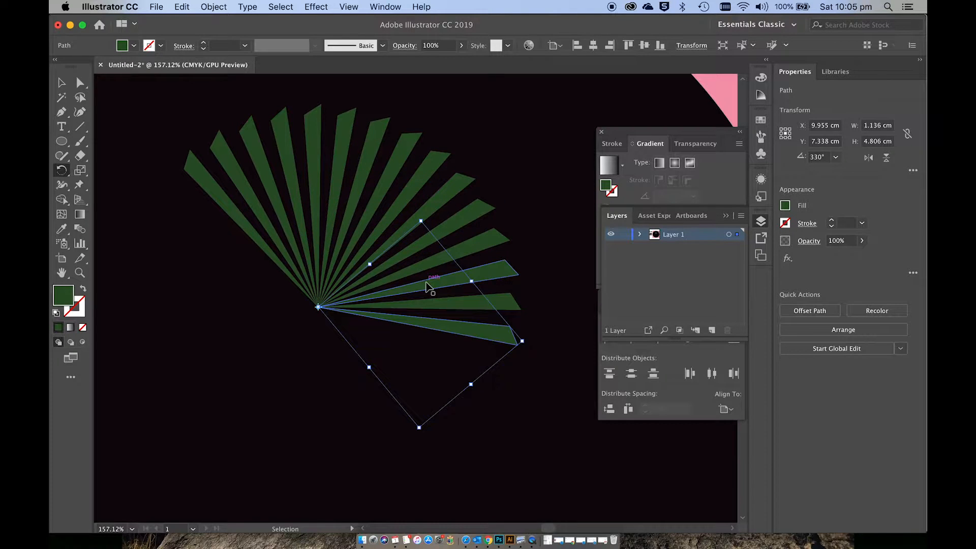
{"action": "key", "text": "super+d"}
{"action": "key", "text": "super+d"}
{"action": "key", "text": "super+d"}
{"action": "key", "text": "super+d"}
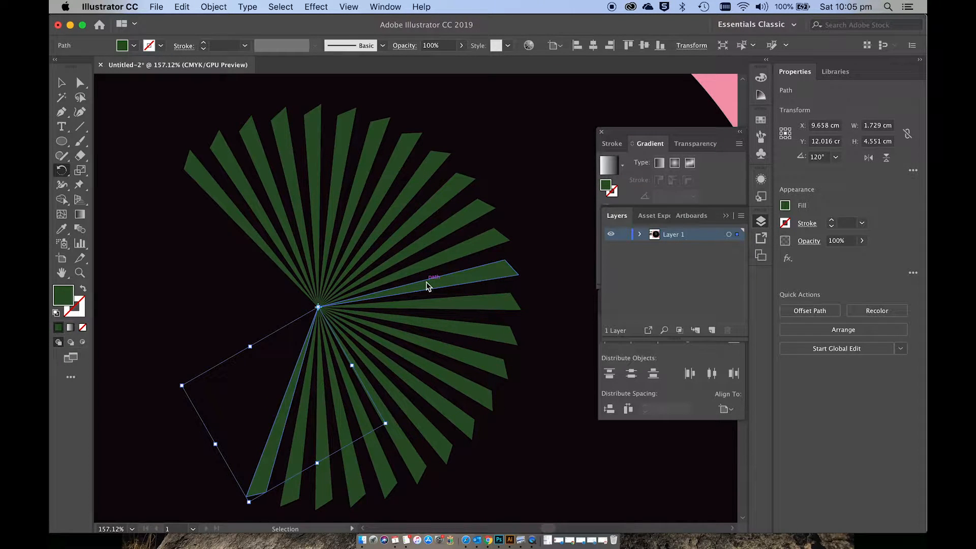
Step: Select all the green wedges and group them into one fan
{"action": "key", "text": "v"}
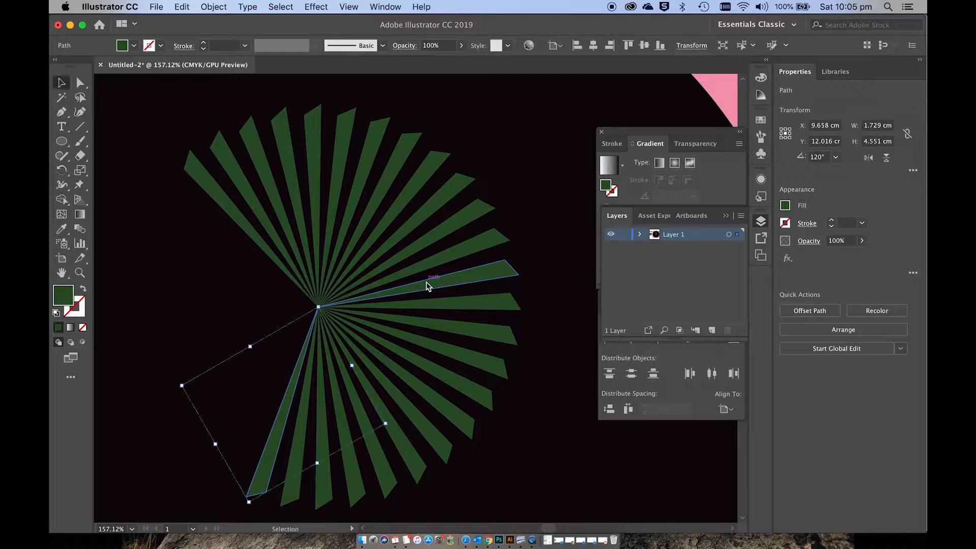
{"action": "left_click", "coordinate": [534, 341]}
{"action": "key", "text": "super+0"}
{"action": "scroll", "coordinate": [532, 338], "scroll_direction": "down", "scroll_amount": 3}
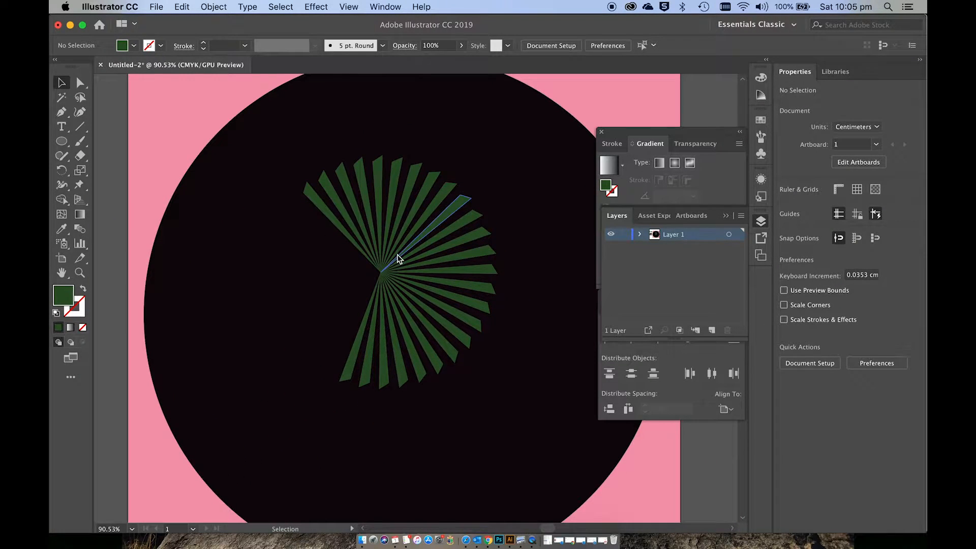
{"action": "left_click_drag", "start_coordinate": [294, 143], "coordinate": [505, 401]}
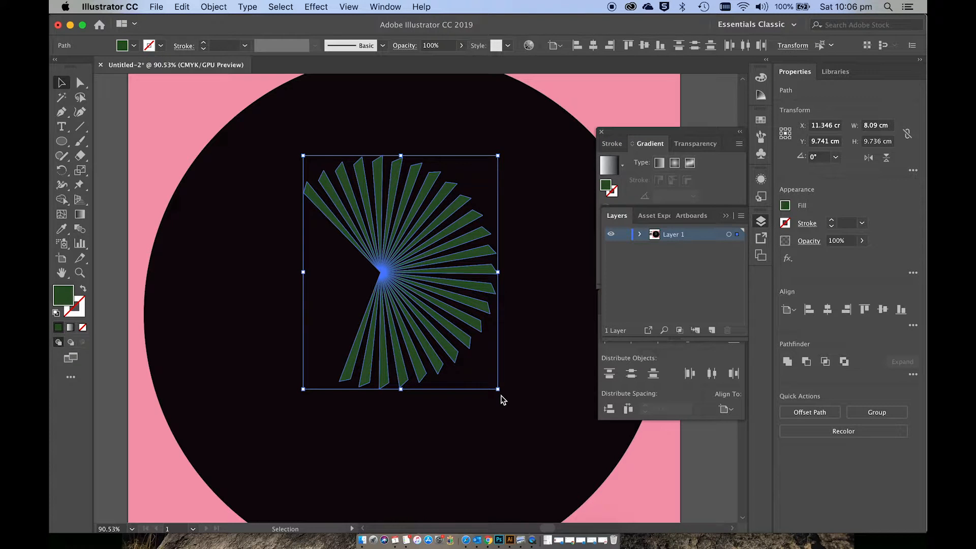
{"action": "key", "text": "super+g"}
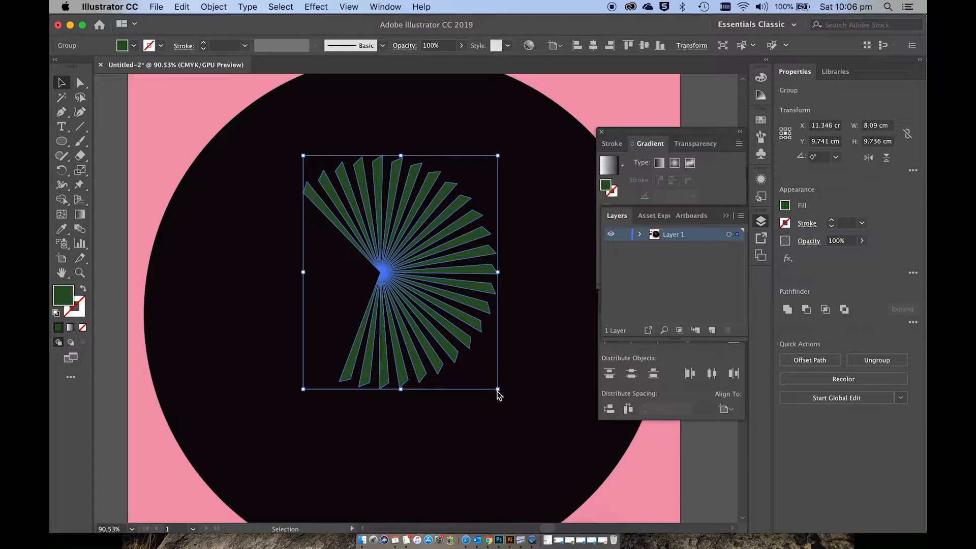
Step: Shrink the fan and rotate its gap towards the lower right, about 6.3 by 5.7 cm overall, in the circle's upper part
{"action": "left_click_drag", "start_coordinate": [497, 390], "coordinate": [416, 161]}
{"action": "left_click_drag", "start_coordinate": [365, 207], "coordinate": [366, 185]}
{"action": "left_click_drag", "start_coordinate": [303, 258], "coordinate": [288, 270]}
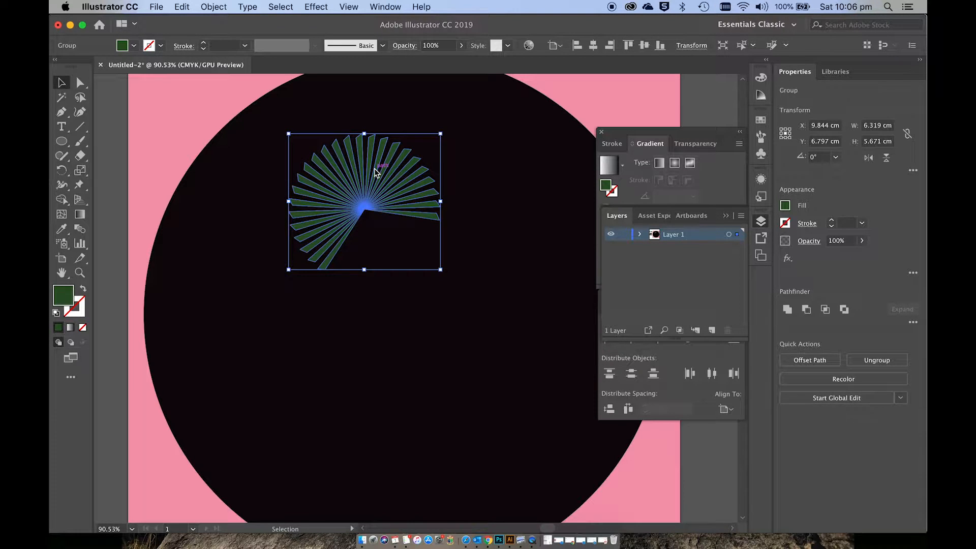
Step: Duplicate the fan to the lower right of the original and rotate the copy so its gap faces the lower left
{"action": "left_click_drag", "start_coordinate": [371, 170], "coordinate": [446, 283]}
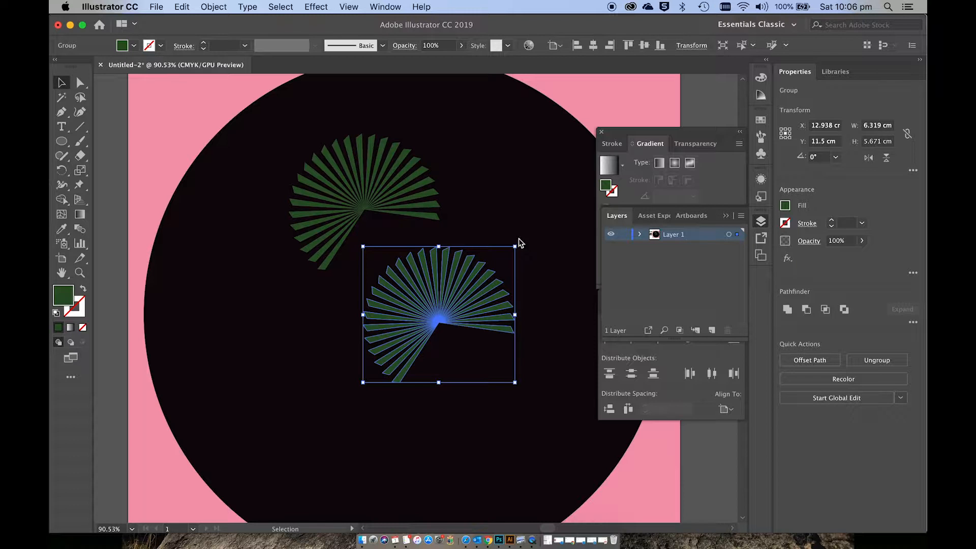
{"action": "left_click", "coordinate": [535, 372]}
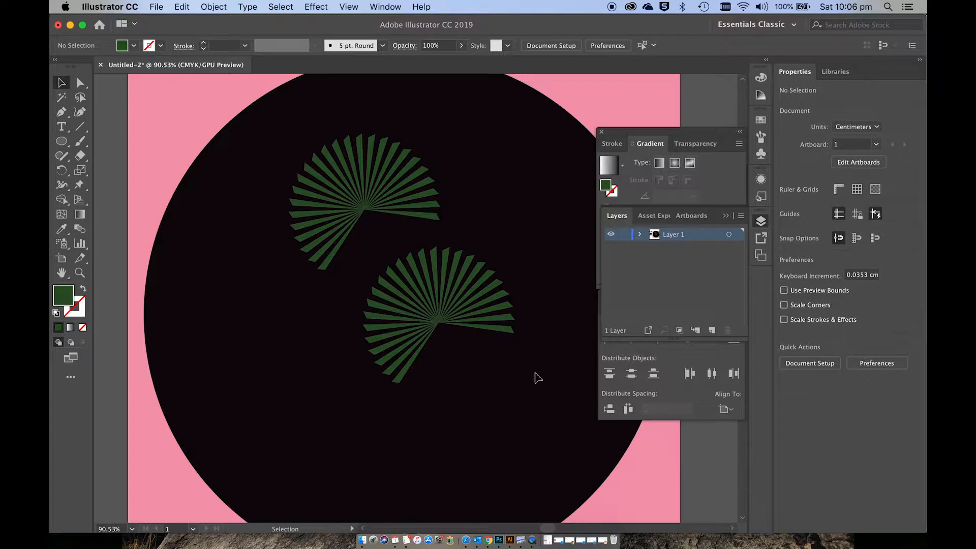
{"action": "left_click", "coordinate": [483, 302]}
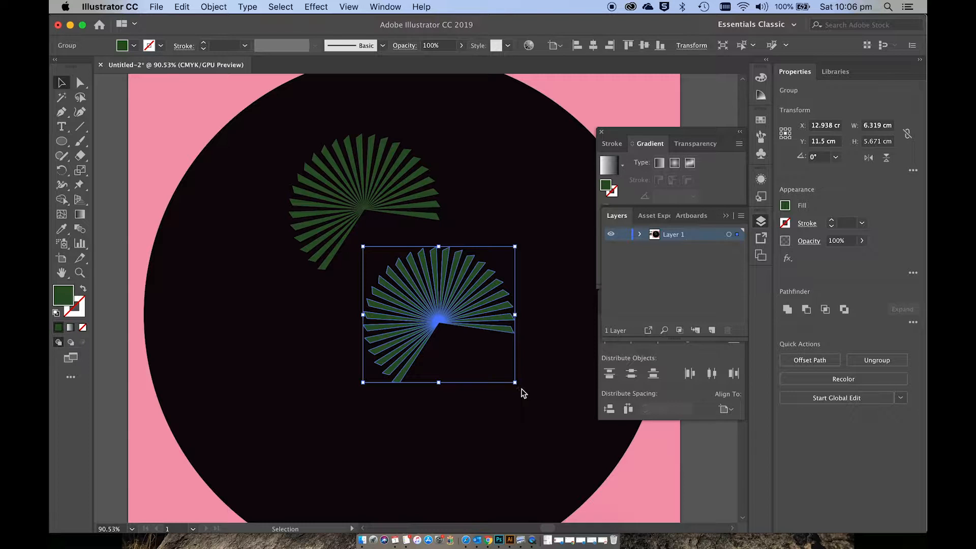
{"action": "left_click_drag", "start_coordinate": [521, 390], "coordinate": [395, 422]}
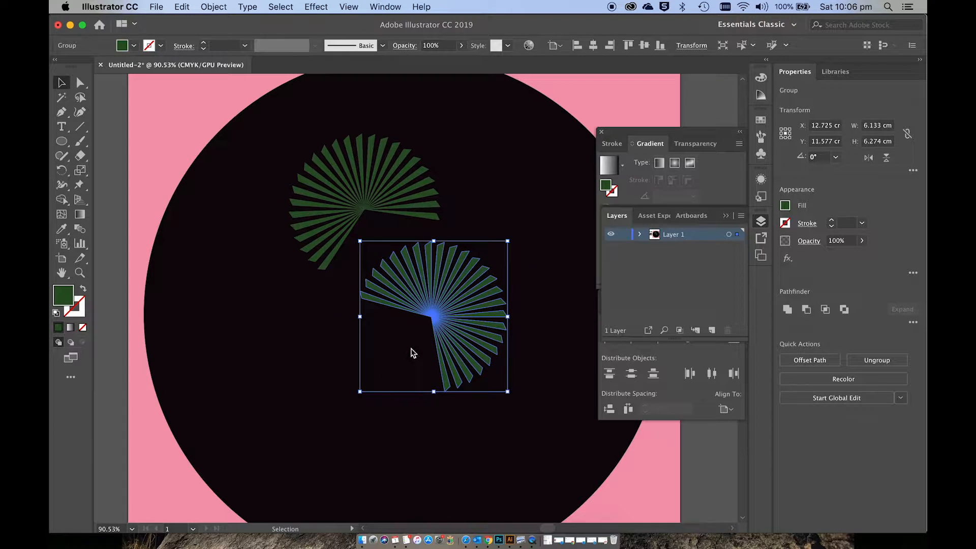
{"action": "left_click_drag", "start_coordinate": [432, 312], "coordinate": [437, 288]}
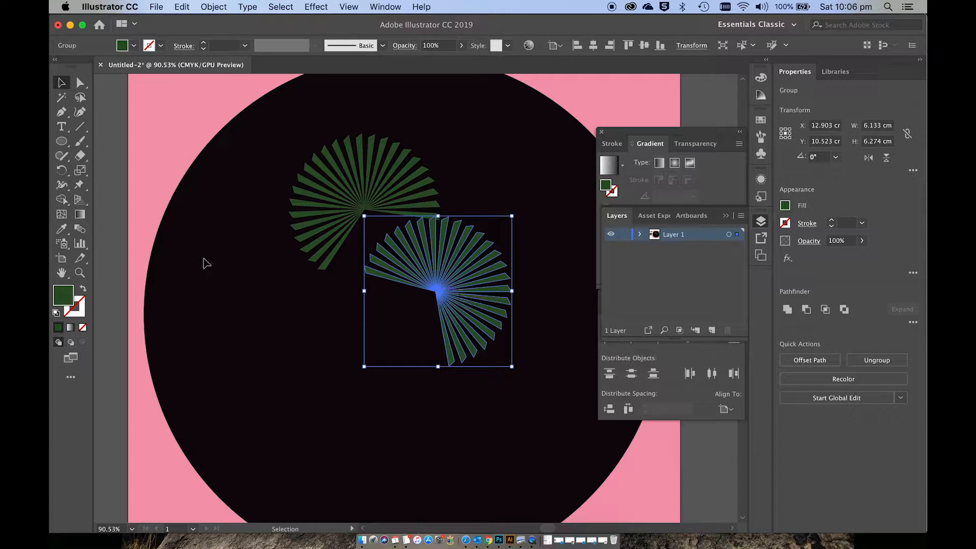
Step: Recolour the duplicated fan light green and move it up to slightly overlap the dark green fan
{"action": "double_click", "coordinate": [68, 295]}
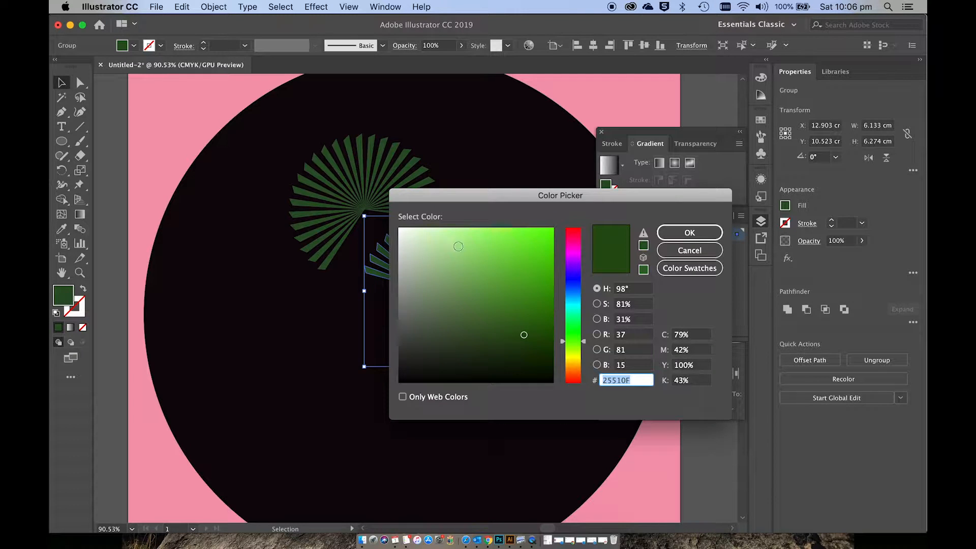
{"action": "left_click", "coordinate": [493, 262]}
{"action": "left_click", "coordinate": [689, 232]}
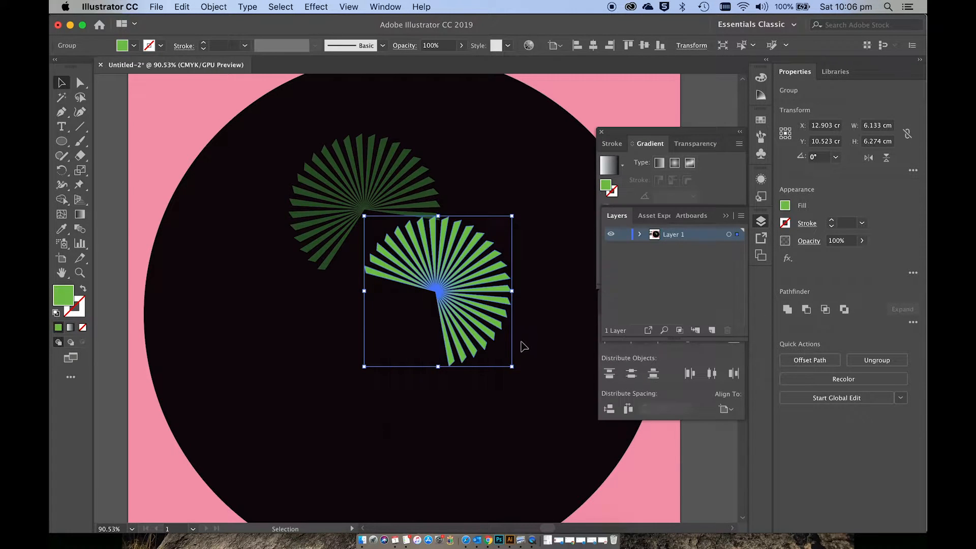
{"action": "left_click", "coordinate": [526, 346]}
{"action": "left_click_drag", "start_coordinate": [478, 305], "coordinate": [484, 290]}
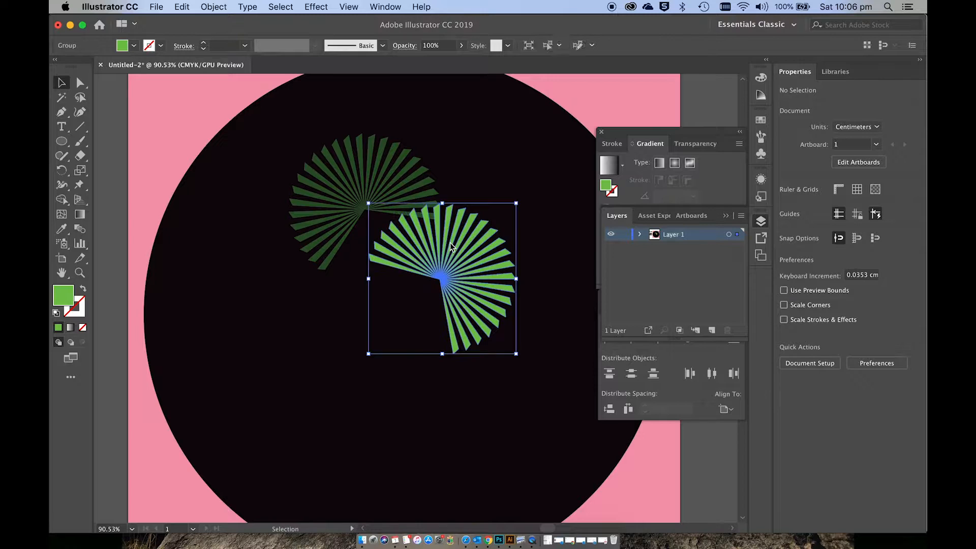
Step: Enlarge the dark green fan slightly towards its lower left and deselect it
{"action": "left_click", "coordinate": [337, 259]}
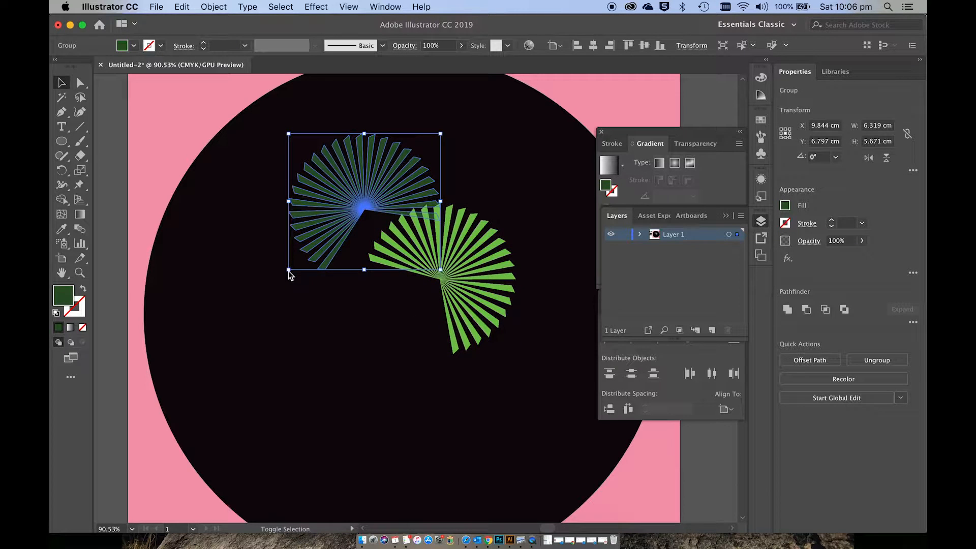
{"action": "left_click_drag", "start_coordinate": [290, 272], "coordinate": [277, 291]}
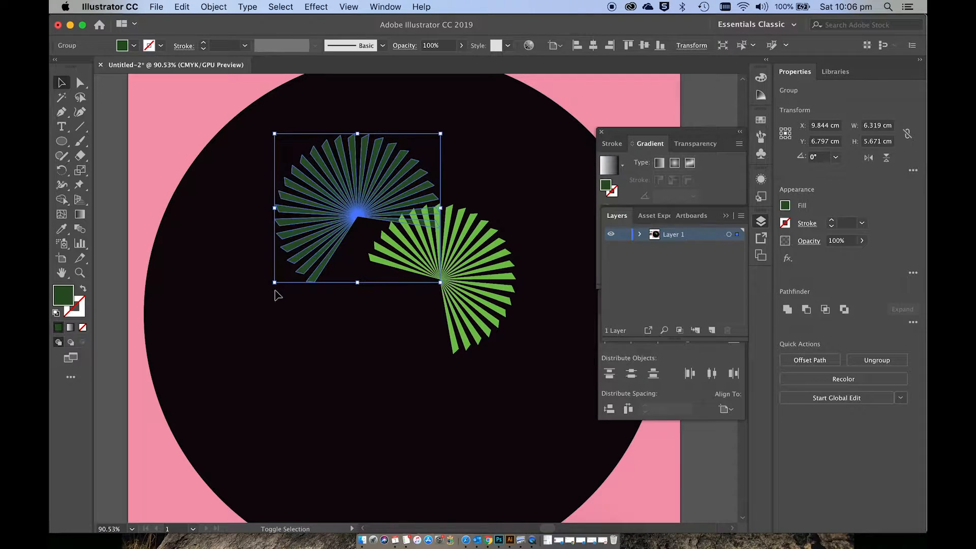
{"action": "left_click", "coordinate": [354, 324]}
Step: Duplicate the light green fan to its lower left and shrink the copy to about 4.3 by 4.4 cm
{"action": "left_click_drag", "start_coordinate": [460, 258], "coordinate": [402, 320]}
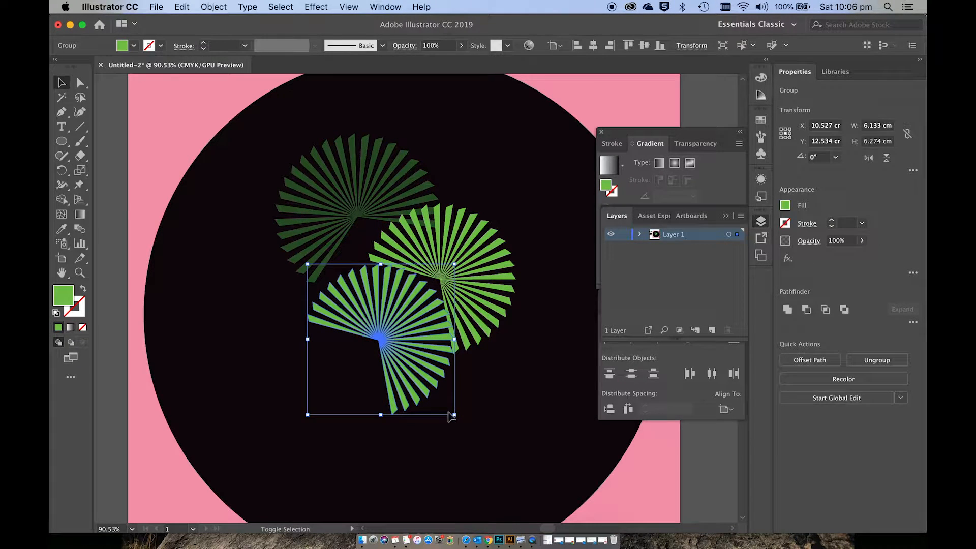
{"action": "left_click_drag", "start_coordinate": [455, 417], "coordinate": [411, 370]}
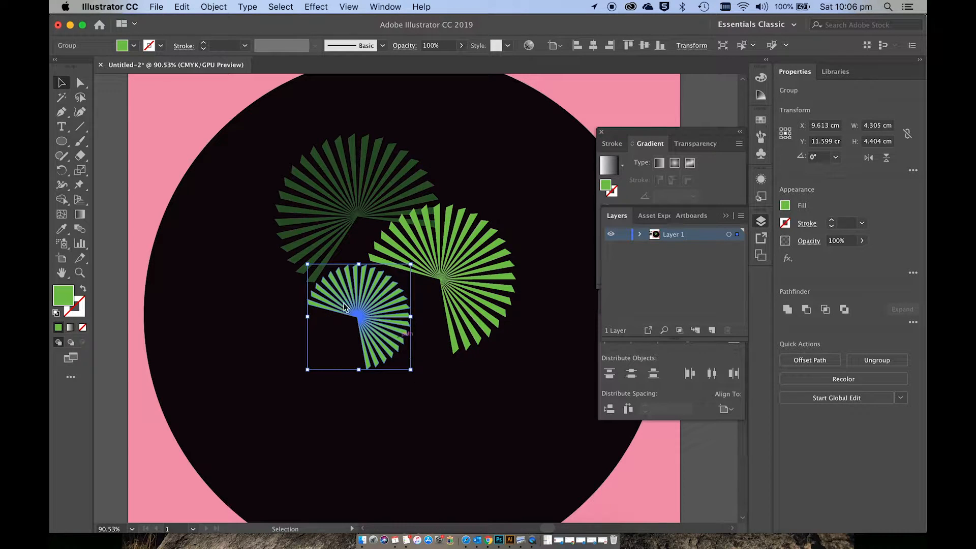
Step: Recolour the small duplicated fan very dark green, about #21440B, and deselect it
{"action": "double_click", "coordinate": [60, 293]}
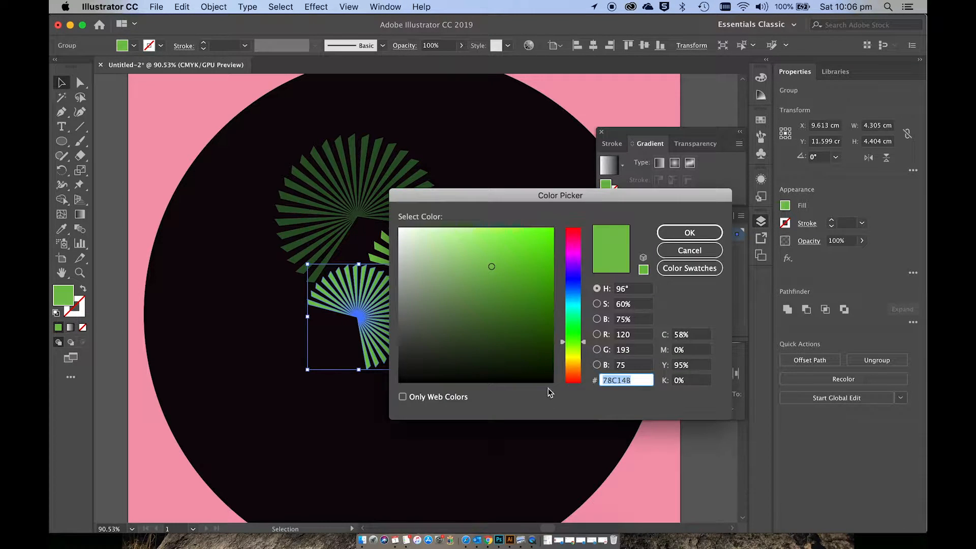
{"action": "left_click_drag", "start_coordinate": [529, 355], "coordinate": [530, 341]}
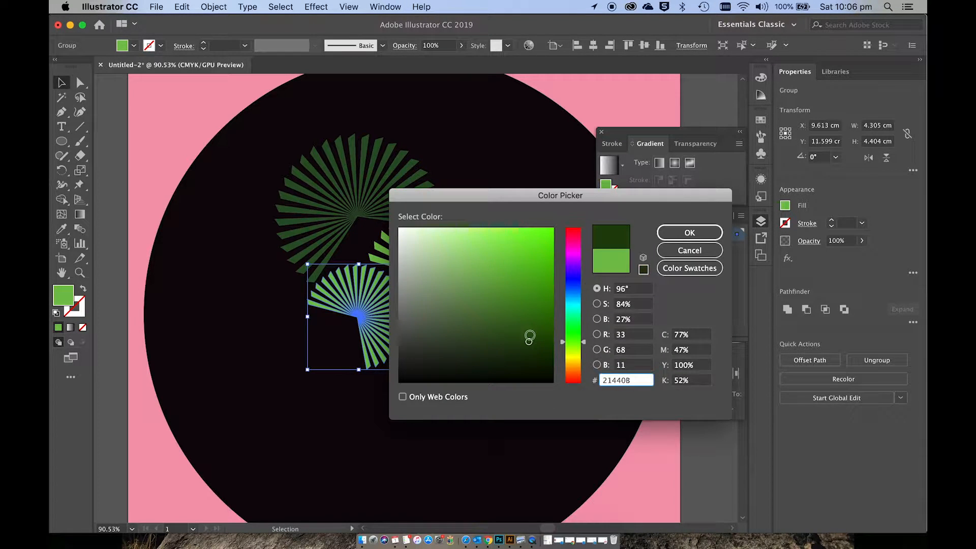
{"action": "left_click", "coordinate": [686, 234]}
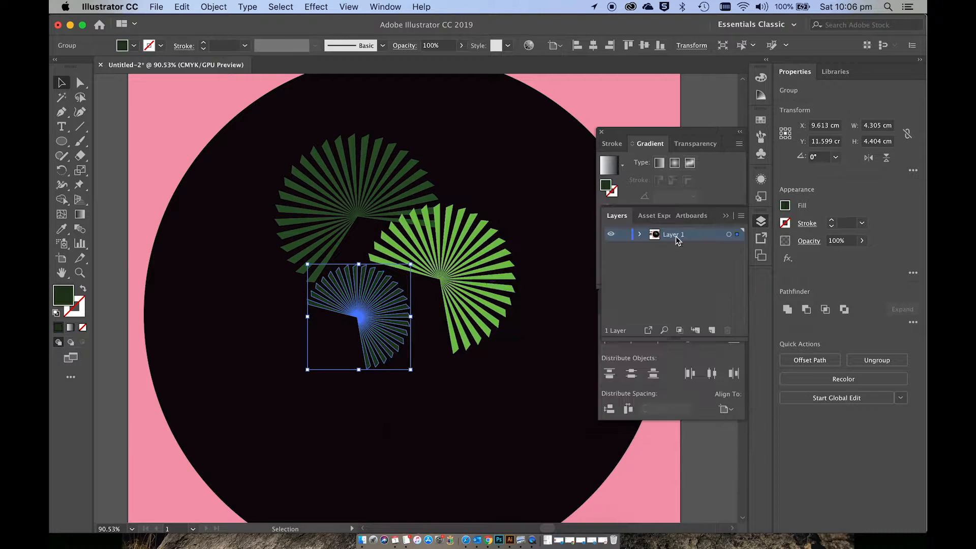
{"action": "left_click", "coordinate": [425, 367]}
{"action": "double_click", "coordinate": [394, 340]}
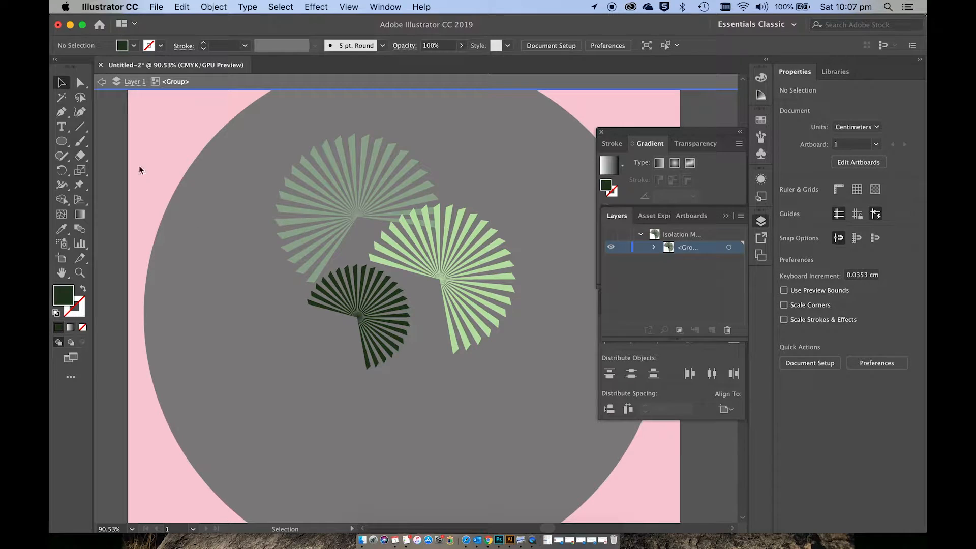
{"action": "left_click", "coordinate": [99, 84]}
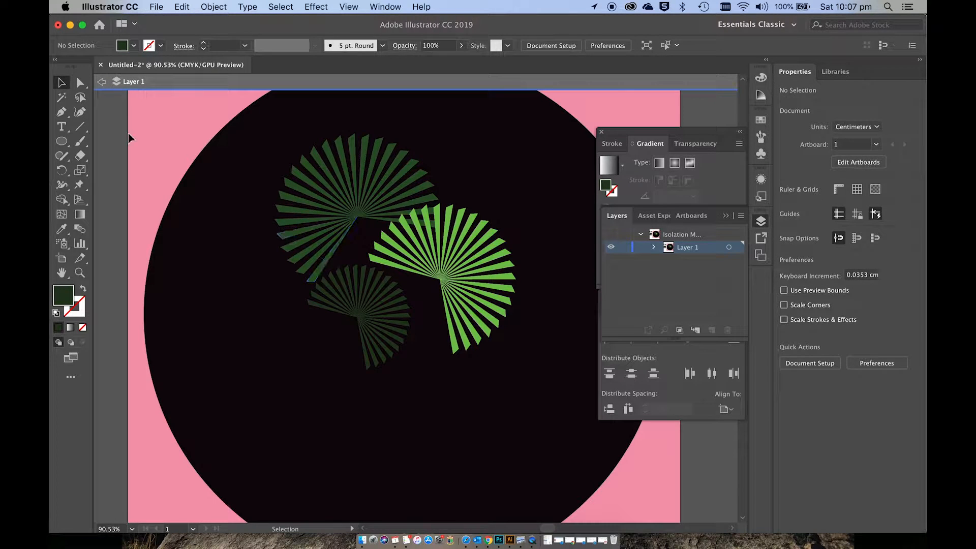
{"action": "left_click", "coordinate": [102, 82]}
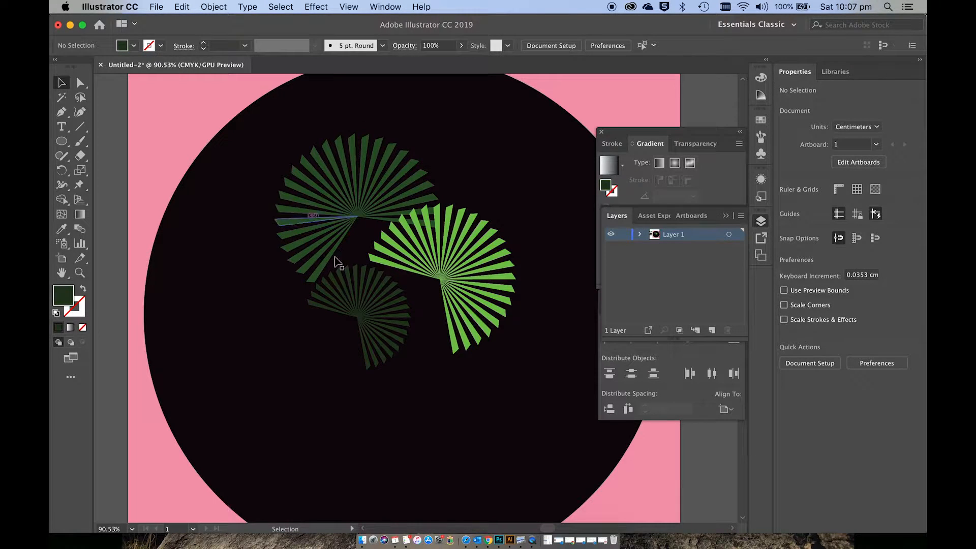
Step: Rotate the smallest fan so its gap faces the lower right, and deselect it
{"action": "left_click", "coordinate": [378, 307]}
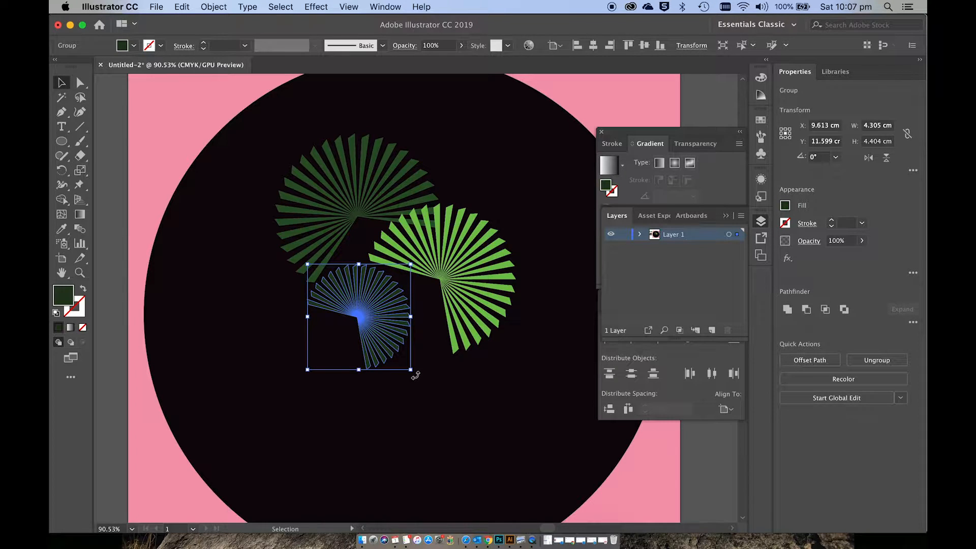
{"action": "left_click_drag", "start_coordinate": [416, 375], "coordinate": [419, 266]}
{"action": "left_click_drag", "start_coordinate": [363, 285], "coordinate": [388, 285]}
{"action": "left_click", "coordinate": [440, 355]}
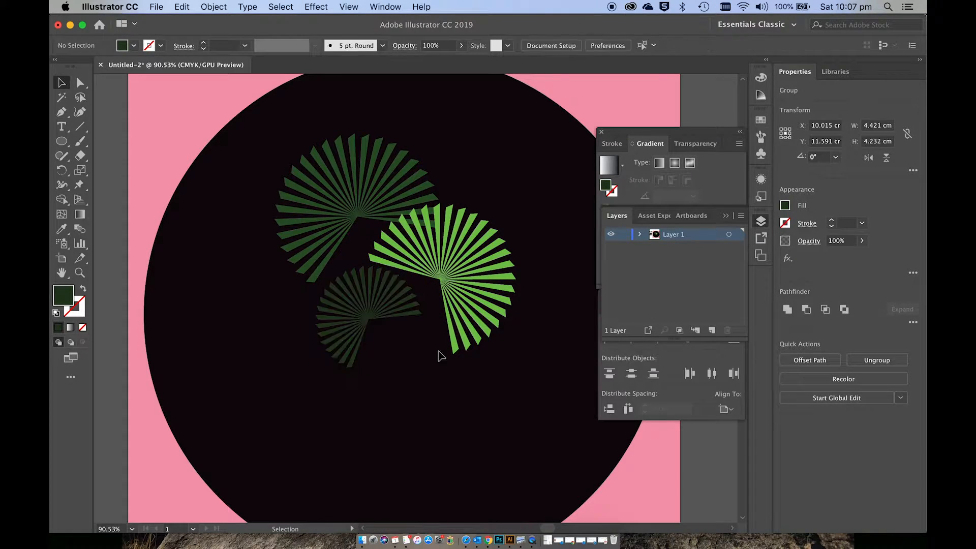
Step: Enlarge the smallest fan to about 5.1 by 4.9 cm and move it up to slightly overlap the light green fan
{"action": "left_click", "coordinate": [407, 308]}
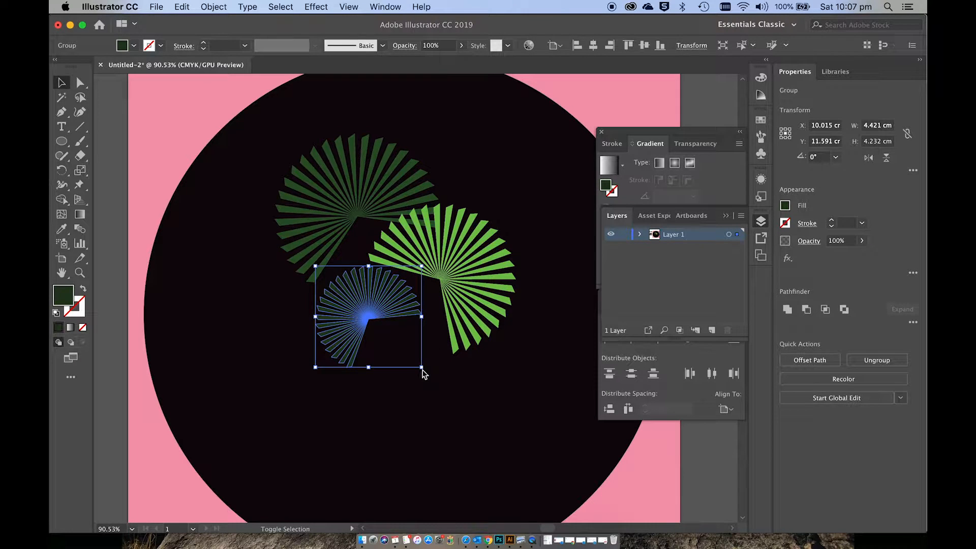
{"action": "left_click_drag", "start_coordinate": [422, 367], "coordinate": [438, 394]}
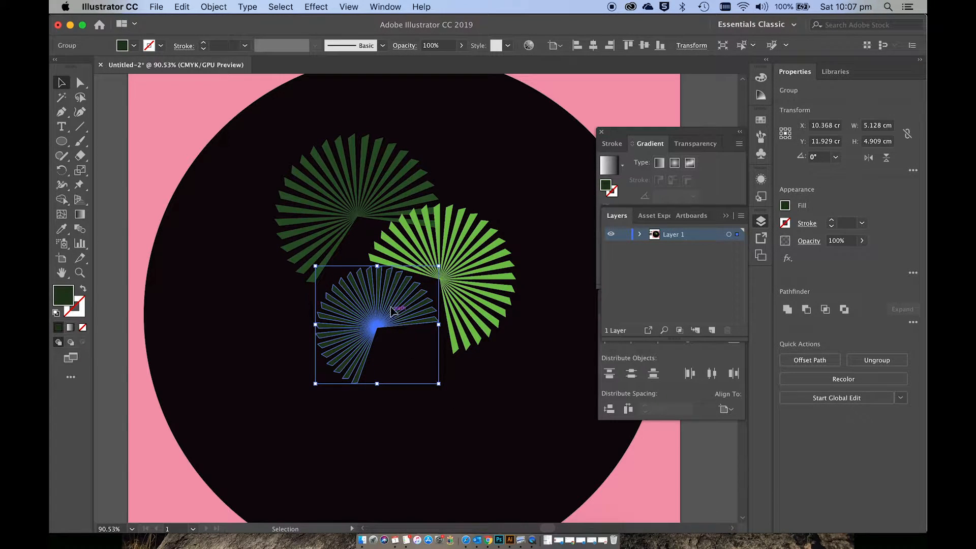
{"action": "left_click_drag", "start_coordinate": [391, 306], "coordinate": [398, 283]}
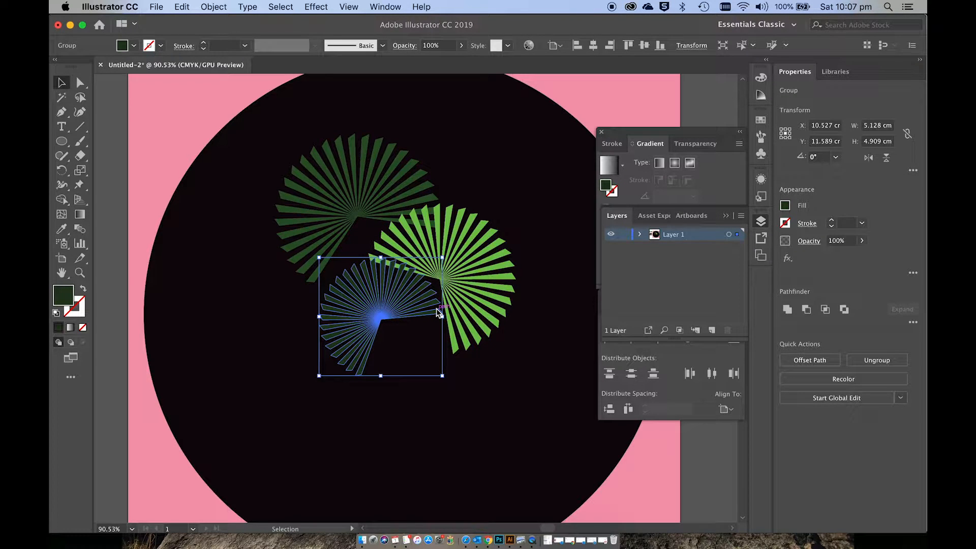
Step: Send the smallest dark fan behind the light green fan and deselect it
{"action": "key", "text": "a"}
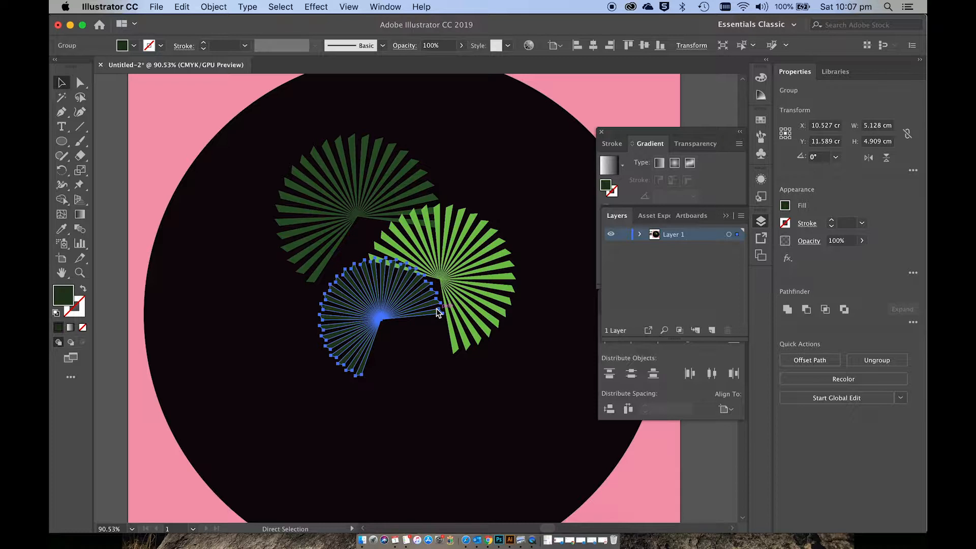
{"action": "key", "text": "v"}
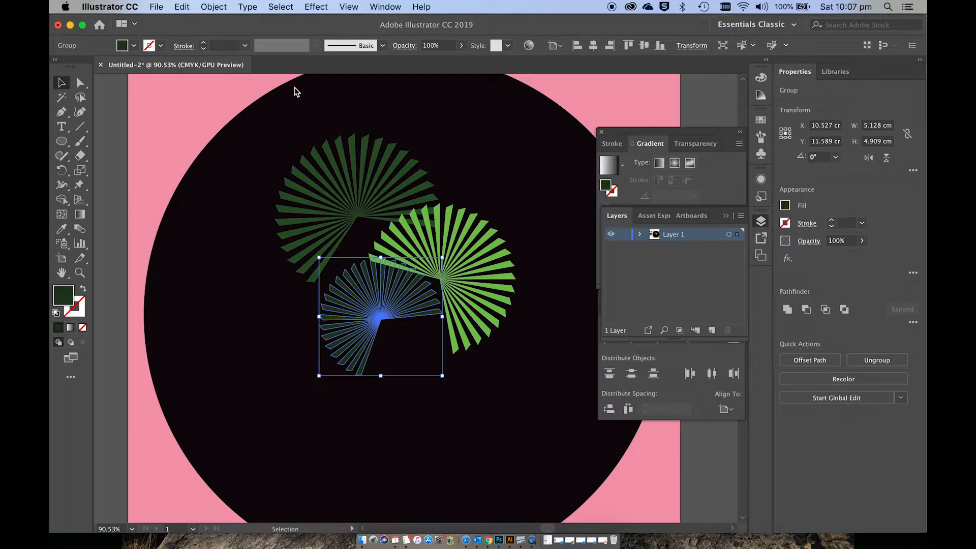
{"action": "left_click", "coordinate": [213, 6]}
{"action": "mouse_move", "coordinate": [222, 25]}
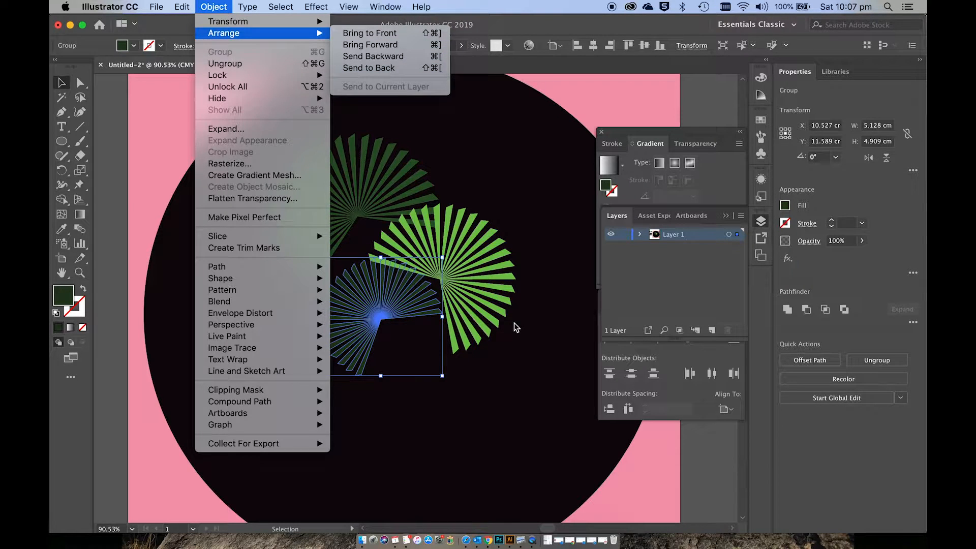
{"action": "left_click", "coordinate": [532, 375]}
{"action": "left_click", "coordinate": [486, 378]}
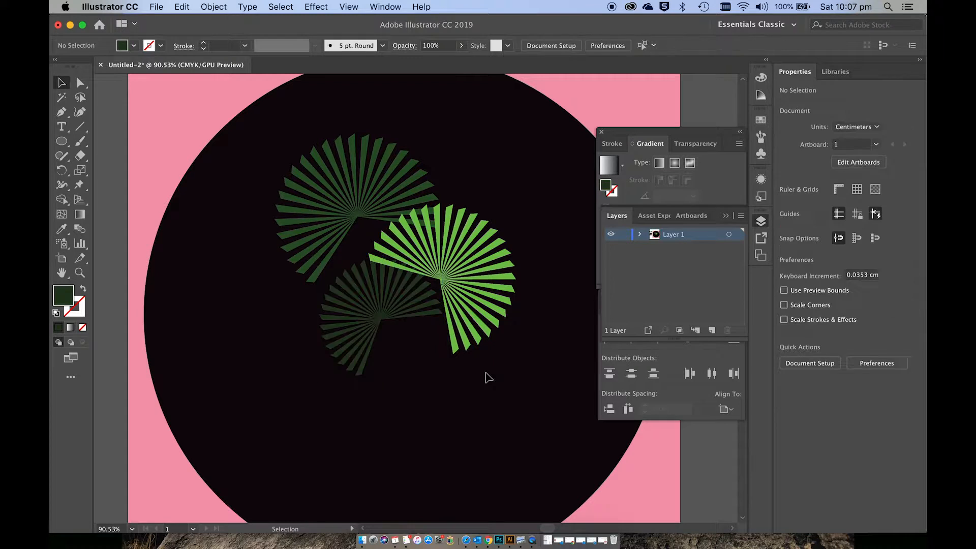
Step: Rotate the smallest dark fan so its gap faces straight down, nudge it slightly and deselect it
{"action": "scroll", "coordinate": [486, 378], "scroll_direction": "down", "scroll_amount": 4}
{"action": "scroll", "coordinate": [486, 377], "scroll_direction": "down", "scroll_amount": 1}
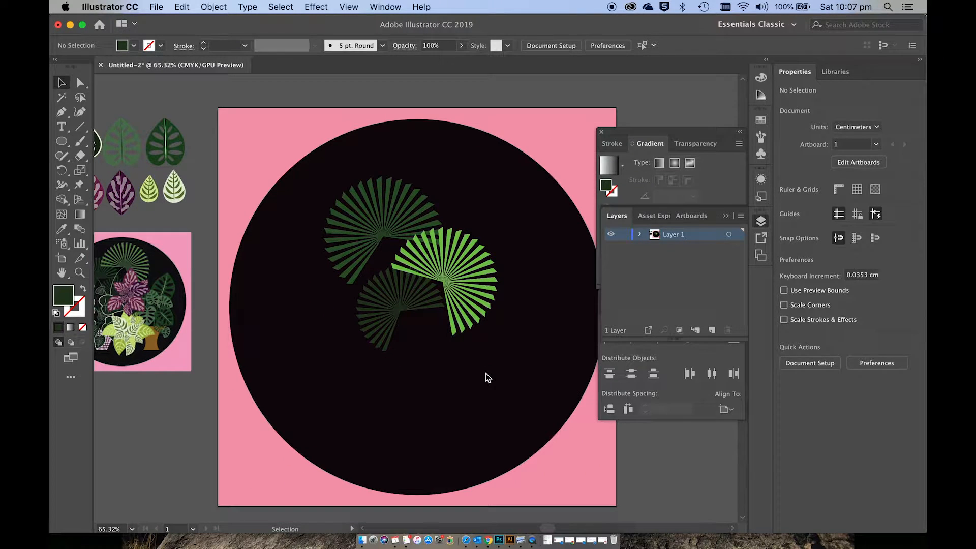
{"action": "scroll", "coordinate": [487, 377], "scroll_direction": "up", "scroll_amount": 5}
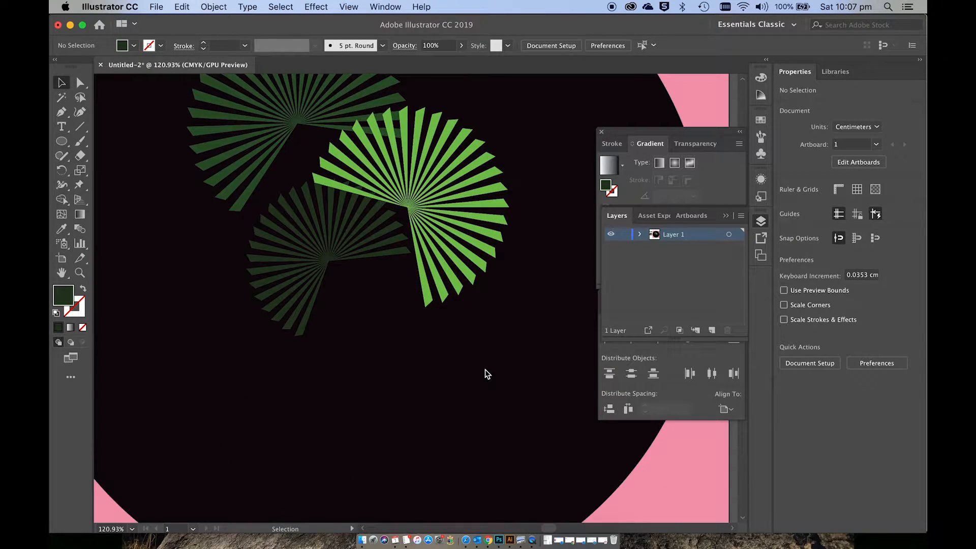
{"action": "left_click", "coordinate": [321, 275]}
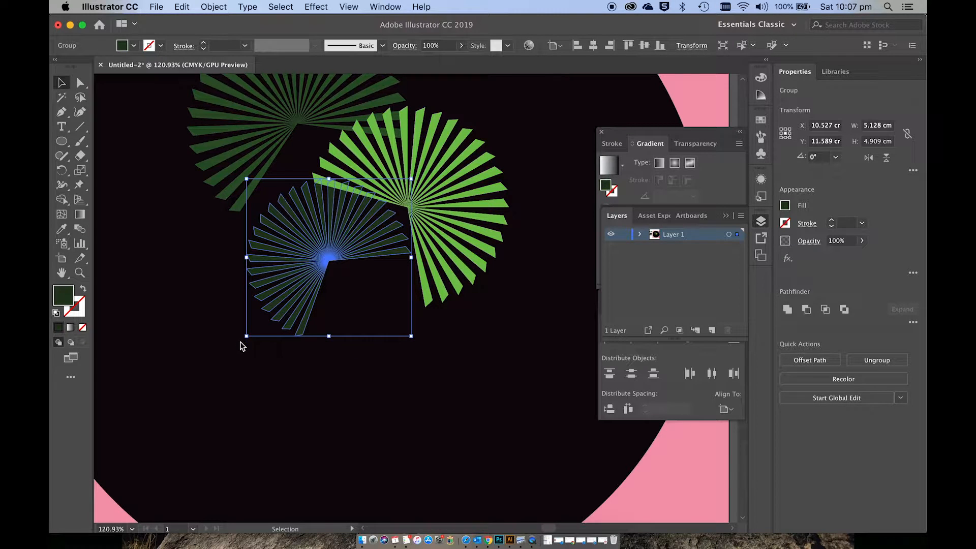
{"action": "left_click_drag", "start_coordinate": [241, 344], "coordinate": [224, 256]}
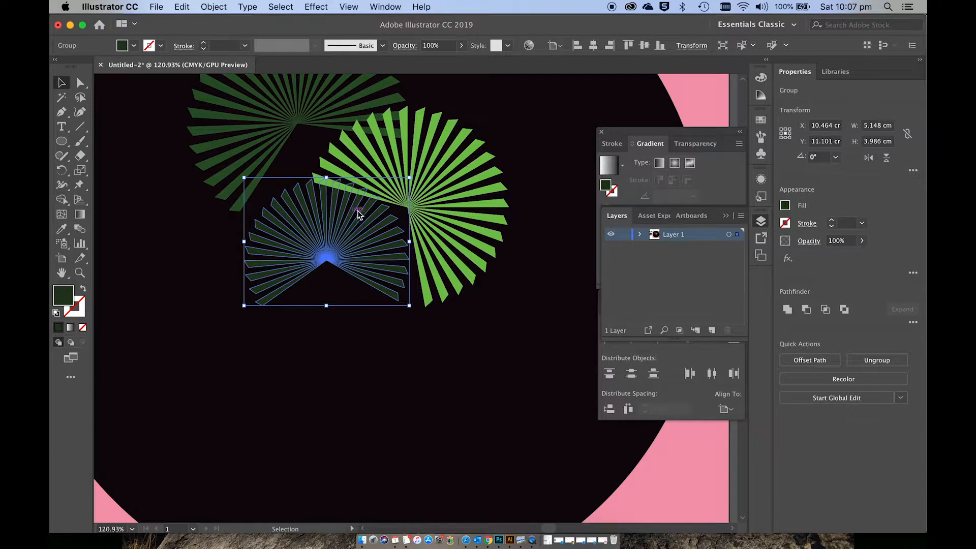
{"action": "left_click_drag", "start_coordinate": [351, 217], "coordinate": [350, 215]}
{"action": "left_click", "coordinate": [331, 383]}
{"action": "scroll", "coordinate": [333, 384], "scroll_direction": "up", "scroll_amount": 3}
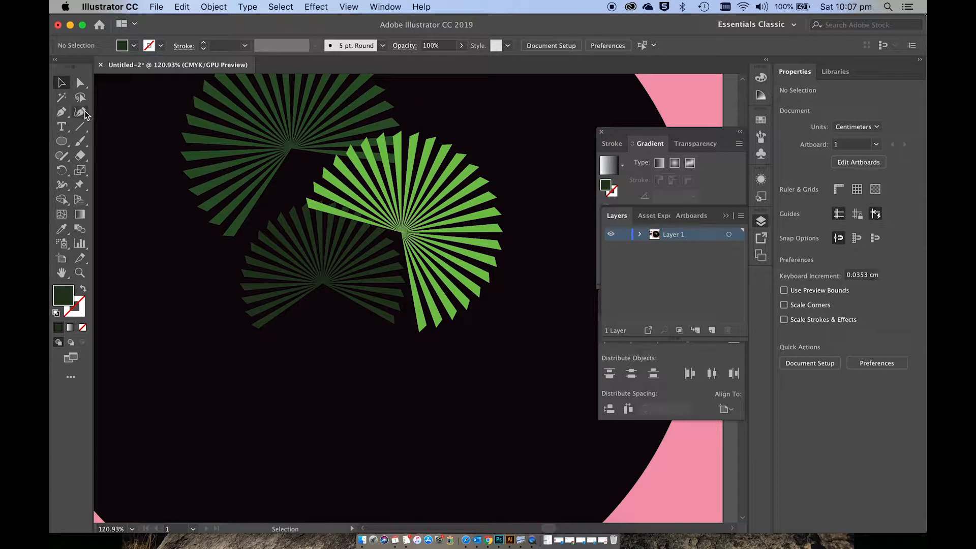
Step: Draw a curved stem about 1.7 by 9.2 cm with the Curvature tool, running down from the centre of the largest fan
{"action": "left_click", "coordinate": [84, 113]}
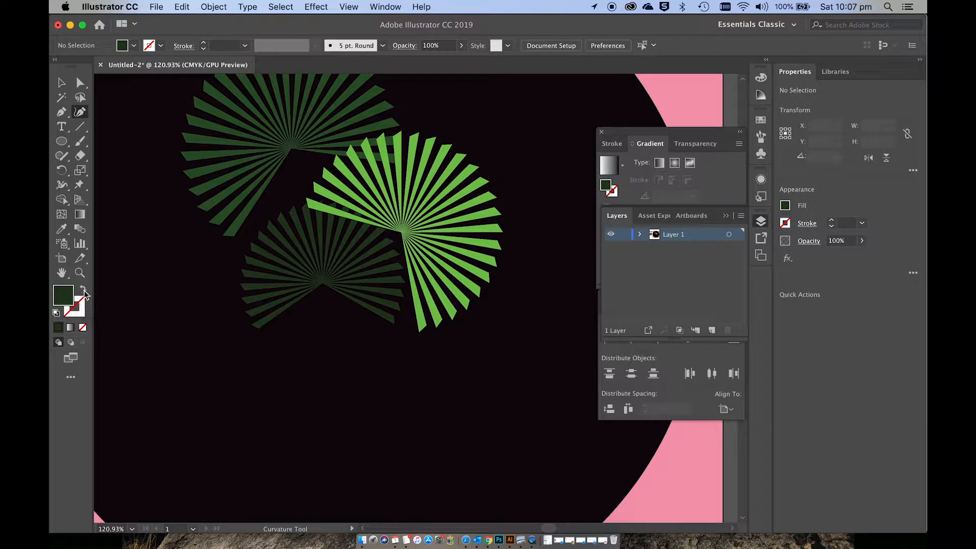
{"action": "key", "text": "shift+x"}
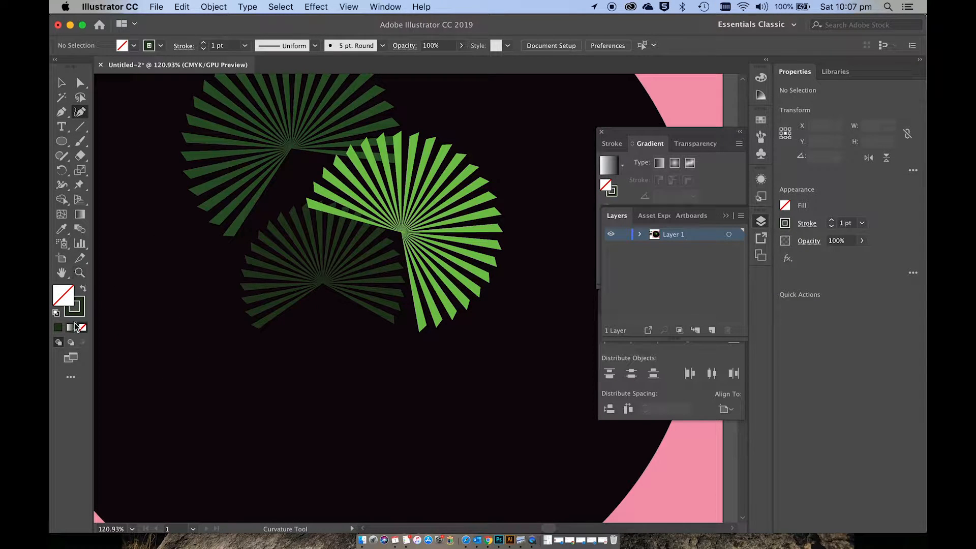
{"action": "left_click", "coordinate": [290, 148]}
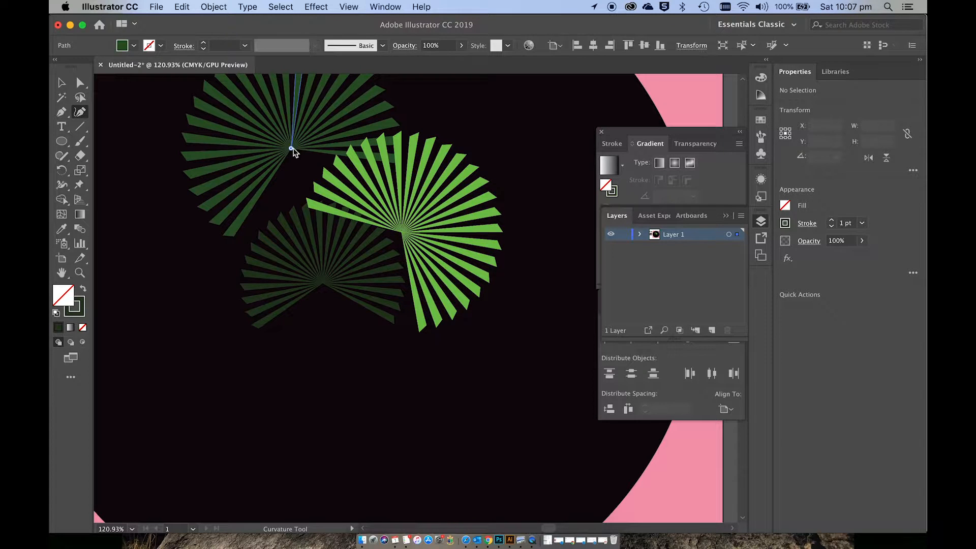
{"action": "scroll", "coordinate": [294, 183], "scroll_direction": "up", "scroll_amount": 4}
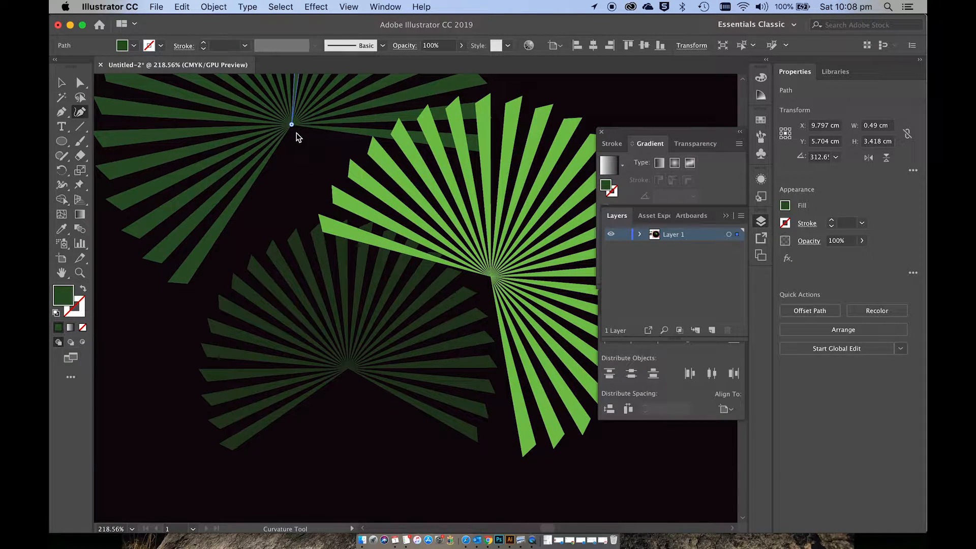
{"action": "left_click", "coordinate": [296, 134]}
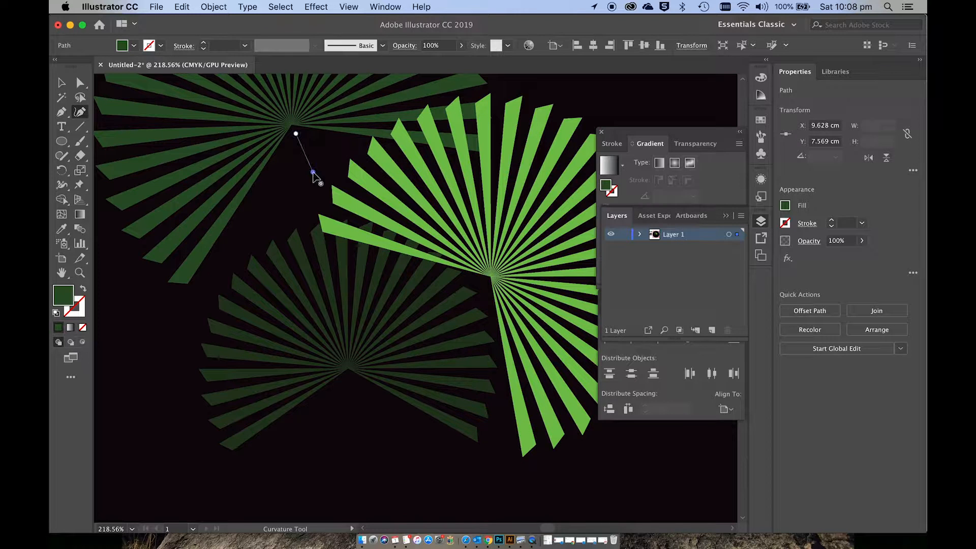
{"action": "left_click", "coordinate": [312, 172]}
{"action": "left_click", "coordinate": [388, 440]}
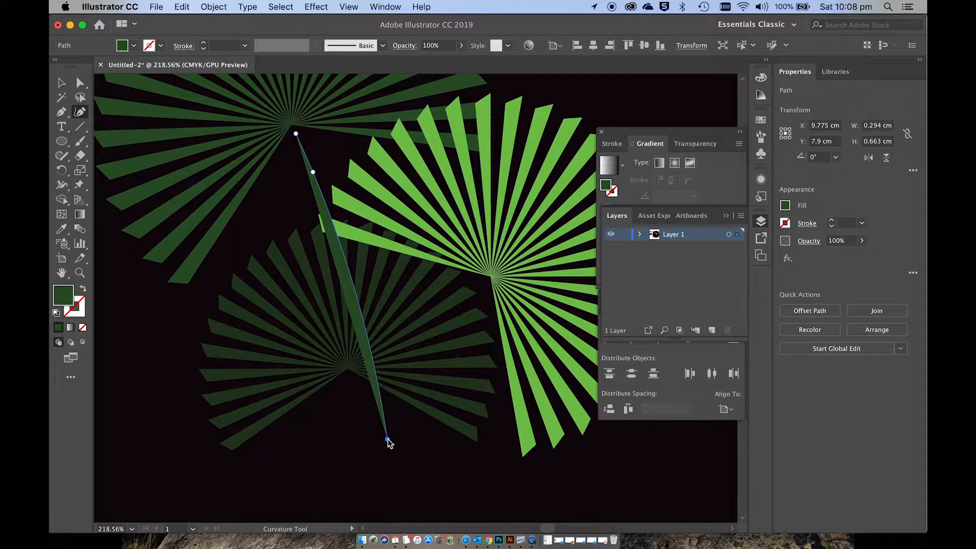
{"action": "scroll", "coordinate": [389, 442], "scroll_direction": "down", "scroll_amount": 10}
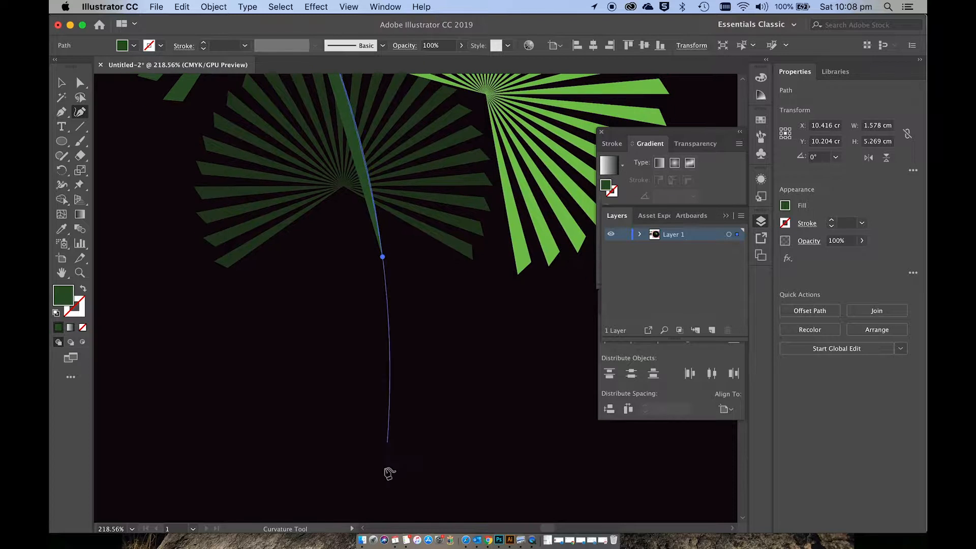
{"action": "left_click", "coordinate": [374, 487]}
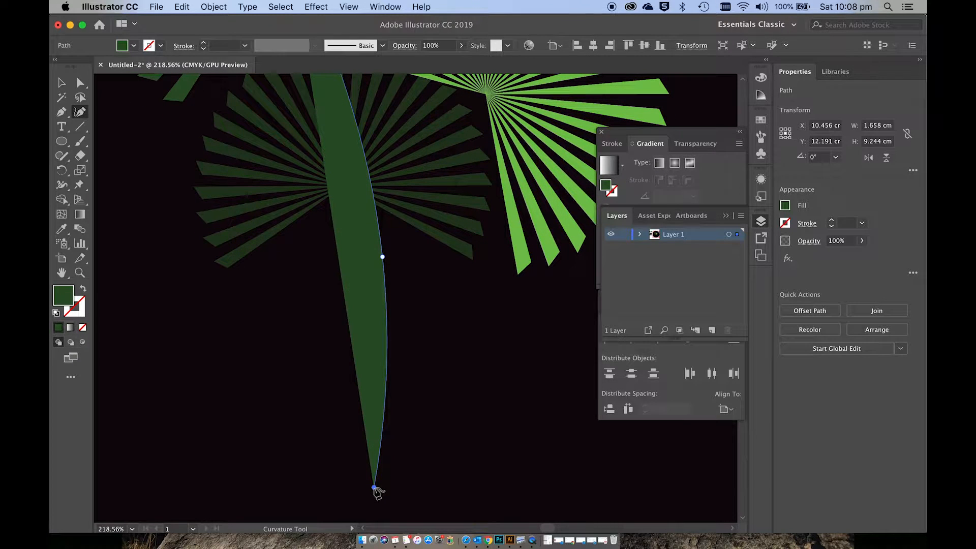
Step: Swap the stem's fill and stroke so it is an unfilled path with a 1 pt green stroke
{"action": "key", "text": "v"}
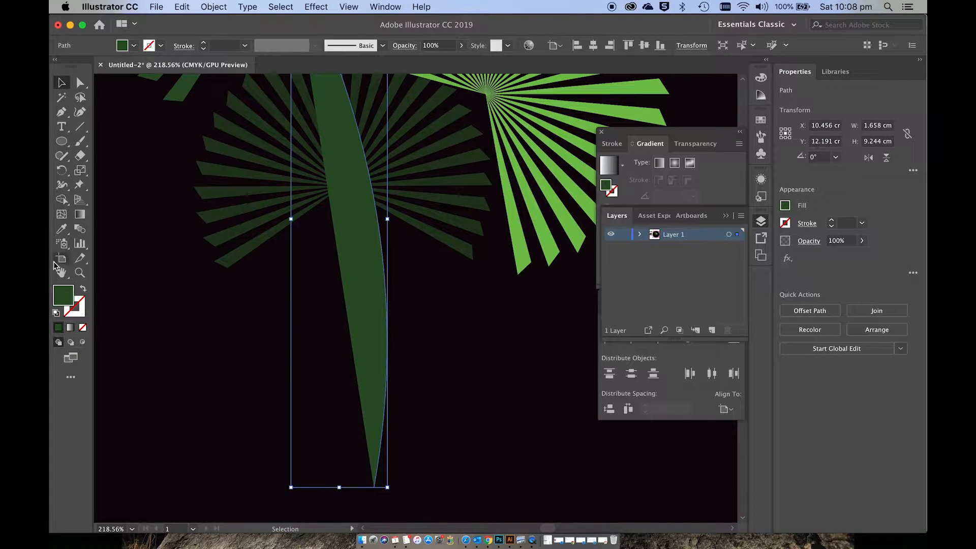
{"action": "left_click", "coordinate": [85, 290]}
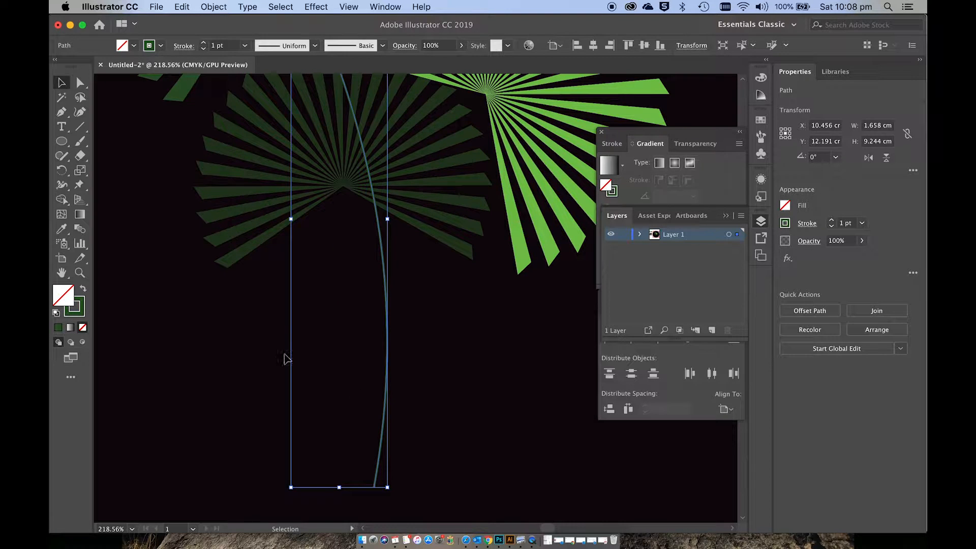
{"action": "scroll", "coordinate": [409, 436], "scroll_direction": "up", "scroll_amount": 5}
{"action": "scroll", "coordinate": [409, 436], "scroll_direction": "down", "scroll_amount": 5}
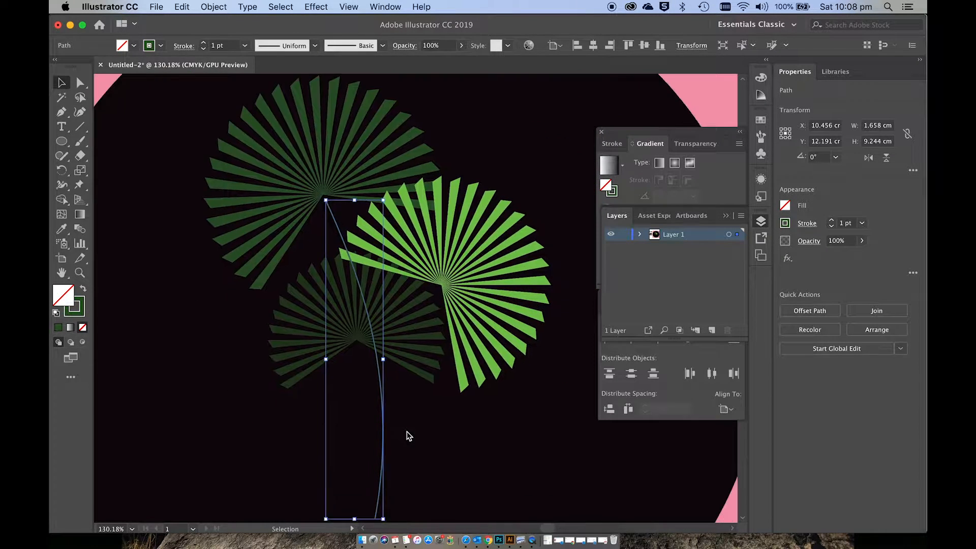
{"action": "scroll", "coordinate": [408, 432], "scroll_direction": "down", "scroll_amount": 2}
{"action": "scroll", "coordinate": [407, 426], "scroll_direction": "up", "scroll_amount": 2}
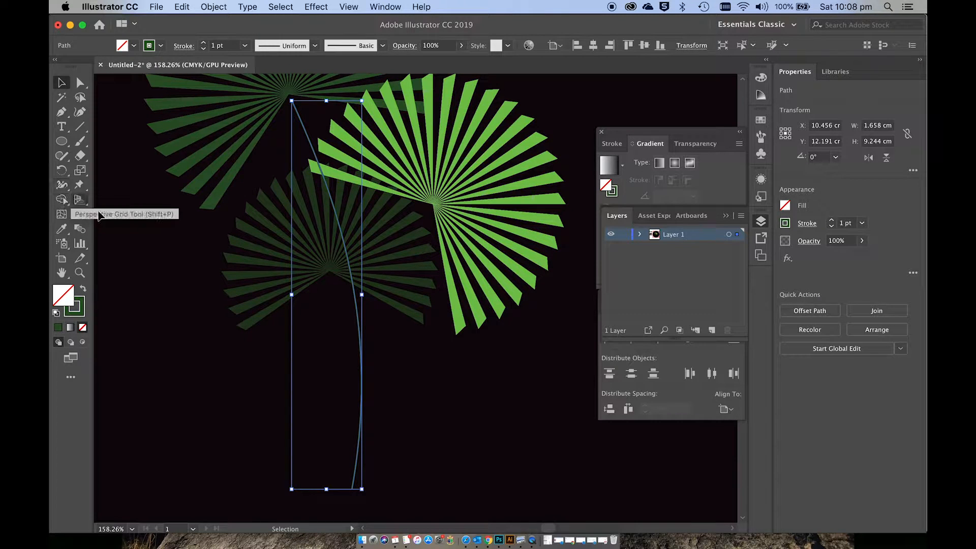
Step: Widen the lower end of the largest fan's stem to about 4.7 pt with the Width tool, tapering it towards the fan
{"action": "key", "text": "shift+w"}
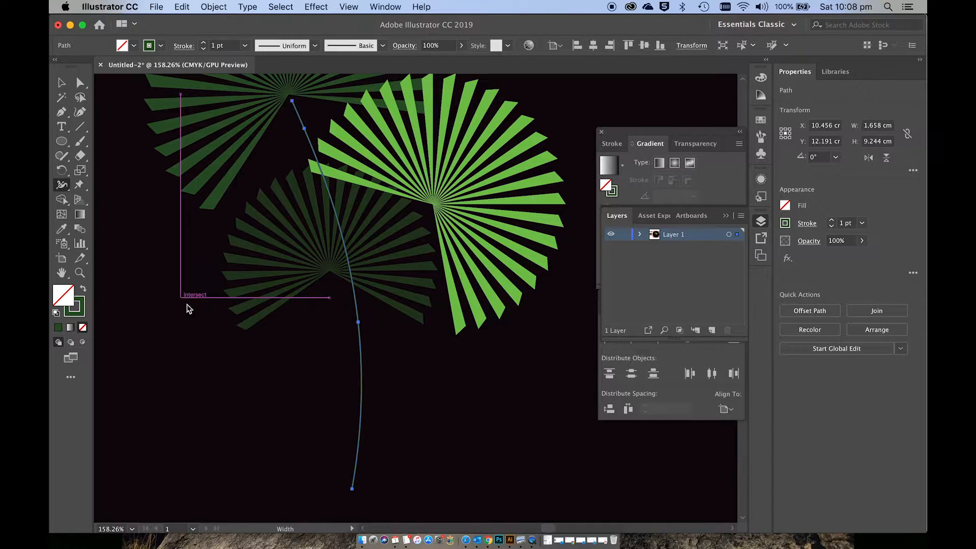
{"action": "scroll", "coordinate": [244, 341], "scroll_direction": "up", "scroll_amount": 5}
{"action": "scroll", "coordinate": [244, 341], "scroll_direction": "down", "scroll_amount": 4}
{"action": "scroll", "coordinate": [244, 341], "scroll_direction": "right", "scroll_amount": 4}
{"action": "scroll", "coordinate": [244, 341], "scroll_direction": "down", "scroll_amount": 3}
{"action": "scroll", "coordinate": [244, 341], "scroll_direction": "right", "scroll_amount": 2}
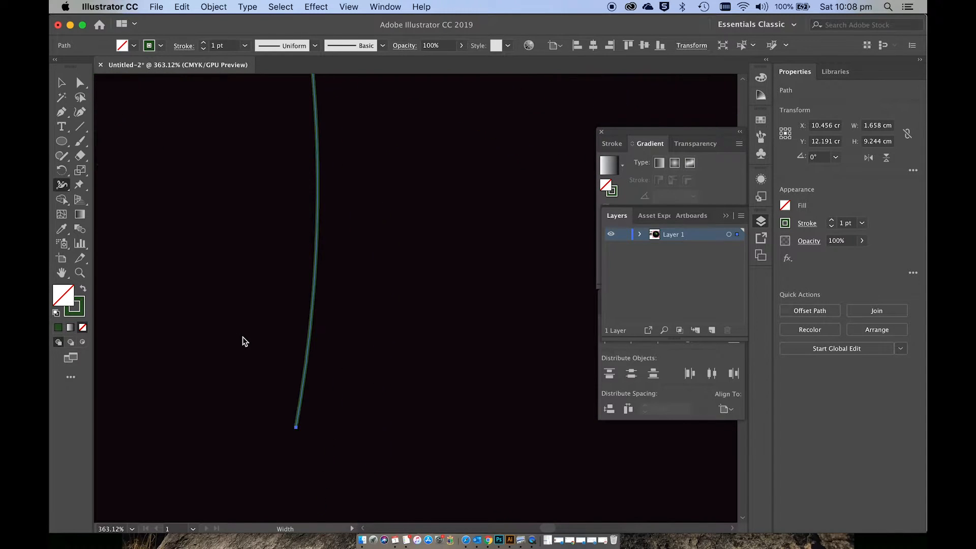
{"action": "scroll", "coordinate": [288, 400], "scroll_direction": "up", "scroll_amount": 4}
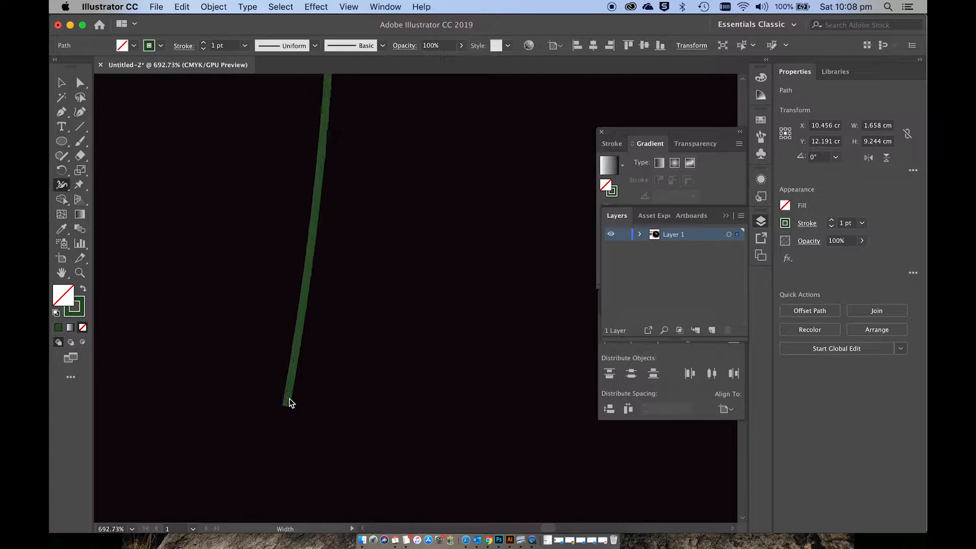
{"action": "left_click_drag", "start_coordinate": [291, 408], "coordinate": [305, 409]}
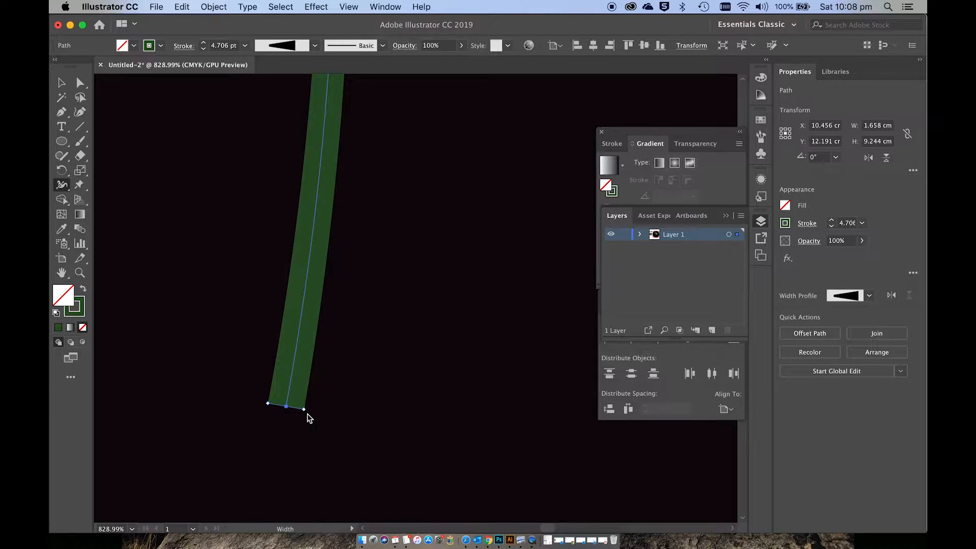
Step: Move the tapered stem so its tip meets the centre of the largest fan, send it backward and deselect it
{"action": "scroll", "coordinate": [307, 414], "scroll_direction": "down", "scroll_amount": 5}
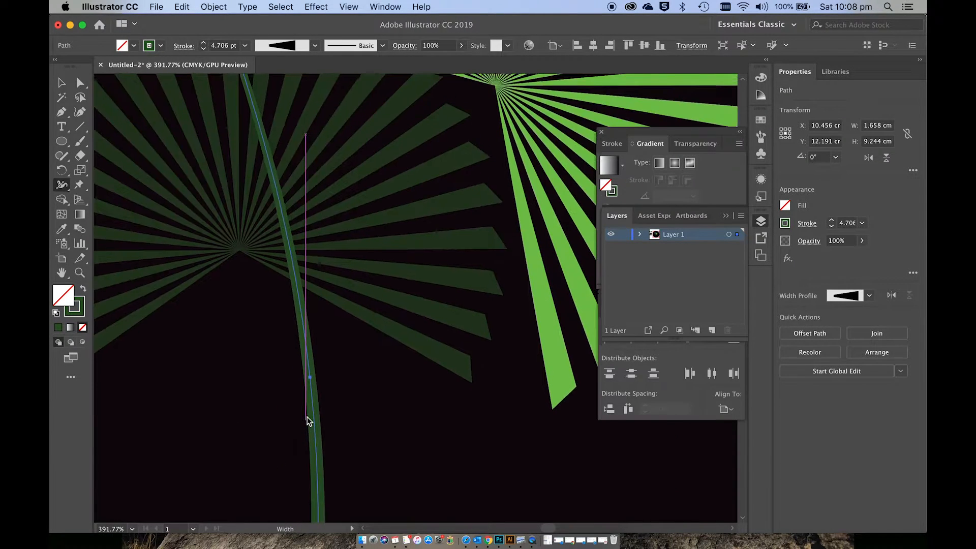
{"action": "scroll", "coordinate": [307, 417], "scroll_direction": "up", "scroll_amount": 10}
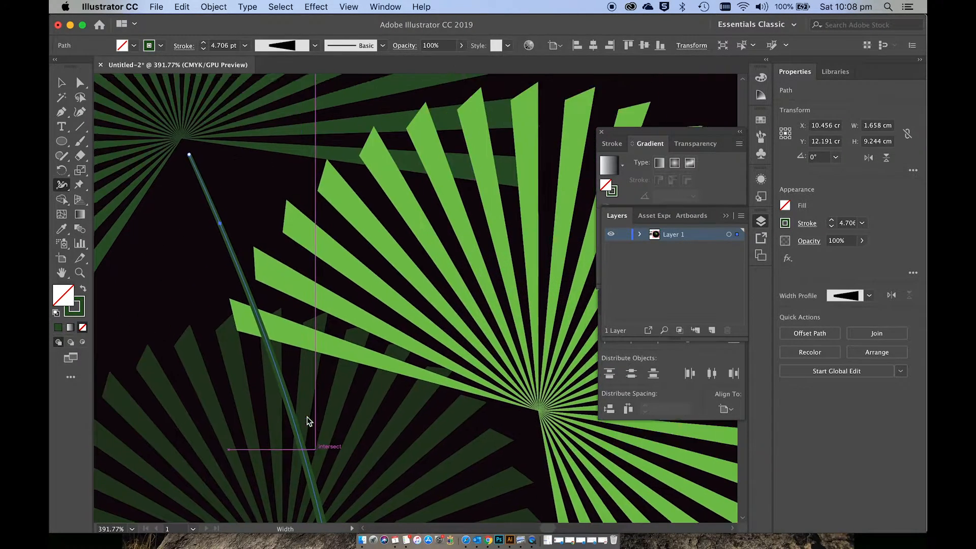
{"action": "scroll", "coordinate": [307, 417], "scroll_direction": "up", "scroll_amount": 3}
{"action": "key", "text": "v"}
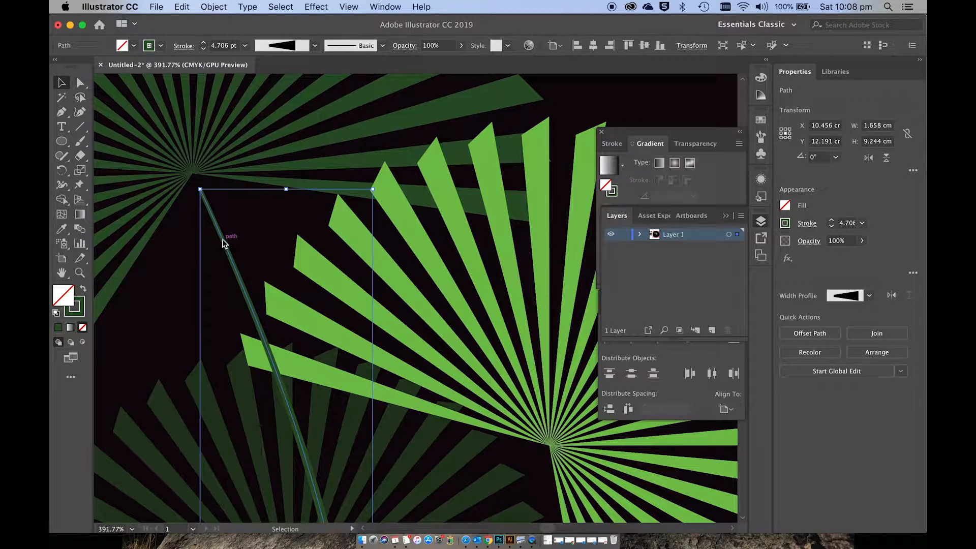
{"action": "left_click_drag", "start_coordinate": [222, 243], "coordinate": [234, 217]}
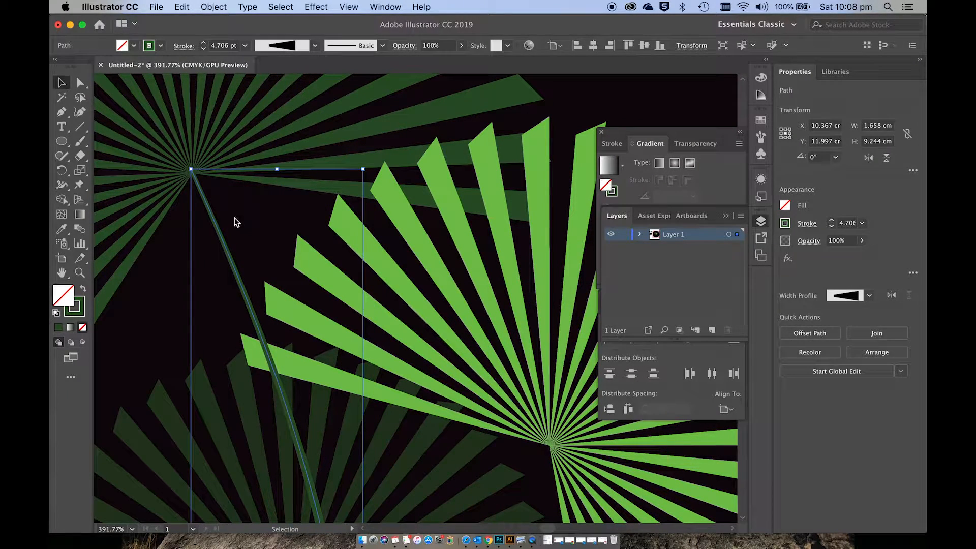
{"action": "left_click", "coordinate": [234, 218]}
{"action": "left_click", "coordinate": [220, 231]}
{"action": "key", "text": "a"}
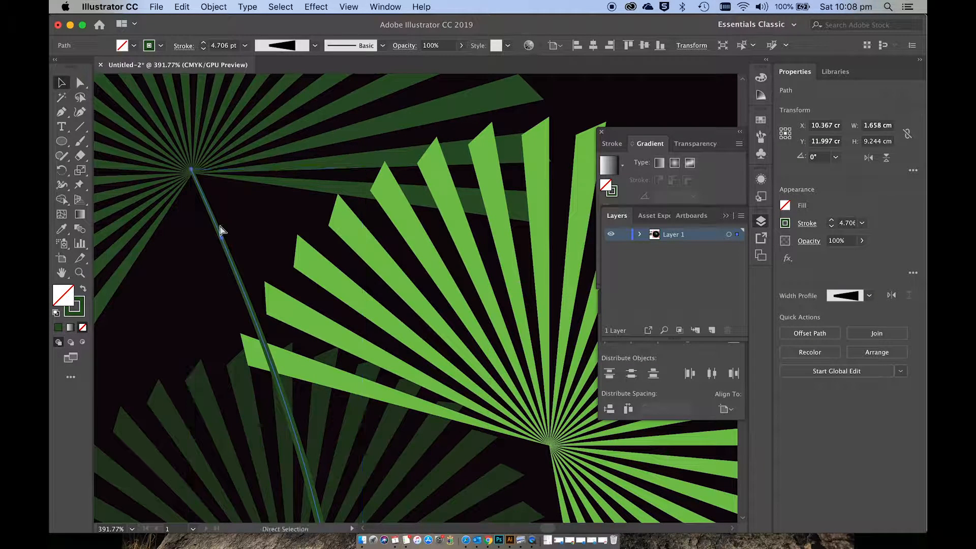
{"action": "key", "text": "super+["}
{"action": "left_click", "coordinate": [200, 263]}
{"action": "scroll", "coordinate": [201, 264], "scroll_direction": "down", "scroll_amount": 5}
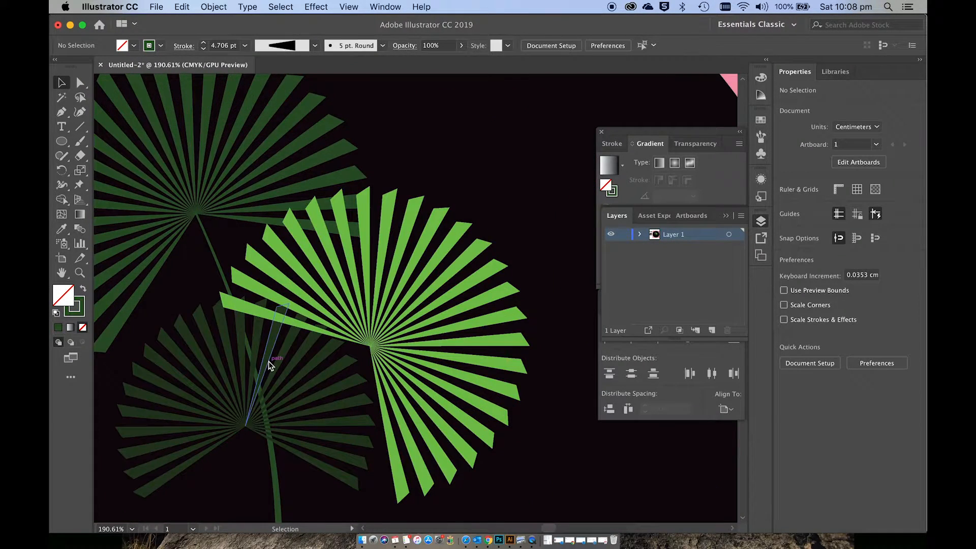
{"action": "scroll", "coordinate": [268, 361], "scroll_direction": "down", "scroll_amount": 5}
{"action": "scroll", "coordinate": [269, 362], "scroll_direction": "down", "scroll_amount": 3}
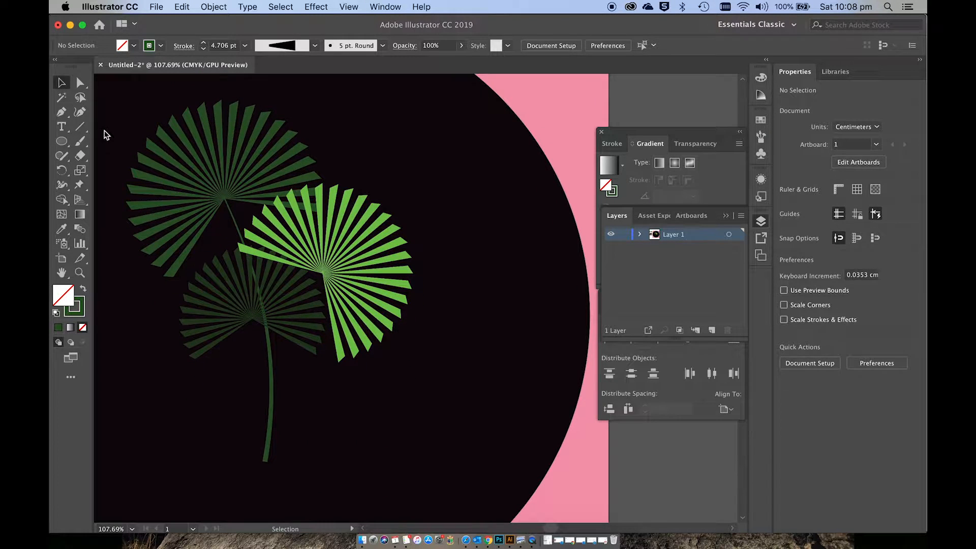
Step: Draw a curved stem about 1.7 by 6.4 cm with the Curvature tool, running down from the light green fan's centre
{"action": "left_click", "coordinate": [79, 112]}
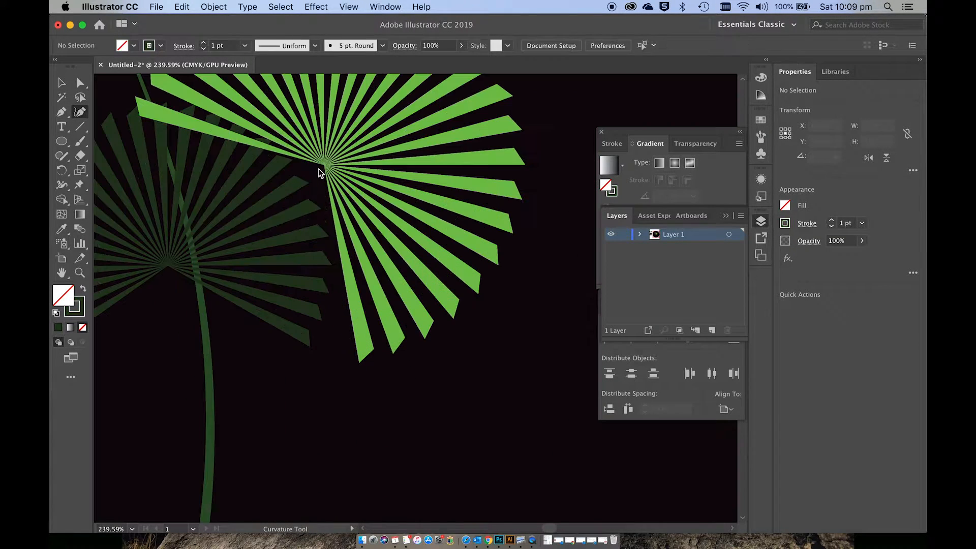
{"action": "left_click", "coordinate": [316, 173]}
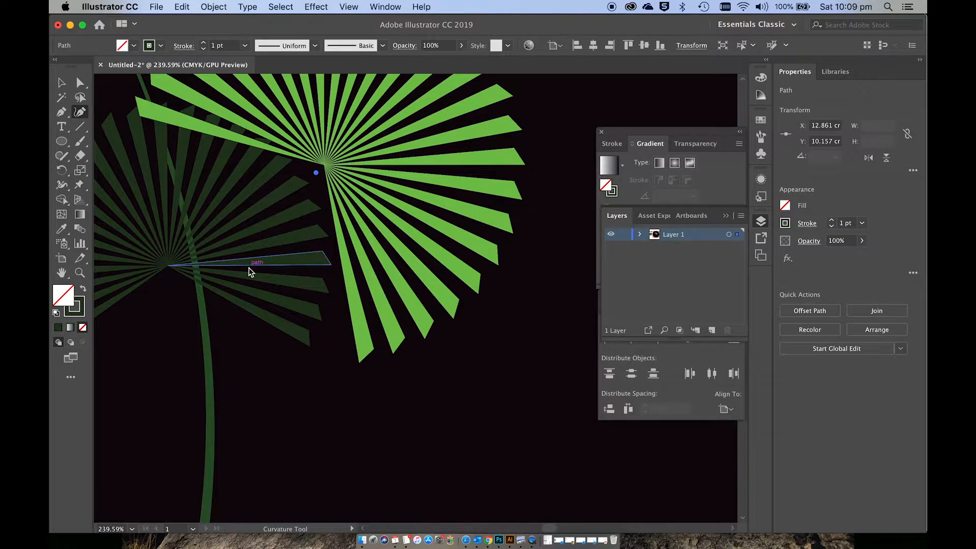
{"action": "left_click", "coordinate": [226, 316]}
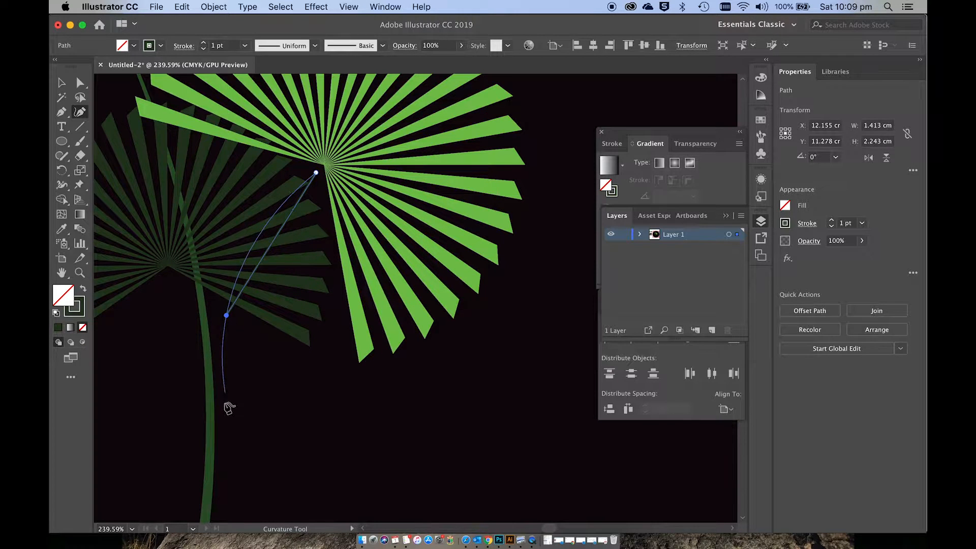
{"action": "scroll", "coordinate": [246, 504], "scroll_direction": "down", "scroll_amount": 2}
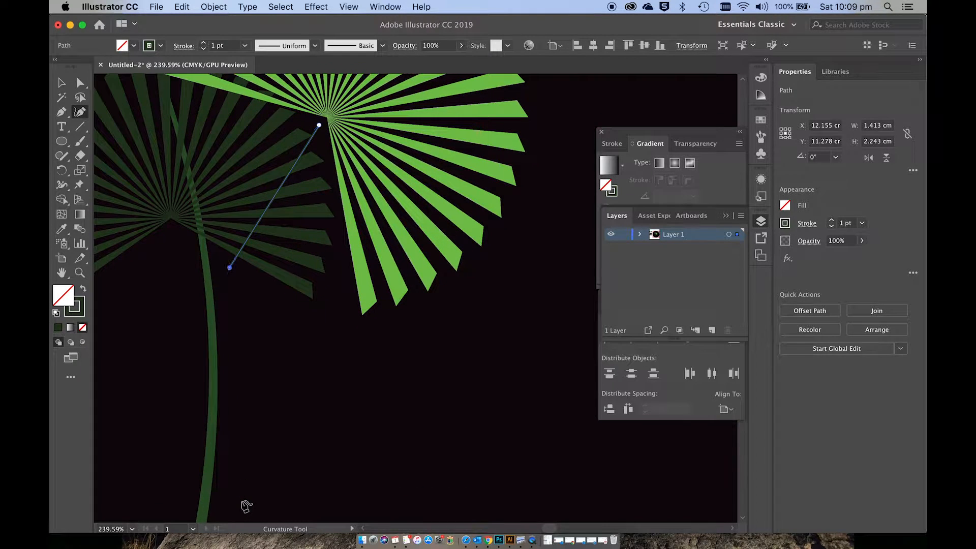
{"action": "scroll", "coordinate": [239, 513], "scroll_direction": "down", "scroll_amount": 3}
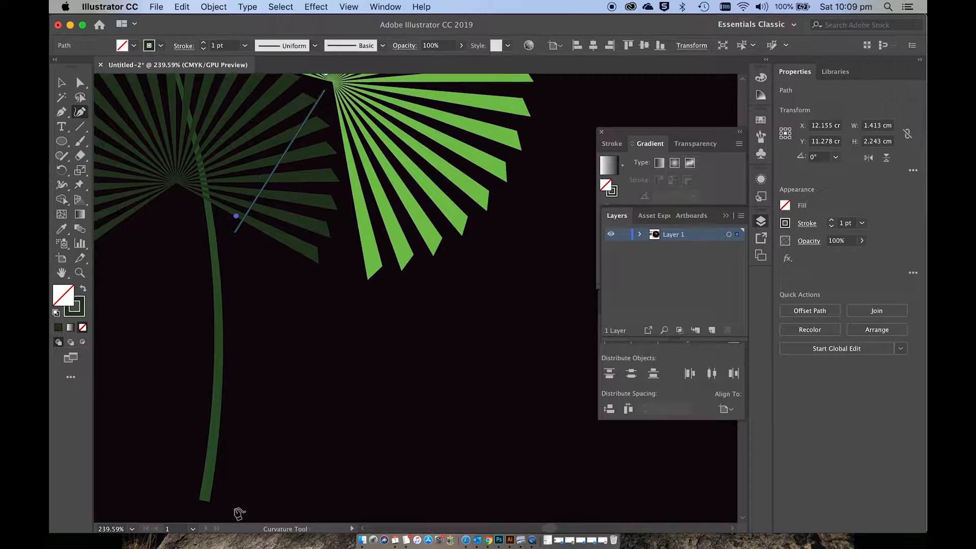
{"action": "left_click", "coordinate": [249, 458]}
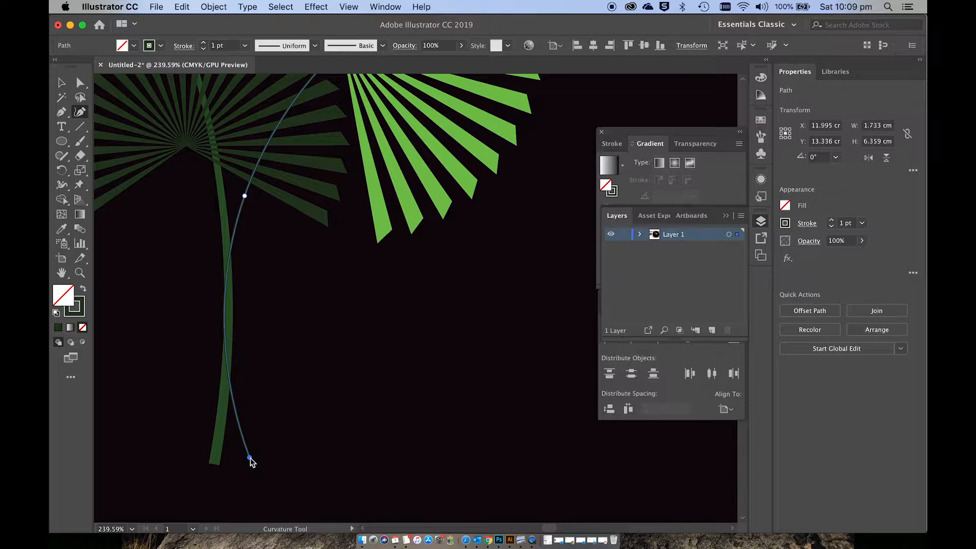
{"action": "key", "text": "v"}
Step: Widen the lower end of the light green fan's stem to about 6.25 pt with the Width tool
{"action": "scroll", "coordinate": [253, 462], "scroll_direction": "up", "scroll_amount": 2}
{"action": "scroll", "coordinate": [253, 462], "scroll_direction": "down", "scroll_amount": 1}
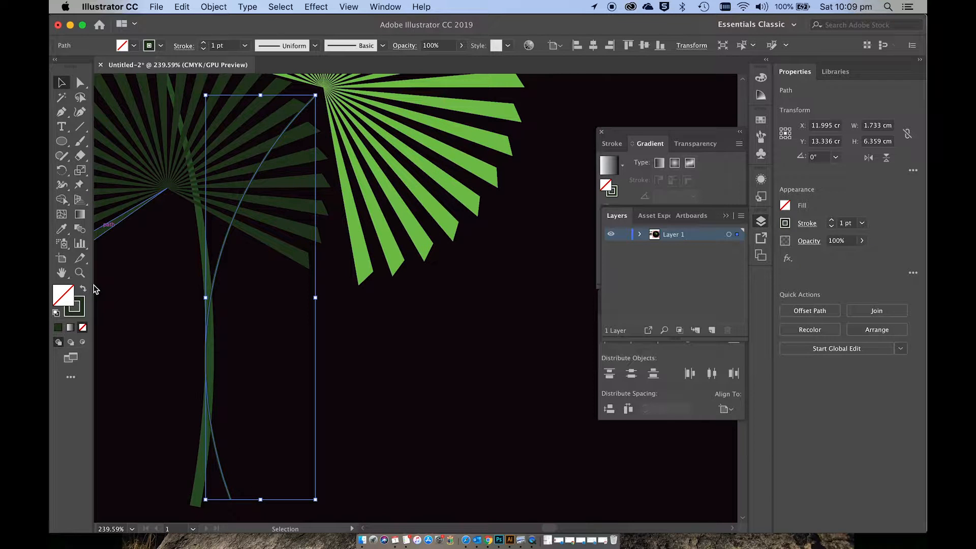
{"action": "left_click", "coordinate": [63, 186]}
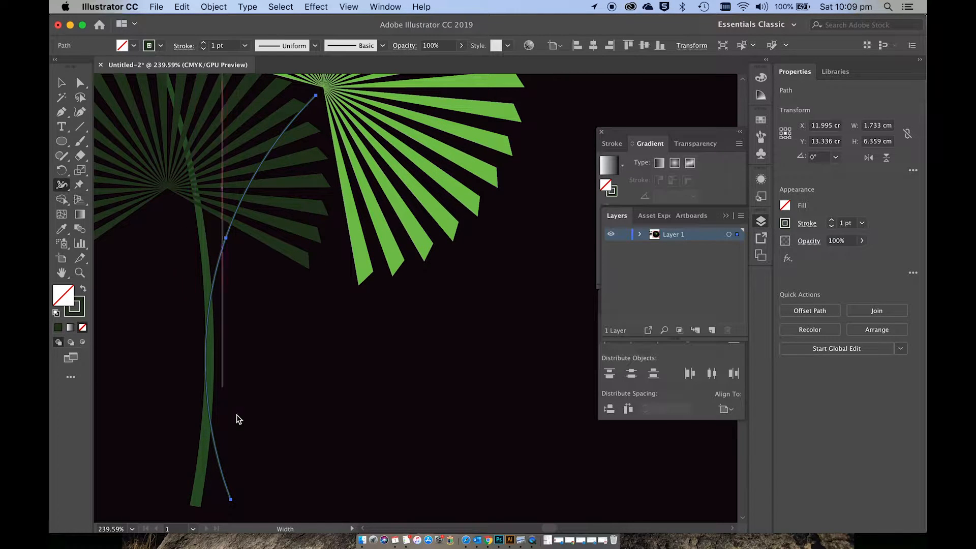
{"action": "left_click_drag", "start_coordinate": [232, 500], "coordinate": [239, 500]}
Step: Move the second stem so its tip meets the centre of the light green fan, and deselect it
{"action": "scroll", "coordinate": [239, 501], "scroll_direction": "up", "scroll_amount": 5}
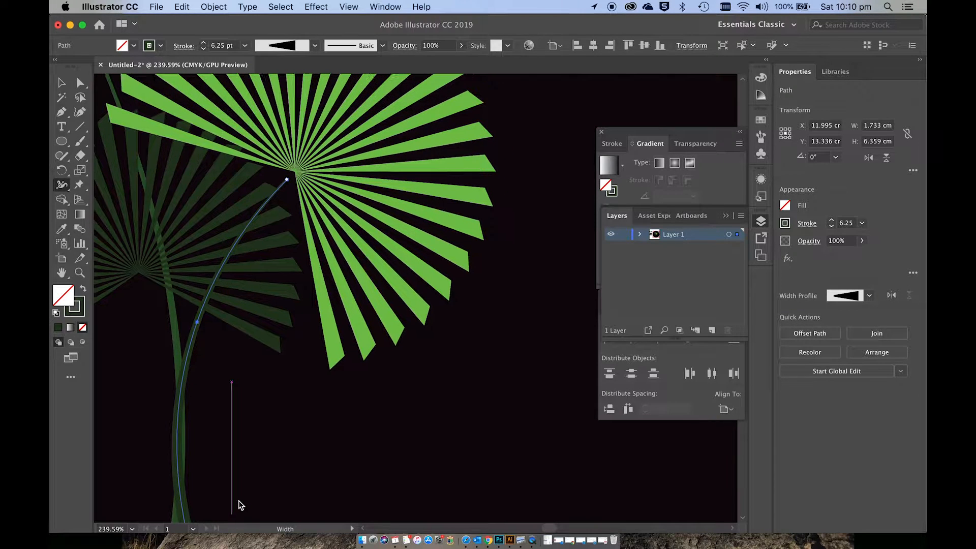
{"action": "key", "text": "v"}
{"action": "scroll", "coordinate": [240, 505], "scroll_direction": "up", "scroll_amount": 4}
{"action": "scroll", "coordinate": [240, 504], "scroll_direction": "right", "scroll_amount": 2}
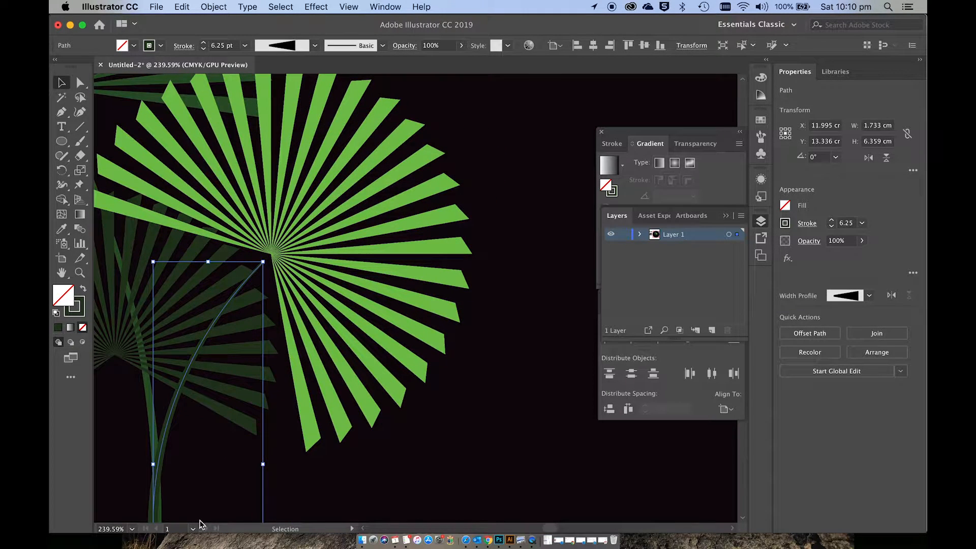
{"action": "left_click_drag", "start_coordinate": [165, 438], "coordinate": [177, 427]}
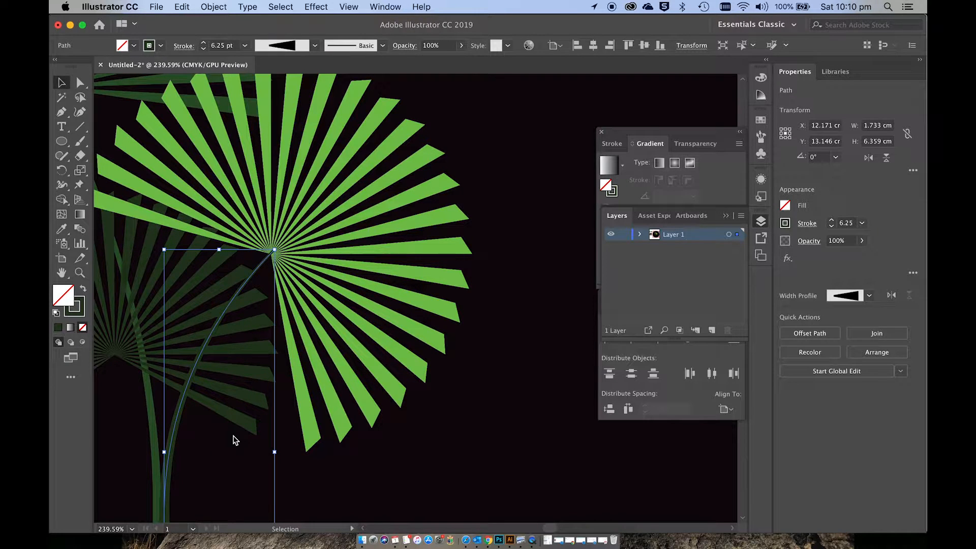
{"action": "key", "text": "a"}
{"action": "key", "text": "v"}
{"action": "left_click", "coordinate": [292, 464]}
{"action": "scroll", "coordinate": [293, 463], "scroll_direction": "down", "scroll_amount": 5}
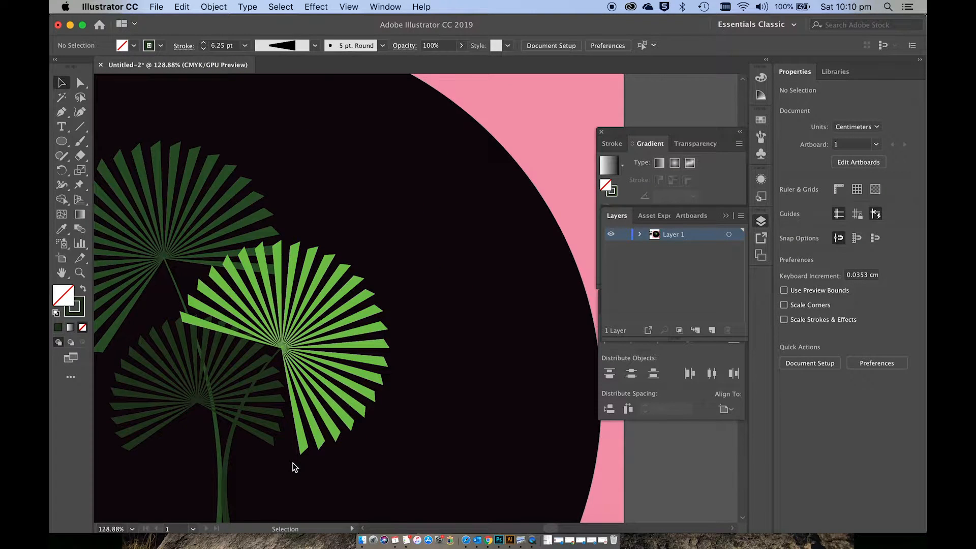
Step: Draw a slightly curved stem about 0.8 by 4.7 cm with the Curvature tool, running down from the smallest dark fan's centre
{"action": "scroll", "coordinate": [292, 464], "scroll_direction": "down", "scroll_amount": 3}
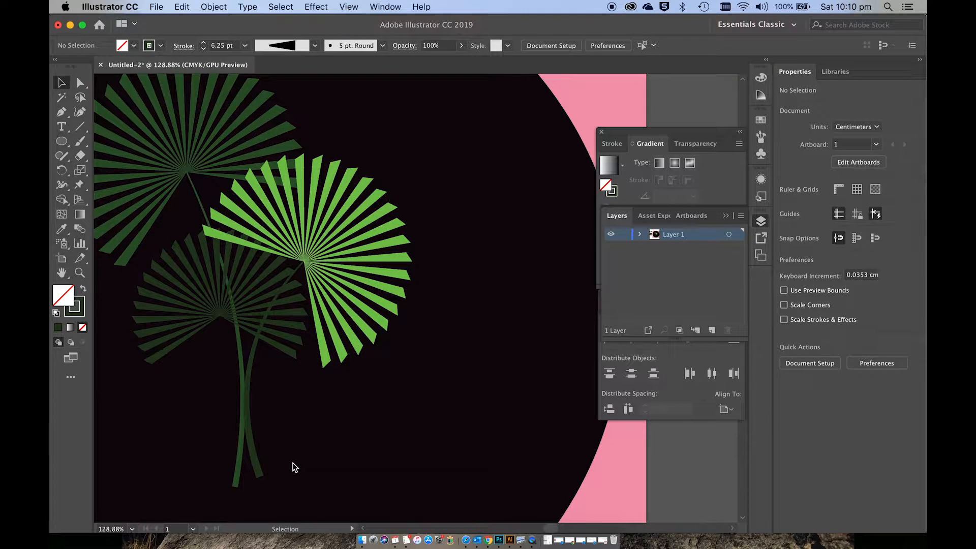
{"action": "left_click", "coordinate": [80, 112]}
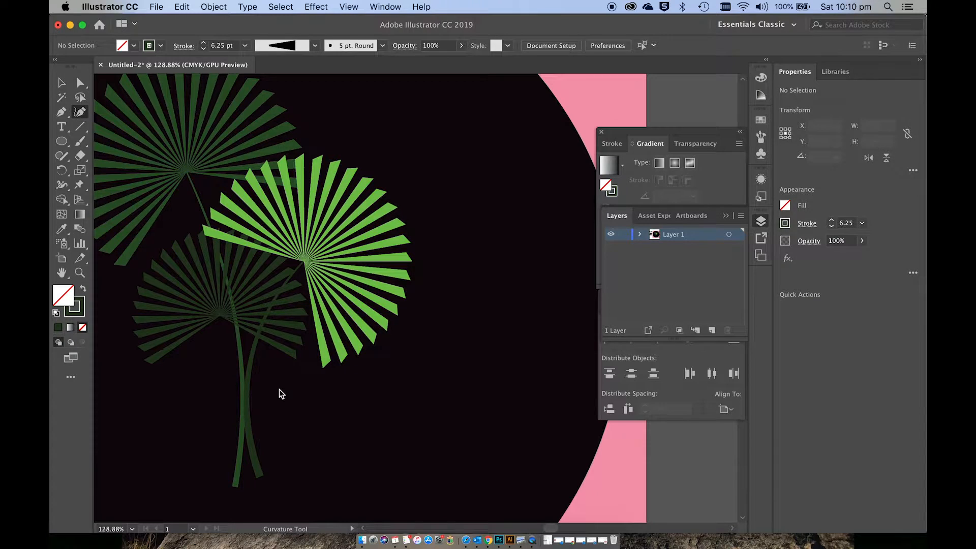
{"action": "left_click", "coordinate": [220, 321]}
{"action": "left_click", "coordinate": [227, 350]}
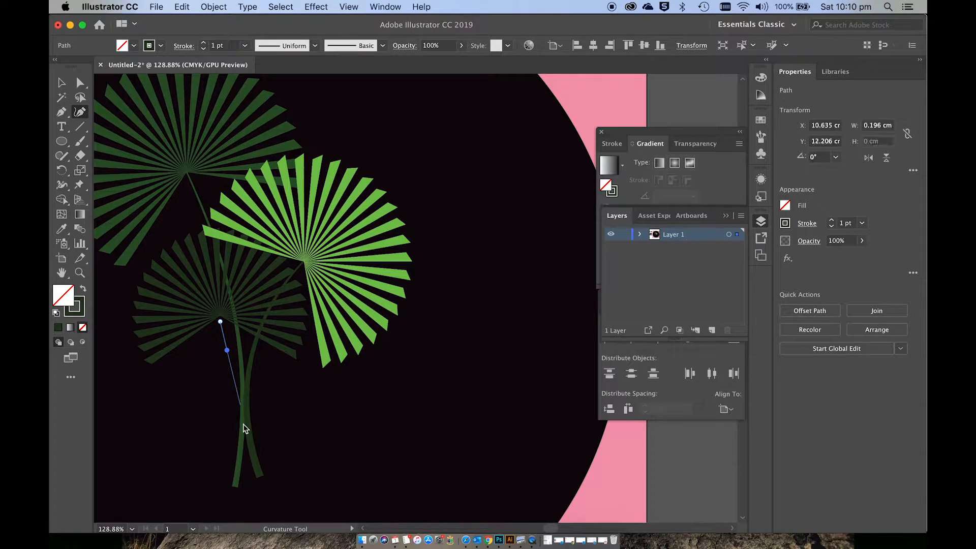
{"action": "left_click", "coordinate": [248, 481]}
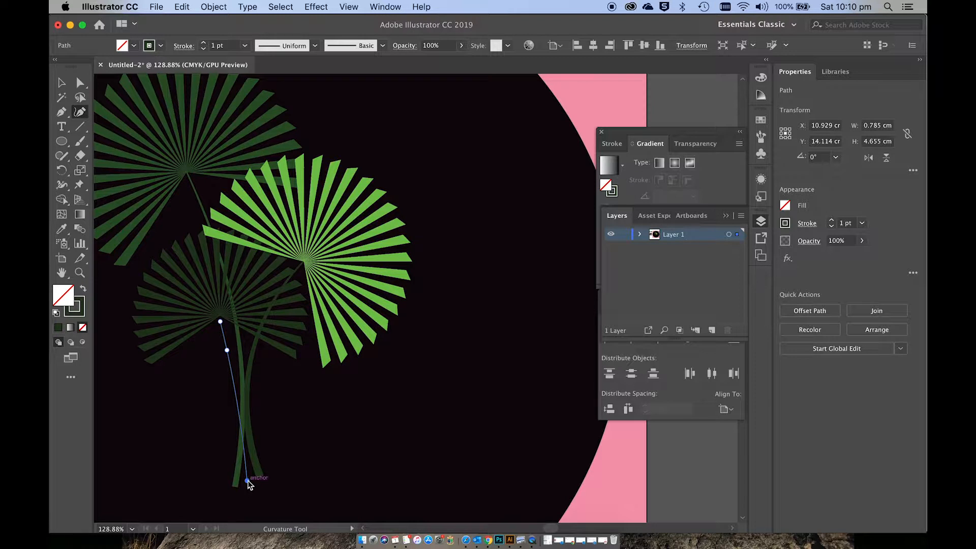
Step: Widen the lower end of the smallest dark fan's stem to about 4 pt with the Width tool
{"action": "key", "text": "shift+w"}
{"action": "scroll", "coordinate": [249, 484], "scroll_direction": "up", "scroll_amount": 5}
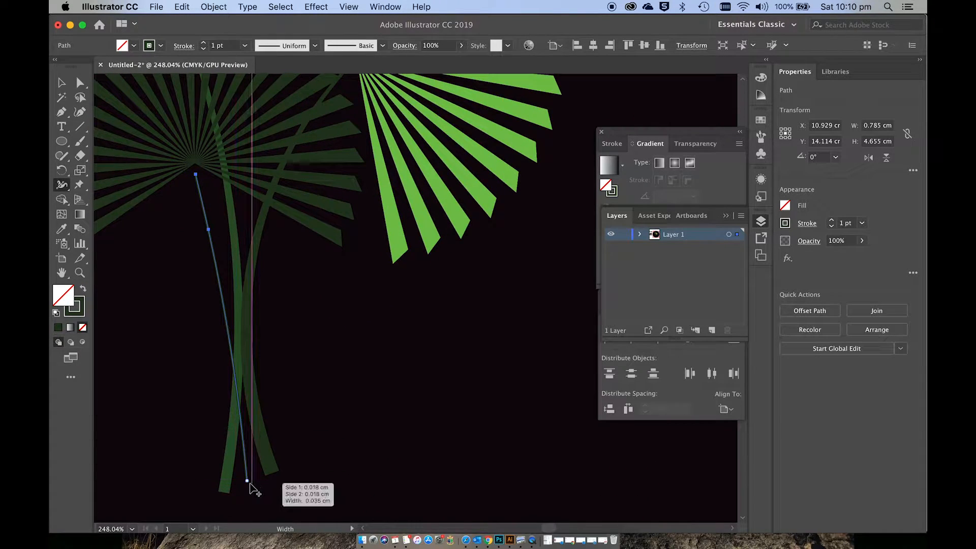
{"action": "left_click_drag", "start_coordinate": [249, 482], "coordinate": [253, 482]}
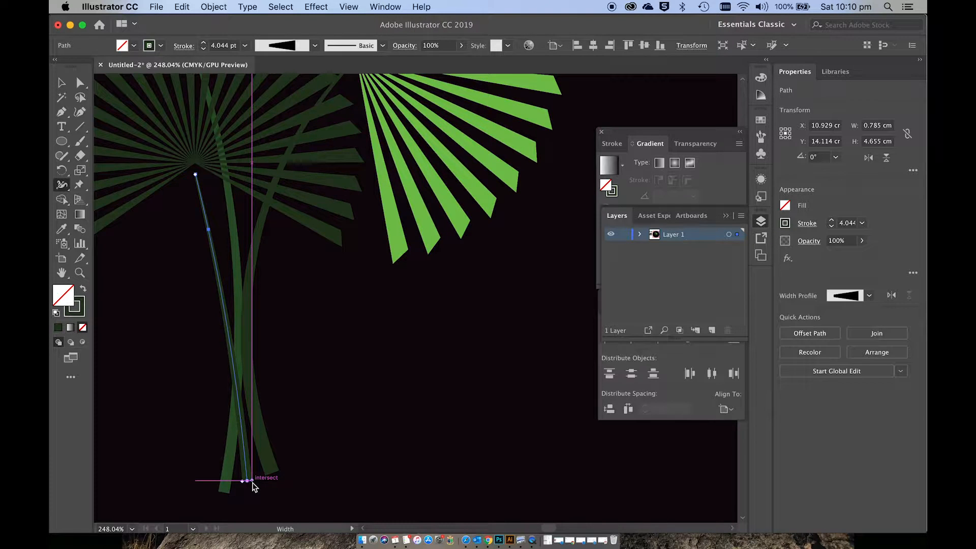
Step: Move the shortest stem up so its tip meets the centre of the smallest dark fan, and deselect it
{"action": "scroll", "coordinate": [253, 487], "scroll_direction": "up", "scroll_amount": 5}
{"action": "key", "text": "v"}
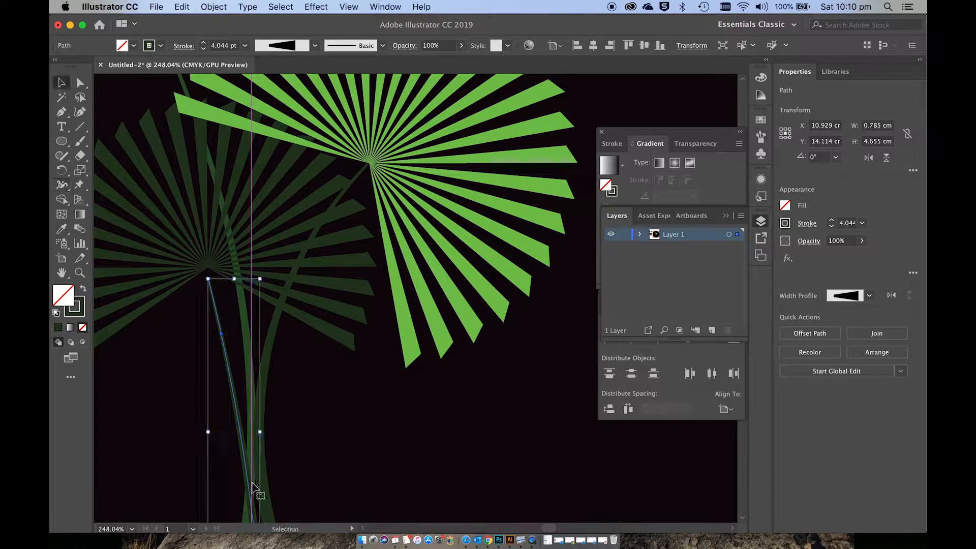
{"action": "left_click_drag", "start_coordinate": [234, 398], "coordinate": [234, 384]}
{"action": "left_click", "coordinate": [301, 416]}
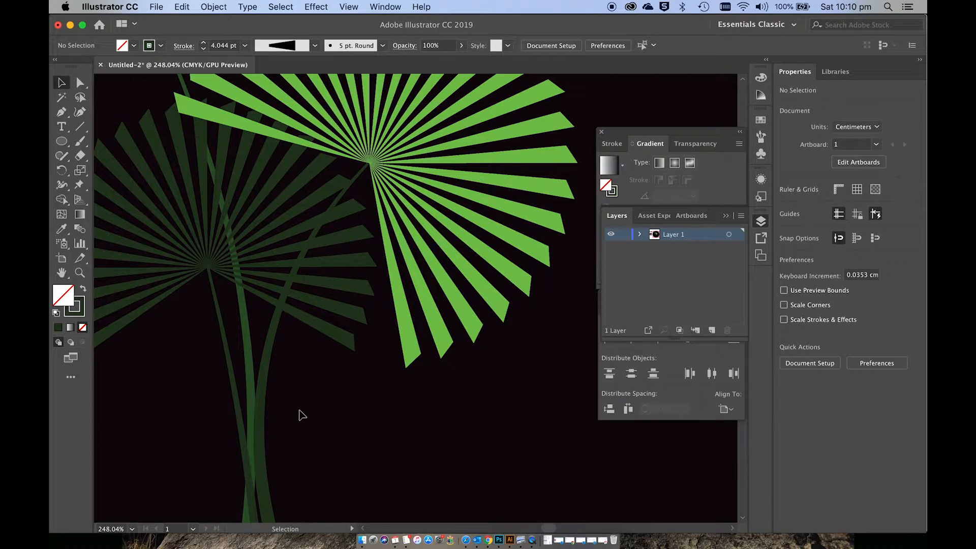
Step: Expand the appearance of the two dark green stems together, and deselect them
{"action": "scroll", "coordinate": [302, 415], "scroll_direction": "down", "scroll_amount": 5}
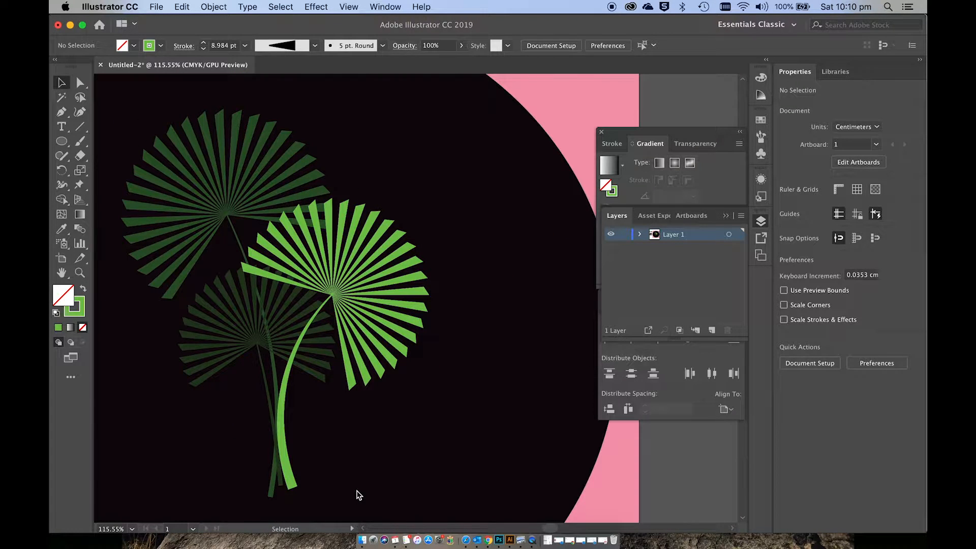
{"action": "left_click", "coordinate": [285, 458]}
{"action": "left_click", "coordinate": [276, 372]}
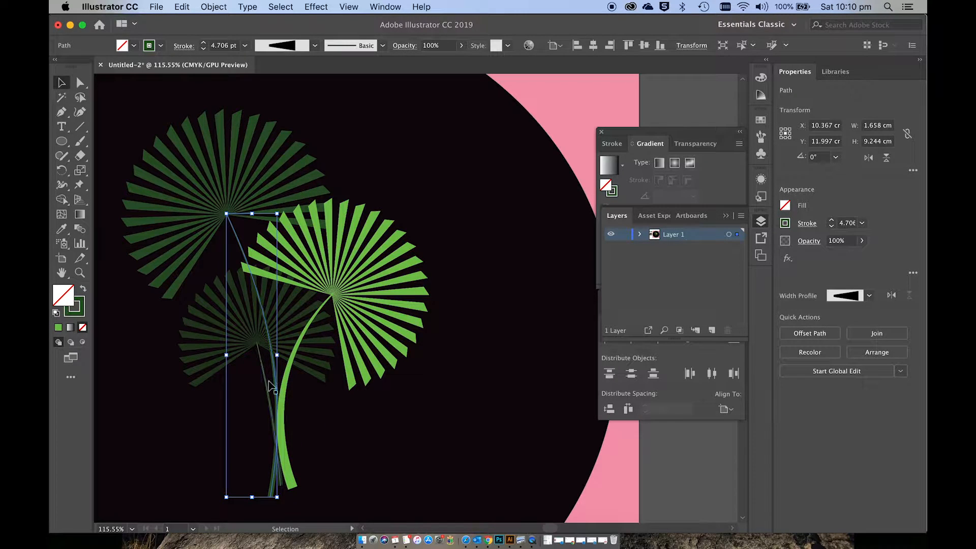
{"action": "left_click", "coordinate": [271, 387], "text": "shift"}
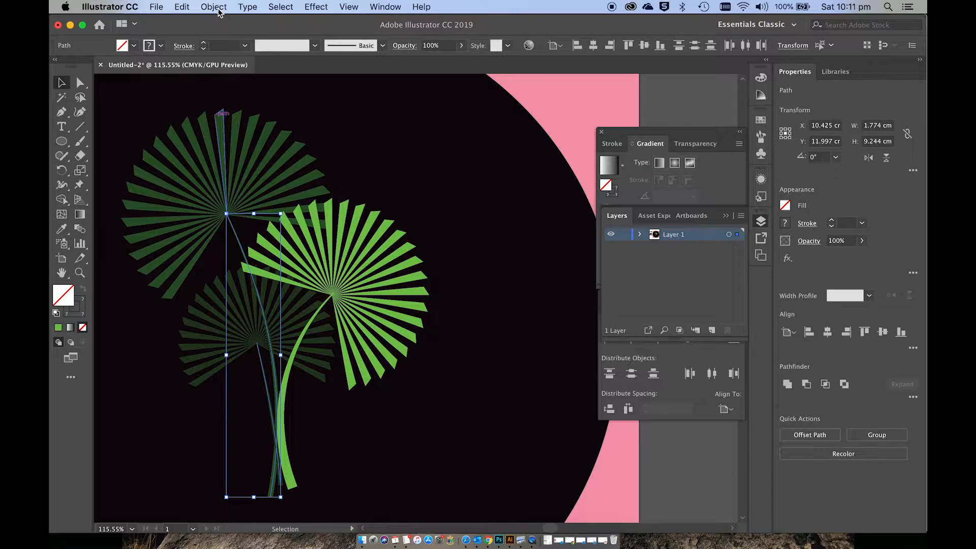
{"action": "left_click", "coordinate": [210, 8]}
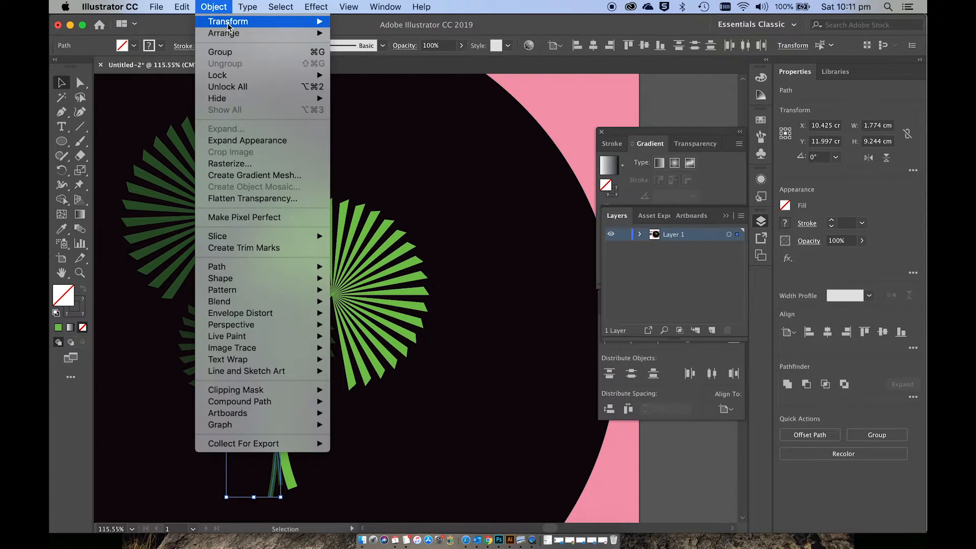
{"action": "left_click", "coordinate": [246, 142]}
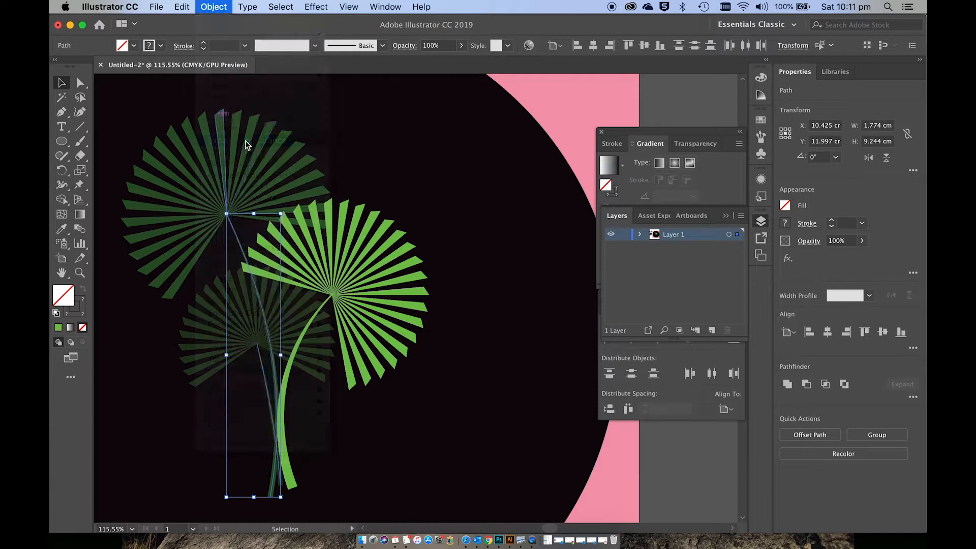
{"action": "left_click", "coordinate": [316, 413]}
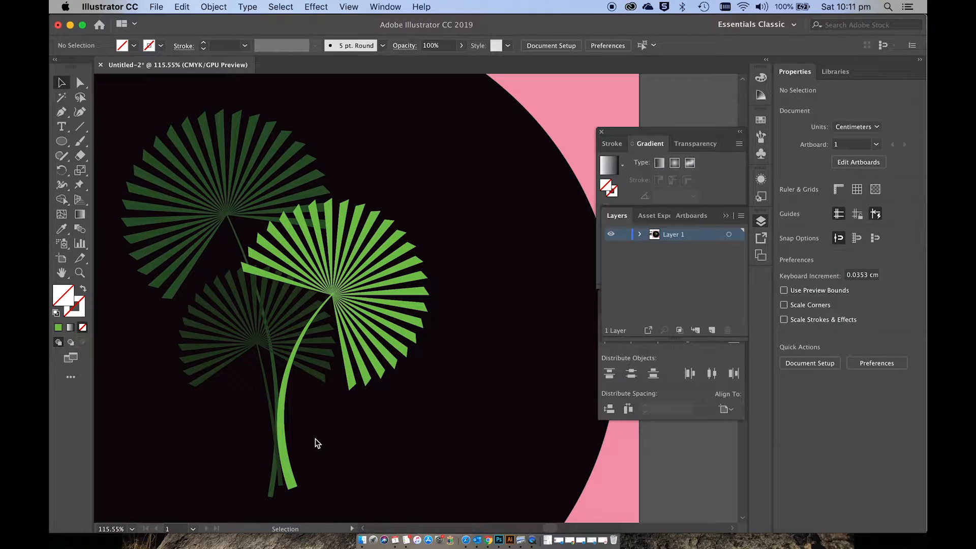
Step: Group the three fan-shaped leaves together with their stems inside the black circle
{"action": "scroll", "coordinate": [315, 439], "scroll_direction": "up", "scroll_amount": 3}
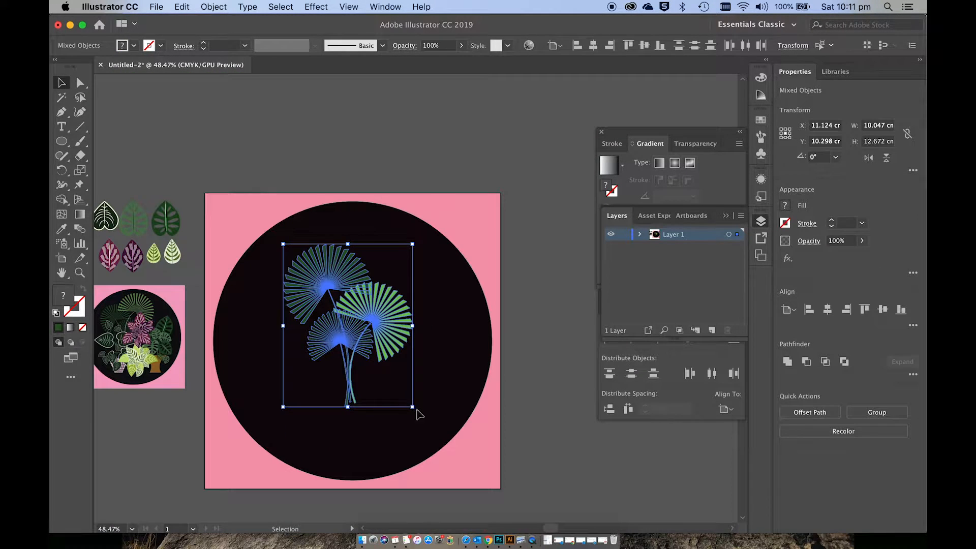
{"action": "left_click", "coordinate": [403, 435]}
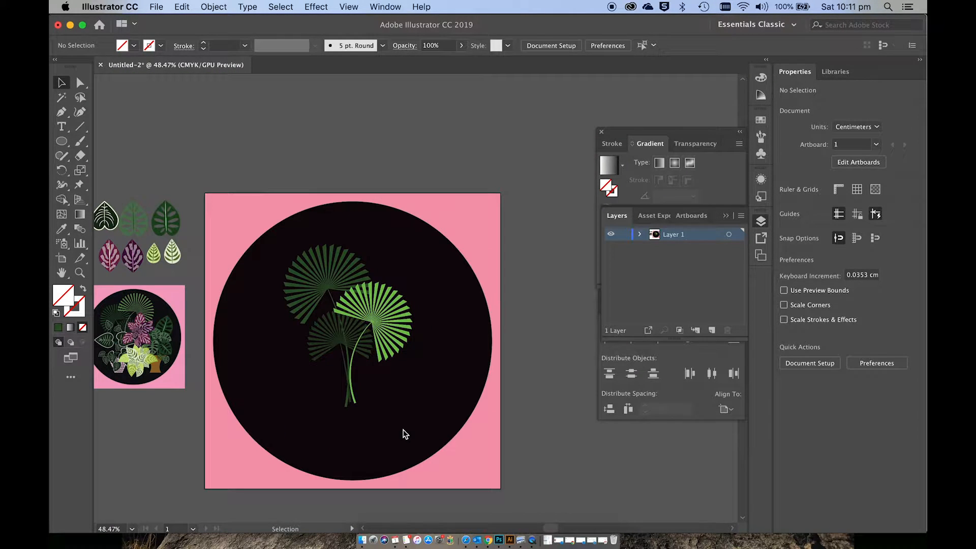
{"action": "scroll", "coordinate": [405, 434], "scroll_direction": "up", "scroll_amount": 3}
{"action": "scroll", "coordinate": [405, 434], "scroll_direction": "up", "scroll_amount": 2}
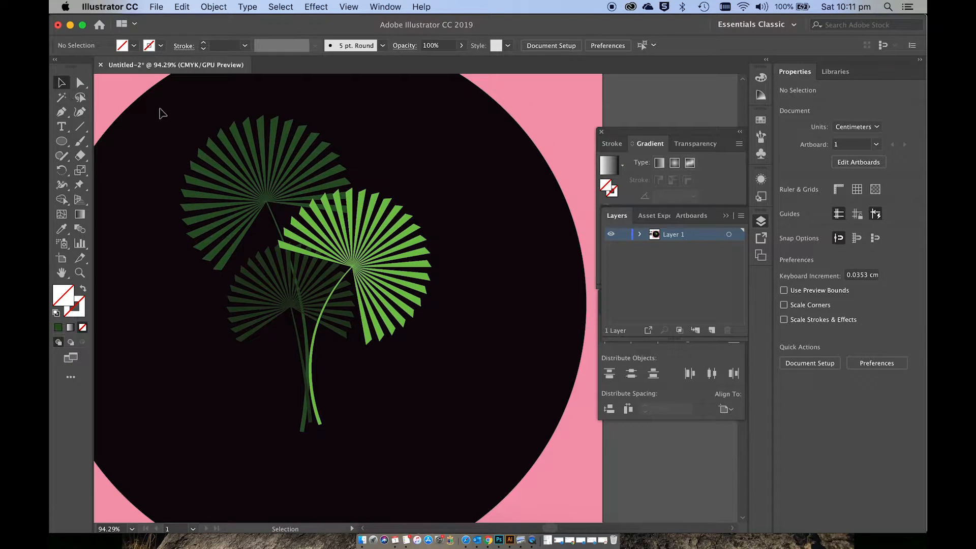
{"action": "left_click_drag", "start_coordinate": [161, 108], "coordinate": [436, 455]}
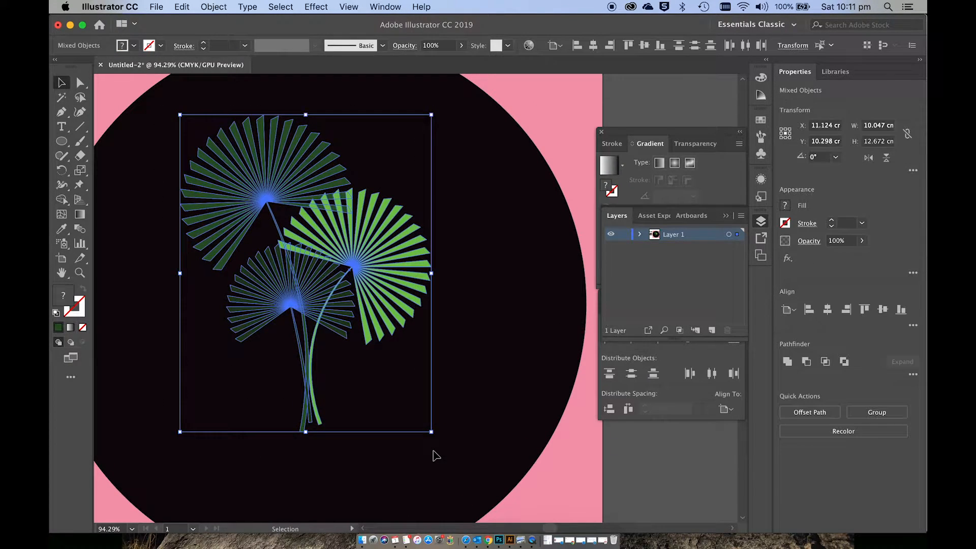
{"action": "key", "text": "super+g"}
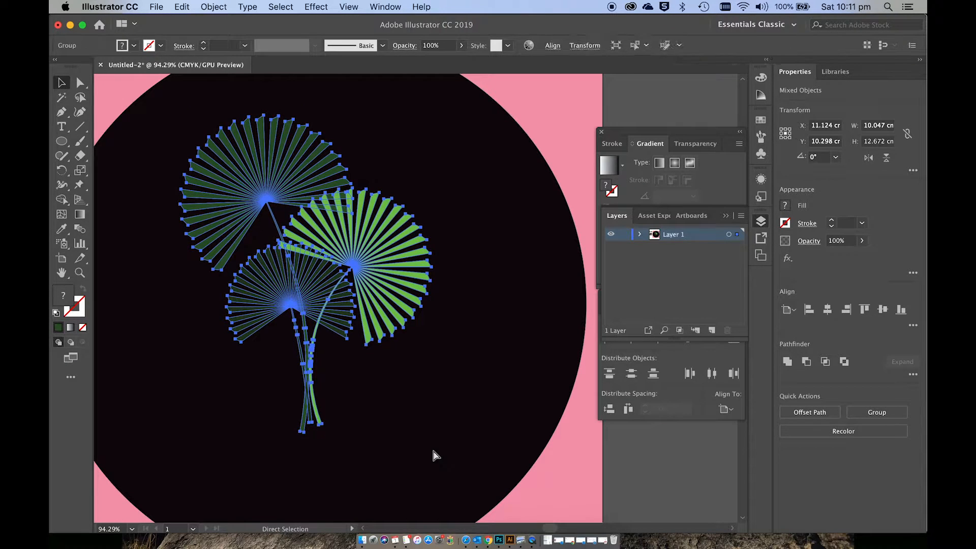
{"action": "left_click", "coordinate": [218, 6]}
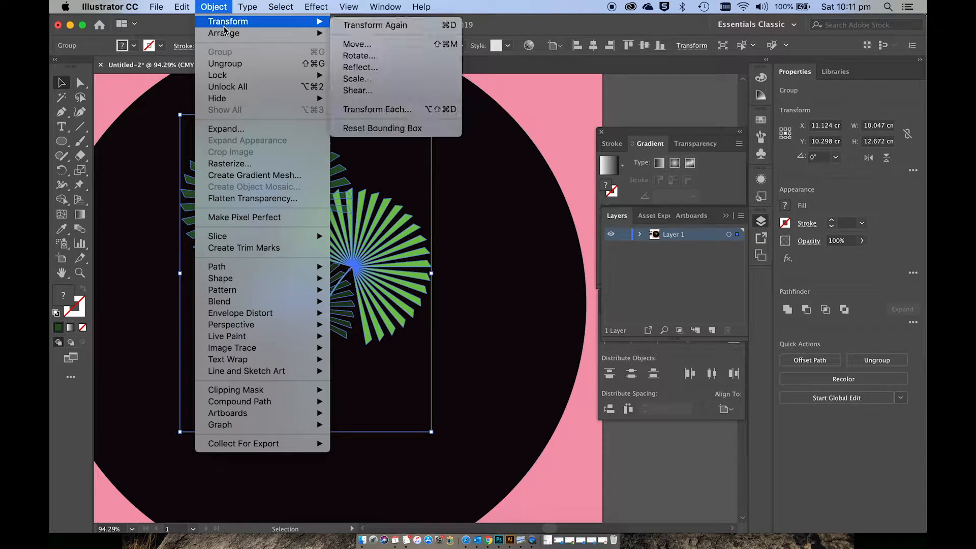
{"action": "left_click", "coordinate": [450, 211]}
{"action": "left_click_drag", "start_coordinate": [348, 225], "coordinate": [333, 254]}
{"action": "key", "text": "super+z"}
{"action": "key", "text": "super+shift+z"}
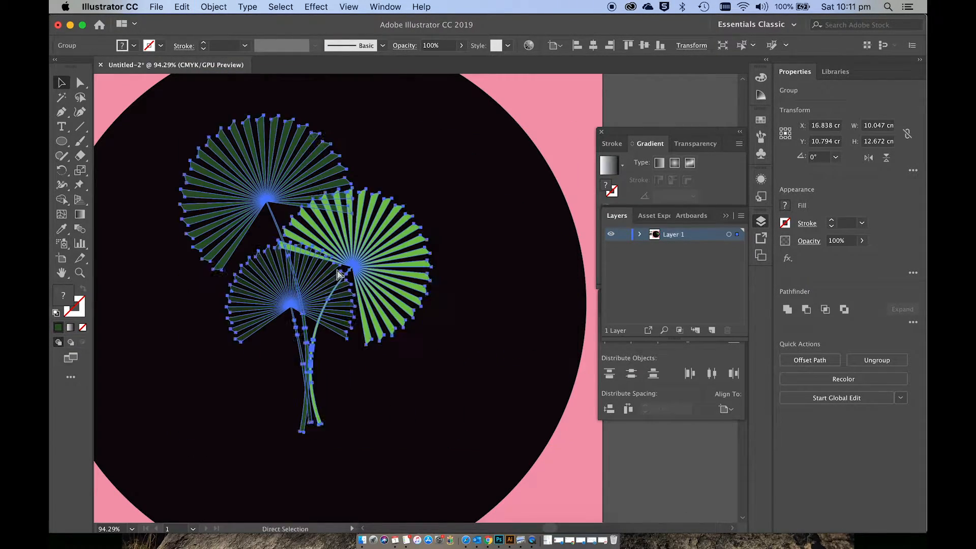
{"action": "left_click", "coordinate": [470, 285]}
Step: Move the small reference illustration up and to the left of the leaf samples, and deselect it
{"action": "scroll", "coordinate": [473, 285], "scroll_direction": "down", "scroll_amount": 3}
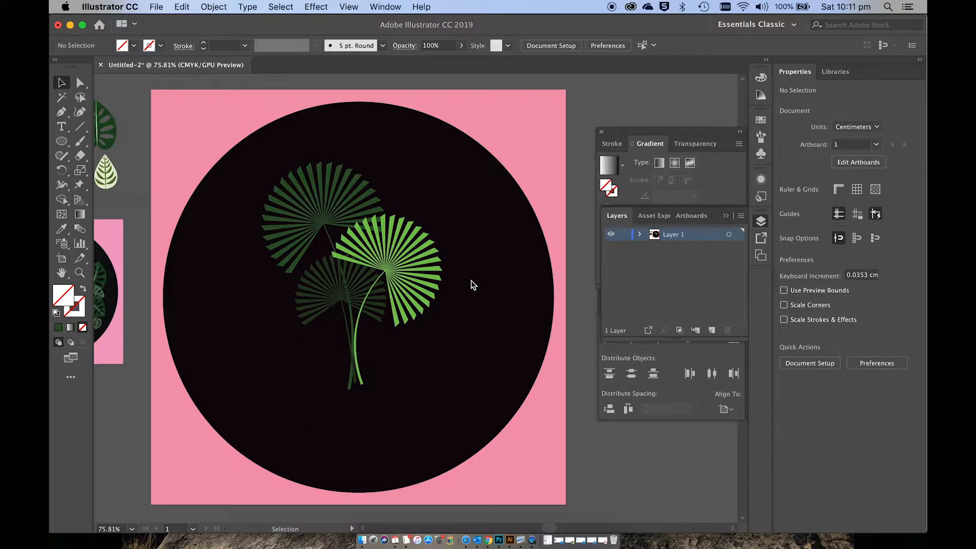
{"action": "scroll", "coordinate": [474, 285], "scroll_direction": "left", "scroll_amount": 4}
{"action": "scroll", "coordinate": [472, 286], "scroll_direction": "left", "scroll_amount": 2}
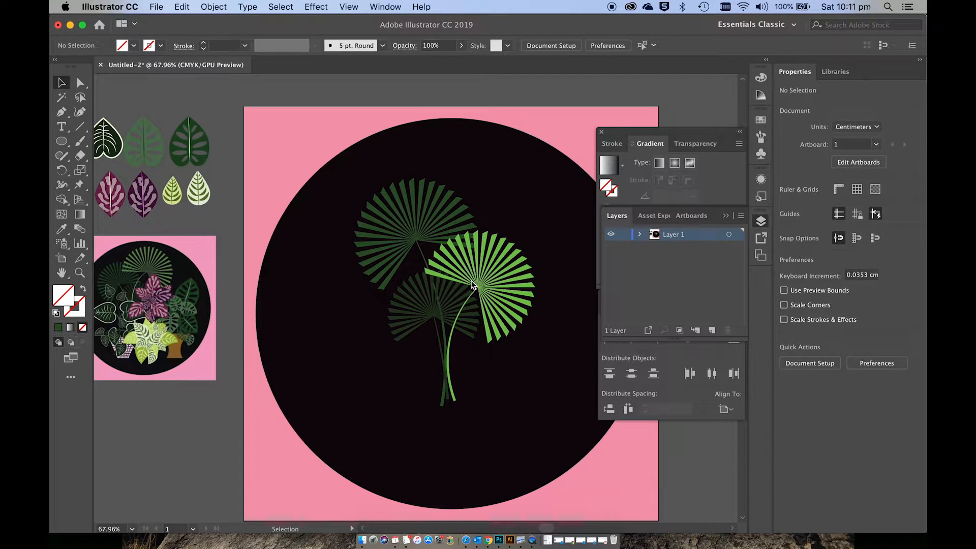
{"action": "scroll", "coordinate": [373, 276], "scroll_direction": "left", "scroll_amount": 5}
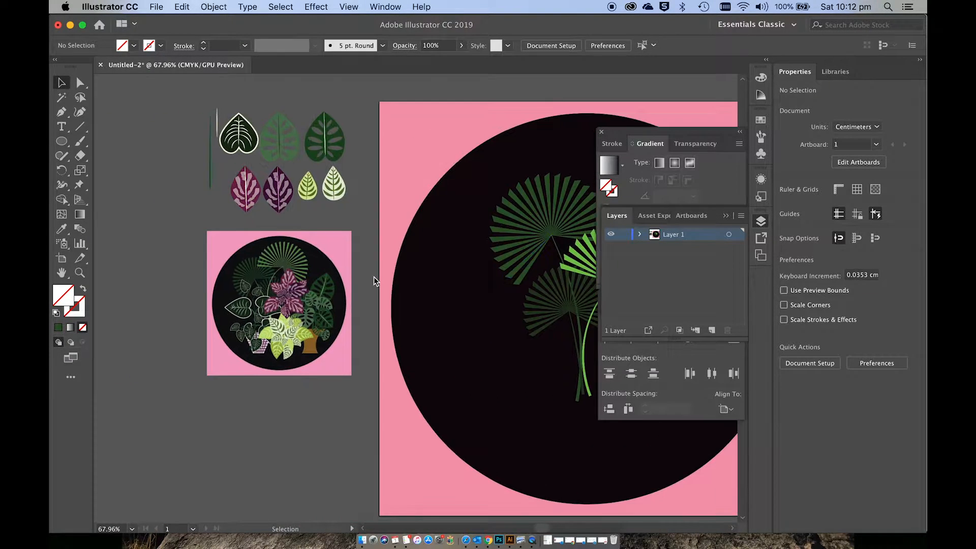
{"action": "left_click_drag", "start_coordinate": [312, 255], "coordinate": [114, 119]}
{"action": "left_click", "coordinate": [264, 265]}
{"action": "scroll", "coordinate": [264, 265], "scroll_direction": "right", "scroll_amount": 3}
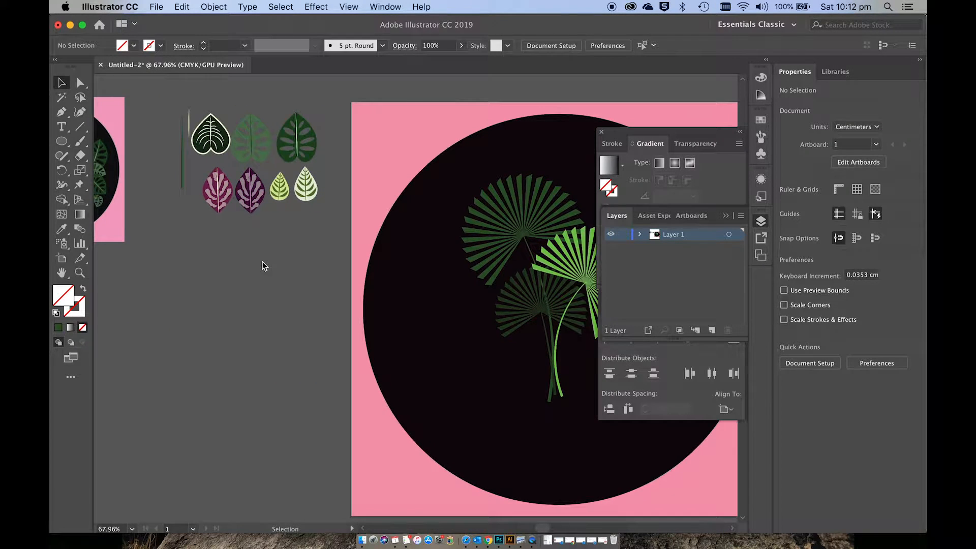
Step: Draw an ellipse about 3 by 3.4 cm in the empty area below the leaf samples
{"action": "scroll", "coordinate": [262, 267], "scroll_direction": "left", "scroll_amount": 7}
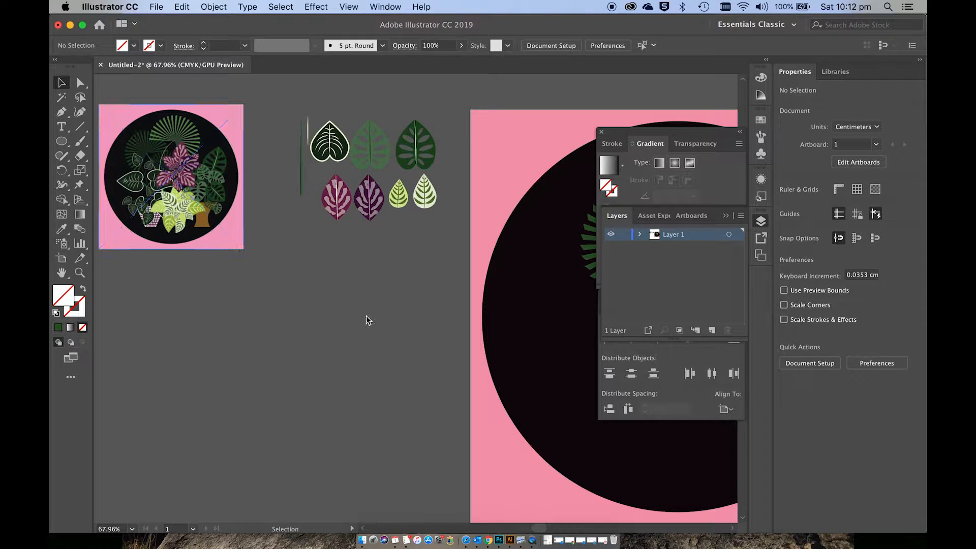
{"action": "scroll", "coordinate": [367, 319], "scroll_direction": "up", "scroll_amount": 5}
{"action": "scroll", "coordinate": [366, 315], "scroll_direction": "left", "scroll_amount": 3}
{"action": "scroll", "coordinate": [366, 315], "scroll_direction": "up", "scroll_amount": 2}
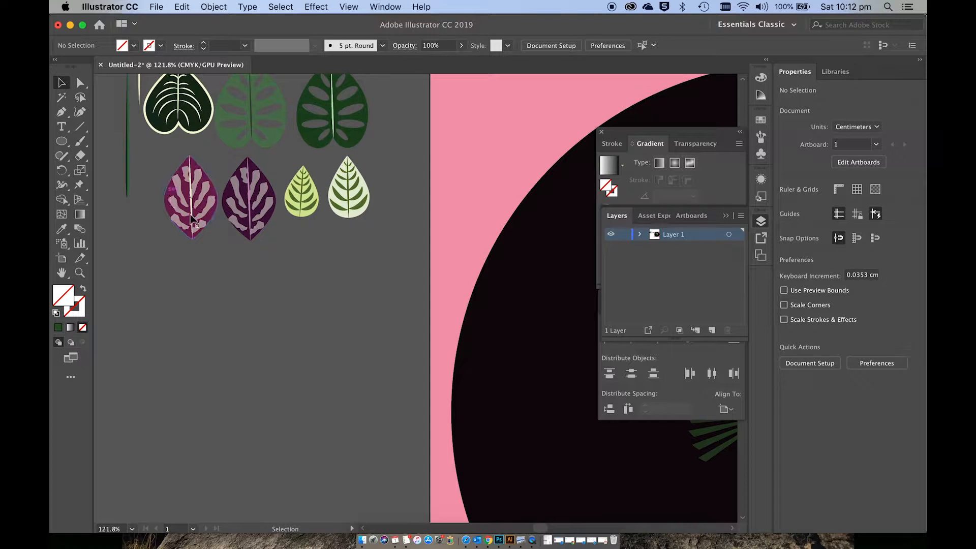
{"action": "left_click_drag", "start_coordinate": [64, 146], "coordinate": [106, 170]}
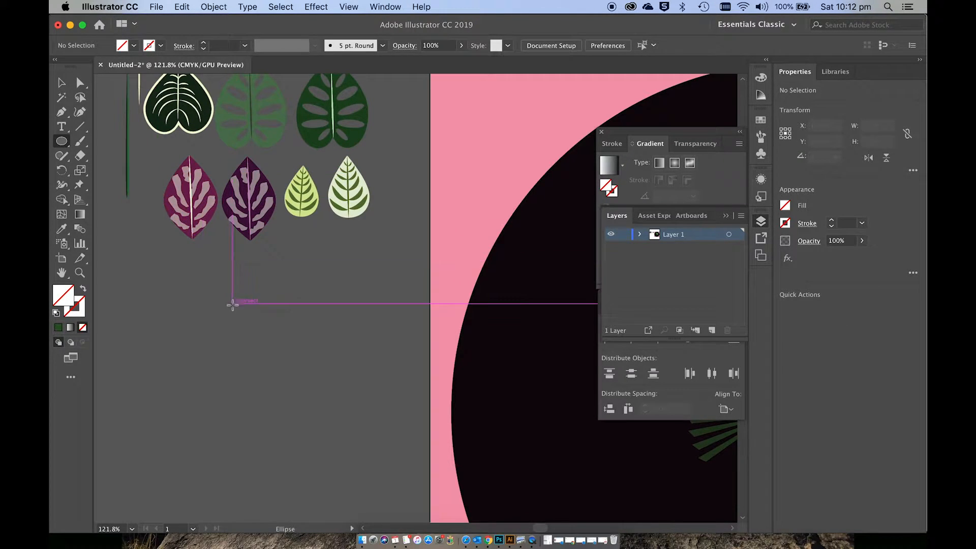
{"action": "left_click_drag", "start_coordinate": [228, 300], "coordinate": [327, 408]}
Step: Fill the new ellipse with the copied very dark green colour
{"action": "scroll", "coordinate": [327, 408], "scroll_direction": "down", "scroll_amount": 1}
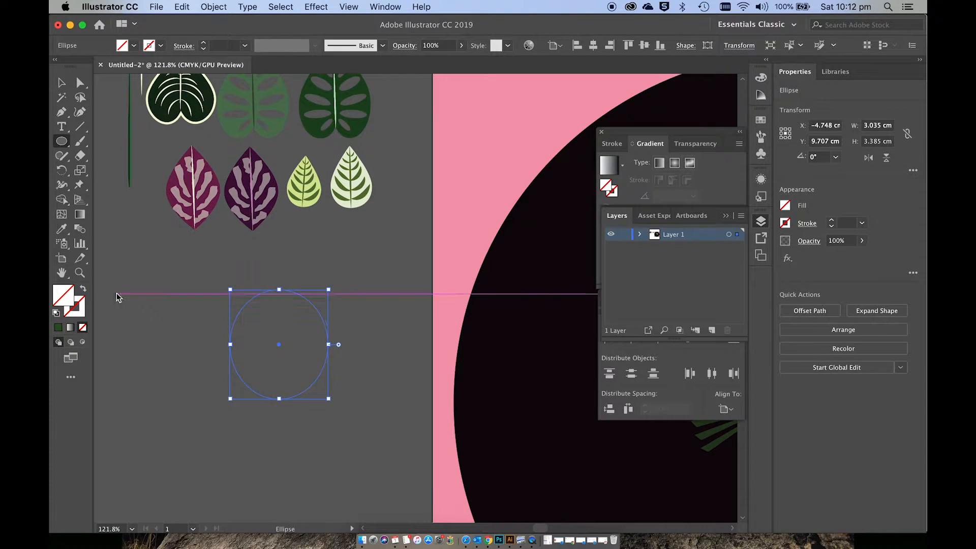
{"action": "double_click", "coordinate": [69, 301]}
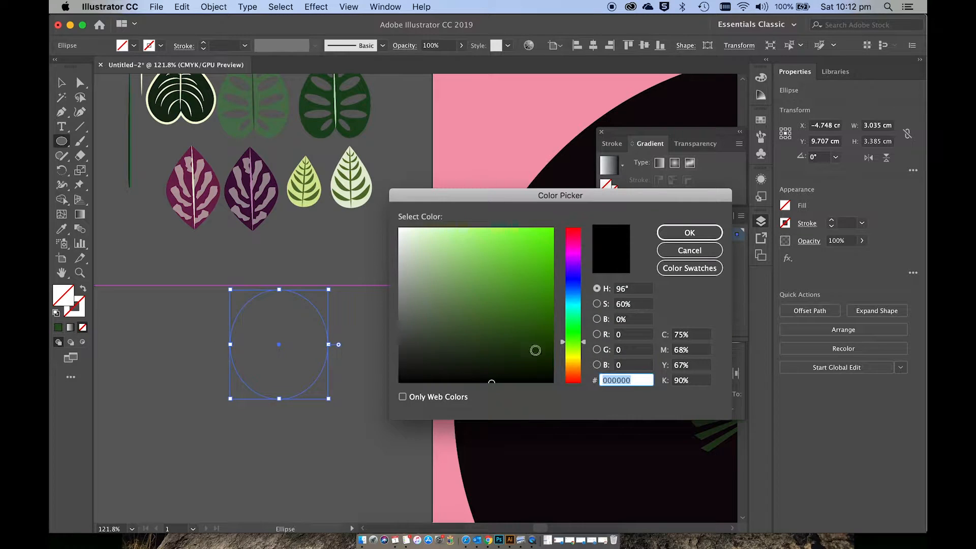
{"action": "key", "text": "super+v"}
{"action": "left_click", "coordinate": [689, 233]}
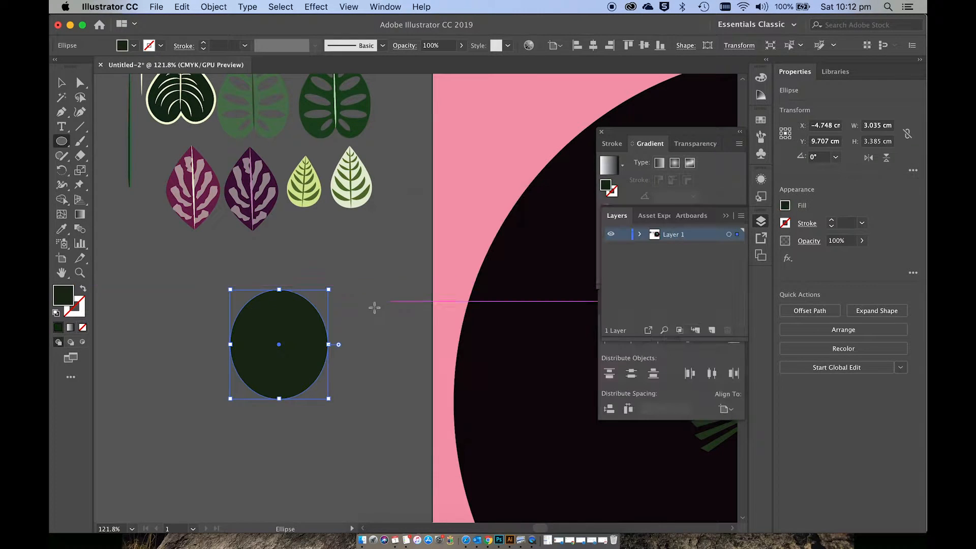
Step: Bend both handles of the ellipse's bottom anchor steeply downward, independently of each other, to form a symmetrical notch between two rounded lobes
{"action": "scroll", "coordinate": [363, 316], "scroll_direction": "up", "scroll_amount": 3}
{"action": "scroll", "coordinate": [363, 316], "scroll_direction": "left", "scroll_amount": 3}
{"action": "scroll", "coordinate": [363, 316], "scroll_direction": "down", "scroll_amount": 2}
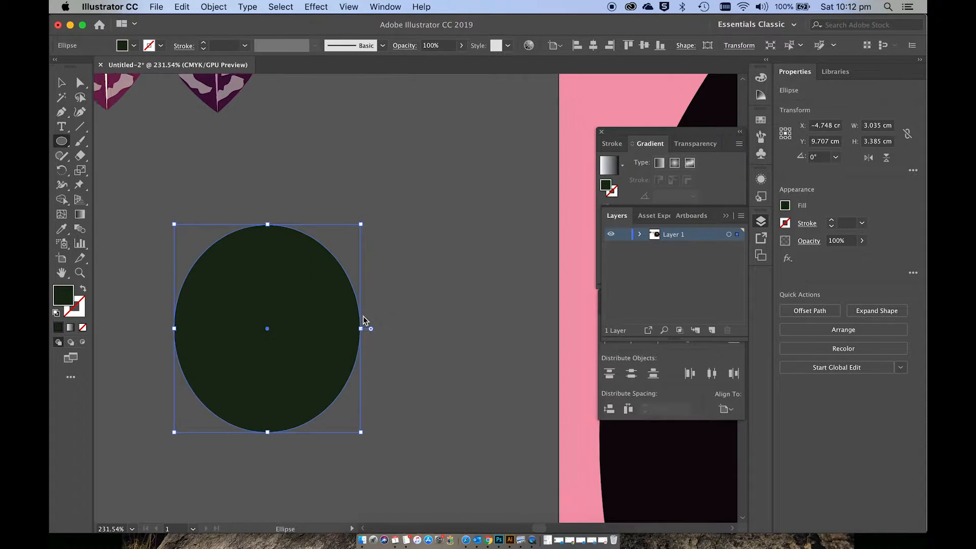
{"action": "left_click", "coordinate": [80, 84]}
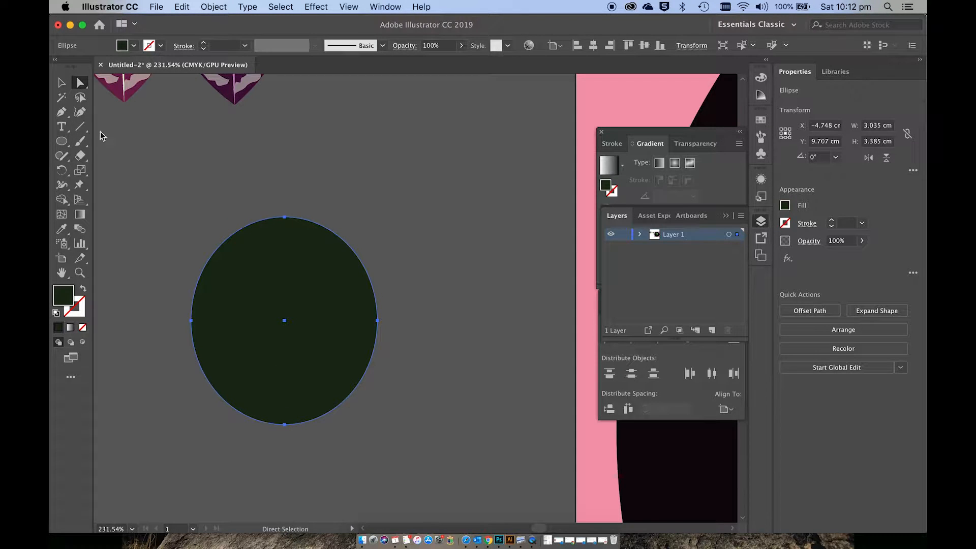
{"action": "left_click", "coordinate": [285, 425]}
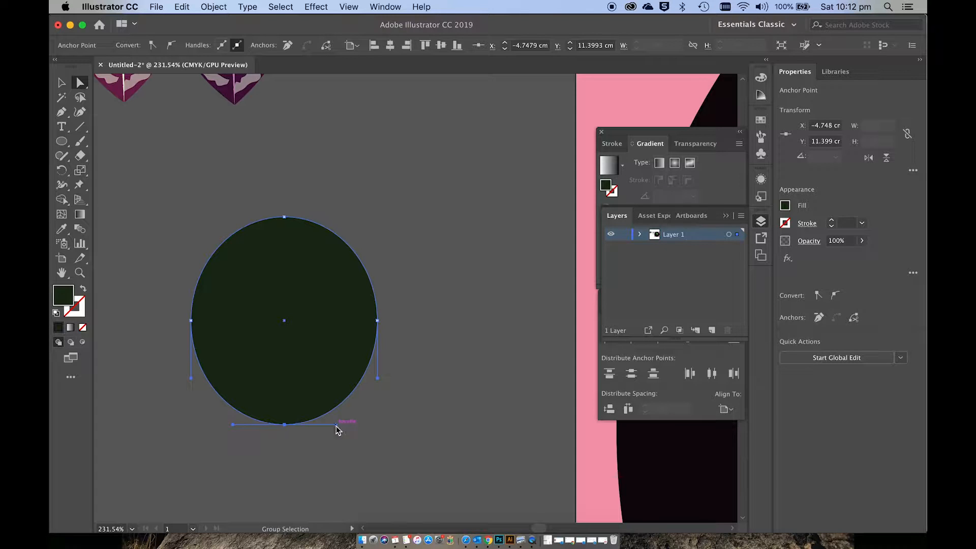
{"action": "left_click_drag", "start_coordinate": [336, 425], "coordinate": [315, 456]}
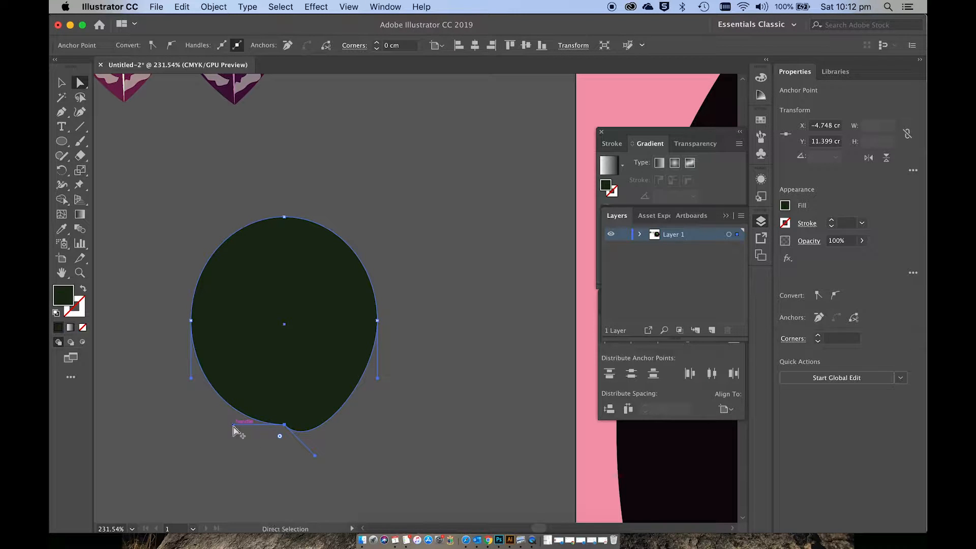
{"action": "left_click_drag", "start_coordinate": [233, 426], "coordinate": [255, 456]}
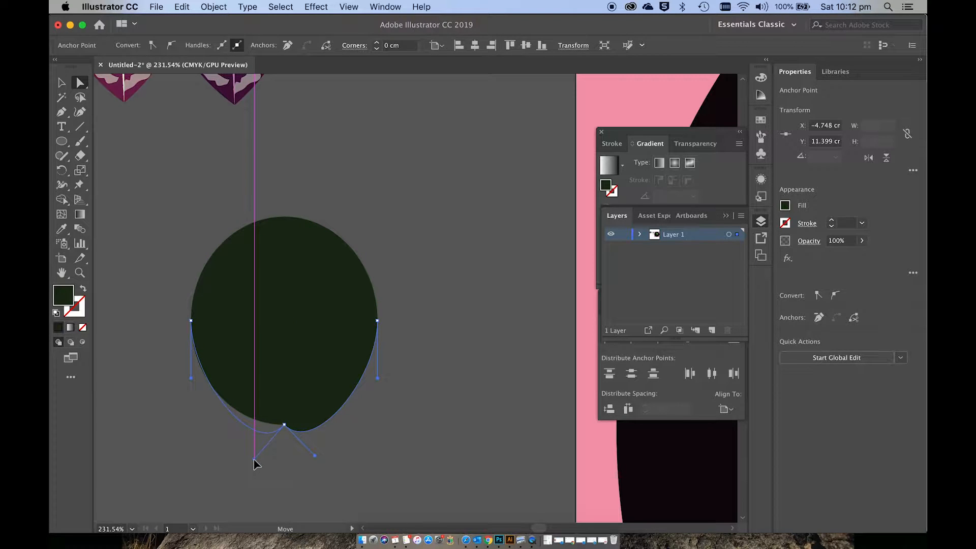
{"action": "left_click_drag", "start_coordinate": [255, 456], "coordinate": [264, 479]}
{"action": "left_click_drag", "start_coordinate": [313, 455], "coordinate": [307, 480]}
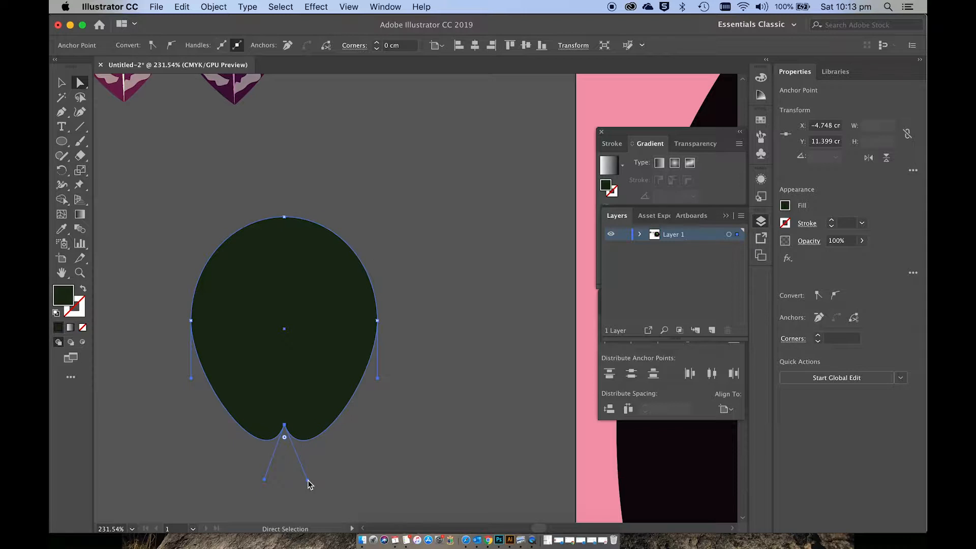
Step: Convert the leaf shape's top anchor to a corner point and lower both side anchors by about 0.5 cm
{"action": "left_click", "coordinate": [285, 217]}
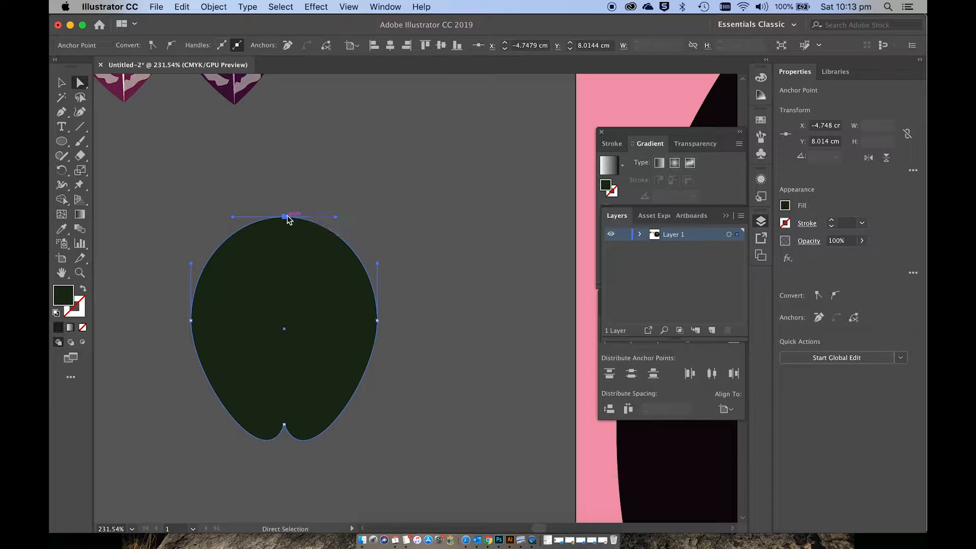
{"action": "left_click", "coordinate": [151, 47]}
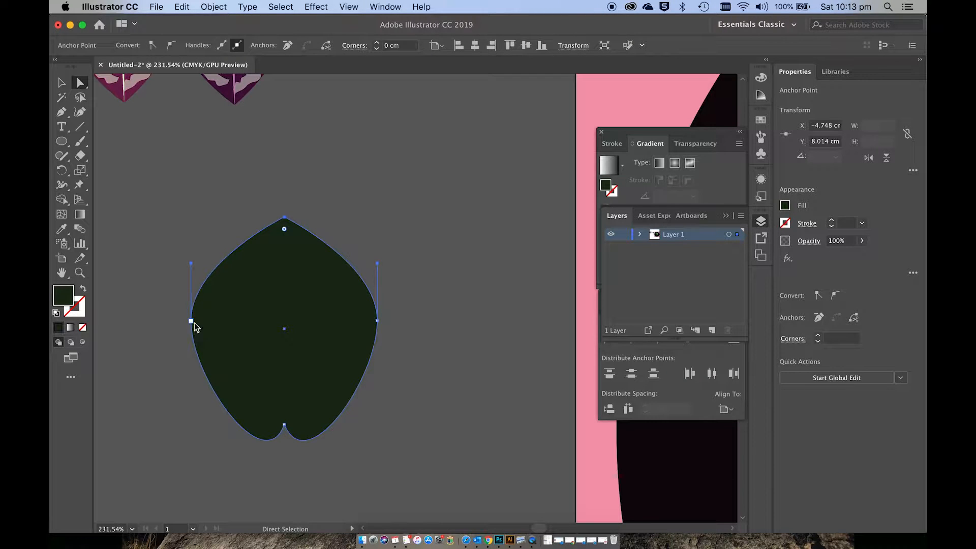
{"action": "left_click_drag", "start_coordinate": [191, 320], "coordinate": [191, 355]}
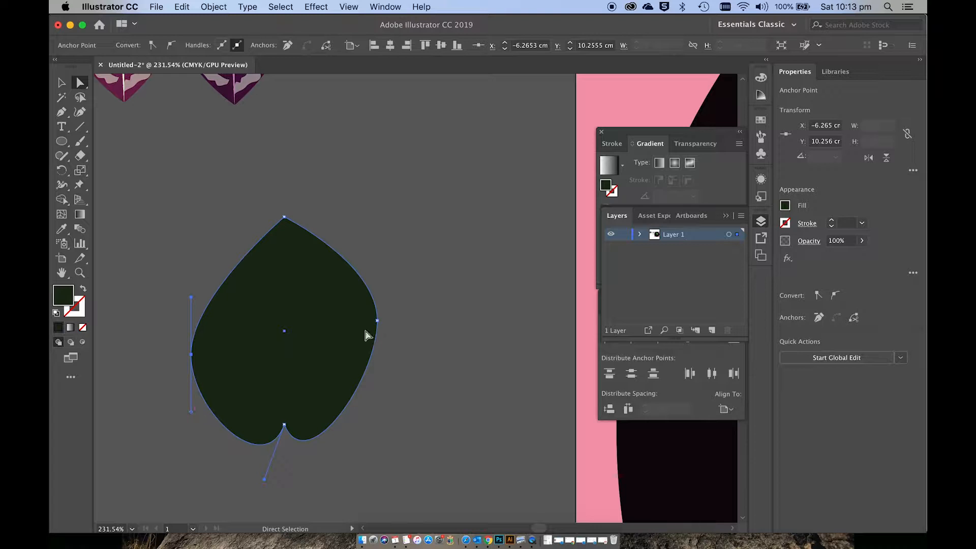
{"action": "left_click_drag", "start_coordinate": [377, 325], "coordinate": [377, 350]}
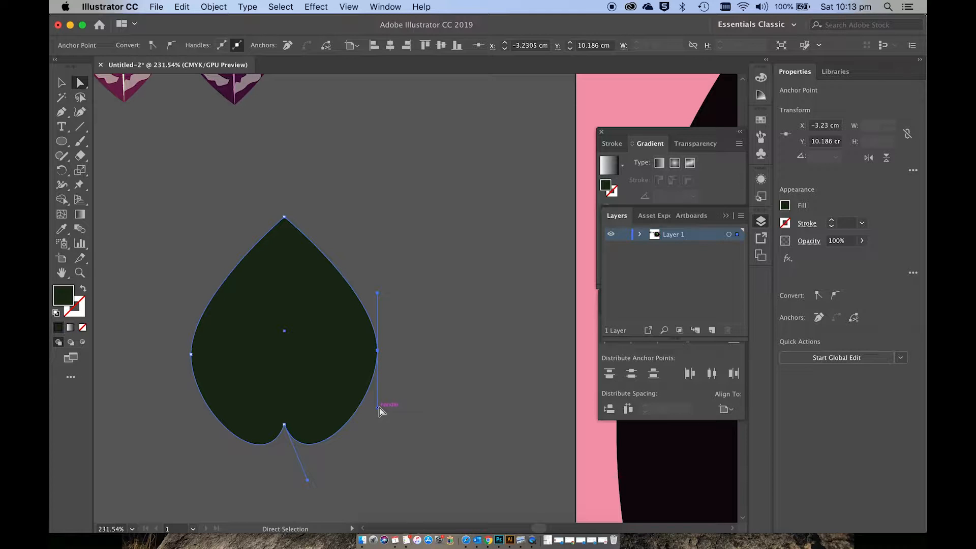
Step: Pull the lower handles of both side anchors down and slightly outward to make the leaf's lower lobes fuller
{"action": "left_click_drag", "start_coordinate": [379, 412], "coordinate": [389, 431]}
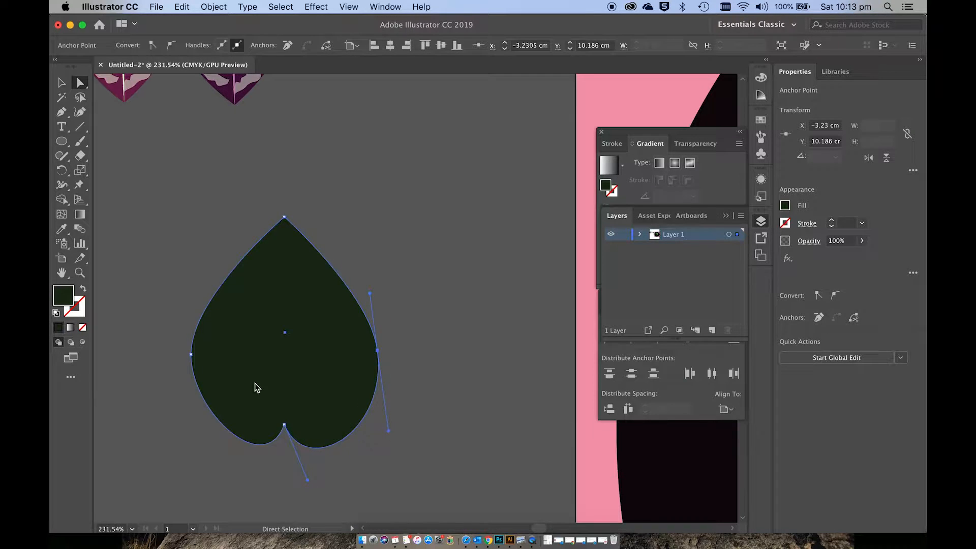
{"action": "left_click", "coordinate": [191, 355]}
{"action": "left_click_drag", "start_coordinate": [191, 413], "coordinate": [180, 432]}
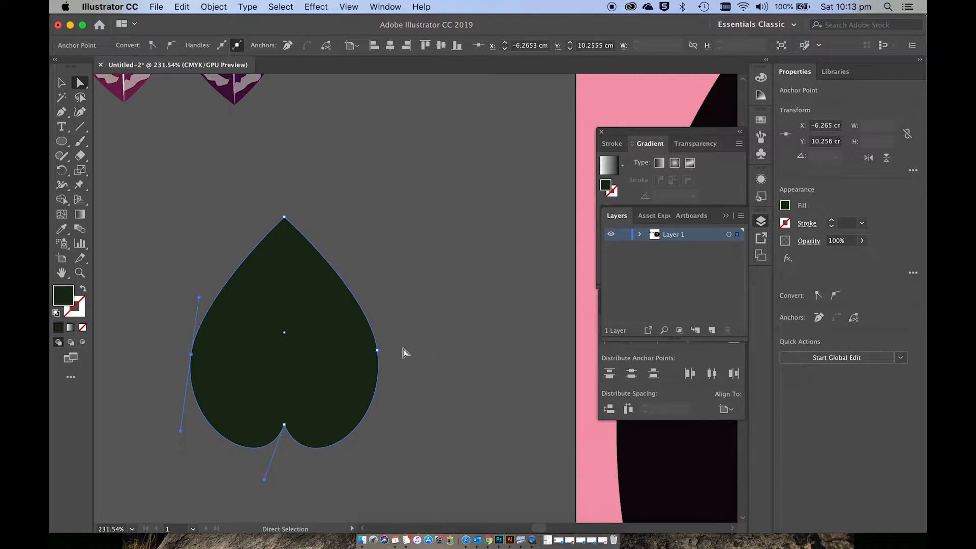
Step: Widen the leaf by moving each side anchor slightly outward, and raise the bottom notch anchor by about 0.15 cm
{"action": "left_click_drag", "start_coordinate": [384, 350], "coordinate": [386, 351]}
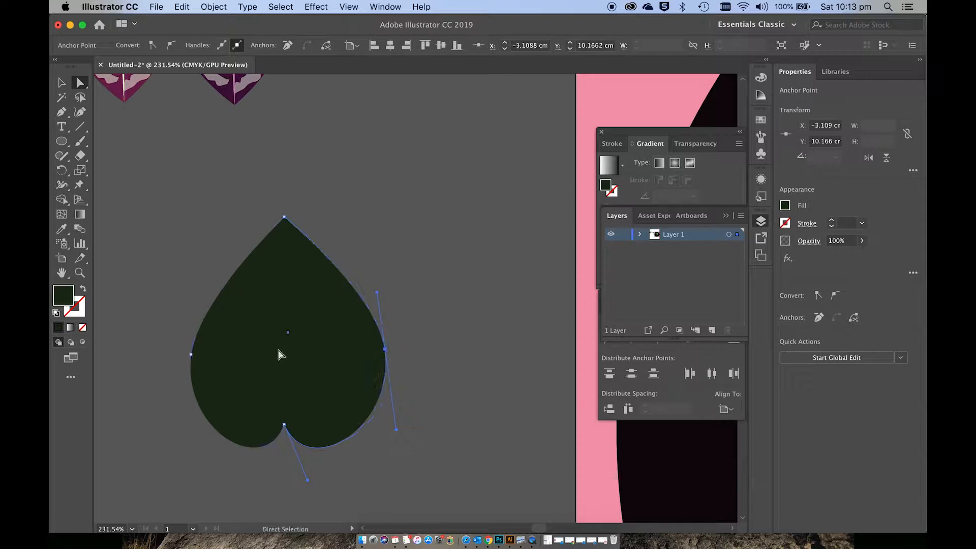
{"action": "left_click_drag", "start_coordinate": [192, 355], "coordinate": [183, 353]}
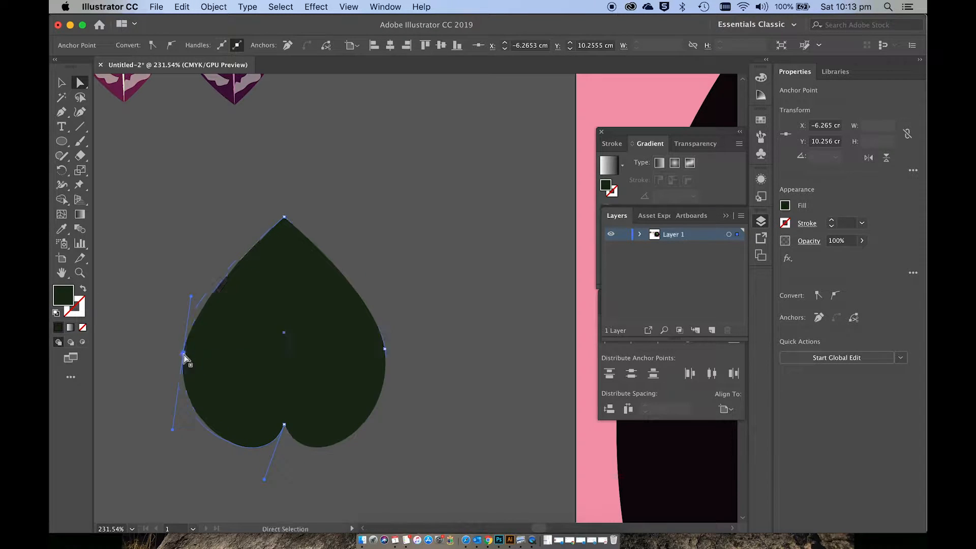
{"action": "left_click", "coordinate": [284, 426]}
{"action": "left_click_drag", "start_coordinate": [284, 426], "coordinate": [284, 417]}
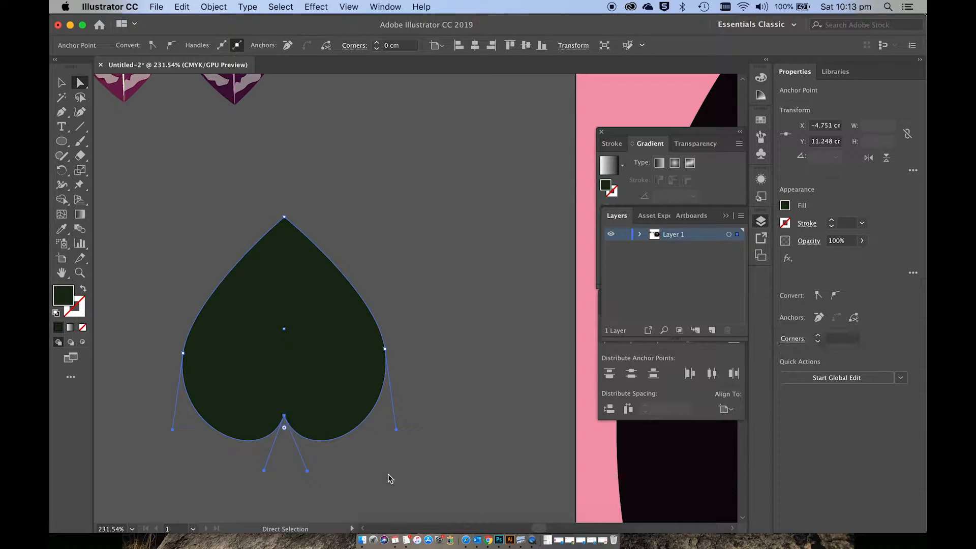
{"action": "left_click", "coordinate": [388, 475]}
Step: Add a very pale green stroke around the heart-shaped dark green leaf
{"action": "scroll", "coordinate": [389, 475], "scroll_direction": "down", "scroll_amount": 2}
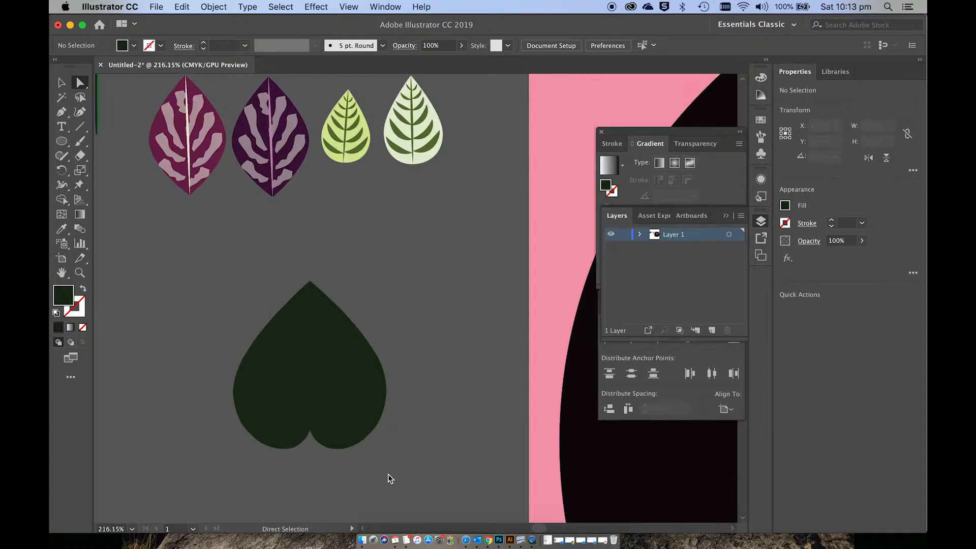
{"action": "scroll", "coordinate": [388, 478], "scroll_direction": "down", "scroll_amount": 1}
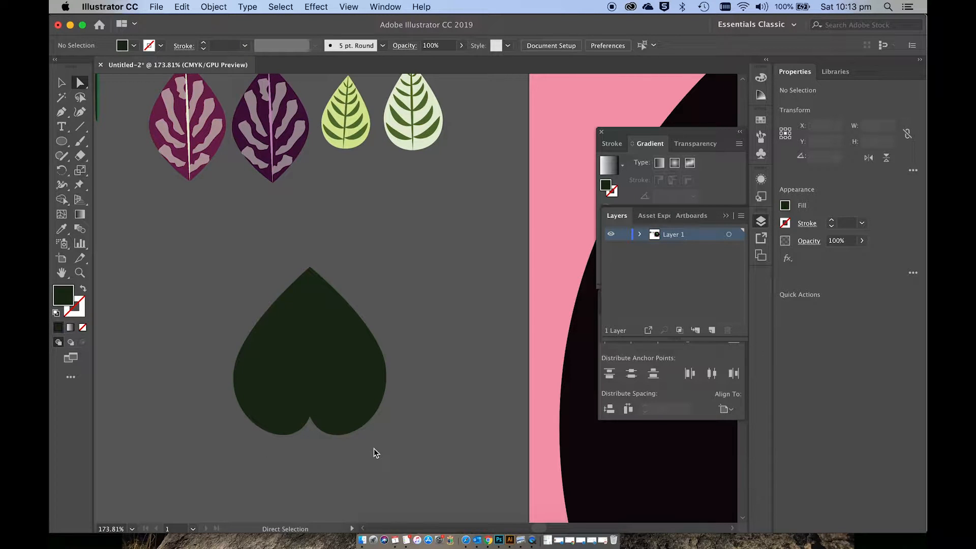
{"action": "left_click", "coordinate": [347, 409]}
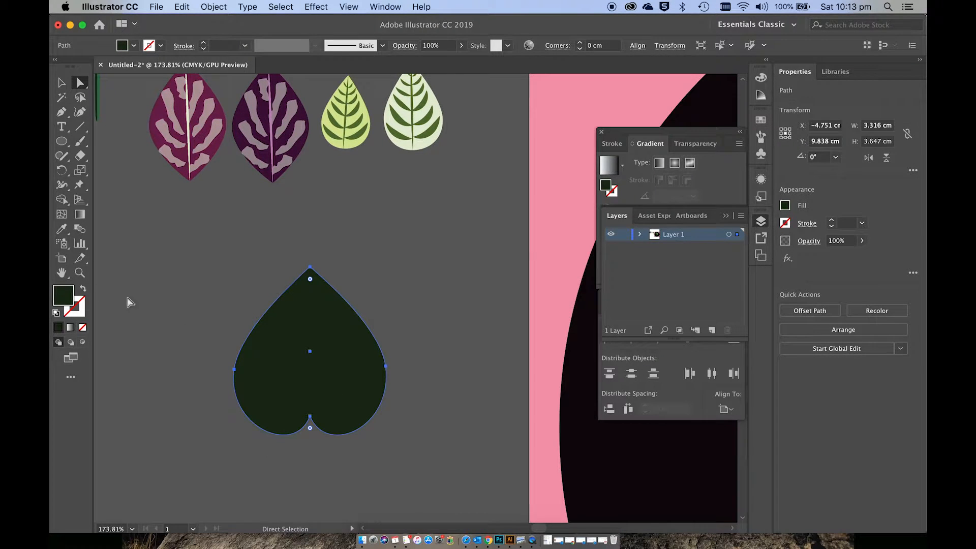
{"action": "key", "text": "v"}
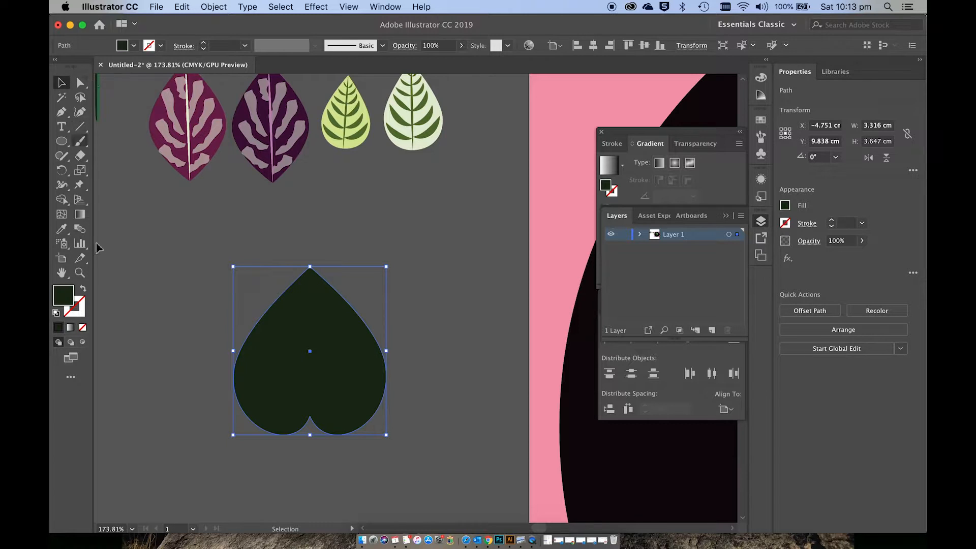
{"action": "double_click", "coordinate": [81, 304]}
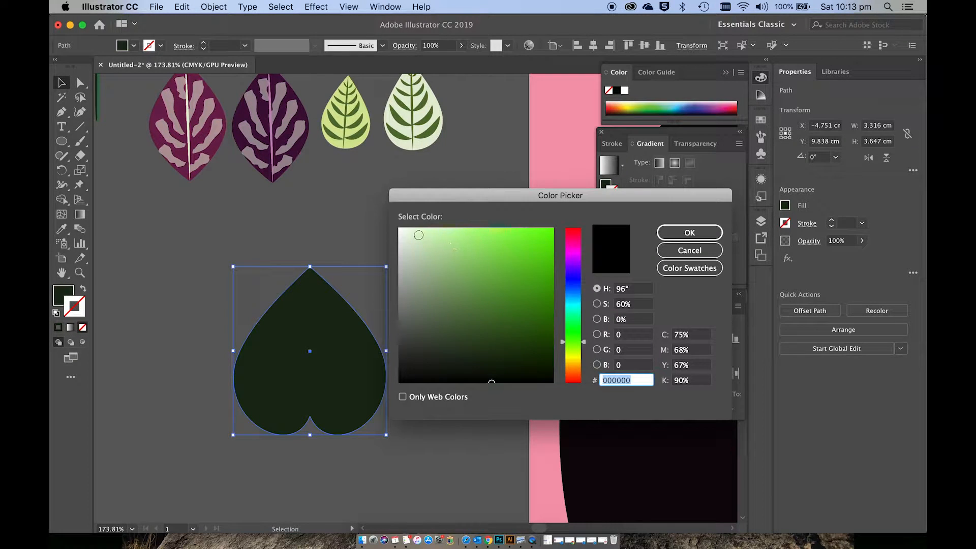
{"action": "left_click", "coordinate": [421, 235]}
{"action": "left_click", "coordinate": [690, 237]}
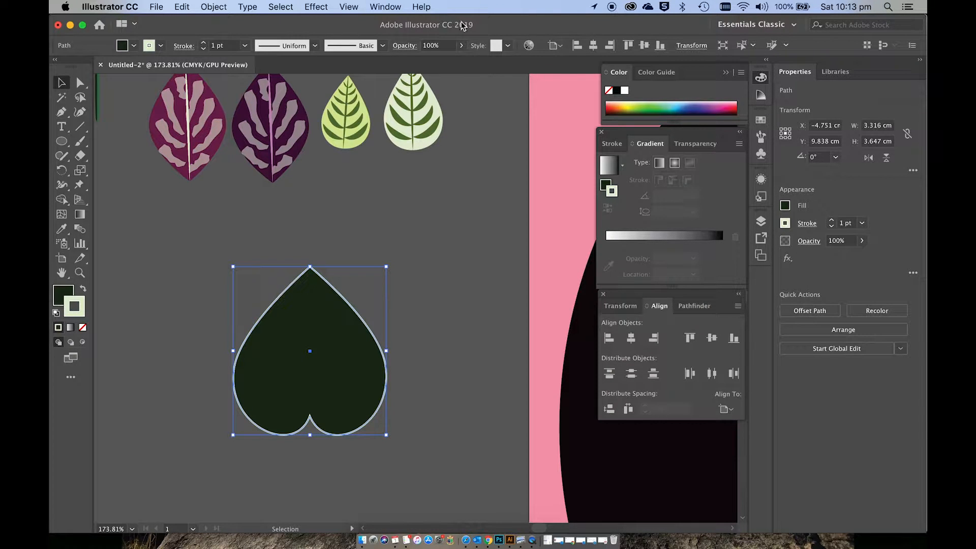
Step: Set the leaf outline's stroke weight to 3 pt and deselect the leaf
{"action": "left_click", "coordinate": [384, 7]}
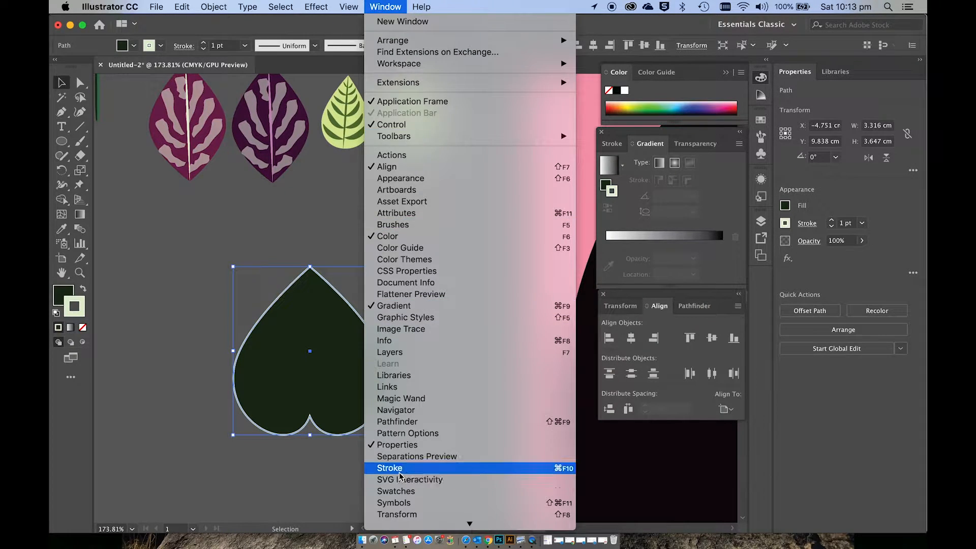
{"action": "left_click", "coordinate": [854, 419]}
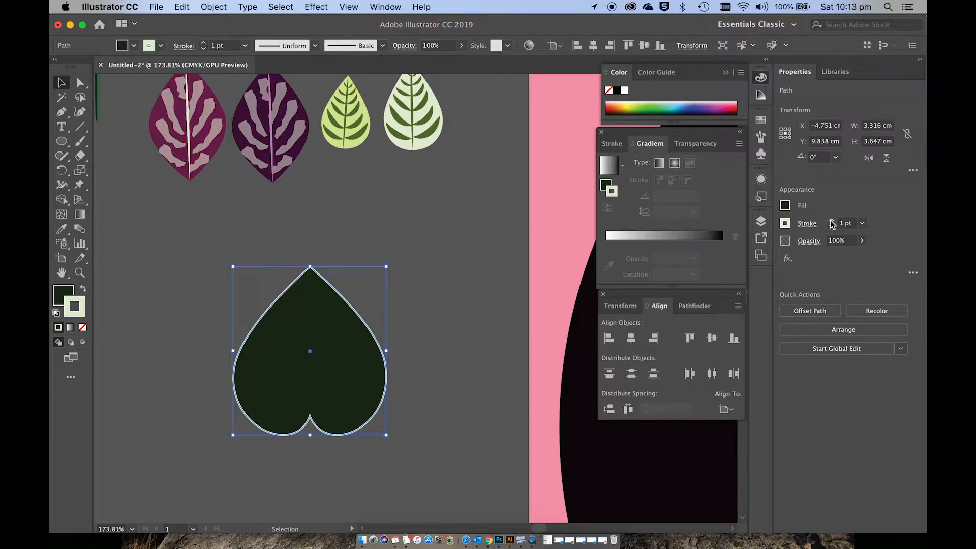
{"action": "left_click", "coordinate": [833, 222]}
{"action": "left_click", "coordinate": [832, 221]}
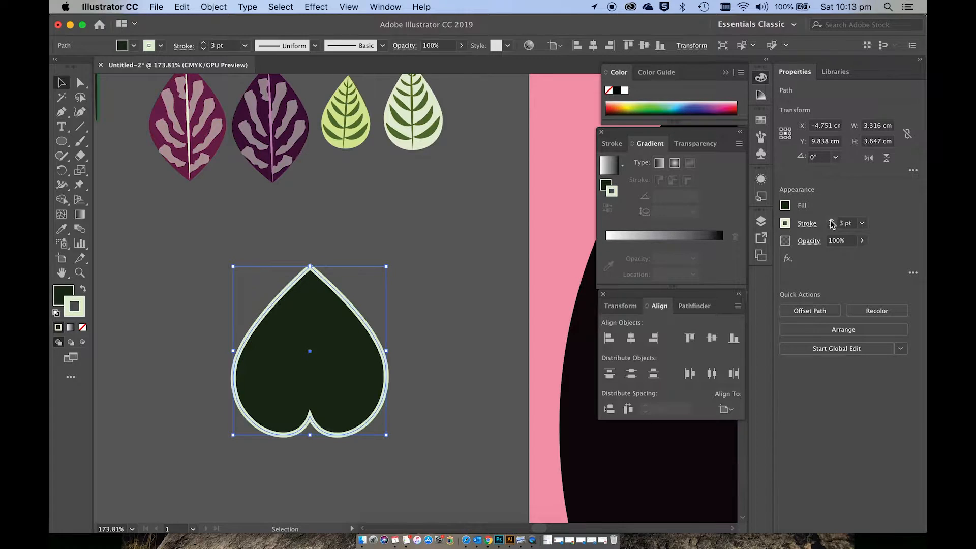
{"action": "left_click", "coordinate": [396, 326]}
Step: Draw a very thin vertical ellipse about 0.06 cm wide and 2.74 cm tall on the empty canvas beside the leaf
{"action": "scroll", "coordinate": [406, 314], "scroll_direction": "up", "scroll_amount": 3}
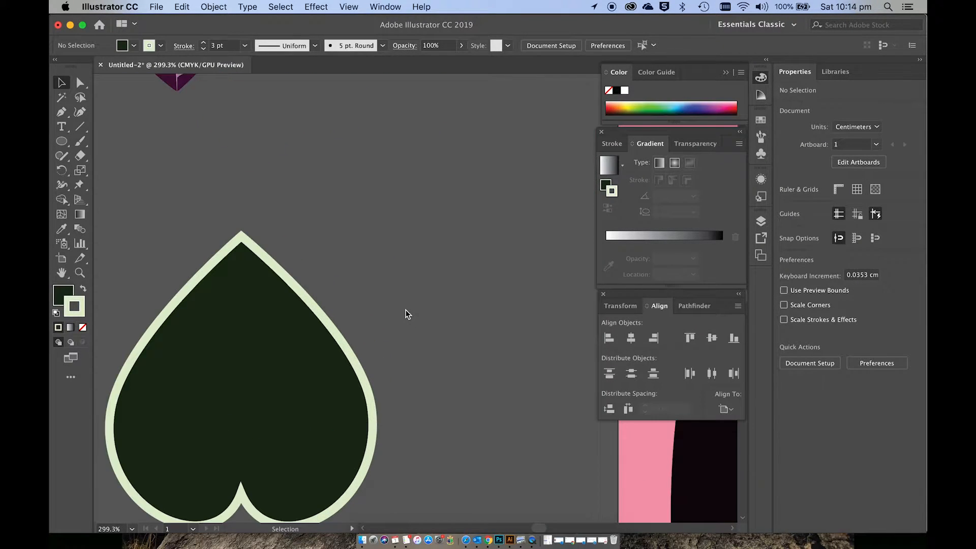
{"action": "scroll", "coordinate": [406, 313], "scroll_direction": "left", "scroll_amount": 4}
{"action": "scroll", "coordinate": [406, 314], "scroll_direction": "down", "scroll_amount": 3}
{"action": "left_click", "coordinate": [63, 142]}
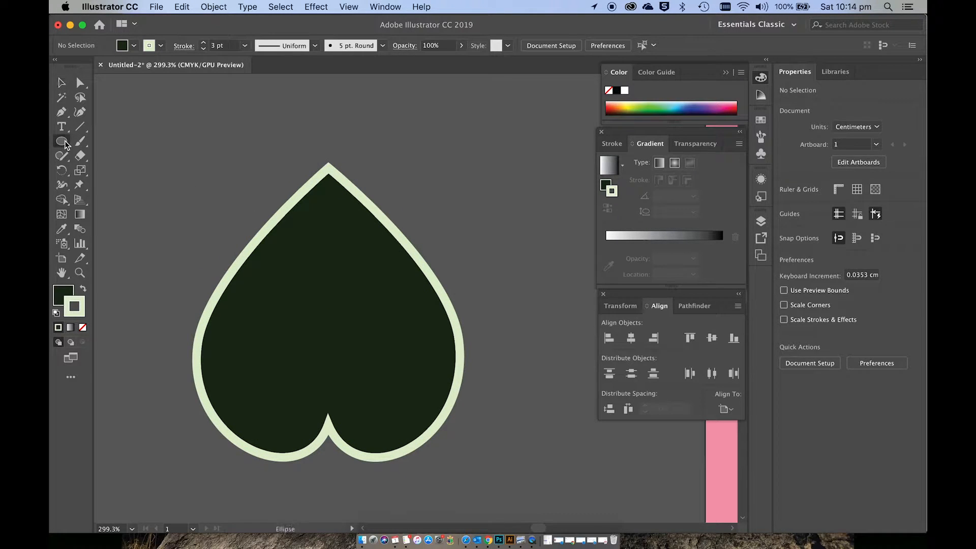
{"action": "left_click", "coordinate": [64, 142]}
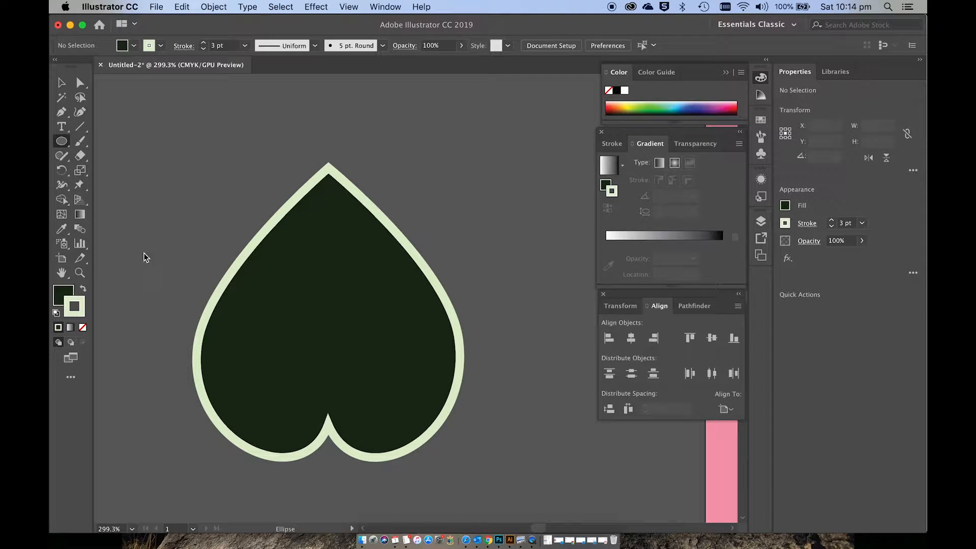
{"action": "left_click_drag", "start_coordinate": [145, 240], "coordinate": [145, 457]}
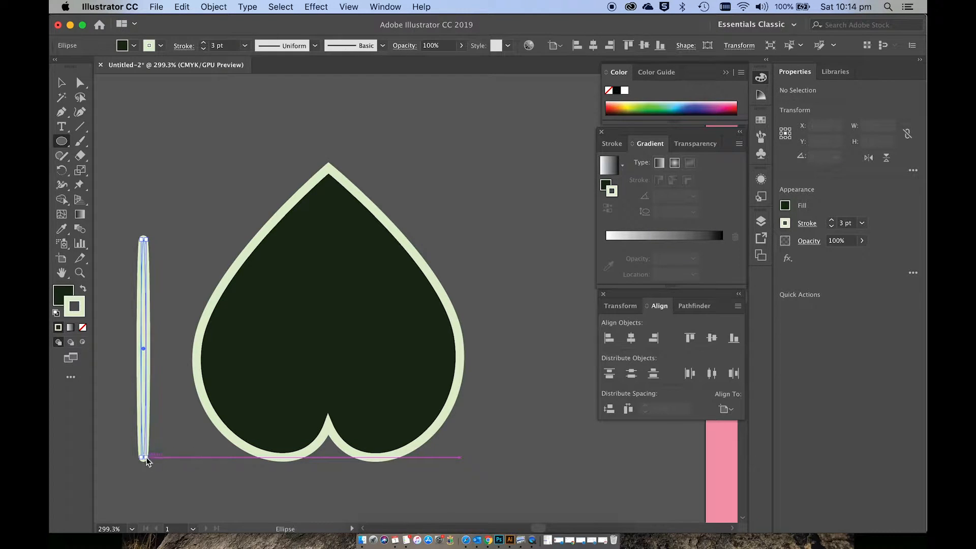
Step: Remove the thin ellipse's stroke and fill it with pale green E0F7D5
{"action": "left_click", "coordinate": [62, 298]}
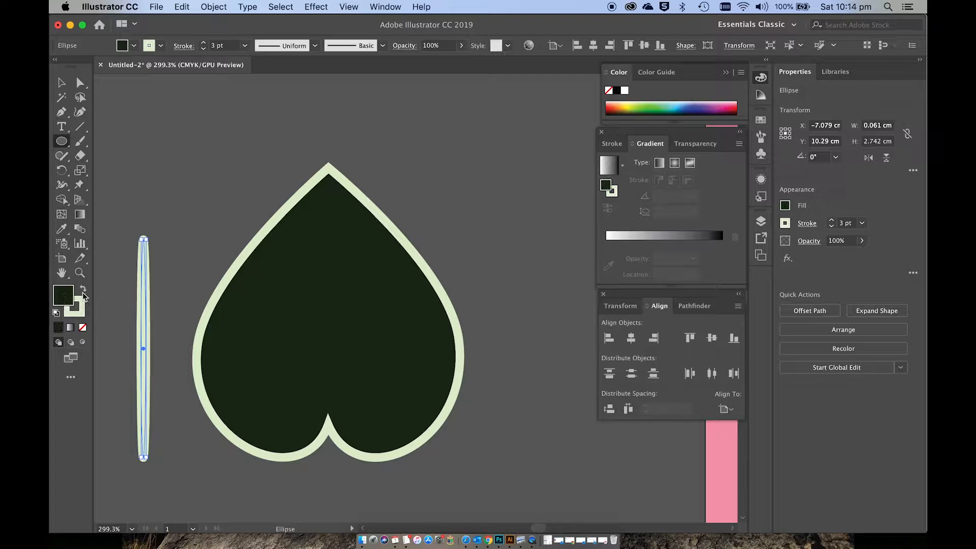
{"action": "left_click", "coordinate": [82, 305]}
{"action": "left_click", "coordinate": [83, 328]}
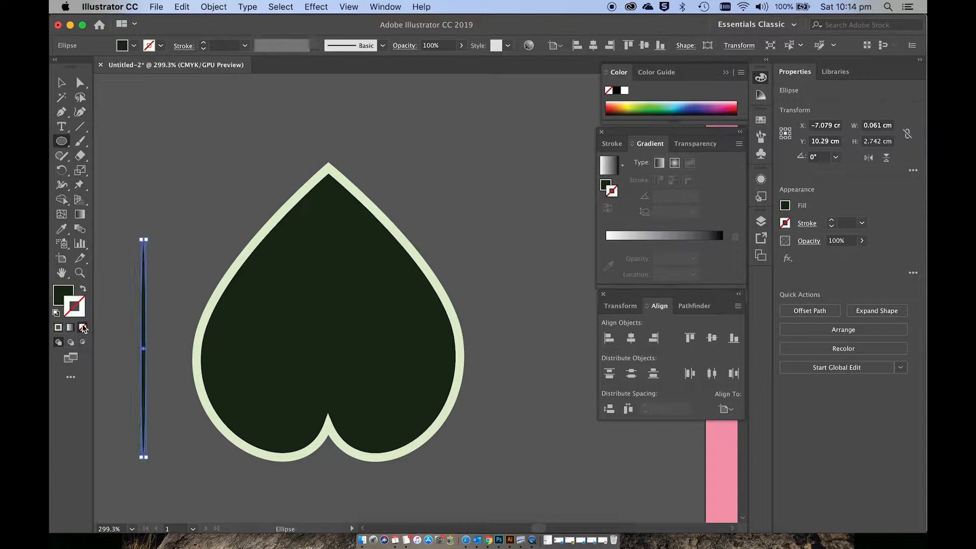
{"action": "double_click", "coordinate": [61, 296]}
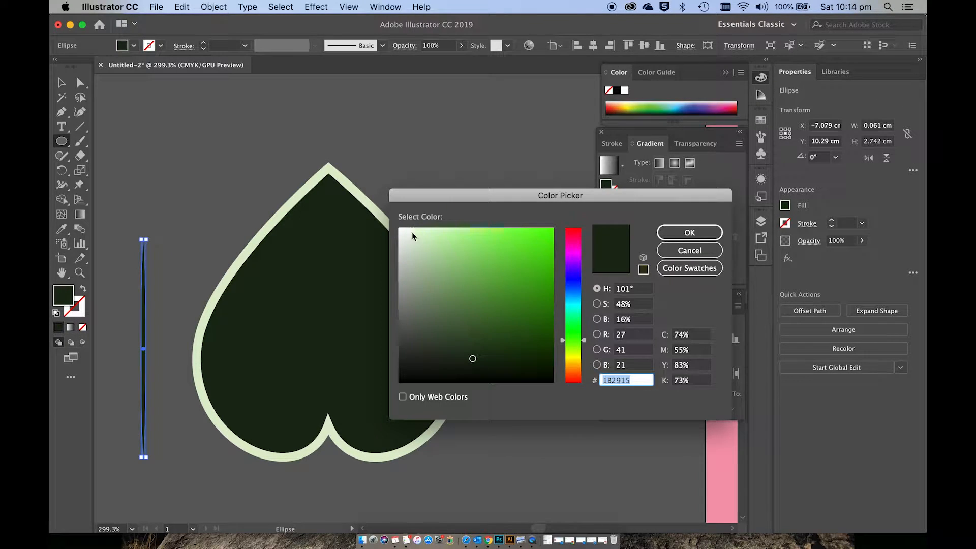
{"action": "left_click_drag", "start_coordinate": [416, 237], "coordinate": [422, 233]}
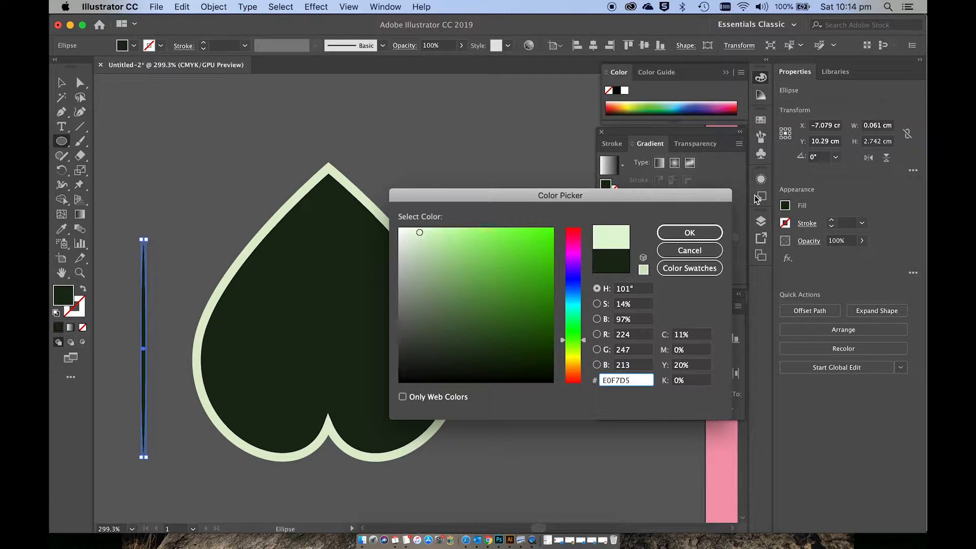
{"action": "left_click", "coordinate": [689, 233]}
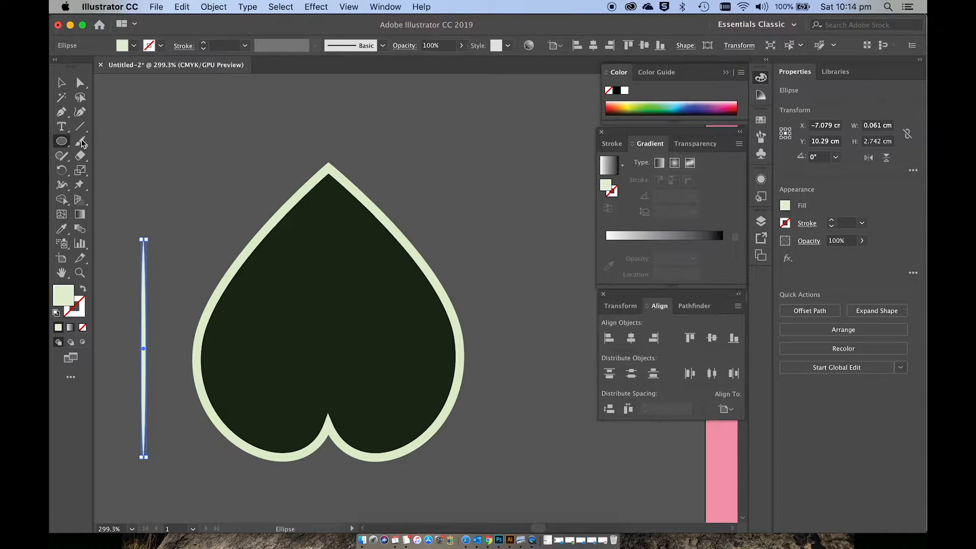
Step: Convert the thin ellipse's top and bottom anchors to corner points and move the tapered sliver up slightly closer to the leaf
{"action": "left_click", "coordinate": [79, 83]}
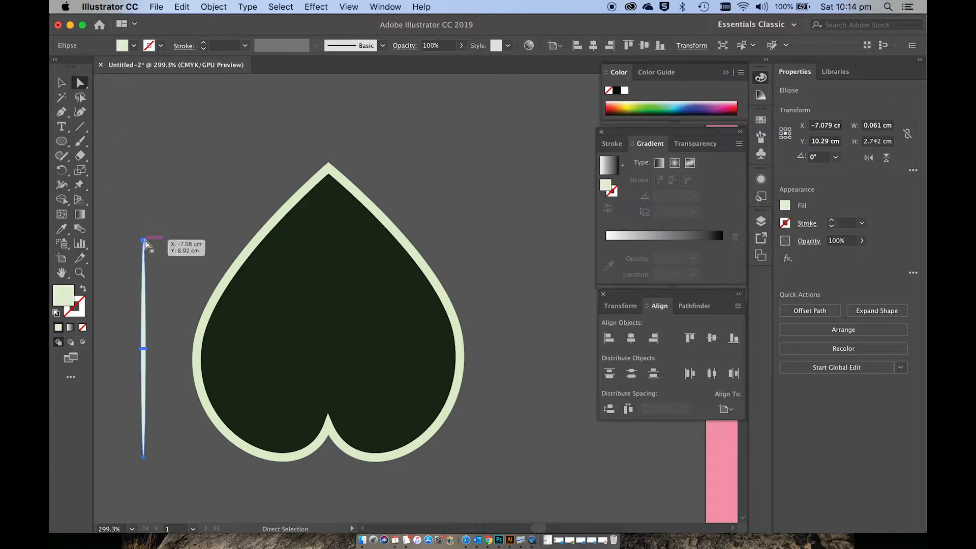
{"action": "left_click", "coordinate": [144, 239]}
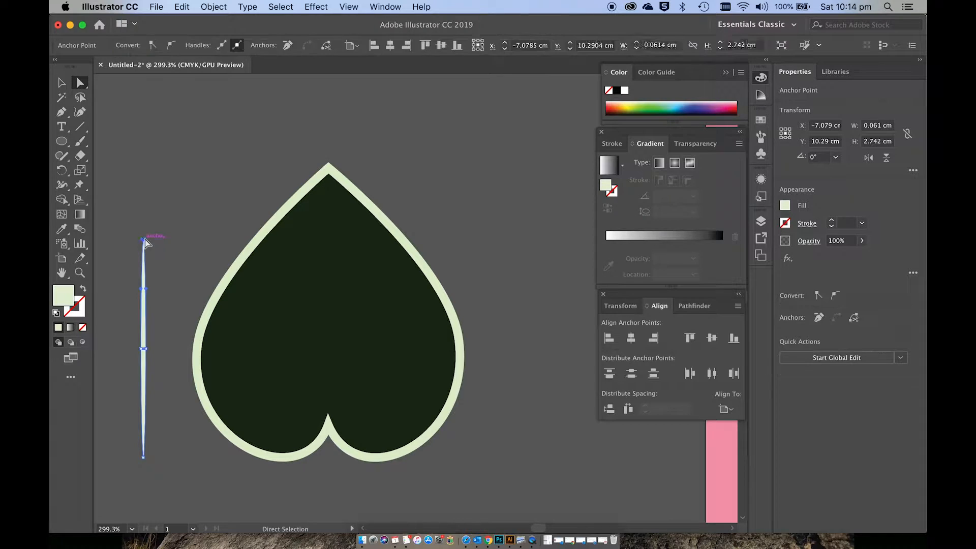
{"action": "left_click", "coordinate": [153, 46]}
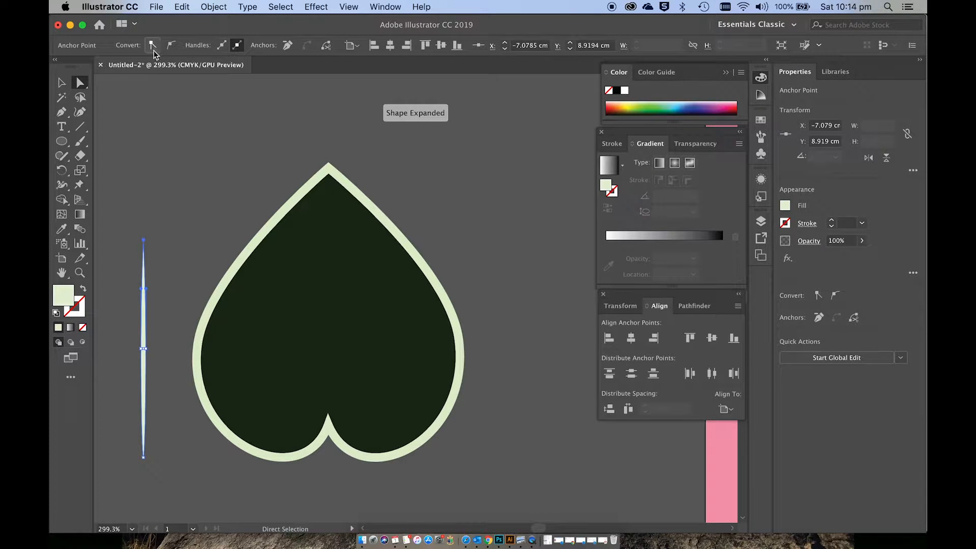
{"action": "left_click", "coordinate": [144, 458]}
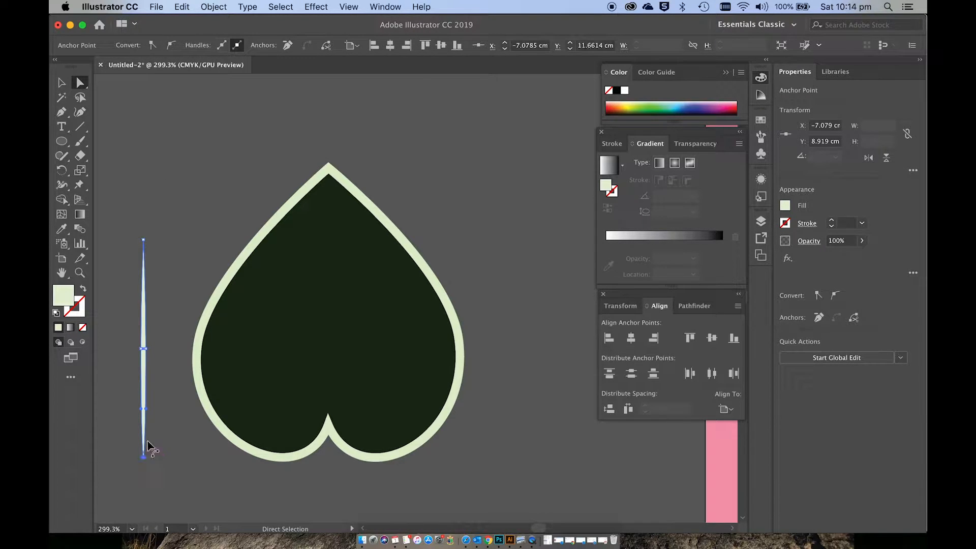
{"action": "left_click", "coordinate": [152, 45]}
{"action": "key", "text": "v"}
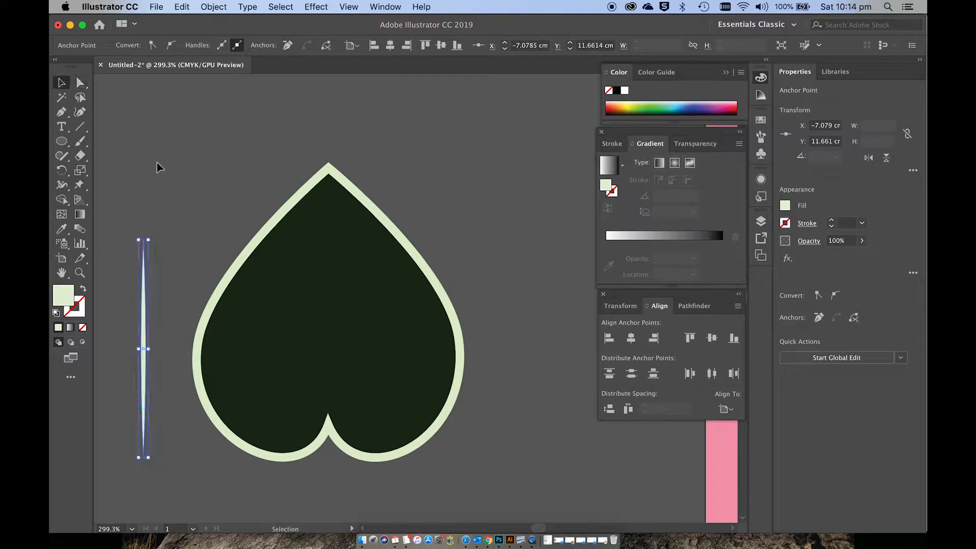
{"action": "left_click_drag", "start_coordinate": [143, 304], "coordinate": [161, 238]}
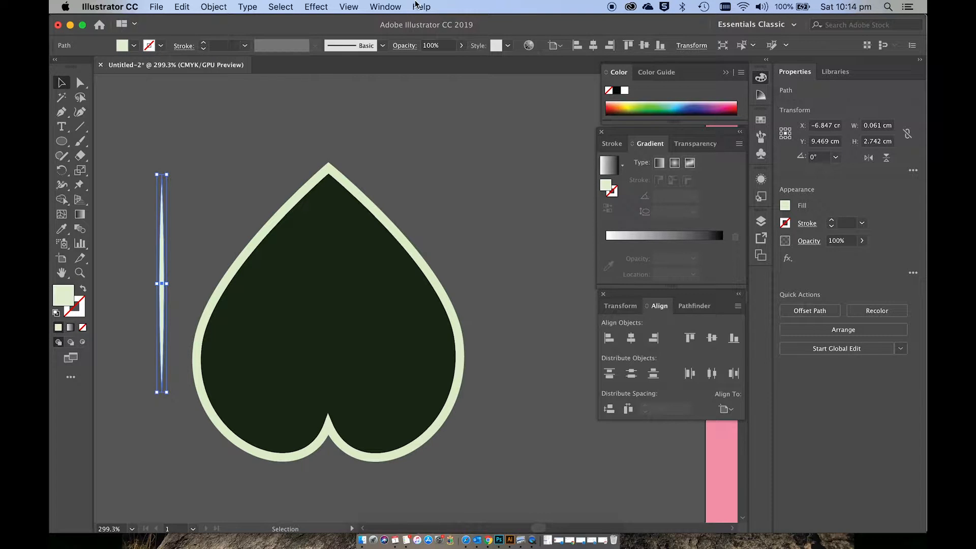
Step: Create an art brush named Art Brush 1 from the pale green sliver, using the Scale Proportionately option
{"action": "left_click", "coordinate": [386, 6]}
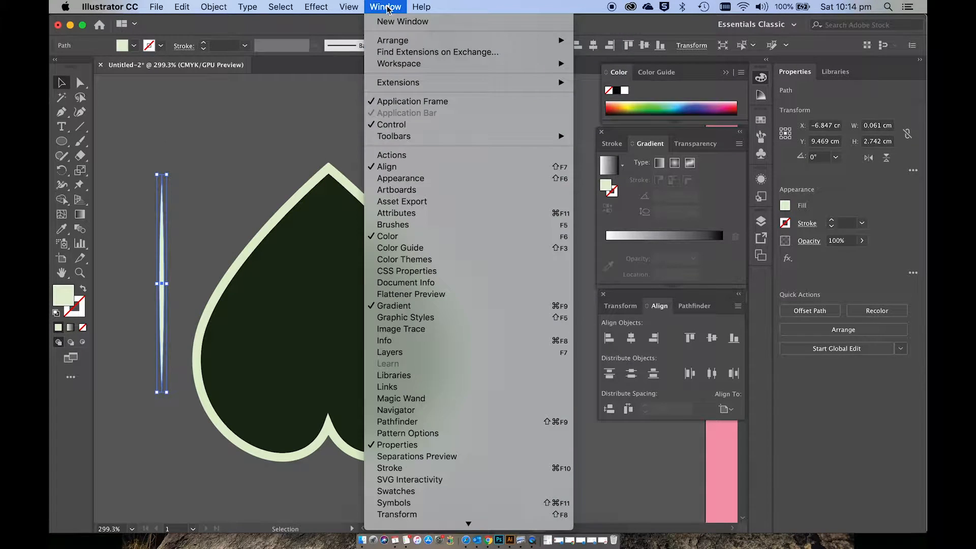
{"action": "left_click", "coordinate": [415, 225]}
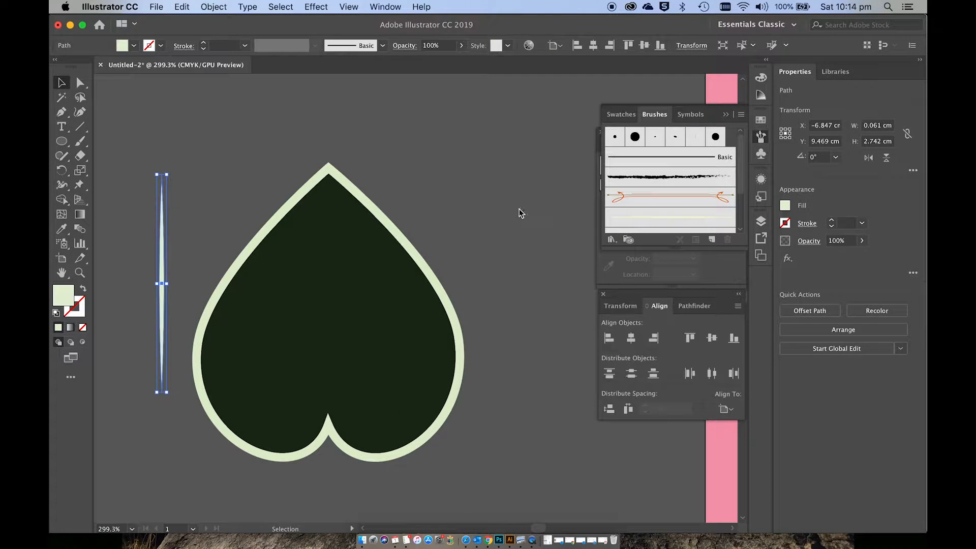
{"action": "left_click", "coordinate": [521, 213]}
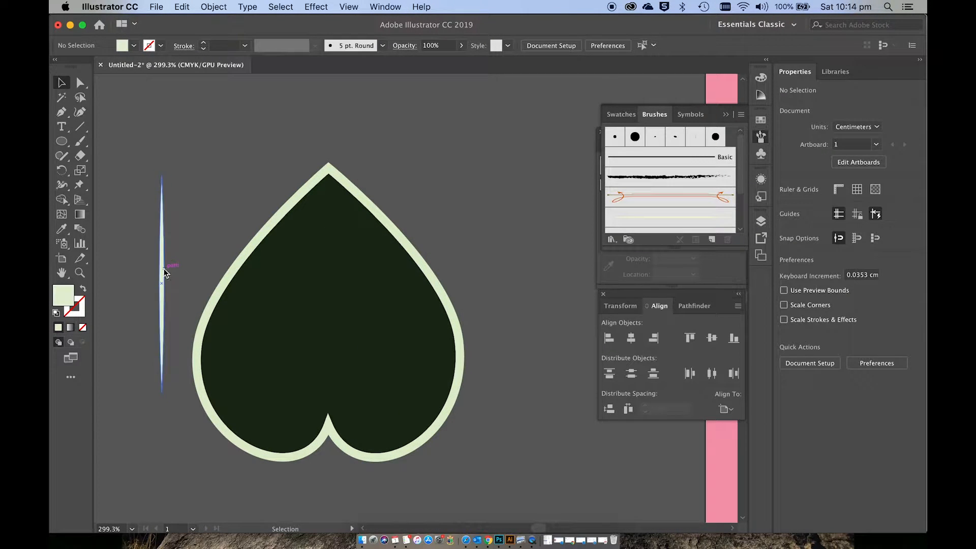
{"action": "mouse_move", "coordinate": [165, 273]}
{"action": "left_mouse_down"}
{"action": "mouse_move", "coordinate": [298, 192]}
{"action": "mouse_move", "coordinate": [414, 181]}
{"action": "mouse_move", "coordinate": [506, 210]}
{"action": "mouse_move", "coordinate": [622, 206]}
{"action": "left_mouse_up"}
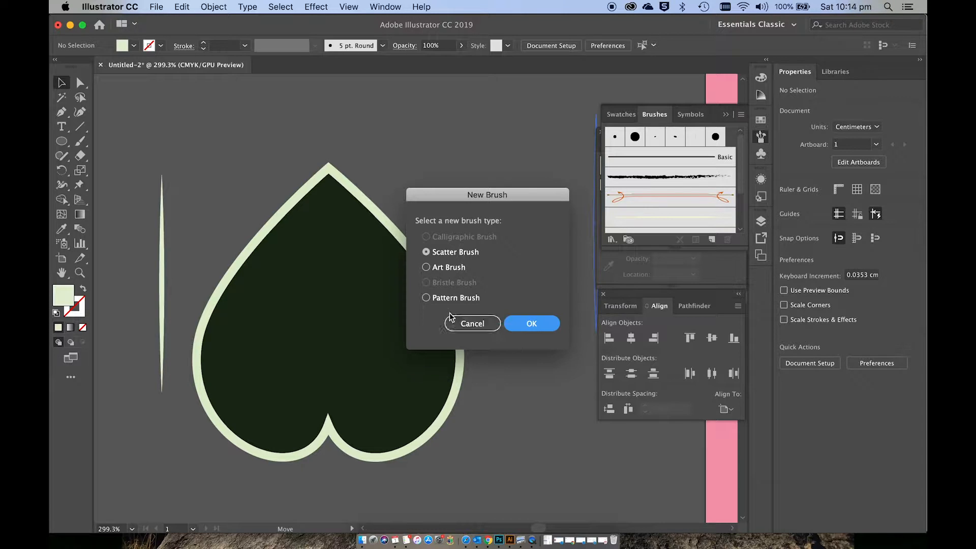
{"action": "left_click", "coordinate": [427, 268]}
{"action": "left_click", "coordinate": [529, 324]}
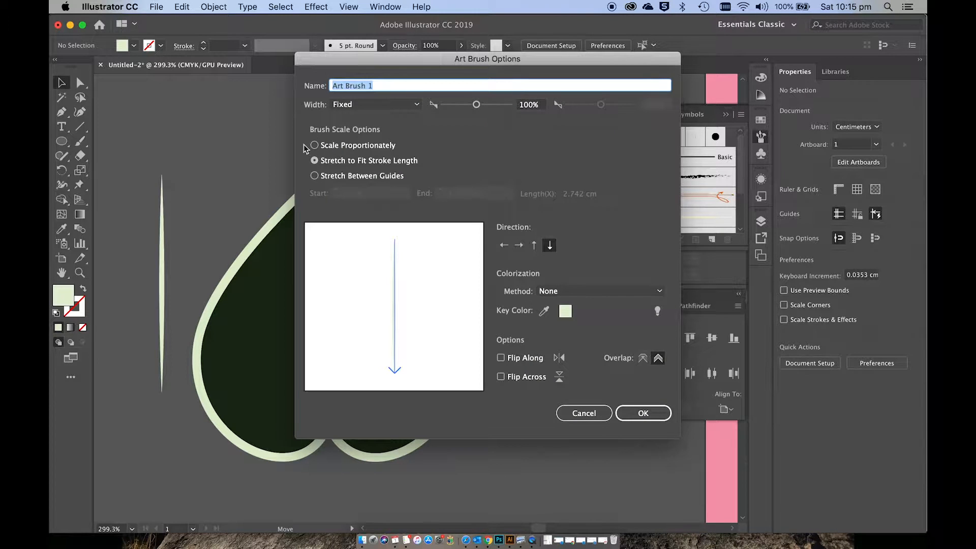
{"action": "left_click", "coordinate": [315, 146]}
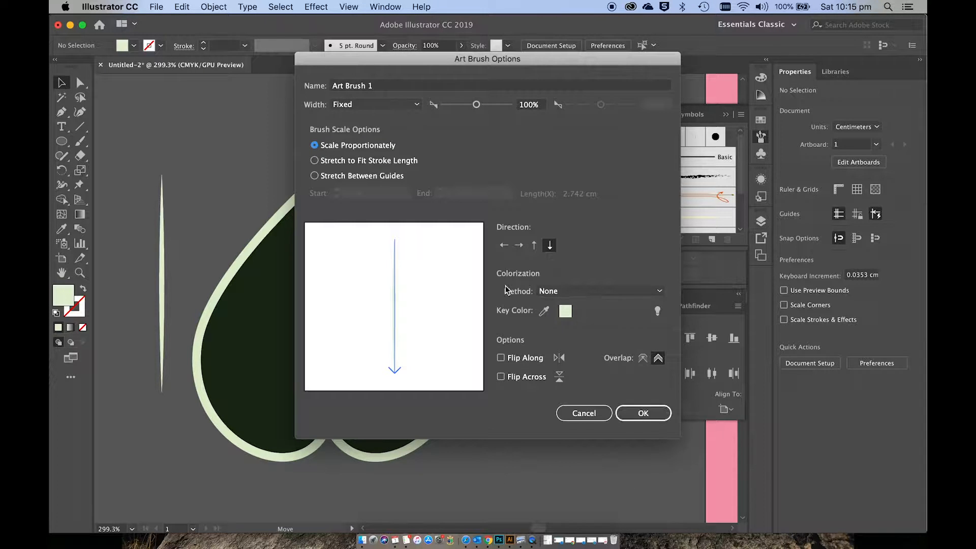
{"action": "left_click", "coordinate": [648, 412]}
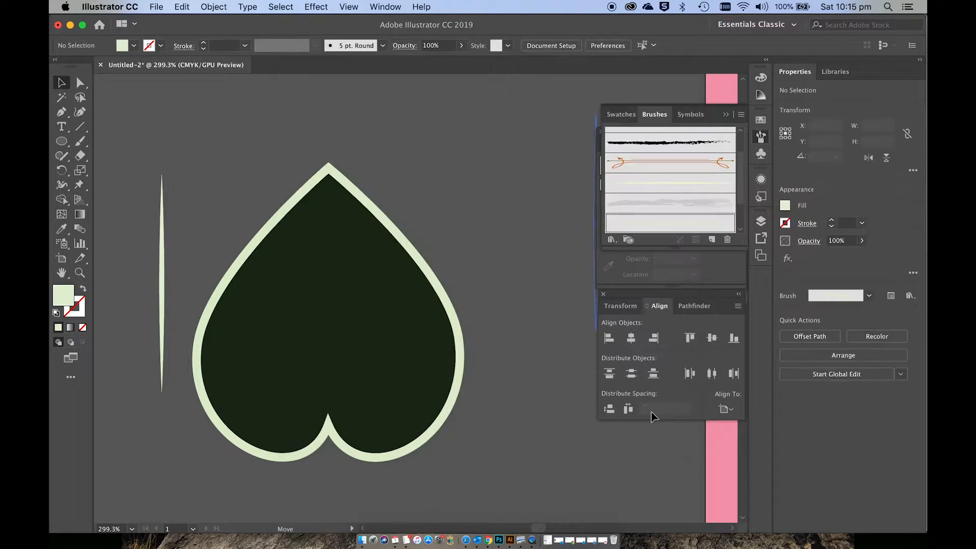
Step: Paint the leaf's central vein from tip to notch with the Paintbrush, using a pale green 1 pt tapered stroke and no fill
{"action": "left_click", "coordinate": [121, 167]}
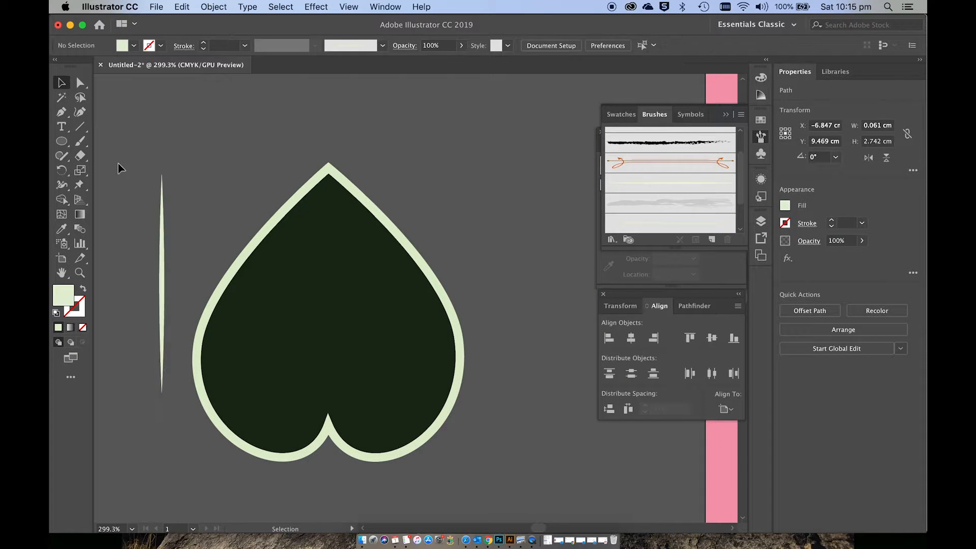
{"action": "left_click", "coordinate": [82, 141]}
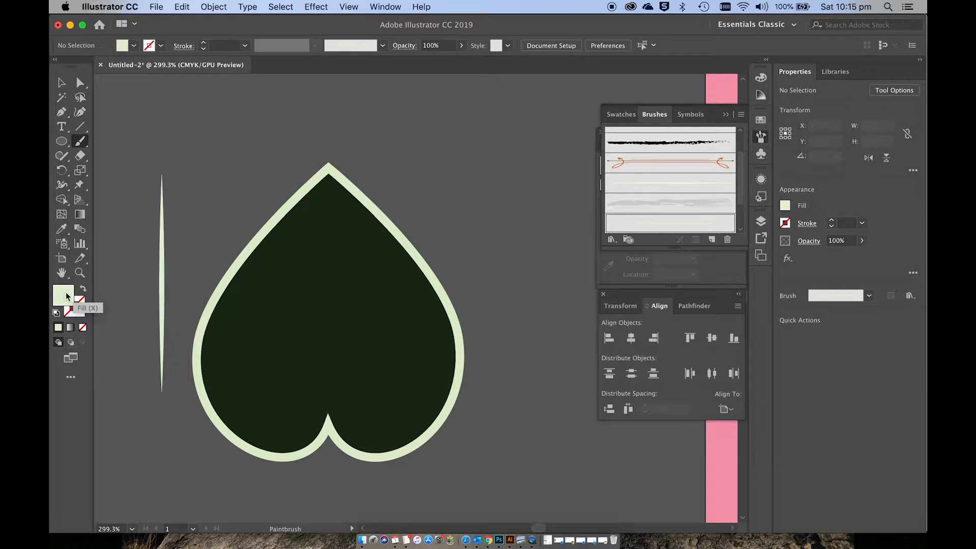
{"action": "left_click", "coordinate": [83, 290]}
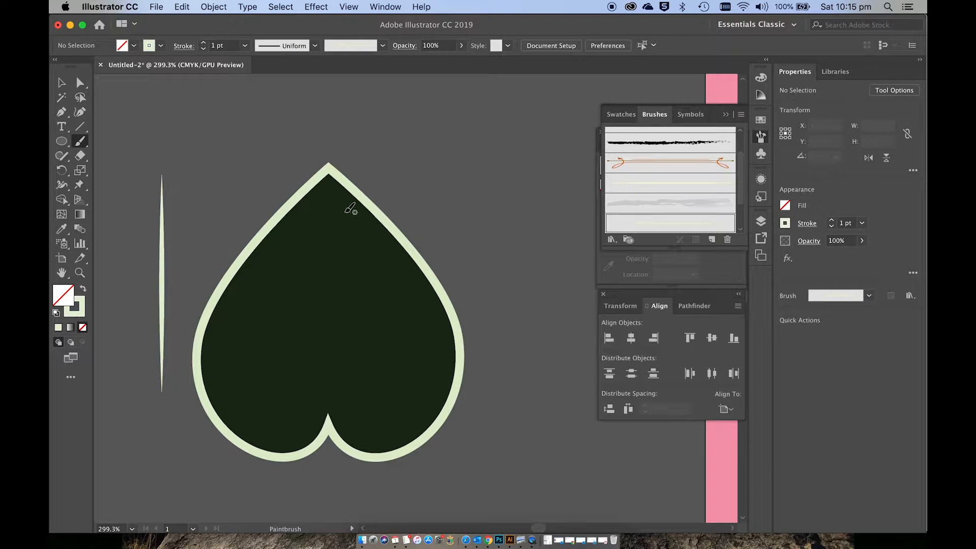
{"action": "left_click_drag", "start_coordinate": [329, 185], "coordinate": [322, 404]}
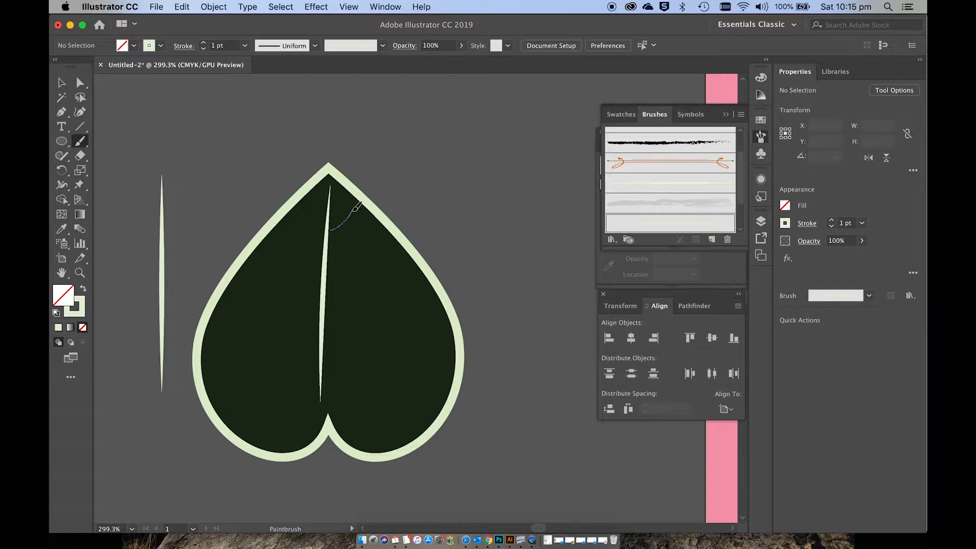
Step: Paint six curved side veins across the leaf's right half, lengthening from the tip towards the base
{"action": "left_click_drag", "start_coordinate": [356, 208], "coordinate": [356, 208]}
{"action": "left_click_drag", "start_coordinate": [329, 259], "coordinate": [366, 233]}
{"action": "left_click_drag", "start_coordinate": [327, 287], "coordinate": [381, 256]}
{"action": "mouse_move", "coordinate": [329, 316]}
{"action": "left_mouse_down"}
{"action": "mouse_move", "coordinate": [361, 312]}
{"action": "mouse_move", "coordinate": [405, 284]}
{"action": "left_mouse_up"}
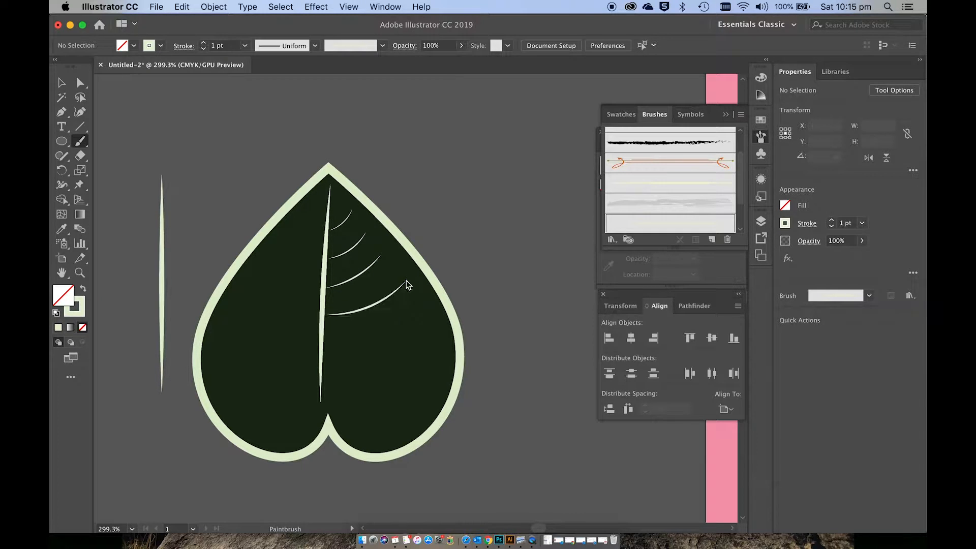
{"action": "mouse_move", "coordinate": [328, 348]}
{"action": "left_mouse_down"}
{"action": "mouse_move", "coordinate": [394, 351]}
{"action": "mouse_move", "coordinate": [432, 319]}
{"action": "left_mouse_up"}
{"action": "mouse_move", "coordinate": [329, 367]}
{"action": "left_mouse_down"}
{"action": "mouse_move", "coordinate": [392, 402]}
{"action": "mouse_move", "coordinate": [436, 383]}
{"action": "left_mouse_up"}
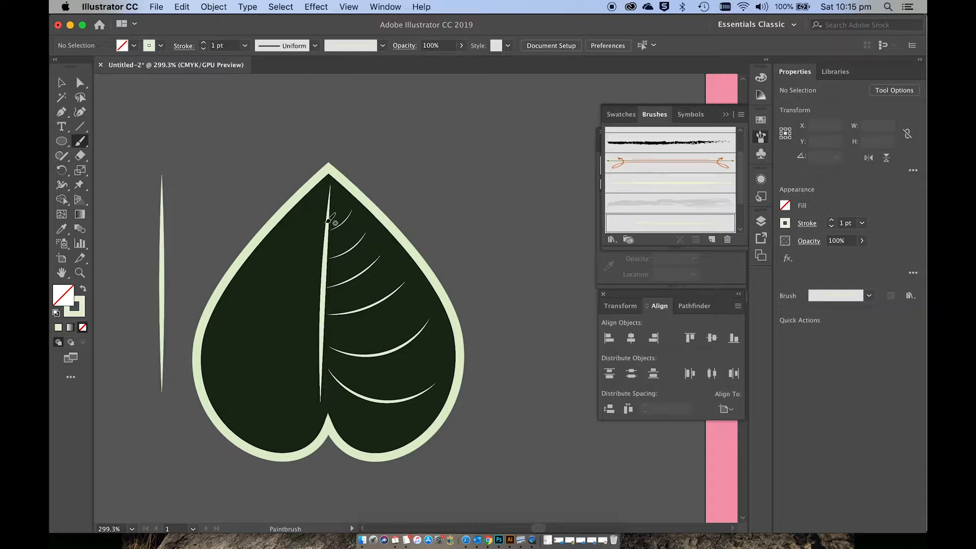
Step: Paint six matching curved side veins across the leaf's left half, branching outward from the central vein
{"action": "left_click_drag", "start_coordinate": [326, 231], "coordinate": [302, 204]}
{"action": "left_click_drag", "start_coordinate": [320, 257], "coordinate": [276, 234]}
{"action": "left_click_drag", "start_coordinate": [321, 287], "coordinate": [265, 259]}
{"action": "left_click_drag", "start_coordinate": [322, 311], "coordinate": [240, 310]}
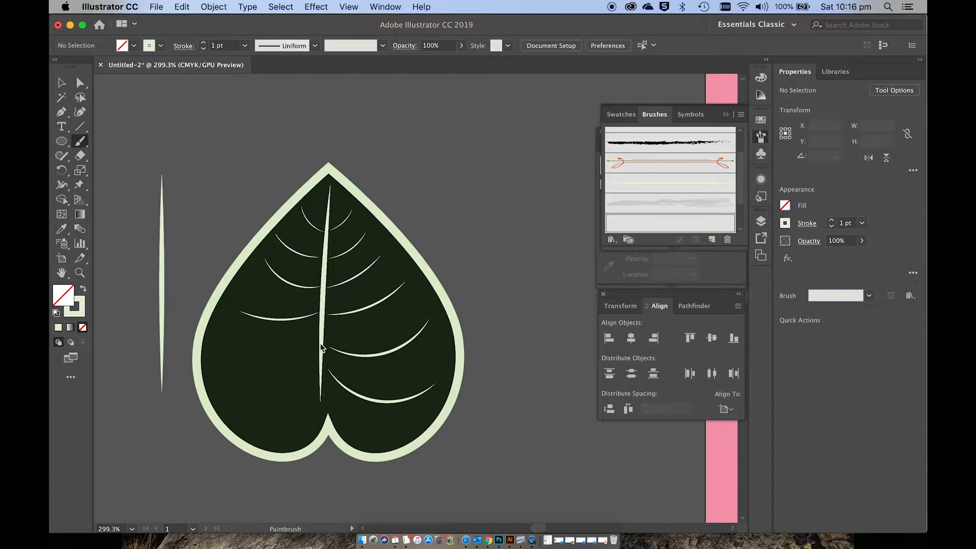
{"action": "mouse_move", "coordinate": [321, 345]}
{"action": "left_mouse_down"}
{"action": "mouse_move", "coordinate": [274, 360]}
{"action": "mouse_move", "coordinate": [219, 356]}
{"action": "left_mouse_up"}
{"action": "mouse_move", "coordinate": [321, 374]}
{"action": "left_mouse_down"}
{"action": "mouse_move", "coordinate": [301, 409]}
{"action": "mouse_move", "coordinate": [264, 425]}
{"action": "mouse_move", "coordinate": [233, 414]}
{"action": "left_mouse_up"}
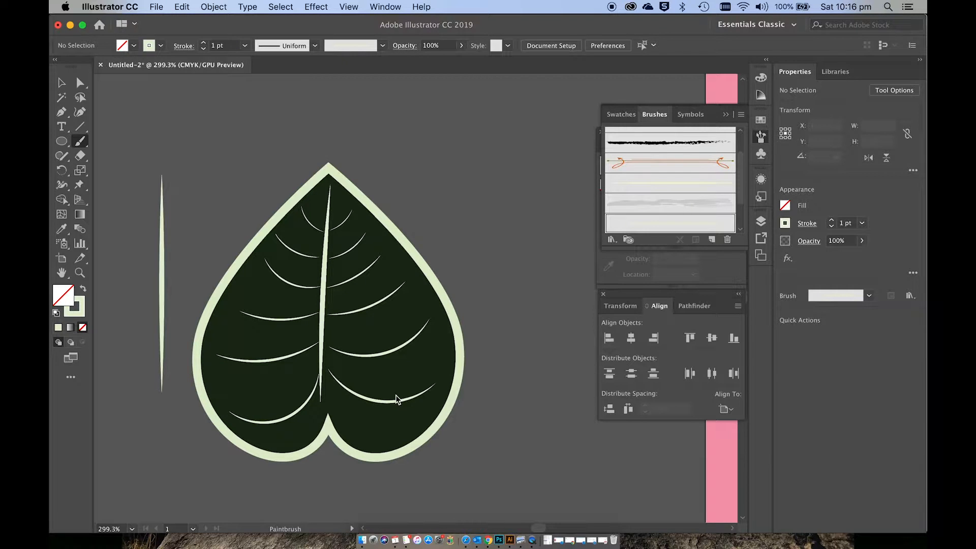
Step: Move the two lowest veins on the leaf's right half inward so they meet the central vein
{"action": "key", "text": "v"}
{"action": "left_click", "coordinate": [302, 408]}
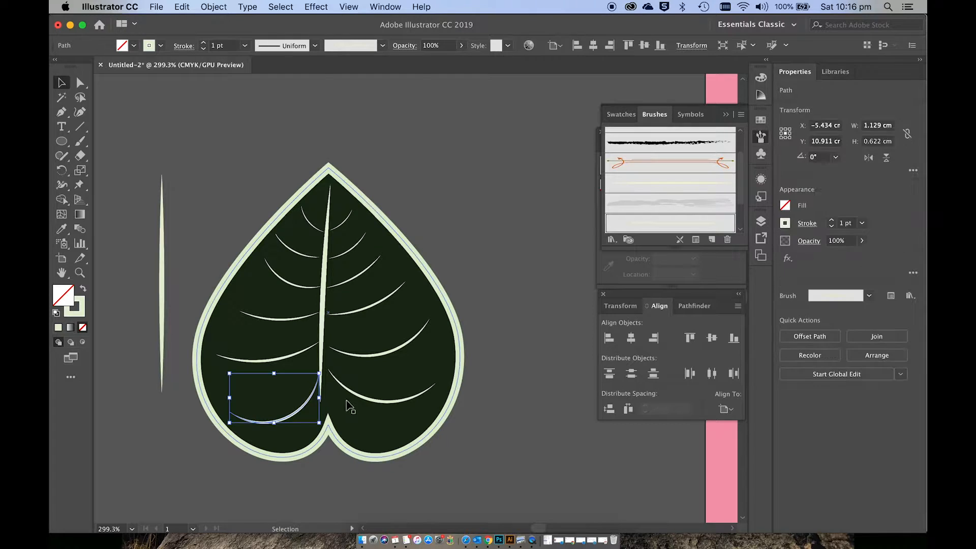
{"action": "left_click", "coordinate": [356, 398], "text": "shift"}
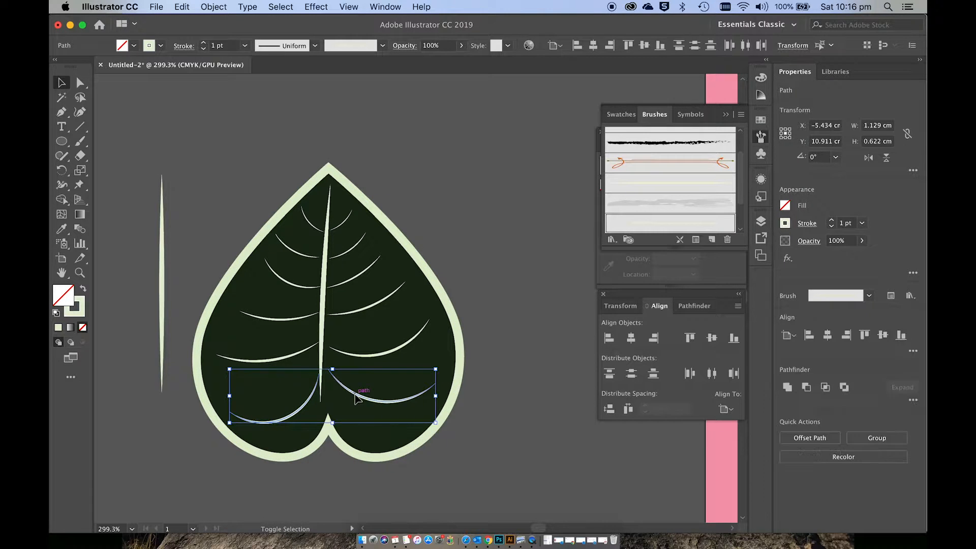
{"action": "left_click", "coordinate": [357, 359]}
{"action": "left_click_drag", "start_coordinate": [358, 360], "coordinate": [351, 353]}
{"action": "left_click", "coordinate": [350, 390], "text": "shift"}
{"action": "left_click_drag", "start_coordinate": [351, 390], "coordinate": [345, 393]}
Step: Set the stroke weight of the three lowest side veins on each half of the leaf to 2 pt
{"action": "left_click", "coordinate": [312, 397], "text": "shift"}
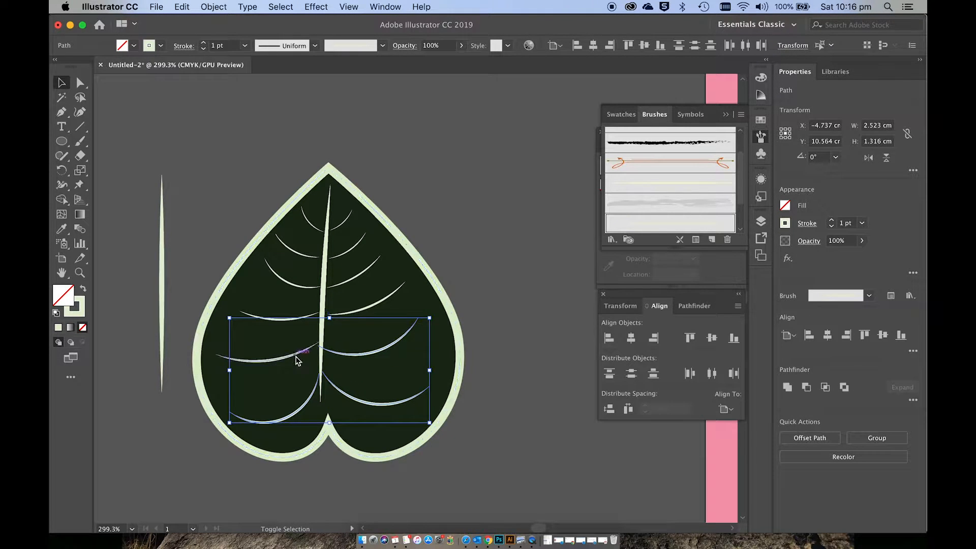
{"action": "left_click", "coordinate": [300, 352], "text": "shift"}
{"action": "left_click", "coordinate": [296, 319], "text": "shift"}
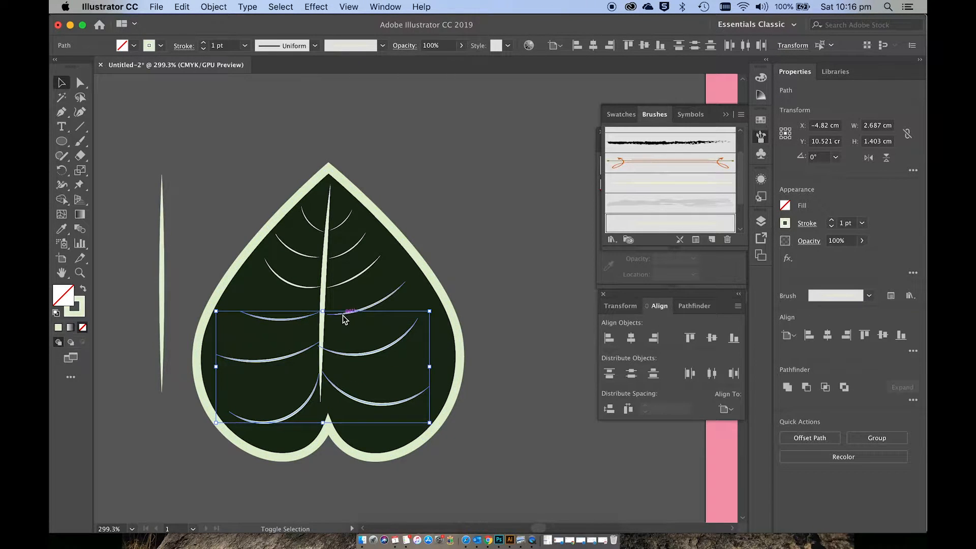
{"action": "left_click", "coordinate": [343, 318], "text": "shift"}
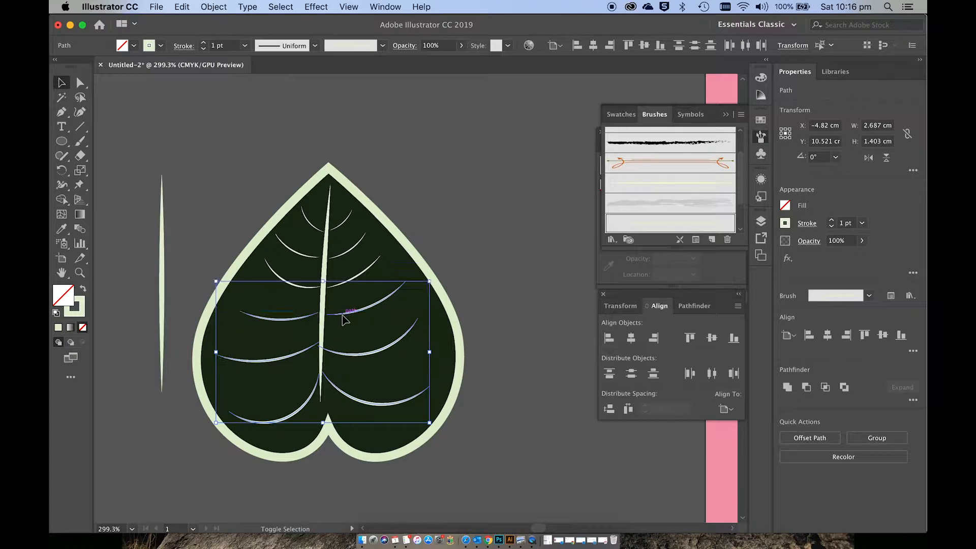
{"action": "left_click", "coordinate": [204, 43]}
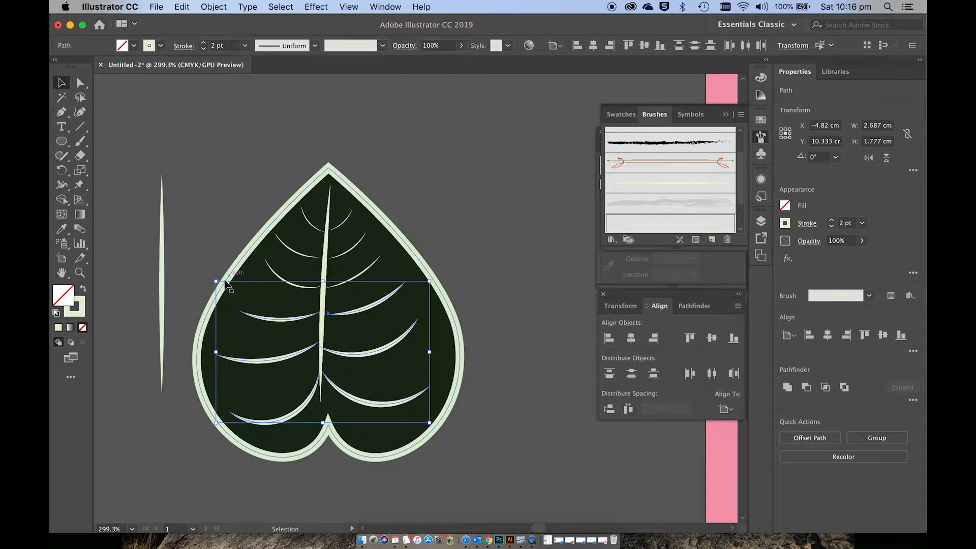
{"action": "left_click", "coordinate": [427, 219]}
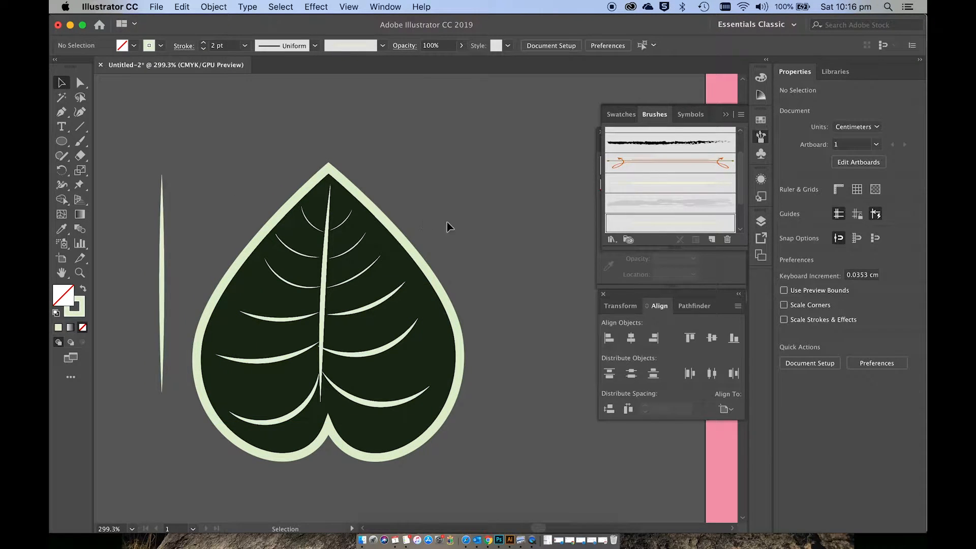
Step: Expand the appearance of the whole leaf and its veins, and expand their fill and stroke into shapes
{"action": "scroll", "coordinate": [460, 225], "scroll_direction": "down", "scroll_amount": 3}
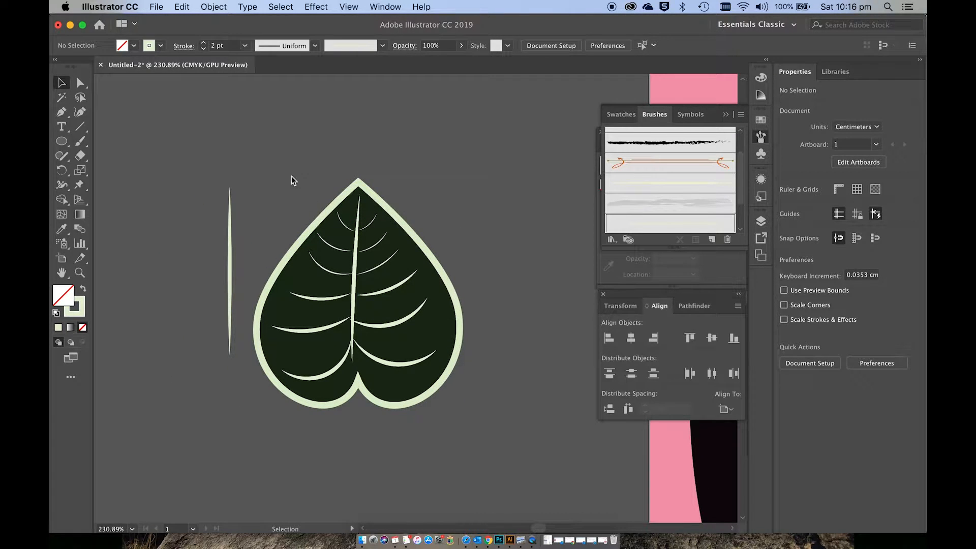
{"action": "left_click_drag", "start_coordinate": [444, 470], "coordinate": [486, 454]}
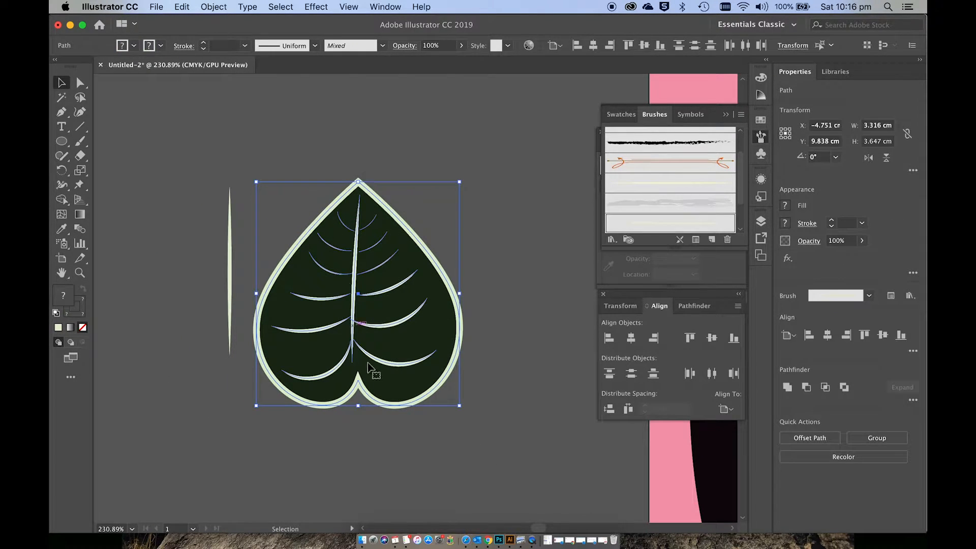
{"action": "left_click", "coordinate": [214, 7]}
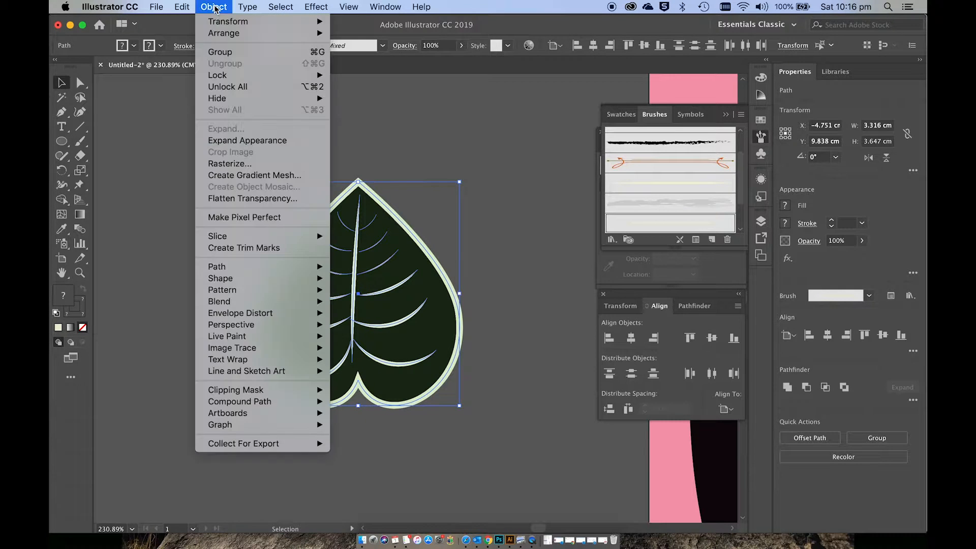
{"action": "left_click", "coordinate": [242, 141]}
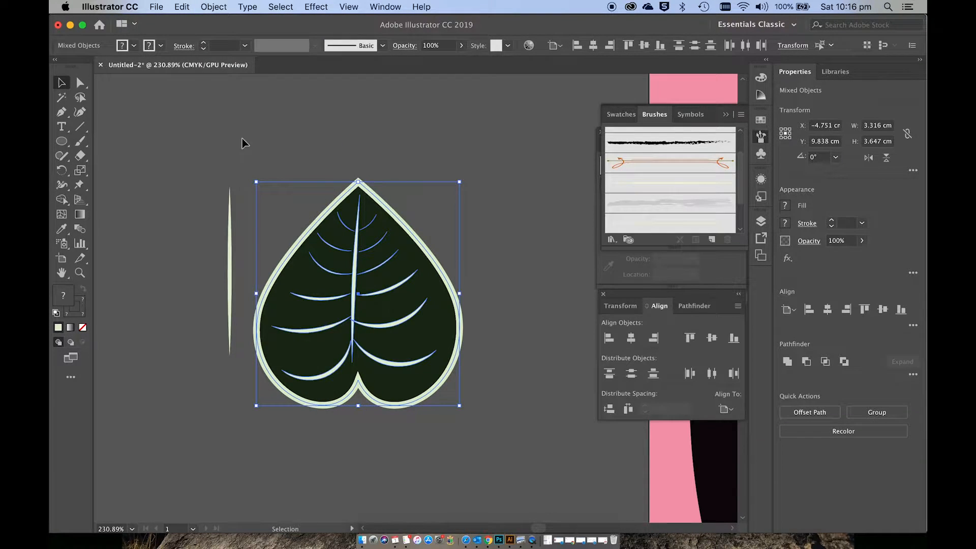
{"action": "left_click", "coordinate": [214, 7]}
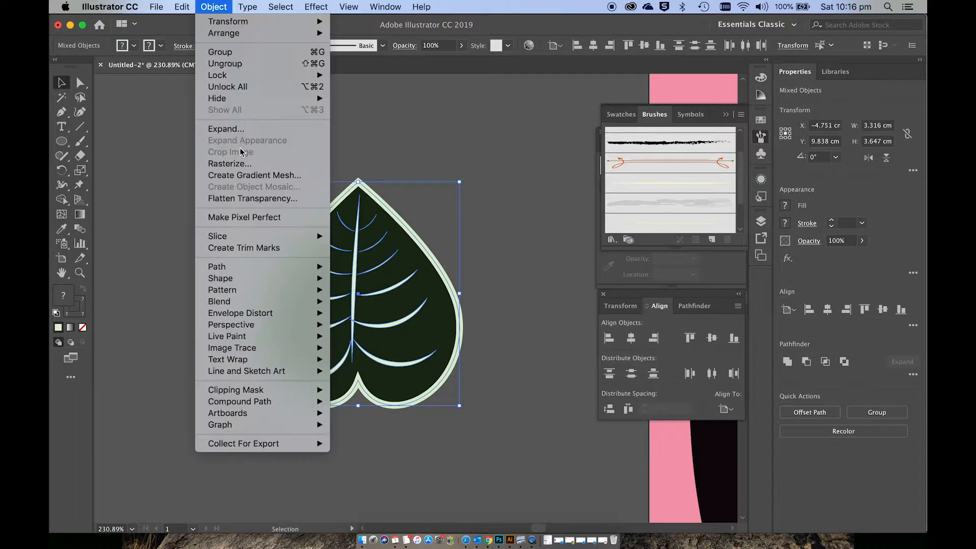
{"action": "left_click", "coordinate": [229, 129]}
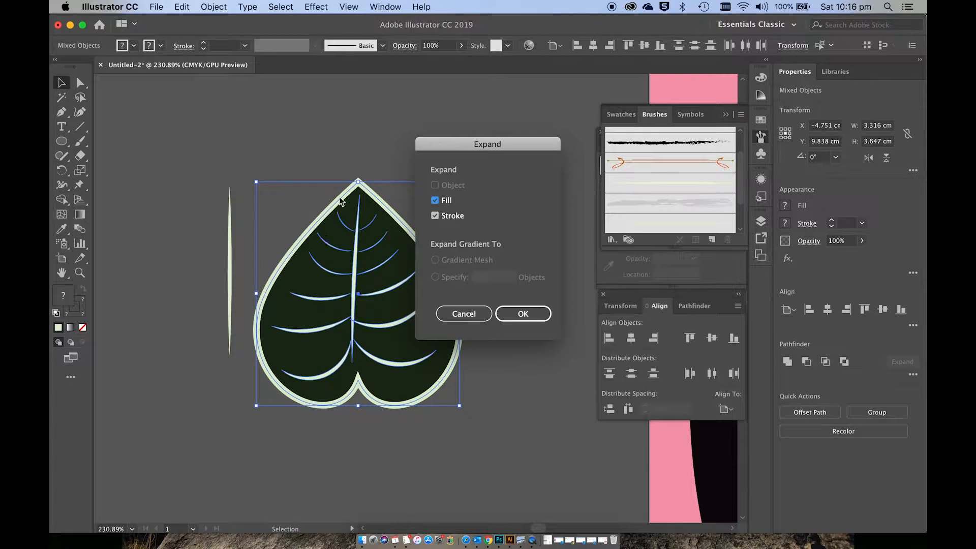
{"action": "left_click", "coordinate": [512, 313]}
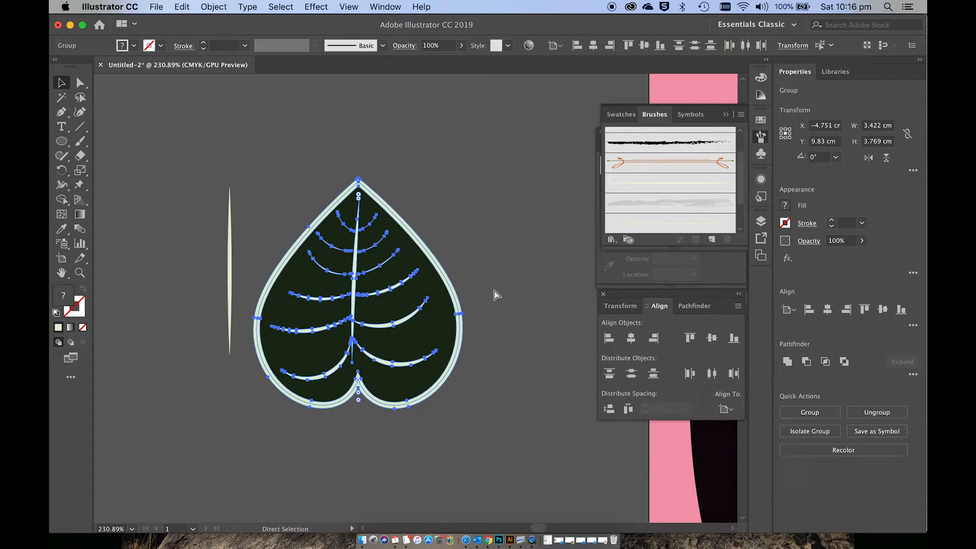
{"action": "left_click", "coordinate": [497, 285]}
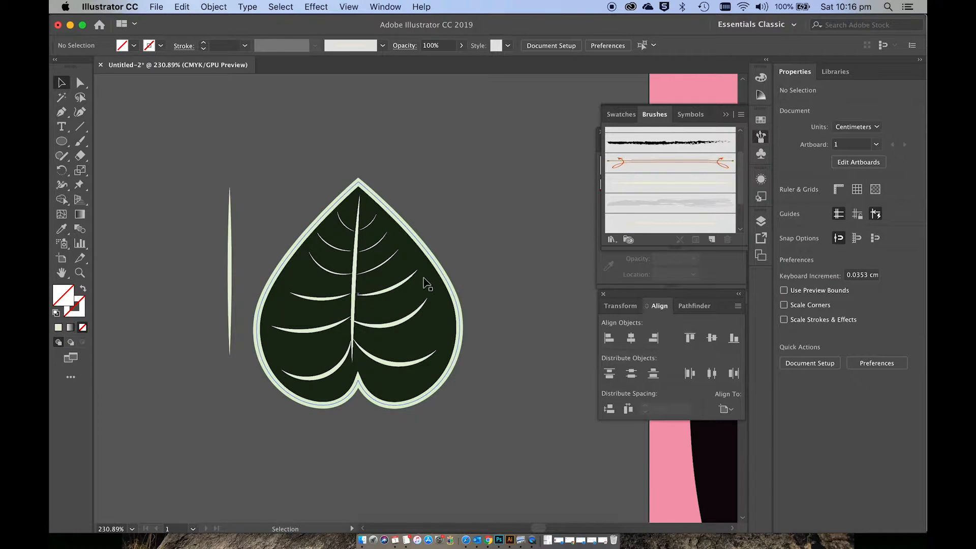
Step: Try to move the expanded leaf with its veins towards the pink artboard
{"action": "mouse_move", "coordinate": [426, 281]}
{"action": "left_mouse_down"}
{"action": "mouse_move", "coordinate": [418, 274]}
{"action": "mouse_move", "coordinate": [519, 231]}
{"action": "mouse_move", "coordinate": [620, 202]}
{"action": "left_mouse_up"}
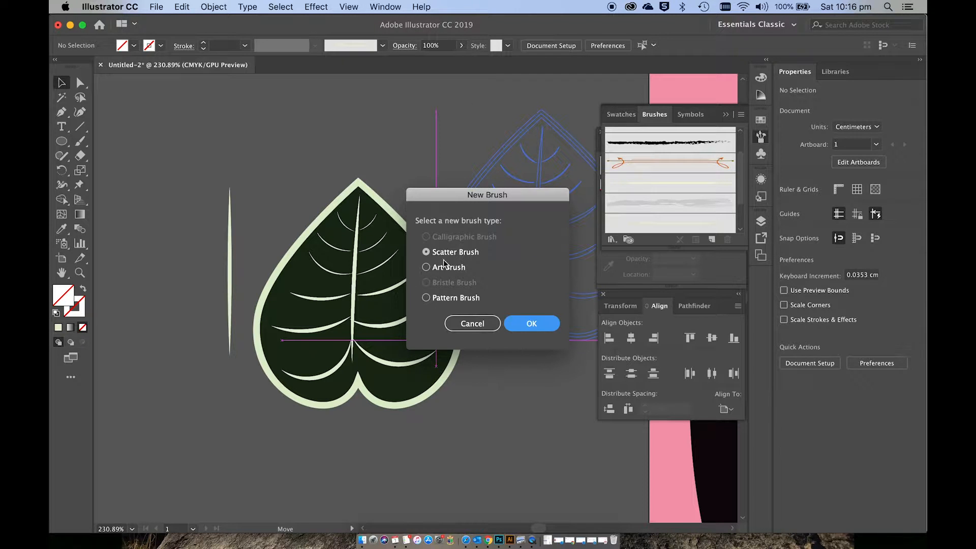
Step: Create a new art brush from the expanded leaf with its scaling set to Scale Proportionately
{"action": "left_click", "coordinate": [427, 267]}
{"action": "left_click", "coordinate": [531, 323]}
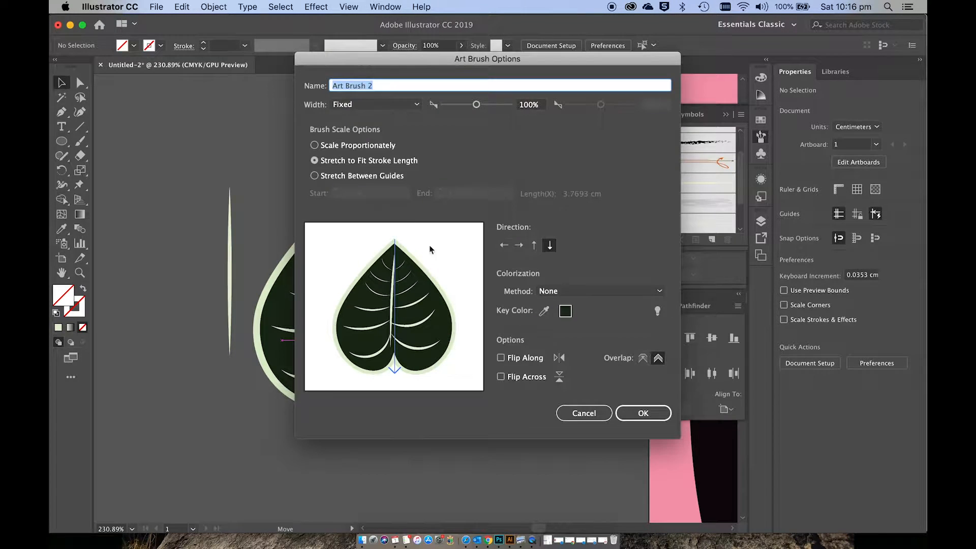
{"action": "left_click", "coordinate": [316, 146]}
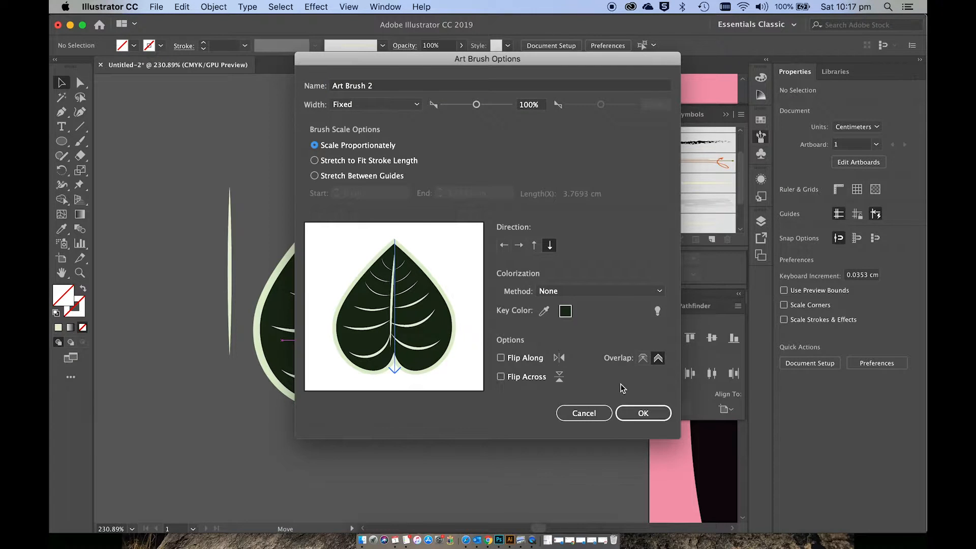
{"action": "left_click", "coordinate": [637, 412]}
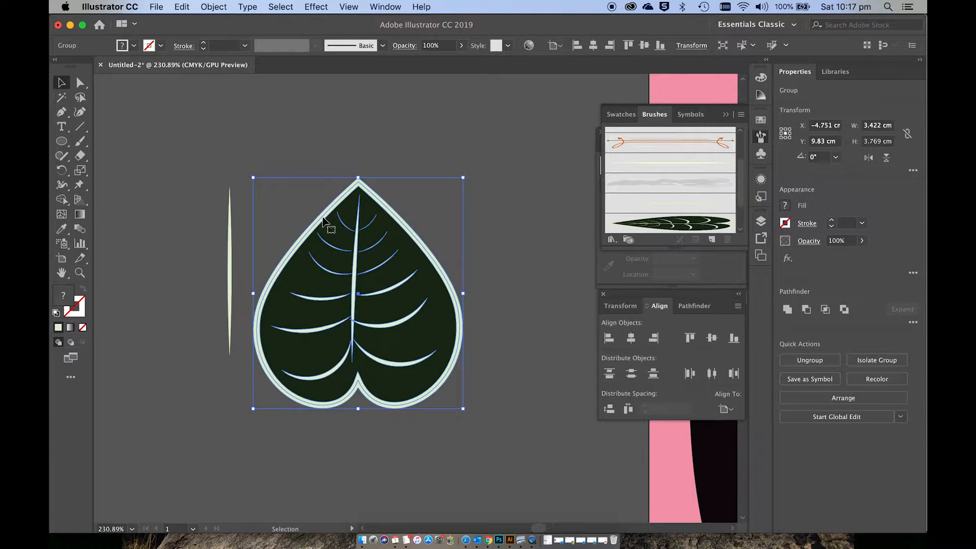
Step: Move the expanded leaf group up and to the left, over the tapered vein shape beside it
{"action": "left_click_drag", "start_coordinate": [377, 229], "coordinate": [330, 186]}
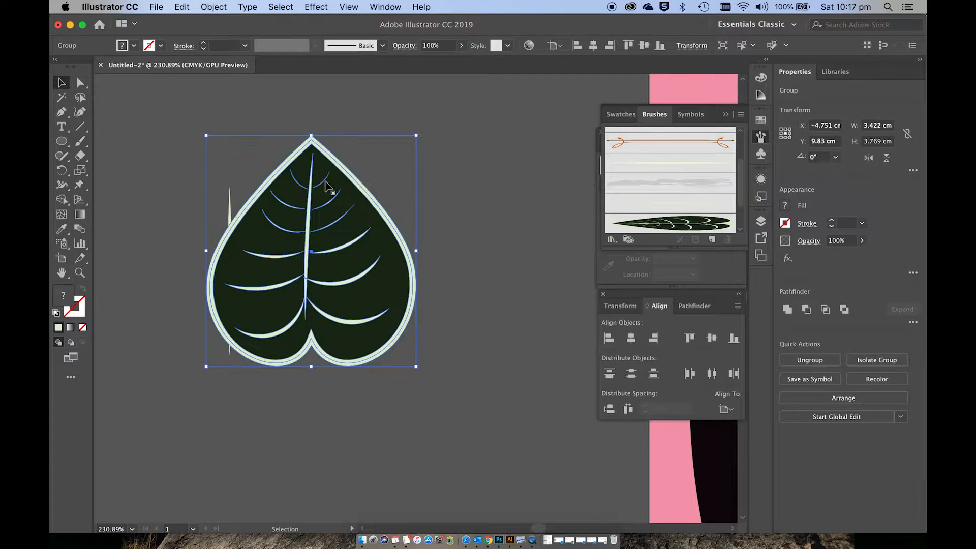
{"action": "scroll", "coordinate": [328, 188], "scroll_direction": "right", "scroll_amount": 5}
{"action": "scroll", "coordinate": [327, 189], "scroll_direction": "down", "scroll_amount": 5}
{"action": "scroll", "coordinate": [325, 189], "scroll_direction": "down", "scroll_amount": 5}
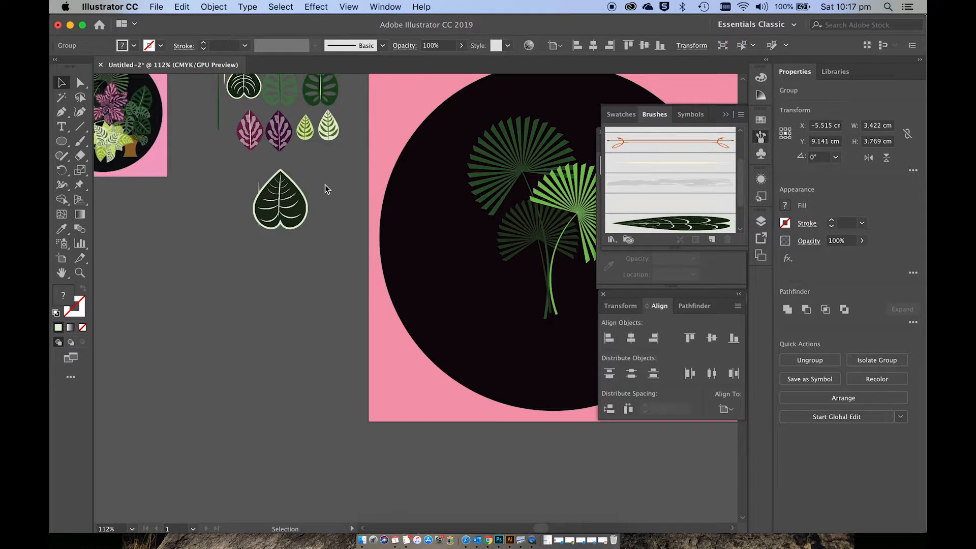
{"action": "scroll", "coordinate": [325, 189], "scroll_direction": "left", "scroll_amount": 3}
{"action": "scroll", "coordinate": [325, 189], "scroll_direction": "right", "scroll_amount": 4}
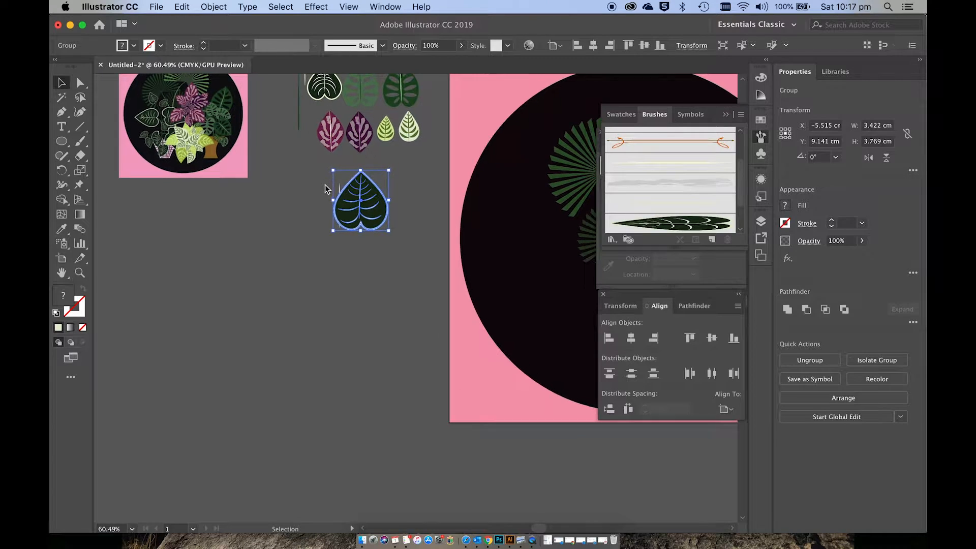
{"action": "scroll", "coordinate": [324, 187], "scroll_direction": "right", "scroll_amount": 6}
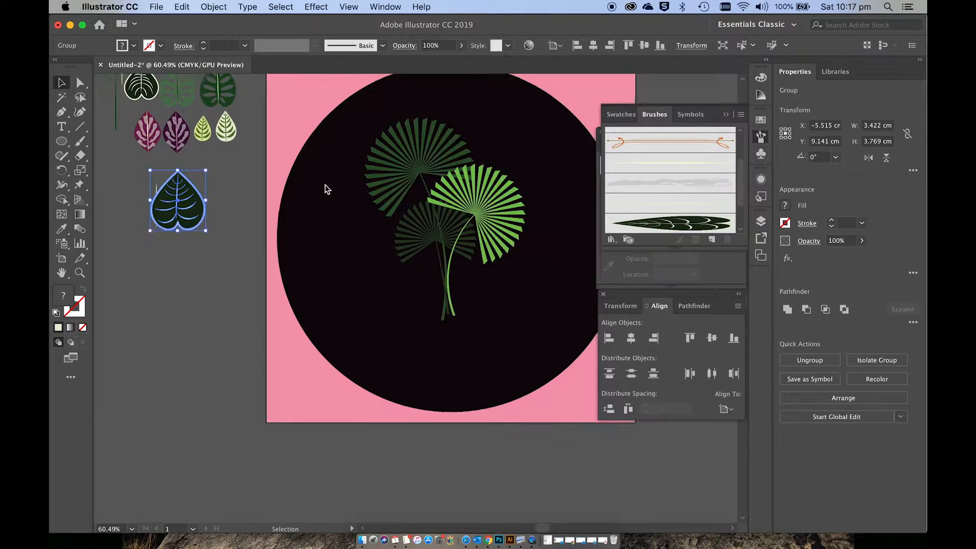
Step: Set the stroke to a muted grey-green, deselect the original leaf, and ready the Paintbrush with the leaf brush
{"action": "left_click", "coordinate": [81, 141]}
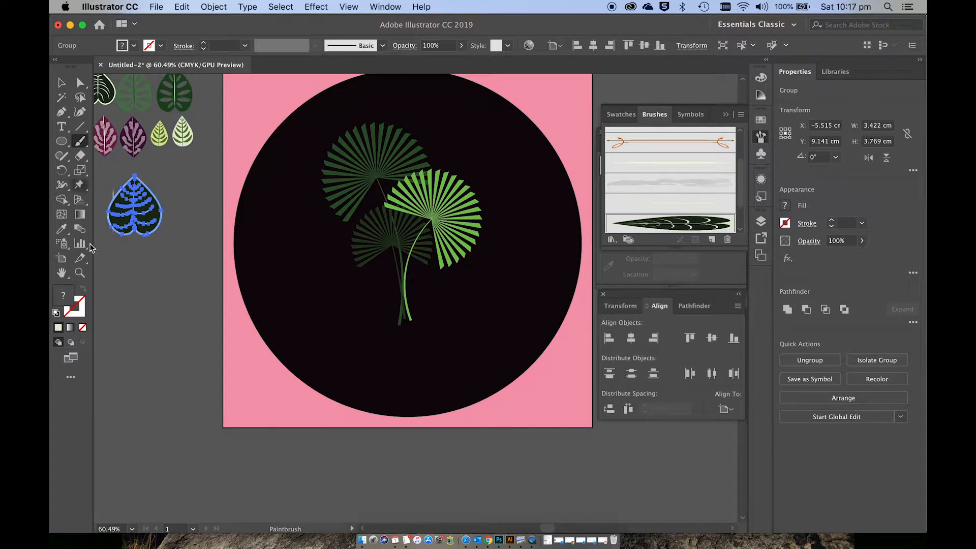
{"action": "double_click", "coordinate": [61, 299]}
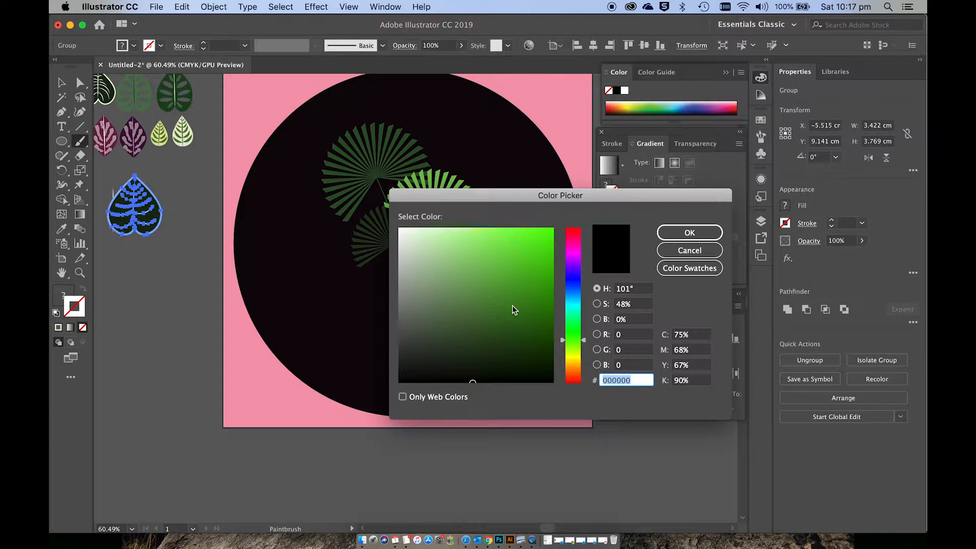
{"action": "left_click", "coordinate": [416, 294]}
{"action": "left_click", "coordinate": [684, 232]}
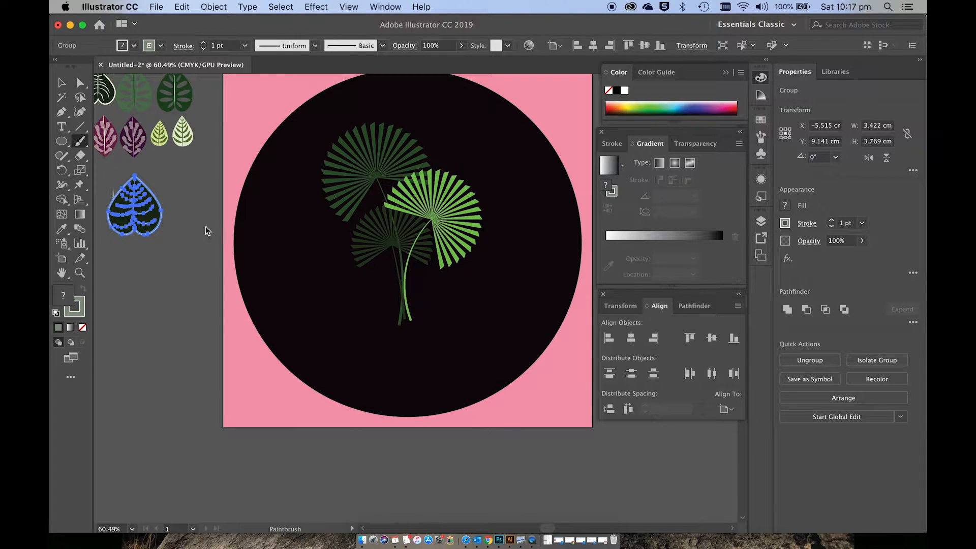
{"action": "key", "text": "v"}
{"action": "left_click", "coordinate": [178, 262]}
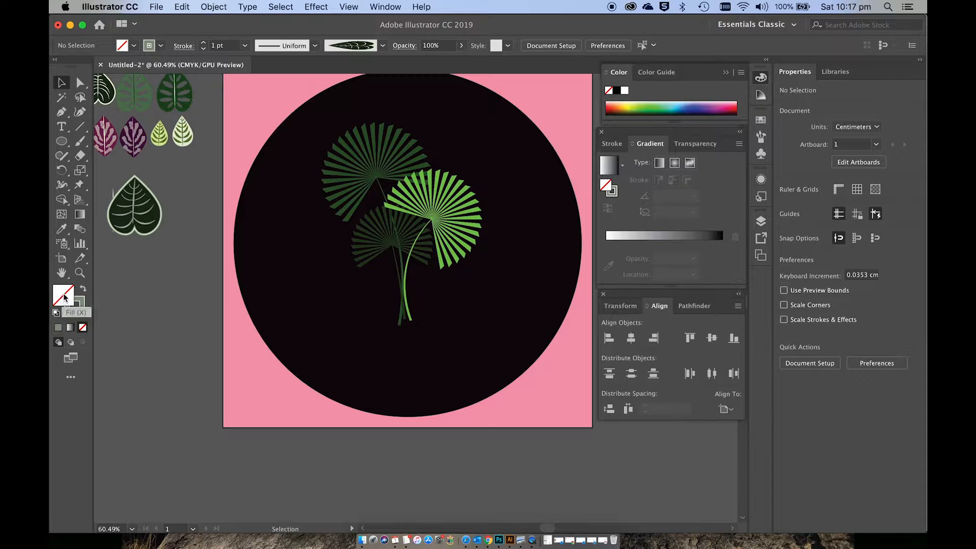
{"action": "left_click", "coordinate": [75, 307]}
{"action": "key", "text": "b"}
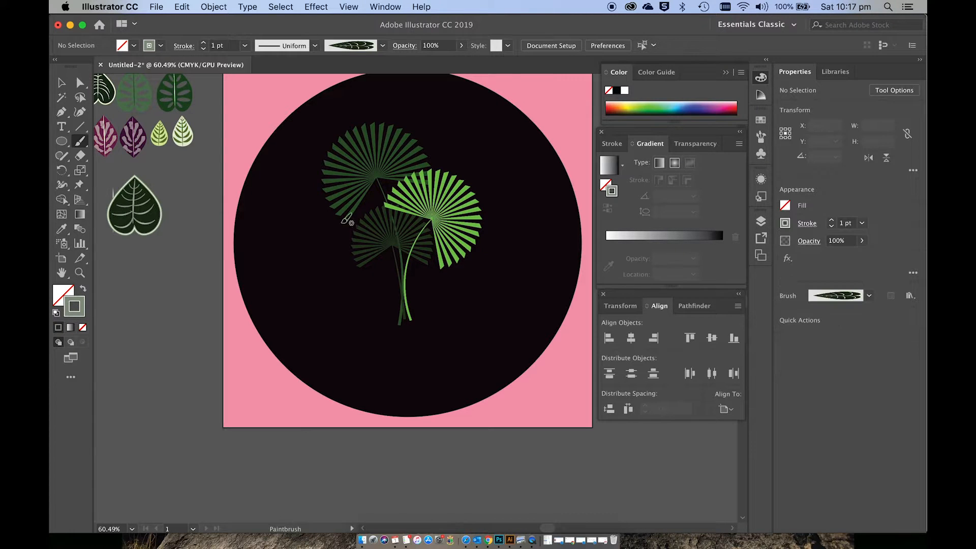
Step: Paint one large heart-shaped leaf left of the palm leaves inside the black circle, with its tip pointing down
{"action": "scroll", "coordinate": [303, 300], "scroll_direction": "up", "scroll_amount": 5}
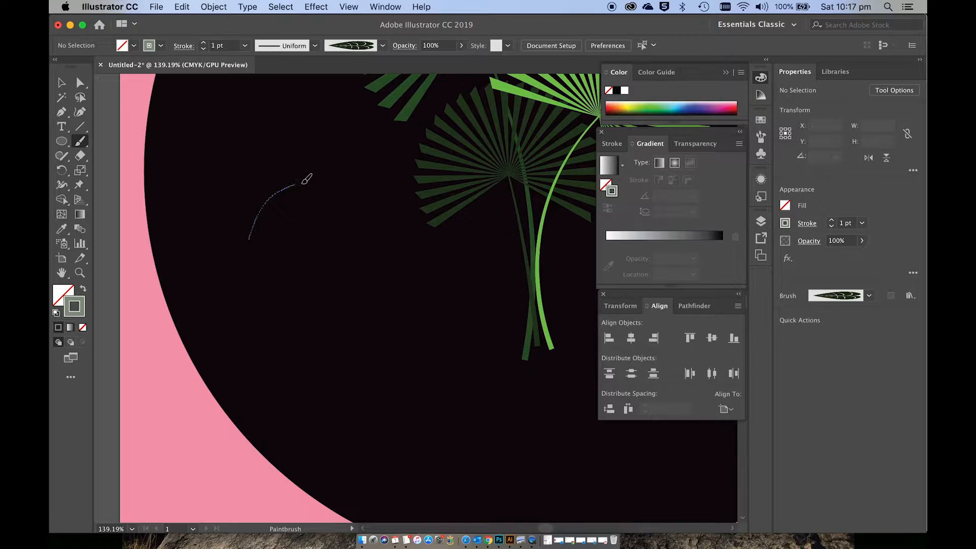
{"action": "left_click_drag", "start_coordinate": [304, 182], "coordinate": [314, 184]}
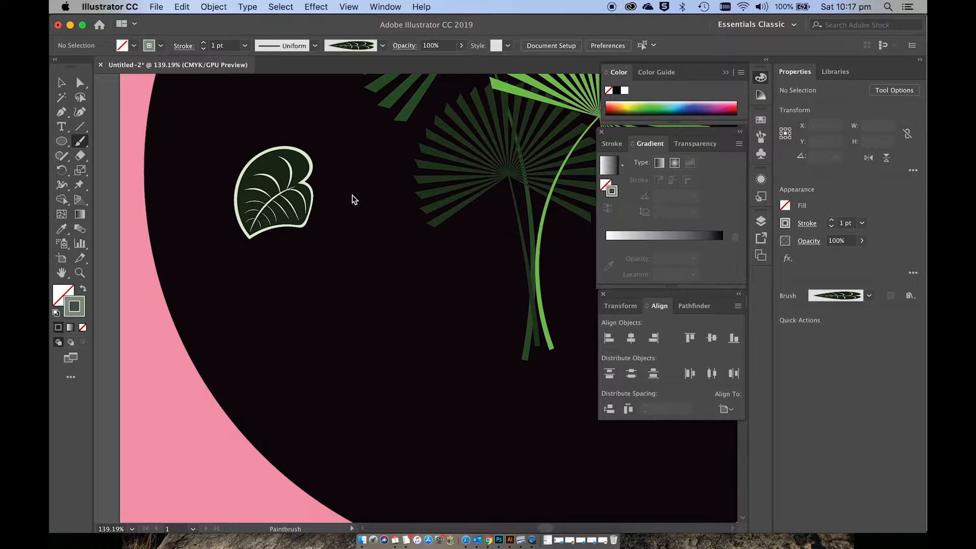
{"action": "key", "text": "super+z"}
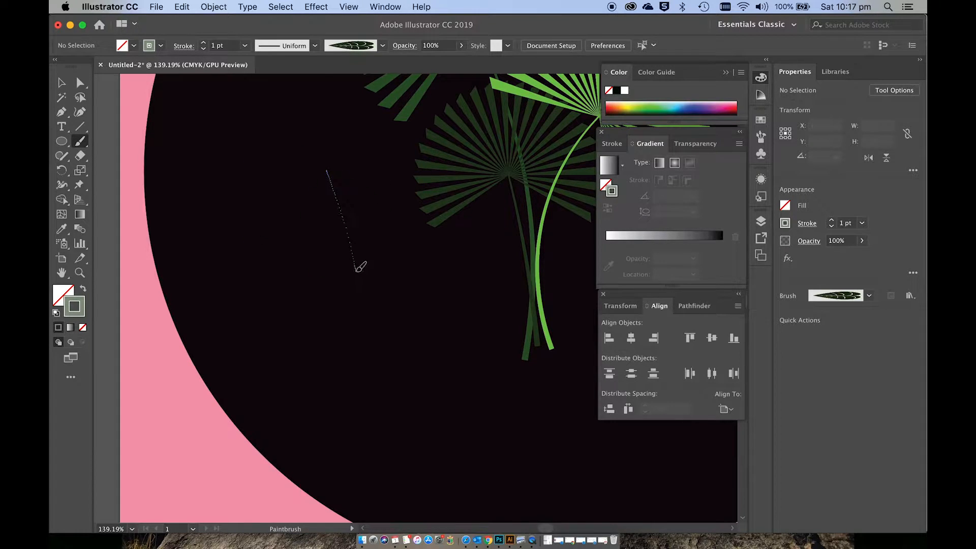
{"action": "mouse_move", "coordinate": [357, 270]}
{"action": "left_mouse_down"}
{"action": "mouse_move", "coordinate": [370, 266]}
{"action": "mouse_move", "coordinate": [340, 187]}
{"action": "left_mouse_up"}
{"action": "key", "text": "super+z"}
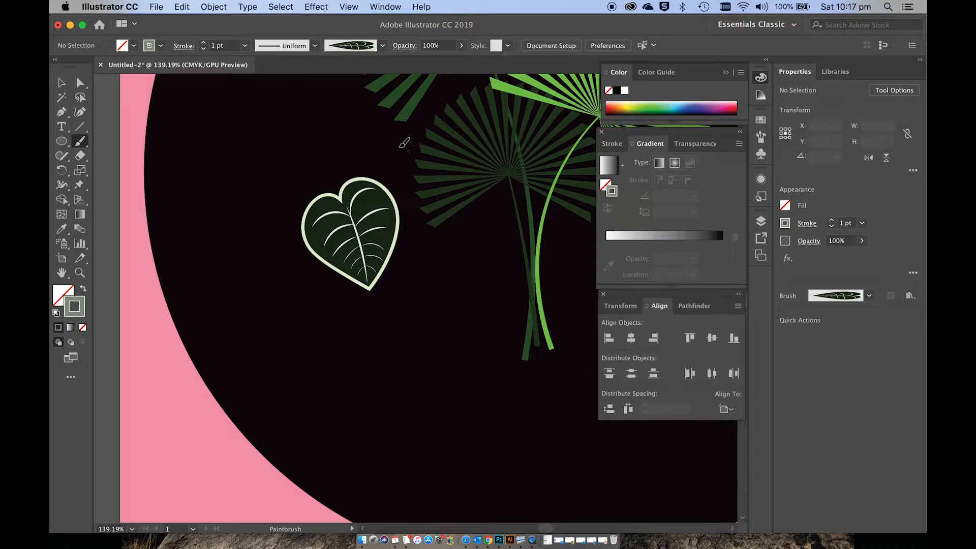
Step: Paint a medium leaf above the large one, a small leaf beside that, and a bigger leaf at the upper left
{"action": "left_click_drag", "start_coordinate": [405, 149], "coordinate": [344, 137]}
{"action": "mouse_move", "coordinate": [295, 94]}
{"action": "left_mouse_down"}
{"action": "mouse_move", "coordinate": [307, 118]}
{"action": "mouse_move", "coordinate": [285, 136]}
{"action": "left_mouse_up"}
{"action": "mouse_move", "coordinate": [230, 239]}
{"action": "left_mouse_down"}
{"action": "mouse_move", "coordinate": [260, 191]}
{"action": "mouse_move", "coordinate": [308, 164]}
{"action": "left_mouse_up"}
{"action": "key", "text": "super+z"}
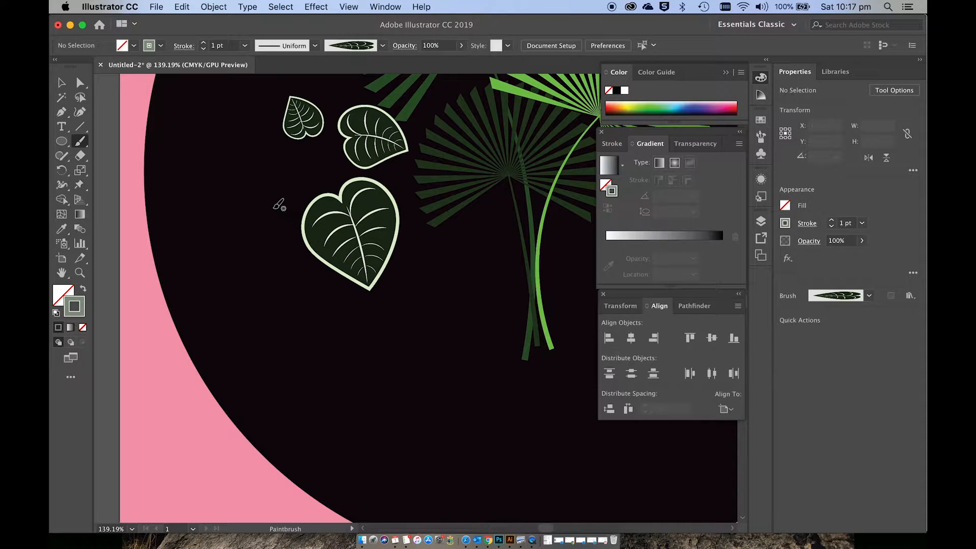
{"action": "left_click_drag", "start_coordinate": [312, 158], "coordinate": [314, 156]}
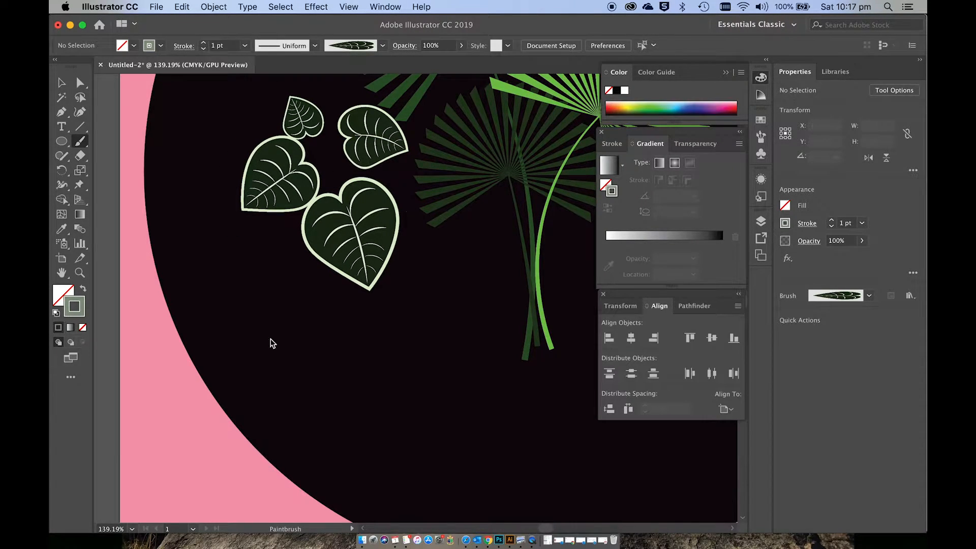
Step: Paint two smaller leaves below the large leaf and a medium leaf overlapping its right side
{"action": "left_click_drag", "start_coordinate": [283, 319], "coordinate": [284, 246]}
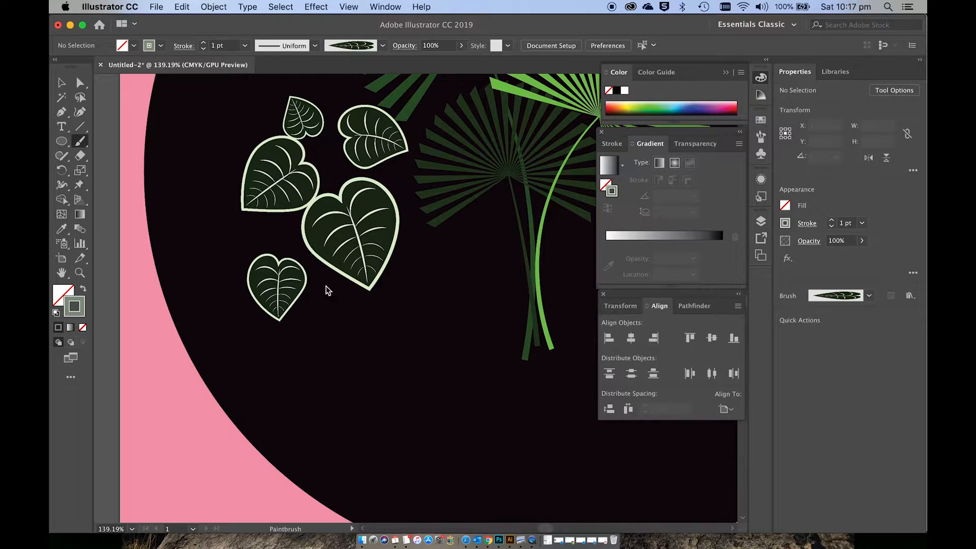
{"action": "left_click_drag", "start_coordinate": [324, 278], "coordinate": [326, 277]}
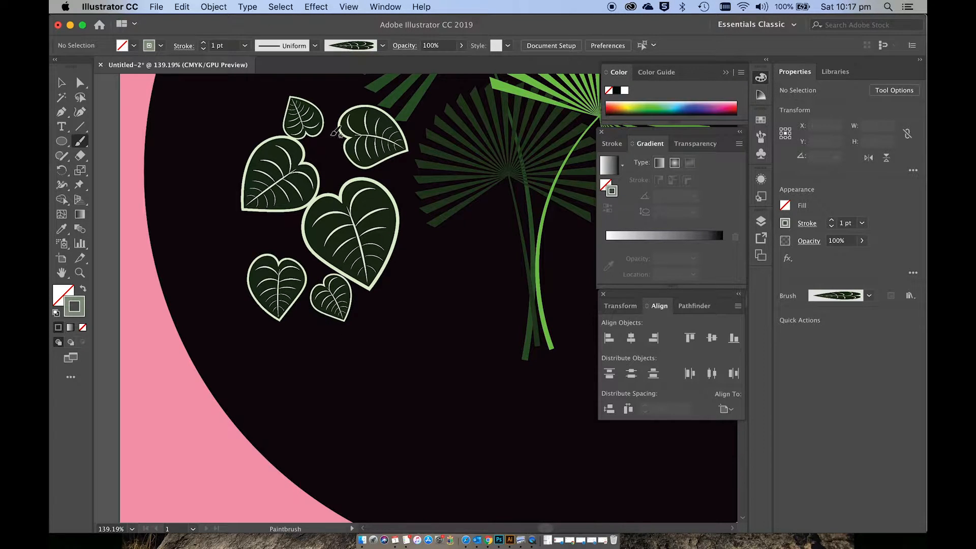
{"action": "mouse_move", "coordinate": [424, 226]}
{"action": "left_mouse_down"}
{"action": "mouse_move", "coordinate": [419, 220]}
{"action": "mouse_move", "coordinate": [441, 258]}
{"action": "left_mouse_up"}
{"action": "key", "text": "super+z"}
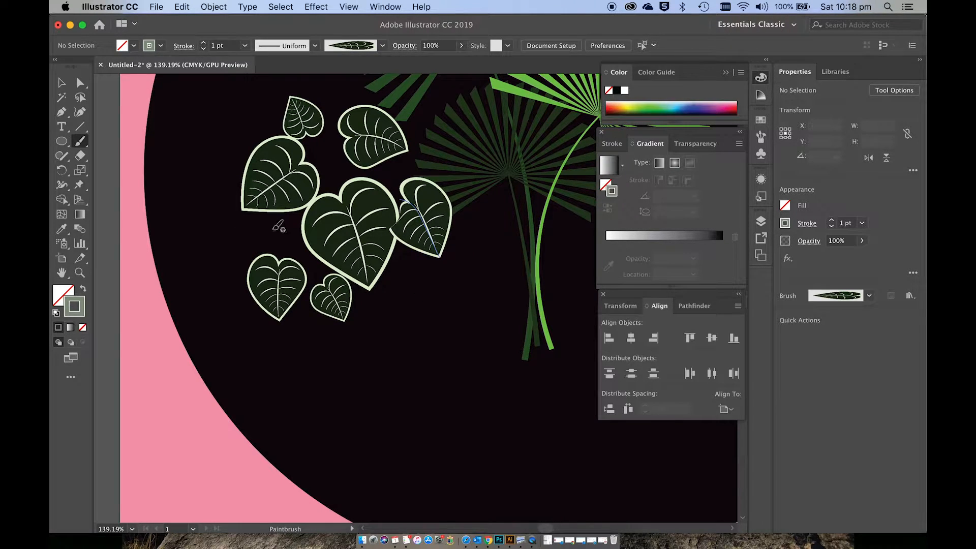
Step: Fill the gaps left of and above the large leaf with two small leaves
{"action": "left_click_drag", "start_coordinate": [294, 217], "coordinate": [298, 213]}
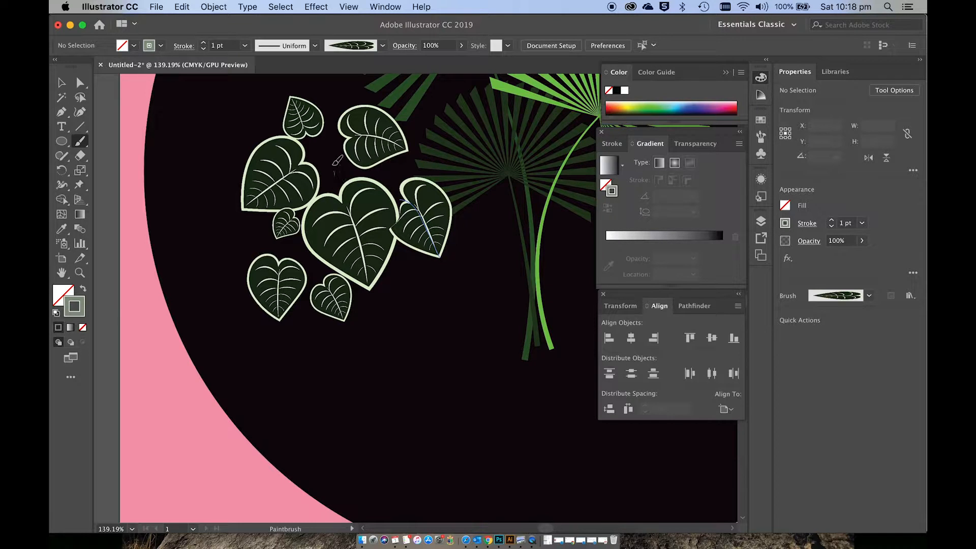
{"action": "left_click_drag", "start_coordinate": [333, 139], "coordinate": [333, 137]}
{"action": "key", "text": "super+z"}
{"action": "left_click_drag", "start_coordinate": [334, 157], "coordinate": [347, 180]}
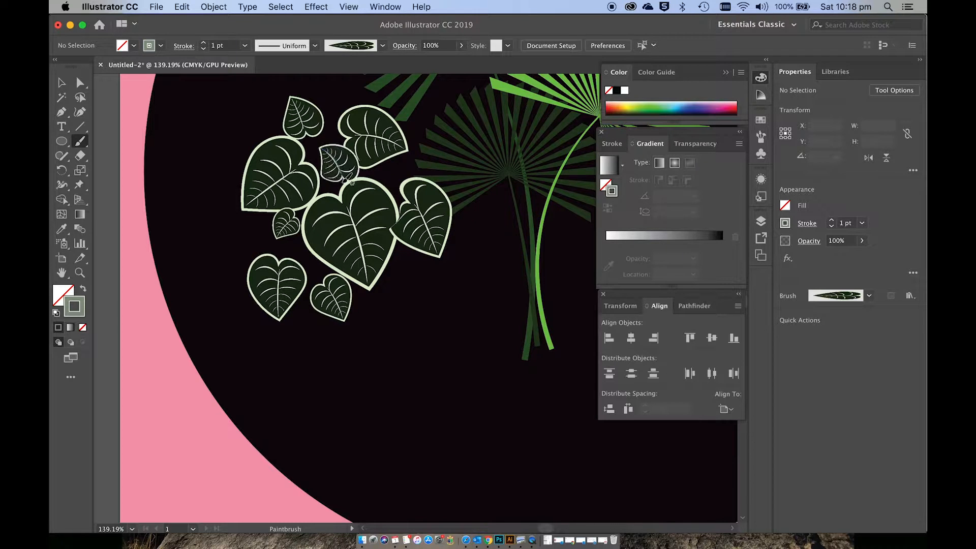
Step: Paint one small leaf just below the large leaf's tip on the right and another at the top of the cluster
{"action": "scroll", "coordinate": [398, 244], "scroll_direction": "down", "scroll_amount": 1}
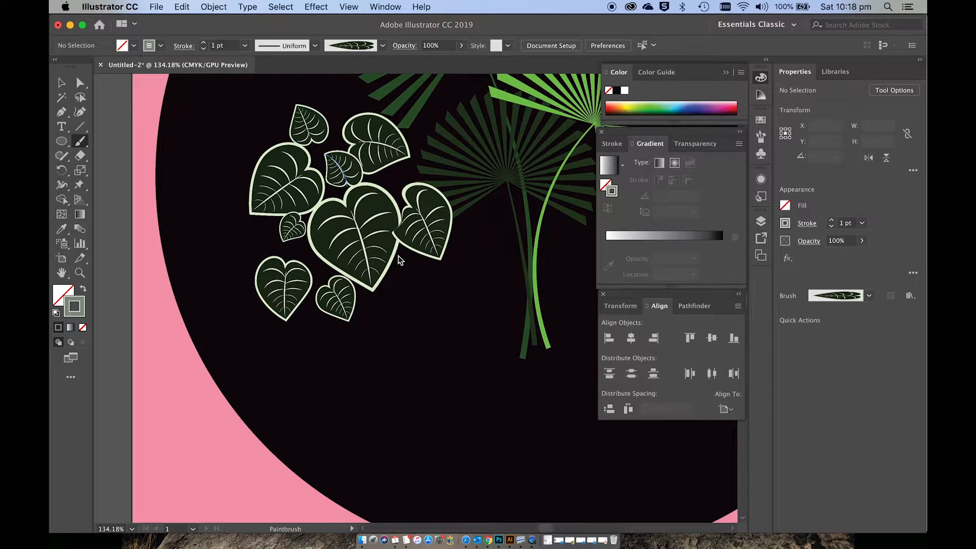
{"action": "scroll", "coordinate": [398, 256], "scroll_direction": "left", "scroll_amount": 4}
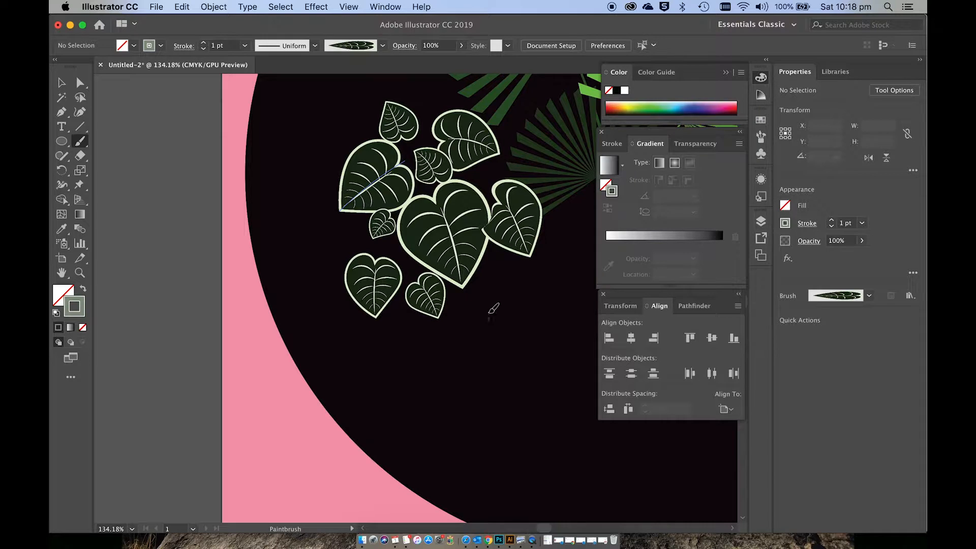
{"action": "scroll", "coordinate": [518, 304], "scroll_direction": "down", "scroll_amount": 1}
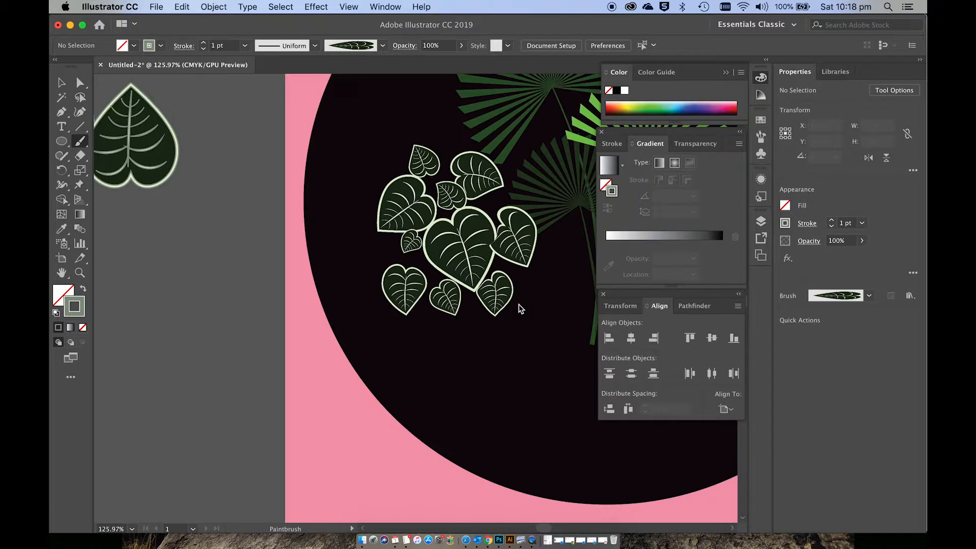
{"action": "scroll", "coordinate": [518, 304], "scroll_direction": "down", "scroll_amount": 5}
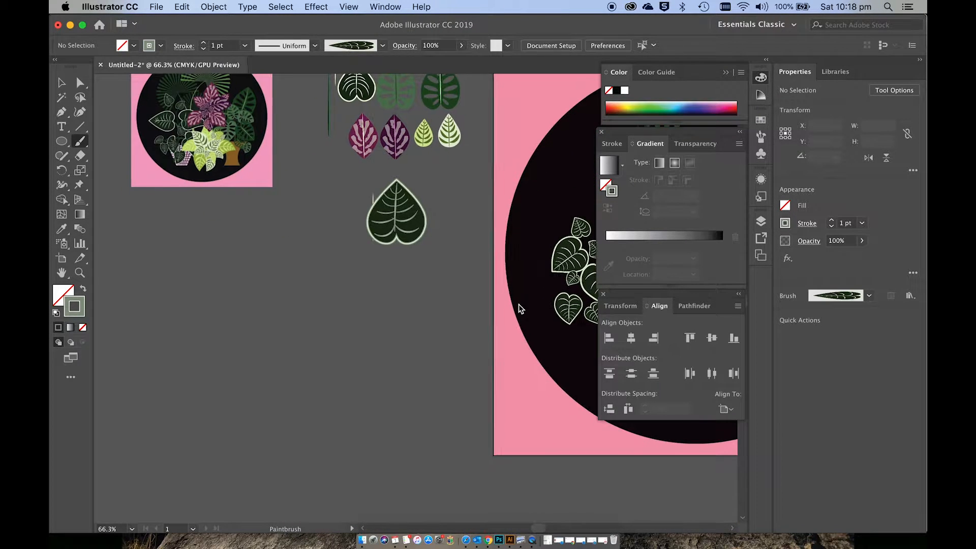
{"action": "scroll", "coordinate": [519, 304], "scroll_direction": "up", "scroll_amount": 1}
{"action": "scroll", "coordinate": [519, 304], "scroll_direction": "right", "scroll_amount": 3}
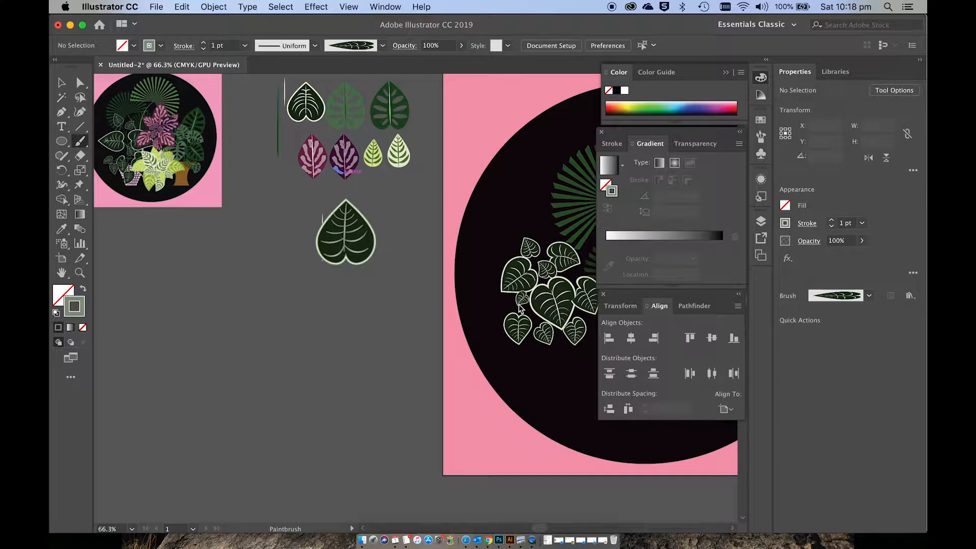
{"action": "scroll", "coordinate": [520, 308], "scroll_direction": "up", "scroll_amount": 1}
{"action": "scroll", "coordinate": [520, 308], "scroll_direction": "right", "scroll_amount": 5}
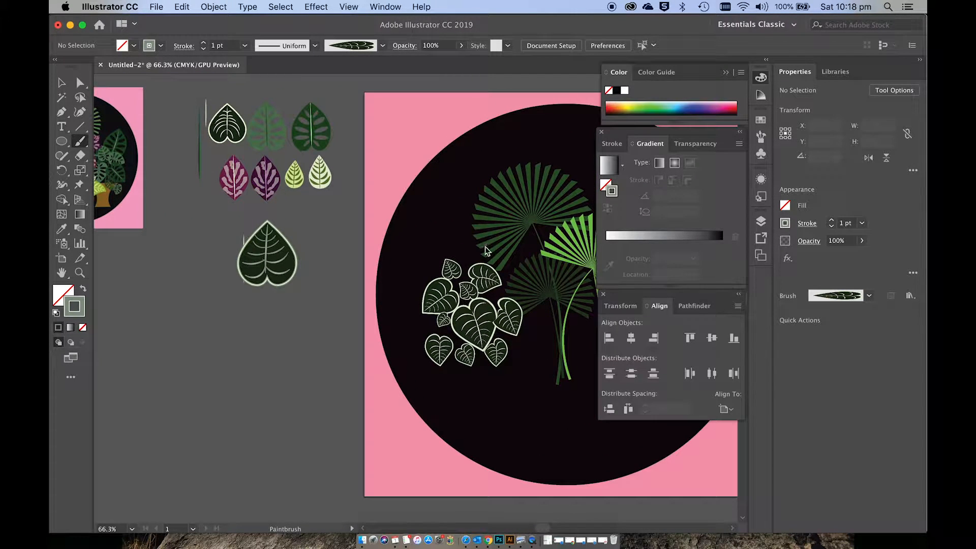
{"action": "left_click", "coordinate": [479, 254]}
{"action": "scroll", "coordinate": [491, 273], "scroll_direction": "up", "scroll_amount": 5}
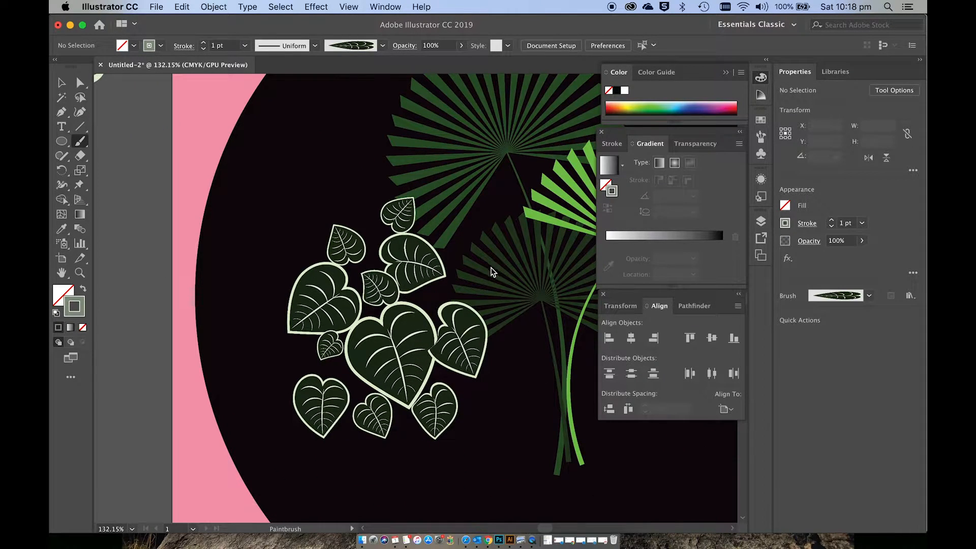
Step: Select the painted heart-shaped leaves in the cluster and expand their appearance
{"action": "scroll", "coordinate": [434, 267], "scroll_direction": "down", "scroll_amount": 1}
{"action": "scroll", "coordinate": [433, 267], "scroll_direction": "left", "scroll_amount": 2}
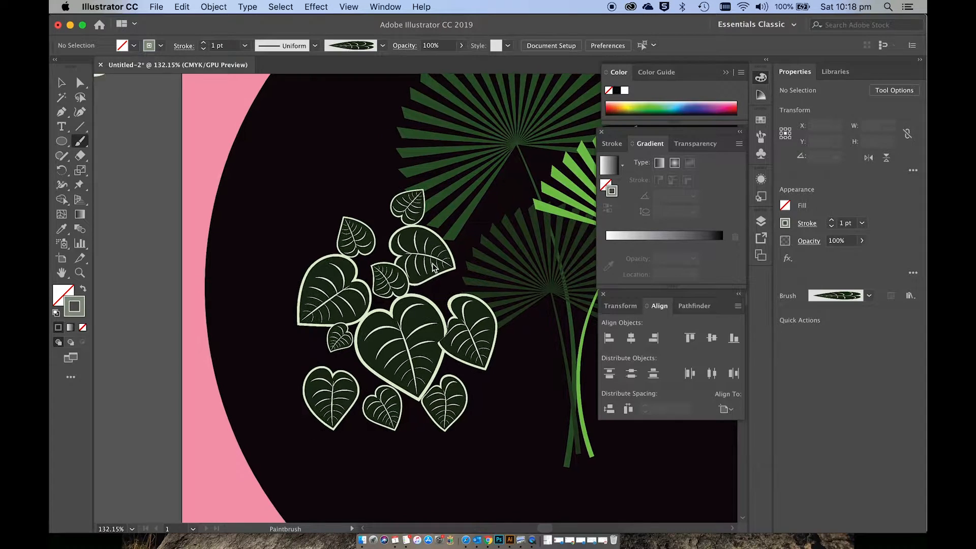
{"action": "key", "text": "v"}
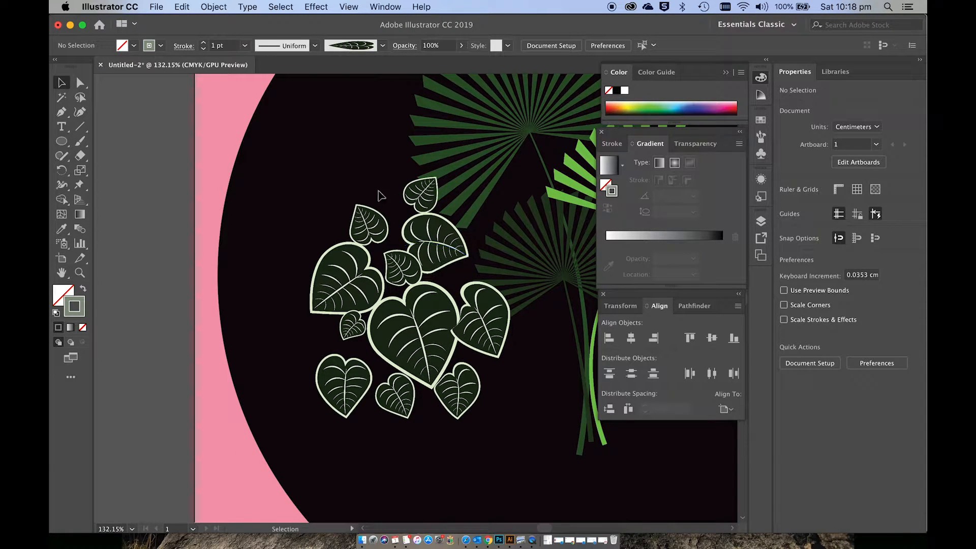
{"action": "left_click", "coordinate": [374, 226]}
{"action": "left_click", "coordinate": [421, 196], "text": "shift"}
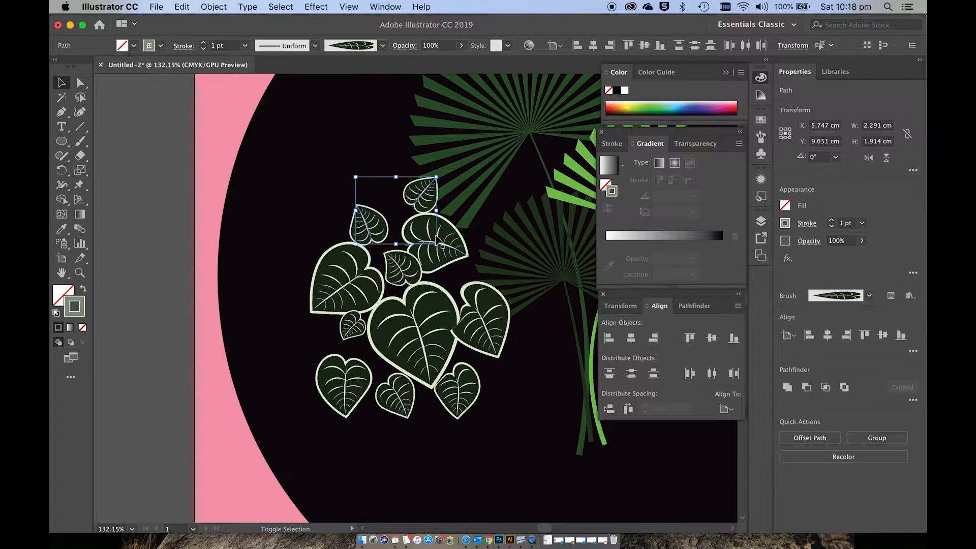
{"action": "left_click", "coordinate": [438, 243], "text": "shift"}
{"action": "left_click", "coordinate": [406, 277], "text": "shift"}
{"action": "left_click", "coordinate": [362, 280], "text": "shift"}
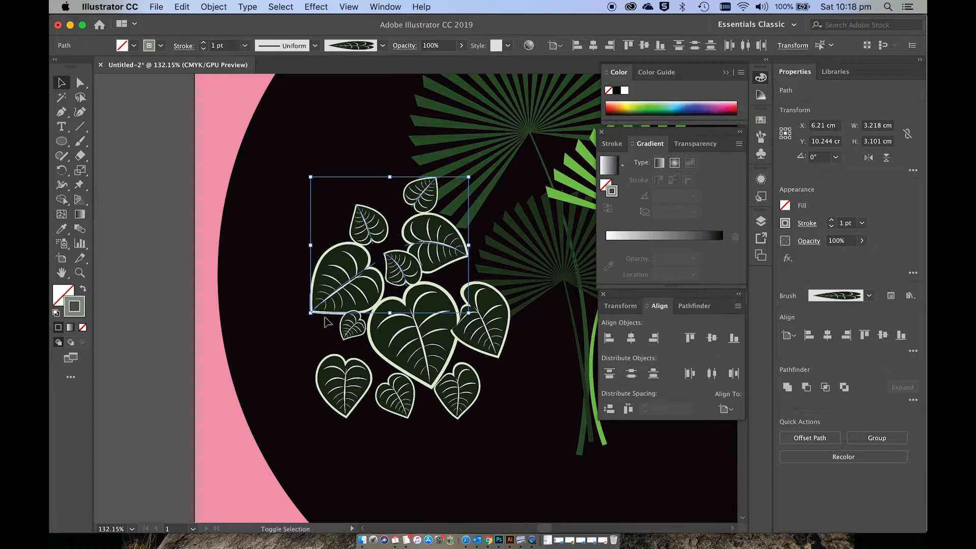
{"action": "left_click", "coordinate": [351, 329], "text": "shift"}
{"action": "left_click", "coordinate": [343, 401], "text": "shift"}
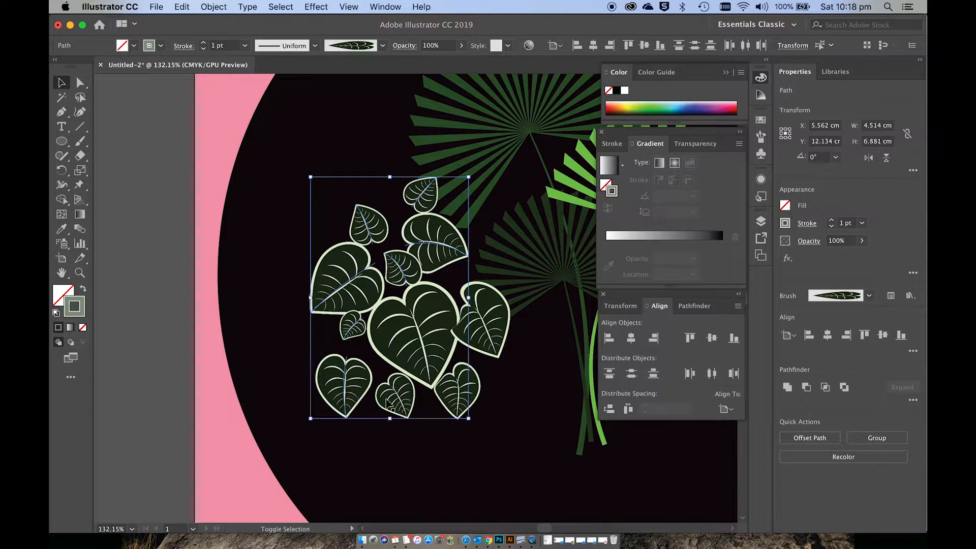
{"action": "left_click", "coordinate": [403, 399], "text": "shift"}
{"action": "left_click", "coordinate": [432, 336], "text": "shift"}
{"action": "left_click", "coordinate": [469, 332], "text": "shift"}
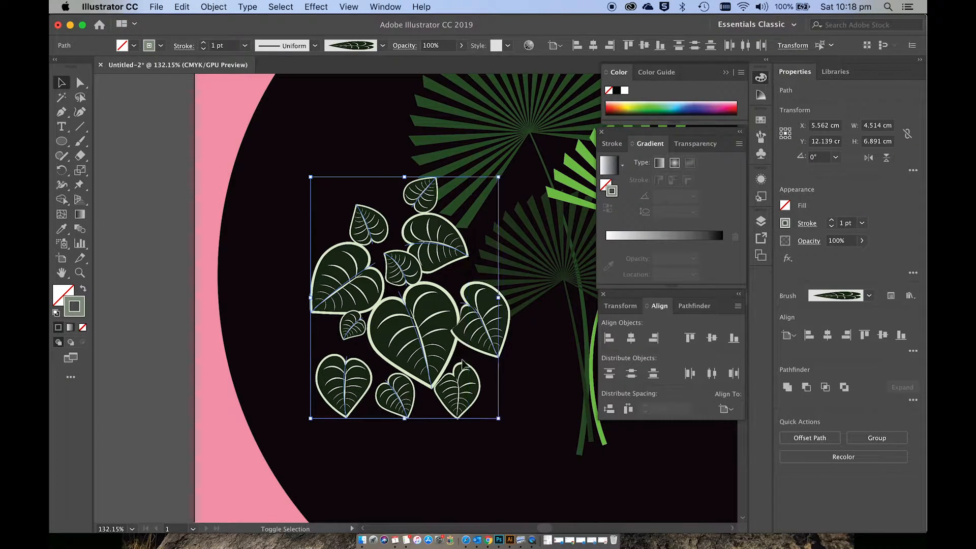
{"action": "left_click", "coordinate": [214, 7]}
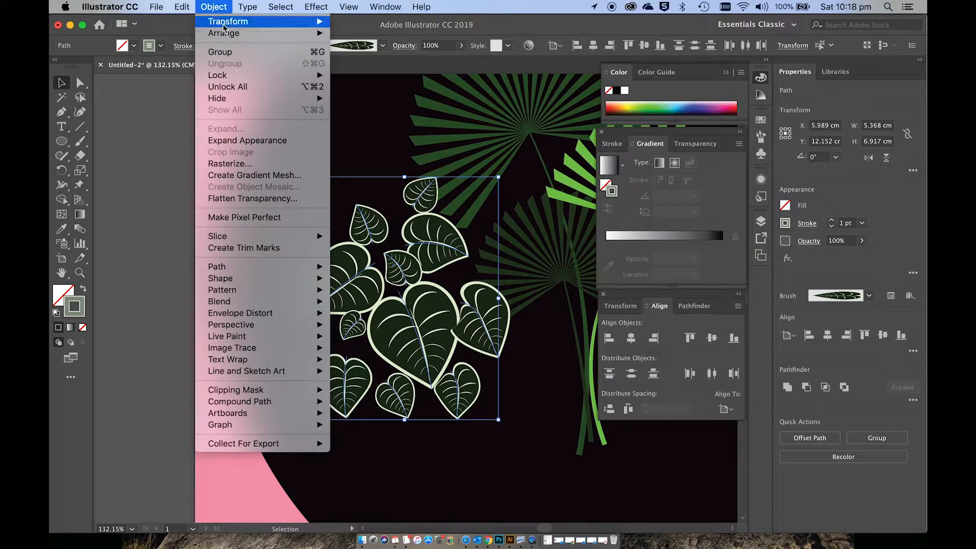
{"action": "left_click", "coordinate": [234, 144]}
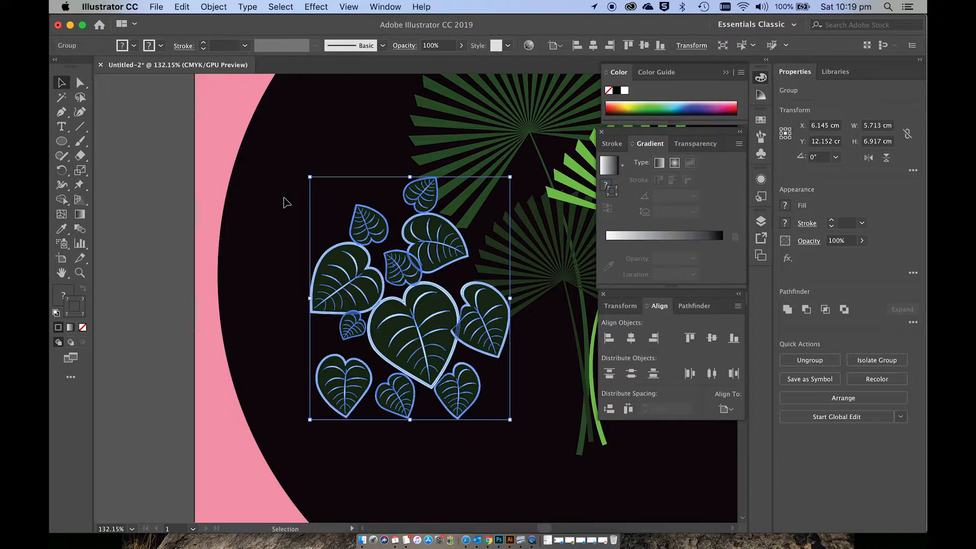
{"action": "left_click", "coordinate": [542, 432]}
Step: Draw a very narrow vertical ellipse about 0.19 cm wide and 8.6 cm high on the empty canvas beside the artboard
{"action": "scroll", "coordinate": [542, 431], "scroll_direction": "left", "scroll_amount": 5}
{"action": "scroll", "coordinate": [542, 432], "scroll_direction": "down", "scroll_amount": 2}
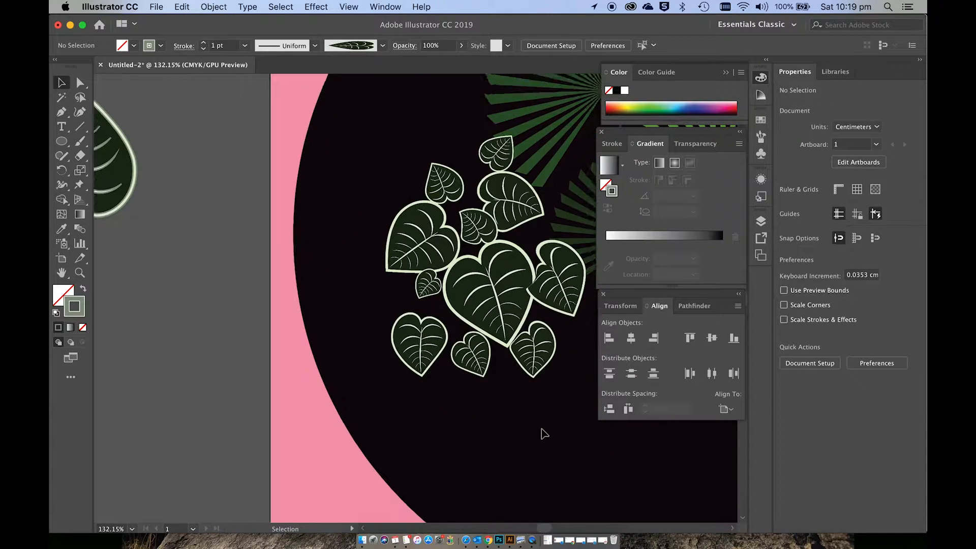
{"action": "scroll", "coordinate": [543, 432], "scroll_direction": "left", "scroll_amount": 6}
{"action": "scroll", "coordinate": [543, 432], "scroll_direction": "down", "scroll_amount": 1}
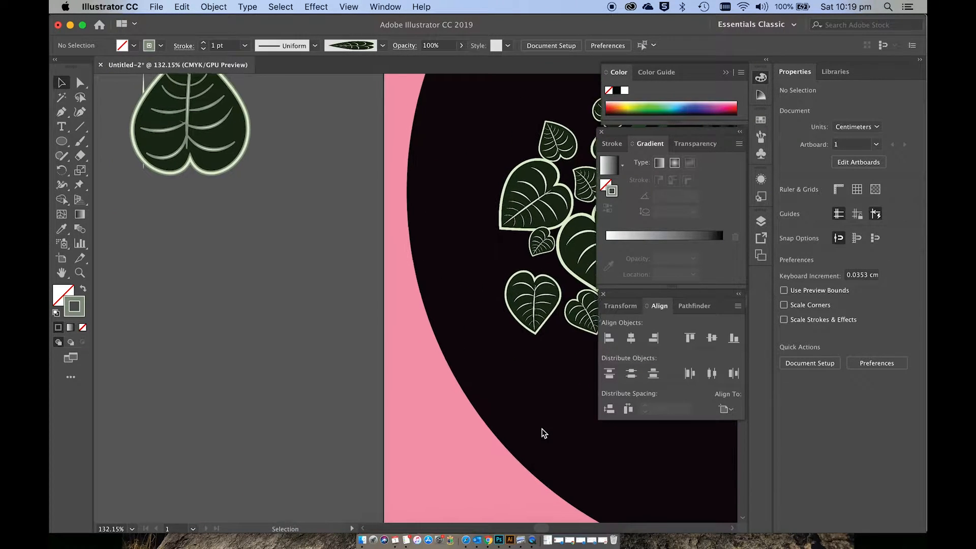
{"action": "left_click", "coordinate": [62, 141]}
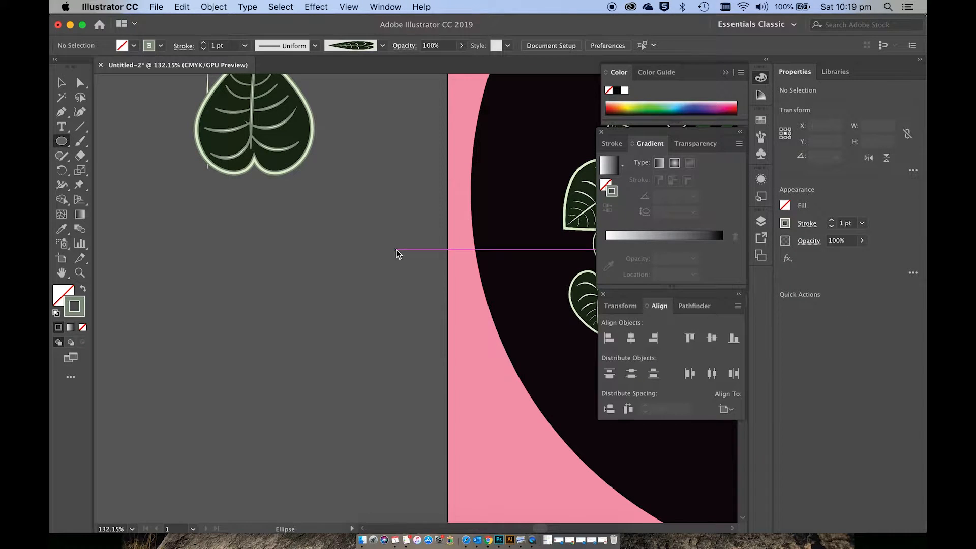
{"action": "left_click_drag", "start_coordinate": [346, 196], "coordinate": [350, 495]}
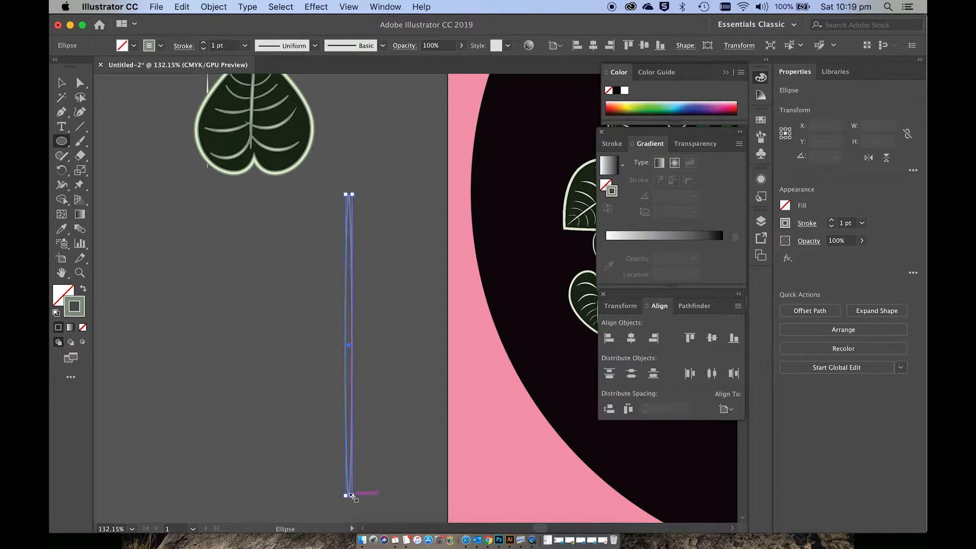
Step: Give the narrow ellipse a dark green 203A14 fill with no stroke
{"action": "left_click", "coordinate": [84, 289]}
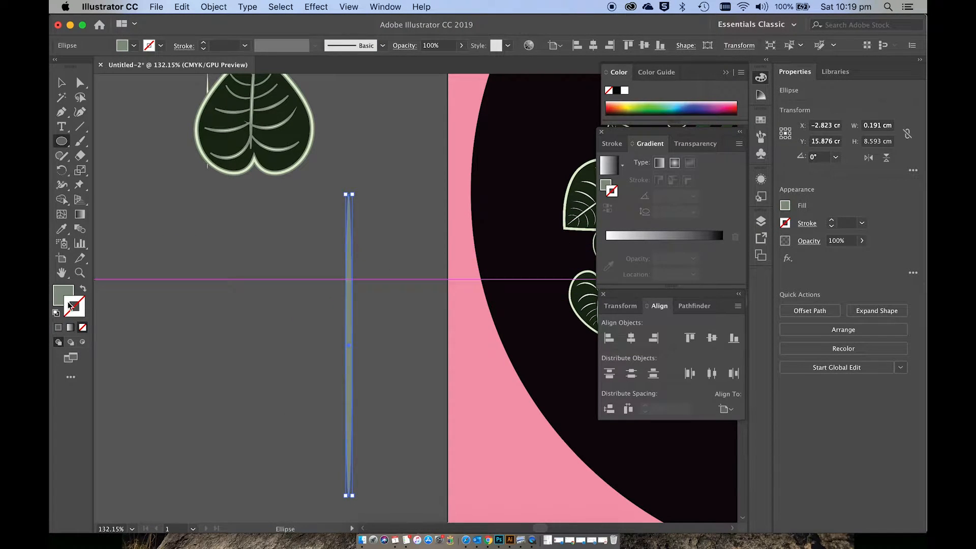
{"action": "double_click", "coordinate": [63, 297]}
{"action": "type", "text": "203A14"}
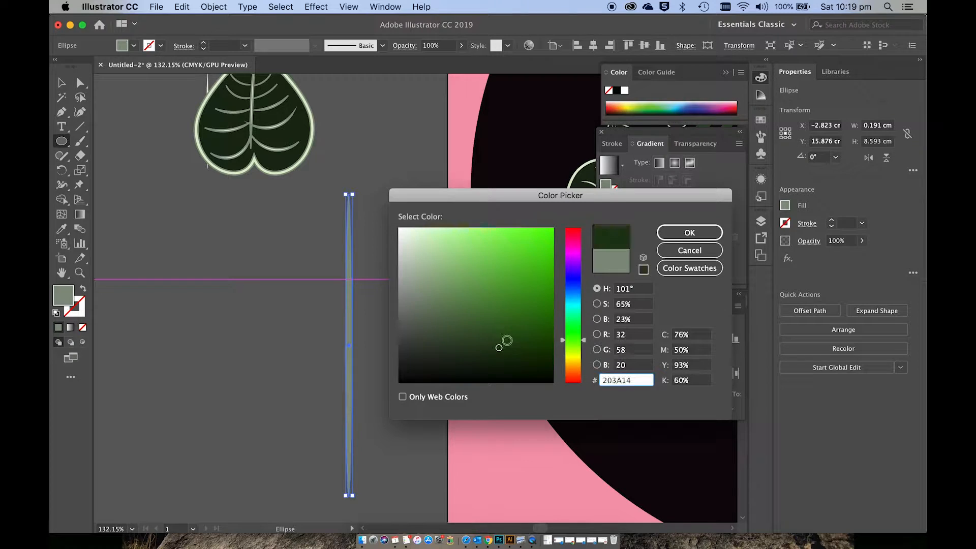
{"action": "key", "text": "Return"}
{"action": "key", "text": "v"}
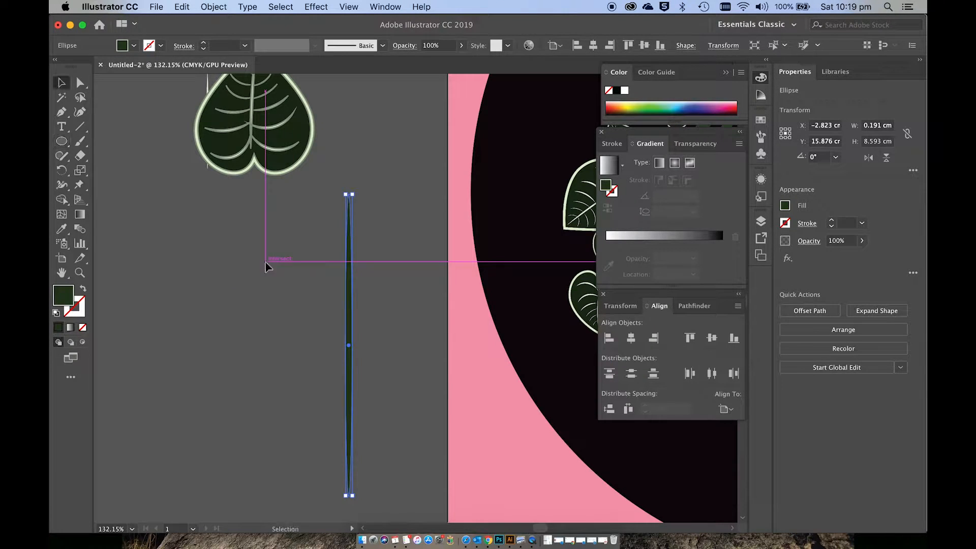
{"action": "left_click", "coordinate": [266, 263]}
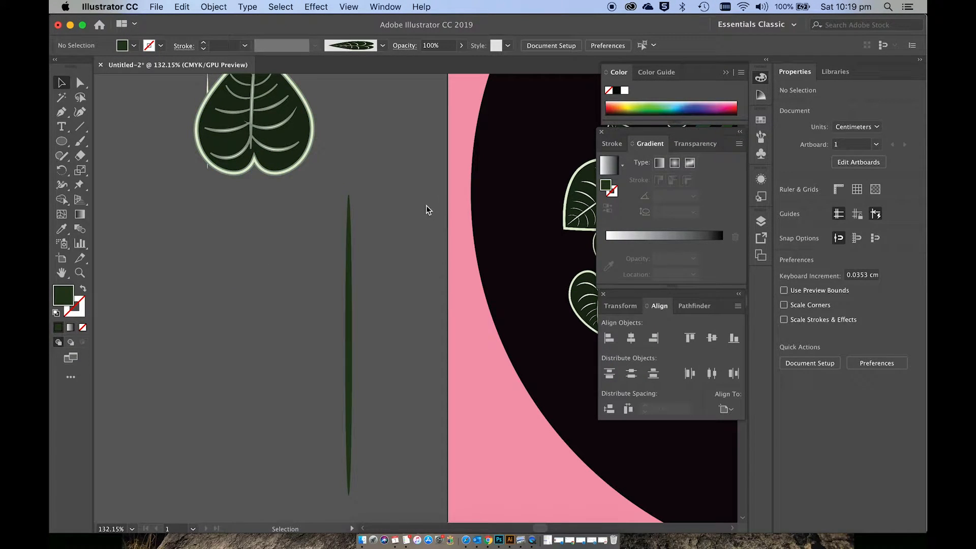
Step: Convert the narrow ellipse's top anchor point to a sharp corner
{"action": "key", "text": "a"}
{"action": "left_click", "coordinate": [348, 195]}
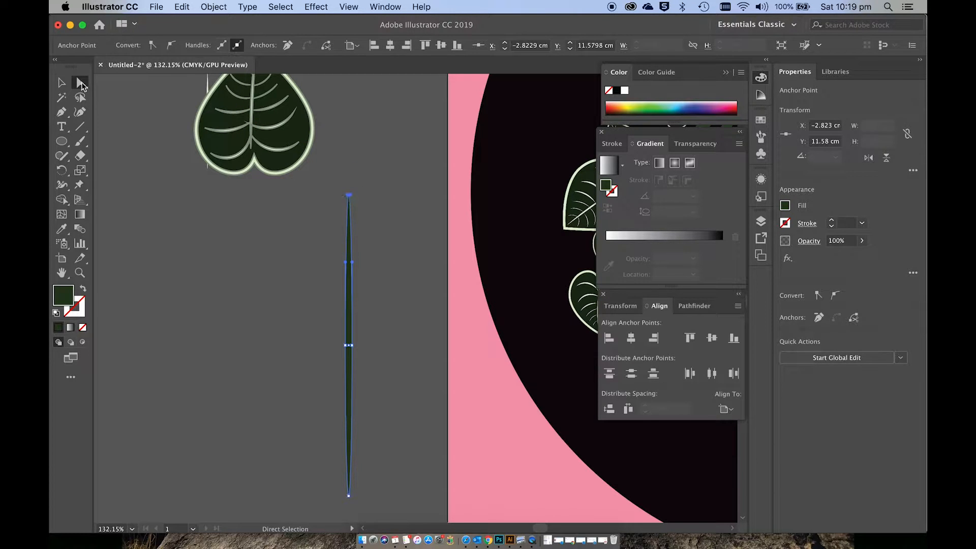
{"action": "left_click", "coordinate": [152, 45]}
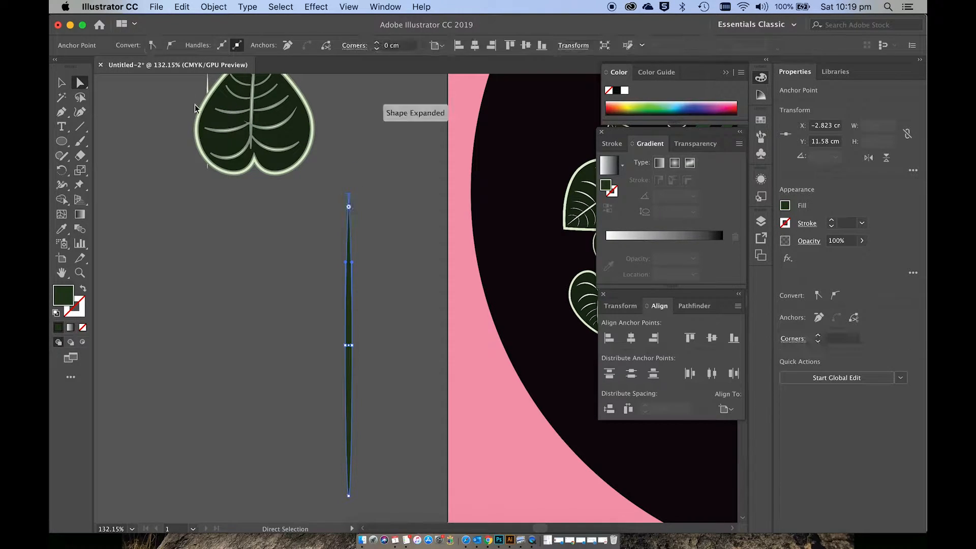
Step: Move the ellipse's bottom anchor point up to shorten the blade shape to about 6.86 cm
{"action": "scroll", "coordinate": [305, 338], "scroll_direction": "down", "scroll_amount": 3}
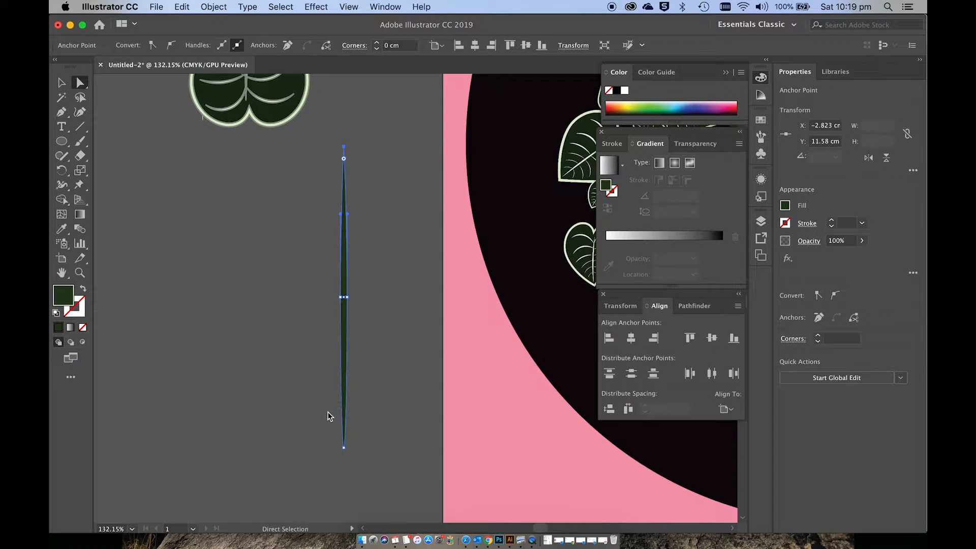
{"action": "left_click", "coordinate": [347, 449]}
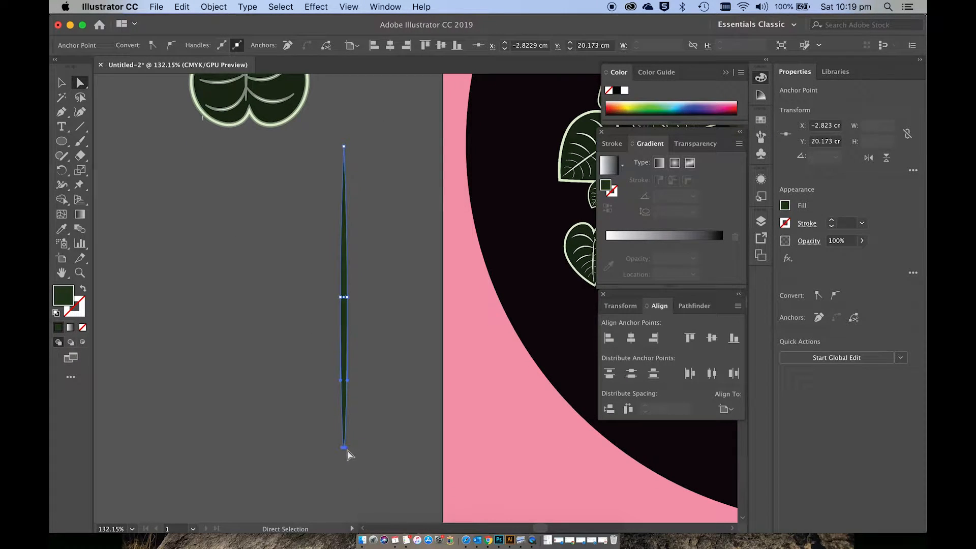
{"action": "scroll", "coordinate": [348, 453], "scroll_direction": "up", "scroll_amount": 5}
{"action": "left_click_drag", "start_coordinate": [338, 460], "coordinate": [338, 273]}
{"action": "left_click", "coordinate": [380, 279]}
{"action": "scroll", "coordinate": [372, 304], "scroll_direction": "down", "scroll_amount": 5}
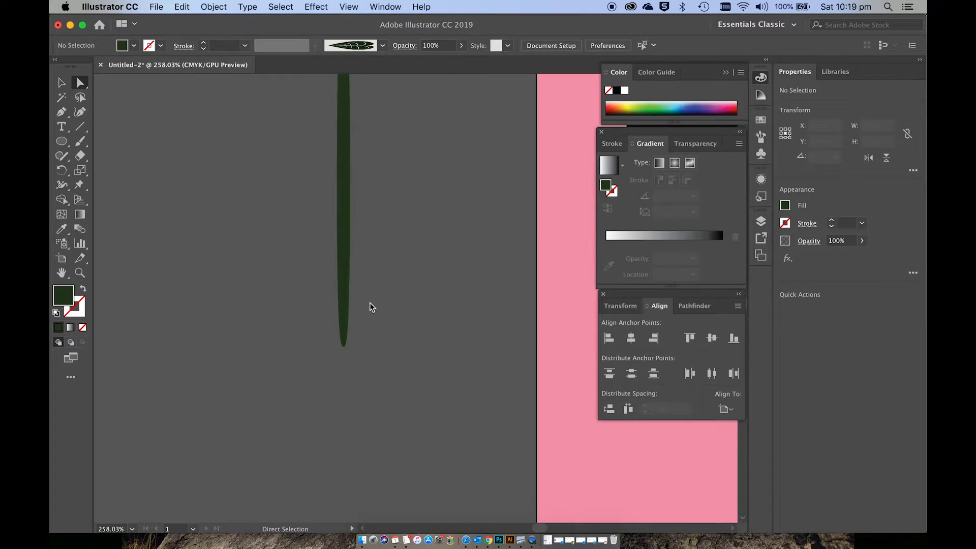
Step: Move the blade's two side anchor points slightly down so its widest part sits closer to the base
{"action": "scroll", "coordinate": [371, 306], "scroll_direction": "up", "scroll_amount": 3}
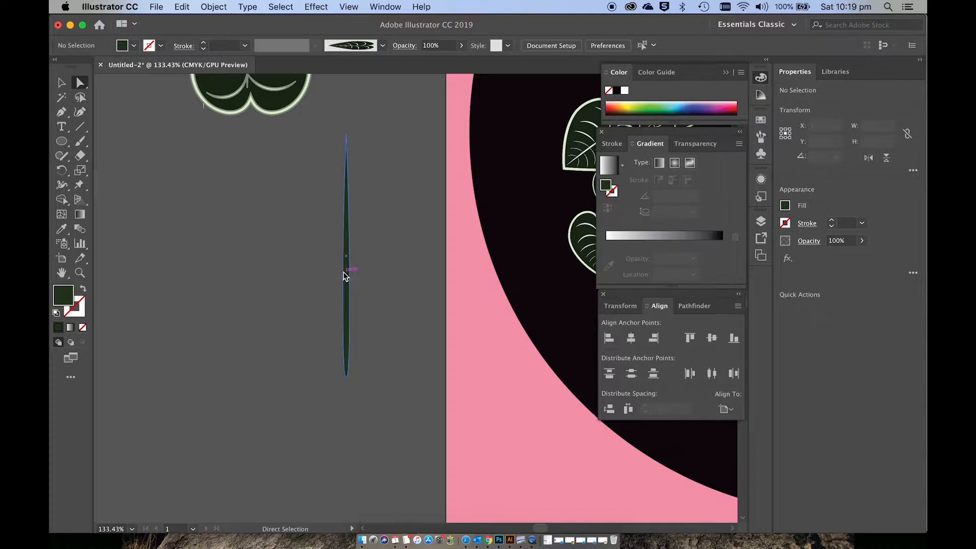
{"action": "left_click_drag", "start_coordinate": [344, 275], "coordinate": [338, 257]}
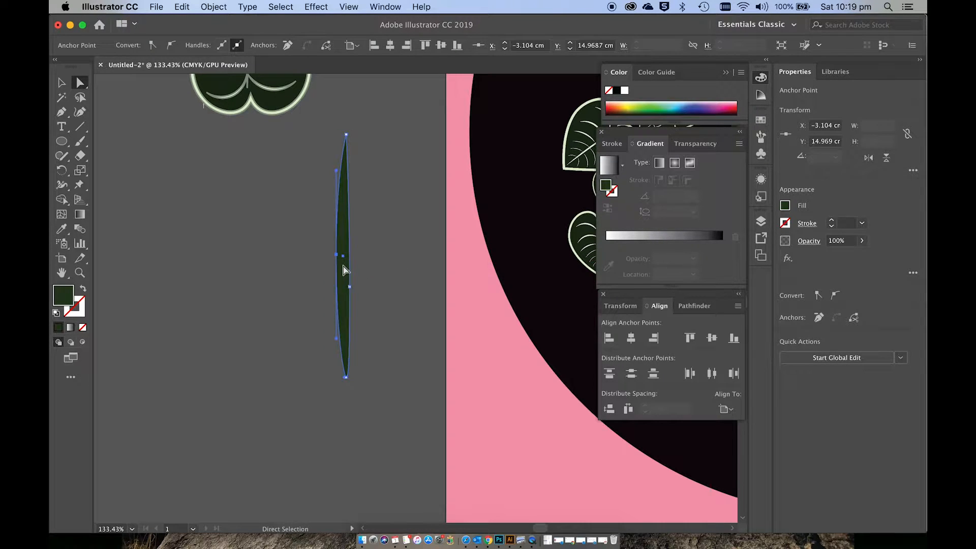
{"action": "key", "text": "ctrl+z"}
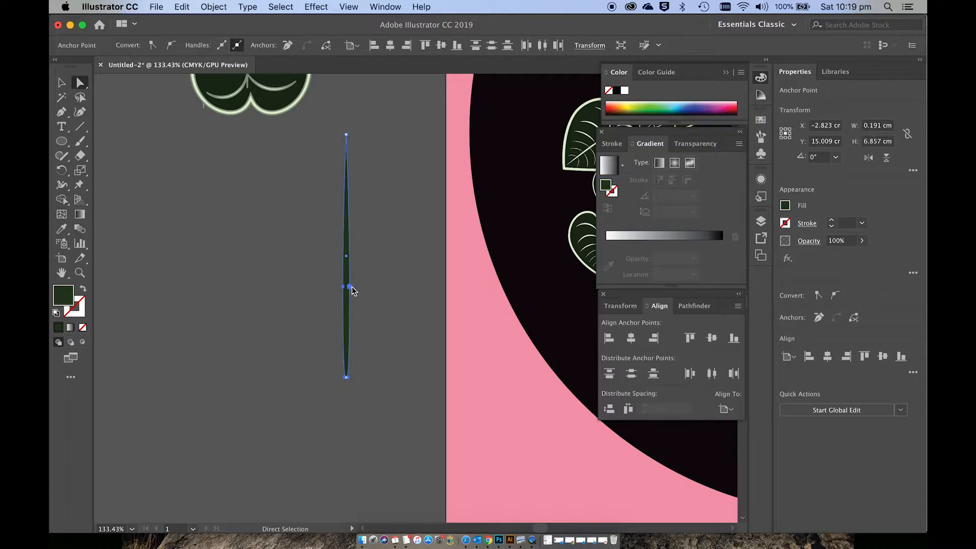
{"action": "left_click_drag", "start_coordinate": [353, 291], "coordinate": [349, 305]}
{"action": "left_click", "coordinate": [380, 306]}
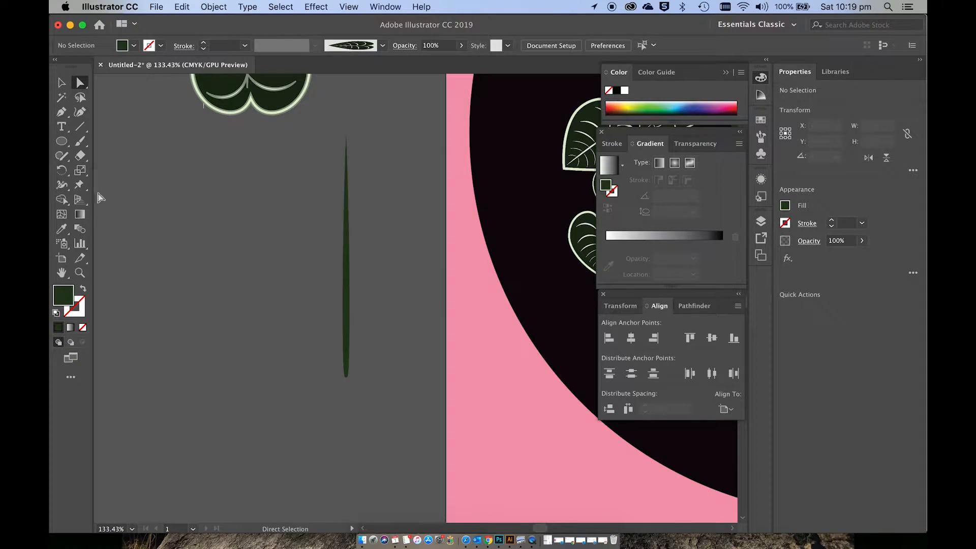
Step: Draw a rectangle about 0.72 by 7.94 cm covering the right half of the blade from its centre line
{"action": "left_click_drag", "start_coordinate": [62, 141], "coordinate": [97, 146]}
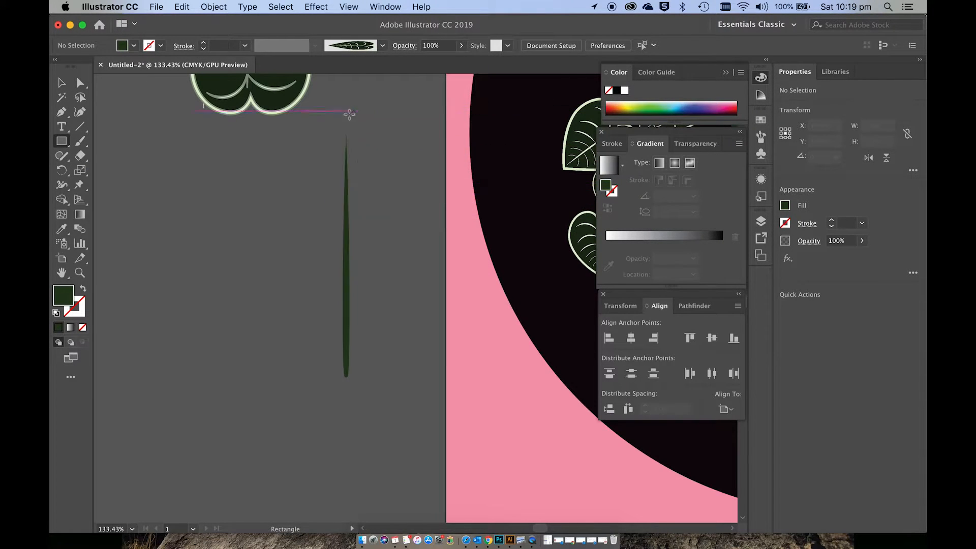
{"action": "left_click_drag", "start_coordinate": [346, 115], "coordinate": [372, 396]}
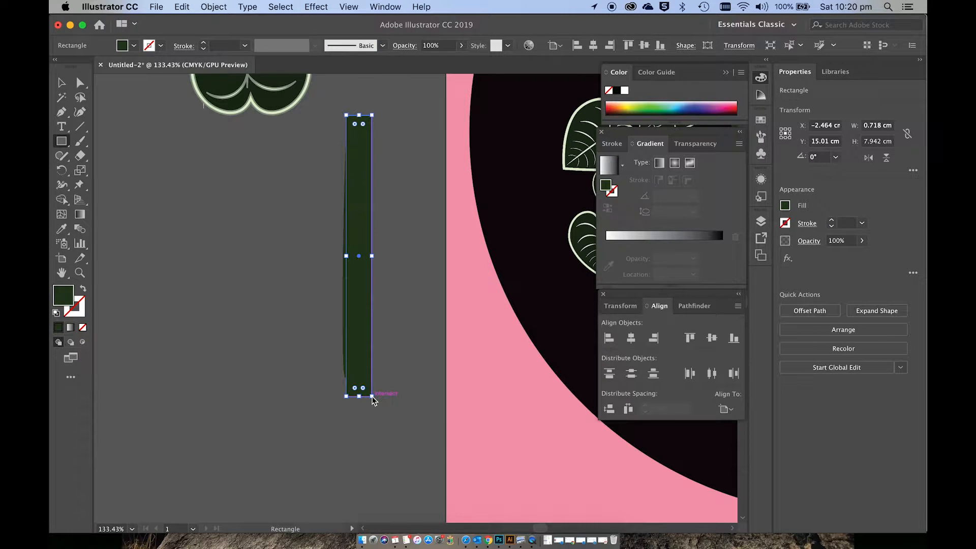
{"action": "key", "text": "v"}
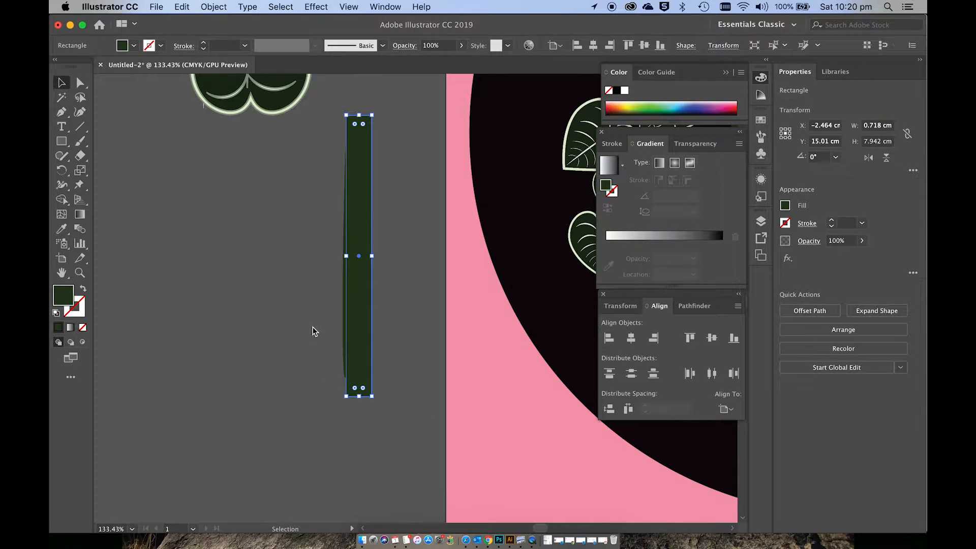
Step: Select the blade and rectangle and separate the blade's overlapping right half with the Shape Builder
{"action": "left_click_drag", "start_coordinate": [312, 326], "coordinate": [387, 371]}
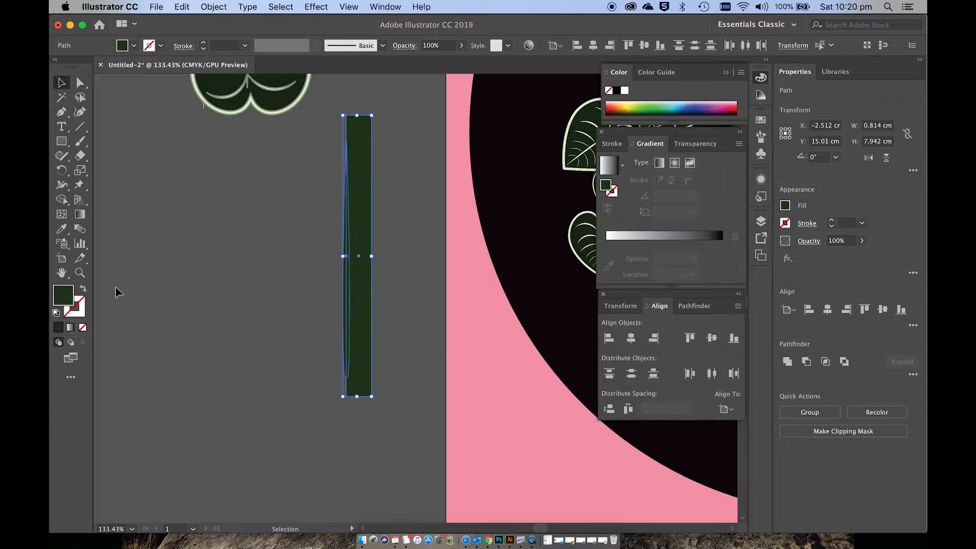
{"action": "left_click", "coordinate": [64, 201]}
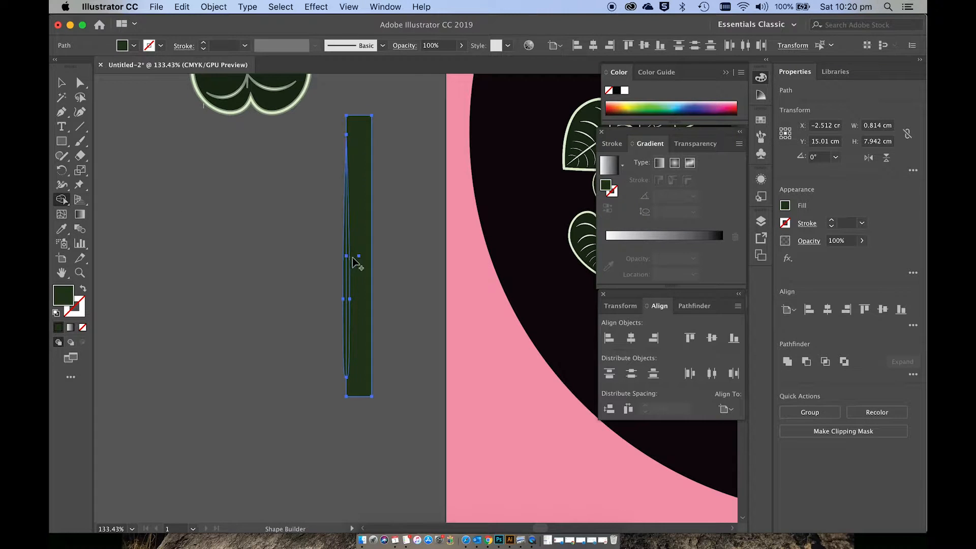
{"action": "scroll", "coordinate": [355, 259], "scroll_direction": "up", "scroll_amount": 3}
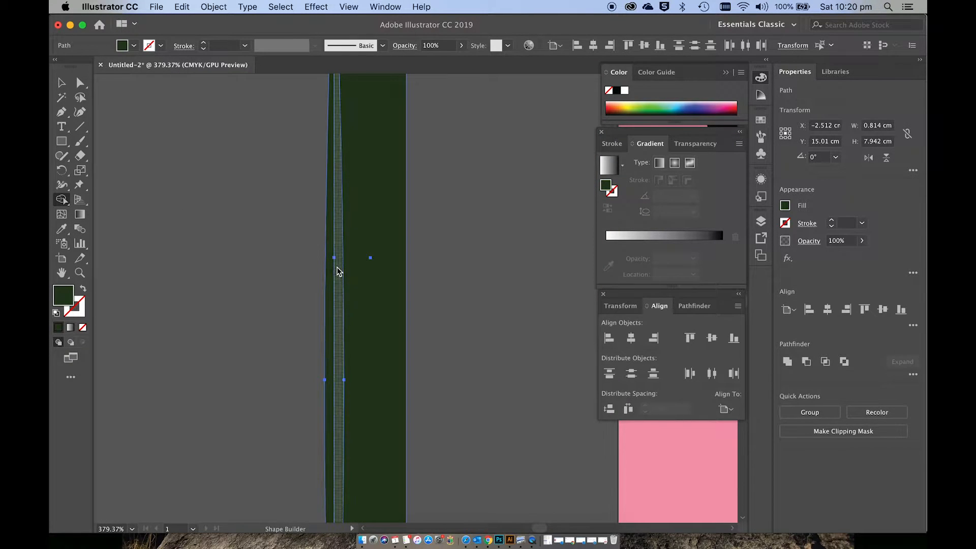
{"action": "left_click", "coordinate": [338, 272]}
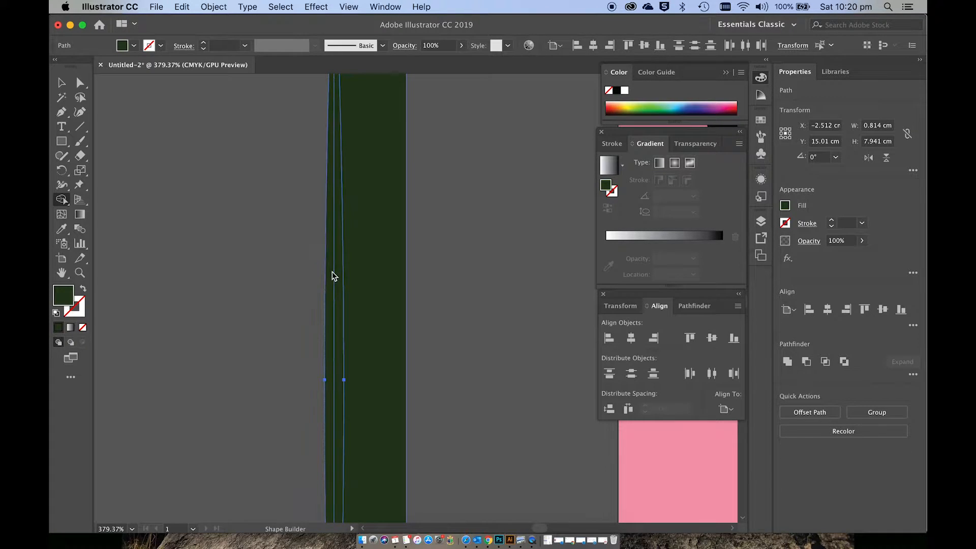
{"action": "scroll", "coordinate": [357, 283], "scroll_direction": "down", "scroll_amount": 3}
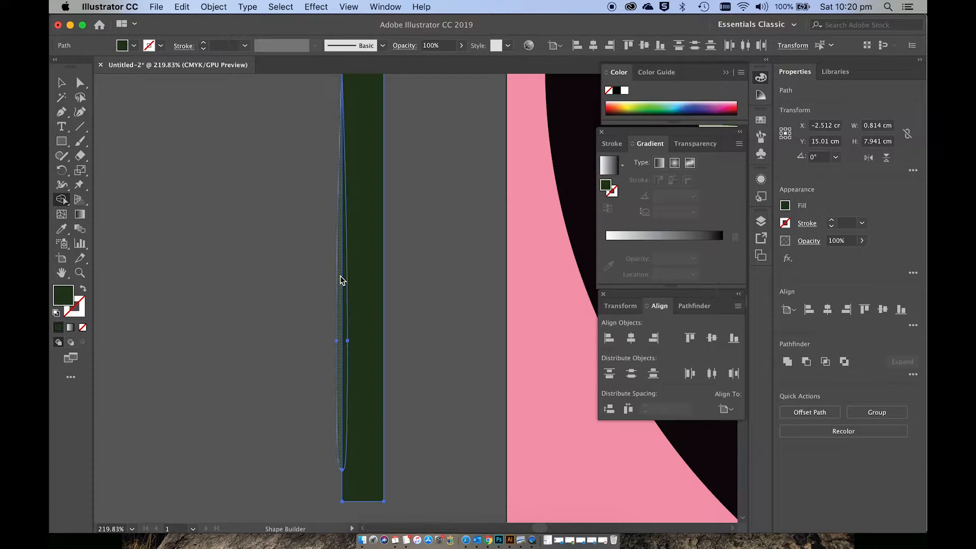
Step: Delete the leftover rectangle piece beside the blade, keeping only the blade's two halves
{"action": "left_click", "coordinate": [61, 83]}
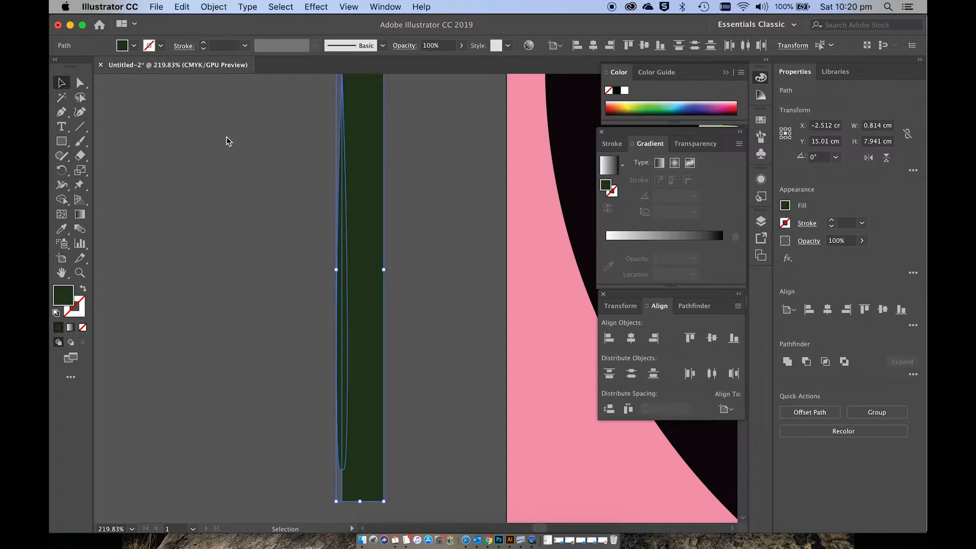
{"action": "left_click", "coordinate": [445, 199]}
{"action": "left_click", "coordinate": [384, 219]}
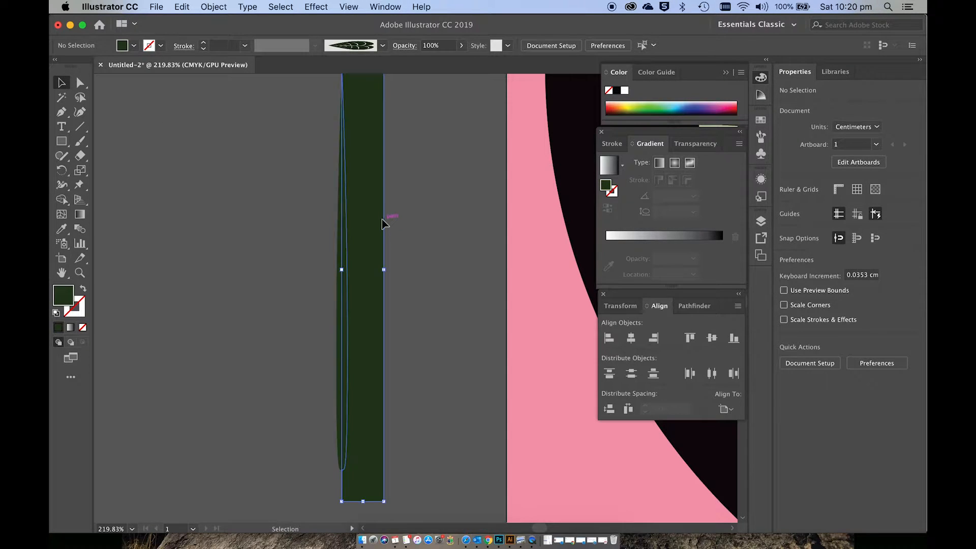
{"action": "key", "text": "Delete"}
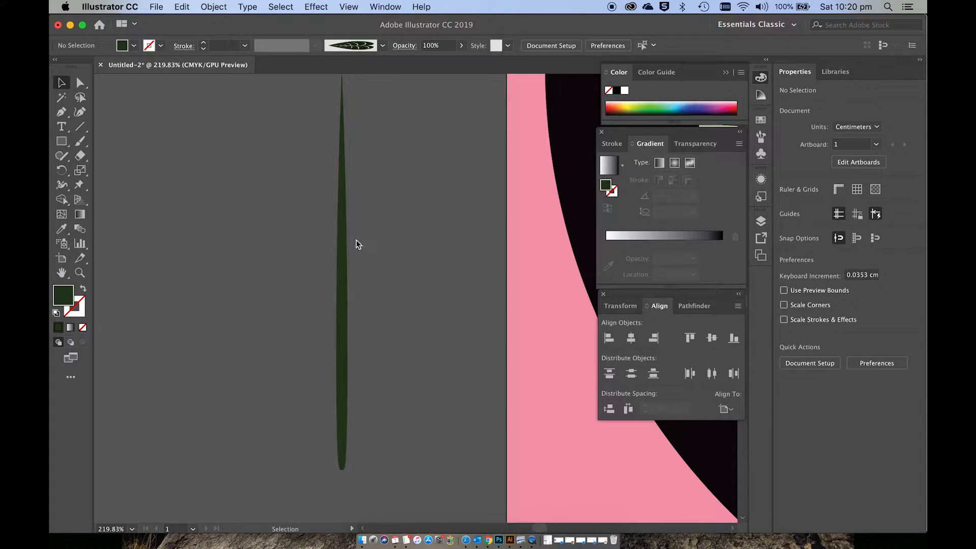
Step: Recolour the left half of the grass blade bright green, 5EA538
{"action": "left_click", "coordinate": [342, 248]}
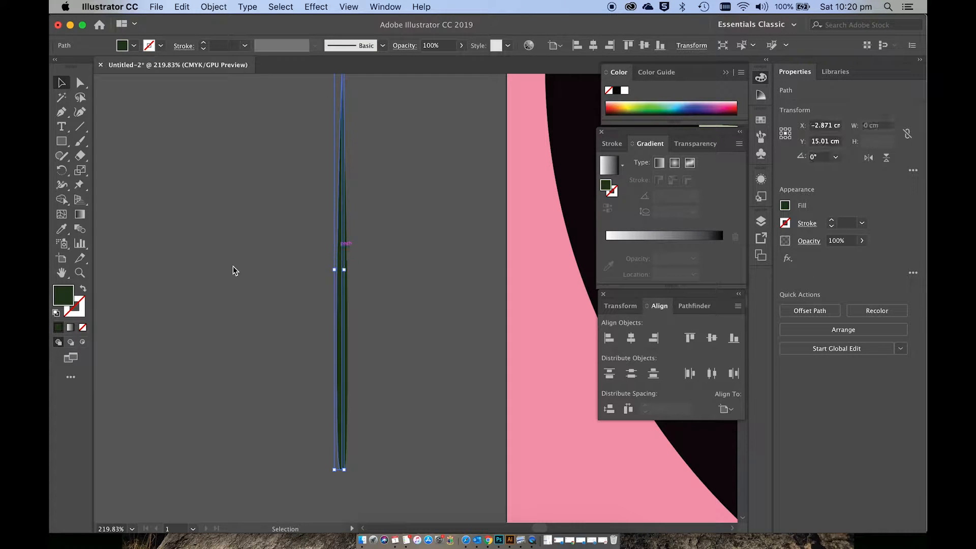
{"action": "double_click", "coordinate": [62, 294]}
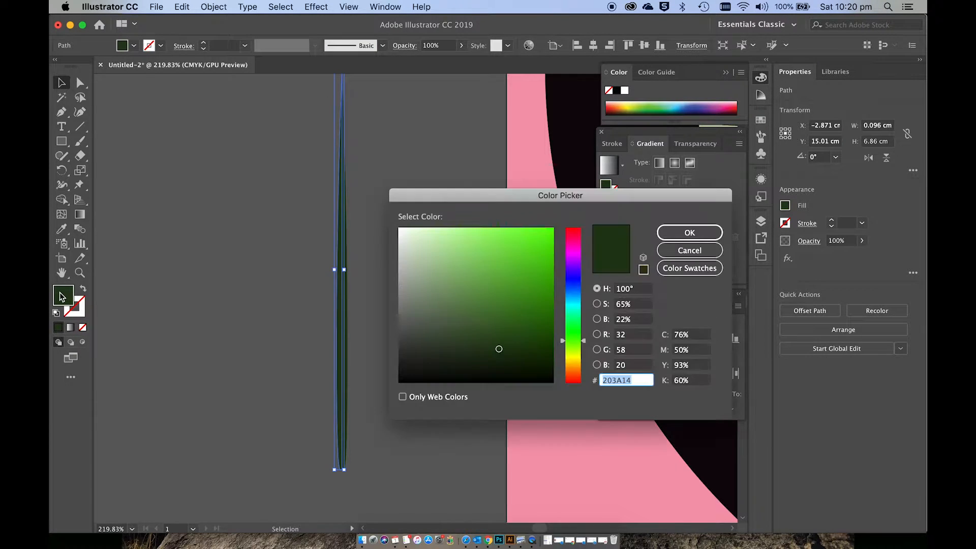
{"action": "left_click", "coordinate": [502, 282]}
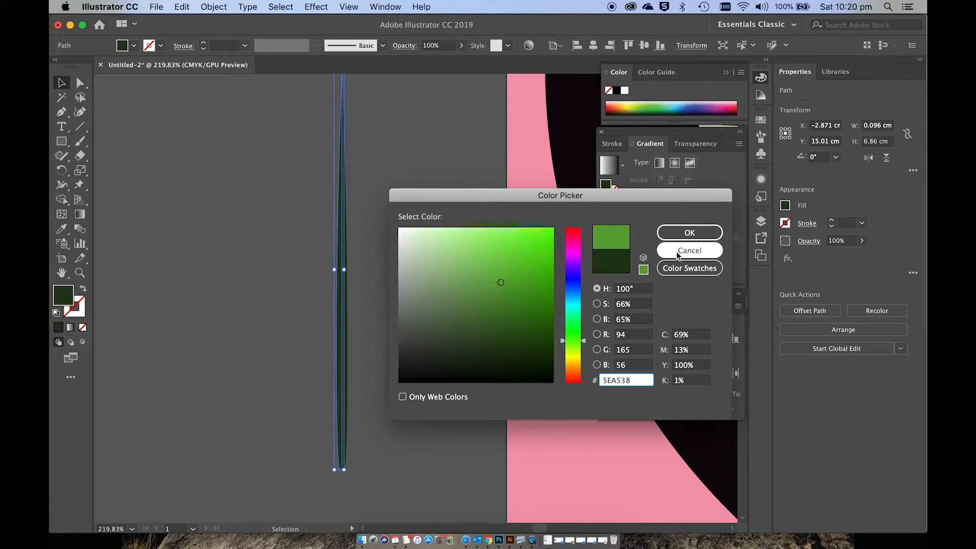
{"action": "left_click", "coordinate": [693, 231]}
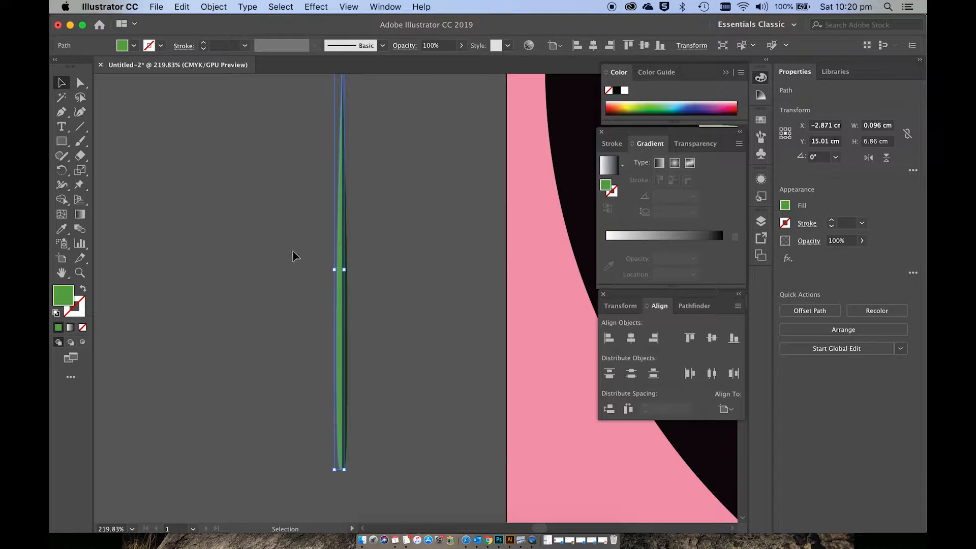
{"action": "left_click", "coordinate": [444, 235]}
Step: Group the two blade halves and move the group slightly up and left beside the artboard
{"action": "scroll", "coordinate": [444, 236], "scroll_direction": "down", "scroll_amount": 5}
{"action": "scroll", "coordinate": [444, 236], "scroll_direction": "down", "scroll_amount": 3}
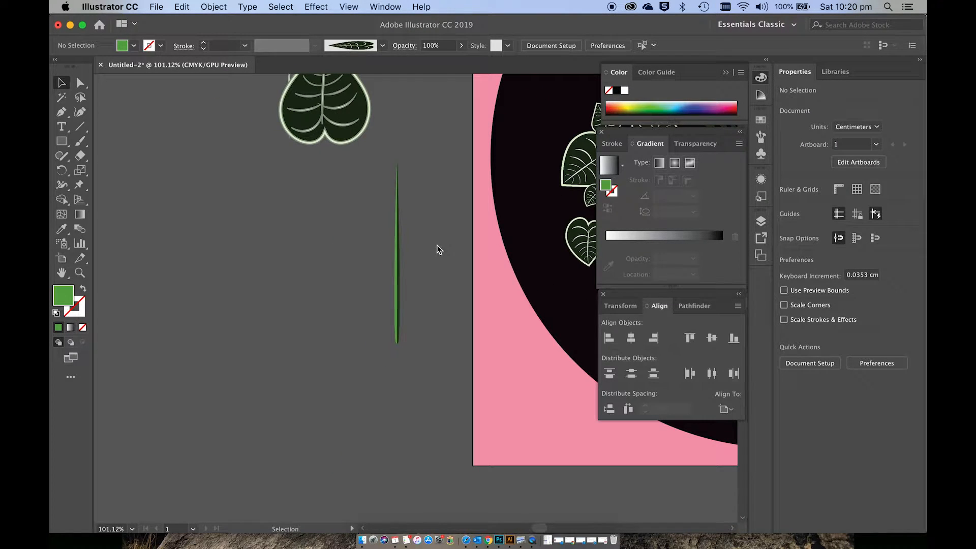
{"action": "left_click_drag", "start_coordinate": [425, 316], "coordinate": [424, 317]}
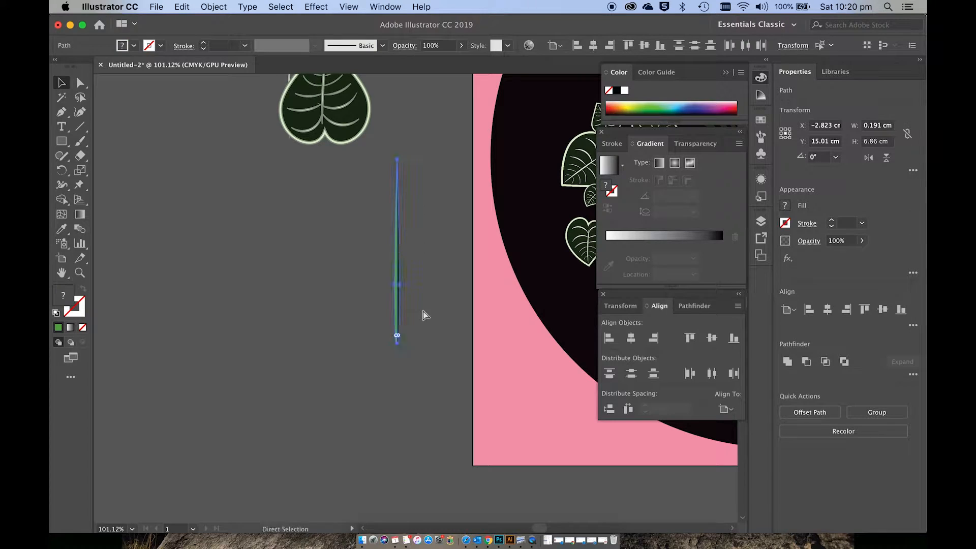
{"action": "left_click", "coordinate": [421, 312]}
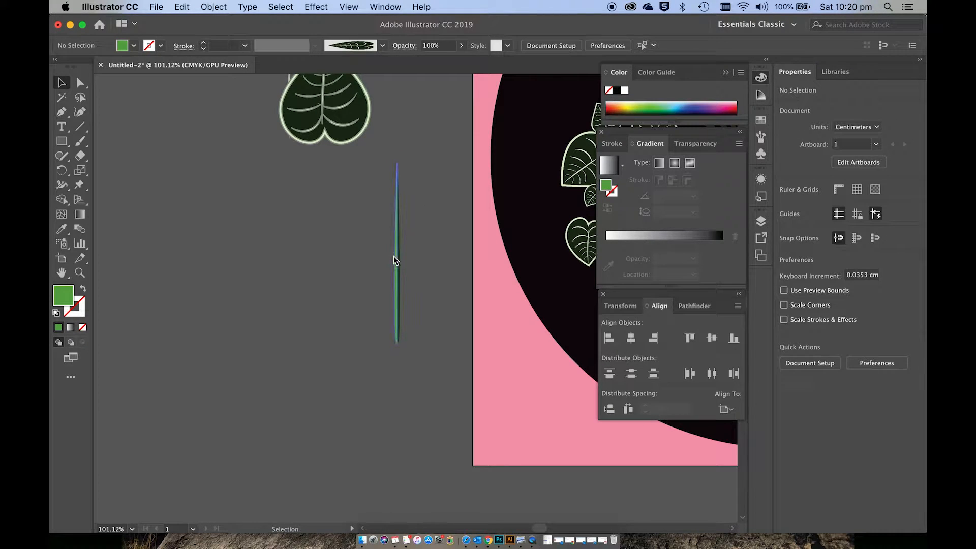
{"action": "mouse_move", "coordinate": [395, 257]}
{"action": "left_mouse_down"}
{"action": "mouse_move", "coordinate": [411, 257]}
{"action": "mouse_move", "coordinate": [382, 248]}
{"action": "left_mouse_up"}
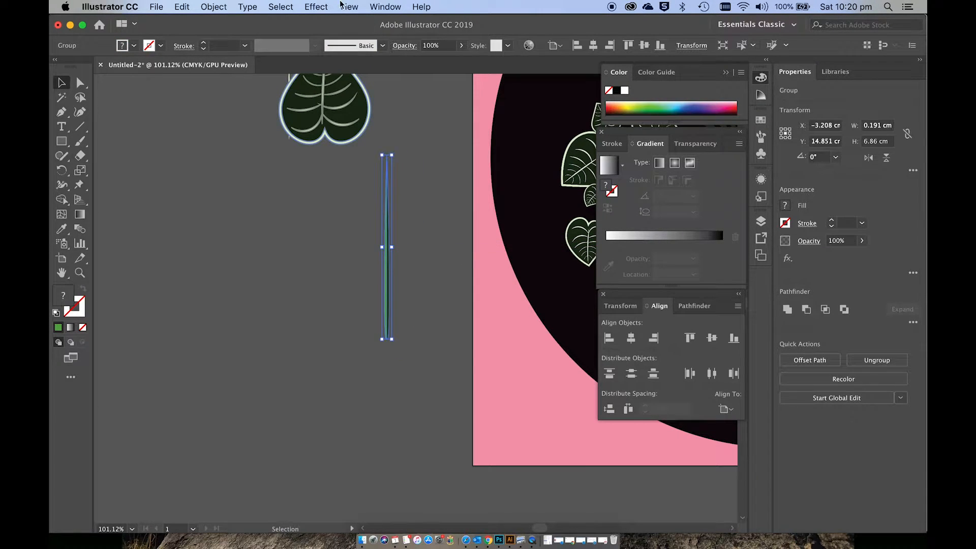
Step: Save the grouped blade as a new Art Brush that scales proportionately
{"action": "left_click", "coordinate": [382, 8]}
{"action": "left_click", "coordinate": [419, 222]}
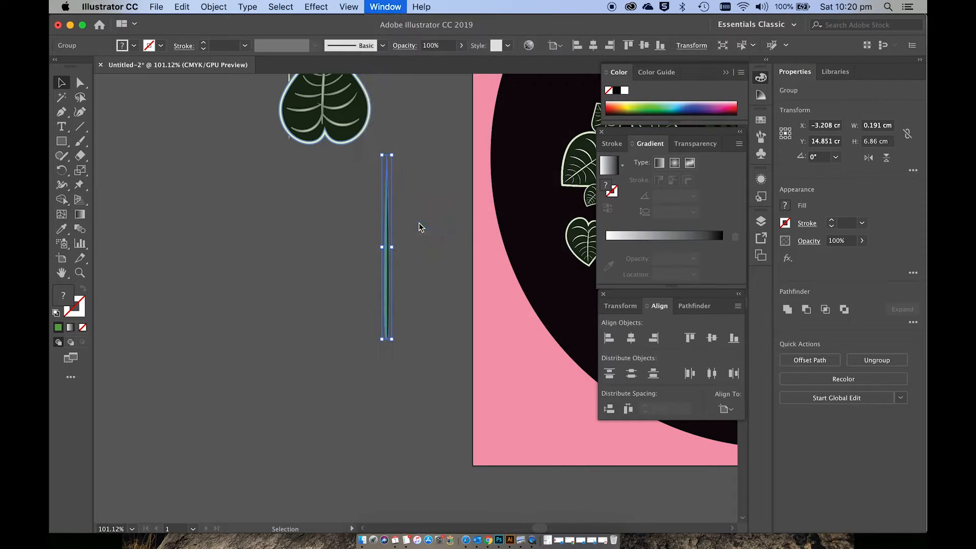
{"action": "left_click_drag", "start_coordinate": [388, 224], "coordinate": [624, 184]}
{"action": "left_click", "coordinate": [426, 267]}
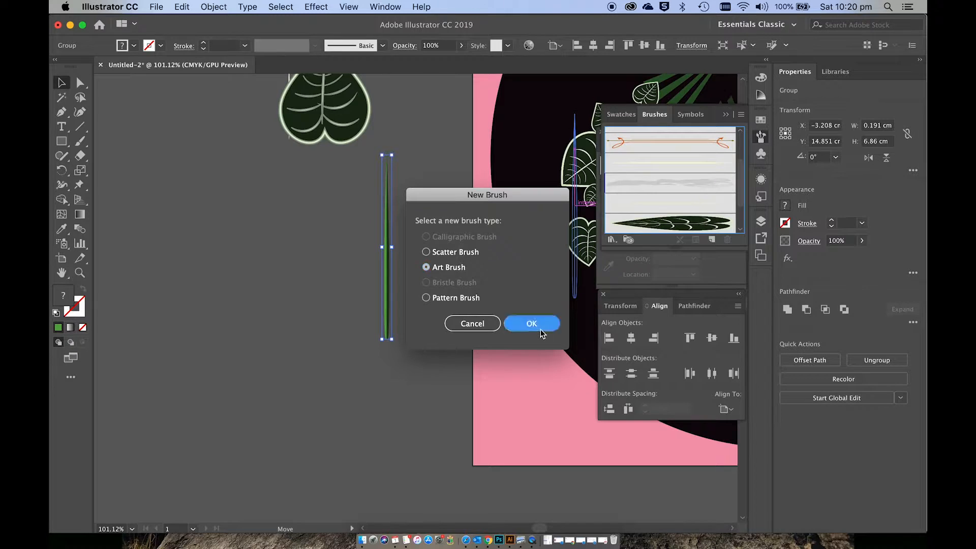
{"action": "left_click", "coordinate": [534, 325]}
{"action": "left_click", "coordinate": [331, 147]}
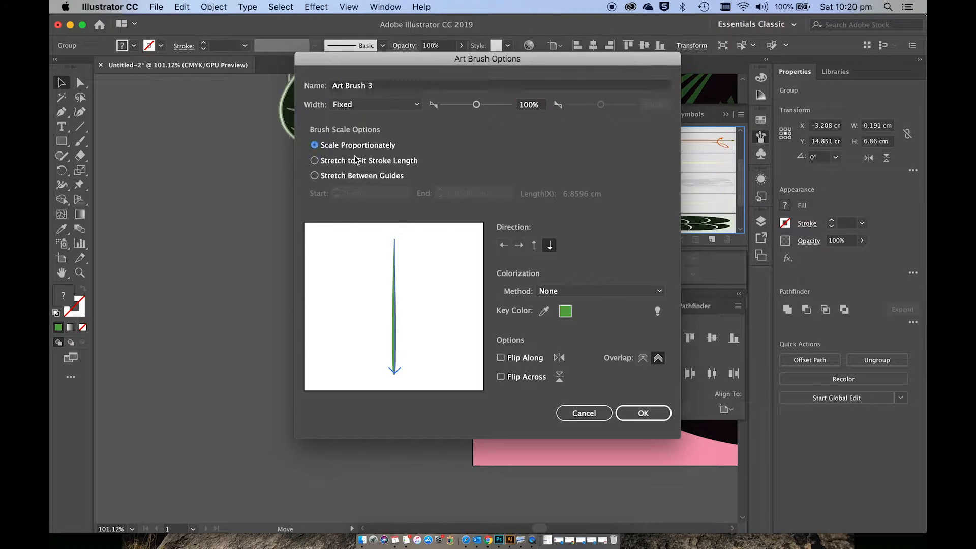
{"action": "left_click", "coordinate": [640, 418]}
Step: Paint two long stems and a curved branch to the right leaf of the heart-leaf cluster with the blade brush, green 1 pt stroke and no fill
{"action": "left_click", "coordinate": [455, 405]}
{"action": "scroll", "coordinate": [455, 405], "scroll_direction": "right", "scroll_amount": 10}
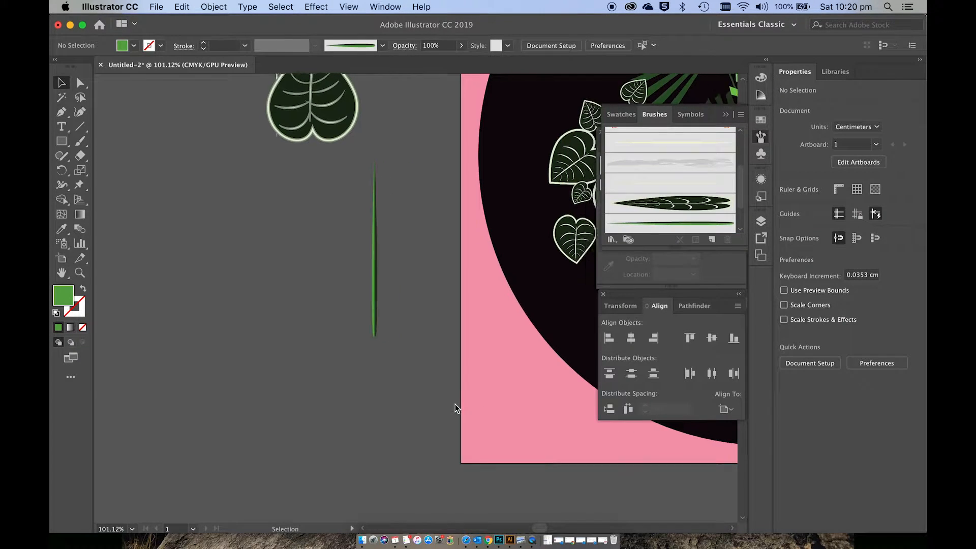
{"action": "scroll", "coordinate": [456, 404], "scroll_direction": "right", "scroll_amount": 10}
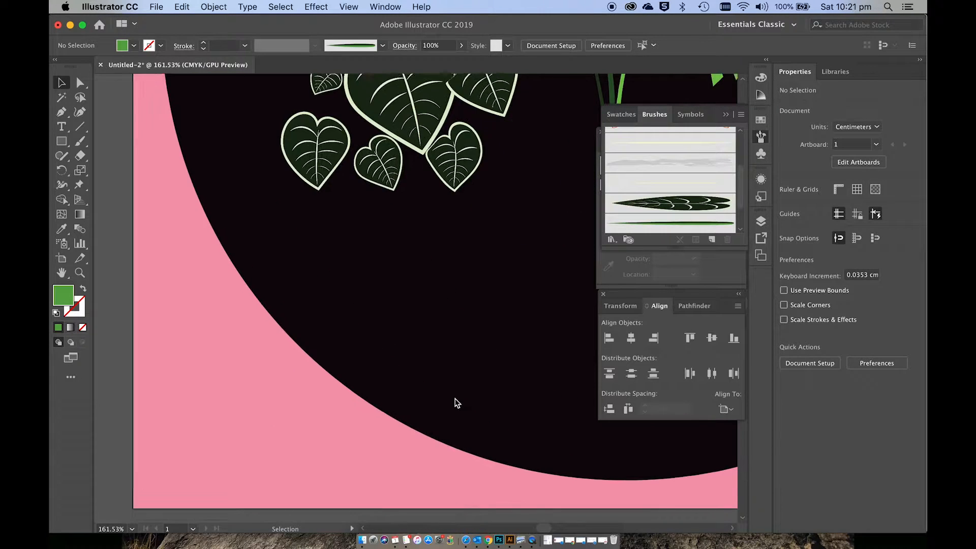
{"action": "scroll", "coordinate": [455, 404], "scroll_direction": "up", "scroll_amount": 3}
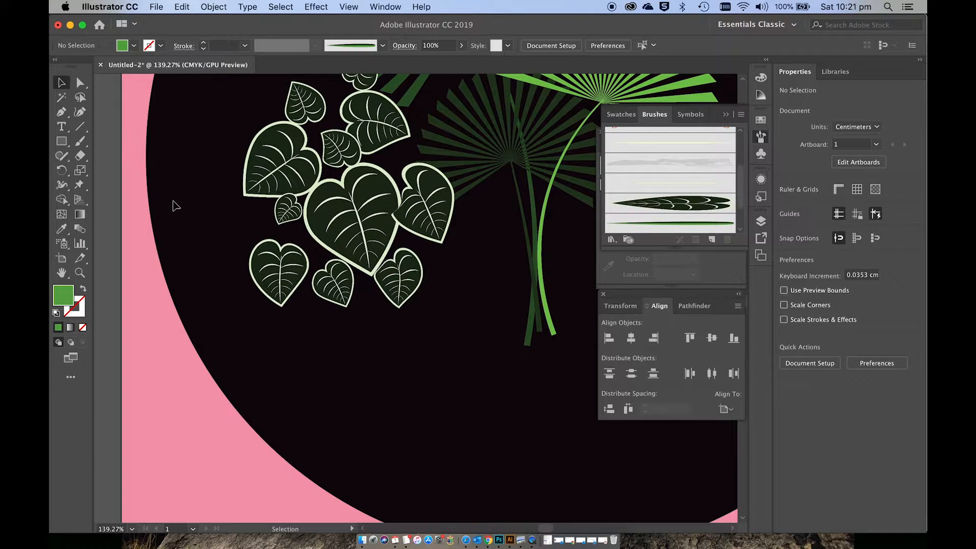
{"action": "left_click", "coordinate": [80, 141]}
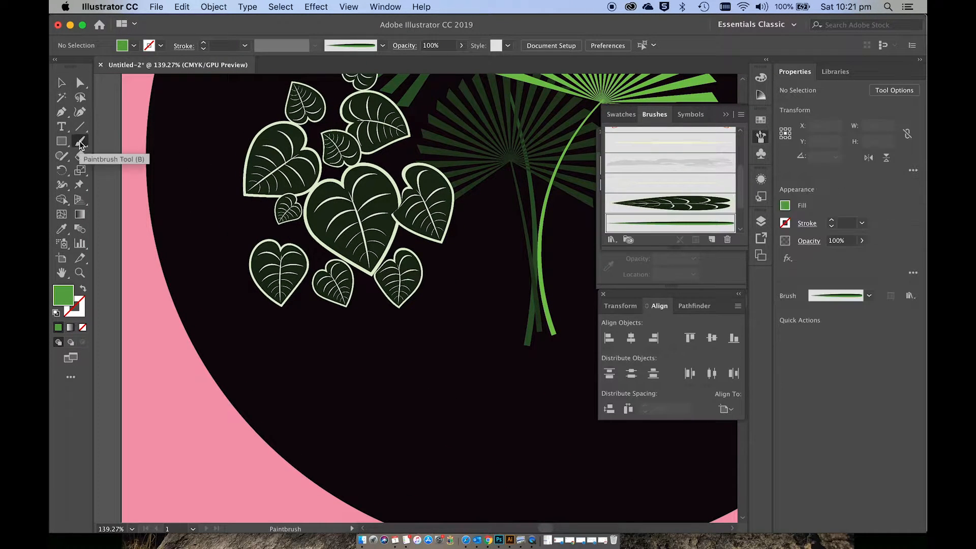
{"action": "left_click", "coordinate": [83, 290]}
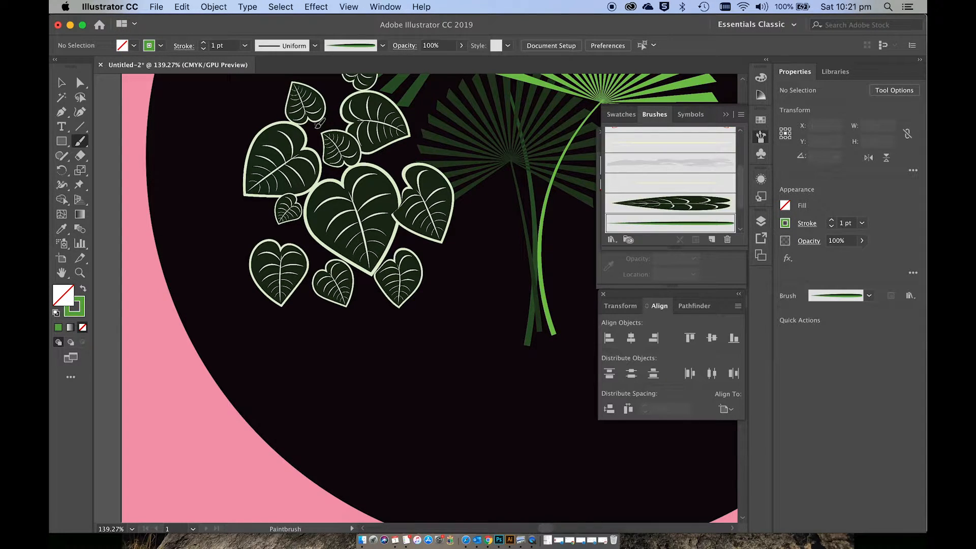
{"action": "left_click_drag", "start_coordinate": [346, 289], "coordinate": [350, 291]}
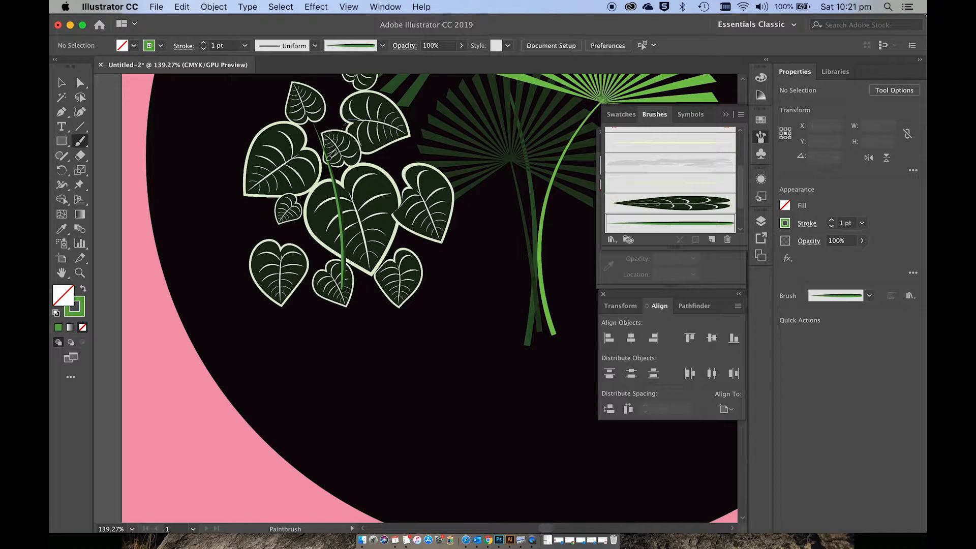
{"action": "left_click_drag", "start_coordinate": [328, 315], "coordinate": [328, 316]}
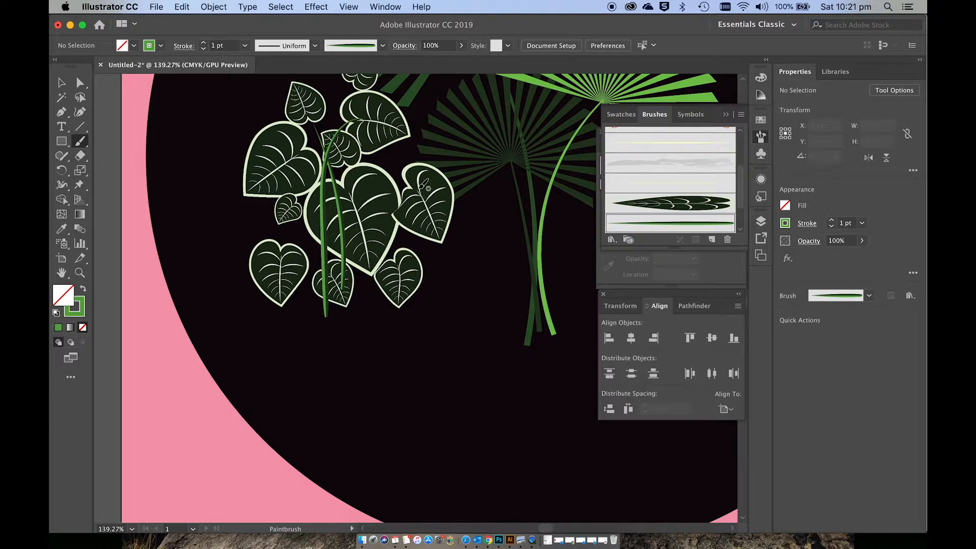
{"action": "left_click_drag", "start_coordinate": [348, 192], "coordinate": [340, 198]}
Step: Set the brush stroke to 0.5 pt and paint thinner curved branches linking the smaller outer leaves to the main stems
{"action": "scroll", "coordinate": [322, 146], "scroll_direction": "up", "scroll_amount": 3}
{"action": "scroll", "coordinate": [322, 146], "scroll_direction": "right", "scroll_amount": 1}
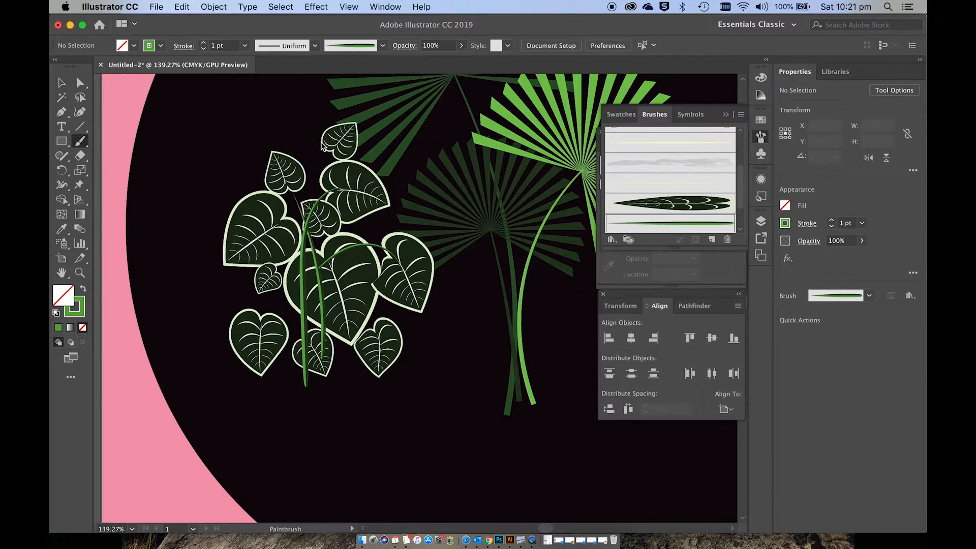
{"action": "left_click", "coordinate": [204, 49]}
{"action": "left_click_drag", "start_coordinate": [325, 163], "coordinate": [306, 227]}
{"action": "left_click_drag", "start_coordinate": [278, 295], "coordinate": [320, 294]}
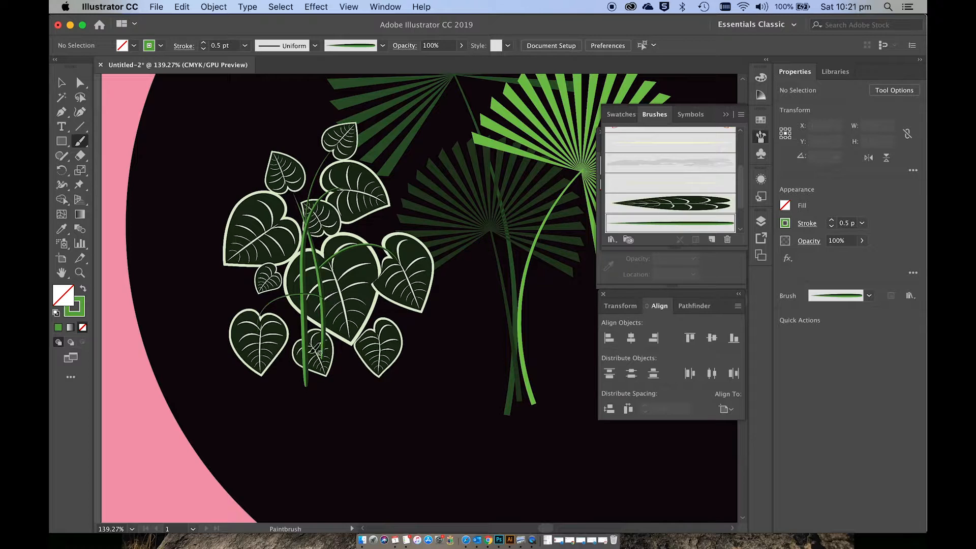
{"action": "mouse_move", "coordinate": [382, 337]}
{"action": "left_mouse_down"}
{"action": "mouse_move", "coordinate": [384, 324]}
{"action": "mouse_move", "coordinate": [347, 300]}
{"action": "left_mouse_up"}
Step: Select all the painted stems and branches in the heart-leaf cluster and expand their appearance into filled shapes
{"action": "key", "text": "v"}
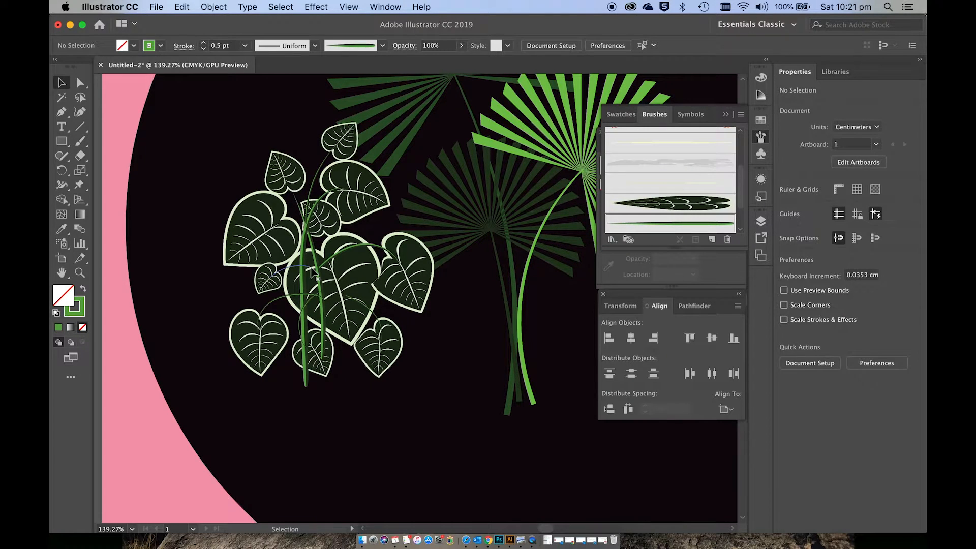
{"action": "left_click", "coordinate": [338, 262]}
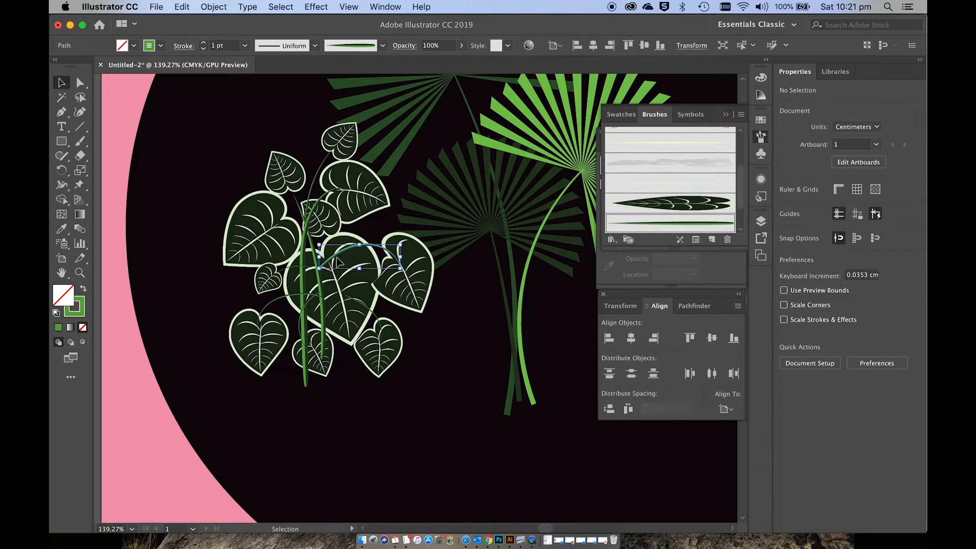
{"action": "left_click", "coordinate": [320, 286], "text": "shift"}
{"action": "scroll", "coordinate": [292, 301], "scroll_direction": "up", "scroll_amount": 3}
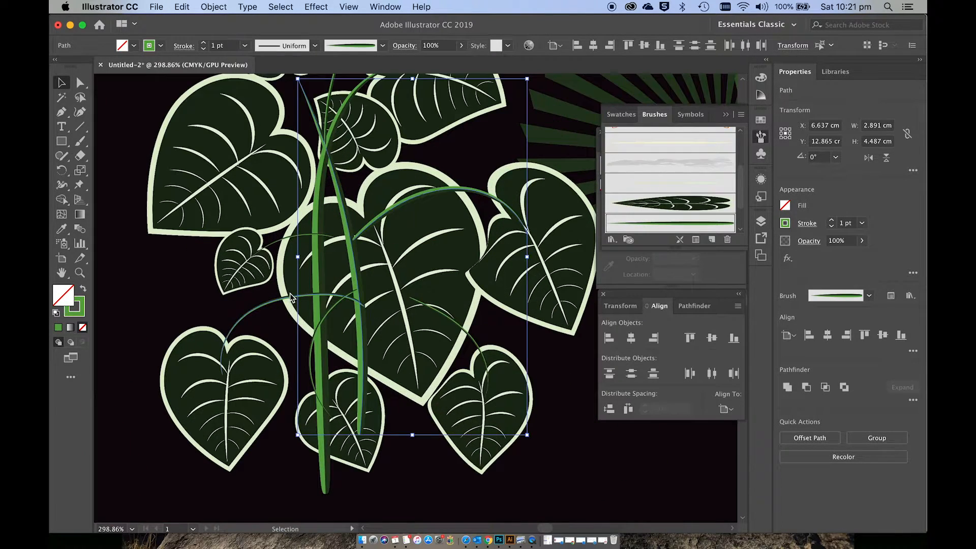
{"action": "scroll", "coordinate": [290, 297], "scroll_direction": "down", "scroll_amount": 3}
{"action": "scroll", "coordinate": [291, 298], "scroll_direction": "right", "scroll_amount": 3}
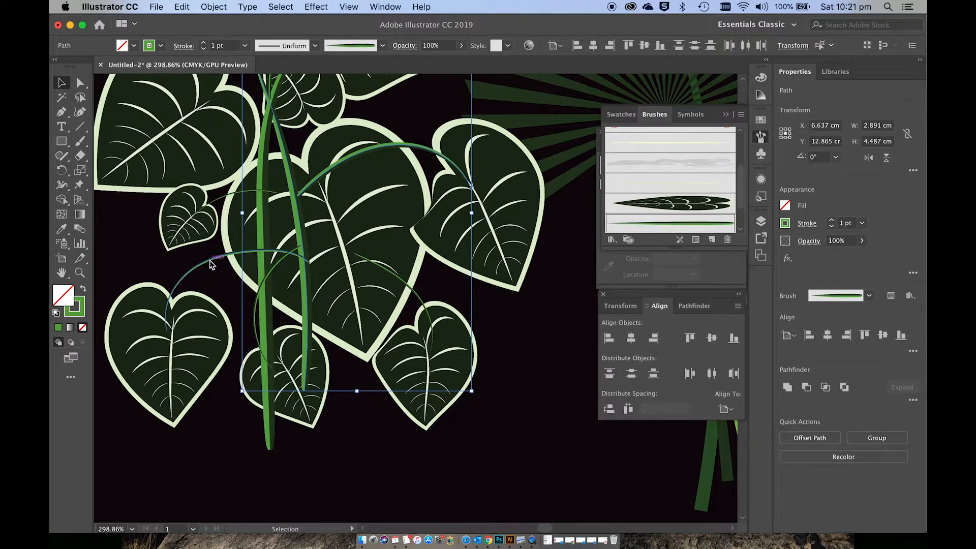
{"action": "left_click", "coordinate": [211, 264]}
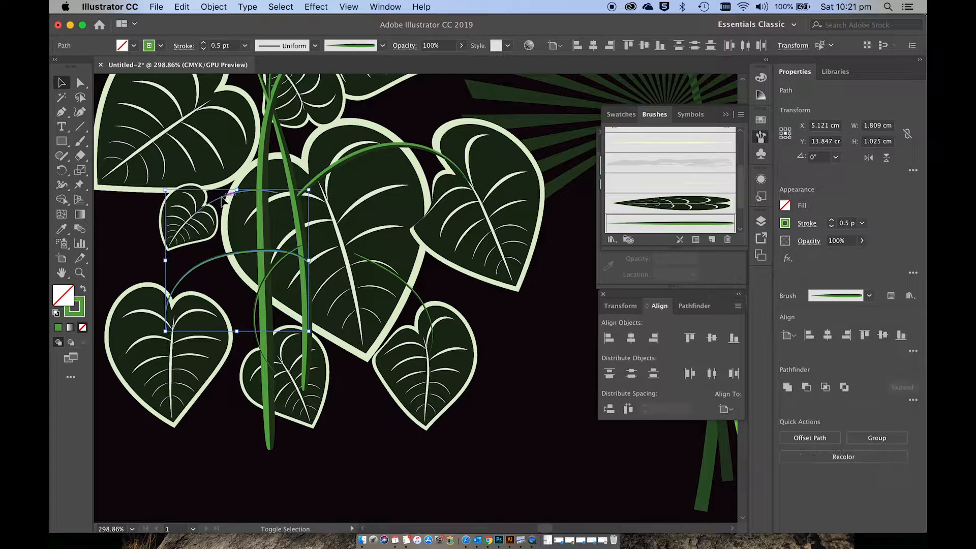
{"action": "left_click", "coordinate": [267, 222], "text": "shift"}
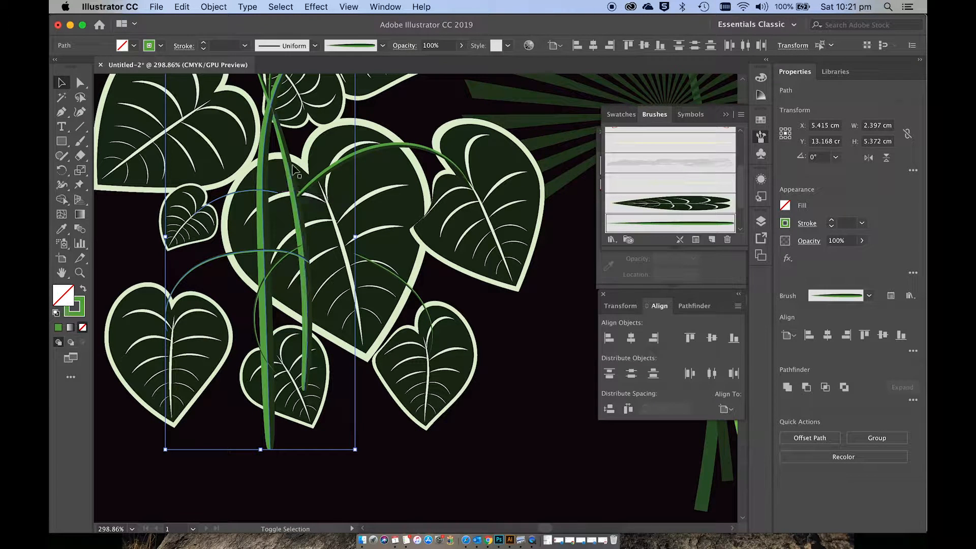
{"action": "left_click", "coordinate": [331, 175], "text": "shift"}
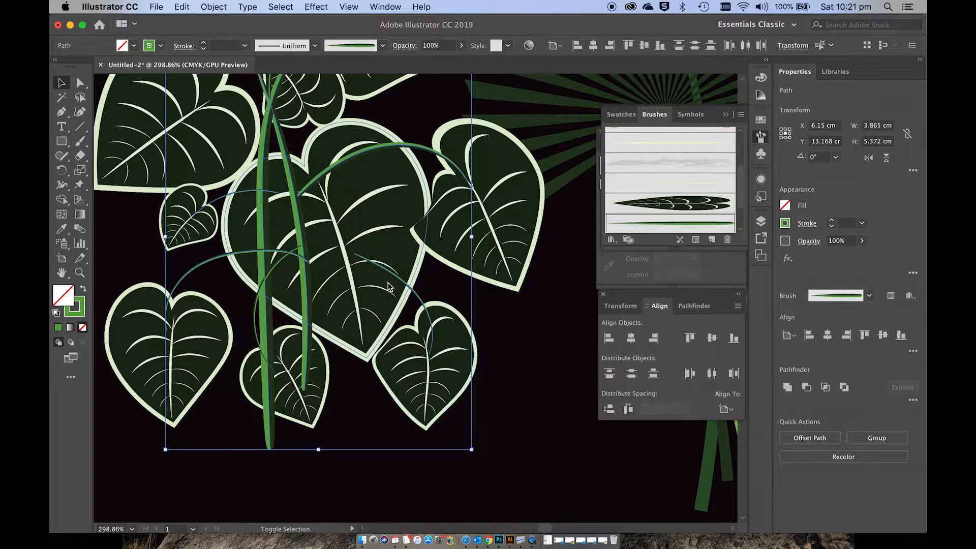
{"action": "scroll", "coordinate": [388, 287], "scroll_direction": "up", "scroll_amount": 15}
{"action": "scroll", "coordinate": [388, 287], "scroll_direction": "down", "scroll_amount": 4}
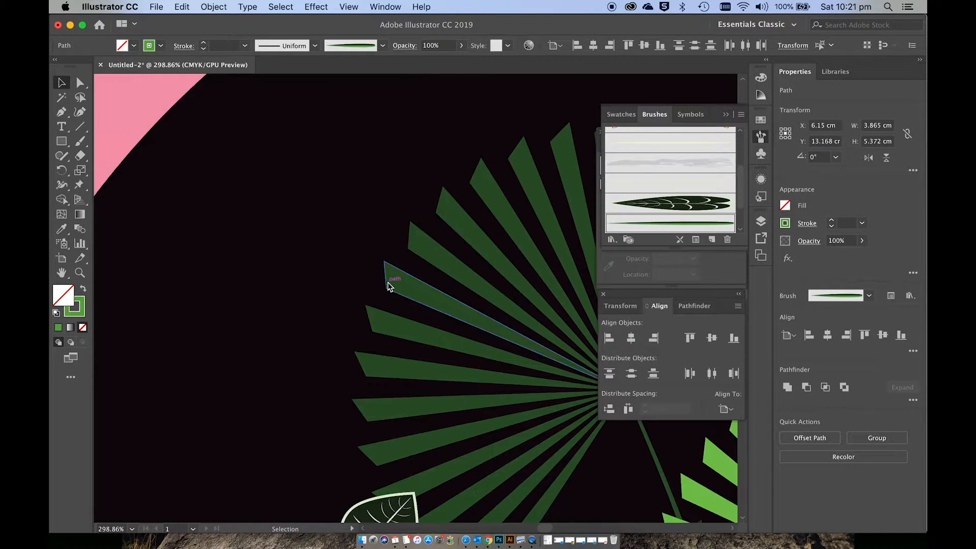
{"action": "scroll", "coordinate": [387, 287], "scroll_direction": "down", "scroll_amount": 8}
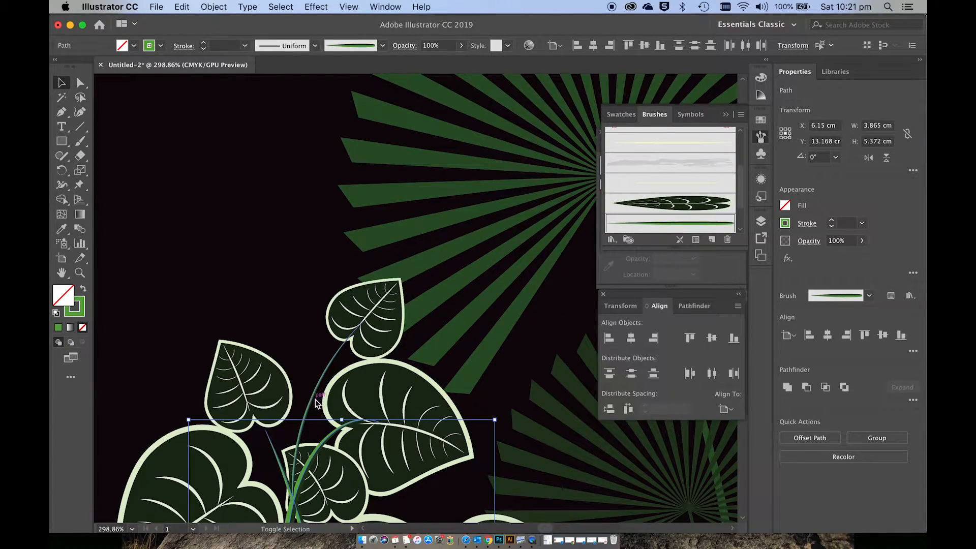
{"action": "left_click", "coordinate": [312, 401], "text": "shift"}
{"action": "scroll", "coordinate": [311, 401], "scroll_direction": "down", "scroll_amount": 5}
{"action": "scroll", "coordinate": [311, 401], "scroll_direction": "down", "scroll_amount": 2}
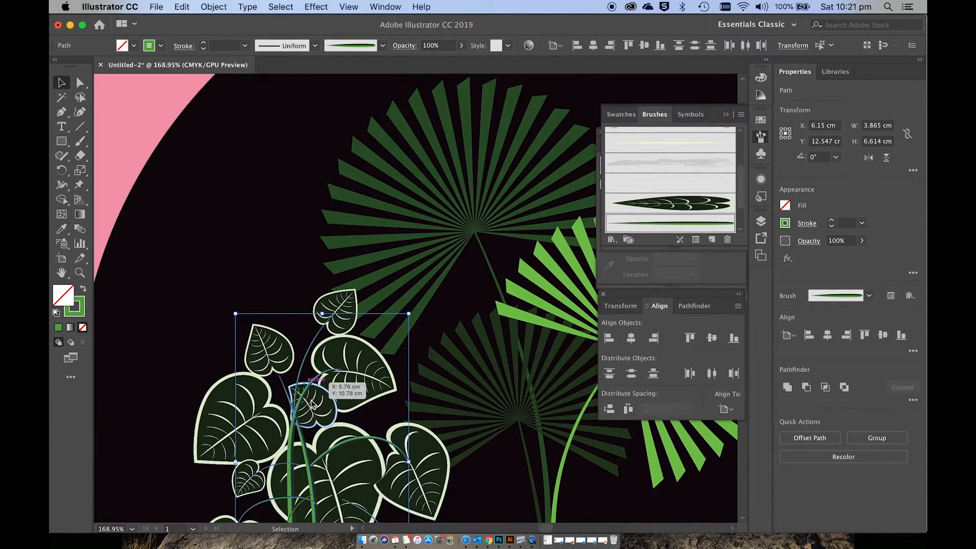
{"action": "scroll", "coordinate": [313, 404], "scroll_direction": "down", "scroll_amount": 5}
{"action": "left_click", "coordinate": [212, 6]}
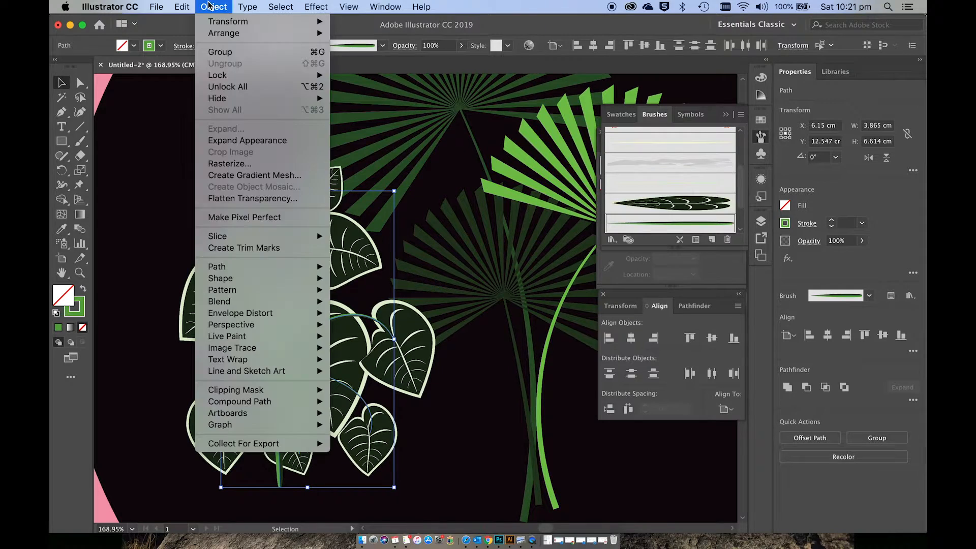
{"action": "left_click", "coordinate": [243, 141]}
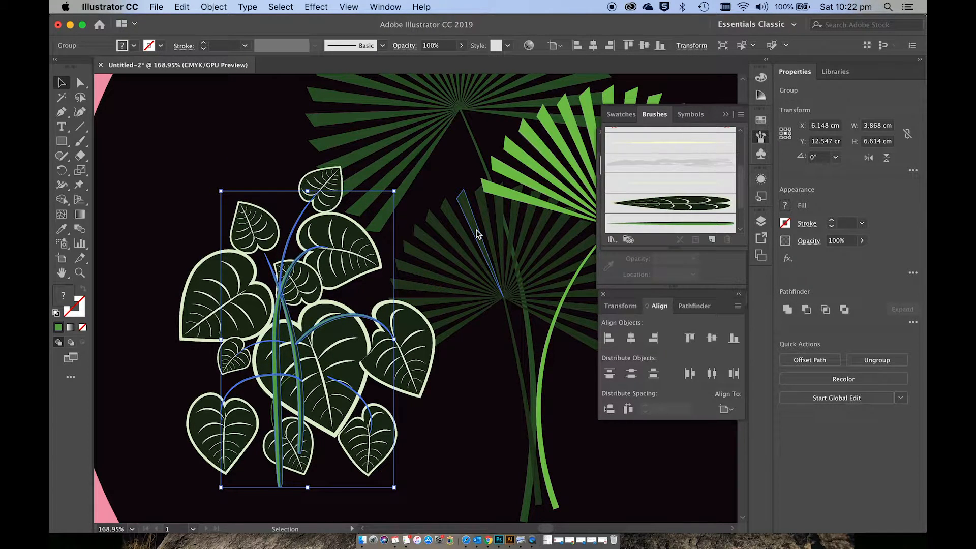
Step: Send the expanded stems and branches behind the heart-shaped leaves
{"action": "key", "text": "a"}
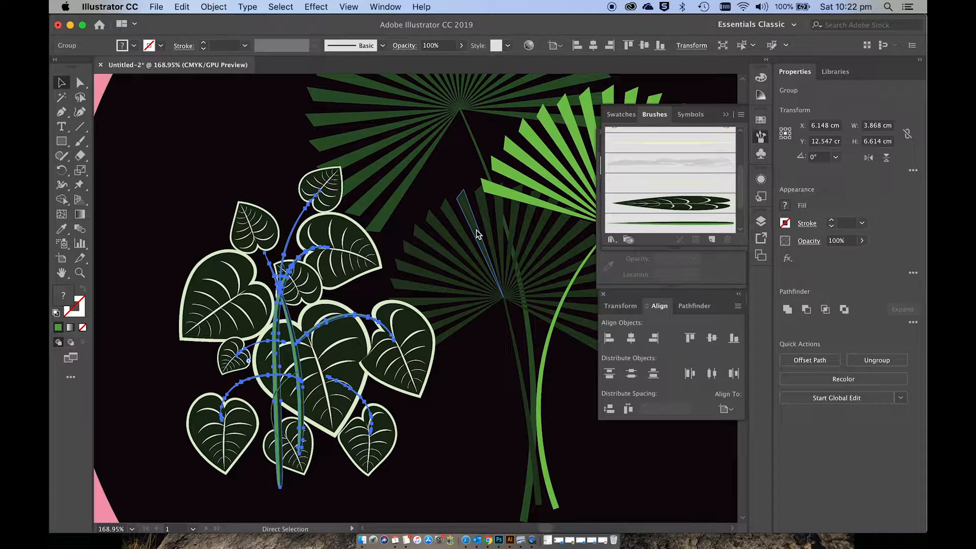
{"action": "key", "text": "v"}
{"action": "key", "text": "super+bracketleft"}
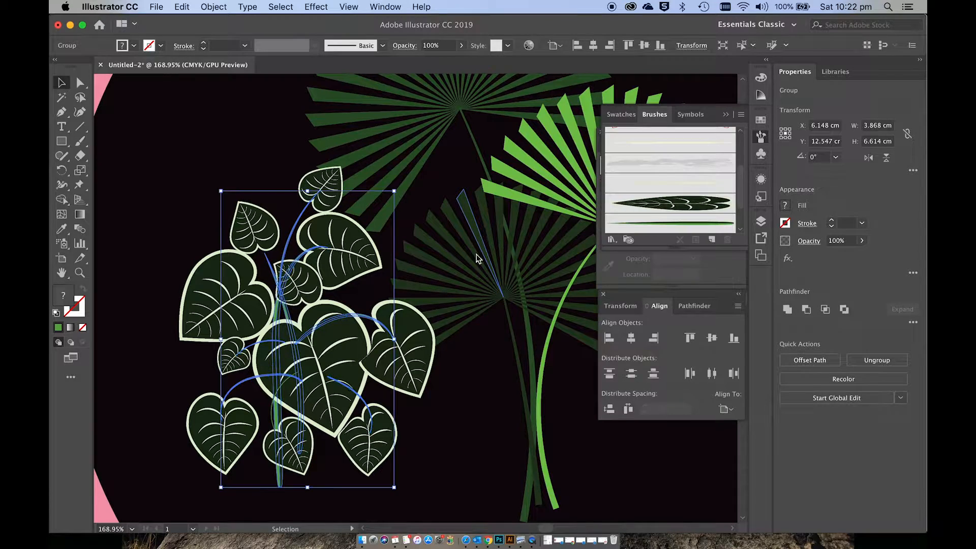
{"action": "left_click", "coordinate": [448, 470]}
Step: Select the heart leaves with their stems, leave the palm fans out of the selection, and group the cluster
{"action": "scroll", "coordinate": [449, 471], "scroll_direction": "down", "scroll_amount": 5}
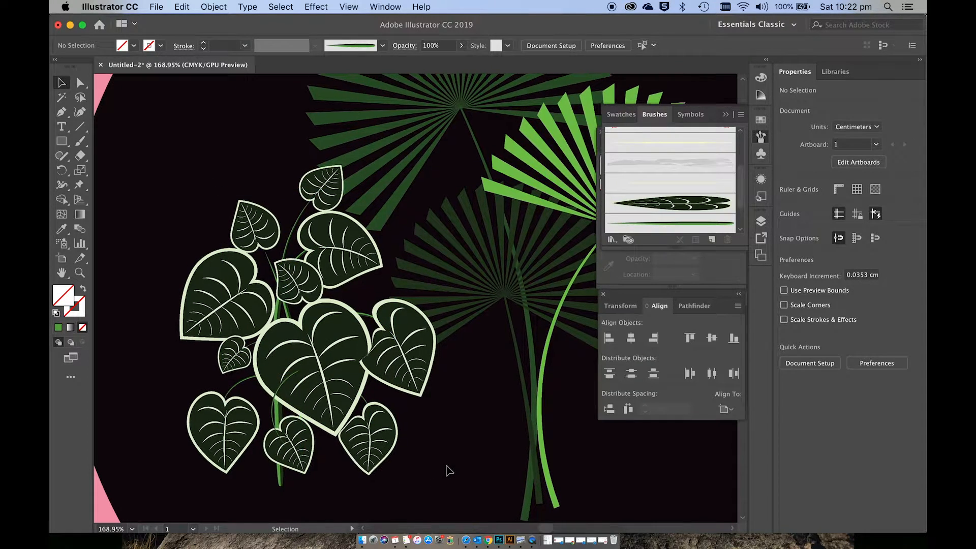
{"action": "scroll", "coordinate": [436, 461], "scroll_direction": "down", "scroll_amount": 2}
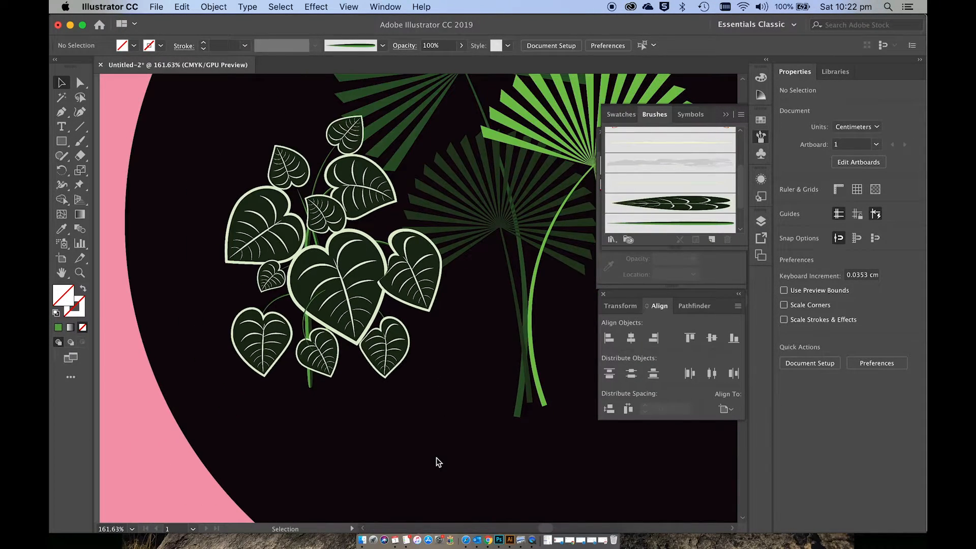
{"action": "scroll", "coordinate": [436, 458], "scroll_direction": "right", "scroll_amount": 2}
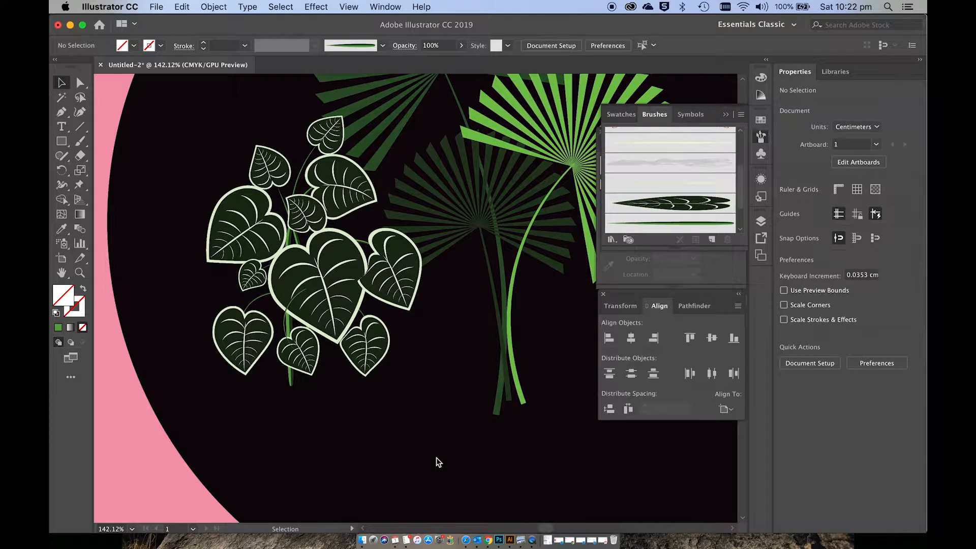
{"action": "scroll", "coordinate": [436, 457], "scroll_direction": "left", "scroll_amount": 2}
{"action": "scroll", "coordinate": [433, 458], "scroll_direction": "down", "scroll_amount": 1}
{"action": "left_click_drag", "start_coordinate": [449, 407], "coordinate": [235, 115]}
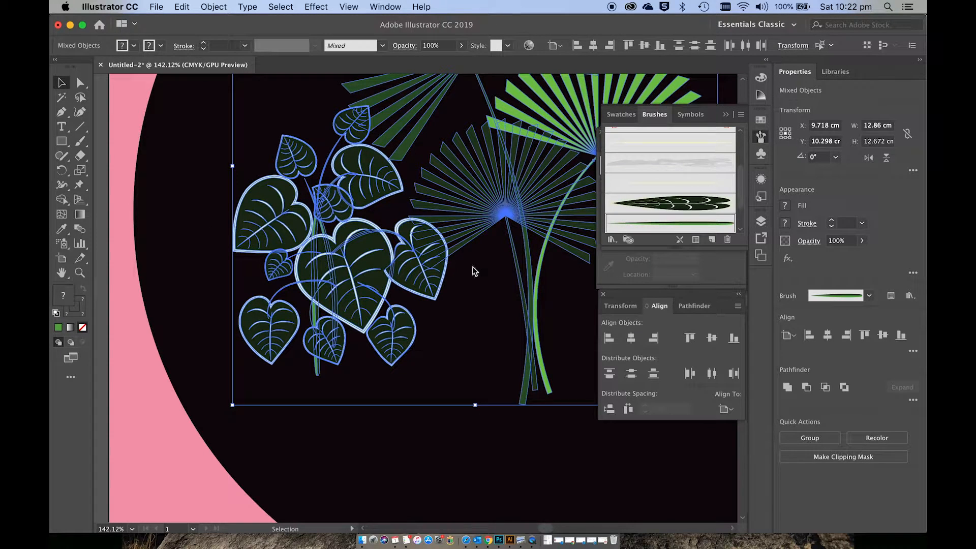
{"action": "left_click", "coordinate": [478, 198], "text": "shift"}
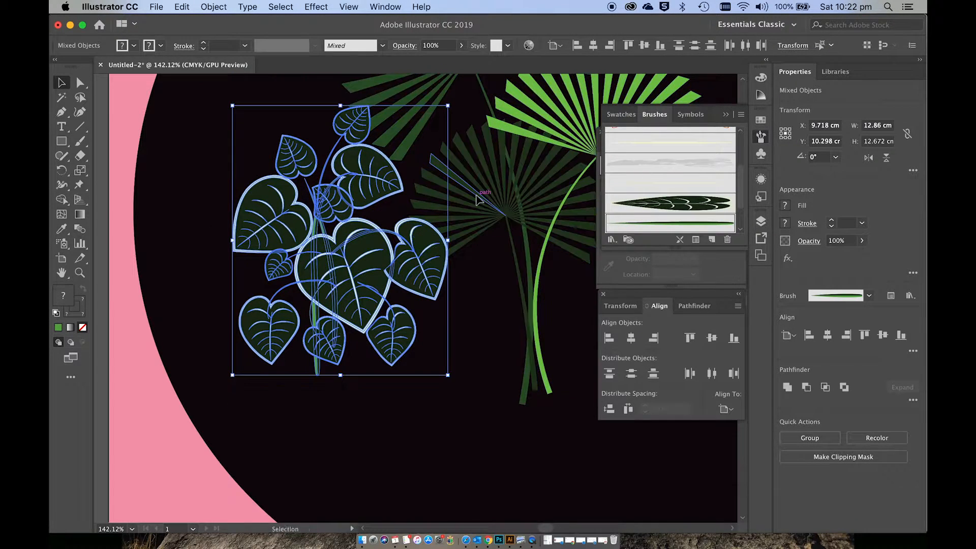
{"action": "left_click", "coordinate": [464, 433]}
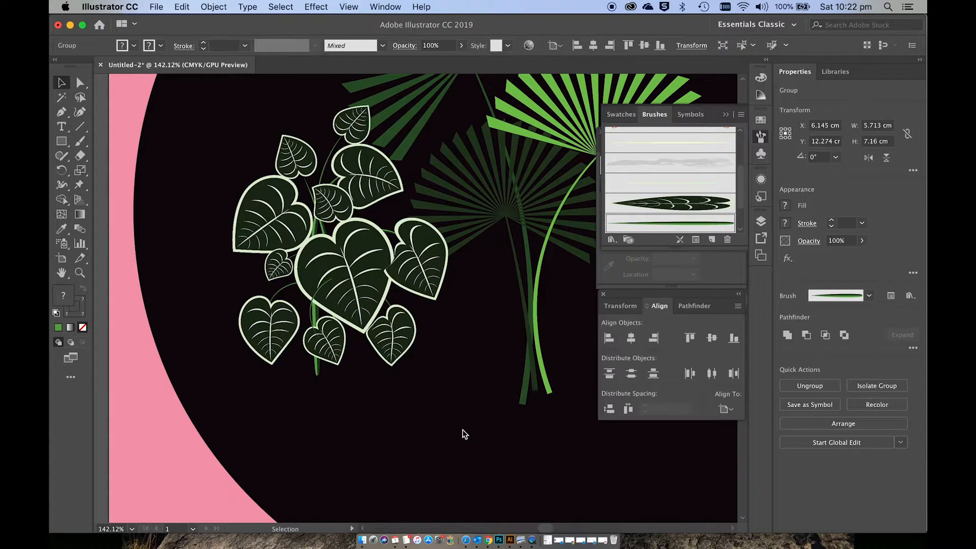
Step: Delete the large heart-leaf source artwork with its stray vein stroke from the pasteboard beside the artboard
{"action": "scroll", "coordinate": [465, 435], "scroll_direction": "down", "scroll_amount": 2}
{"action": "scroll", "coordinate": [465, 435], "scroll_direction": "left", "scroll_amount": 5}
{"action": "scroll", "coordinate": [465, 435], "scroll_direction": "up", "scroll_amount": 2}
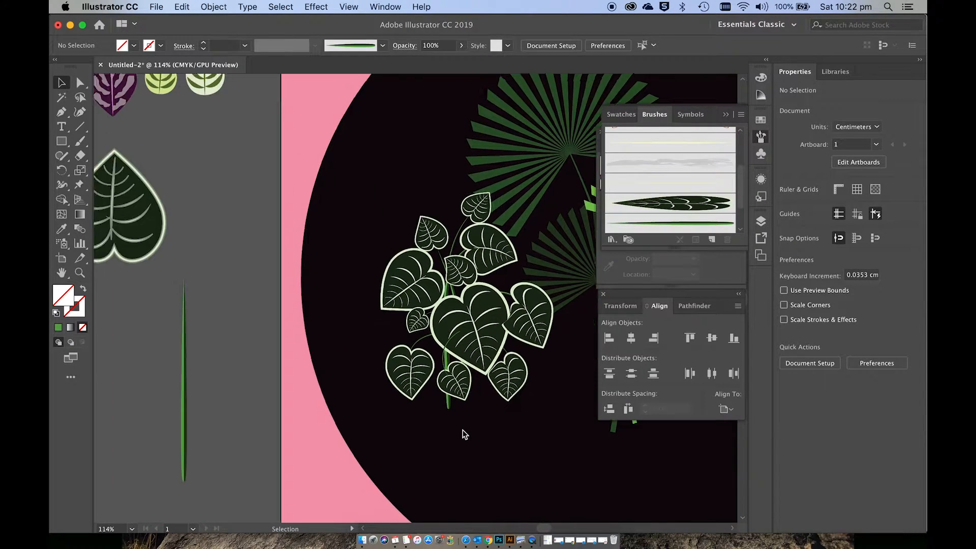
{"action": "scroll", "coordinate": [465, 436], "scroll_direction": "left", "scroll_amount": 4}
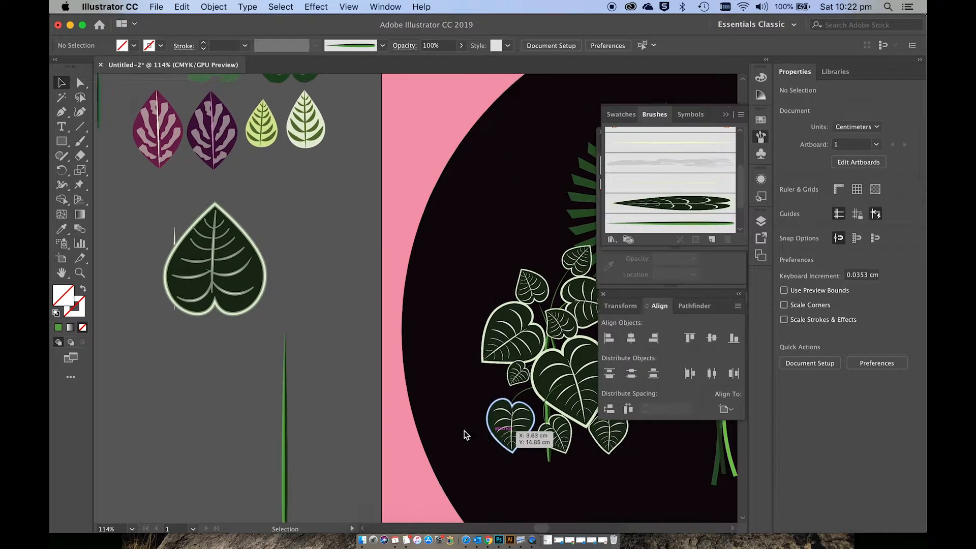
{"action": "scroll", "coordinate": [466, 435], "scroll_direction": "up", "scroll_amount": 3}
{"action": "scroll", "coordinate": [464, 436], "scroll_direction": "up", "scroll_amount": 2}
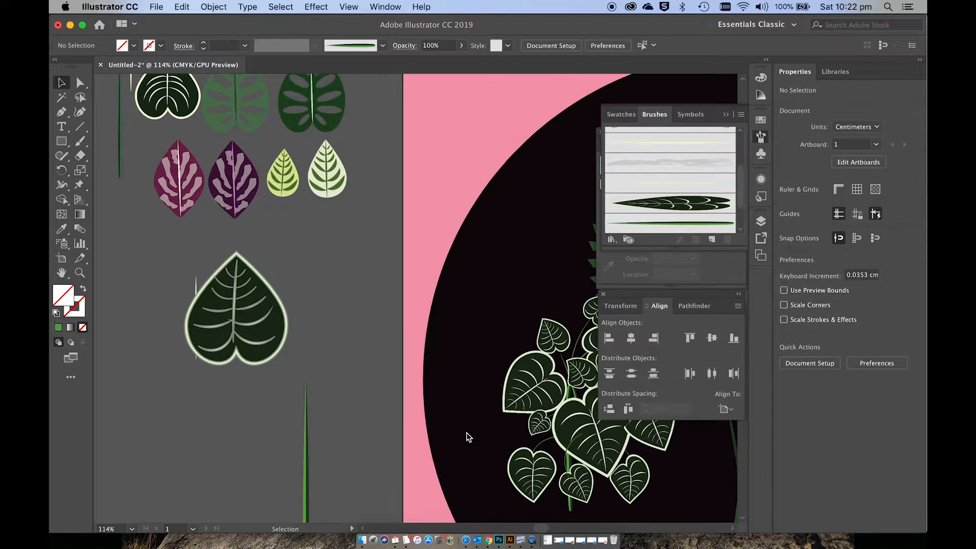
{"action": "scroll", "coordinate": [470, 441], "scroll_direction": "left", "scroll_amount": 1}
{"action": "scroll", "coordinate": [339, 362], "scroll_direction": "up", "scroll_amount": 2}
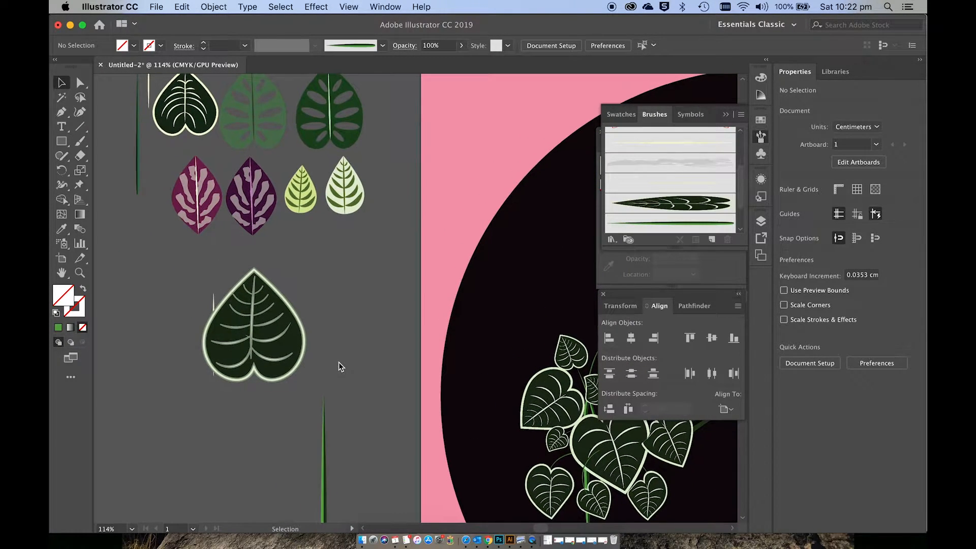
{"action": "scroll", "coordinate": [339, 363], "scroll_direction": "left", "scroll_amount": 2}
{"action": "left_click", "coordinate": [330, 396]}
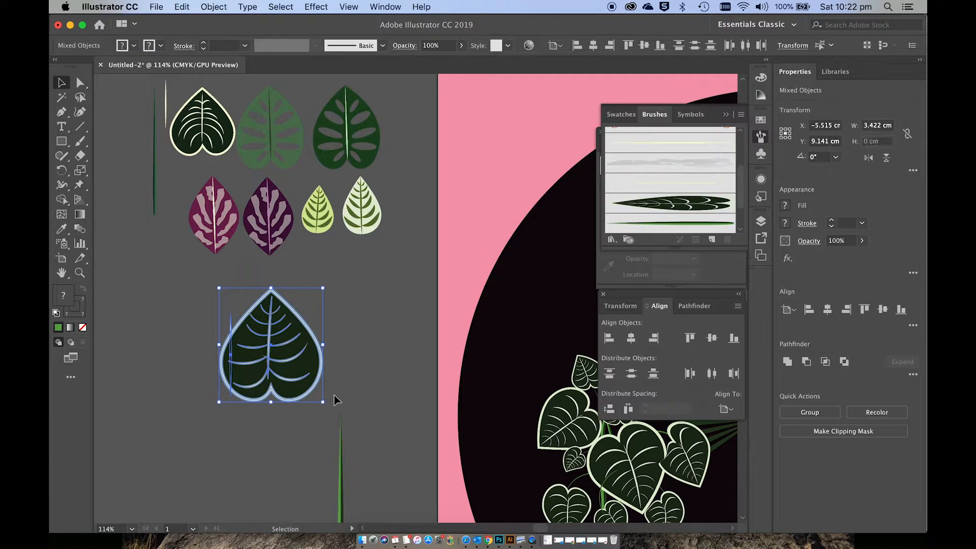
{"action": "key", "text": "Delete"}
Step: Draw an ellipse about 3.52 cm wide and 3.95 cm high on the pasteboard below the purple leaves
{"action": "scroll", "coordinate": [335, 395], "scroll_direction": "up", "scroll_amount": 3}
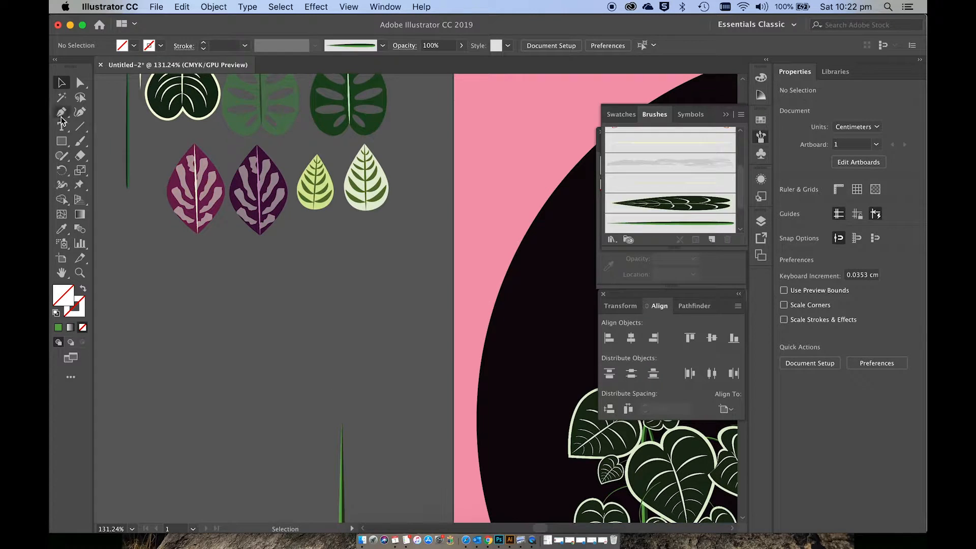
{"action": "left_click", "coordinate": [61, 142]}
{"action": "left_click_drag", "start_coordinate": [61, 144], "coordinate": [109, 171]}
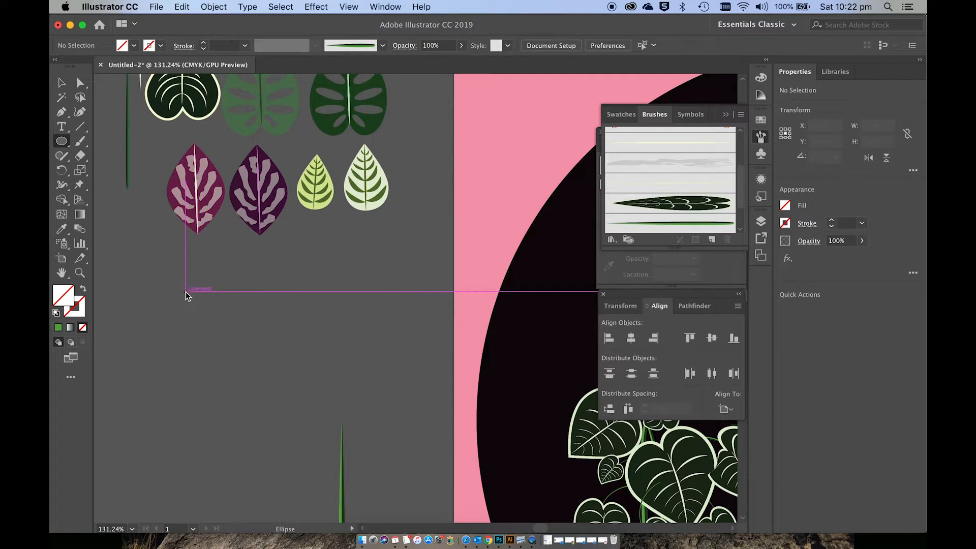
{"action": "left_click_drag", "start_coordinate": [185, 292], "coordinate": [308, 429]}
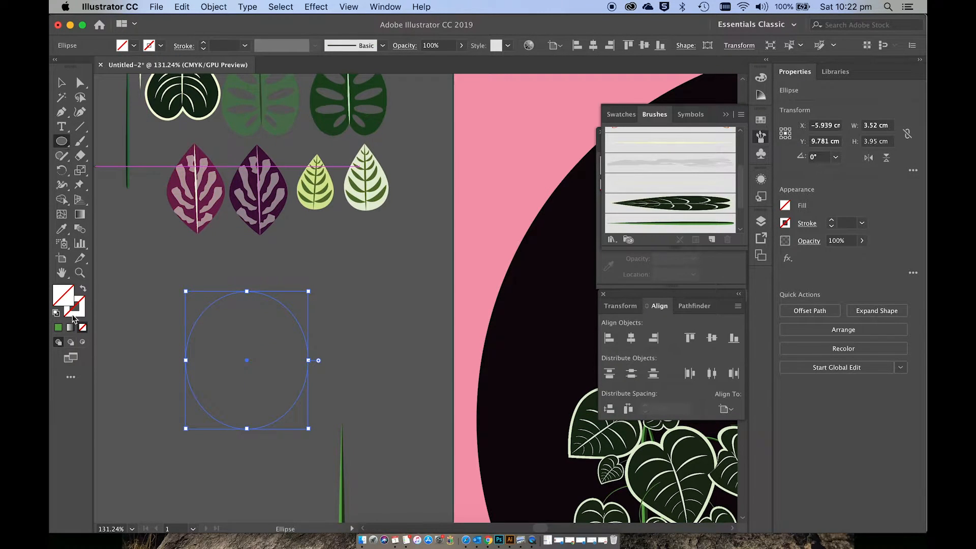
Step: Fill the new ellipse with medium green 73AD53
{"action": "double_click", "coordinate": [68, 298]}
{"action": "left_click", "coordinate": [526, 323]}
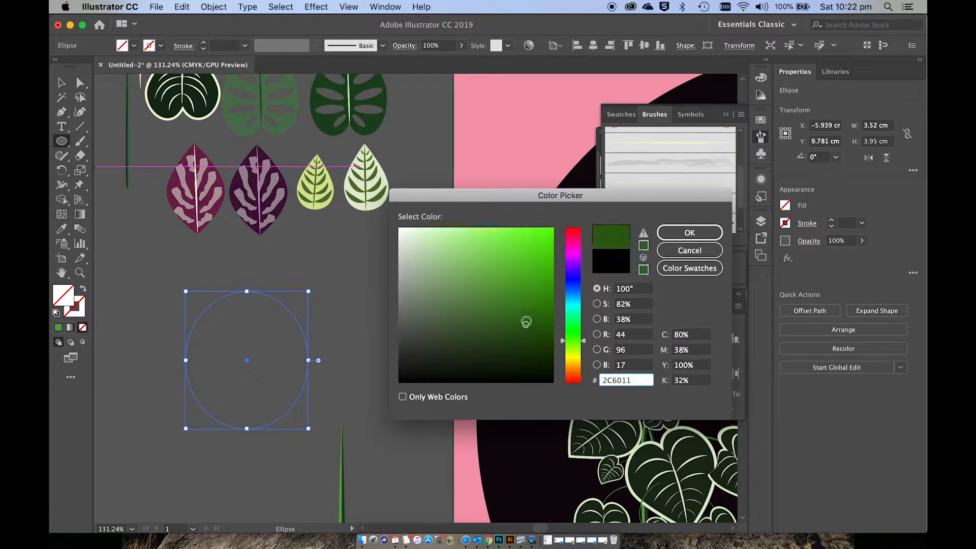
{"action": "left_click", "coordinate": [508, 288]}
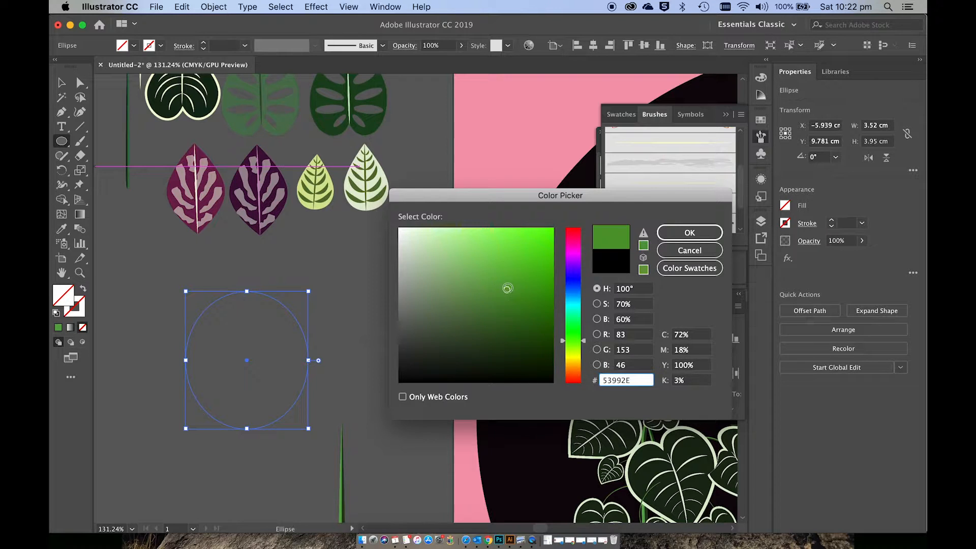
{"action": "left_click", "coordinate": [431, 265]}
{"action": "left_click", "coordinate": [481, 277]}
{"action": "left_click", "coordinate": [515, 272]}
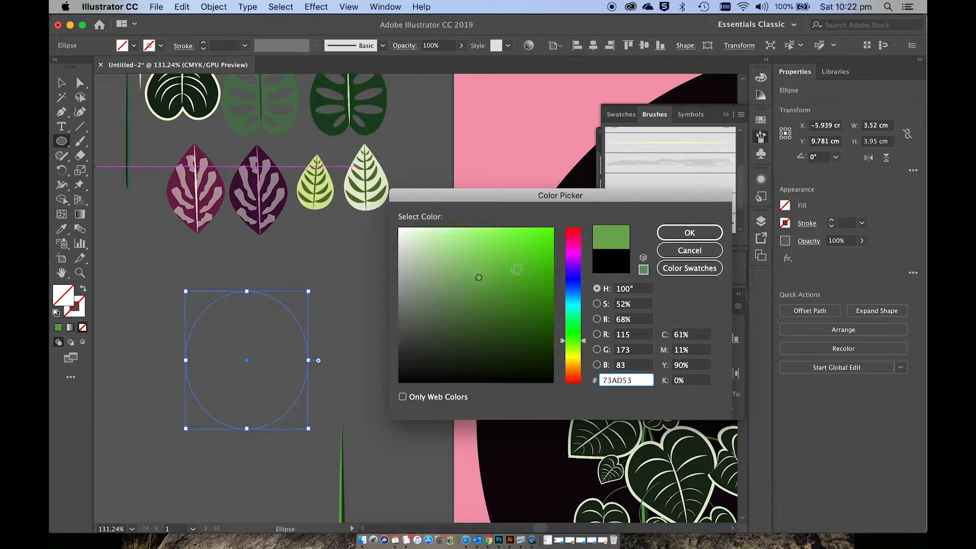
{"action": "left_click", "coordinate": [699, 234]}
Step: Raise the ellipse's bottom anchor to about Y 11.25 cm and angle its two handles independently downward and outward to form a notch between two lobes
{"action": "key", "text": "a"}
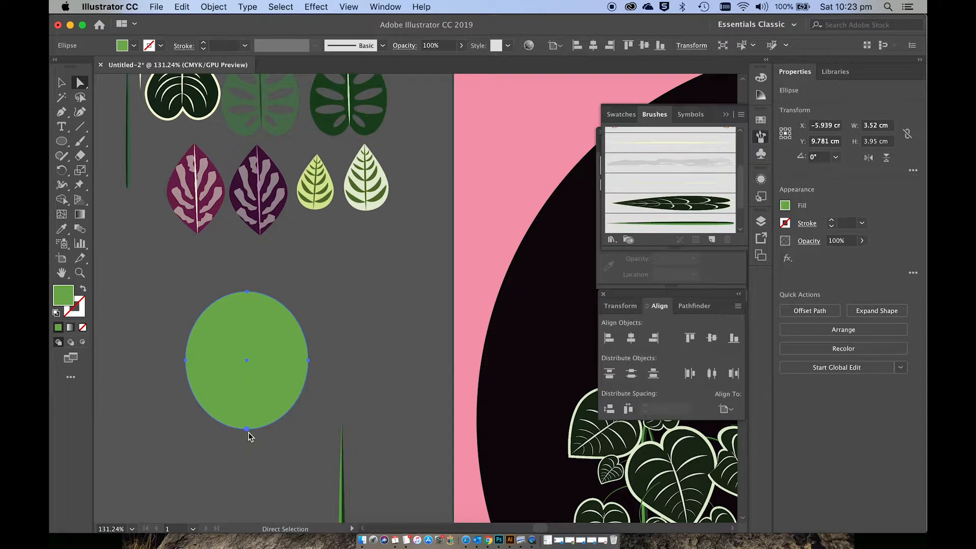
{"action": "left_click_drag", "start_coordinate": [247, 430], "coordinate": [246, 410]}
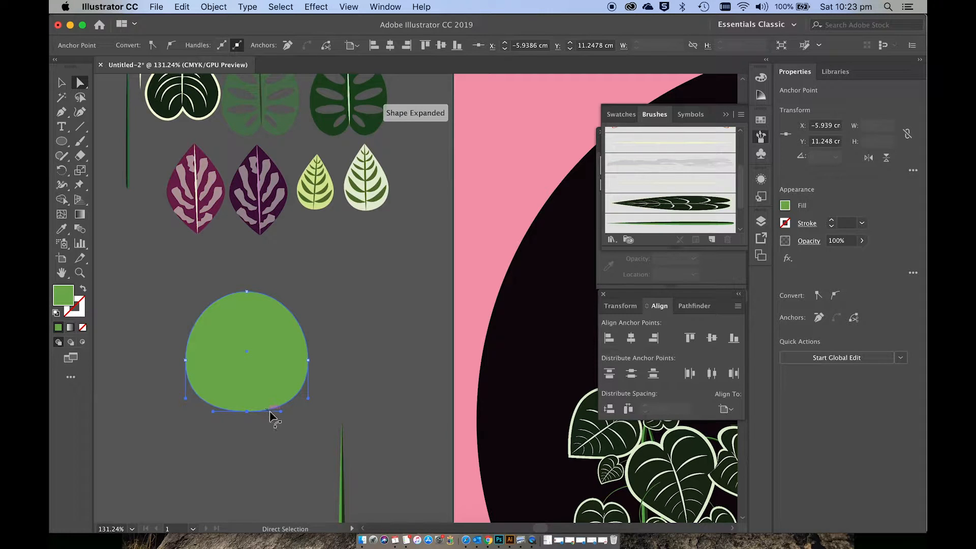
{"action": "left_click_drag", "start_coordinate": [280, 412], "coordinate": [265, 435]}
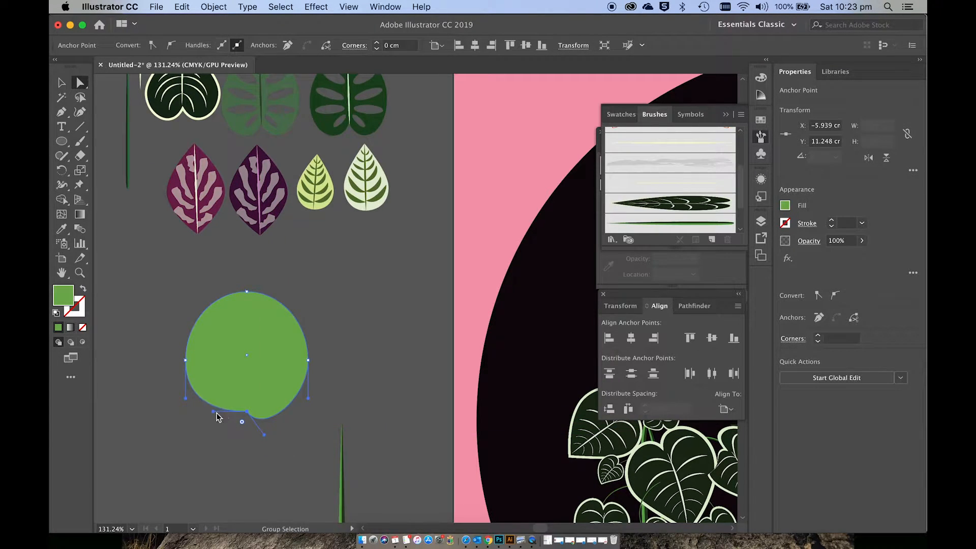
{"action": "left_click_drag", "start_coordinate": [215, 413], "coordinate": [231, 436]}
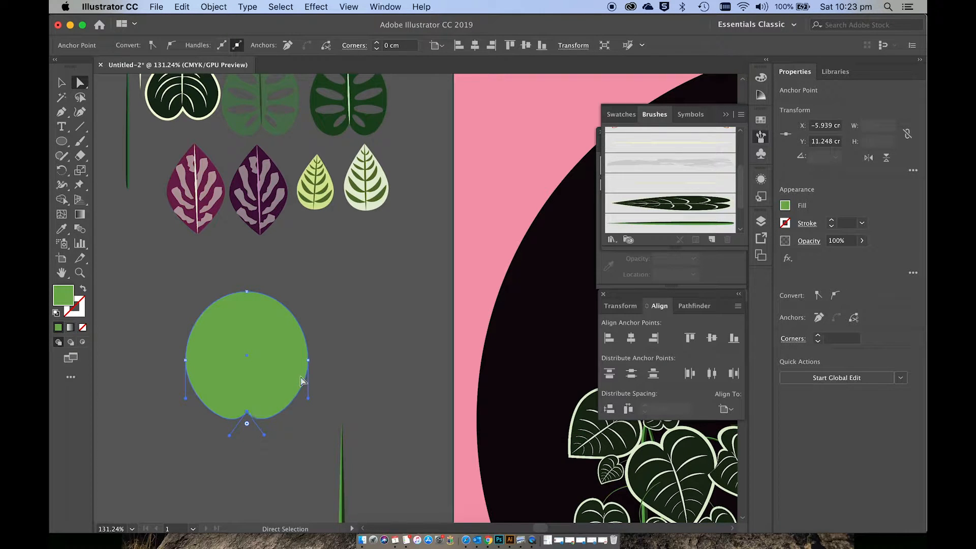
{"action": "left_click_drag", "start_coordinate": [265, 433], "coordinate": [288, 440]}
{"action": "left_click_drag", "start_coordinate": [230, 436], "coordinate": [209, 443]}
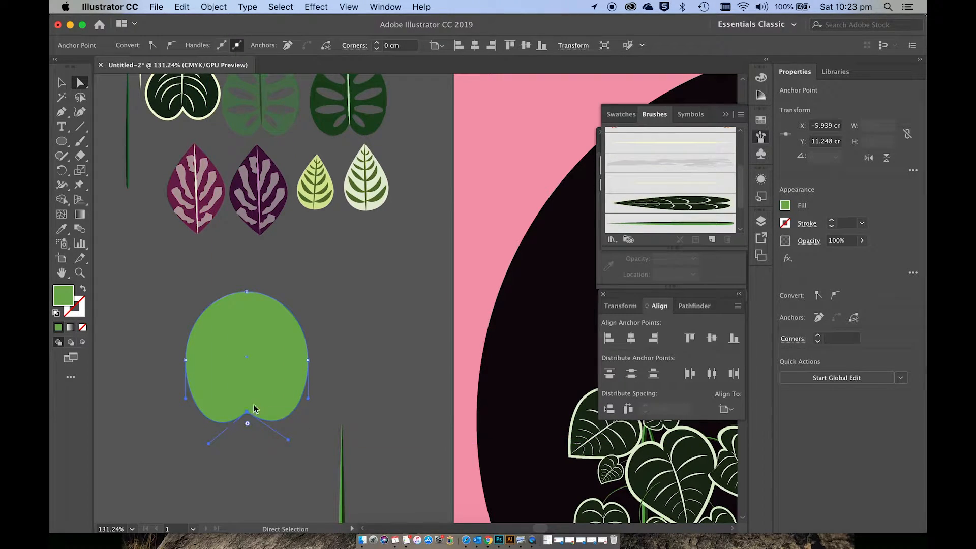
{"action": "left_click_drag", "start_coordinate": [248, 411], "coordinate": [248, 411]}
Step: Convert the shape's top anchor to a corner, pull it up to about Y 7.25 cm, and lower both side anchors for a heart-leaf outline
{"action": "left_click", "coordinate": [248, 293]}
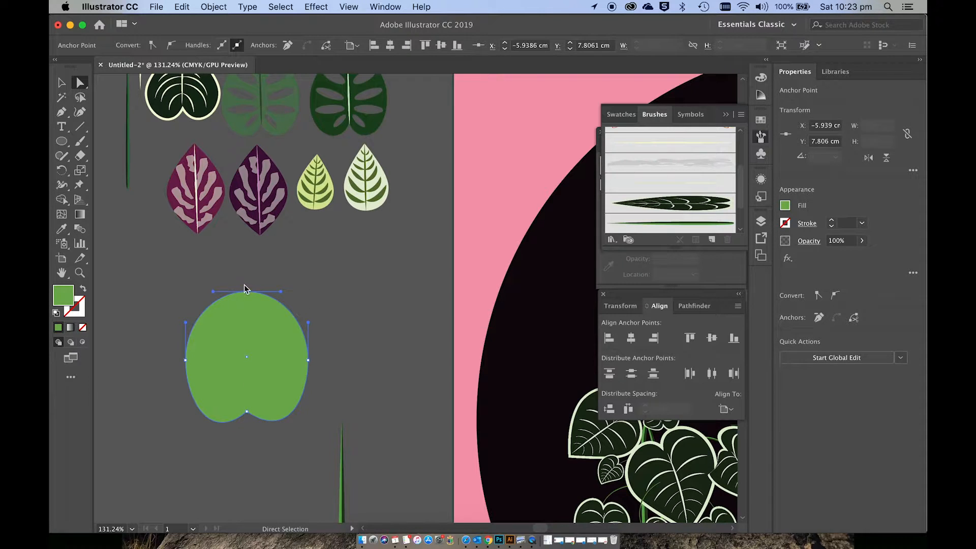
{"action": "left_click", "coordinate": [152, 46]}
{"action": "left_click_drag", "start_coordinate": [249, 292], "coordinate": [249, 272]}
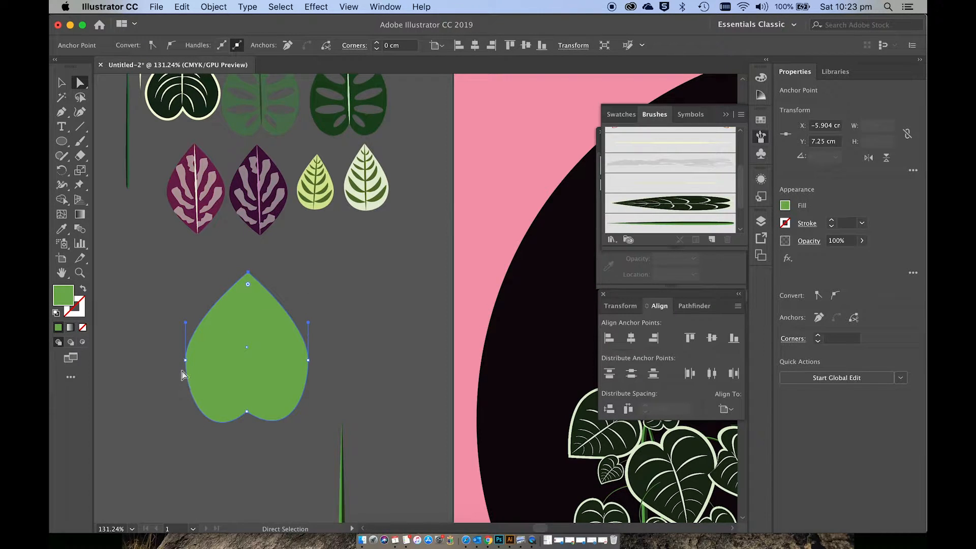
{"action": "left_click_drag", "start_coordinate": [185, 360], "coordinate": [183, 378]}
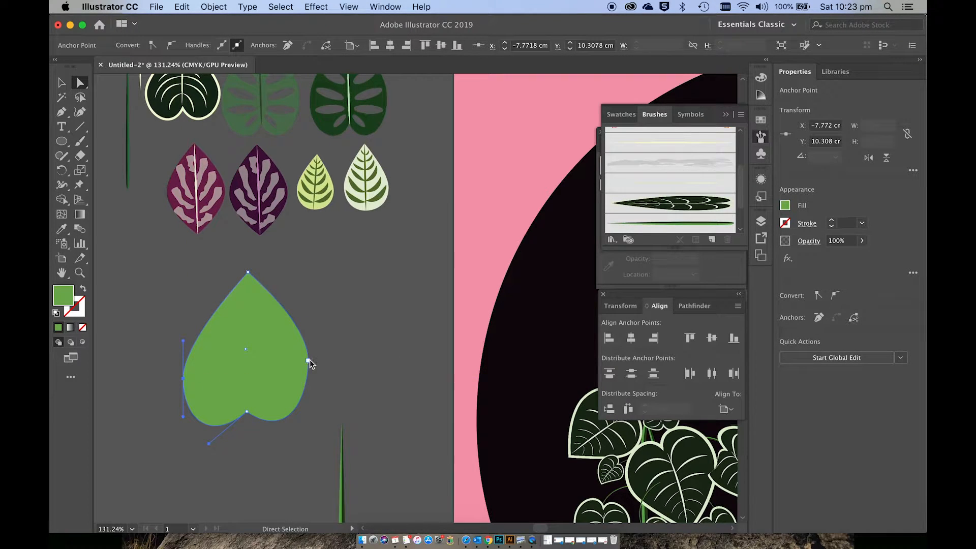
{"action": "left_click_drag", "start_coordinate": [309, 361], "coordinate": [314, 374]}
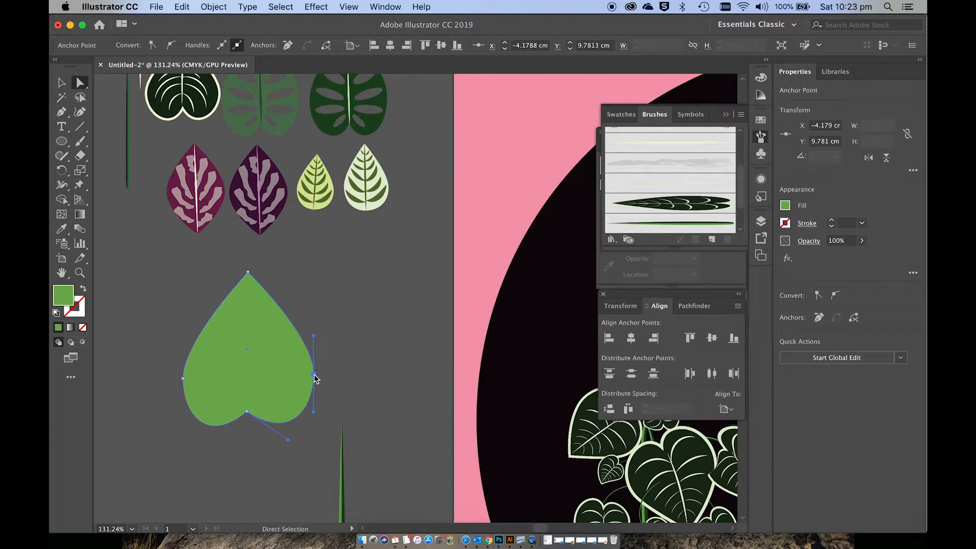
{"action": "left_click", "coordinate": [348, 398]}
Step: Even out the leaf's lobes by nudging the notch anchor toward the centre and adjusting the right lobe's curve handle and side anchor
{"action": "scroll", "coordinate": [349, 407], "scroll_direction": "up", "scroll_amount": 1}
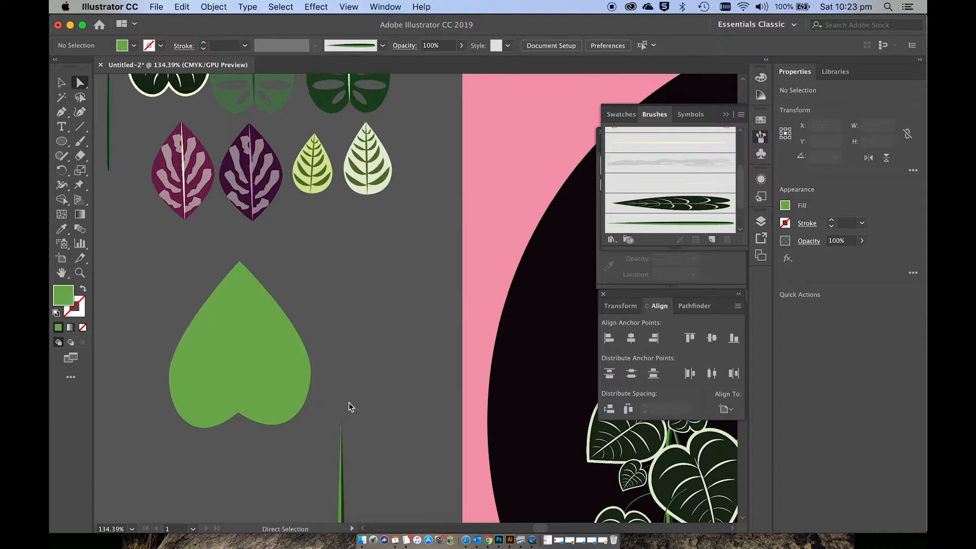
{"action": "scroll", "coordinate": [348, 401], "scroll_direction": "up", "scroll_amount": 5}
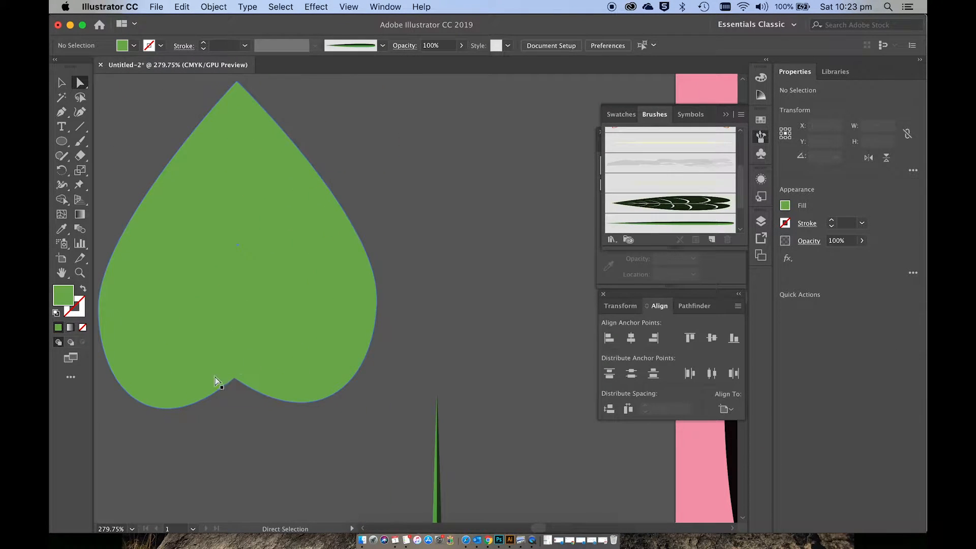
{"action": "left_click_drag", "start_coordinate": [235, 381], "coordinate": [241, 379]}
{"action": "left_click_drag", "start_coordinate": [328, 437], "coordinate": [317, 450]}
{"action": "left_click", "coordinate": [376, 397]}
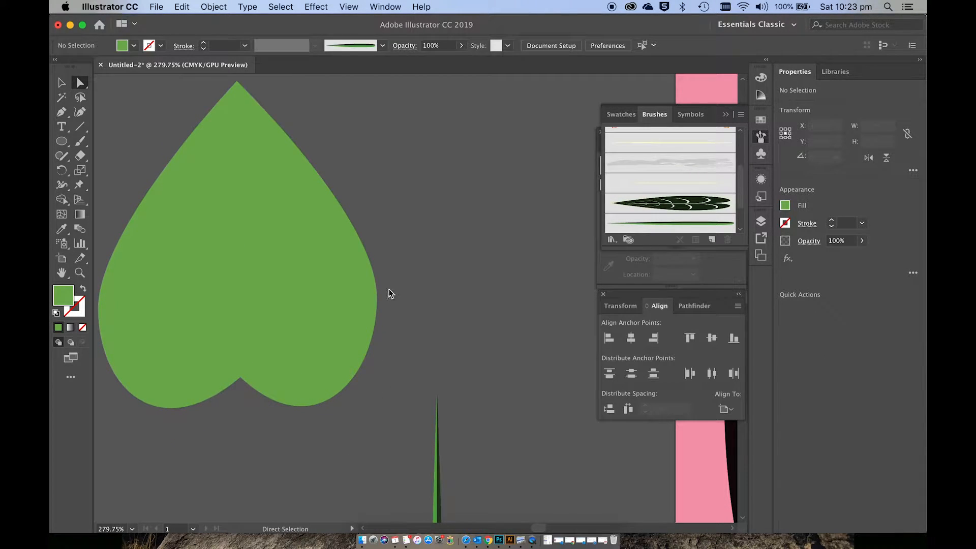
{"action": "left_click", "coordinate": [378, 298]}
{"action": "left_click_drag", "start_coordinate": [377, 380], "coordinate": [387, 385]}
{"action": "left_click", "coordinate": [441, 347]}
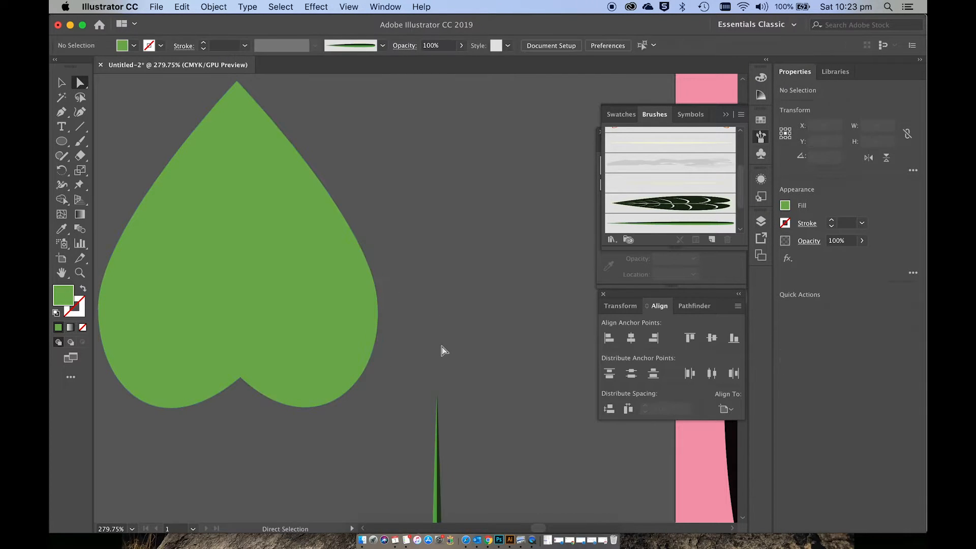
Step: Set the fill colour to pale green E0F4D3 for drawing new ellipses
{"action": "scroll", "coordinate": [441, 346], "scroll_direction": "left", "scroll_amount": 3}
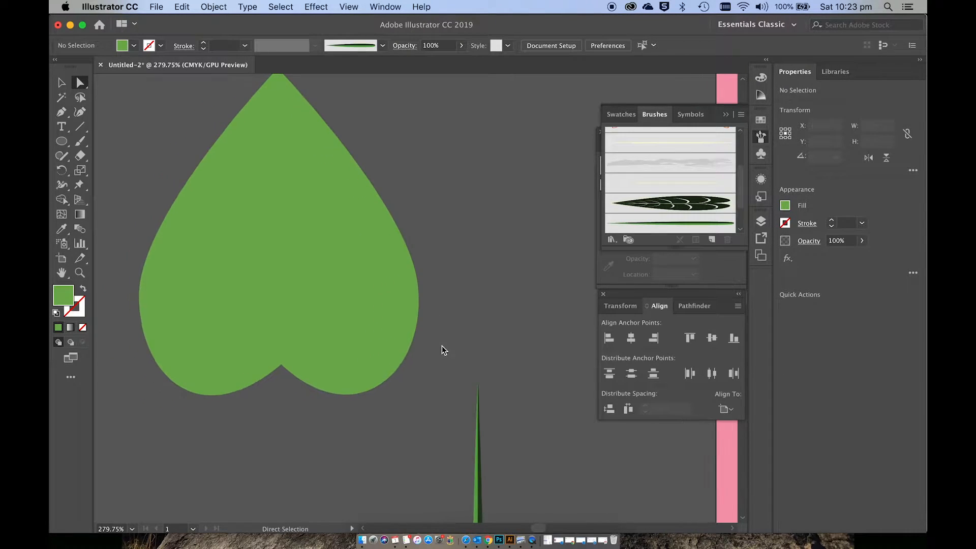
{"action": "left_click", "coordinate": [66, 141]}
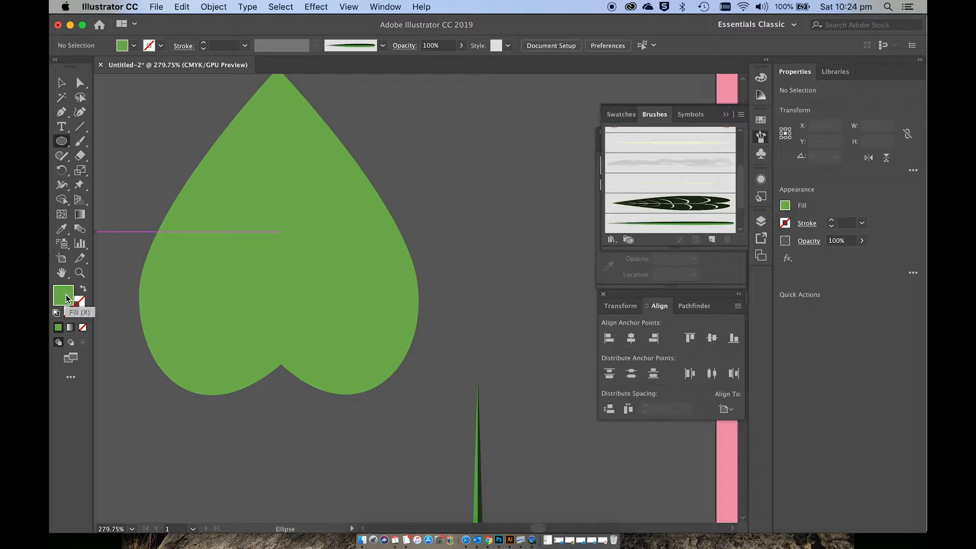
{"action": "double_click", "coordinate": [67, 298]}
{"action": "left_click", "coordinate": [421, 234]}
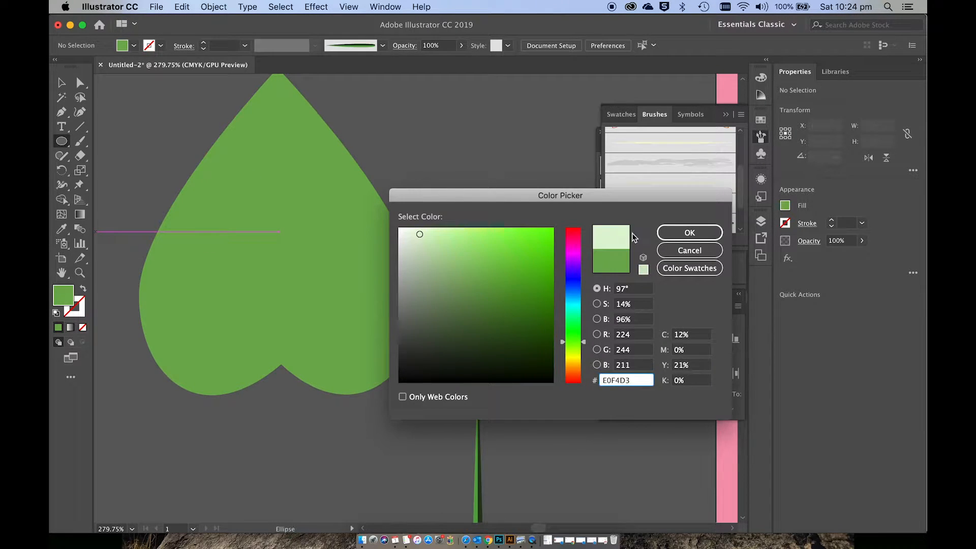
{"action": "left_click", "coordinate": [681, 235]}
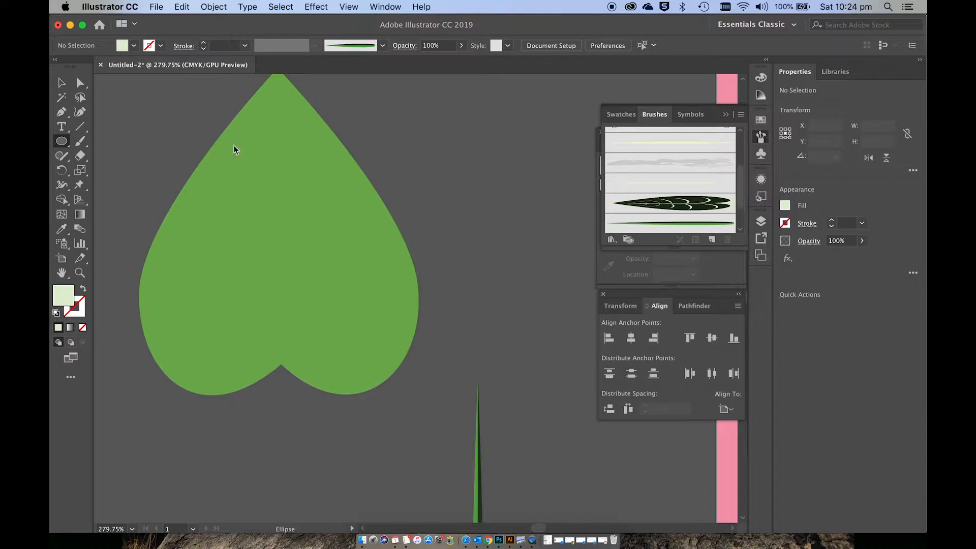
Step: Draw three upright ellipses down the leaf's left half, about 0.42 × 0.73, 0.44 × 1.54 and 0.42 × 2 cm
{"action": "left_click_drag", "start_coordinate": [234, 145], "coordinate": [265, 199]}
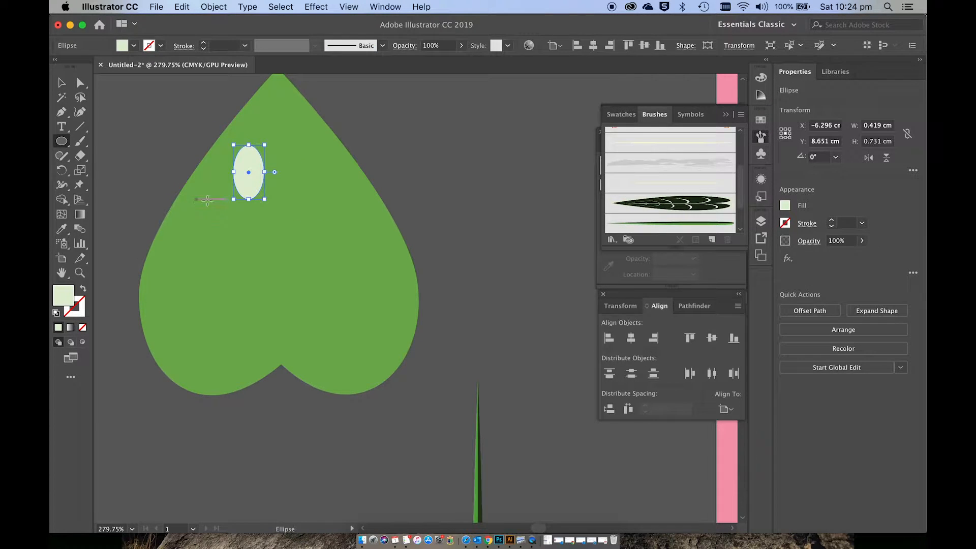
{"action": "left_click_drag", "start_coordinate": [200, 200], "coordinate": [234, 313]}
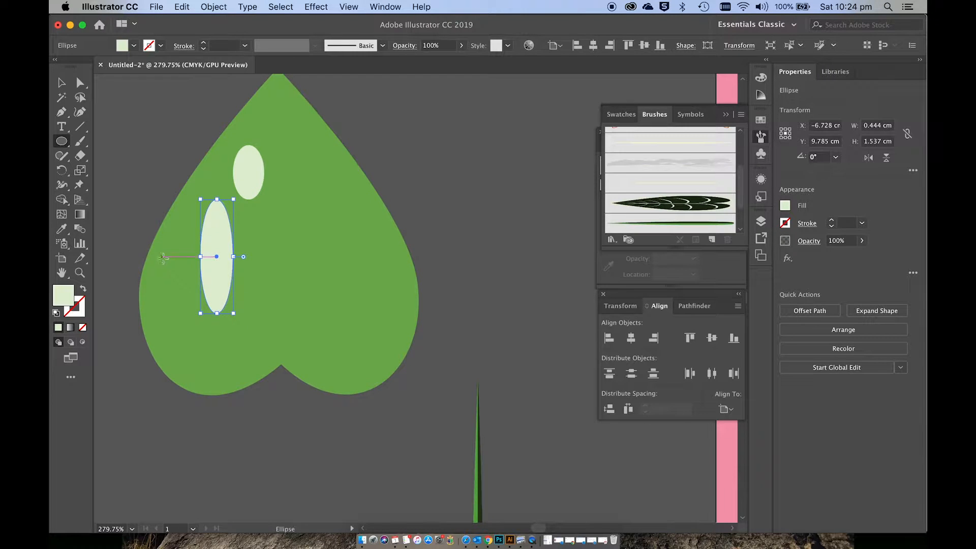
{"action": "left_click_drag", "start_coordinate": [162, 257], "coordinate": [193, 408]}
Step: Move the smallest ellipse up toward the leaf tip and rotate it to about 39°
{"action": "left_click", "coordinate": [61, 82]}
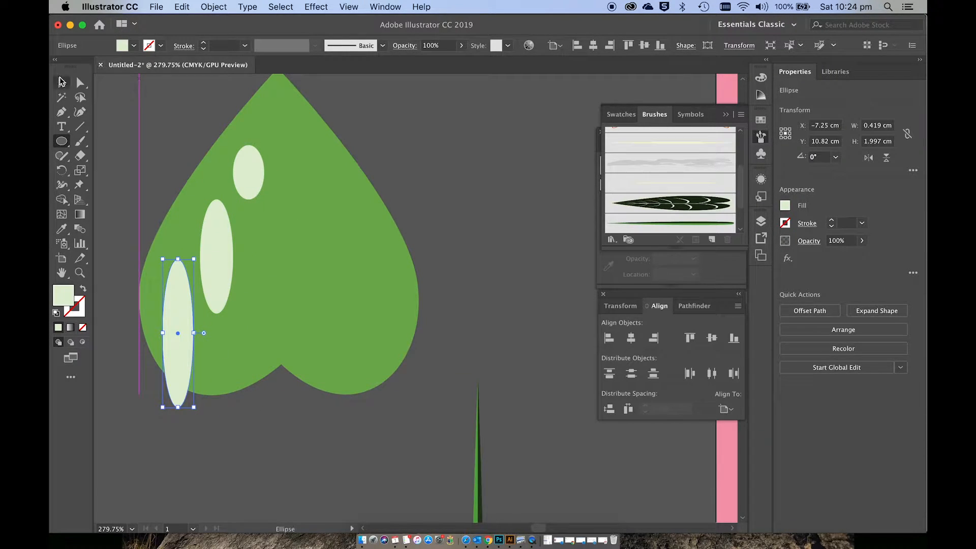
{"action": "left_click_drag", "start_coordinate": [246, 172], "coordinate": [251, 145]}
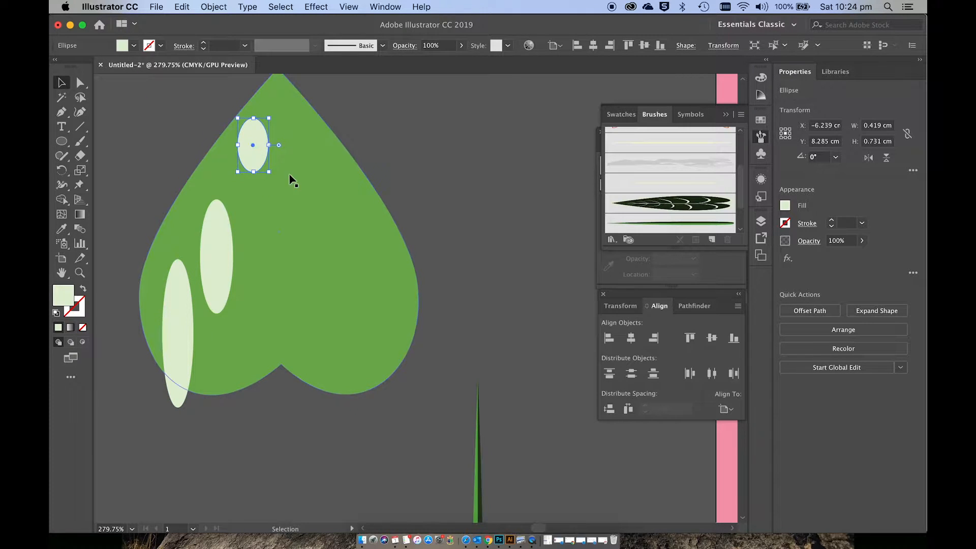
{"action": "left_click_drag", "start_coordinate": [275, 178], "coordinate": [281, 171]}
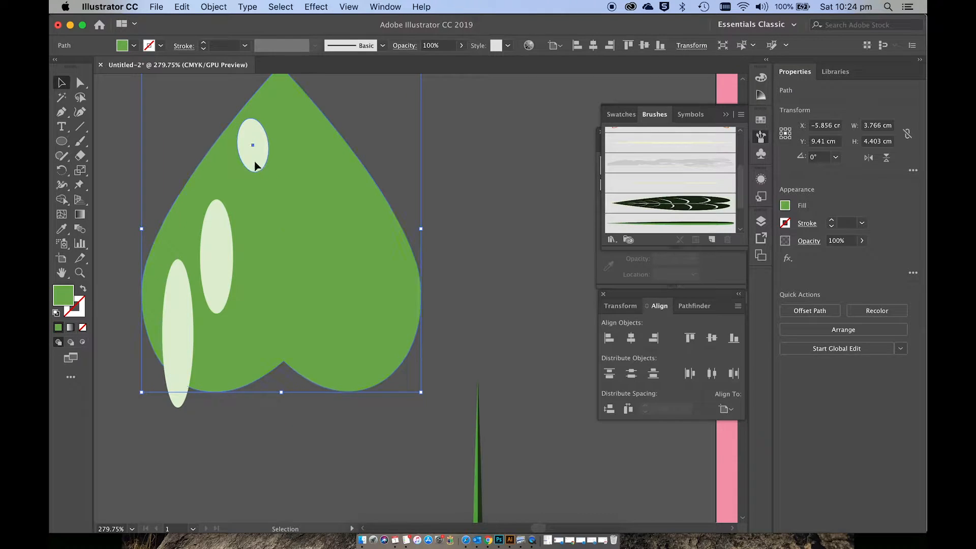
{"action": "left_click", "coordinate": [257, 166]}
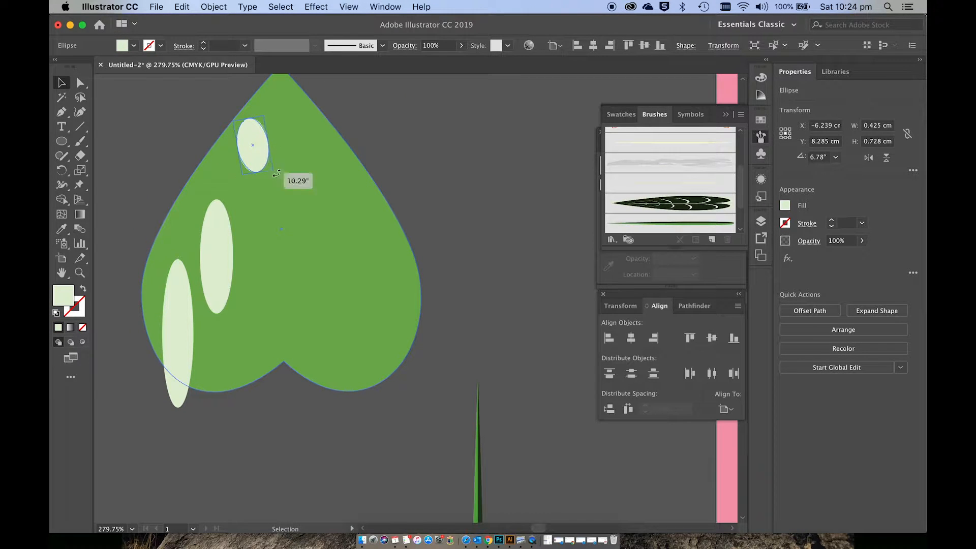
{"action": "left_click_drag", "start_coordinate": [276, 172], "coordinate": [295, 155]}
Step: Raise the middle ellipse and tilt it to about 48.5°, parallel to the leaf veins, and place a plumper copy just below it
{"action": "double_click", "coordinate": [218, 259]}
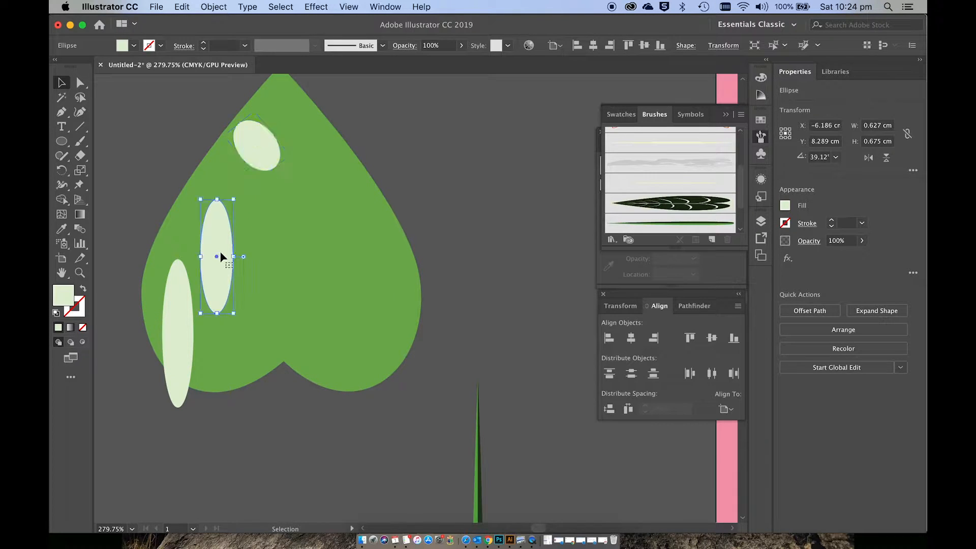
{"action": "double_click", "coordinate": [108, 96]}
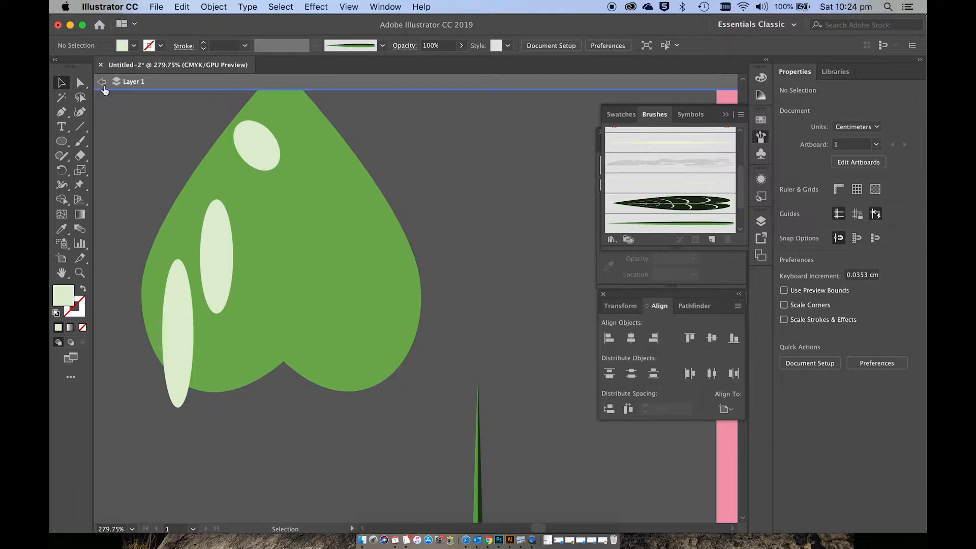
{"action": "left_click_drag", "start_coordinate": [218, 227], "coordinate": [221, 185]}
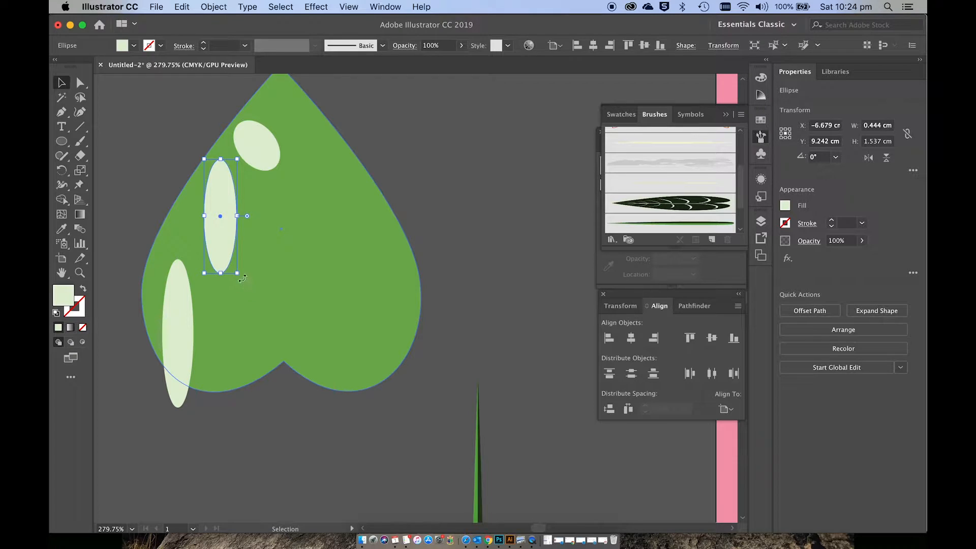
{"action": "left_click_drag", "start_coordinate": [242, 278], "coordinate": [272, 266]}
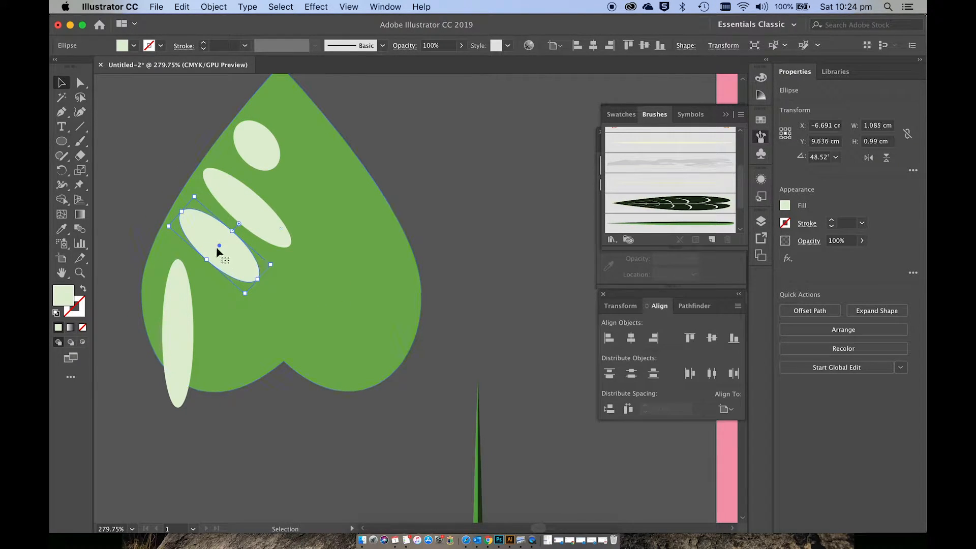
{"action": "left_click_drag", "start_coordinate": [215, 246], "coordinate": [214, 263]}
Step: Tilt the tallest ellipse across the leaf's lower left half and add a nearly horizontal copy of the top ellipse in the left lobe
{"action": "left_click", "coordinate": [199, 319]}
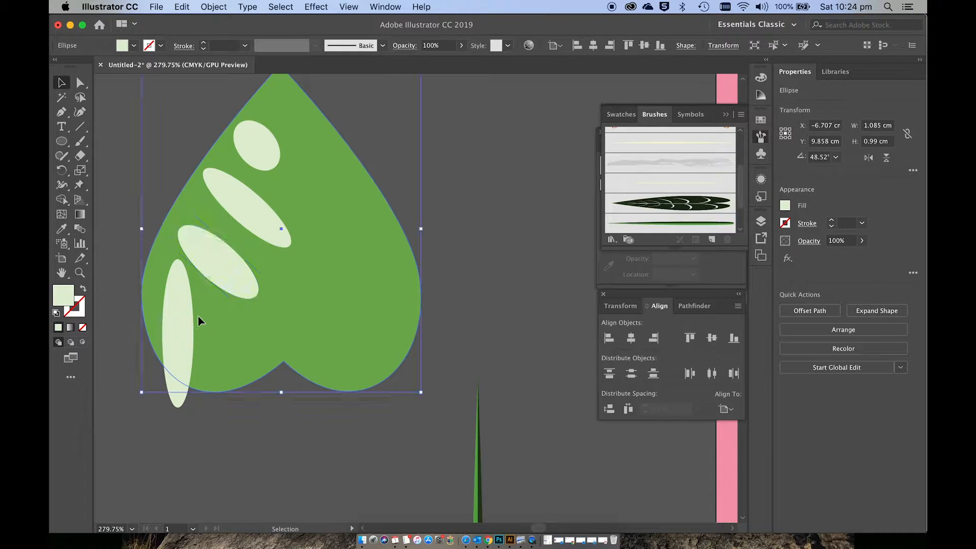
{"action": "left_click", "coordinate": [191, 326]}
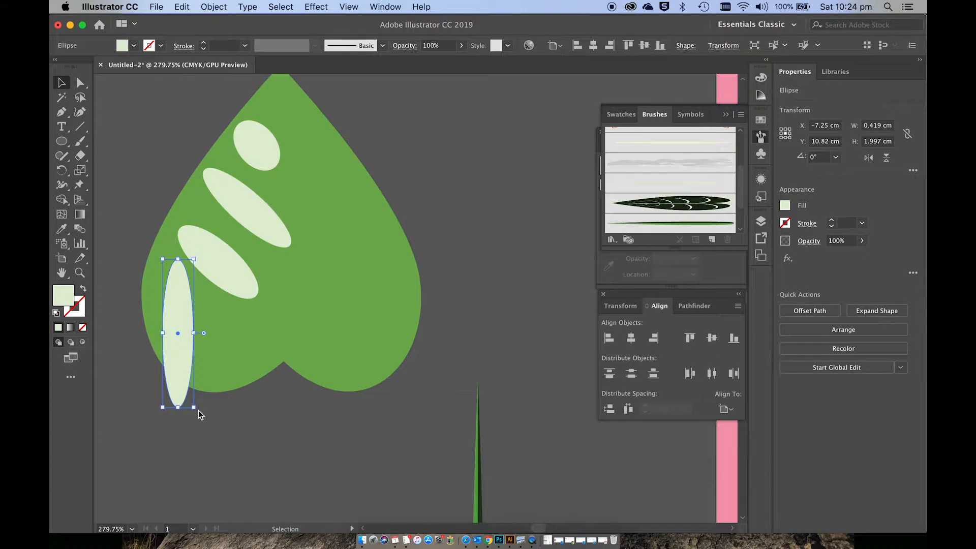
{"action": "left_click_drag", "start_coordinate": [199, 410], "coordinate": [245, 321]}
{"action": "left_click_drag", "start_coordinate": [239, 285], "coordinate": [225, 245]}
{"action": "left_click", "coordinate": [263, 161]}
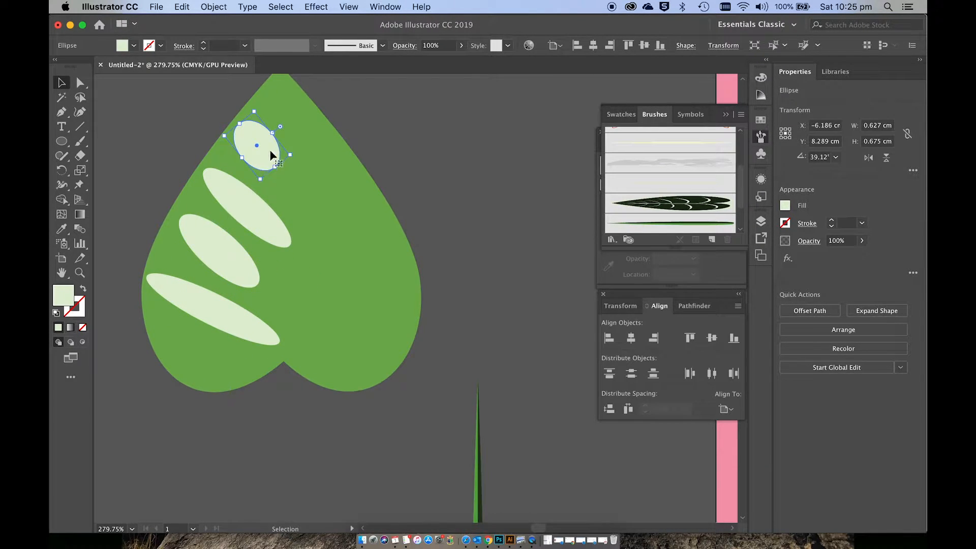
{"action": "left_click_drag", "start_coordinate": [270, 151], "coordinate": [219, 350]}
Step: Scale all five ellipses together to about 1.75 × 3.11 cm and centre them within the leaf's left half, around Y 9.61 cm
{"action": "left_click", "coordinate": [233, 275], "text": "shift"}
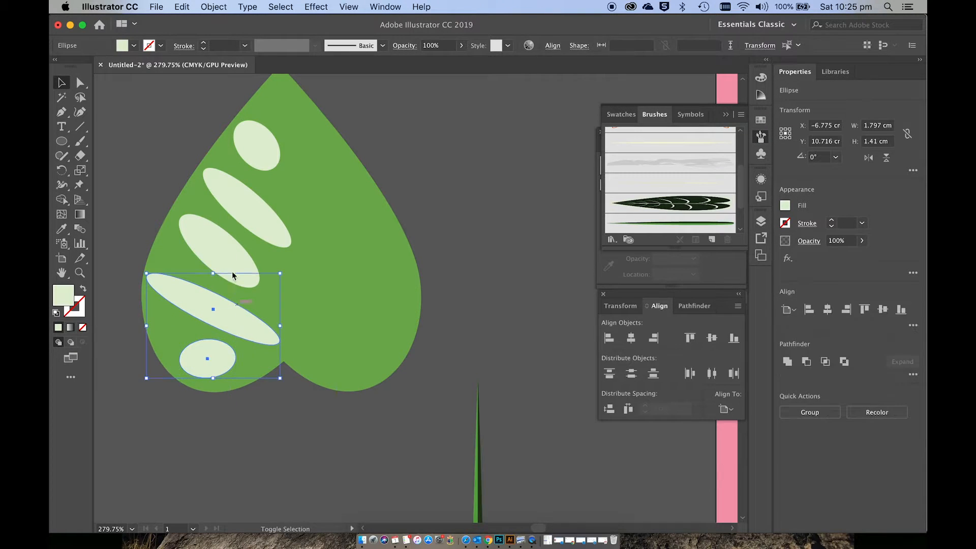
{"action": "left_click", "coordinate": [229, 249], "text": "shift"}
{"action": "left_click", "coordinate": [257, 208], "text": "shift"}
{"action": "left_click", "coordinate": [255, 162], "text": "shift"}
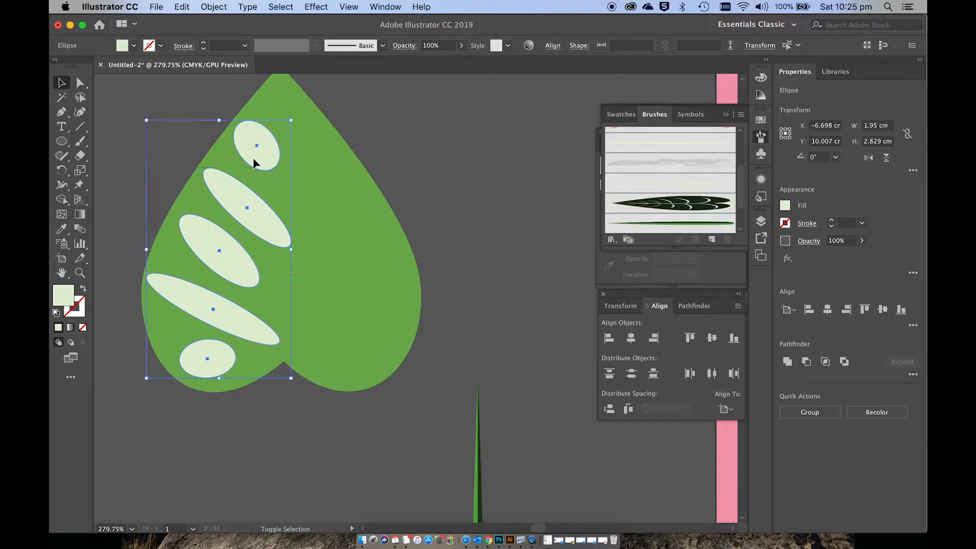
{"action": "left_click_drag", "start_coordinate": [291, 123], "coordinate": [276, 143]}
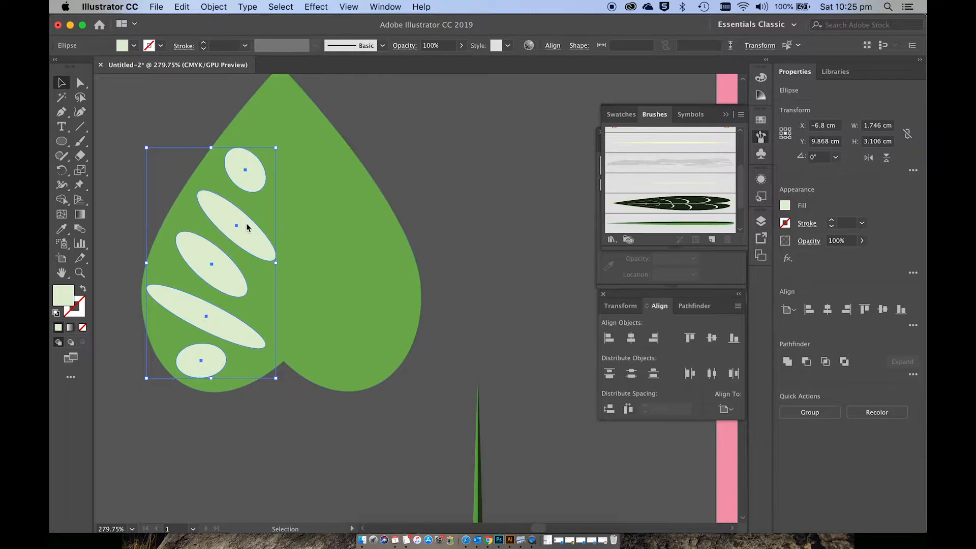
{"action": "left_click_drag", "start_coordinate": [245, 227], "coordinate": [251, 206]}
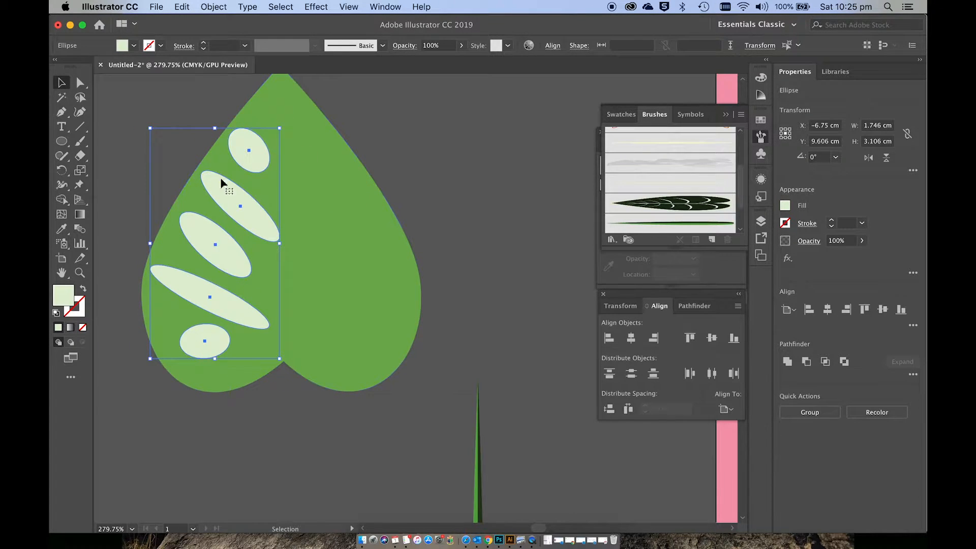
{"action": "left_click", "coordinate": [370, 218], "text": "shift"}
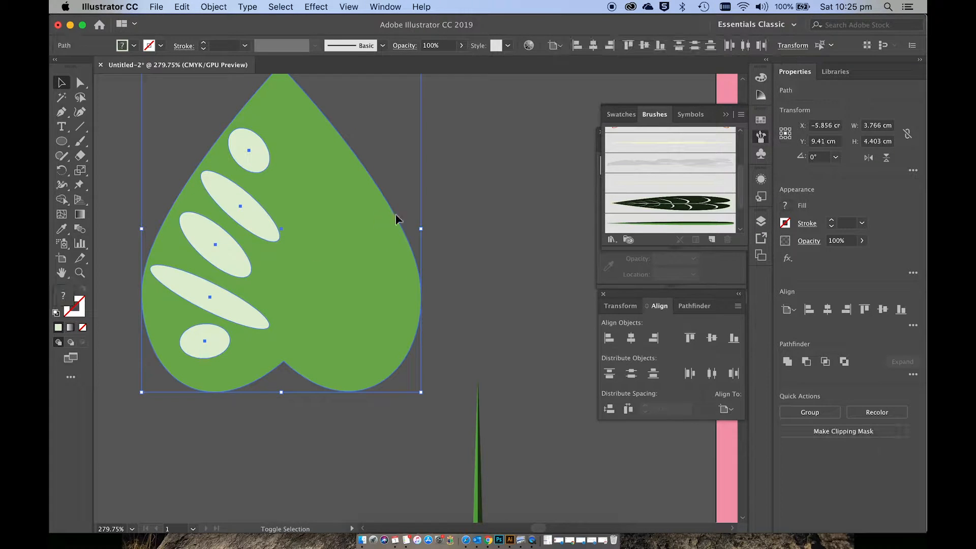
{"action": "left_click", "coordinate": [214, 6]}
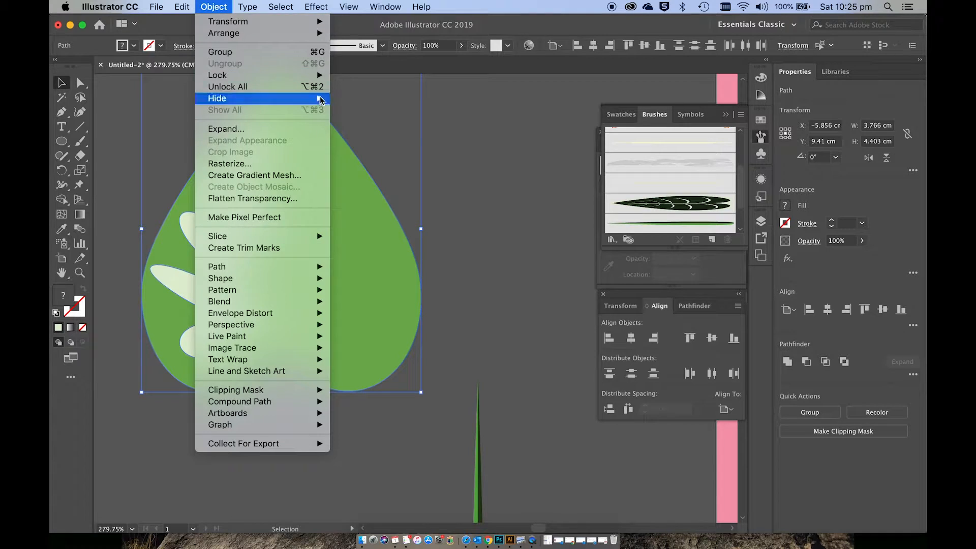
{"action": "left_click", "coordinate": [509, 219]}
{"action": "left_click", "coordinate": [395, 313], "text": "shift"}
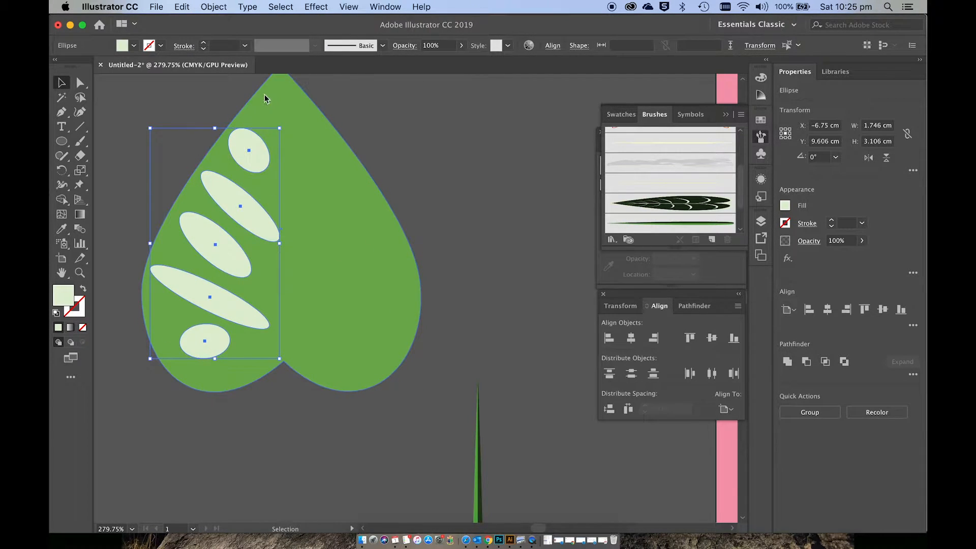
Step: Reflect a copy of the five ellipses across the vertical axis and place it on the leaf's right half, at about X -4.98 cm
{"action": "left_click", "coordinate": [215, 5]}
{"action": "mouse_move", "coordinate": [270, 21]}
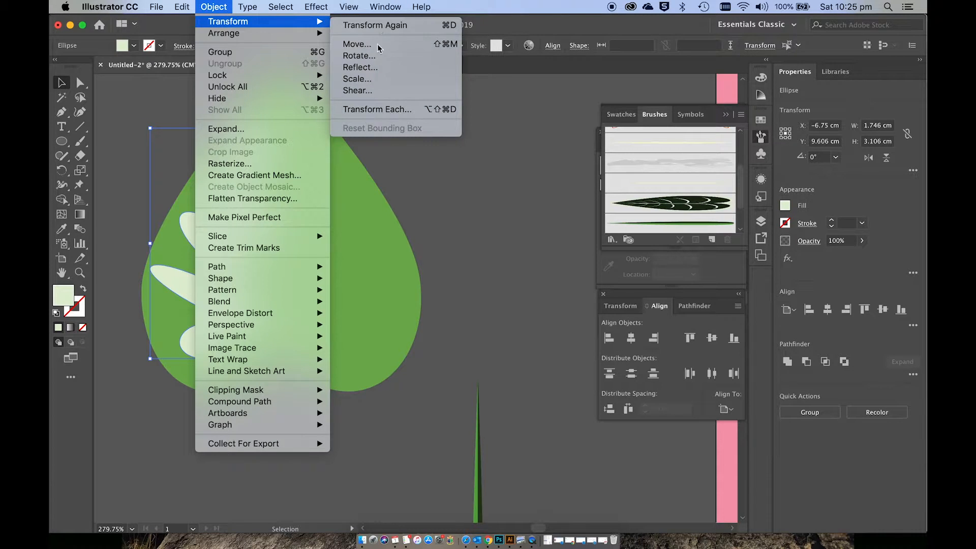
{"action": "left_click", "coordinate": [360, 67]}
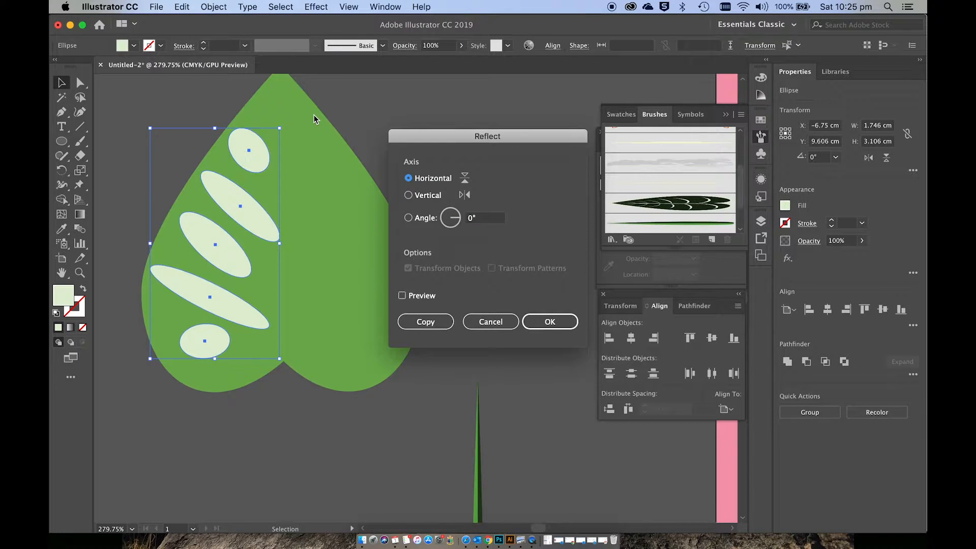
{"action": "left_click", "coordinate": [422, 198]}
{"action": "left_click", "coordinate": [429, 328]}
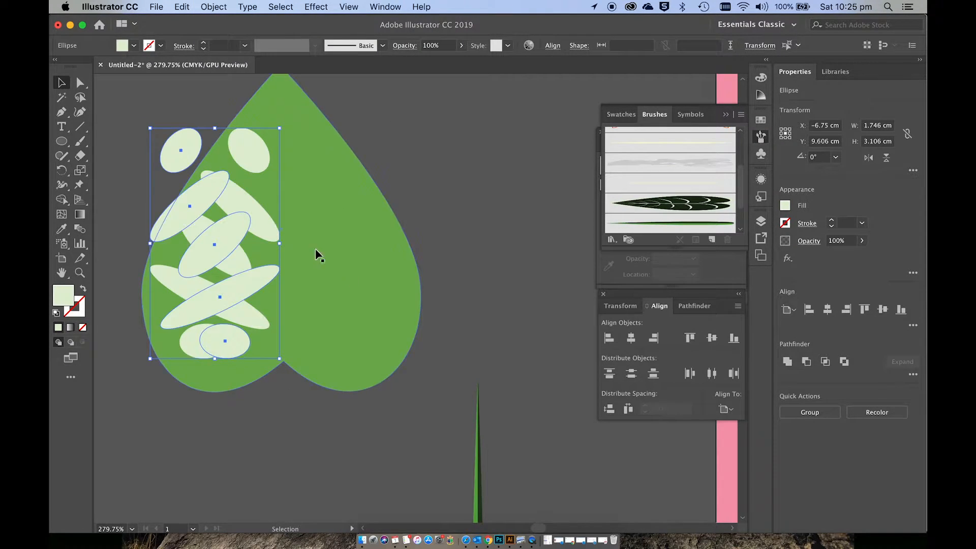
{"action": "left_click_drag", "start_coordinate": [222, 239], "coordinate": [355, 239]}
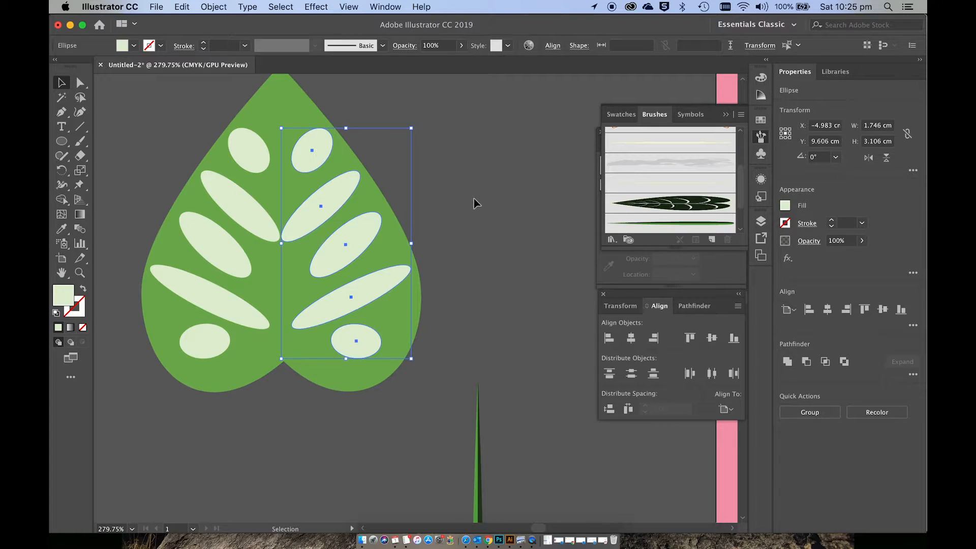
Step: Shorten the second ellipse from the top on both halves to leave a gap between their inner ends
{"action": "left_click", "coordinate": [239, 212]}
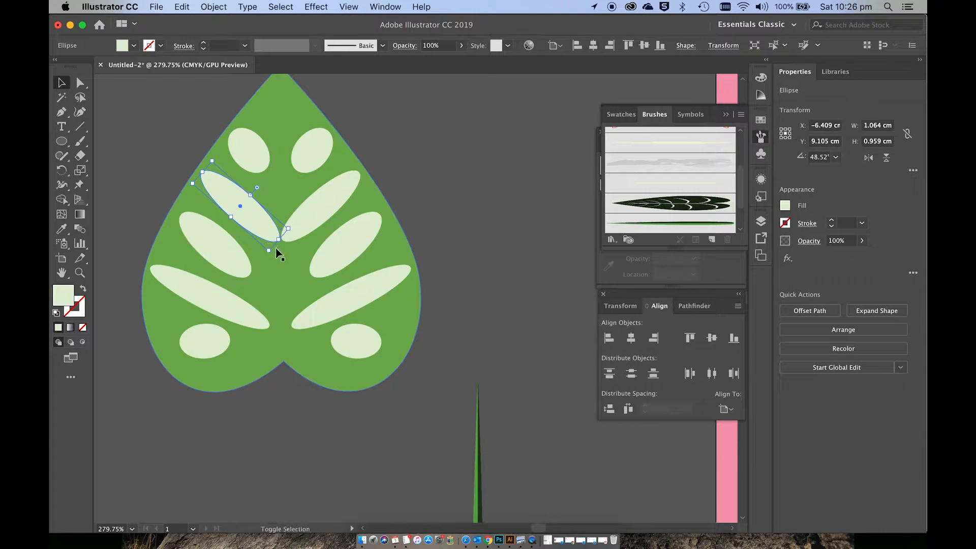
{"action": "mouse_move", "coordinate": [278, 239]}
{"action": "left_mouse_down"}
{"action": "mouse_move", "coordinate": [267, 232]}
{"action": "mouse_move", "coordinate": [311, 228]}
{"action": "mouse_move", "coordinate": [285, 241]}
{"action": "mouse_move", "coordinate": [295, 235]}
{"action": "left_mouse_up"}
{"action": "left_click", "coordinate": [331, 302]}
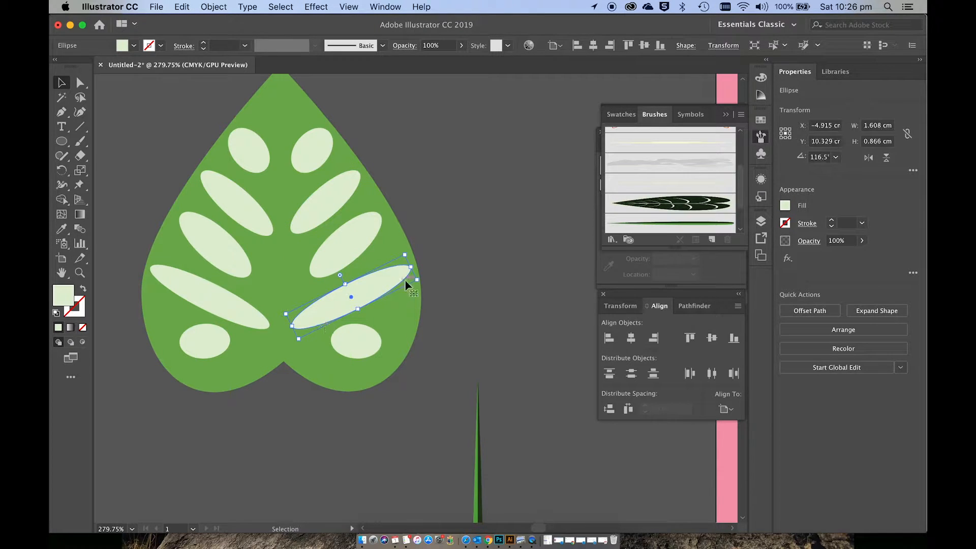
{"action": "left_click", "coordinate": [464, 231]}
Step: Separate all ten ellipses from the heart-shaped leaf with the Shape Builder tool, working through both halves
{"action": "left_click_drag", "start_coordinate": [117, 118], "coordinate": [423, 402]}
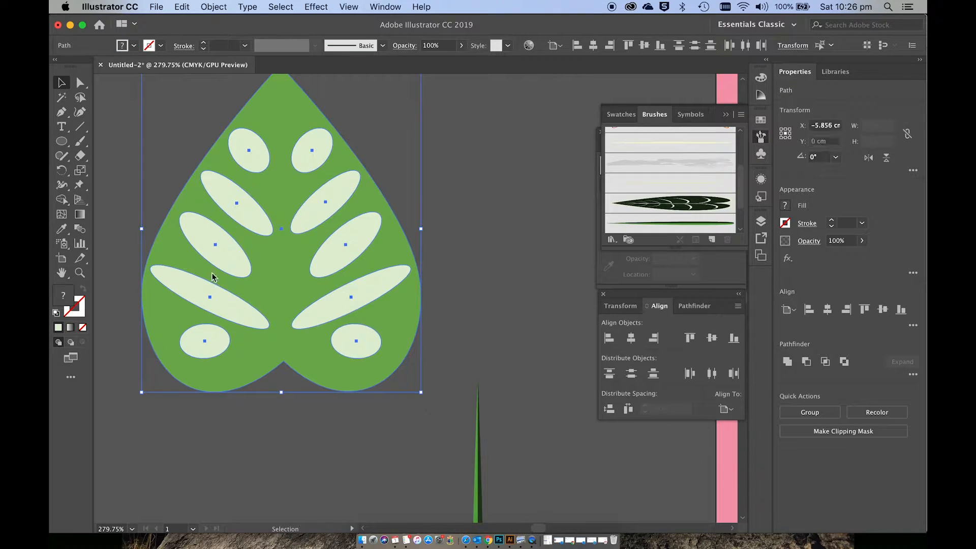
{"action": "left_click", "coordinate": [62, 200]}
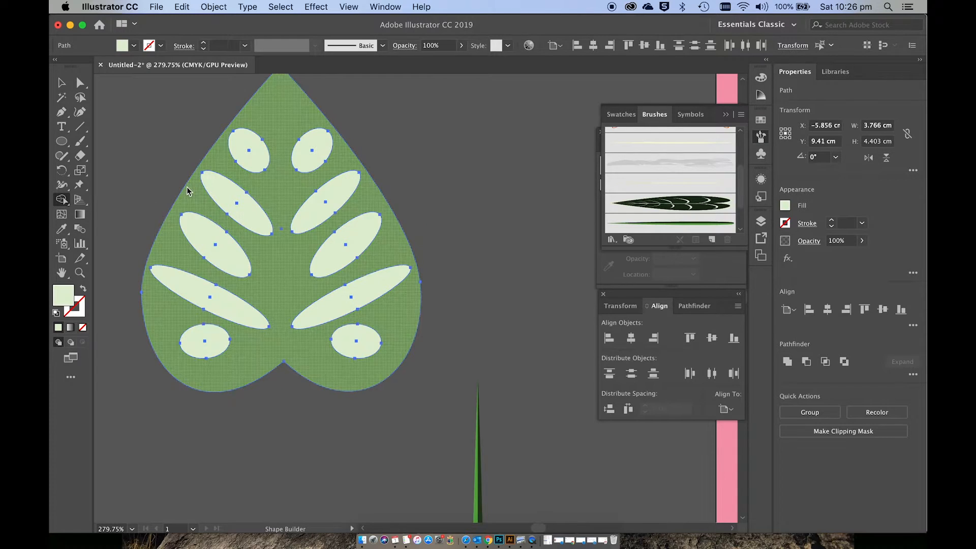
{"action": "left_click", "coordinate": [253, 158]}
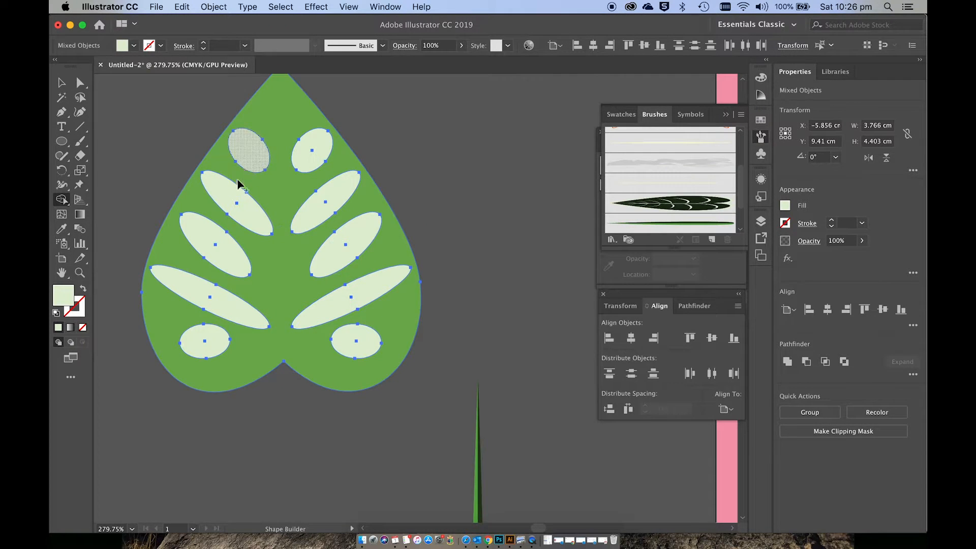
{"action": "left_click", "coordinate": [229, 189]}
{"action": "left_click", "coordinate": [203, 231]}
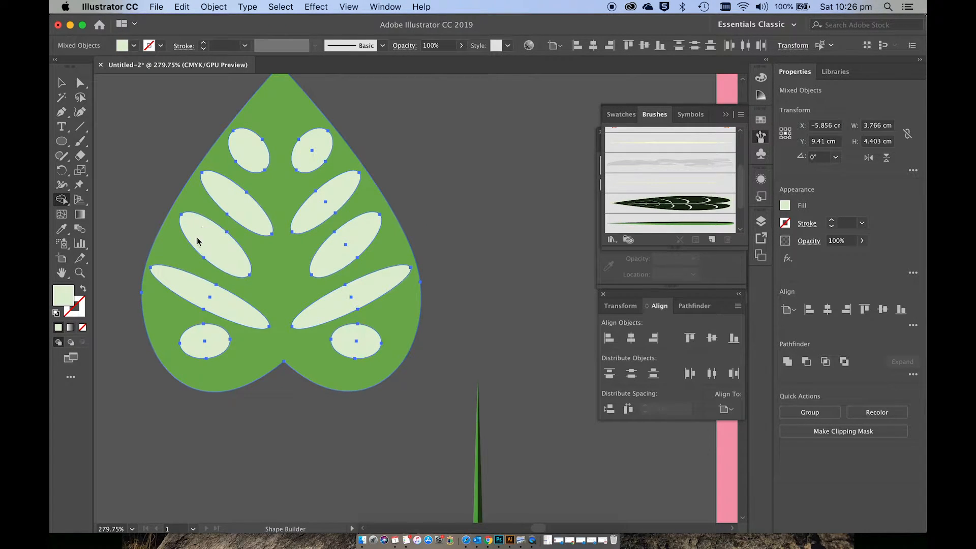
{"action": "left_click", "coordinate": [192, 285]}
{"action": "left_click", "coordinate": [204, 340]}
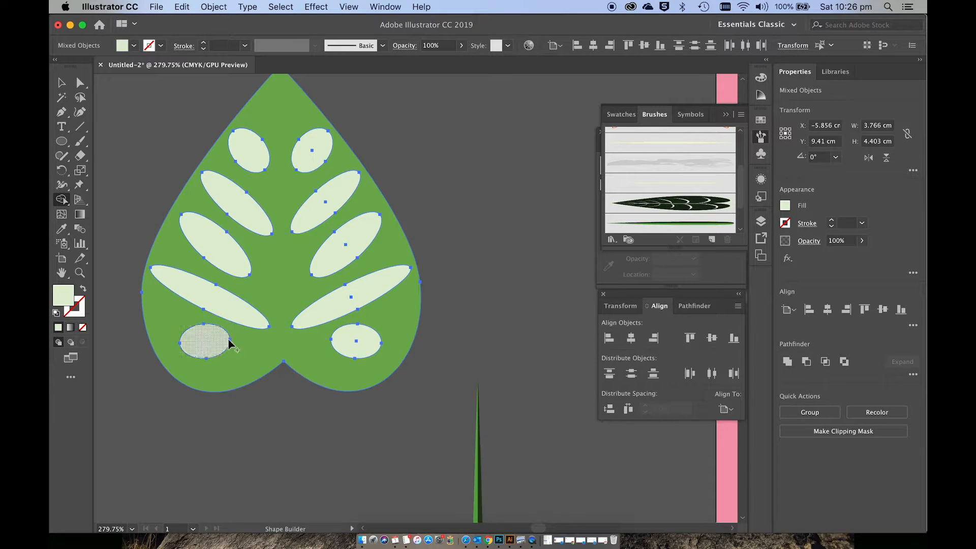
{"action": "left_click", "coordinate": [370, 340]}
{"action": "left_click", "coordinate": [354, 306]}
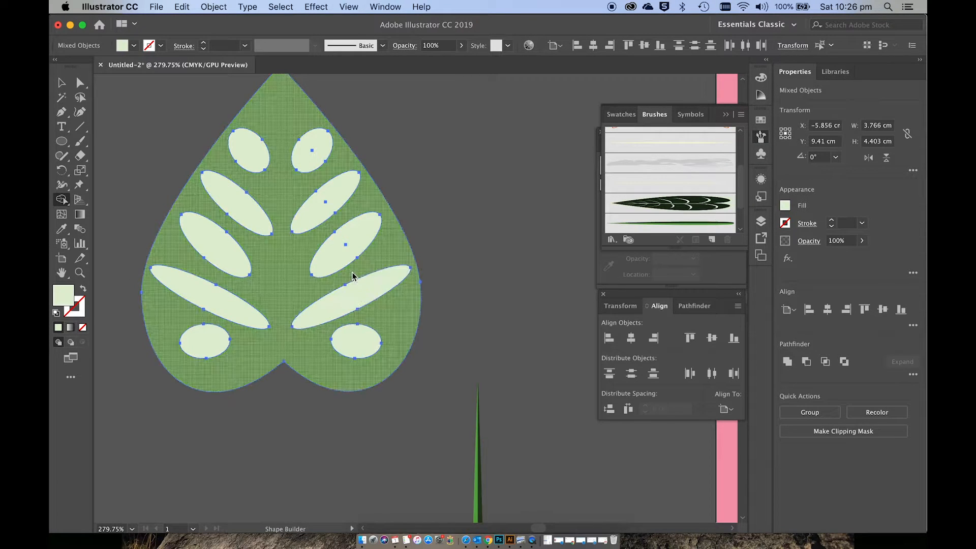
{"action": "left_click", "coordinate": [336, 252]}
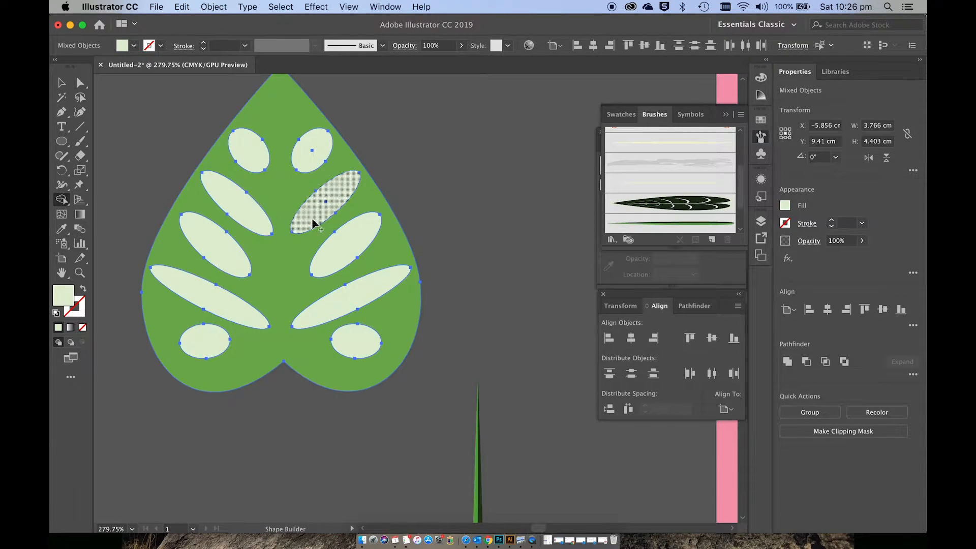
{"action": "left_click", "coordinate": [317, 219]}
{"action": "left_click", "coordinate": [313, 153]}
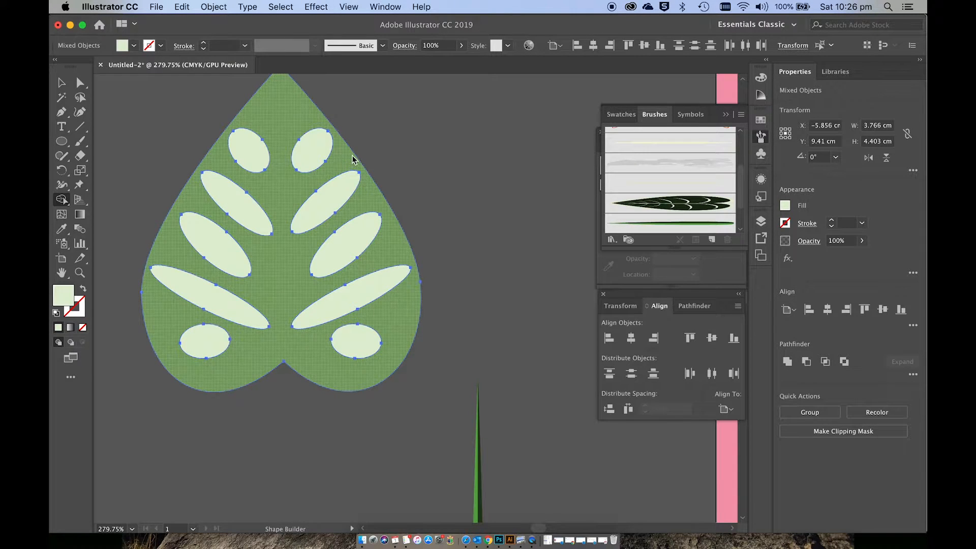
{"action": "key", "text": "v"}
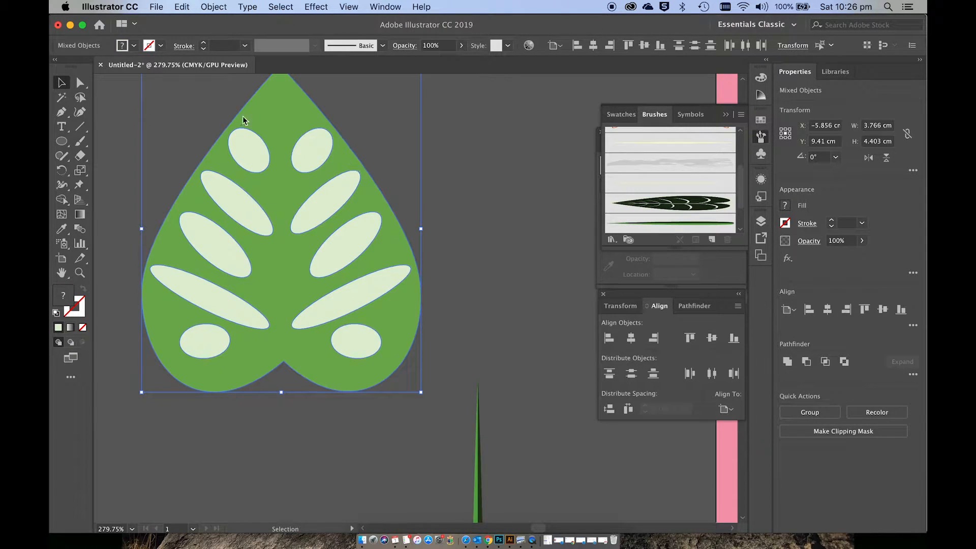
{"action": "left_click", "coordinate": [184, 143]}
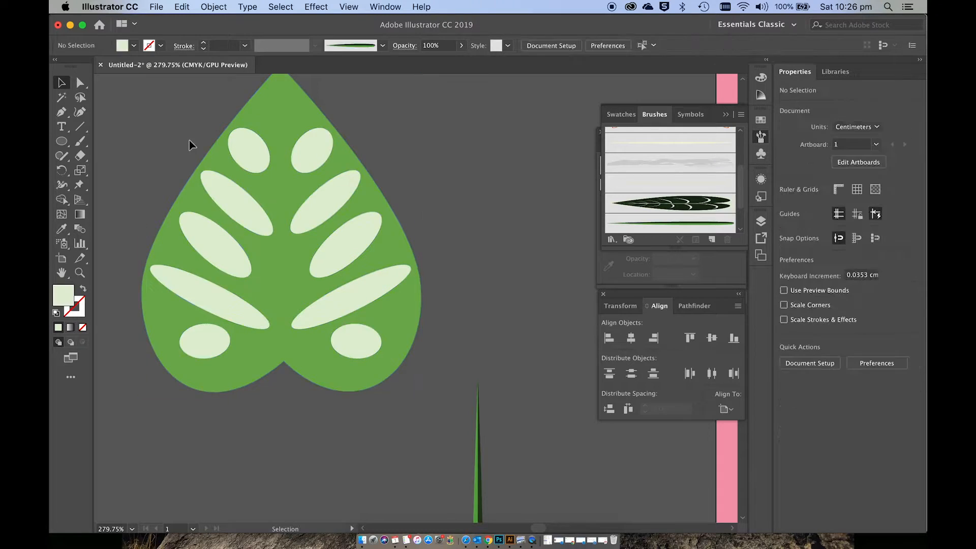
Step: Delete the ten pale ellipses from the leaf to leave open cut-outs
{"action": "left_click", "coordinate": [246, 153]}
{"action": "left_click", "coordinate": [239, 217], "text": "shift"}
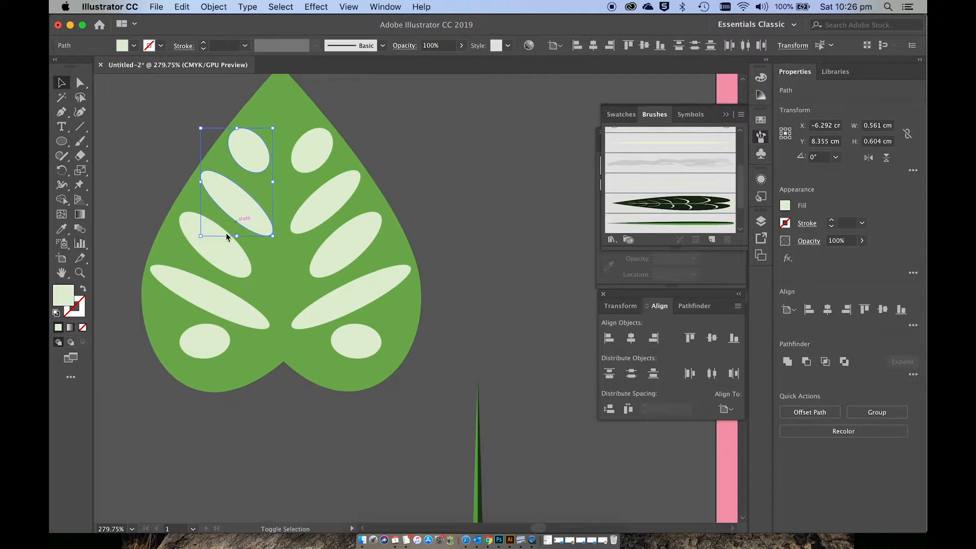
{"action": "left_click", "coordinate": [222, 245], "text": "shift"}
{"action": "left_click", "coordinate": [212, 292], "text": "shift"}
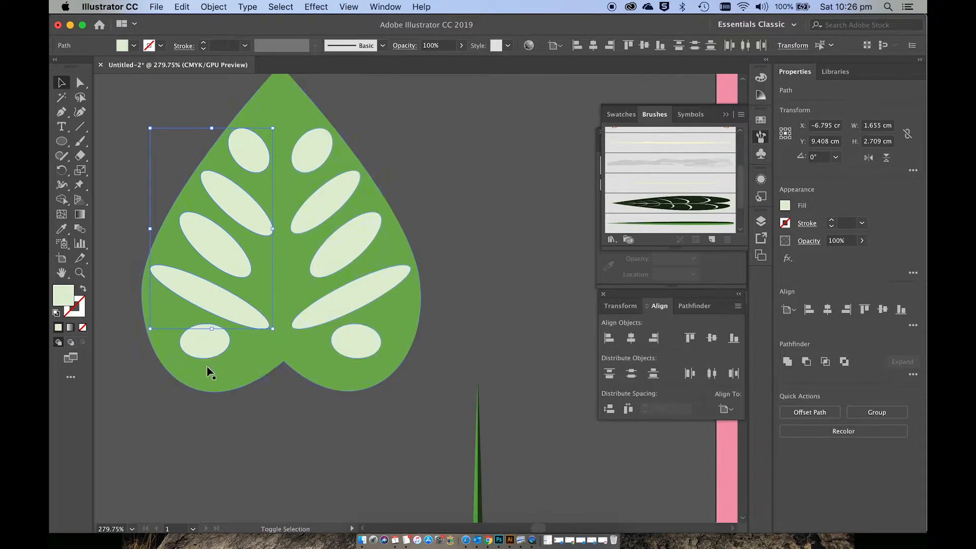
{"action": "left_click", "coordinate": [206, 353], "text": "shift"}
{"action": "left_click", "coordinate": [359, 349], "text": "shift"}
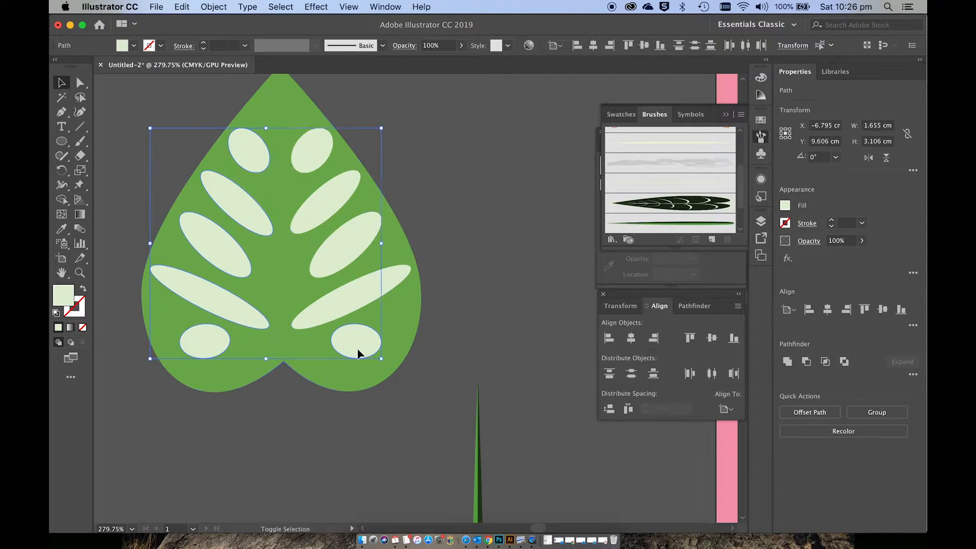
{"action": "left_click", "coordinate": [353, 311], "text": "shift"}
{"action": "left_click", "coordinate": [323, 206], "text": "shift"}
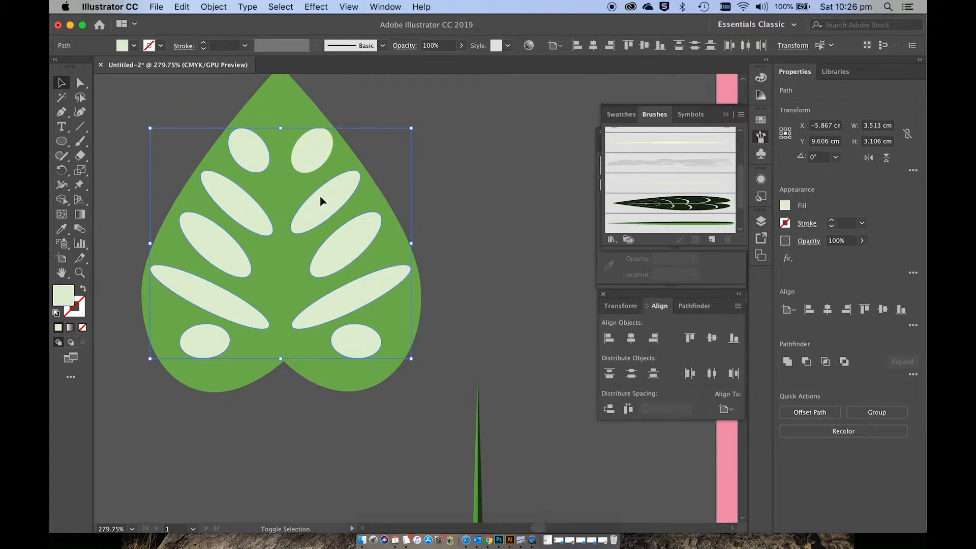
{"action": "left_click", "coordinate": [317, 162], "text": "shift"}
{"action": "key", "text": "Delete"}
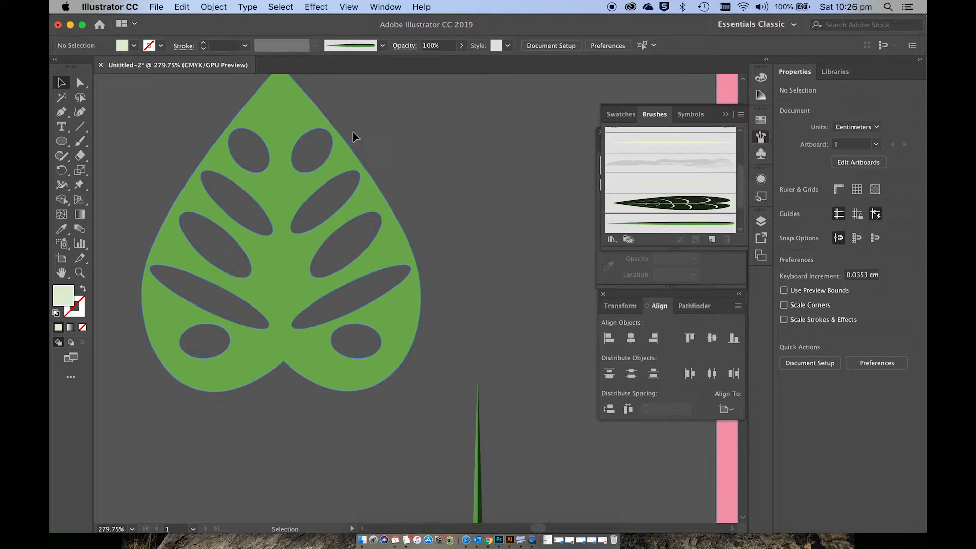
Step: Draw a straight midrib line about 3.9 cm long with the Pen tool from the leaf's tip down to its notch
{"action": "scroll", "coordinate": [384, 150], "scroll_direction": "left", "scroll_amount": 3}
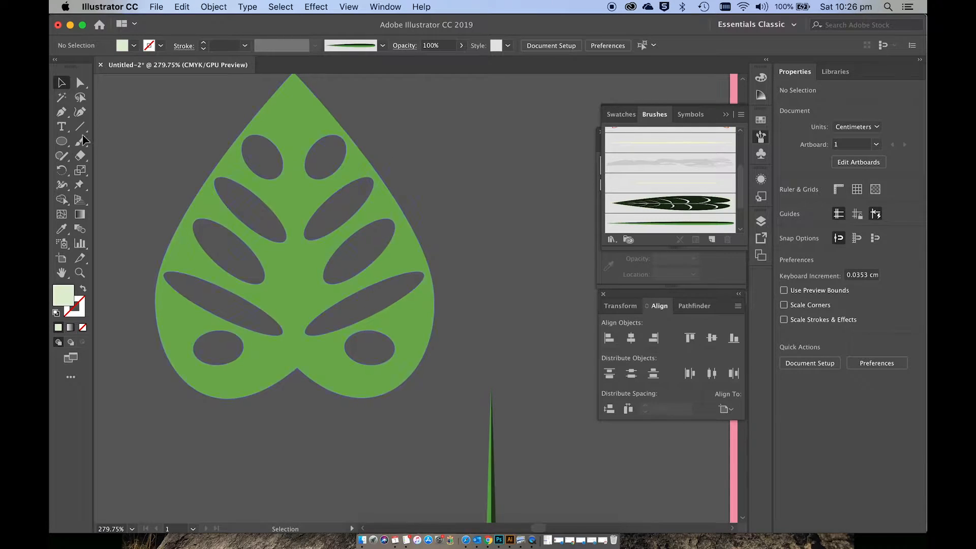
{"action": "left_click", "coordinate": [61, 112]}
{"action": "scroll", "coordinate": [185, 123], "scroll_direction": "right", "scroll_amount": 3}
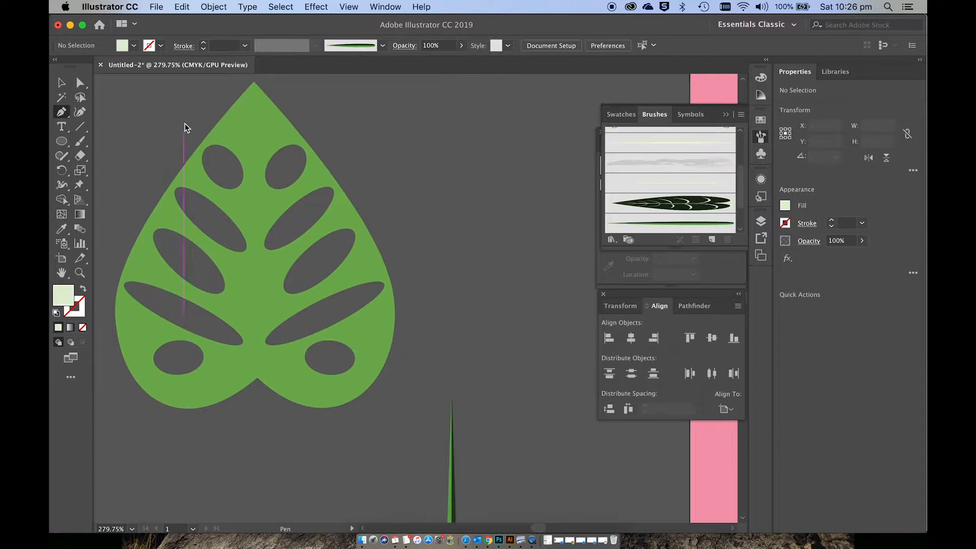
{"action": "left_click", "coordinate": [252, 90]}
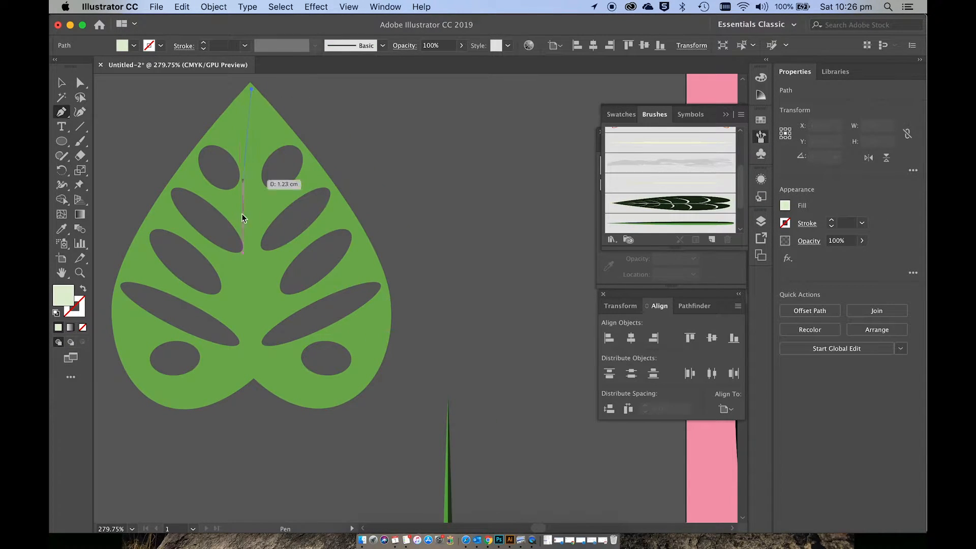
{"action": "left_click", "coordinate": [252, 376]}
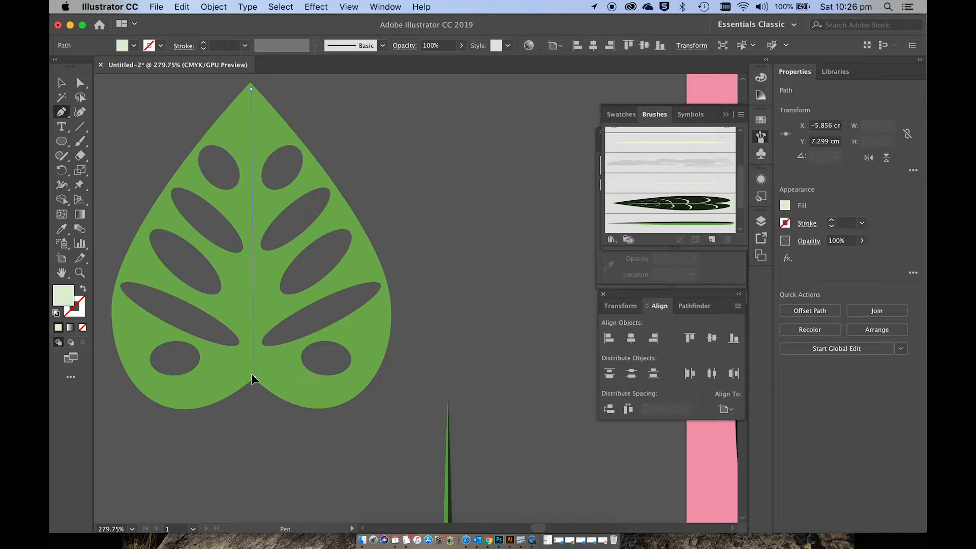
{"action": "key", "text": "v"}
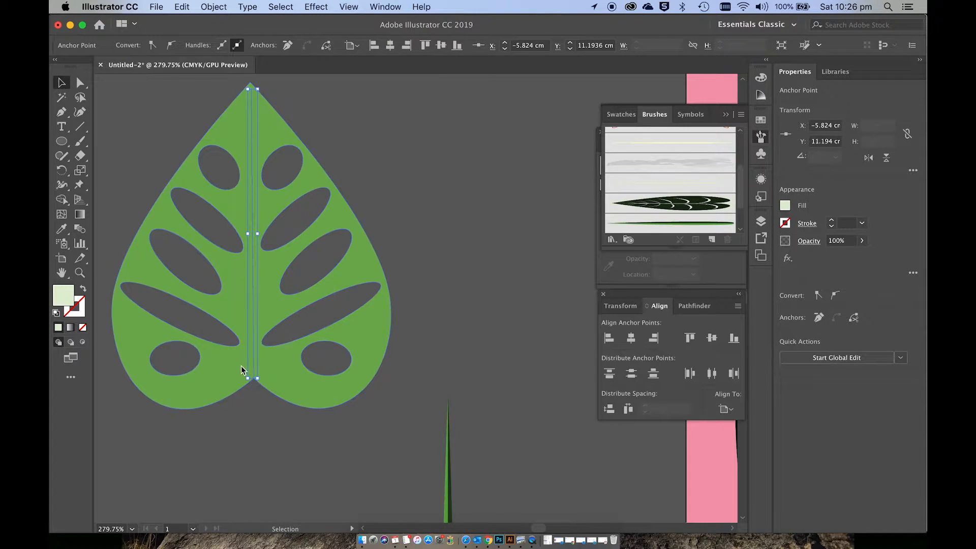
Step: Swap the midrib line's fill and stroke, and set its stroke colour to lime green AFEF65
{"action": "left_click", "coordinate": [81, 290]}
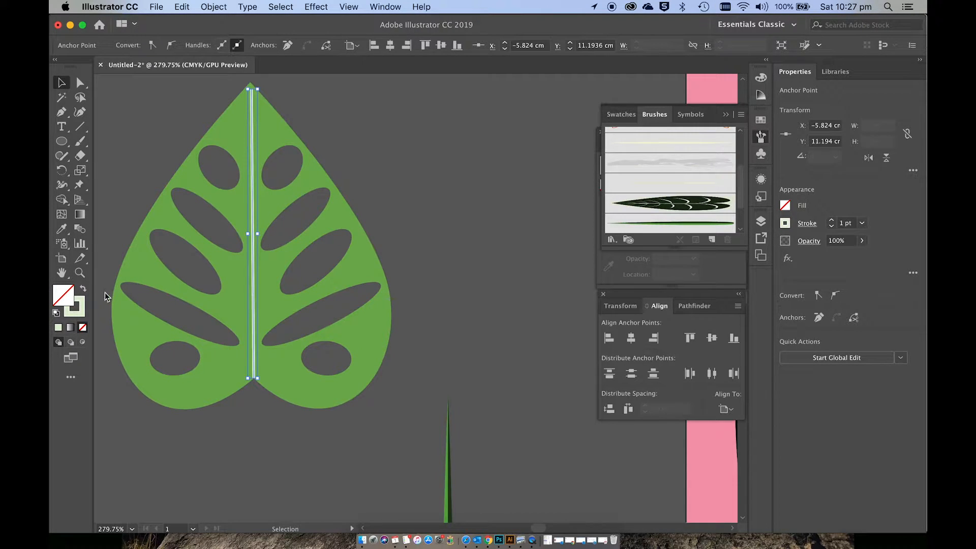
{"action": "double_click", "coordinate": [77, 308]}
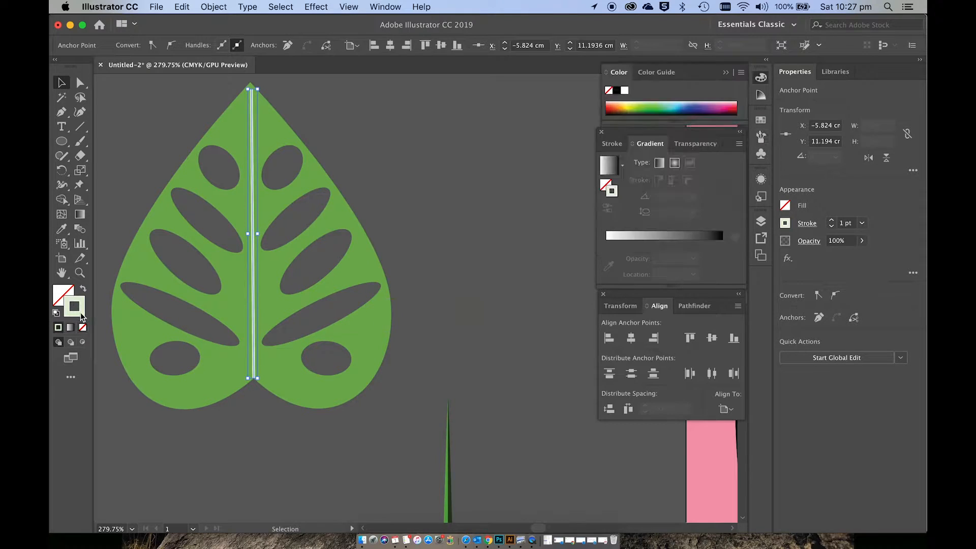
{"action": "left_click", "coordinate": [489, 236]}
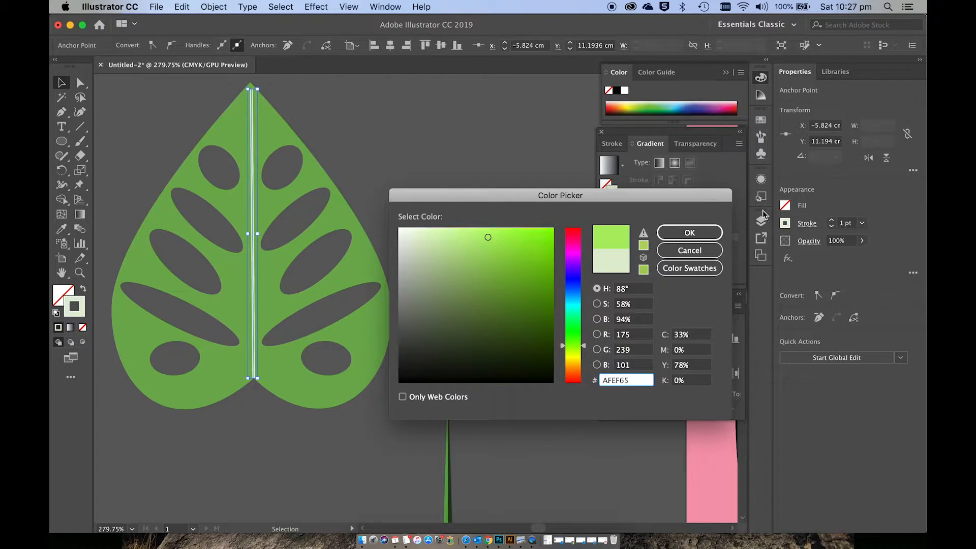
{"action": "left_click", "coordinate": [689, 232]}
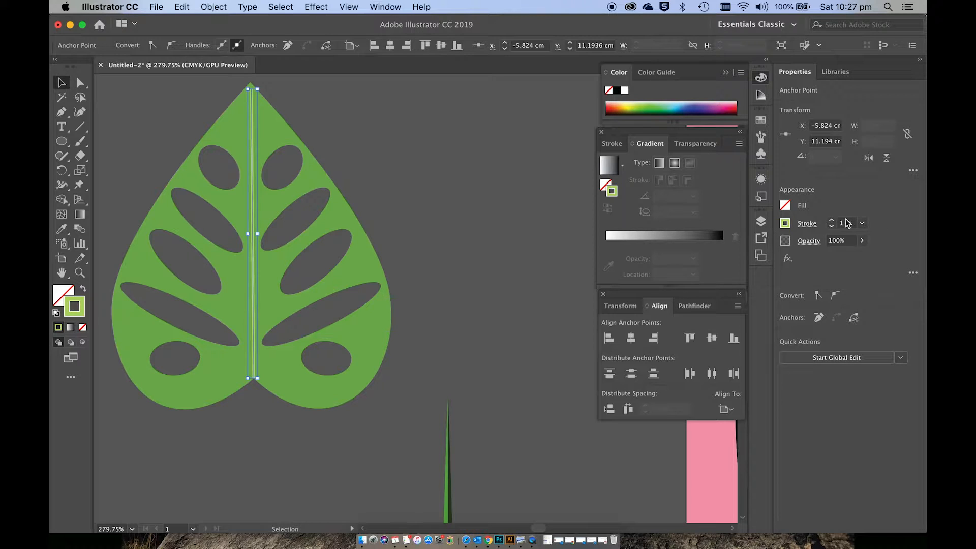
Step: Apply Width Profile 1 to the midrib's stroke so that it tapers at both ends
{"action": "left_click", "coordinate": [805, 224]}
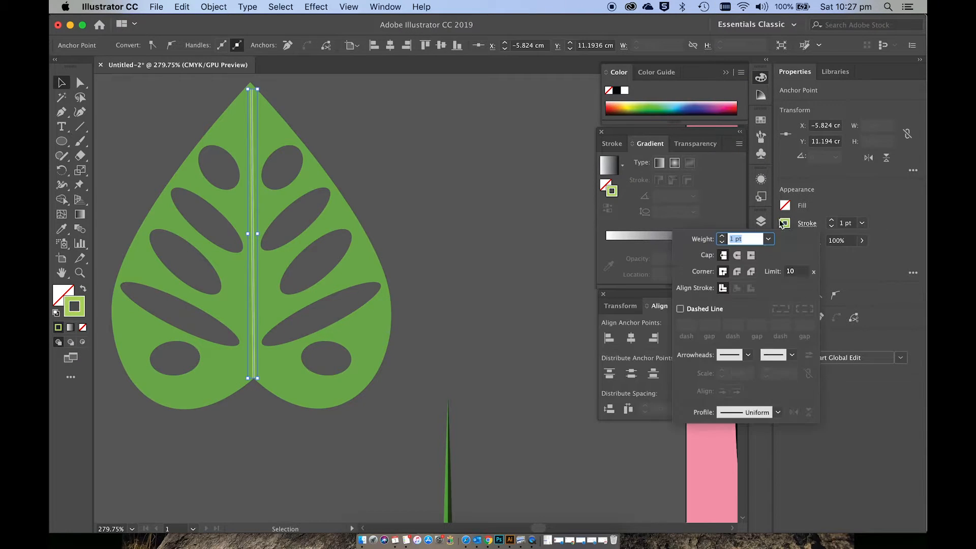
{"action": "left_click", "coordinate": [376, 7]}
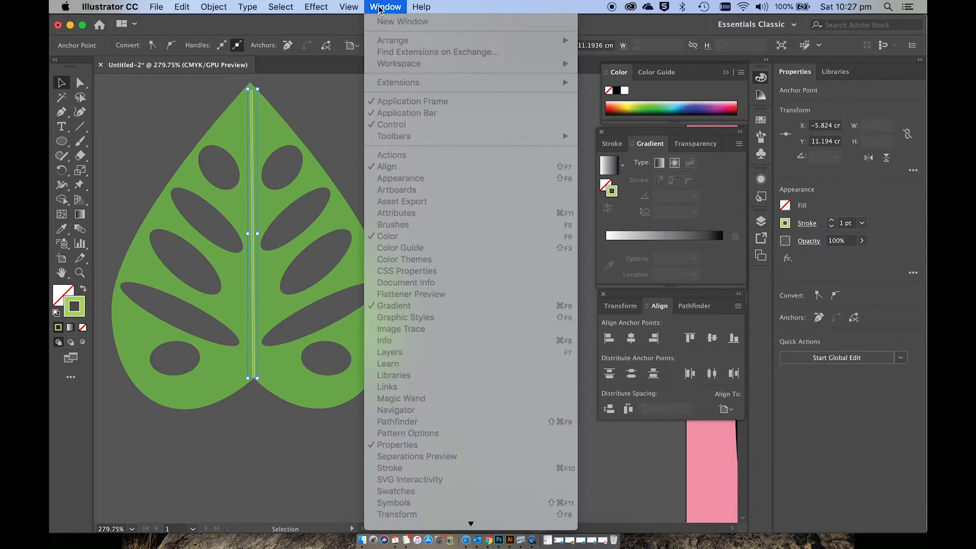
{"action": "left_click", "coordinate": [844, 409]}
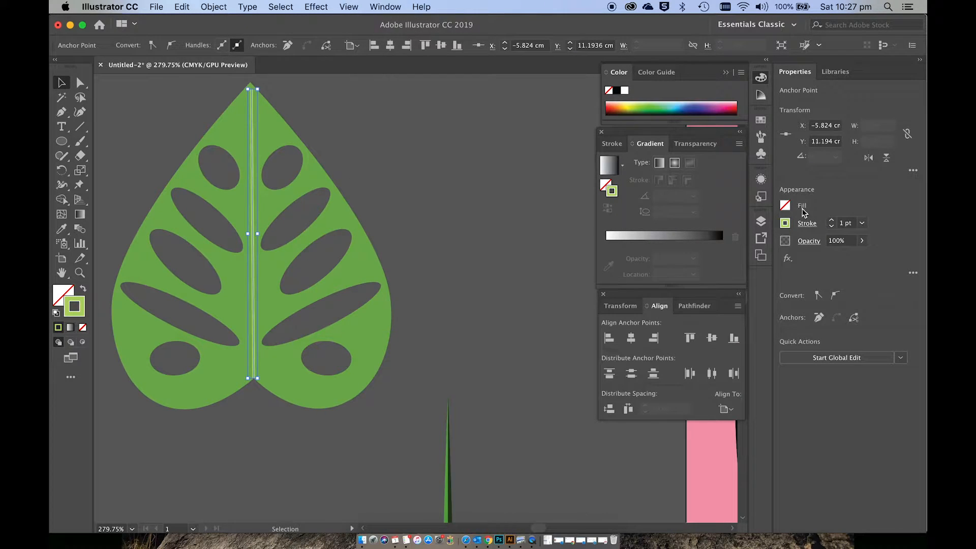
{"action": "left_click", "coordinate": [808, 223]}
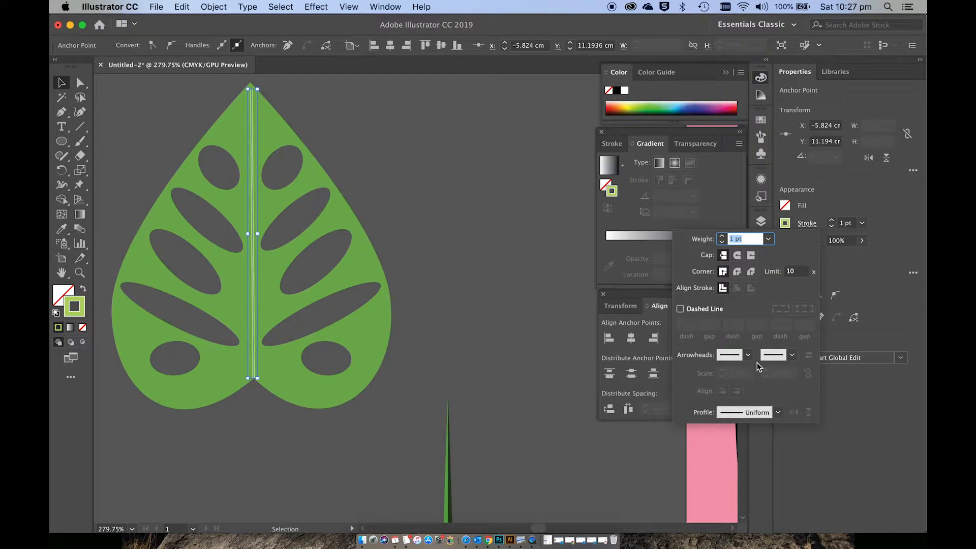
{"action": "left_click", "coordinate": [777, 412]}
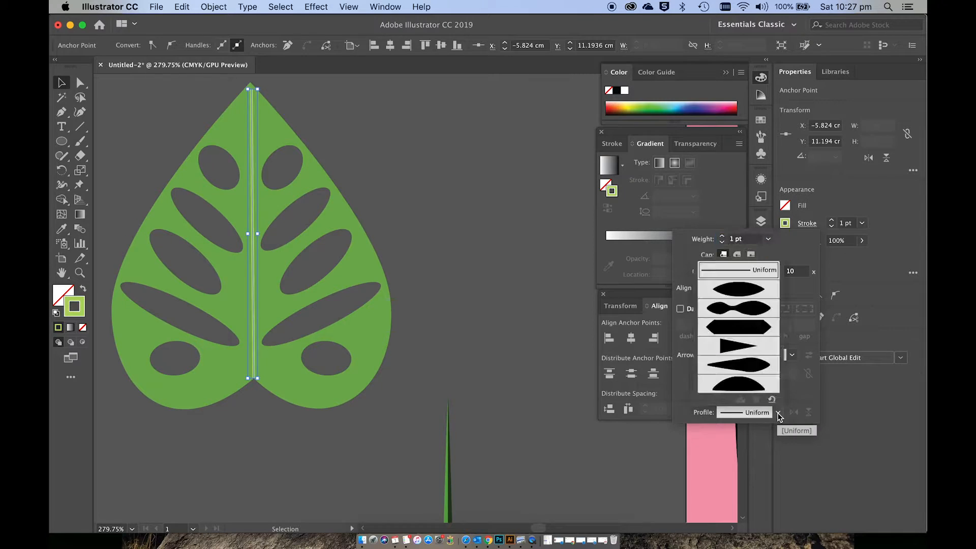
{"action": "left_click", "coordinate": [743, 291]}
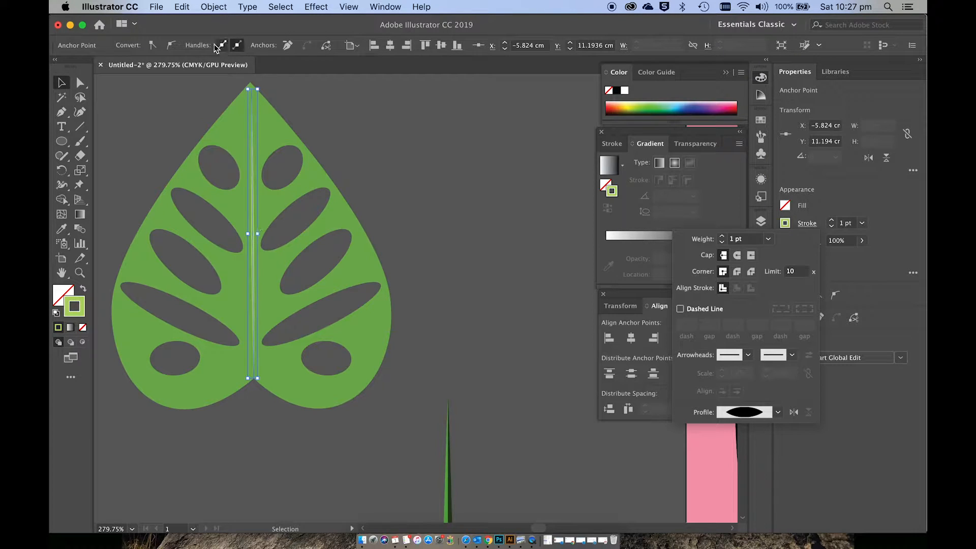
Step: Check the Plants-01.png reference in Preview, return to Illustrator and set the midrib's stroke weight to 2 pt
{"action": "key", "text": "super+Tab"}
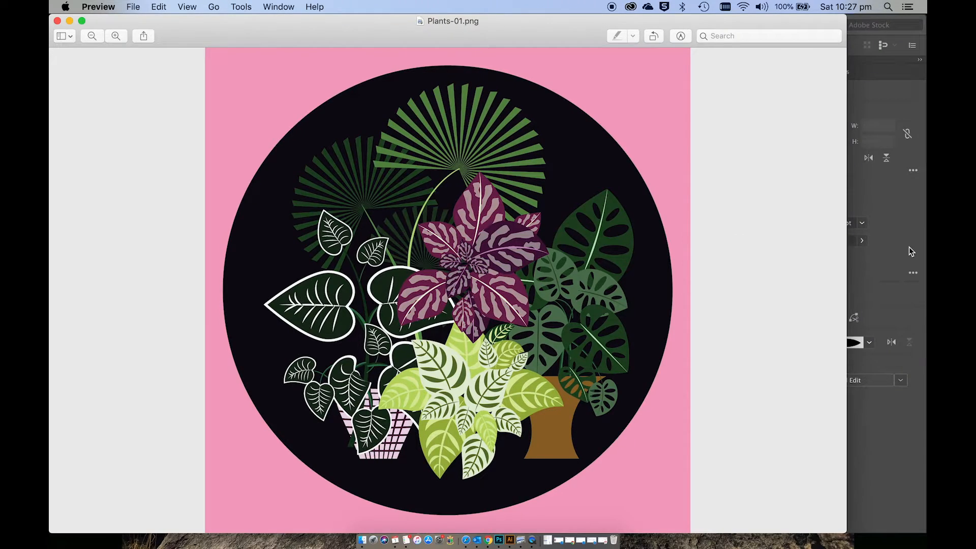
{"action": "key", "text": "super+Tab"}
{"action": "left_click", "coordinate": [832, 220]}
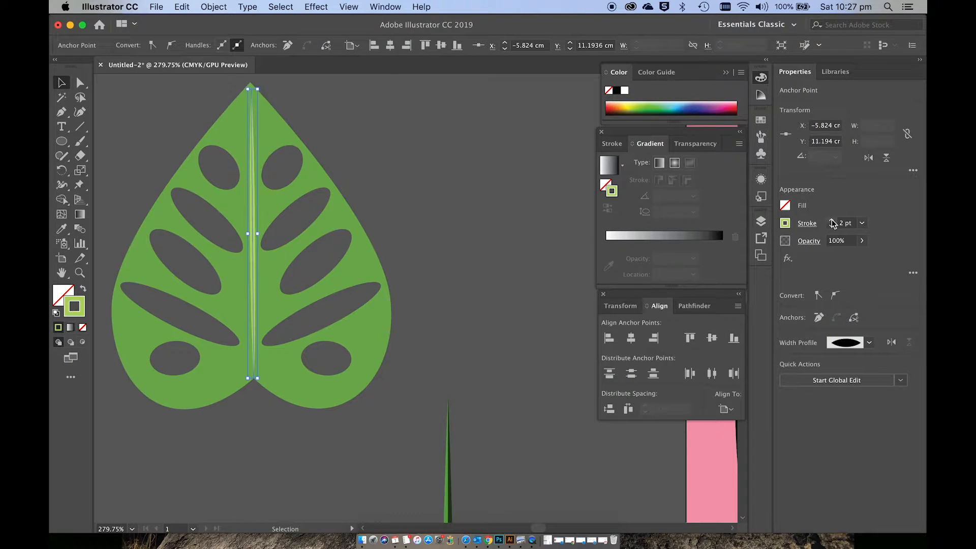
Step: Expand the appearance of the midrib stroke into a filled shape and deselect it
{"action": "left_click", "coordinate": [213, 7]}
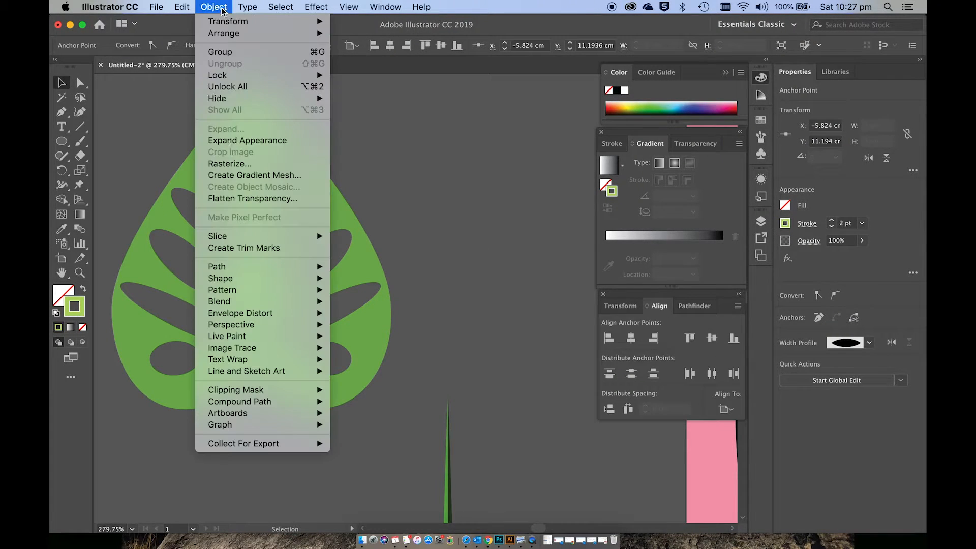
{"action": "left_click", "coordinate": [229, 142]}
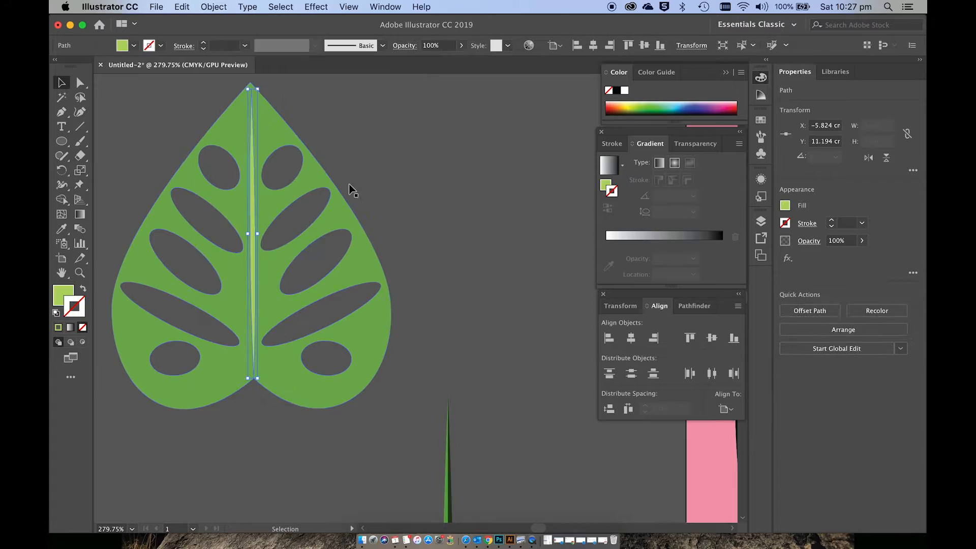
{"action": "left_click", "coordinate": [374, 183]}
{"action": "scroll", "coordinate": [375, 188], "scroll_direction": "down", "scroll_amount": 4}
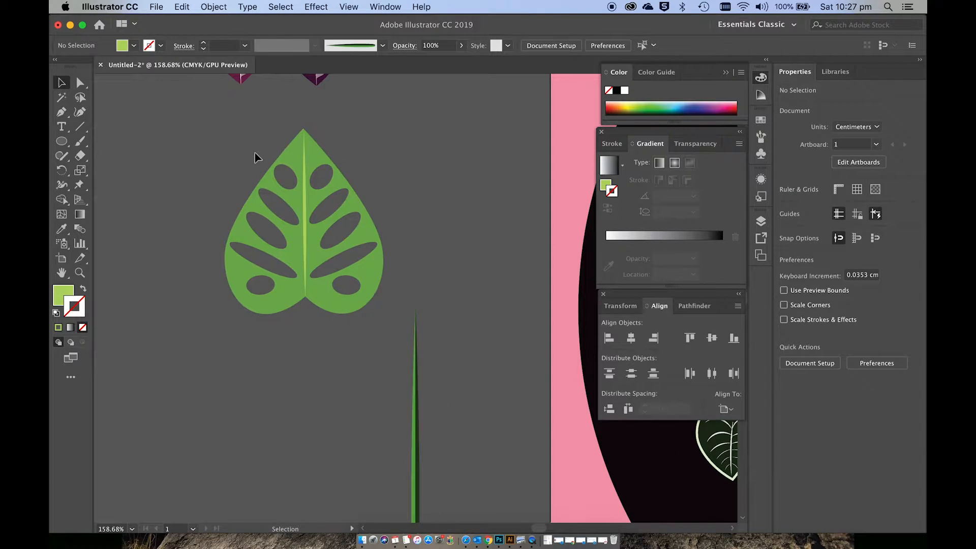
Step: Duplicate the green leaf together with its midrib, placing the copy beside the original, about 3.9 cm to the right
{"action": "left_click_drag", "start_coordinate": [255, 152], "coordinate": [401, 299]}
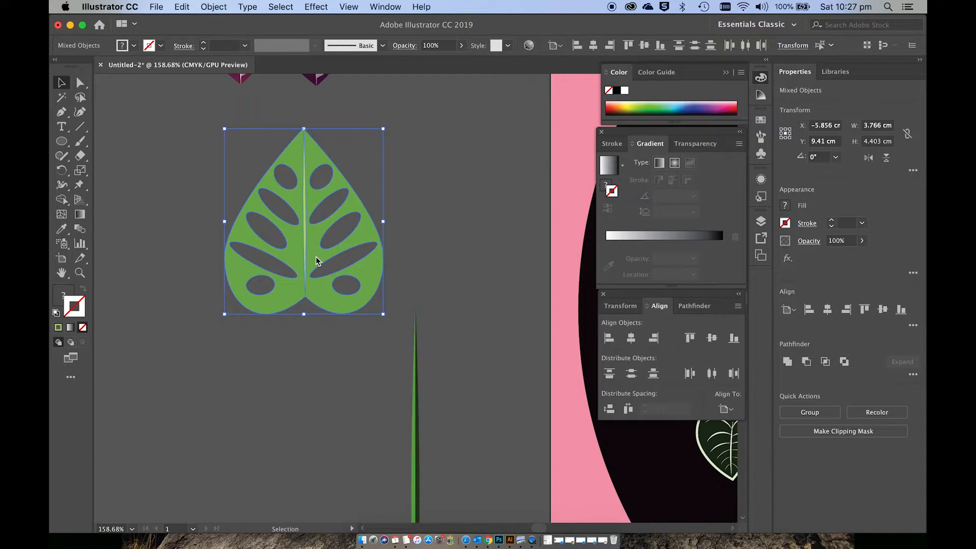
{"action": "left_click_drag", "start_coordinate": [315, 261], "coordinate": [318, 261]}
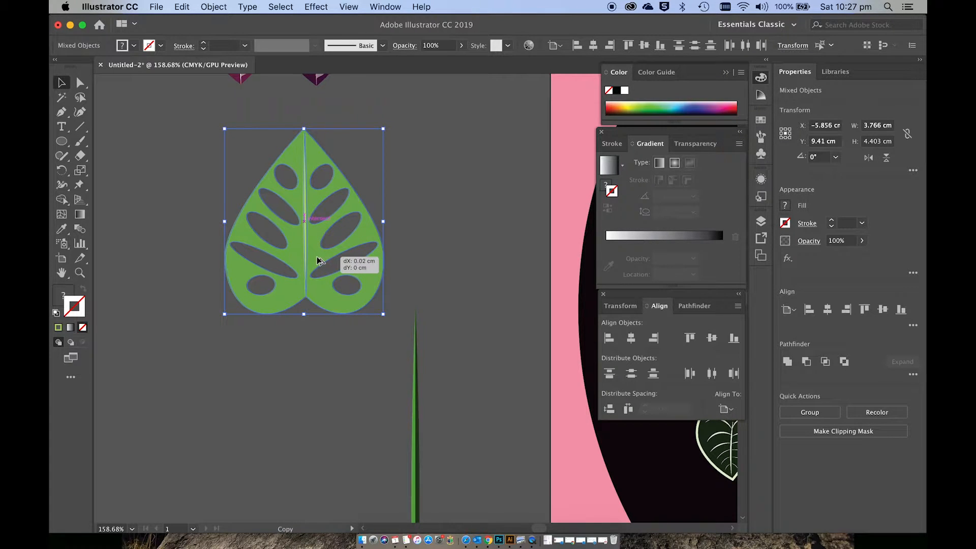
{"action": "left_click_drag", "start_coordinate": [318, 261], "coordinate": [477, 257]}
{"action": "left_click", "coordinate": [490, 362]}
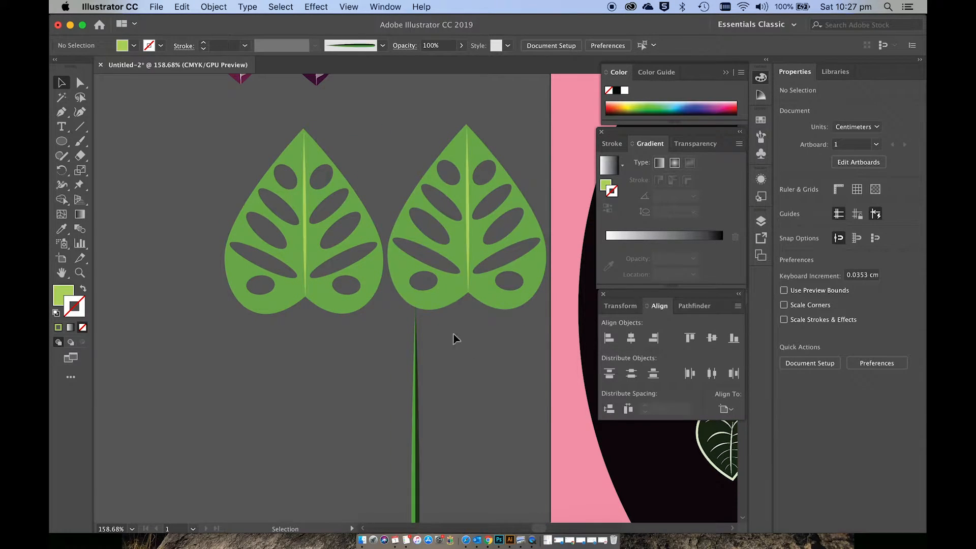
Step: Set the fill colour of the duplicated leaf's body to dark green 3A681B
{"action": "left_click", "coordinate": [437, 307]}
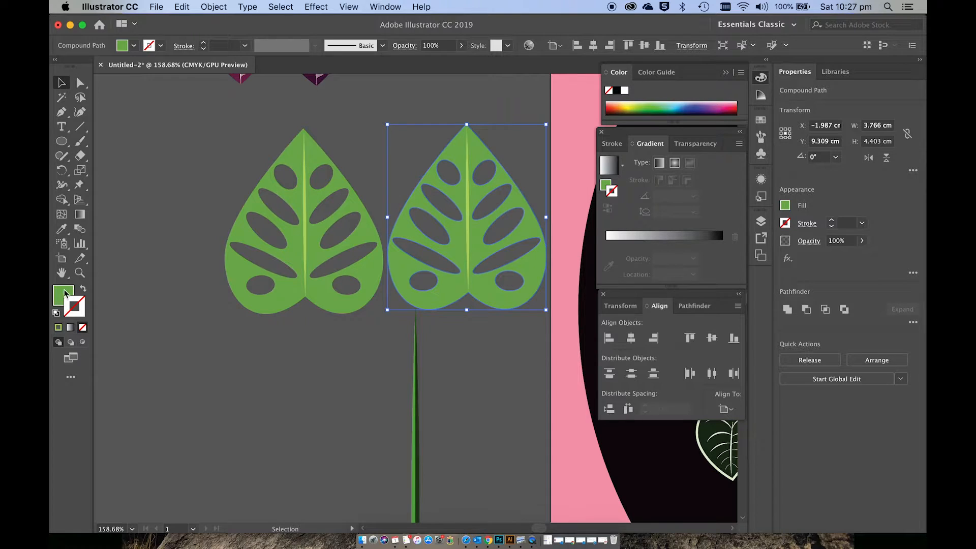
{"action": "double_click", "coordinate": [64, 294]}
{"action": "left_click", "coordinate": [514, 333]}
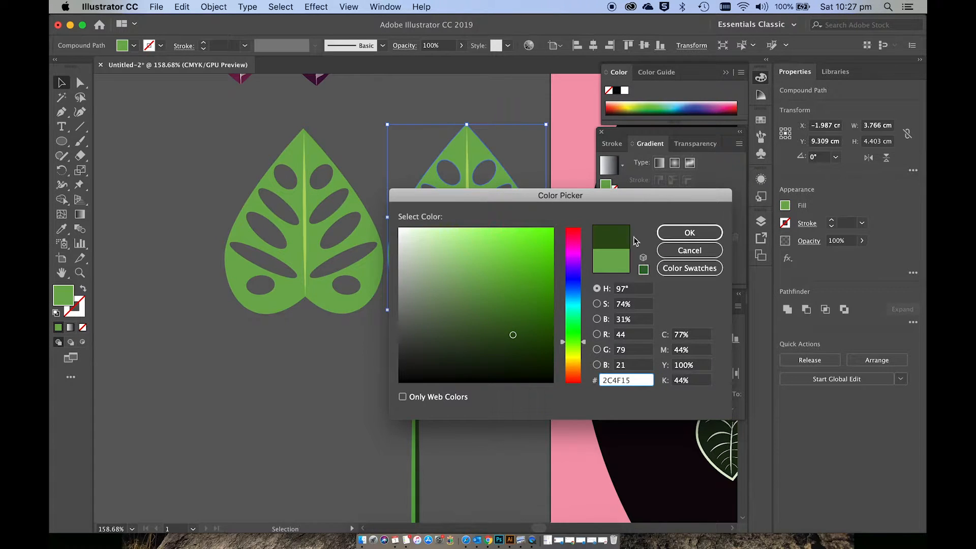
{"action": "left_click", "coordinate": [501, 312]}
{"action": "left_click_drag", "start_coordinate": [502, 312], "coordinate": [514, 321]}
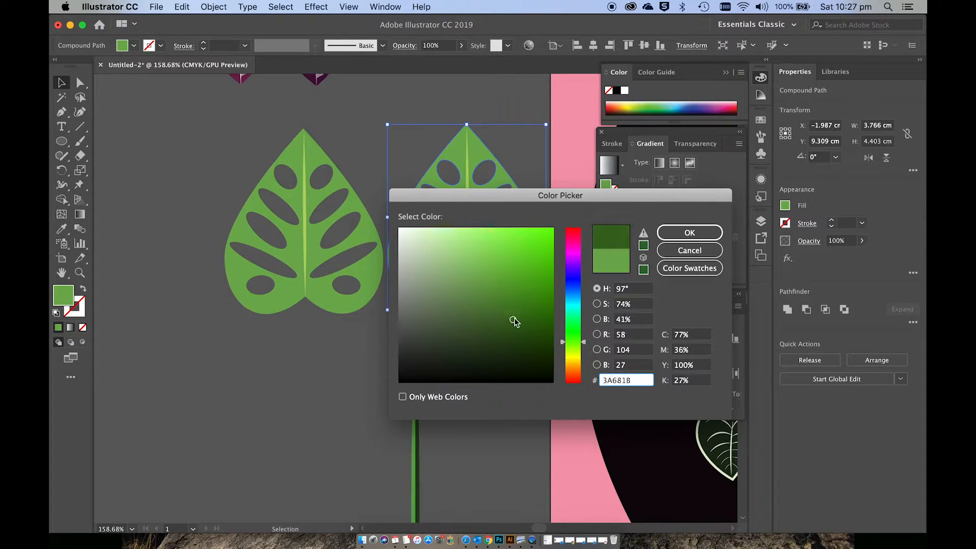
{"action": "left_click", "coordinate": [690, 233]}
{"action": "left_click", "coordinate": [460, 339]}
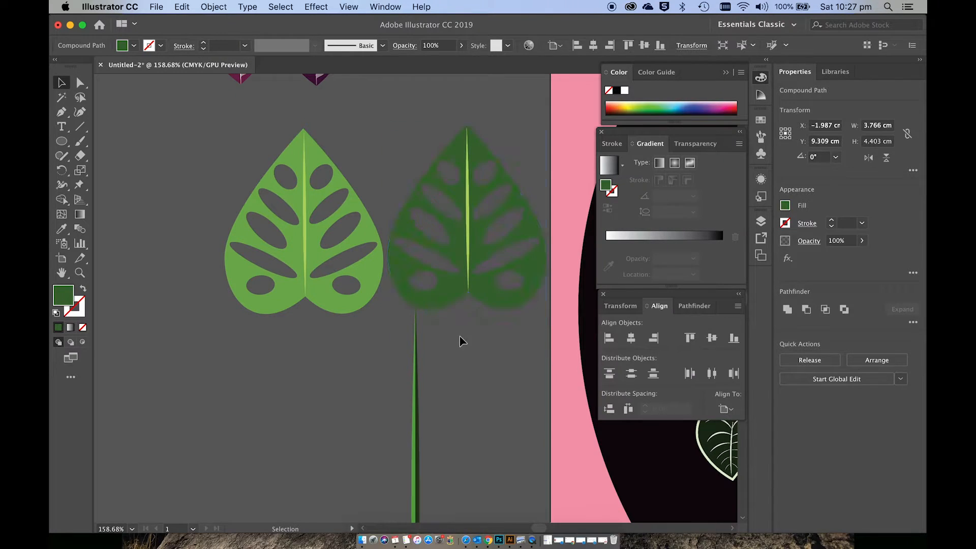
Step: Set the fill colour of the duplicated leaf's midrib to olive green 728E24
{"action": "left_click", "coordinate": [470, 252]}
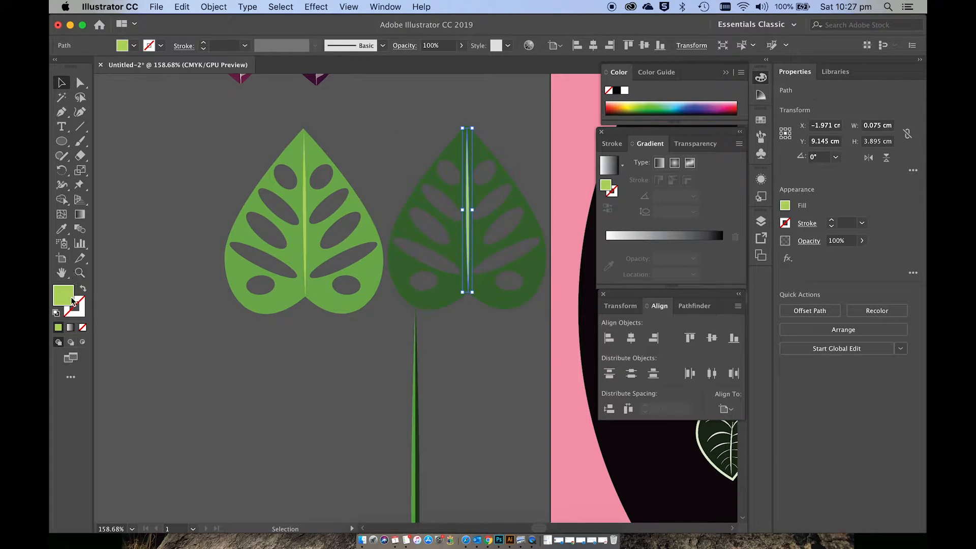
{"action": "double_click", "coordinate": [65, 297]}
{"action": "type", "text": "6B8E23"}
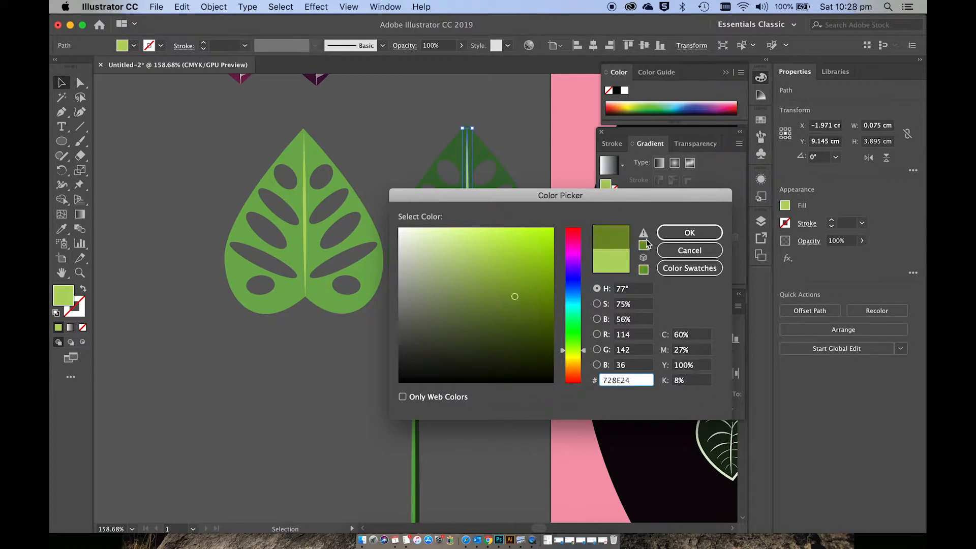
{"action": "left_click", "coordinate": [698, 236]}
{"action": "left_click", "coordinate": [463, 365]}
Step: Group the light green leaf with its midrib, and group the dark green leaf with its midrib
{"action": "scroll", "coordinate": [462, 366], "scroll_direction": "down", "scroll_amount": 4}
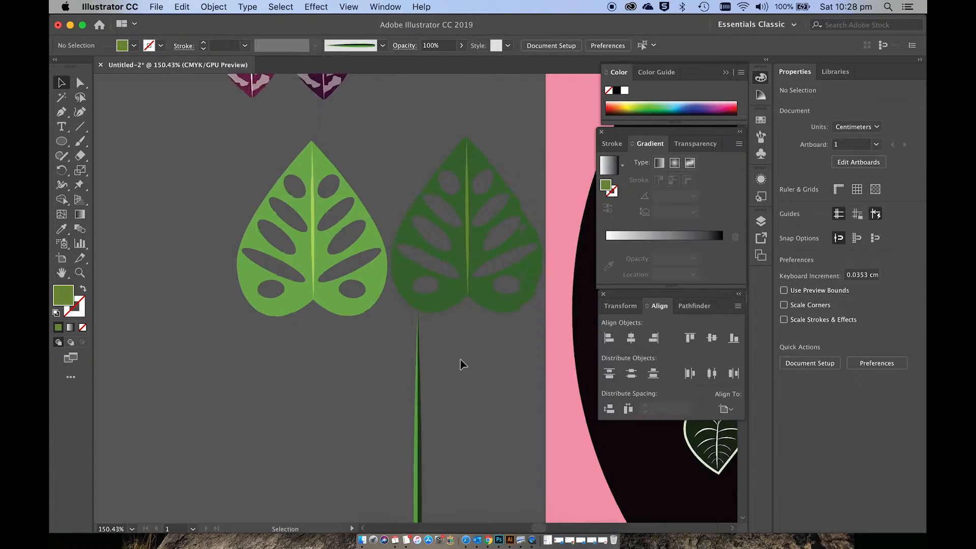
{"action": "scroll", "coordinate": [462, 366], "scroll_direction": "right", "scroll_amount": 4}
{"action": "scroll", "coordinate": [463, 366], "scroll_direction": "down", "scroll_amount": 1}
{"action": "scroll", "coordinate": [460, 361], "scroll_direction": "down", "scroll_amount": 1}
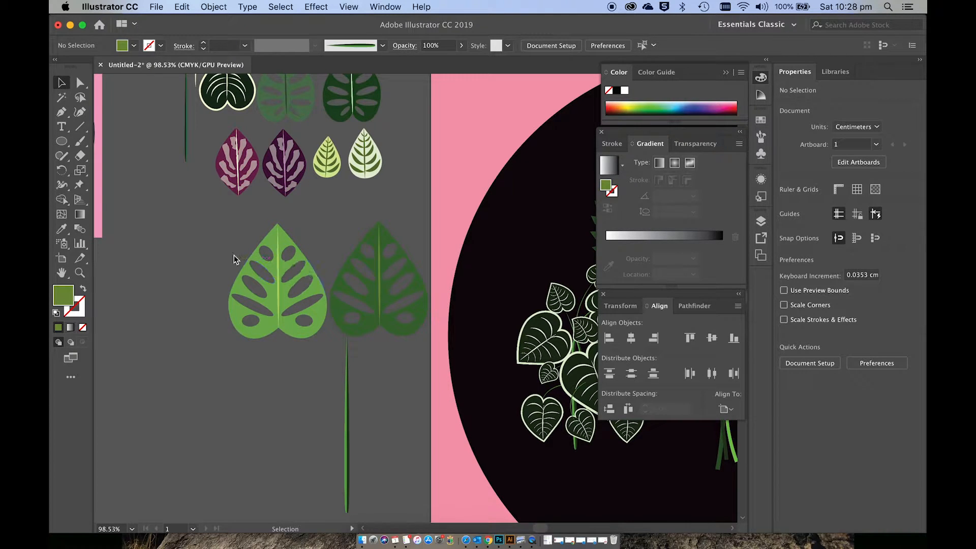
{"action": "left_click", "coordinate": [284, 314]}
{"action": "left_click", "coordinate": [281, 350]}
{"action": "left_click_drag", "start_coordinate": [241, 279], "coordinate": [275, 336]}
{"action": "key", "text": "super+z"}
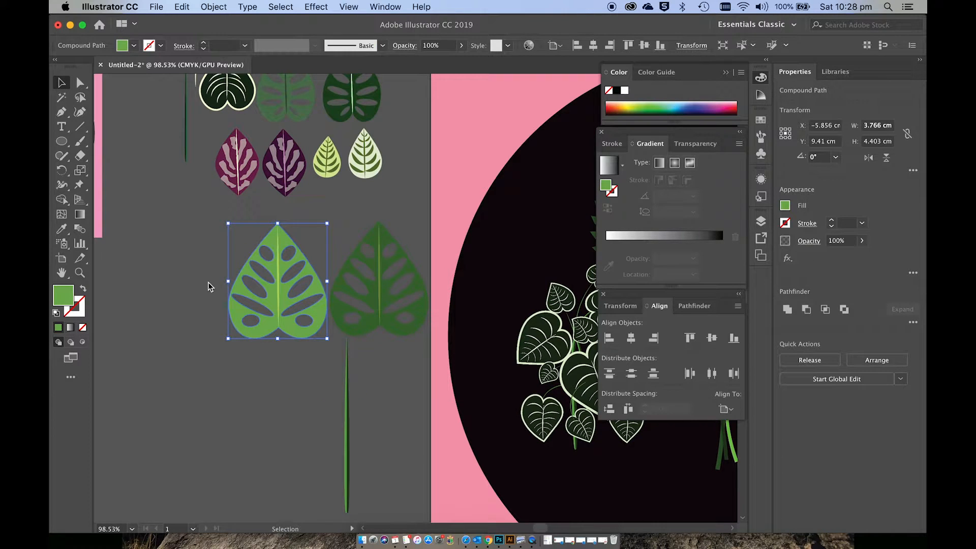
{"action": "left_click", "coordinate": [290, 341]}
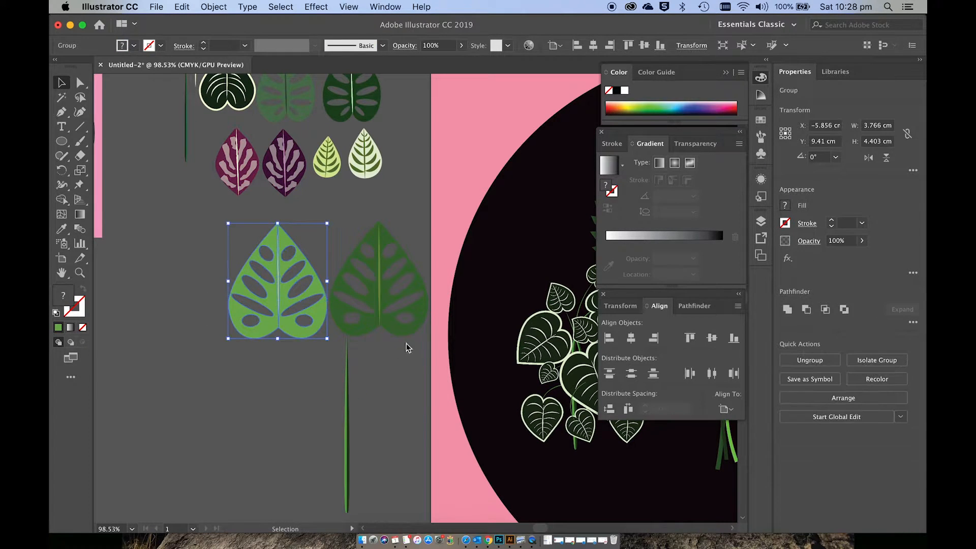
{"action": "left_click", "coordinate": [379, 318]}
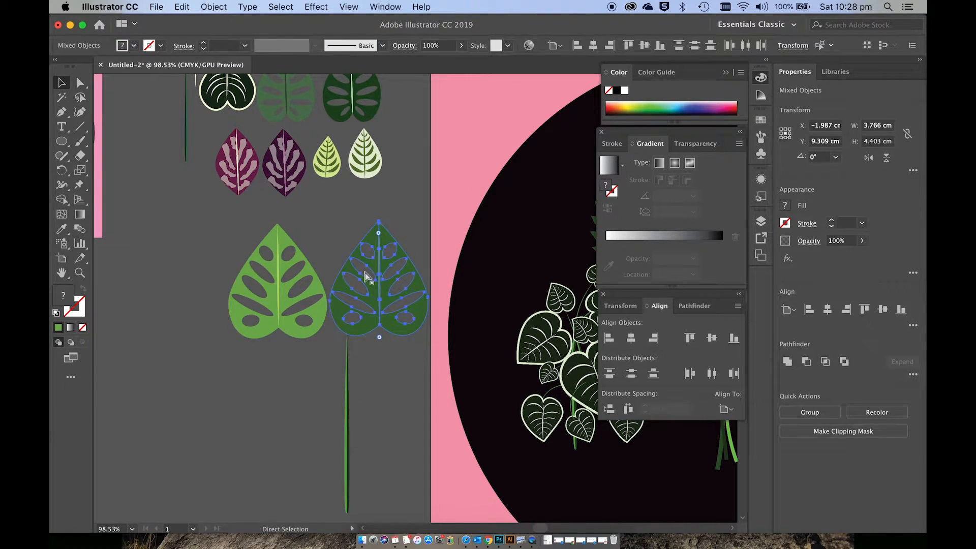
{"action": "left_click", "coordinate": [391, 349]}
Step: Show the document's brushes and create a new art brush from the dark green leaf group
{"action": "scroll", "coordinate": [392, 348], "scroll_direction": "right", "scroll_amount": 8}
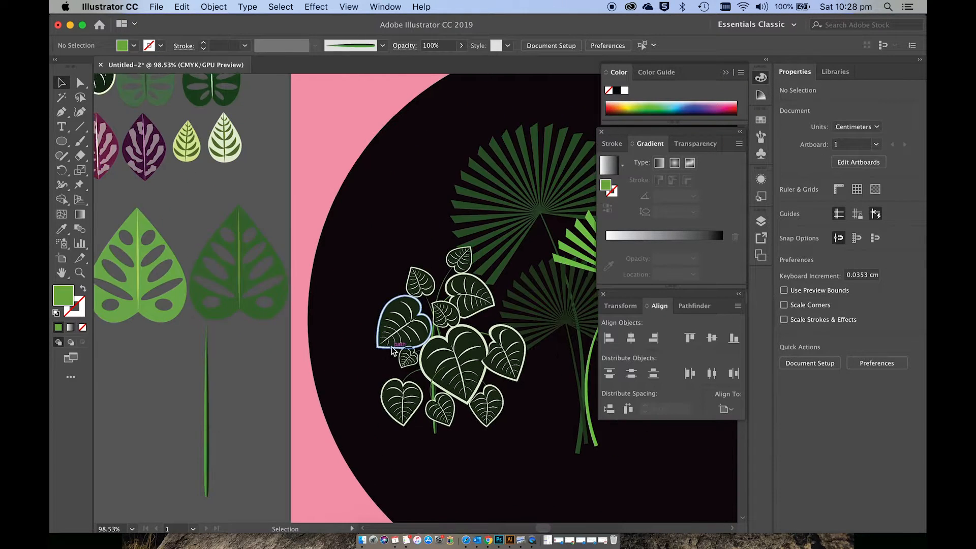
{"action": "scroll", "coordinate": [391, 348], "scroll_direction": "down", "scroll_amount": 5}
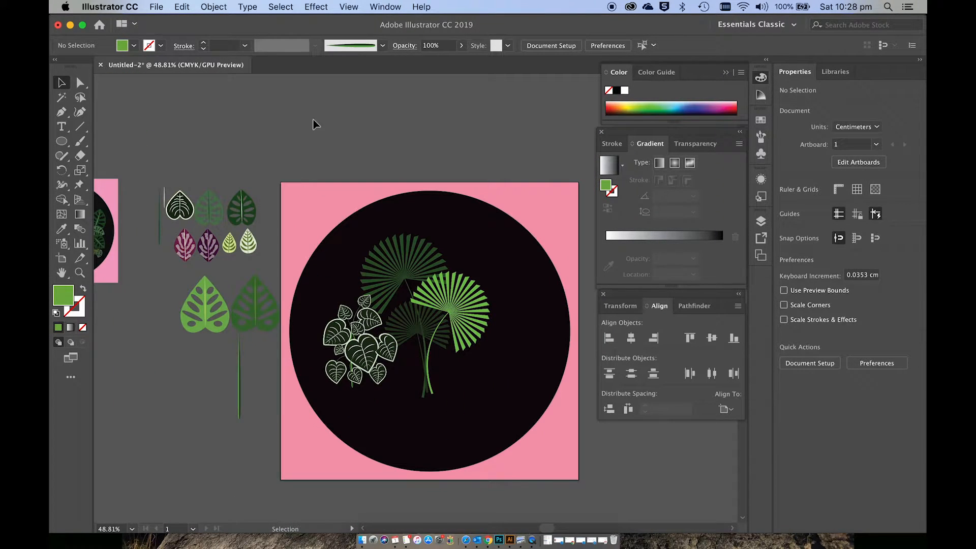
{"action": "left_click", "coordinate": [391, 6]}
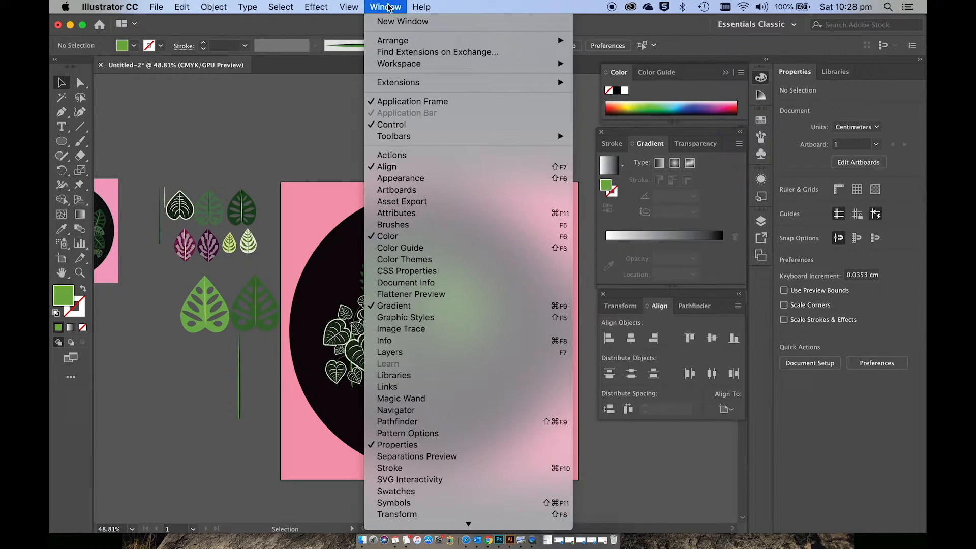
{"action": "left_click", "coordinate": [410, 225]}
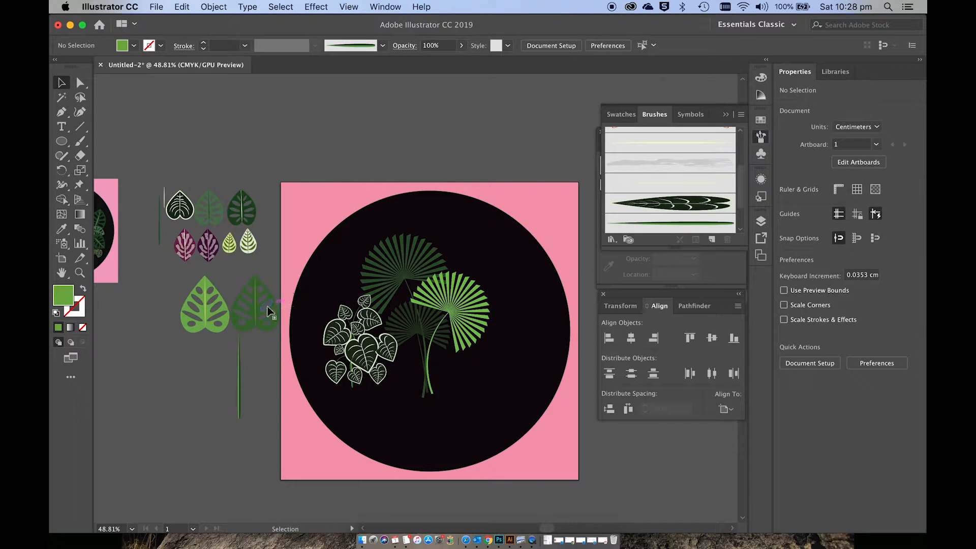
{"action": "mouse_move", "coordinate": [269, 311]}
{"action": "left_mouse_down"}
{"action": "mouse_move", "coordinate": [311, 285]}
{"action": "mouse_move", "coordinate": [725, 158]}
{"action": "mouse_move", "coordinate": [632, 216]}
{"action": "mouse_move", "coordinate": [652, 192]}
{"action": "left_mouse_up"}
{"action": "left_click", "coordinate": [442, 270]}
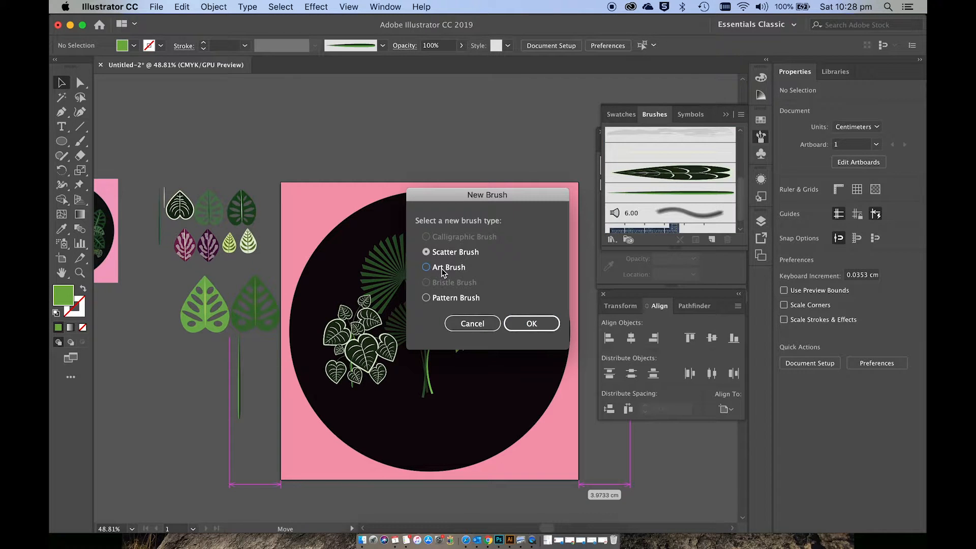
{"action": "left_click", "coordinate": [532, 324]}
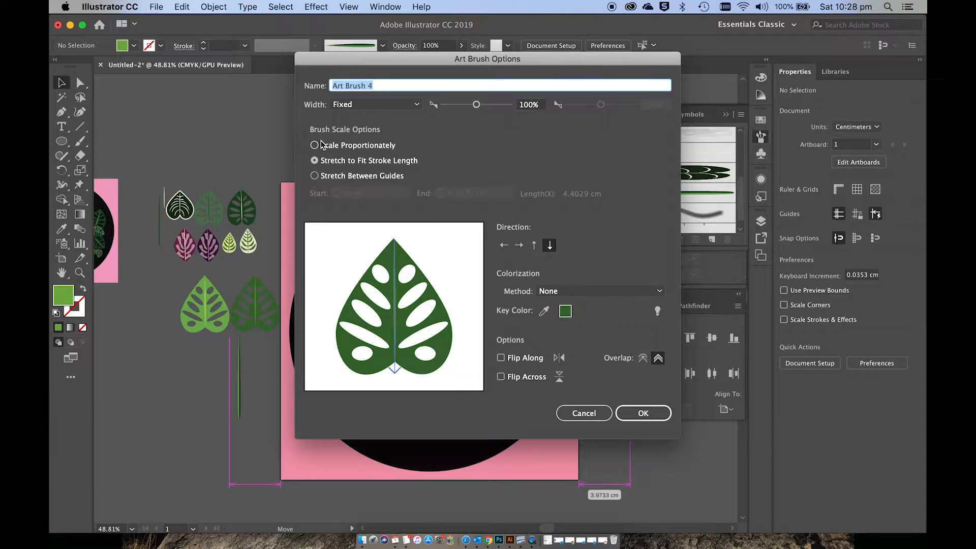
{"action": "left_click", "coordinate": [634, 411]}
Step: Create a second art brush from the light green leaf group, set to scale proportionately, and deselect the leaf
{"action": "mouse_move", "coordinate": [276, 318]}
{"action": "left_mouse_down"}
{"action": "mouse_move", "coordinate": [206, 307]}
{"action": "mouse_move", "coordinate": [392, 213]}
{"action": "mouse_move", "coordinate": [625, 212]}
{"action": "left_mouse_up"}
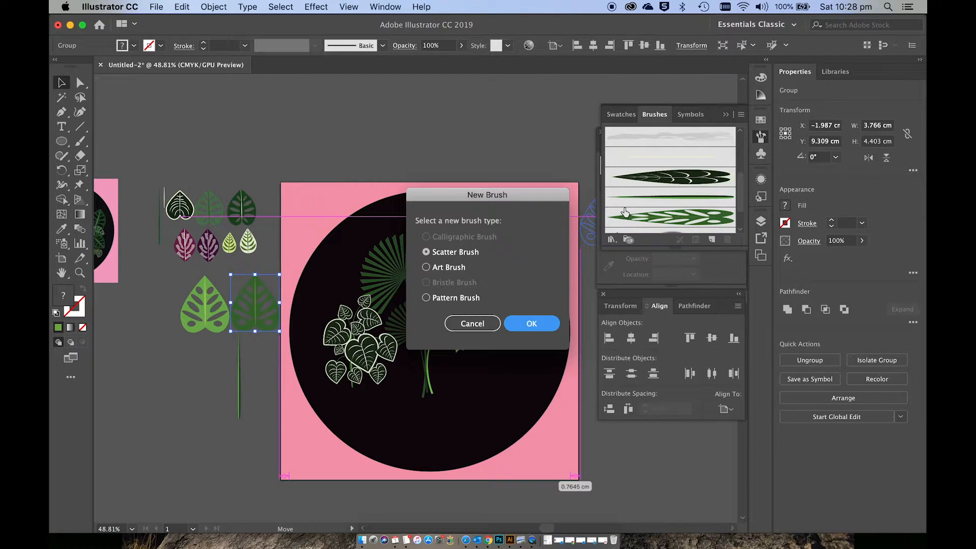
{"action": "left_click", "coordinate": [440, 270]}
{"action": "left_click", "coordinate": [539, 328]}
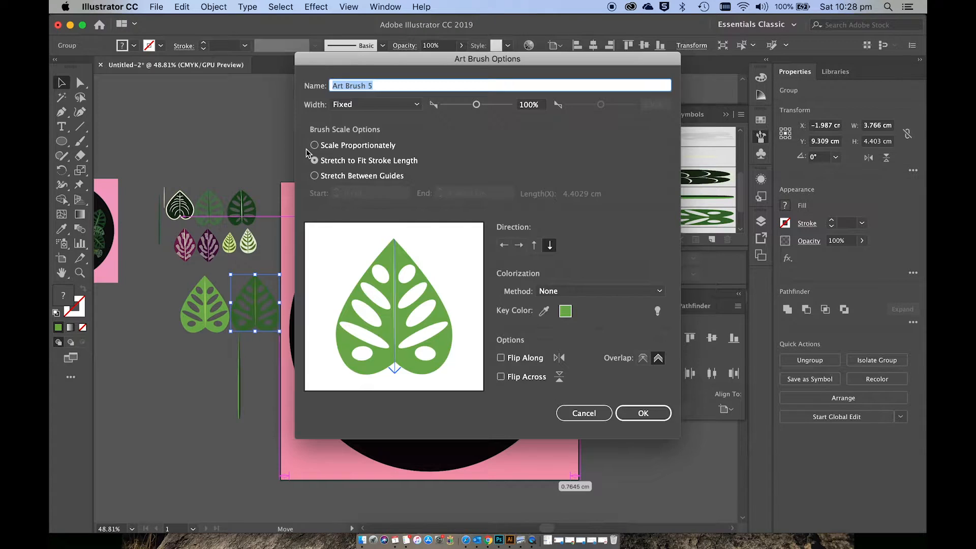
{"action": "left_click", "coordinate": [315, 146]}
{"action": "left_click", "coordinate": [639, 425]}
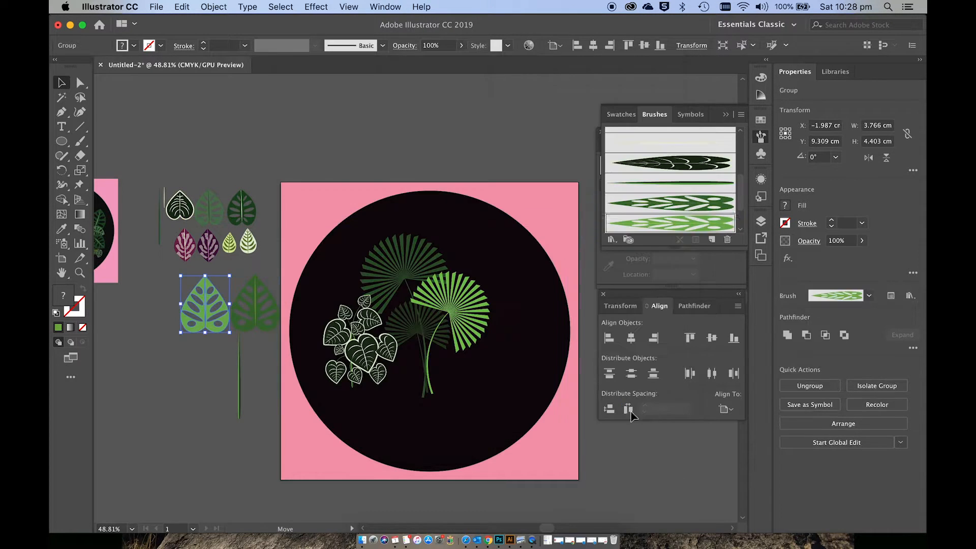
{"action": "left_click", "coordinate": [263, 429]}
Step: Activate the Paintbrush tool with the light green leaf brush and swap fill and stroke for a green stroke without fill
{"action": "scroll", "coordinate": [342, 449], "scroll_direction": "up", "scroll_amount": 5}
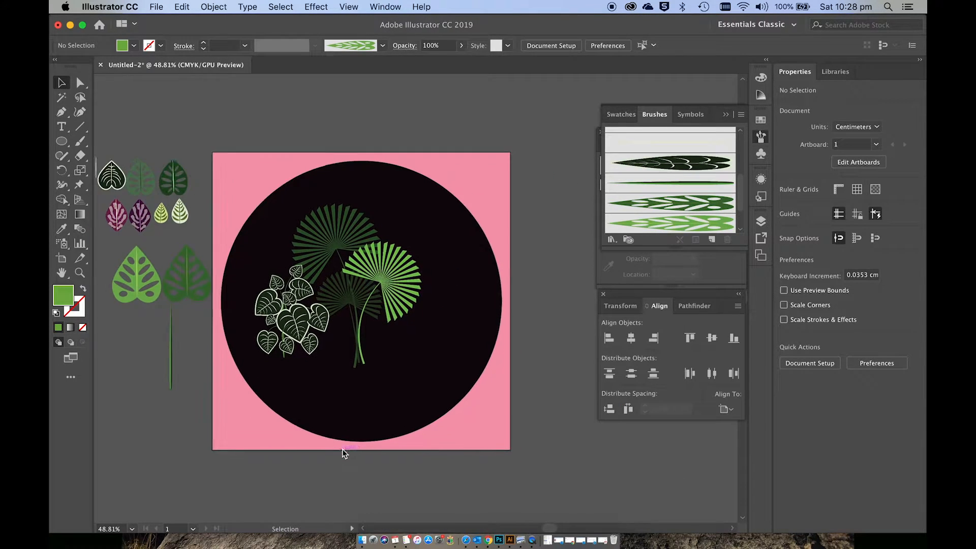
{"action": "scroll", "coordinate": [343, 447], "scroll_direction": "up", "scroll_amount": 1}
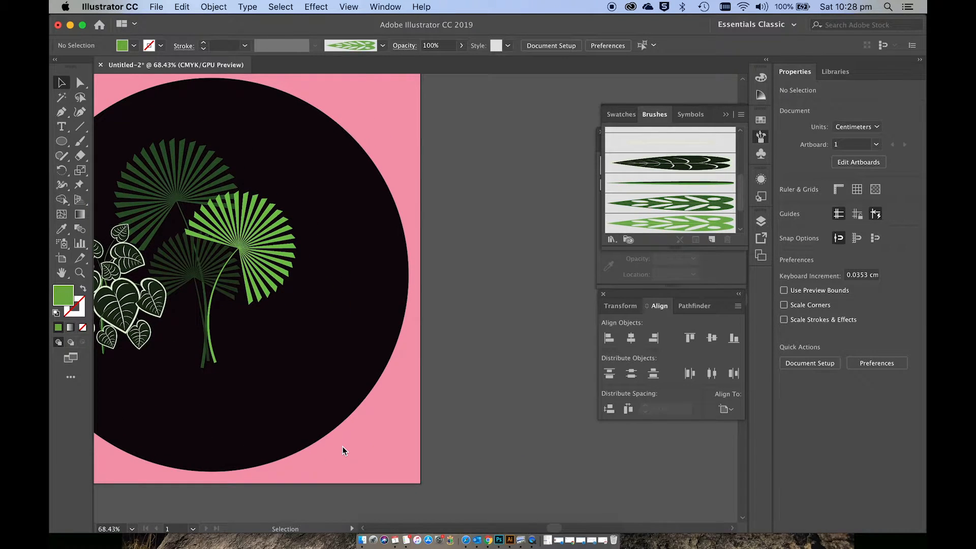
{"action": "scroll", "coordinate": [342, 447], "scroll_direction": "left", "scroll_amount": 2}
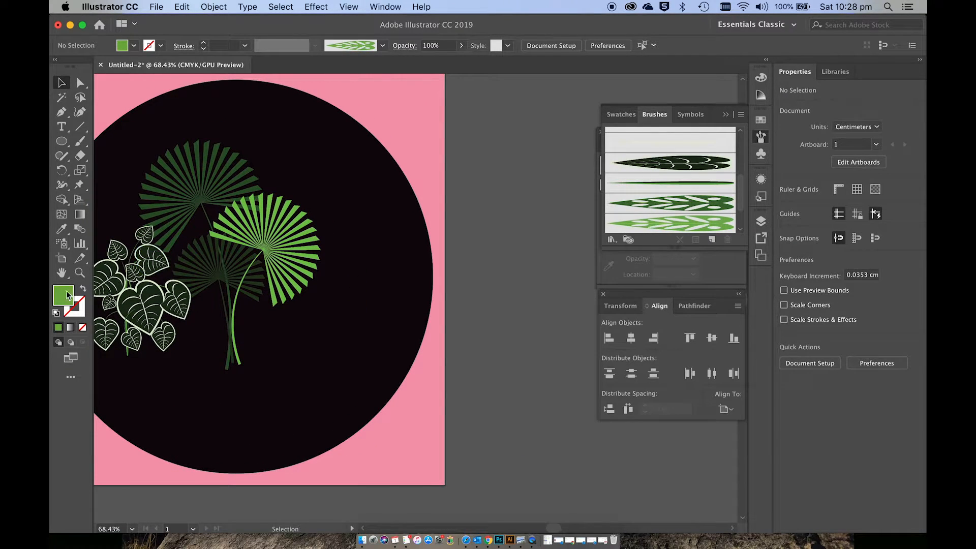
{"action": "left_click", "coordinate": [81, 143]}
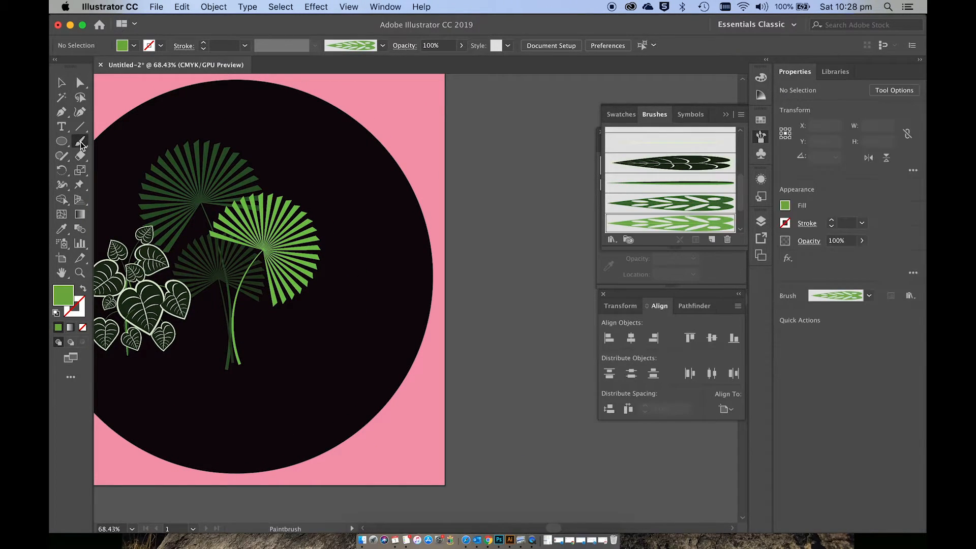
{"action": "left_click", "coordinate": [82, 289]}
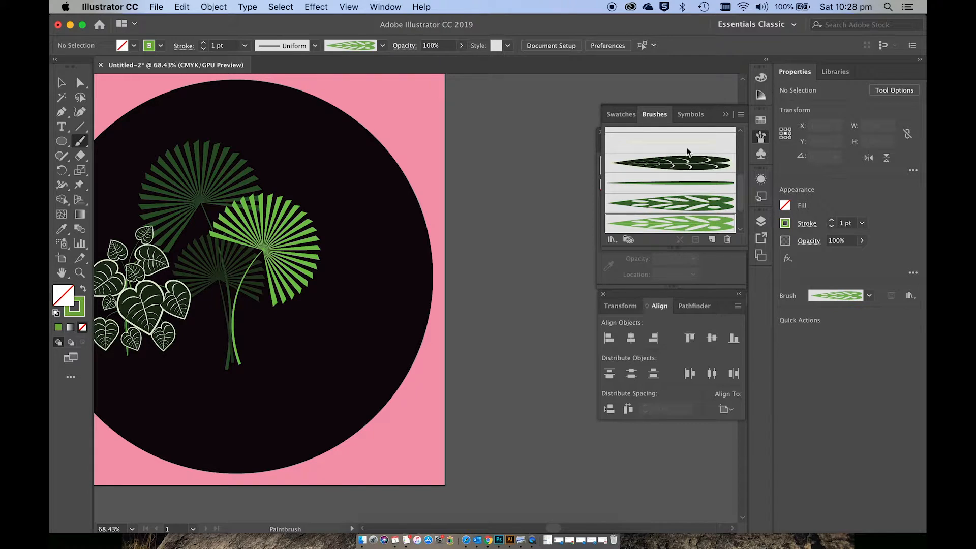
Step: Paint three large dark green cut-out leaves beside the bright fan palm using the dark leaf art brush
{"action": "left_click", "coordinate": [689, 206]}
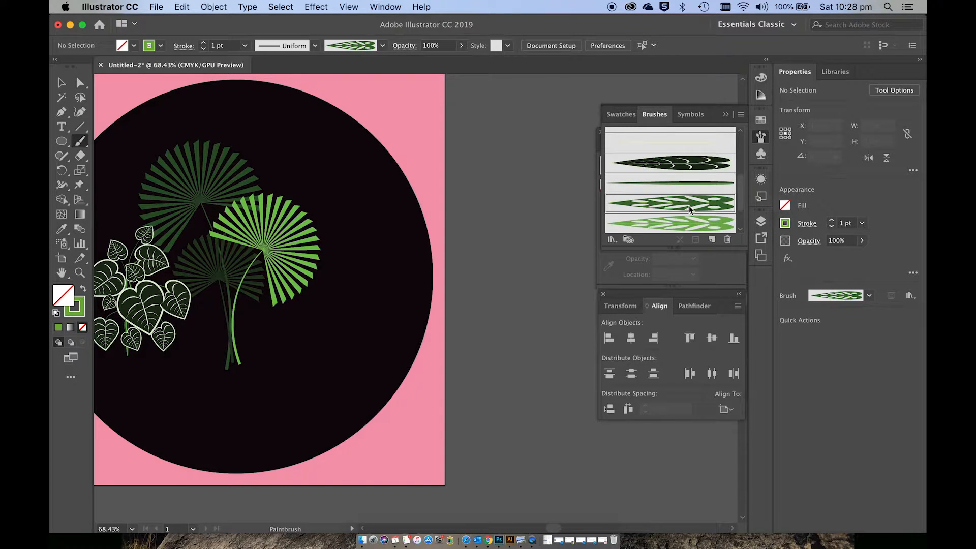
{"action": "left_click_drag", "start_coordinate": [396, 328], "coordinate": [357, 271]}
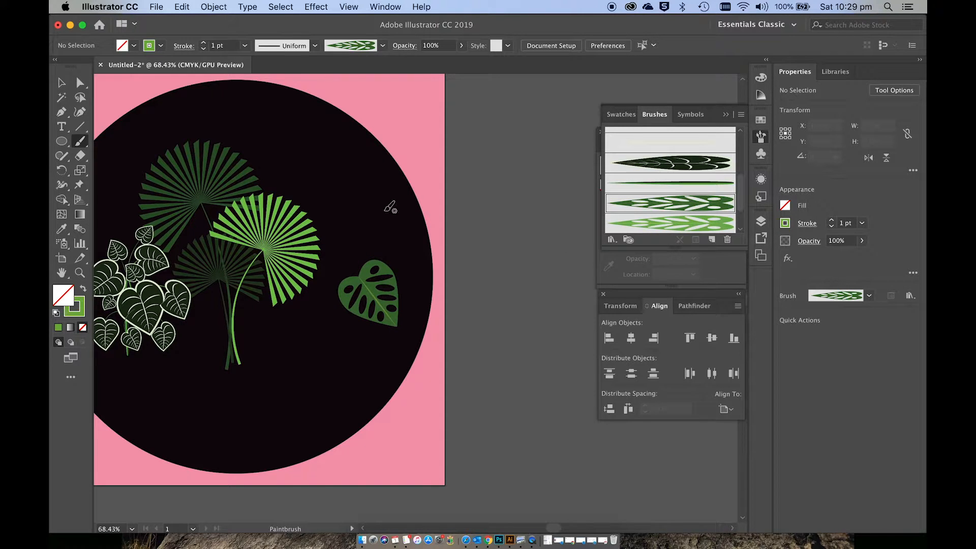
{"action": "left_click_drag", "start_coordinate": [357, 228], "coordinate": [356, 232]}
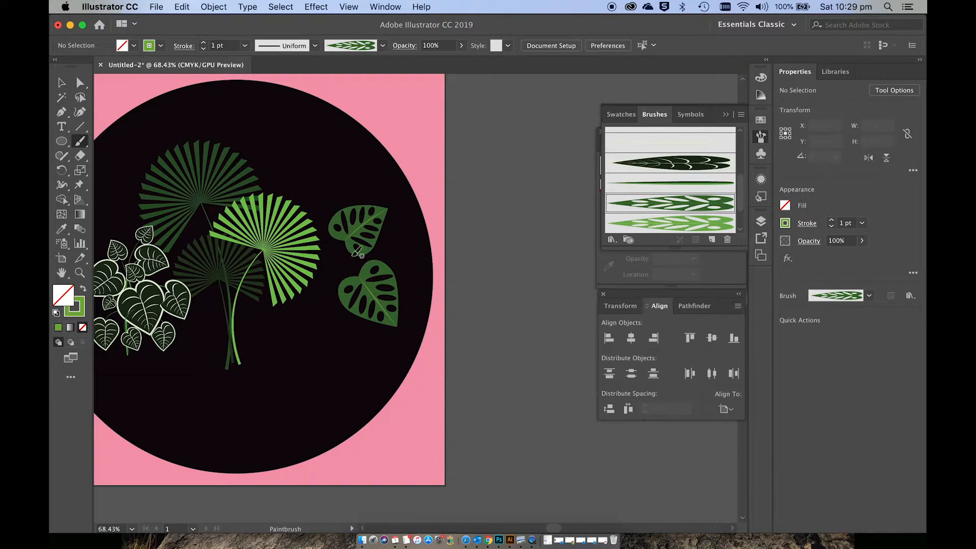
{"action": "left_click_drag", "start_coordinate": [316, 348], "coordinate": [315, 285]}
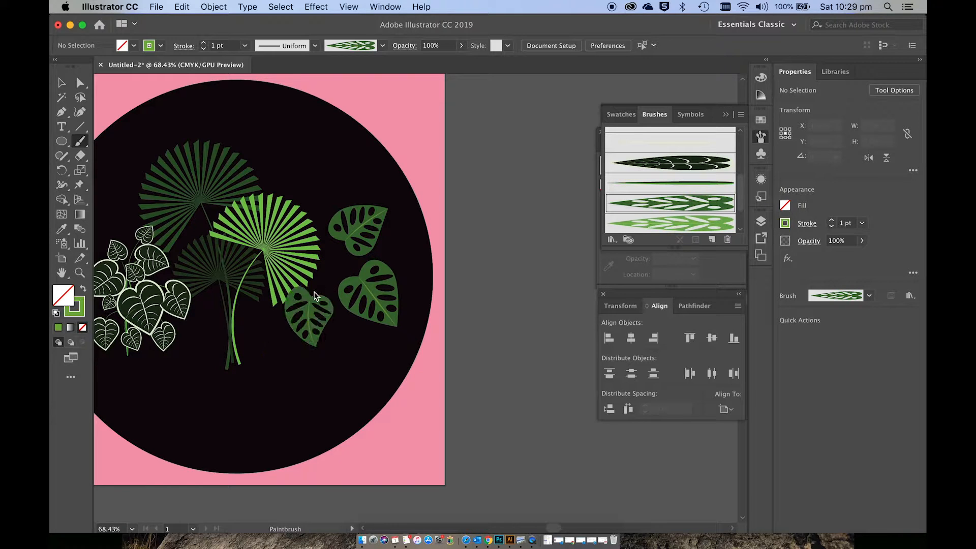
Step: Paint one large and two small light green leaves around the dark ones using the light green leaf brush
{"action": "left_click", "coordinate": [680, 224]}
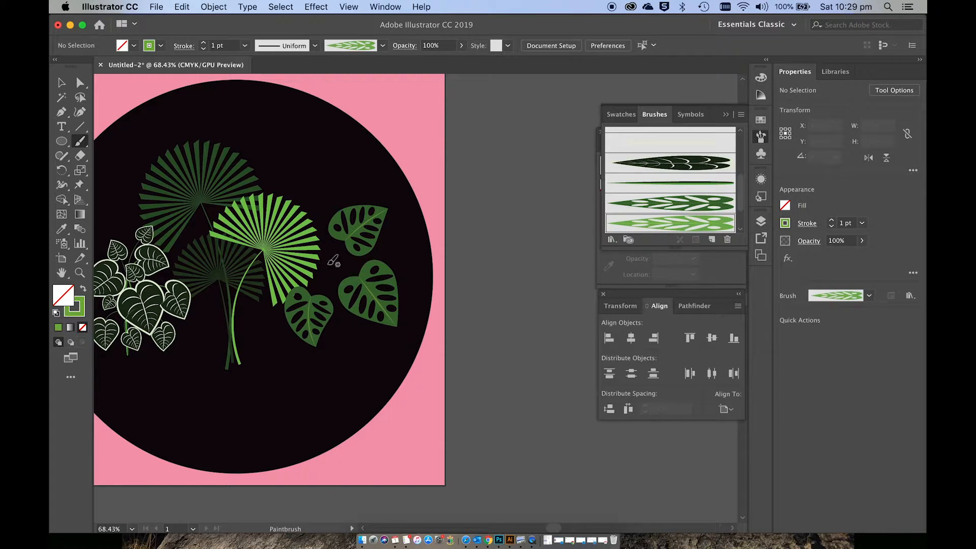
{"action": "left_click_drag", "start_coordinate": [291, 229], "coordinate": [339, 282]}
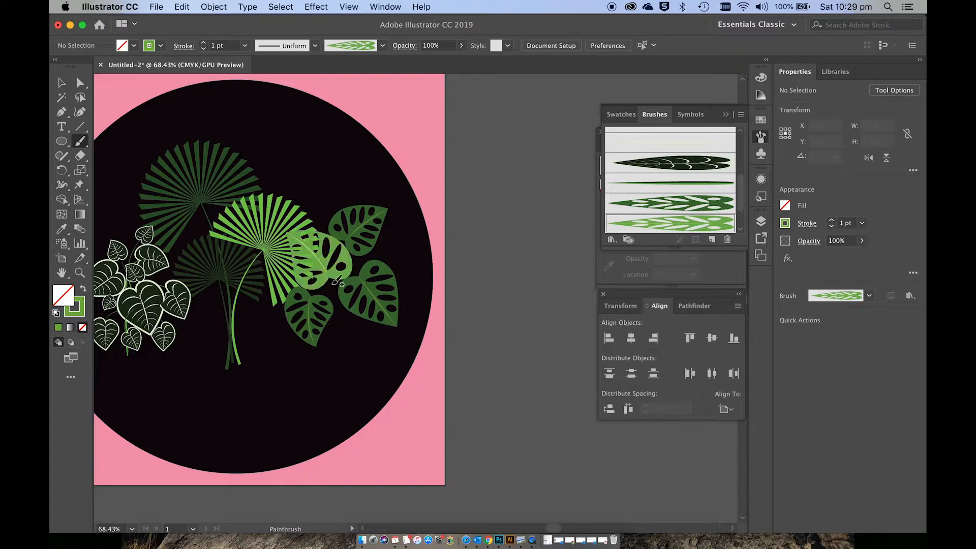
{"action": "left_click_drag", "start_coordinate": [355, 364], "coordinate": [355, 331]}
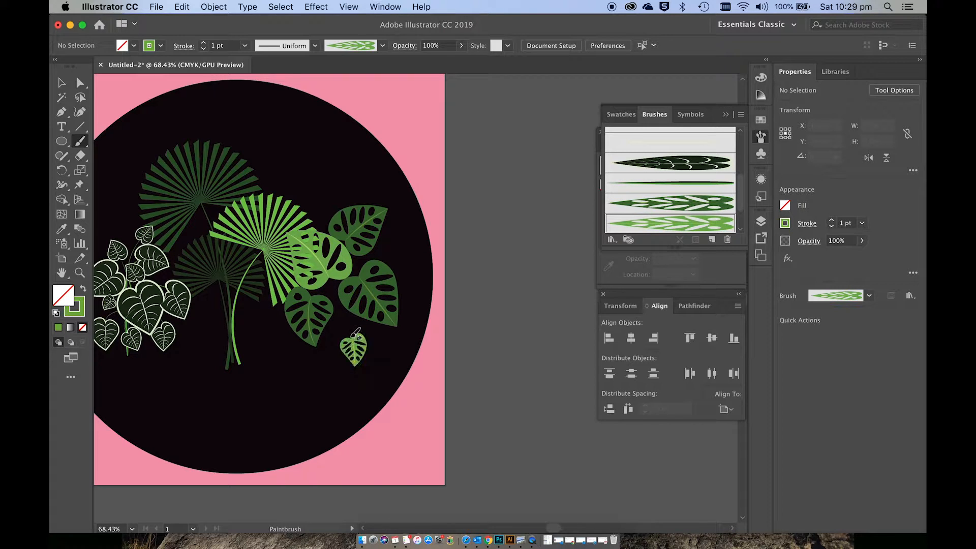
{"action": "left_click_drag", "start_coordinate": [407, 250], "coordinate": [377, 249]}
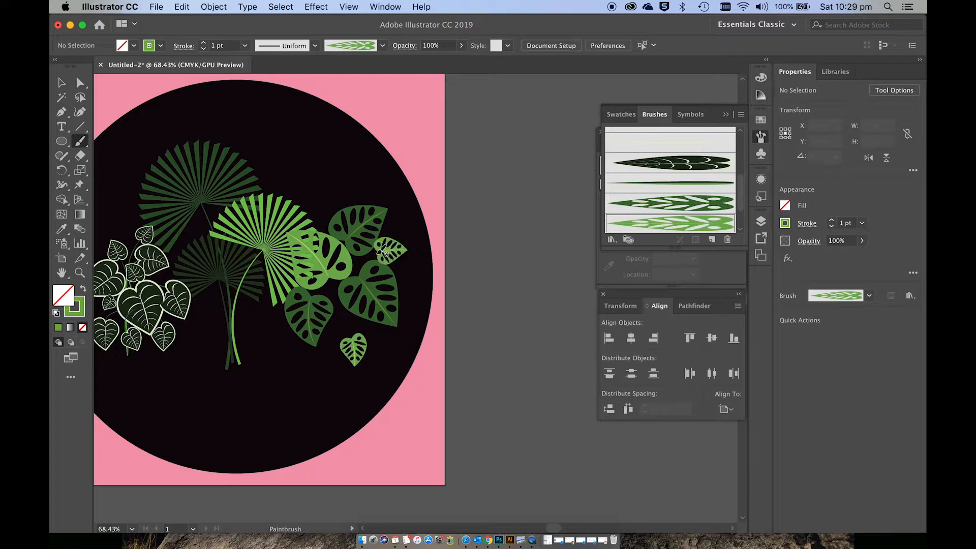
Step: Paint three small dark green leaves low in the cluster and one small light green leaf near its middle
{"action": "left_click", "coordinate": [668, 205]}
{"action": "mouse_move", "coordinate": [307, 276]}
{"action": "left_mouse_down"}
{"action": "mouse_move", "coordinate": [340, 284]}
{"action": "mouse_move", "coordinate": [340, 305]}
{"action": "left_mouse_up"}
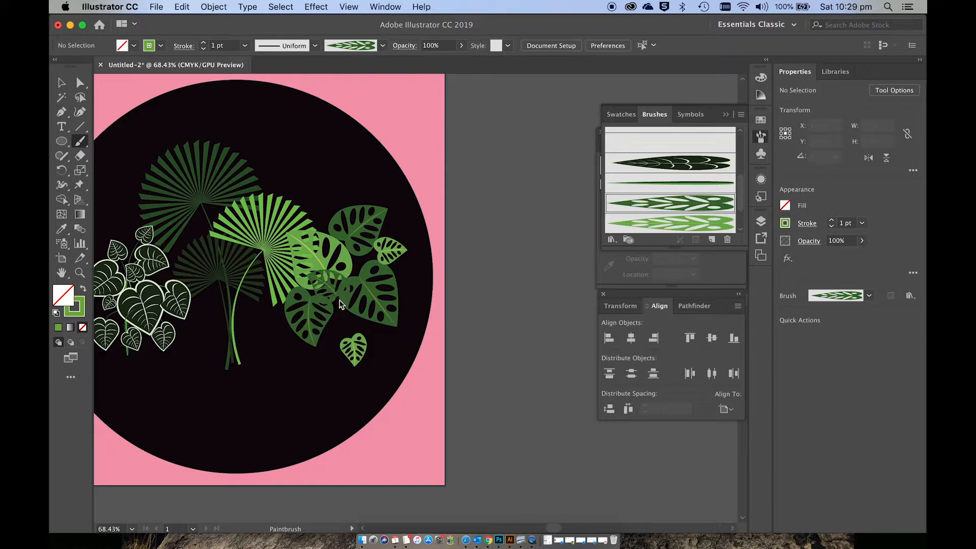
{"action": "key", "text": "super+z"}
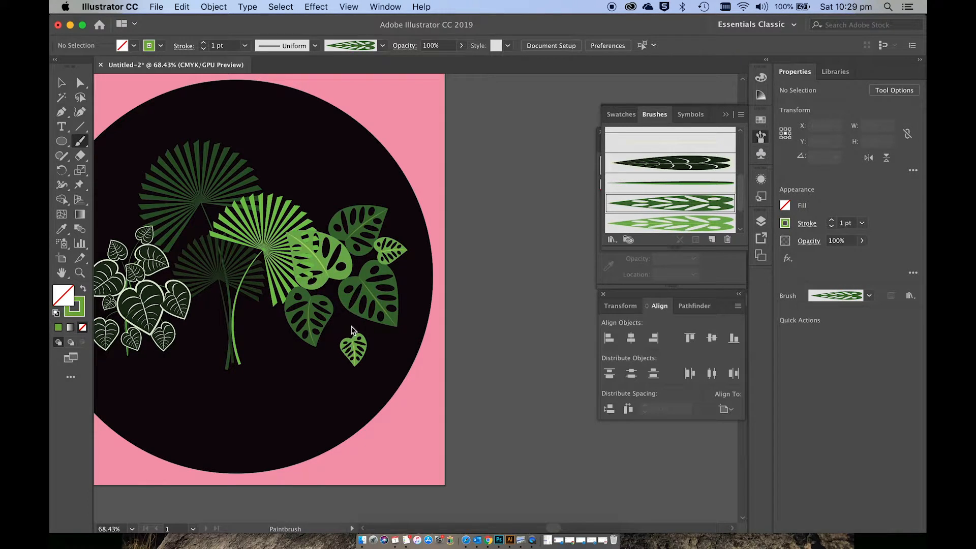
{"action": "left_click_drag", "start_coordinate": [344, 302], "coordinate": [349, 304]}
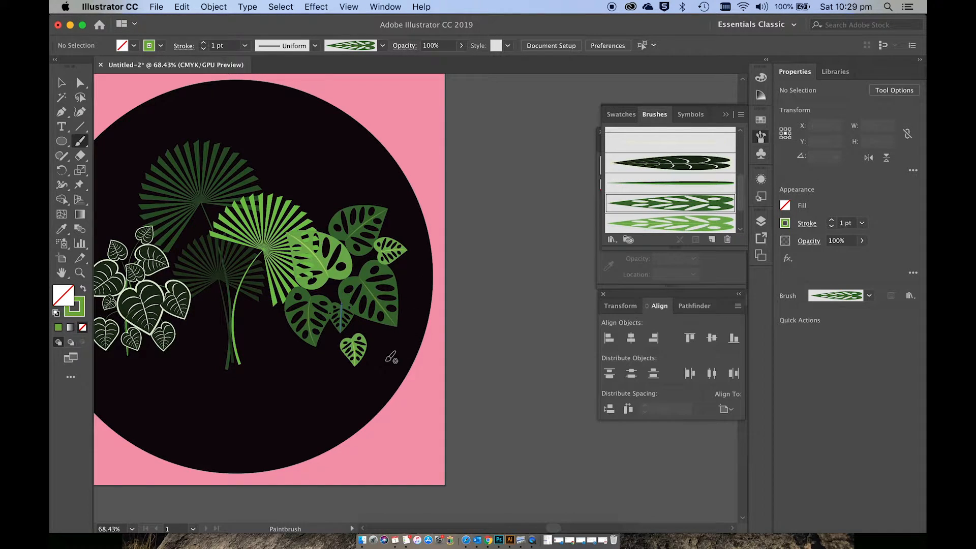
{"action": "left_click_drag", "start_coordinate": [390, 357], "coordinate": [371, 318]}
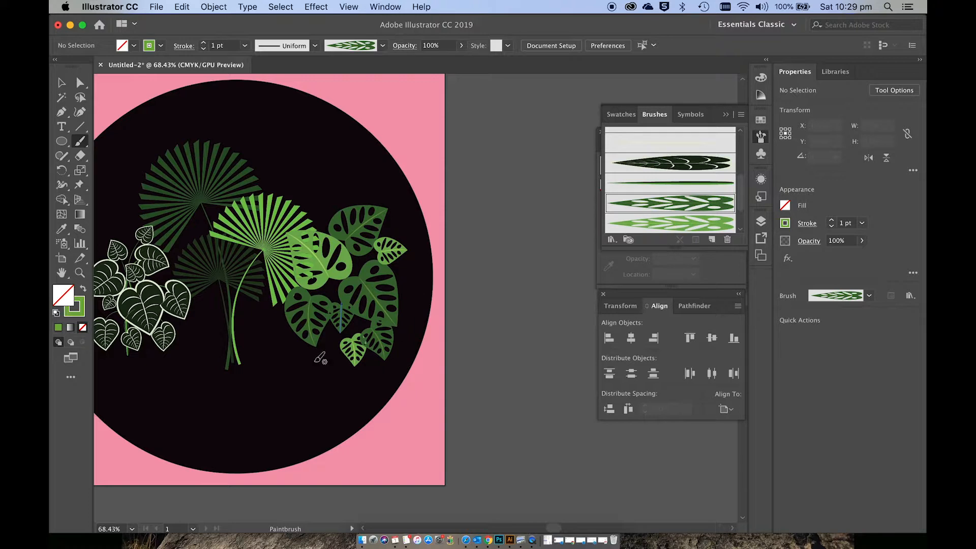
{"action": "left_click_drag", "start_coordinate": [330, 356], "coordinate": [338, 333]}
{"action": "left_click", "coordinate": [701, 225]}
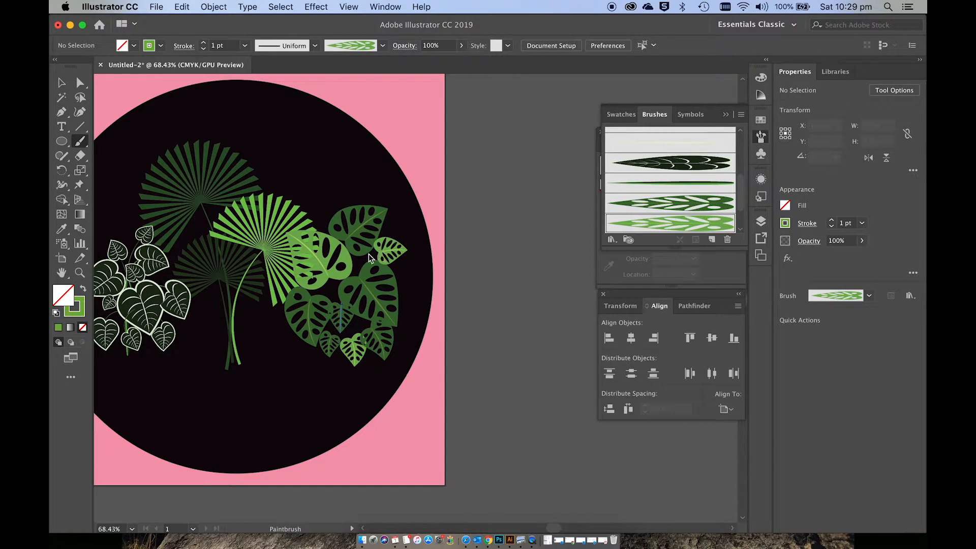
{"action": "left_click_drag", "start_coordinate": [323, 301], "coordinate": [344, 282]}
Step: Expand the appearance of all the painted cut-out leaves, group them, and deselect
{"action": "scroll", "coordinate": [392, 293], "scroll_direction": "down", "scroll_amount": 3}
{"action": "scroll", "coordinate": [392, 293], "scroll_direction": "left", "scroll_amount": 3}
{"action": "scroll", "coordinate": [392, 292], "scroll_direction": "down", "scroll_amount": 1}
{"action": "scroll", "coordinate": [392, 298], "scroll_direction": "left", "scroll_amount": 2}
{"action": "scroll", "coordinate": [392, 298], "scroll_direction": "down", "scroll_amount": 1}
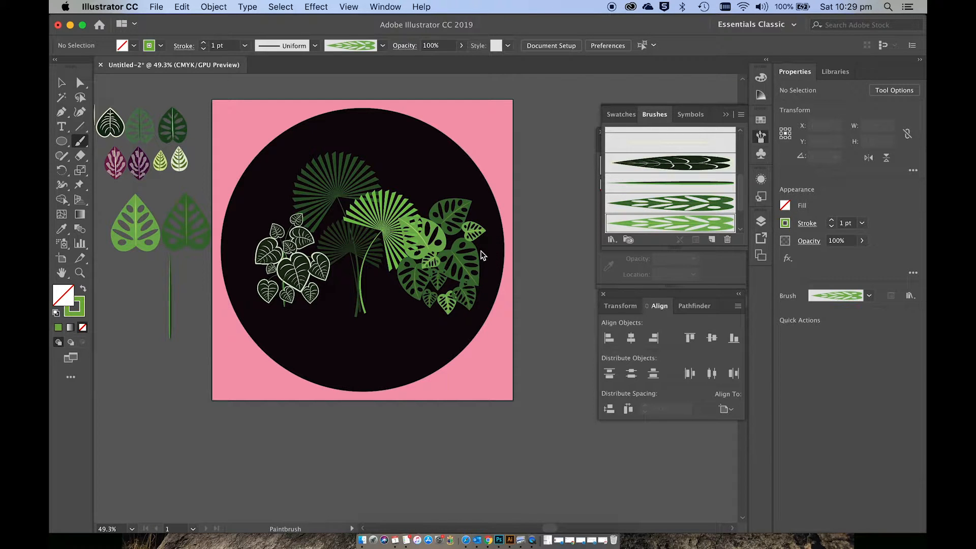
{"action": "left_click", "coordinate": [433, 249], "text": "super"}
{"action": "left_click", "coordinate": [456, 210], "text": "shift+super"}
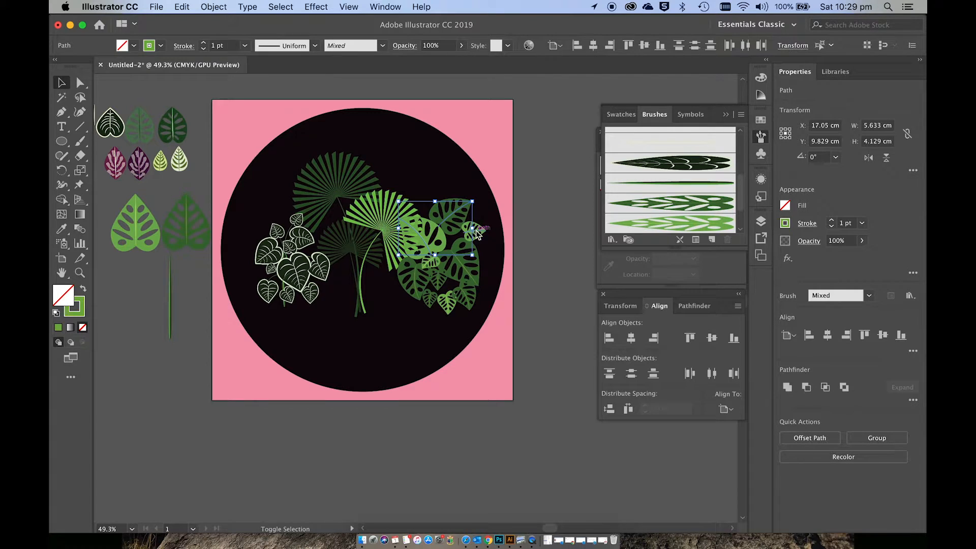
{"action": "left_click", "coordinate": [475, 230], "text": "shift+super"}
{"action": "left_click", "coordinate": [470, 259], "text": "shift+super"}
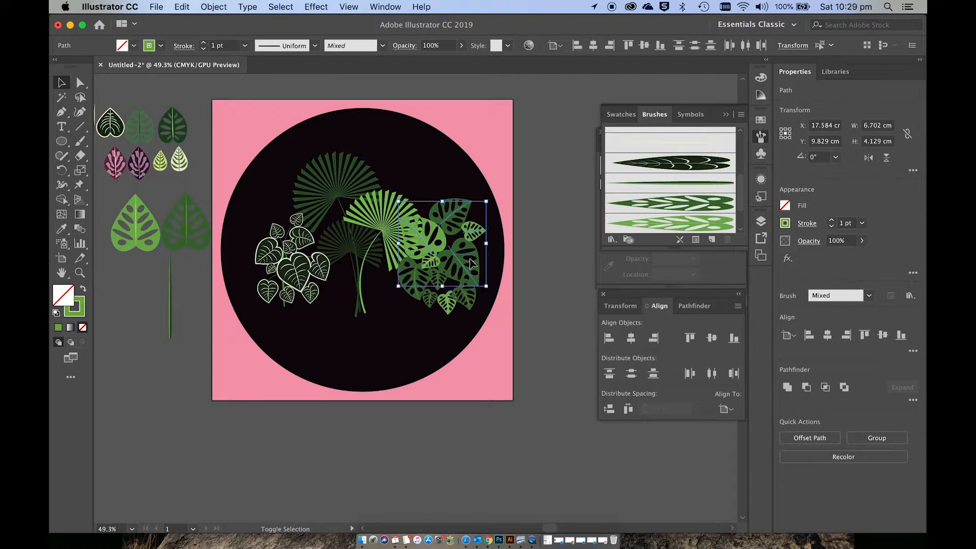
{"action": "left_click", "coordinate": [441, 286], "text": "shift+super"}
{"action": "left_click", "coordinate": [441, 304], "text": "shift+super"}
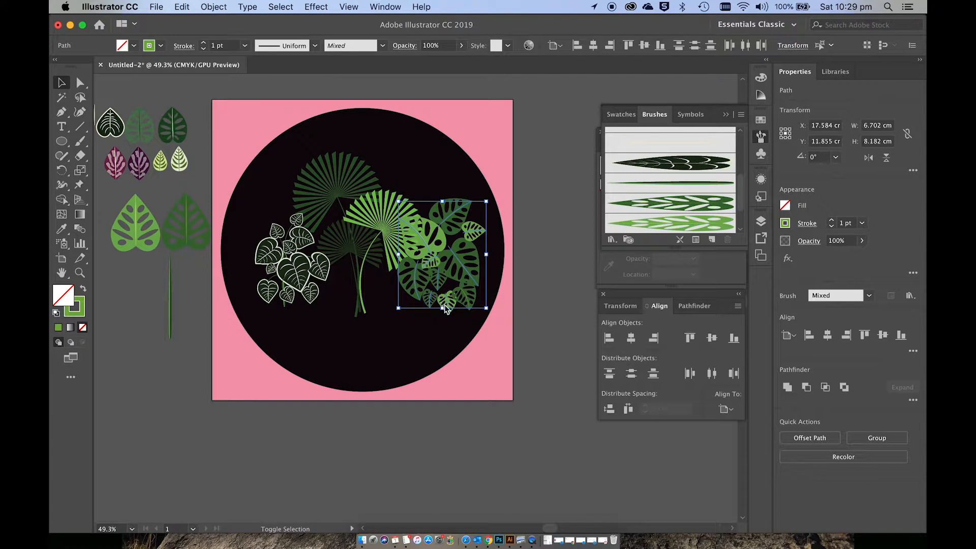
{"action": "left_click", "coordinate": [467, 297], "text": "shift"}
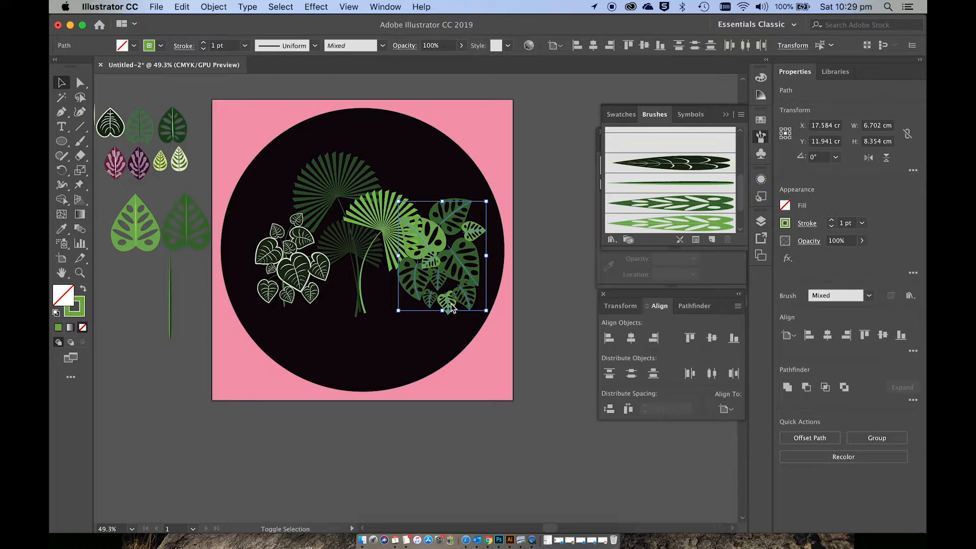
{"action": "left_click", "coordinate": [450, 304], "text": "shift"}
{"action": "scroll", "coordinate": [486, 308], "scroll_direction": "up", "scroll_amount": 5}
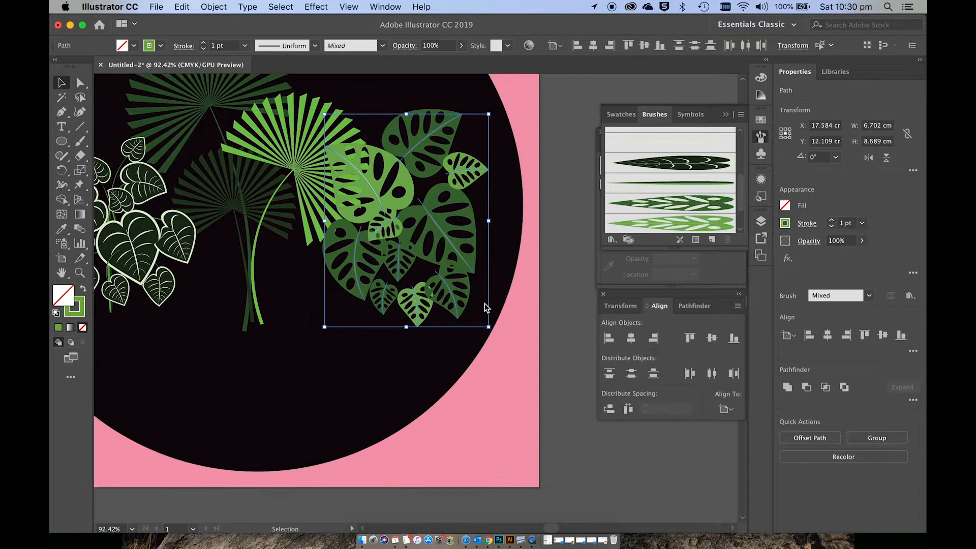
{"action": "left_click", "coordinate": [214, 6]}
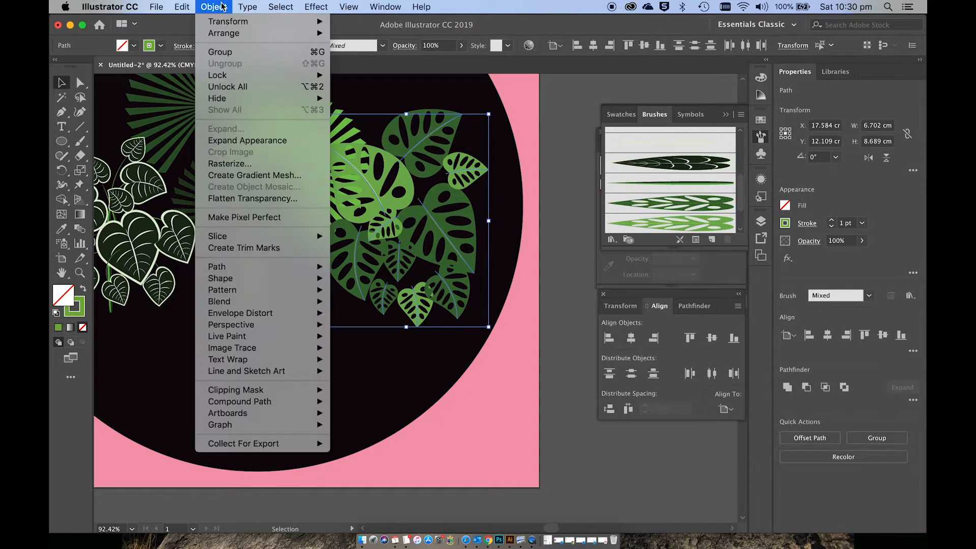
{"action": "left_click", "coordinate": [257, 142]}
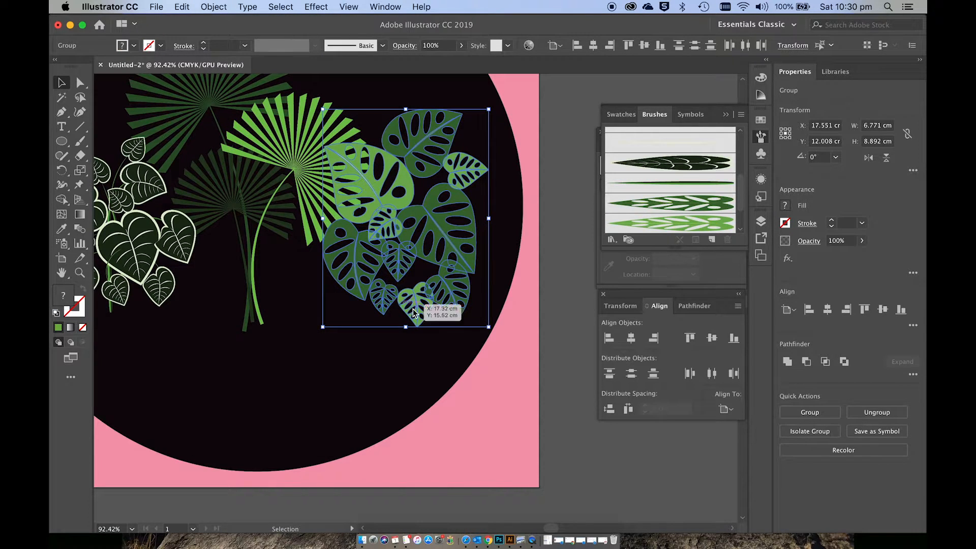
{"action": "key", "text": "super+g"}
{"action": "left_click", "coordinate": [435, 351]}
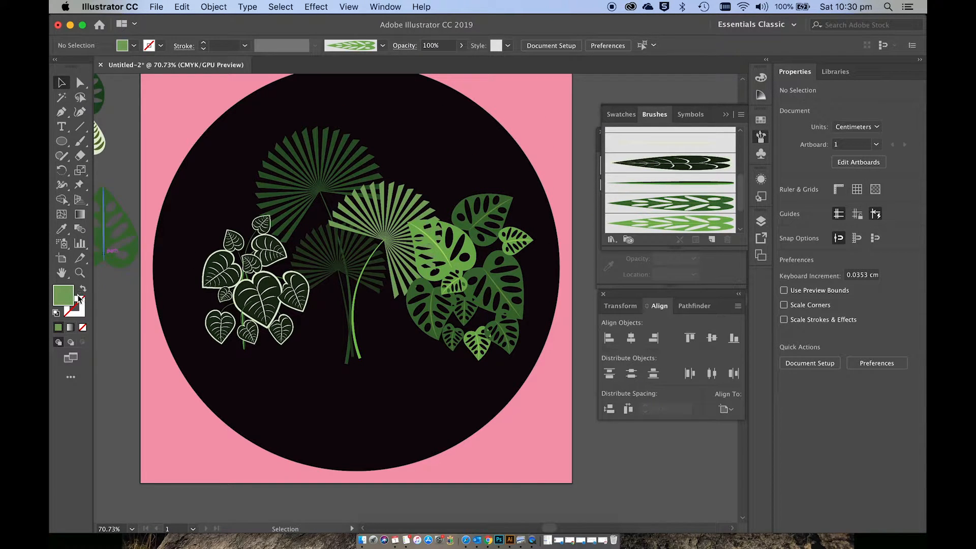
Step: Paint a central stem and curved side stems for the cut-out leaves with the thin green stem brush, using stroke without fill
{"action": "left_click", "coordinate": [80, 144]}
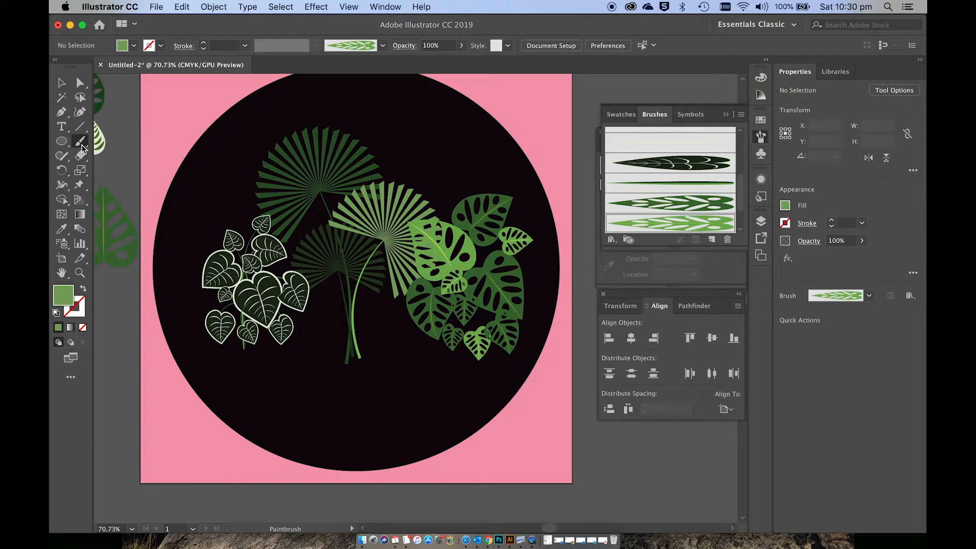
{"action": "left_click", "coordinate": [84, 289]}
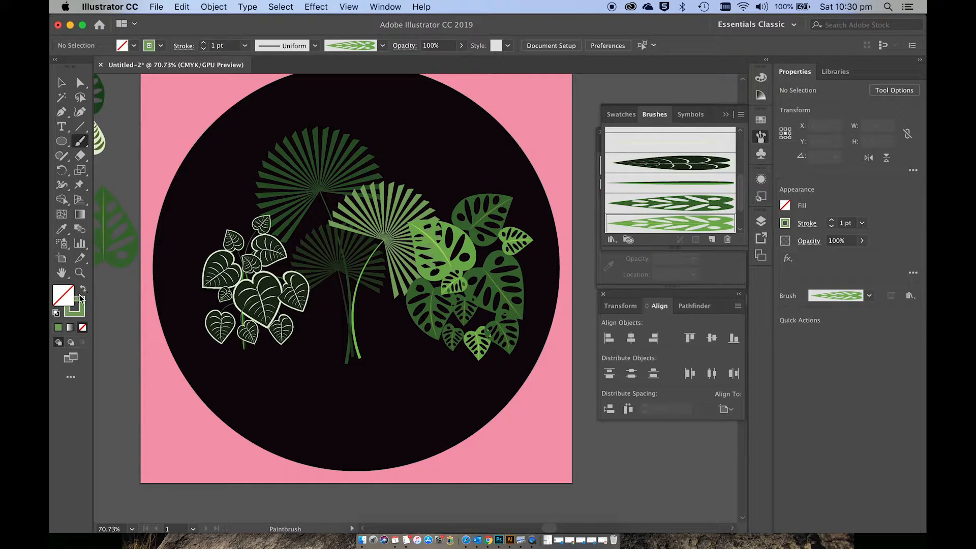
{"action": "left_click", "coordinate": [669, 185]}
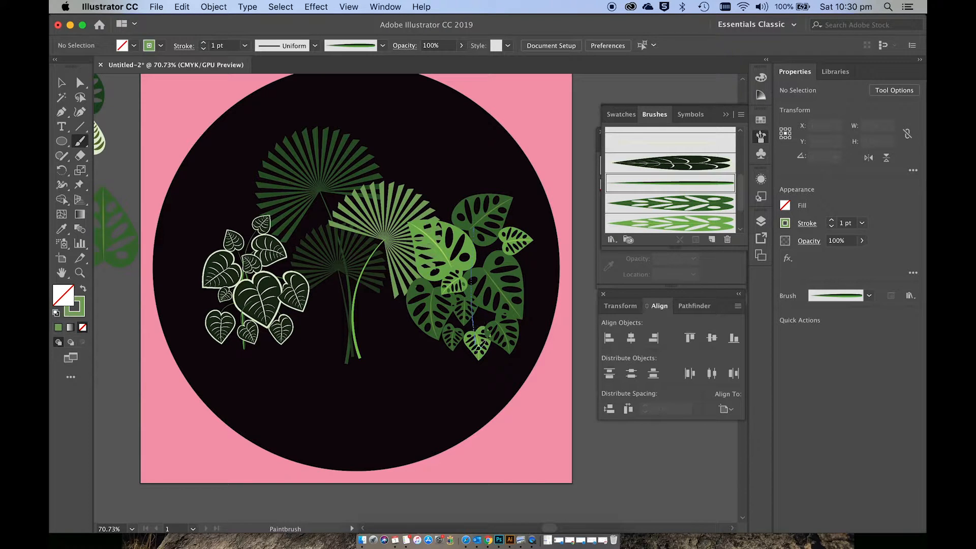
{"action": "left_click_drag", "start_coordinate": [479, 349], "coordinate": [480, 351]}
{"action": "mouse_move", "coordinate": [491, 256]}
{"action": "left_mouse_down"}
{"action": "mouse_move", "coordinate": [461, 262]}
{"action": "mouse_move", "coordinate": [438, 376]}
{"action": "left_mouse_up"}
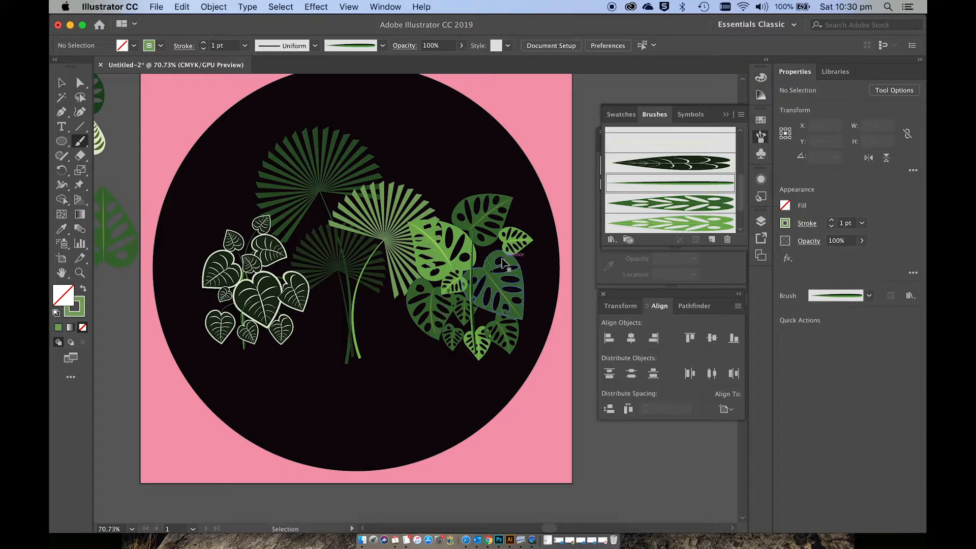
{"action": "left_click_drag", "start_coordinate": [508, 246], "coordinate": [477, 268]}
{"action": "left_click_drag", "start_coordinate": [477, 344], "coordinate": [477, 344]}
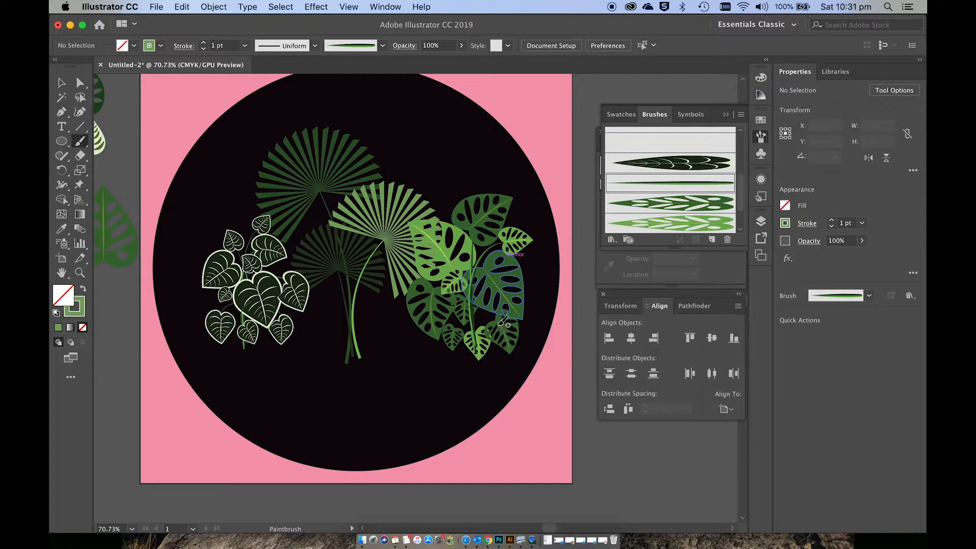
{"action": "left_click_drag", "start_coordinate": [470, 347], "coordinate": [475, 315]}
Step: Select all the new stem strokes of the cut-out leaf plant and expand their appearance
{"action": "key", "text": "v"}
{"action": "scroll", "coordinate": [496, 357], "scroll_direction": "up", "scroll_amount": 5}
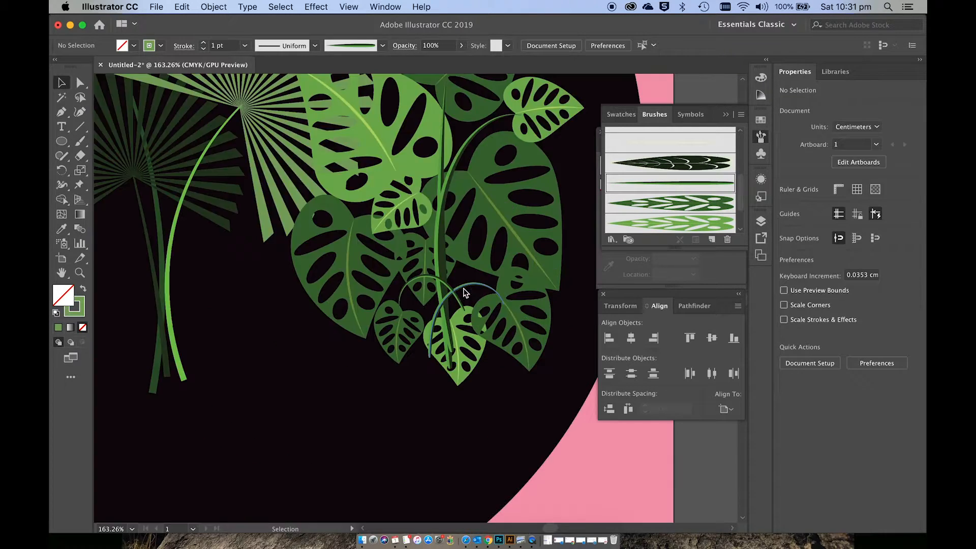
{"action": "left_click", "coordinate": [464, 295]}
{"action": "scroll", "coordinate": [464, 295], "scroll_direction": "down", "scroll_amount": 2}
{"action": "left_click", "coordinate": [441, 246], "text": "shift"}
{"action": "scroll", "coordinate": [443, 280], "scroll_direction": "up", "scroll_amount": 3}
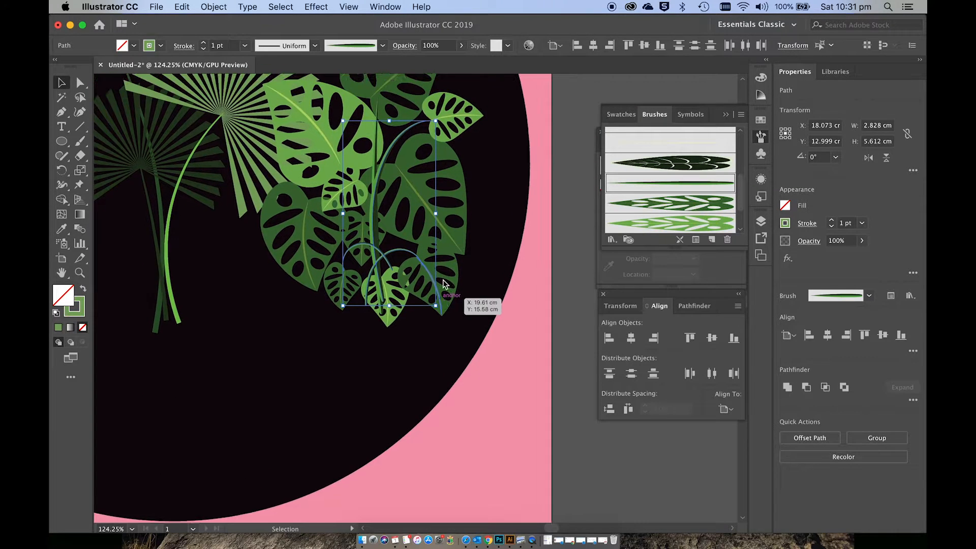
{"action": "left_click", "coordinate": [376, 179], "text": "shift"}
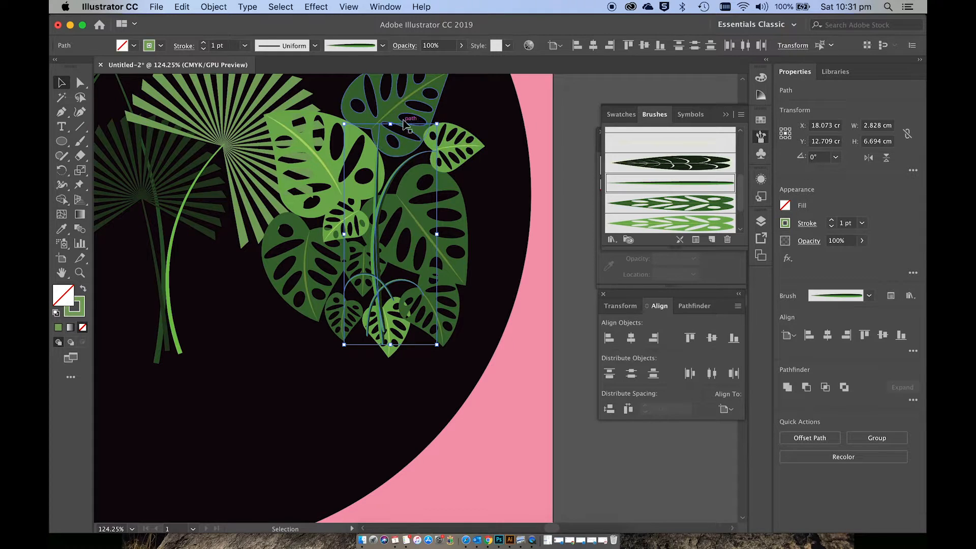
{"action": "left_click", "coordinate": [213, 7]}
{"action": "left_click", "coordinate": [256, 139]}
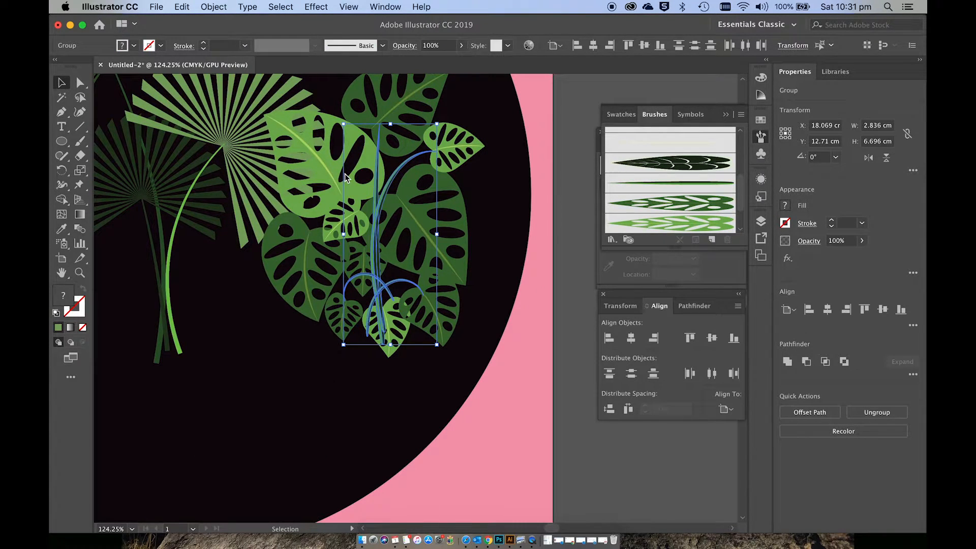
Step: Arrange the expanded stems behind the cut-out leaves, group stems and leaves together, and deselect
{"action": "key", "text": "a"}
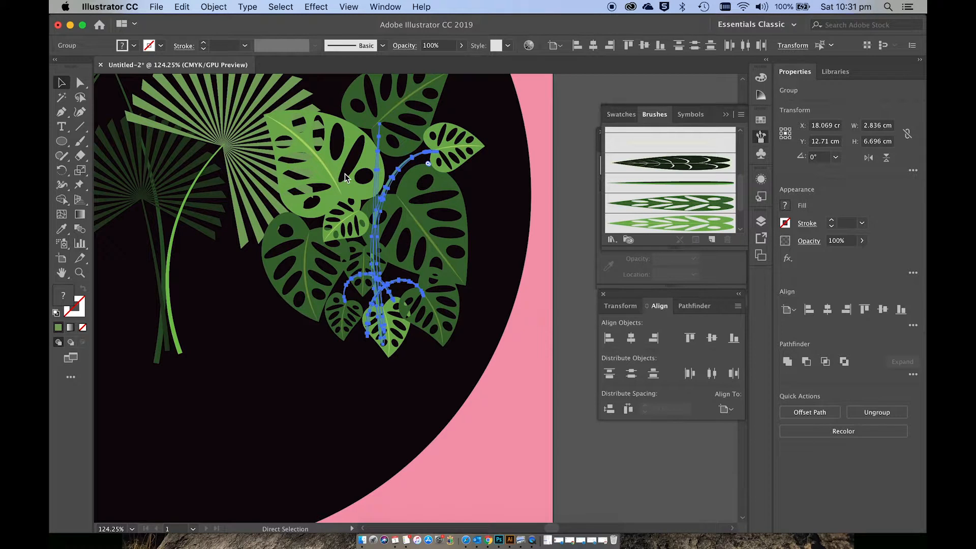
{"action": "key", "text": "v"}
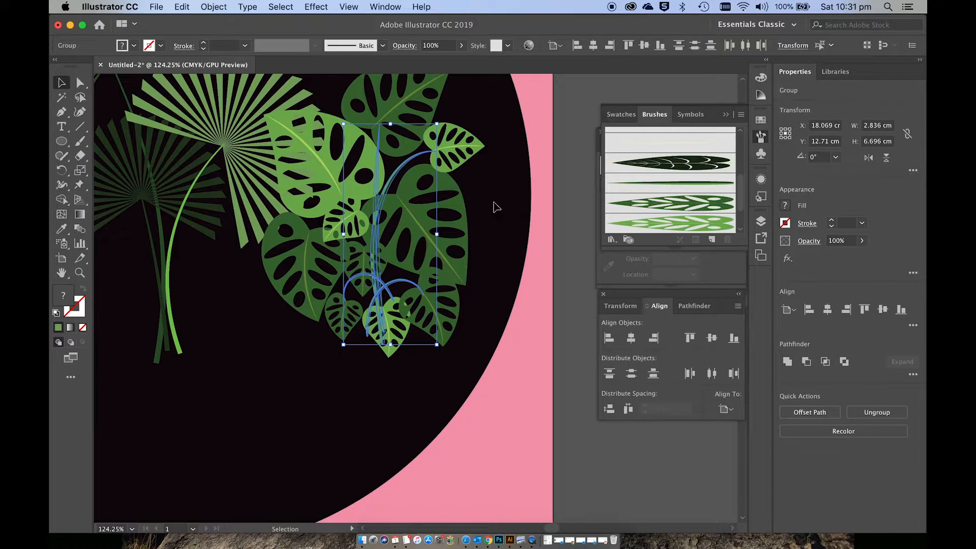
{"action": "left_click", "coordinate": [413, 214], "text": "shift"}
{"action": "key", "text": "super+g"}
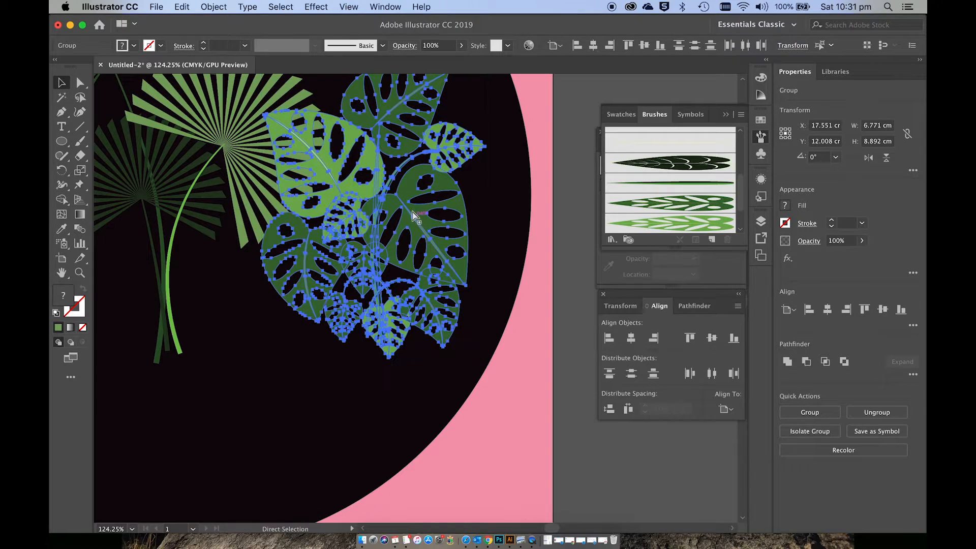
{"action": "left_click", "coordinate": [515, 247]}
{"action": "scroll", "coordinate": [515, 247], "scroll_direction": "down", "scroll_amount": 2}
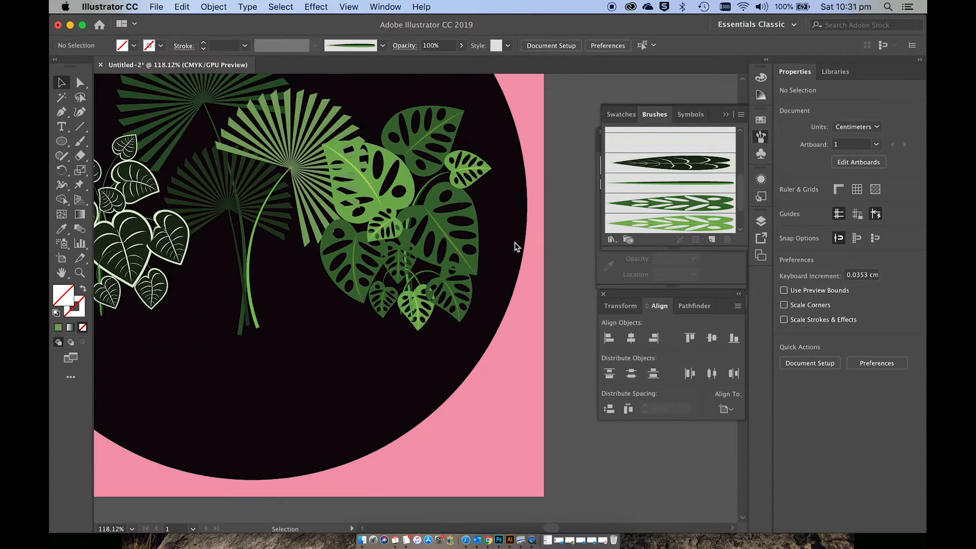
Step: Examine the finished reference illustration and the sample leaves beside the artboard, especially the pale teardrop leaf with green veins
{"action": "scroll", "coordinate": [514, 246], "scroll_direction": "left", "scroll_amount": 5}
{"action": "scroll", "coordinate": [515, 246], "scroll_direction": "up", "scroll_amount": 1}
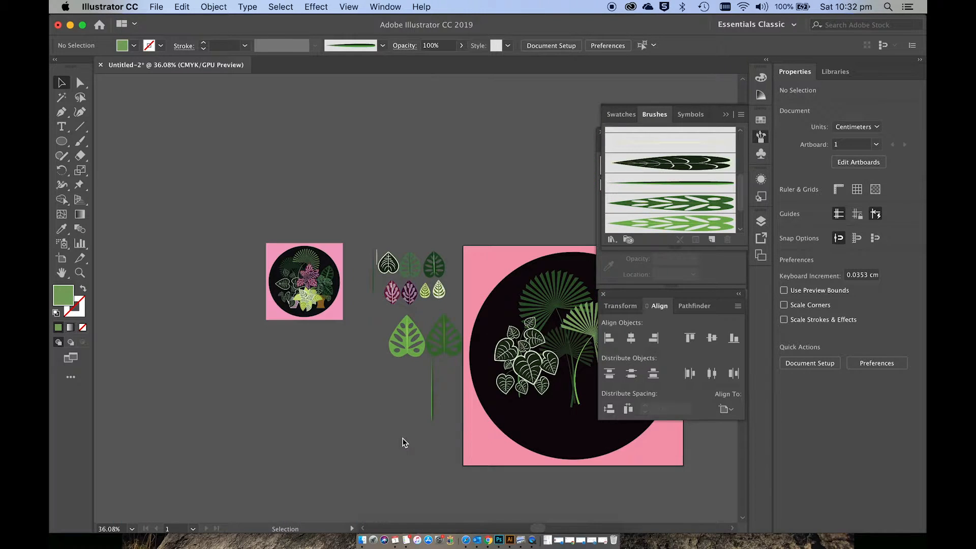
{"action": "scroll", "coordinate": [403, 441], "scroll_direction": "up", "scroll_amount": 5}
{"action": "scroll", "coordinate": [403, 441], "scroll_direction": "up", "scroll_amount": 8}
{"action": "scroll", "coordinate": [403, 442], "scroll_direction": "right", "scroll_amount": 4}
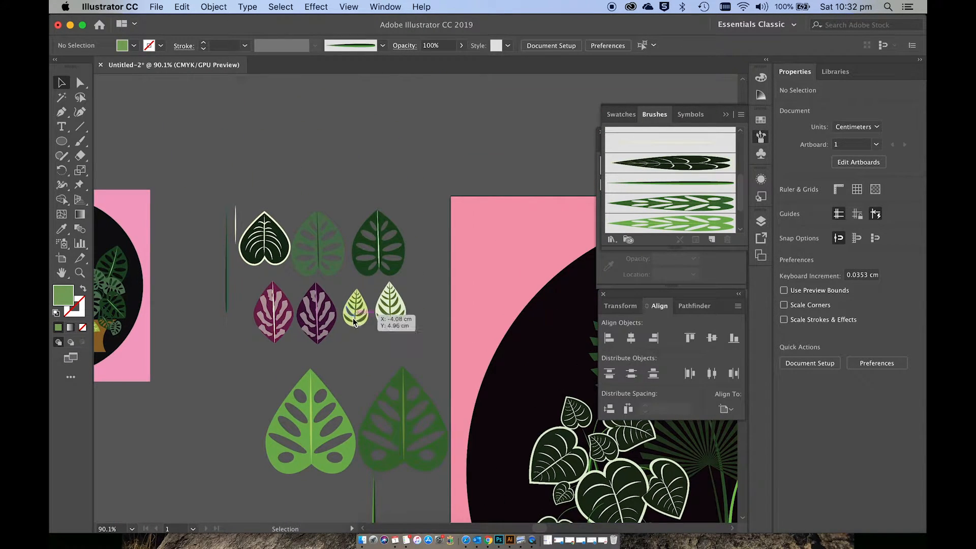
{"action": "scroll", "coordinate": [353, 323], "scroll_direction": "left", "scroll_amount": 6}
{"action": "scroll", "coordinate": [353, 323], "scroll_direction": "up", "scroll_amount": 1}
{"action": "scroll", "coordinate": [353, 318], "scroll_direction": "right", "scroll_amount": 8}
{"action": "scroll", "coordinate": [353, 318], "scroll_direction": "up", "scroll_amount": 2}
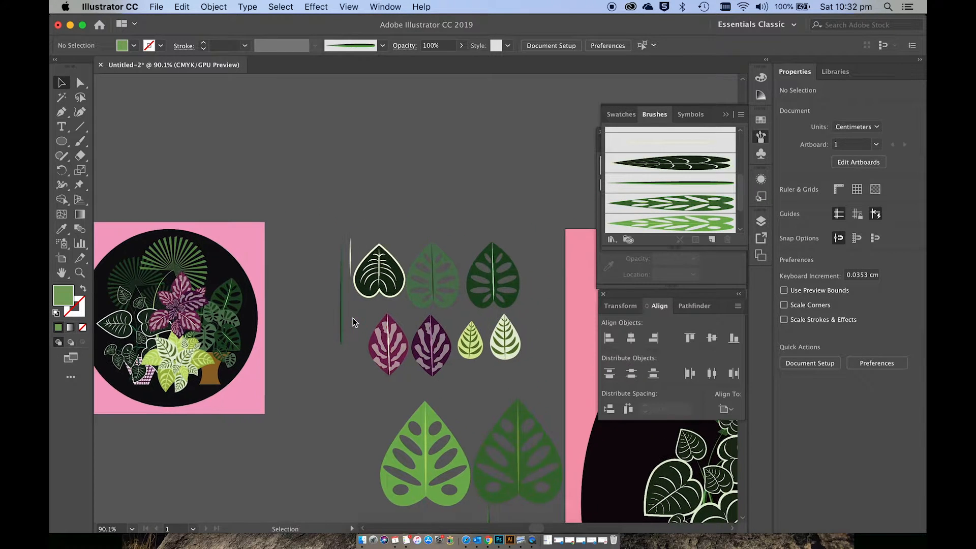
{"action": "scroll", "coordinate": [353, 317], "scroll_direction": "up", "scroll_amount": 5}
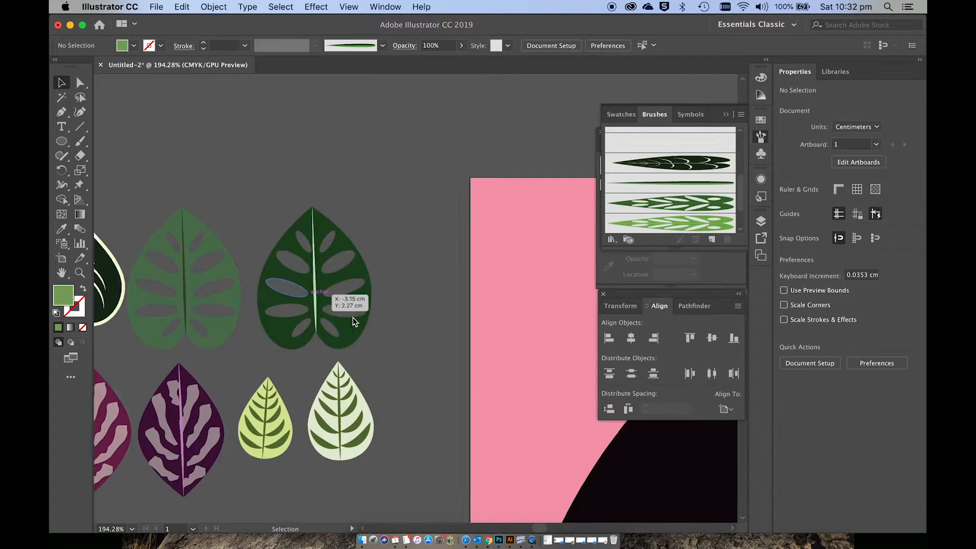
Step: Draw an ellipse about 1.81 by 2.18 cm over the artboard's upper corner and fill it with pale green EAF7E2
{"action": "left_click", "coordinate": [62, 141]}
{"action": "left_click_drag", "start_coordinate": [322, 114], "coordinate": [416, 225]}
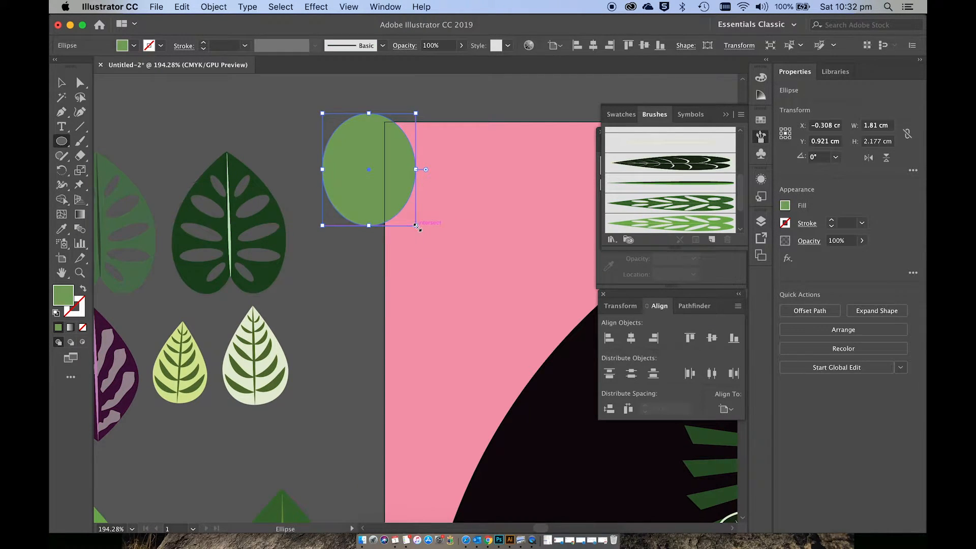
{"action": "double_click", "coordinate": [68, 299]}
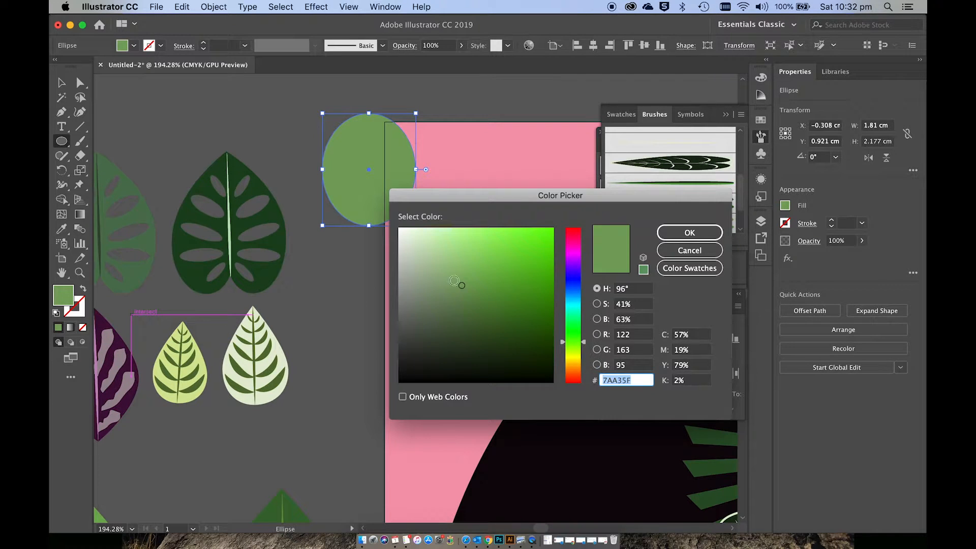
{"action": "left_click", "coordinate": [407, 235]}
{"action": "left_click", "coordinate": [689, 233]}
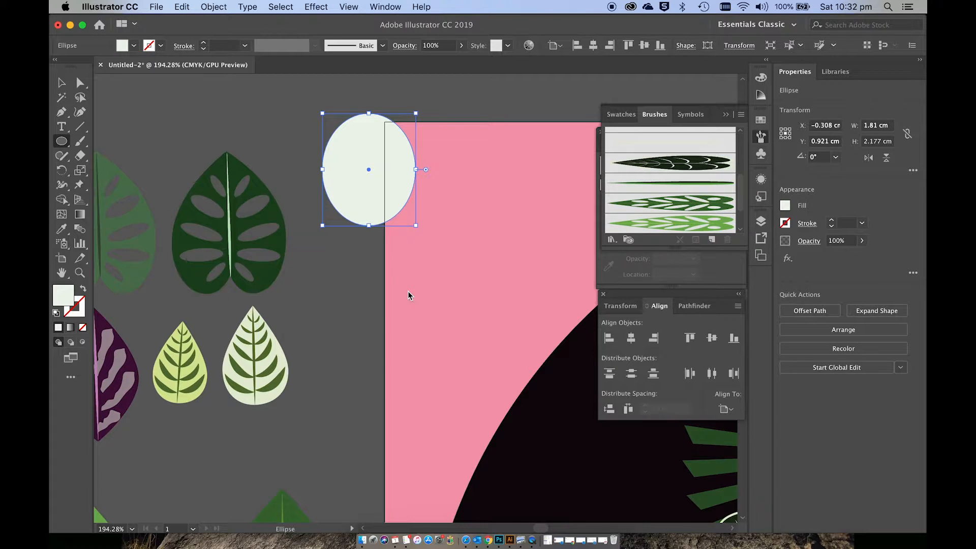
{"action": "key", "text": "v"}
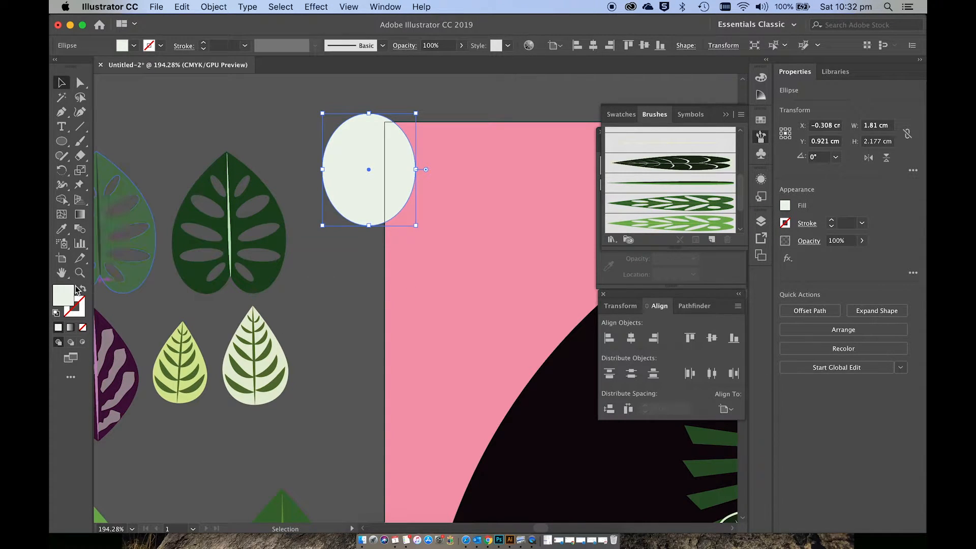
{"action": "double_click", "coordinate": [68, 293]}
{"action": "left_click_drag", "start_coordinate": [424, 233], "coordinate": [408, 232]}
{"action": "left_click", "coordinate": [689, 233]}
Step: Convert the pale ellipse's top anchor to a corner and move both side anchors down to form a teardrop
{"action": "left_click", "coordinate": [81, 85]}
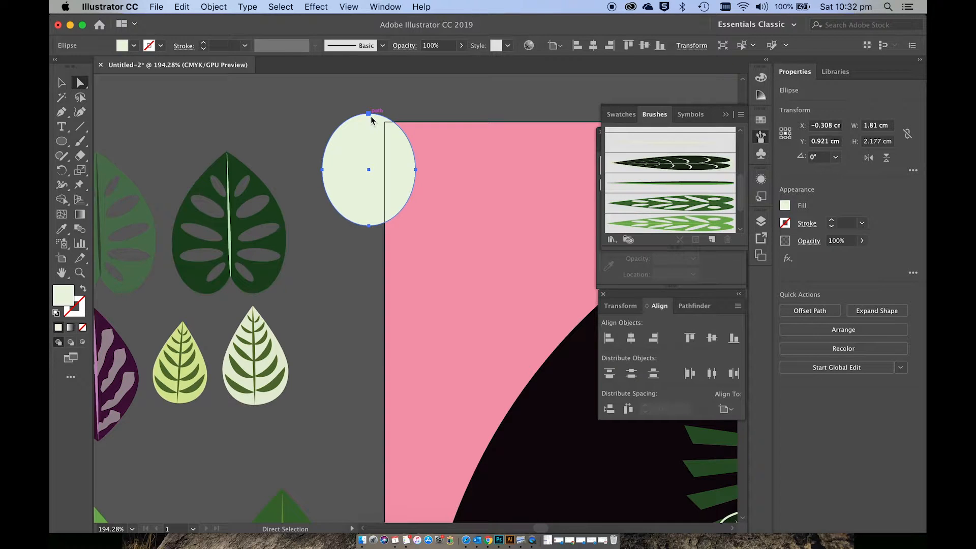
{"action": "left_click", "coordinate": [370, 115]}
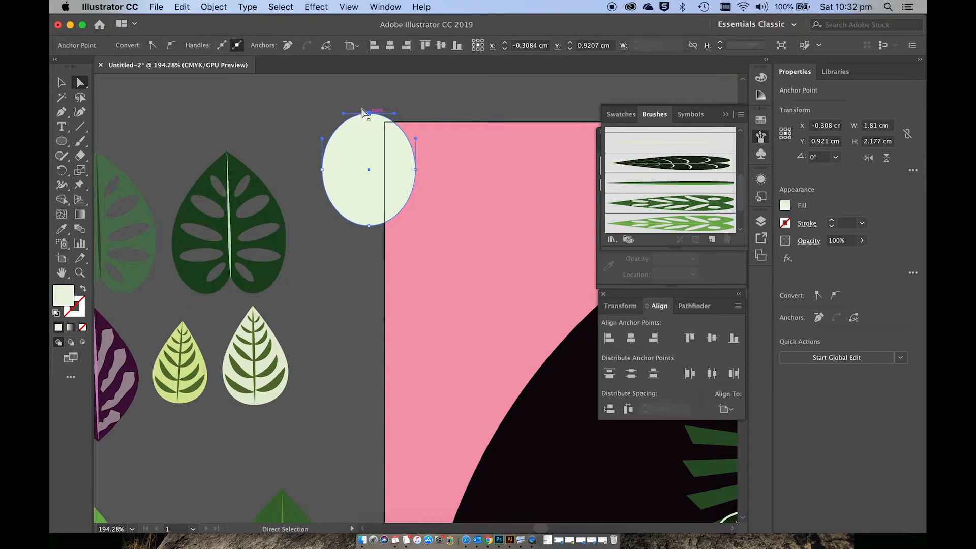
{"action": "left_click", "coordinate": [152, 46]}
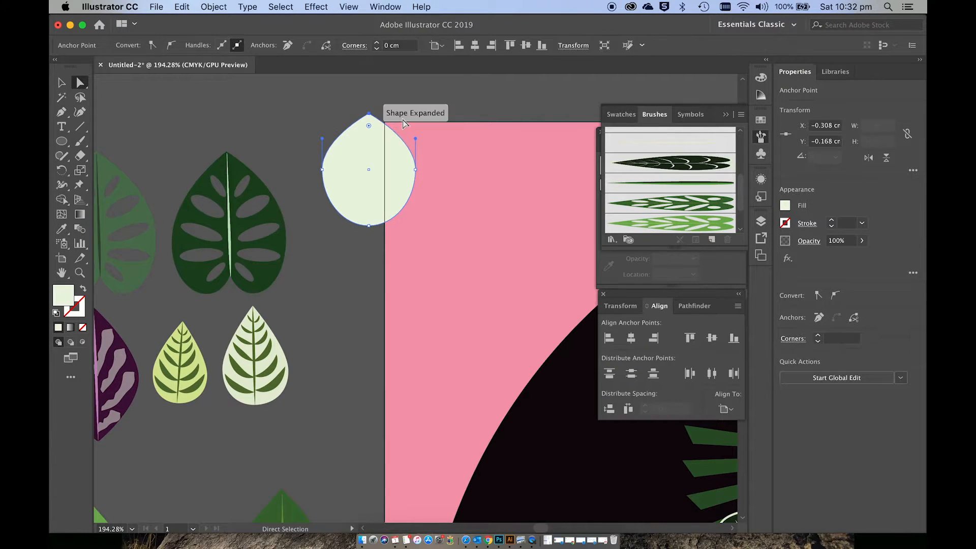
{"action": "left_click", "coordinate": [322, 169]}
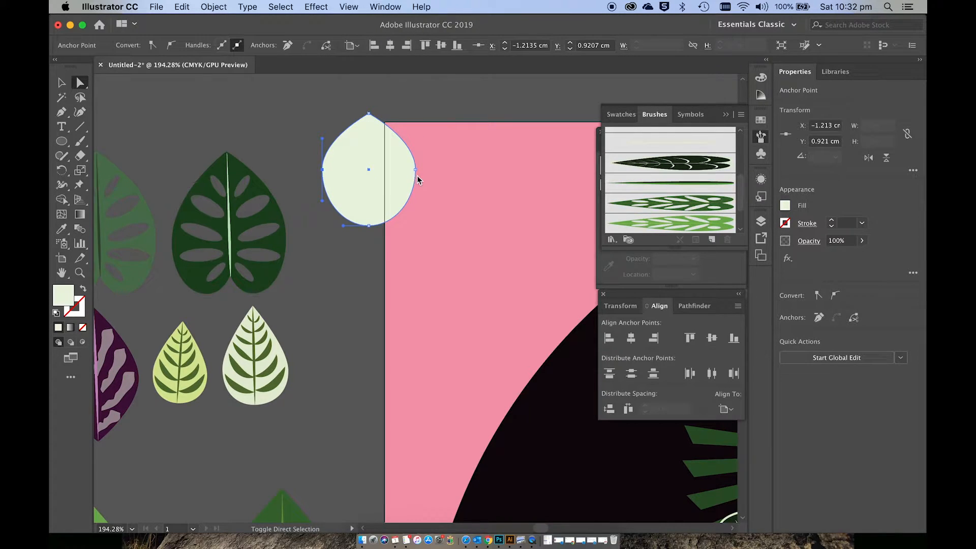
{"action": "left_click", "coordinate": [416, 170], "text": "shift"}
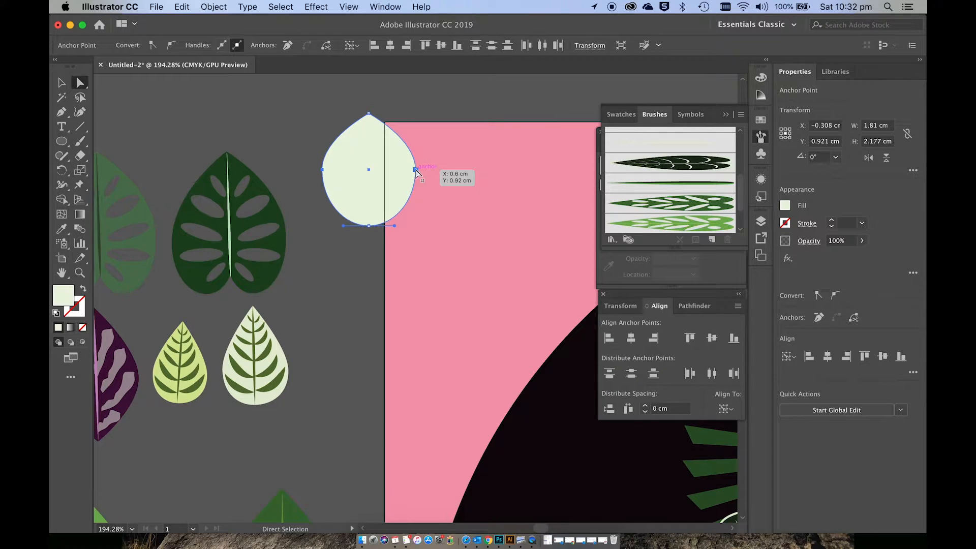
{"action": "left_click_drag", "start_coordinate": [416, 171], "coordinate": [416, 188]}
Step: Lengthen the teardrop leaf by moving its base to Y 2.315 cm and its tip to Y -0.487 cm, and deselect
{"action": "left_click", "coordinate": [370, 225]}
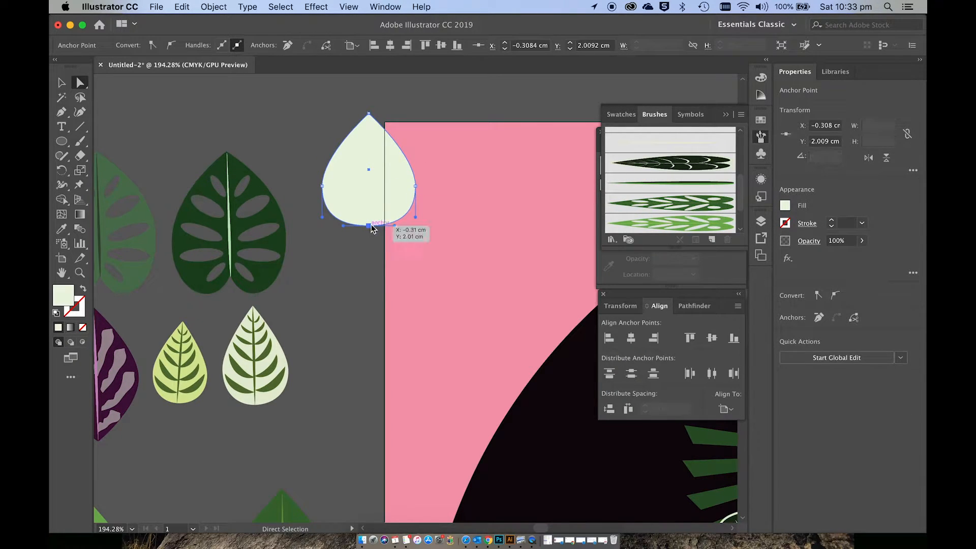
{"action": "left_click_drag", "start_coordinate": [369, 225], "coordinate": [370, 233]}
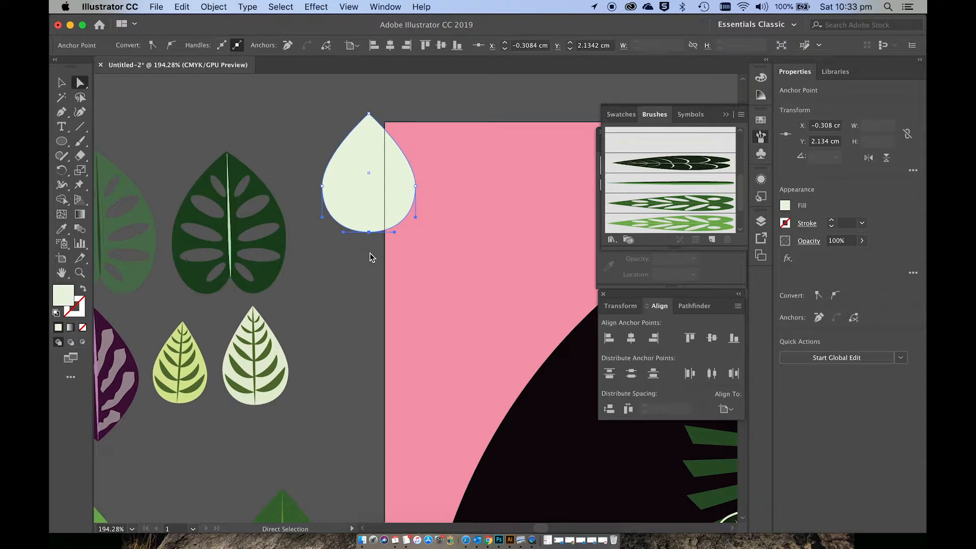
{"action": "left_click_drag", "start_coordinate": [373, 115], "coordinate": [370, 100]}
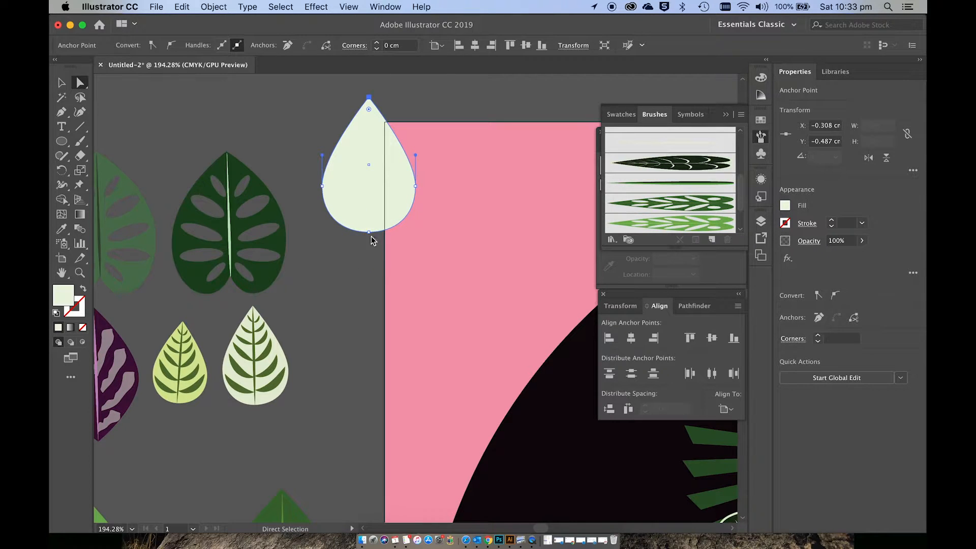
{"action": "left_click_drag", "start_coordinate": [369, 232], "coordinate": [369, 242]}
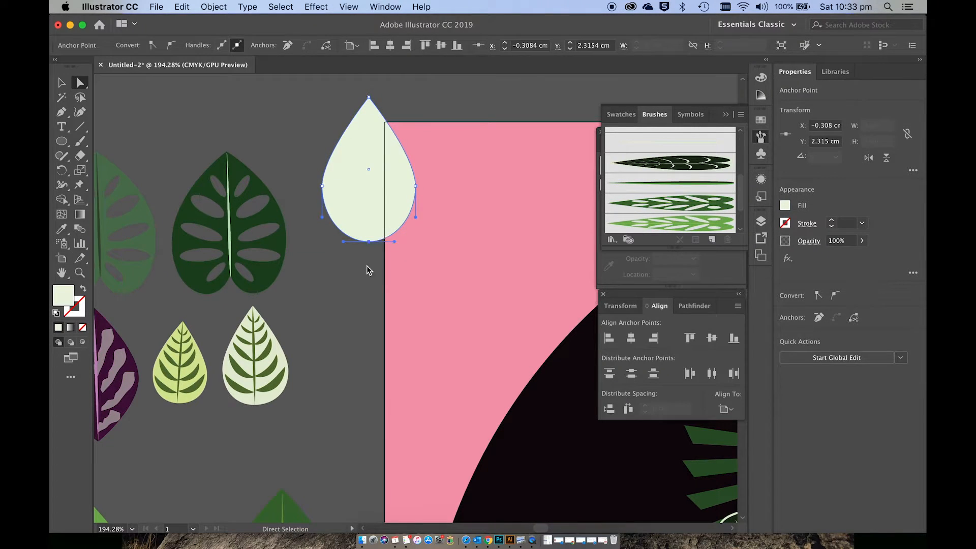
{"action": "left_click", "coordinate": [367, 265]}
Step: Draw a narrow vertical ellipse about 0.12 by 1.94 cm below the teardrop leaf and fill it with dark green
{"action": "scroll", "coordinate": [366, 270], "scroll_direction": "up", "scroll_amount": 2}
{"action": "scroll", "coordinate": [366, 269], "scroll_direction": "right", "scroll_amount": 1}
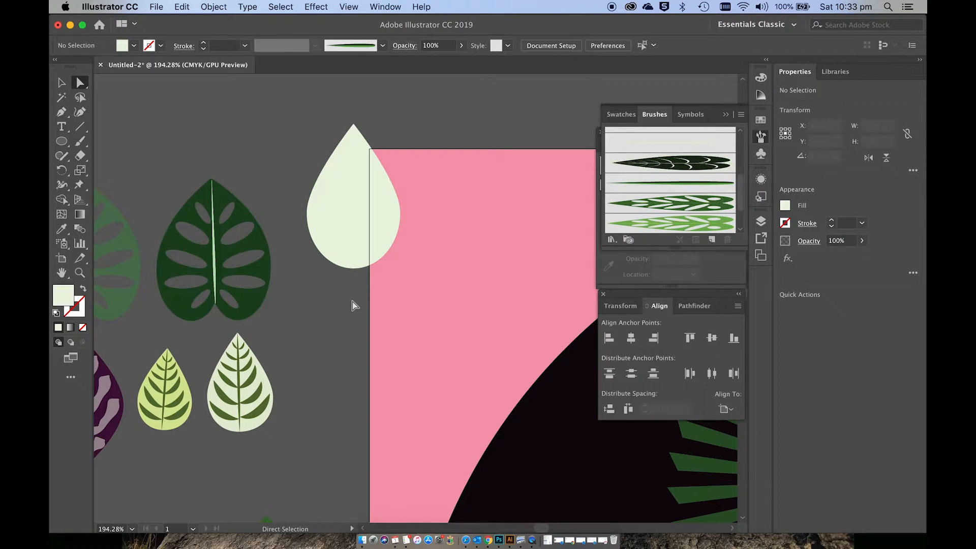
{"action": "scroll", "coordinate": [354, 306], "scroll_direction": "down", "scroll_amount": 3}
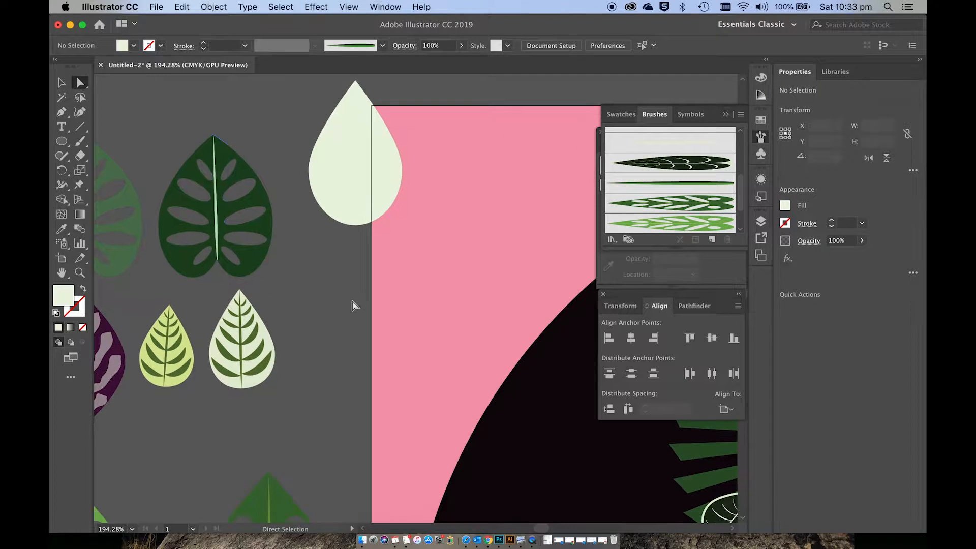
{"action": "left_click", "coordinate": [63, 143]}
{"action": "left_click_drag", "start_coordinate": [324, 266], "coordinate": [333, 366]}
{"action": "scroll", "coordinate": [332, 367], "scroll_direction": "up", "scroll_amount": 2}
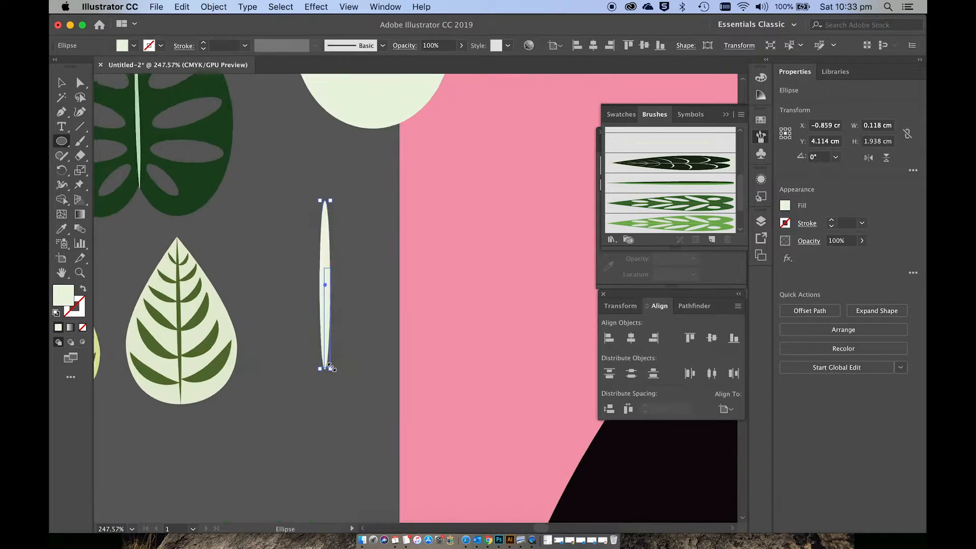
{"action": "scroll", "coordinate": [331, 367], "scroll_direction": "up", "scroll_amount": 2}
{"action": "double_click", "coordinate": [63, 294]}
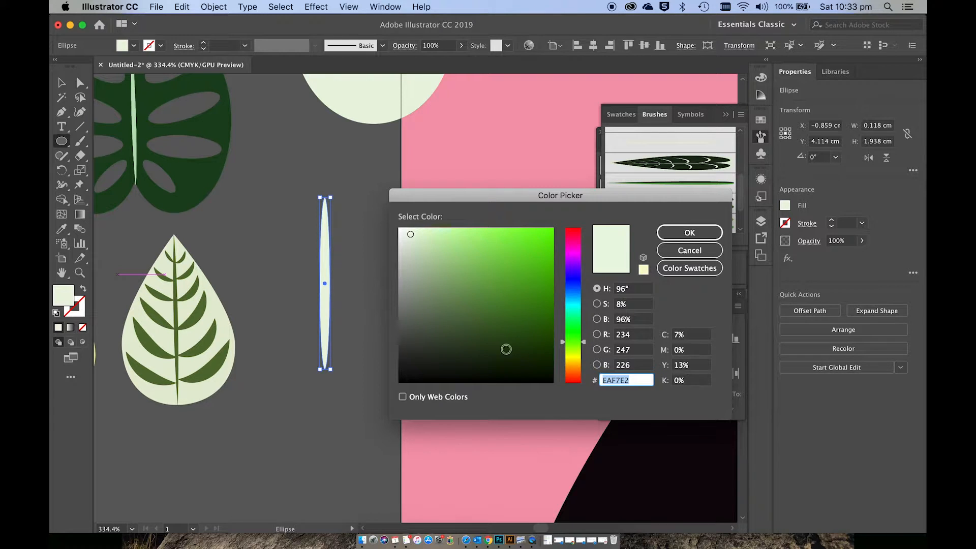
{"action": "left_click", "coordinate": [513, 350]}
{"action": "left_click", "coordinate": [684, 234]}
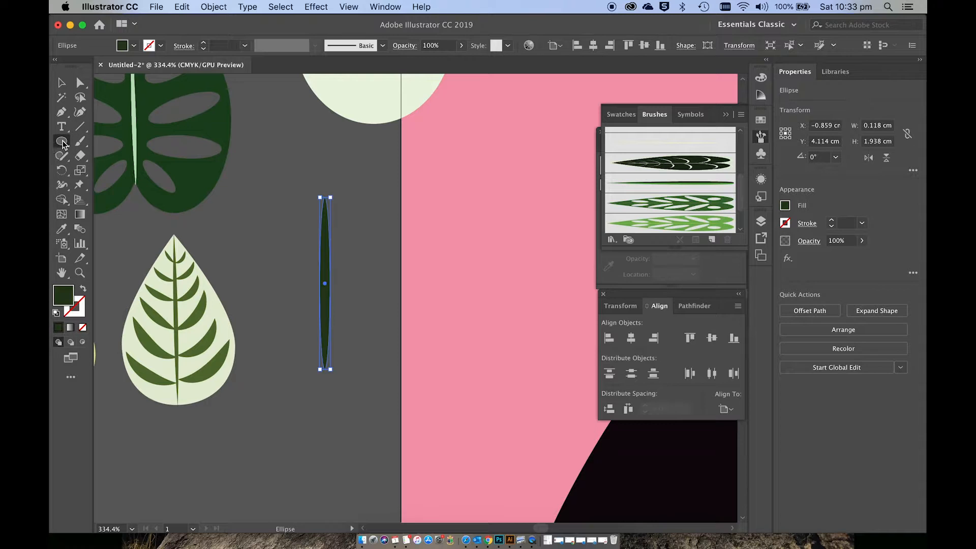
Step: Convert the narrow ellipse's top anchor to a corner, move its side anchors down for a tapered vein shape, and deselect
{"action": "left_click", "coordinate": [80, 83]}
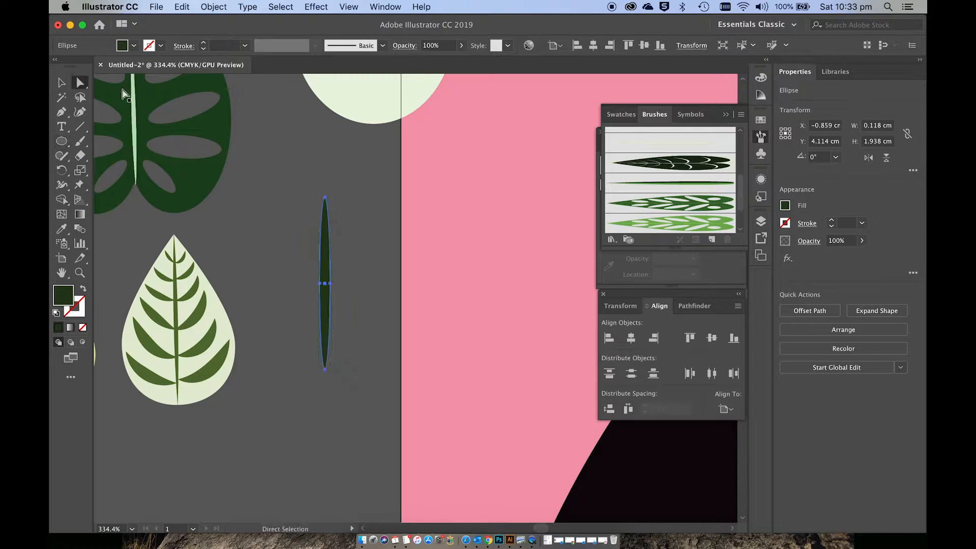
{"action": "left_click", "coordinate": [325, 197]}
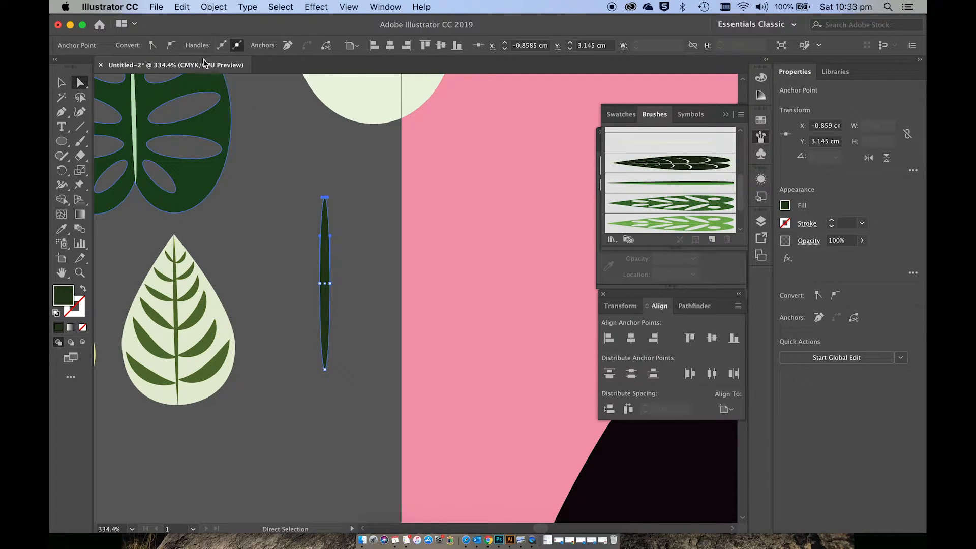
{"action": "left_click", "coordinate": [153, 45]}
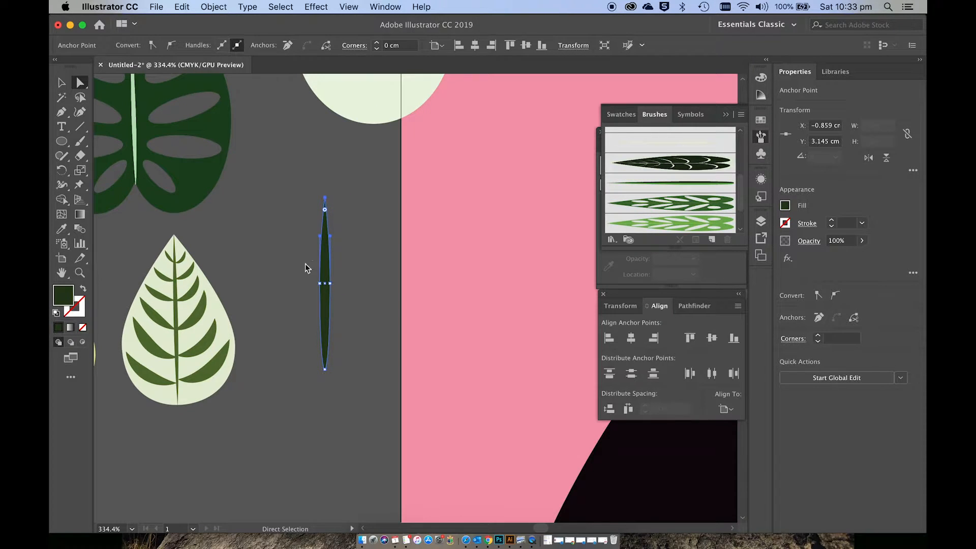
{"action": "left_click_drag", "start_coordinate": [305, 263], "coordinate": [339, 289]}
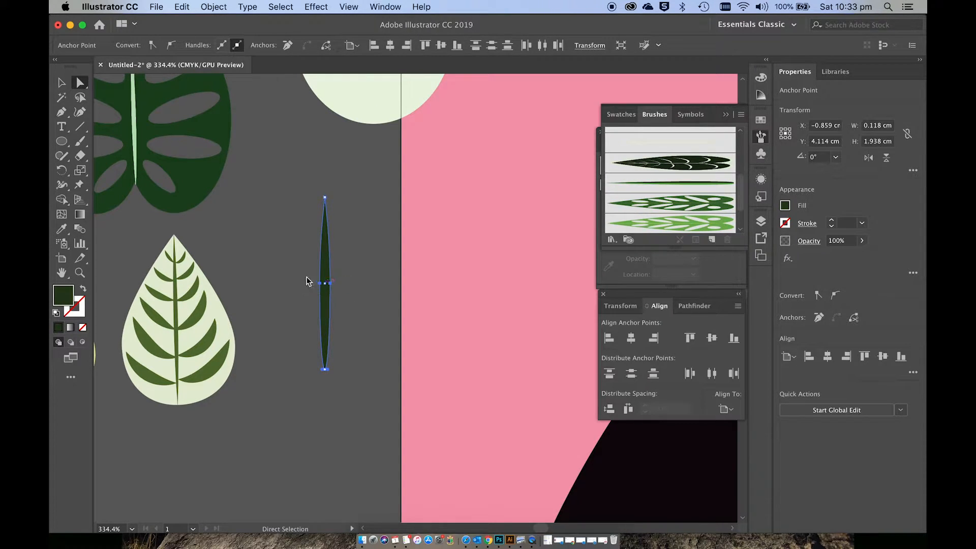
{"action": "left_click_drag", "start_coordinate": [331, 289], "coordinate": [340, 319]}
{"action": "left_click", "coordinate": [355, 335]}
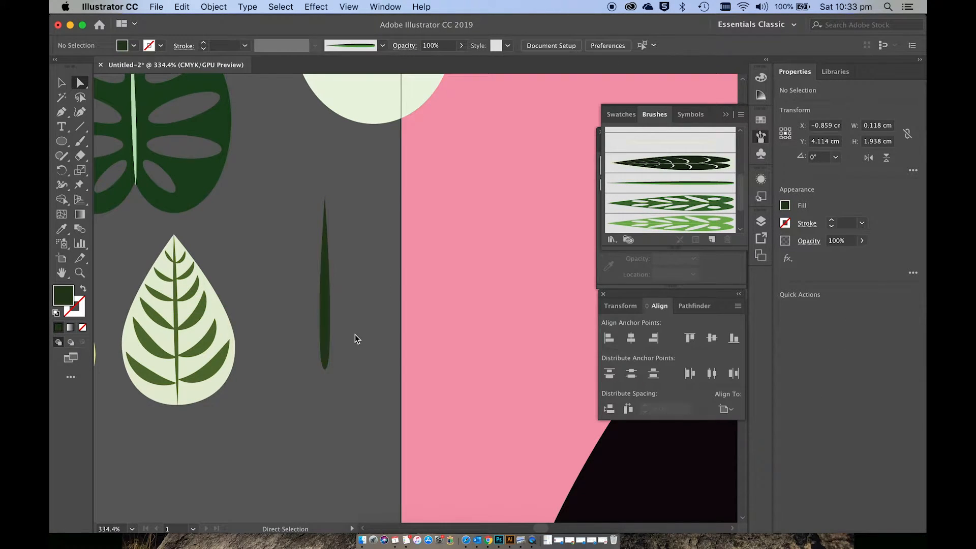
Step: Save the tapered dark green shape as a new art brush that scales proportionately
{"action": "key", "text": "v"}
{"action": "left_click", "coordinate": [331, 316]}
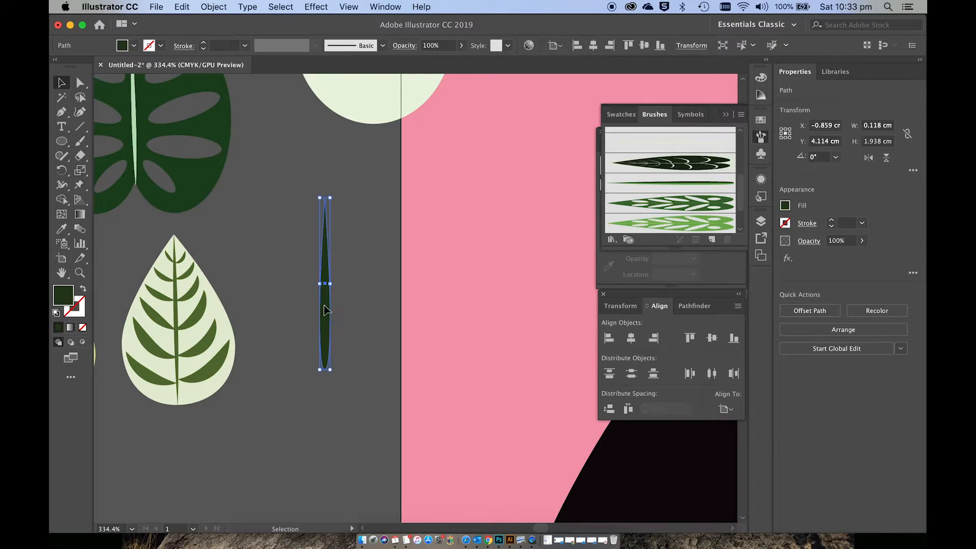
{"action": "mouse_move", "coordinate": [332, 316]}
{"action": "left_mouse_down"}
{"action": "mouse_move", "coordinate": [337, 300]}
{"action": "mouse_move", "coordinate": [620, 218]}
{"action": "left_mouse_up"}
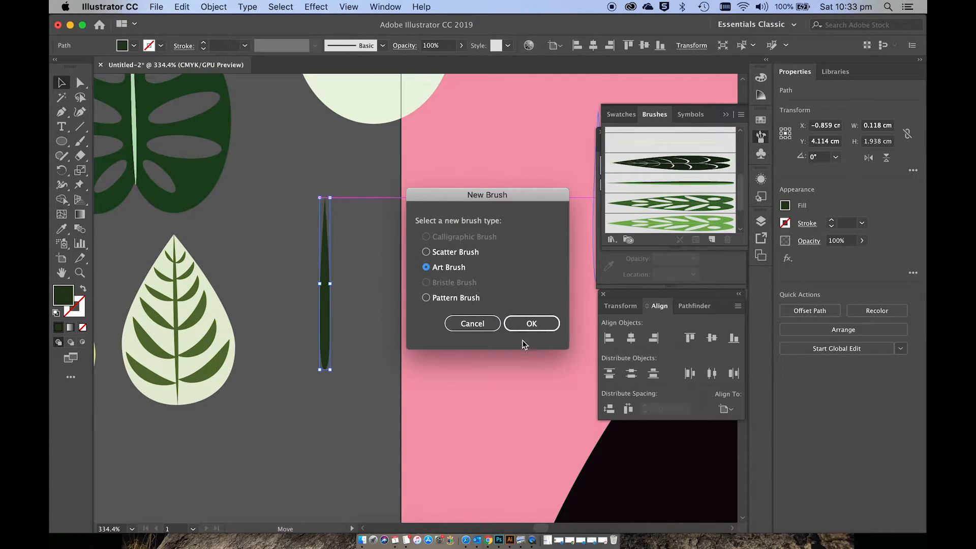
{"action": "left_click", "coordinate": [529, 325]}
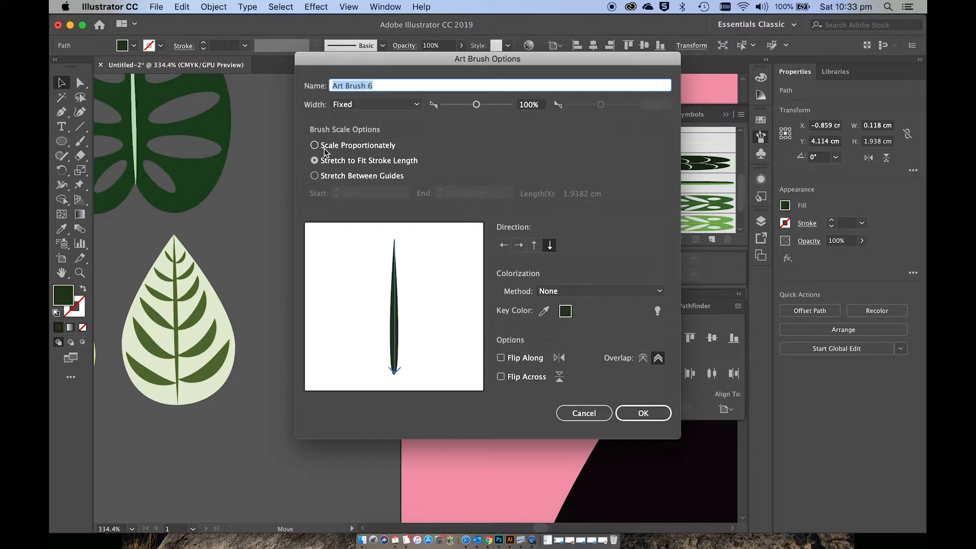
{"action": "left_click", "coordinate": [325, 149]}
{"action": "left_click", "coordinate": [643, 413]}
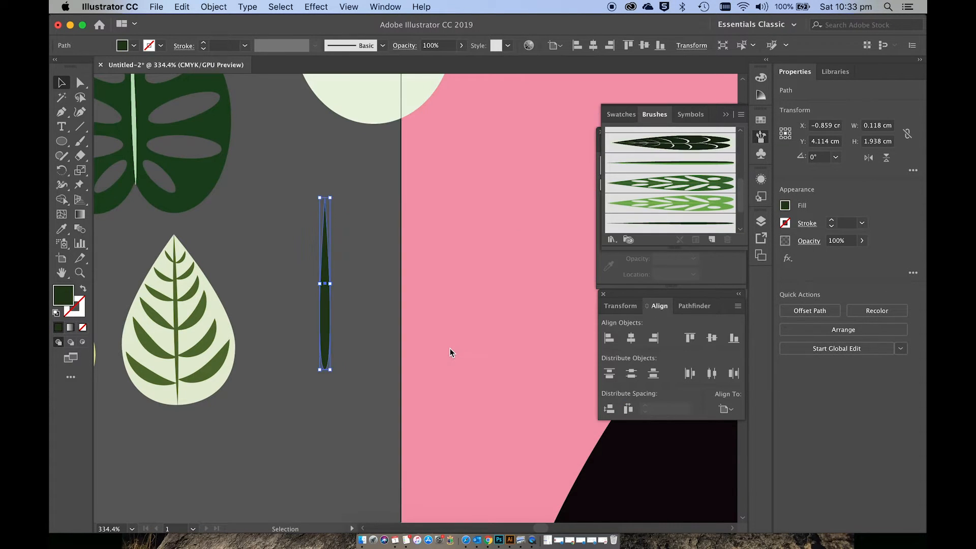
Step: Paint a central vein from tip to base of the pale teardrop leaf with the tapered art brush, using a dark green 1 pt stroke
{"action": "scroll", "coordinate": [450, 349], "scroll_direction": "up", "scroll_amount": 5}
{"action": "scroll", "coordinate": [450, 351], "scroll_direction": "up", "scroll_amount": 6}
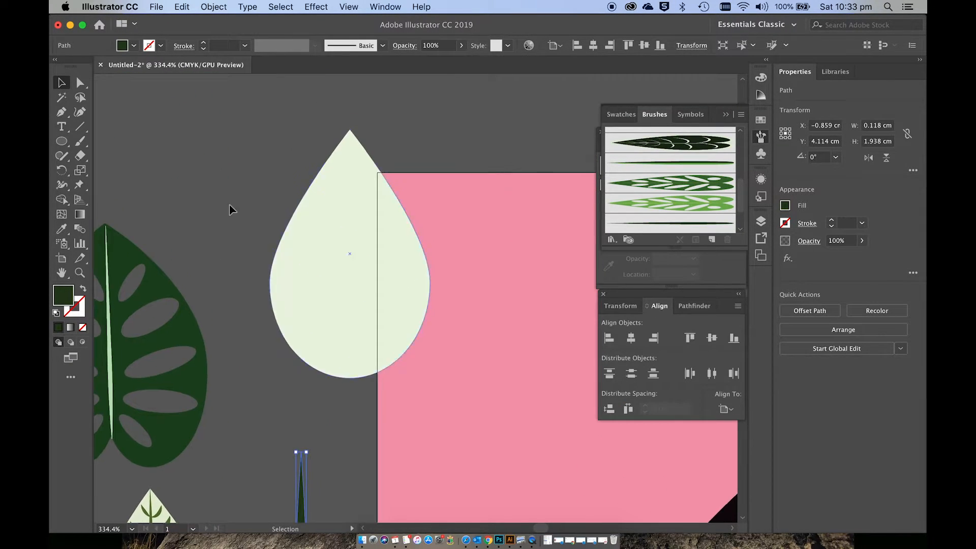
{"action": "left_click", "coordinate": [81, 142]}
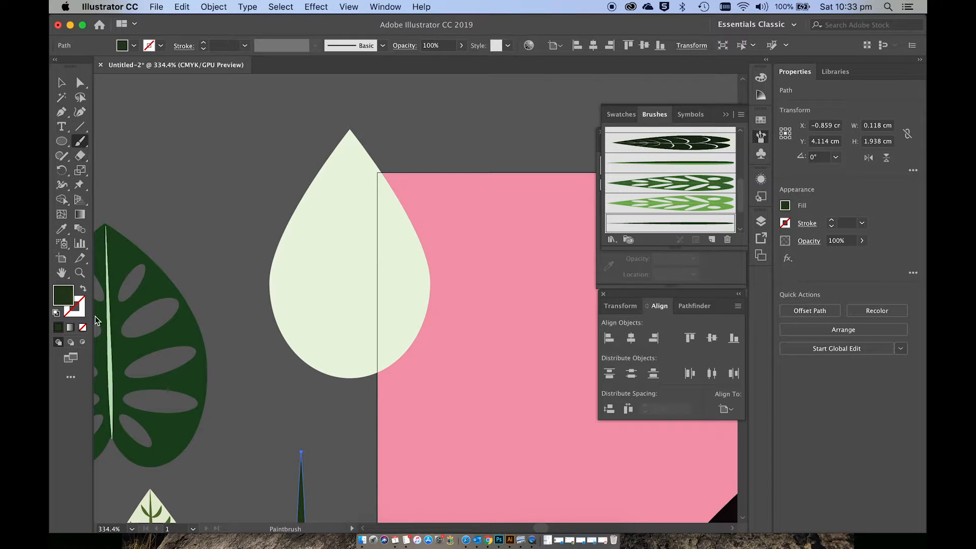
{"action": "left_click", "coordinate": [82, 289]}
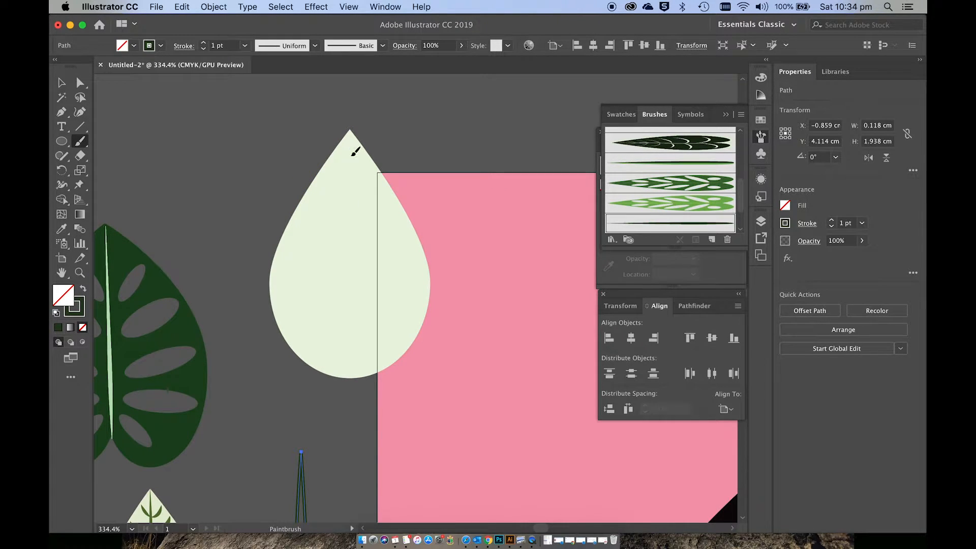
{"action": "left_click_drag", "start_coordinate": [351, 325], "coordinate": [350, 376]}
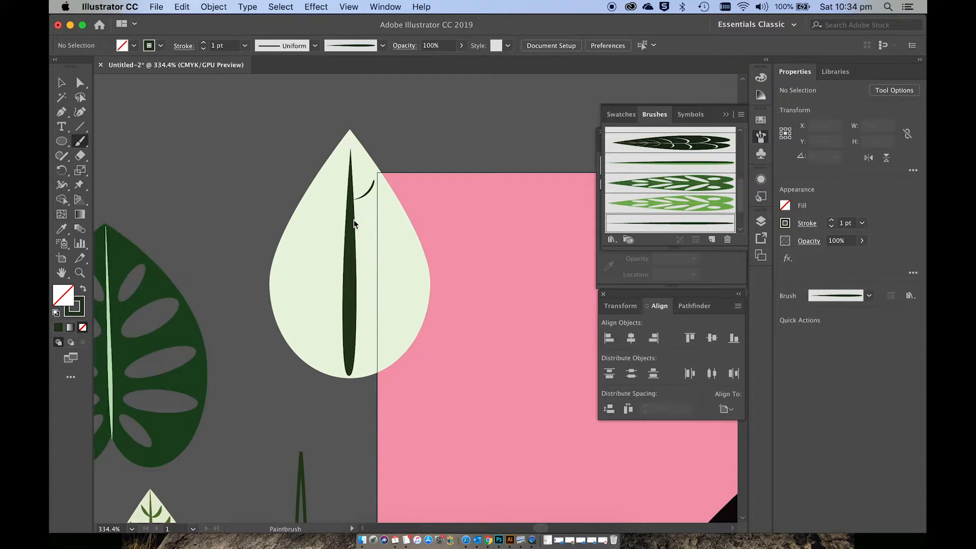
{"action": "key", "text": "super+z"}
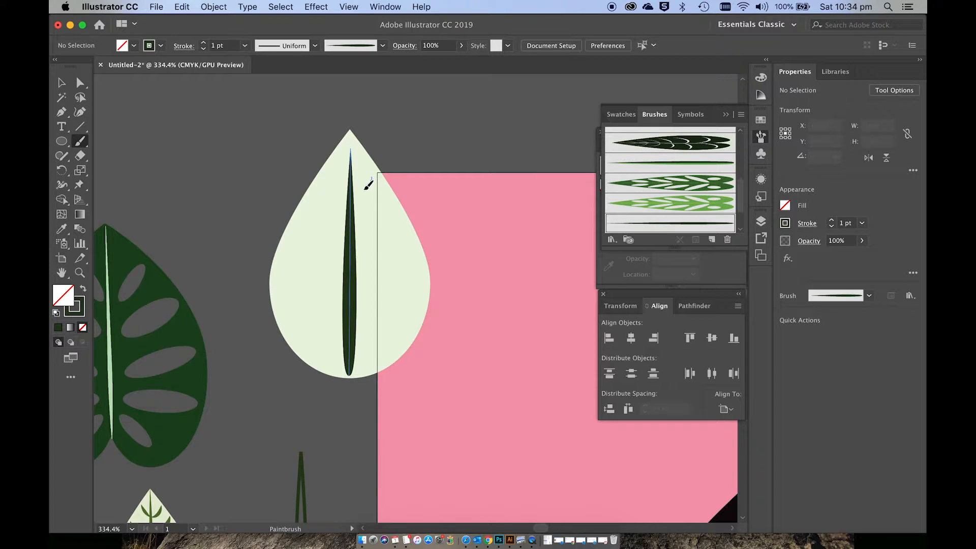
{"action": "mouse_move", "coordinate": [352, 196]}
{"action": "left_mouse_down"}
{"action": "mouse_move", "coordinate": [350, 232]}
{"action": "mouse_move", "coordinate": [375, 245]}
{"action": "mouse_move", "coordinate": [356, 256]}
{"action": "left_mouse_up"}
{"action": "key", "text": "super+z"}
{"action": "key", "text": "super+z"}
{"action": "key", "text": "super+z"}
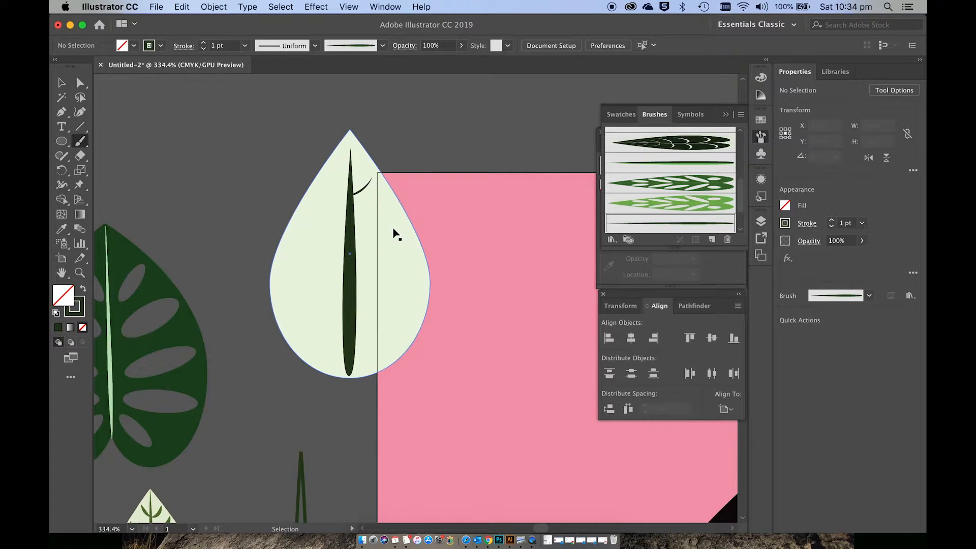
Step: Set the brush stroke to 2 pt and paint curved side veins down both halves of the teardrop leaf to its central vein
{"action": "left_click", "coordinate": [205, 44]}
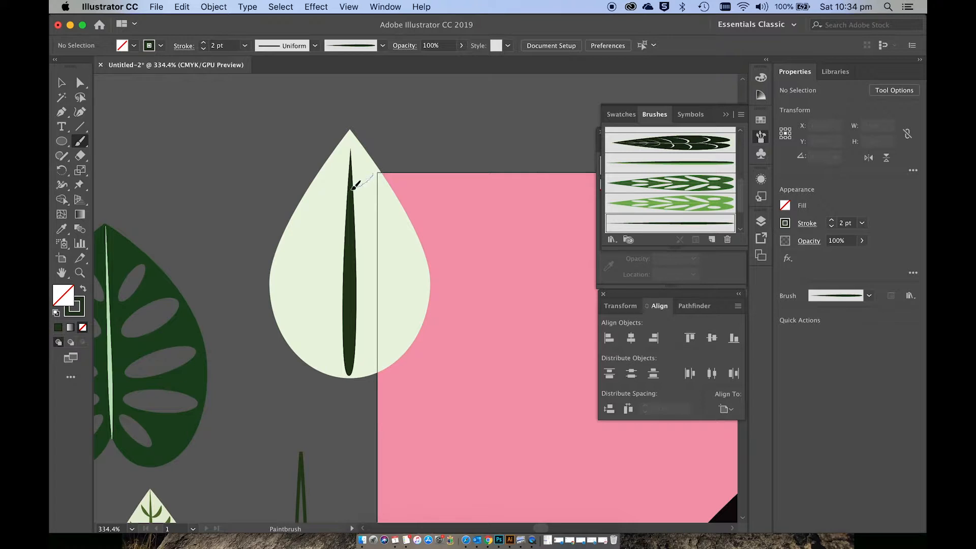
{"action": "mouse_move", "coordinate": [353, 188]}
{"action": "left_mouse_down"}
{"action": "mouse_move", "coordinate": [319, 210]}
{"action": "mouse_move", "coordinate": [351, 242]}
{"action": "mouse_move", "coordinate": [334, 266]}
{"action": "mouse_move", "coordinate": [350, 271]}
{"action": "mouse_move", "coordinate": [301, 277]}
{"action": "mouse_move", "coordinate": [348, 307]}
{"action": "mouse_move", "coordinate": [301, 325]}
{"action": "mouse_move", "coordinate": [347, 335]}
{"action": "left_mouse_up"}
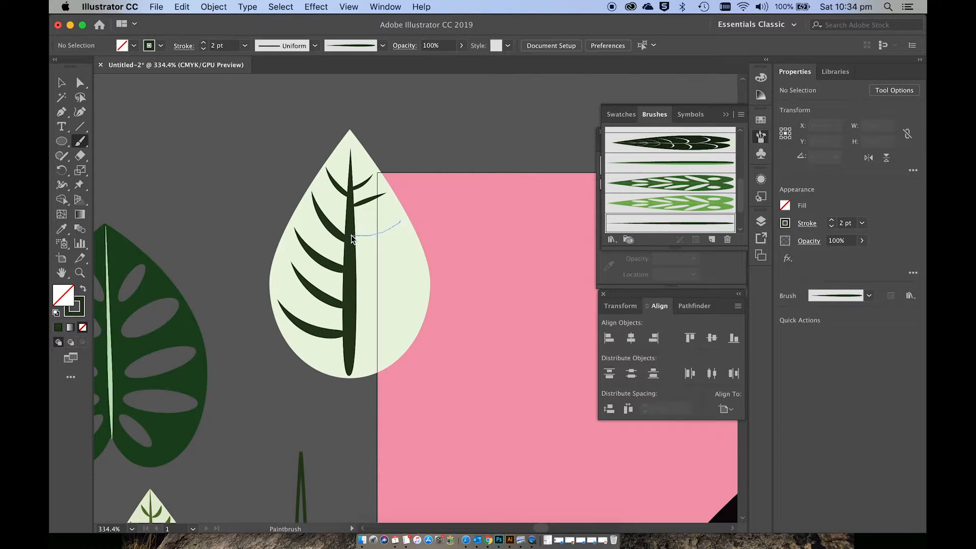
{"action": "left_click_drag", "start_coordinate": [352, 239], "coordinate": [353, 239]}
{"action": "key", "text": "super+z"}
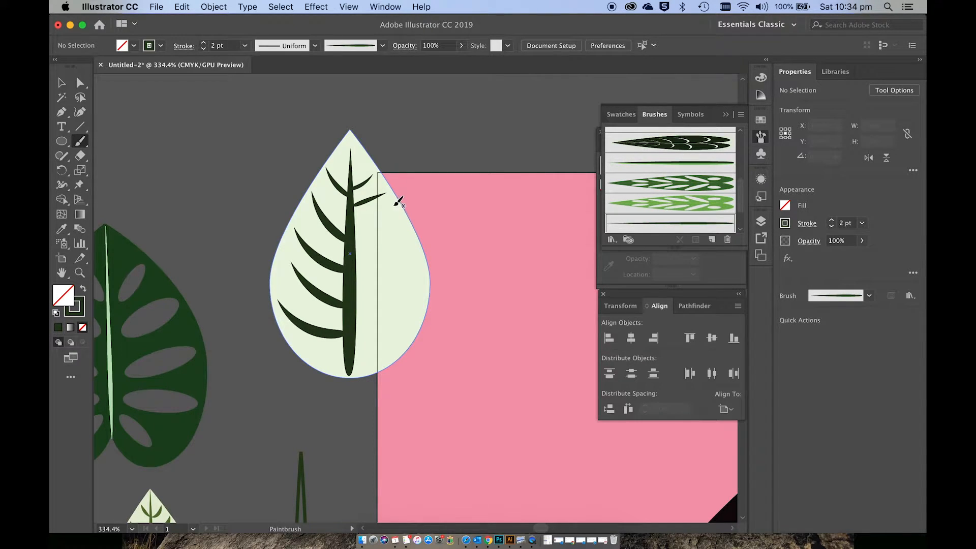
{"action": "left_click_drag", "start_coordinate": [353, 241], "coordinate": [353, 242]}
{"action": "left_click_drag", "start_coordinate": [346, 292], "coordinate": [347, 292]}
{"action": "mouse_move", "coordinate": [411, 278]}
{"action": "left_mouse_down"}
{"action": "mouse_move", "coordinate": [354, 323]}
{"action": "mouse_move", "coordinate": [397, 329]}
{"action": "mouse_move", "coordinate": [356, 349]}
{"action": "left_mouse_up"}
Step: Move the third-lowest right vein to X 0.013, Y 1.001 cm and raise the two lowest left veins to Y 1.166 cm and Y 1.512 cm
{"action": "key", "text": "v"}
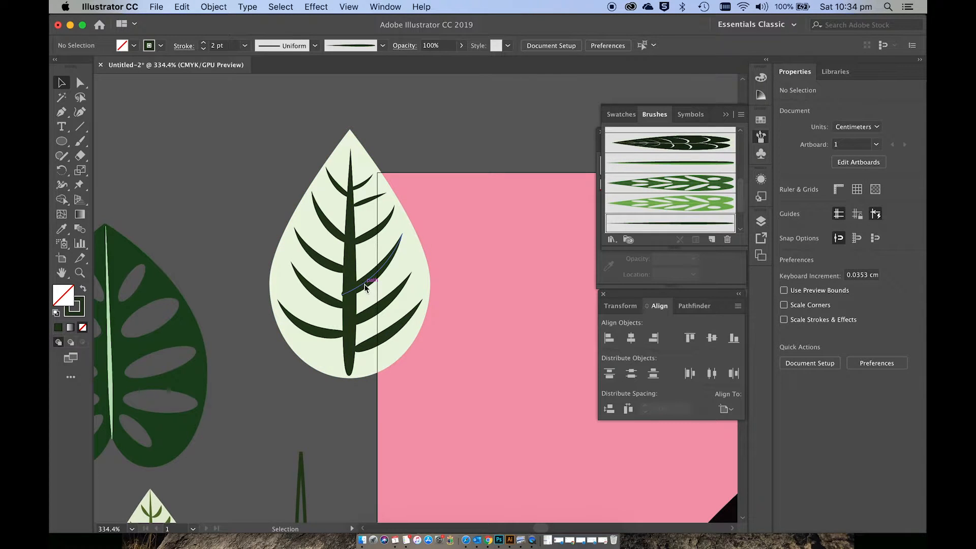
{"action": "left_click", "coordinate": [371, 283]}
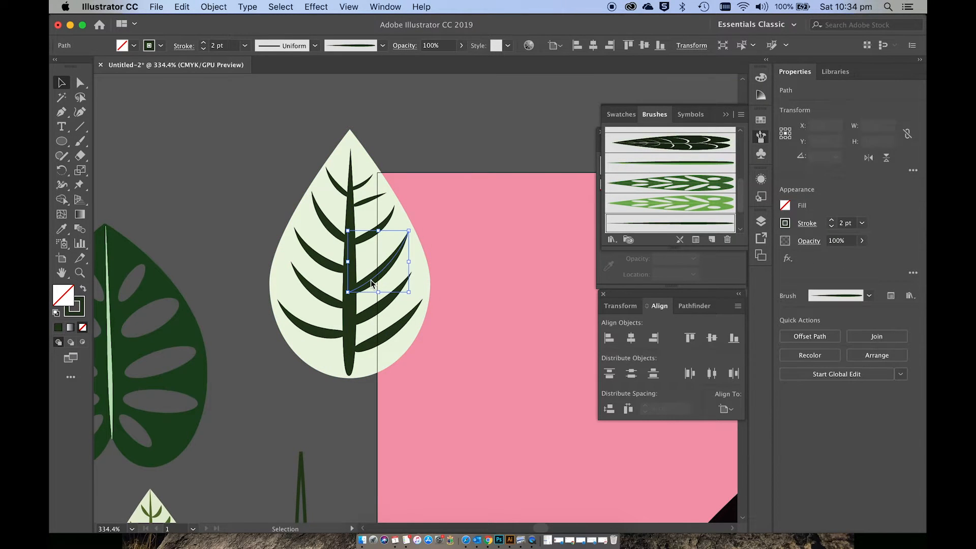
{"action": "left_click", "coordinate": [332, 297]}
{"action": "left_click", "coordinate": [335, 324]}
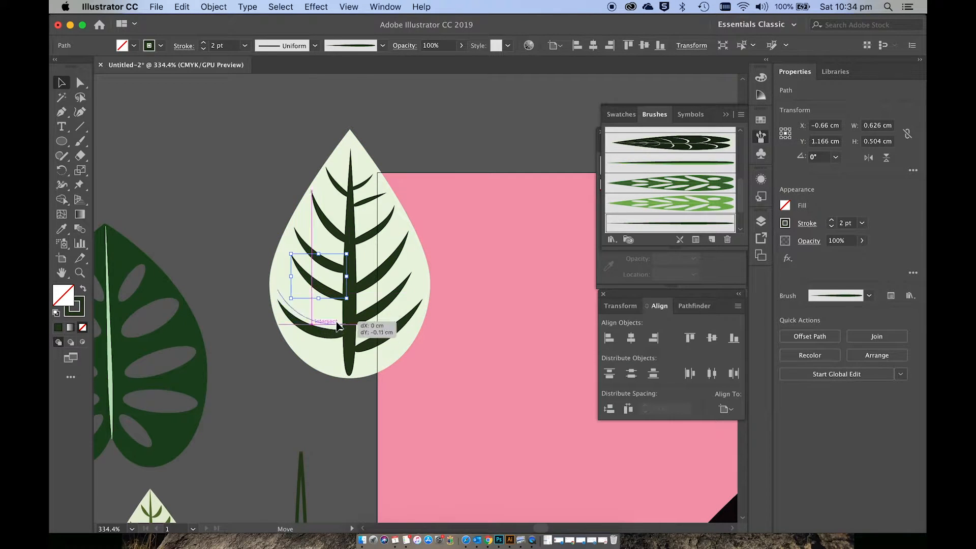
Step: Paint one more curved vein below the lowest left vein, near the leaf's base
{"action": "key", "text": "b"}
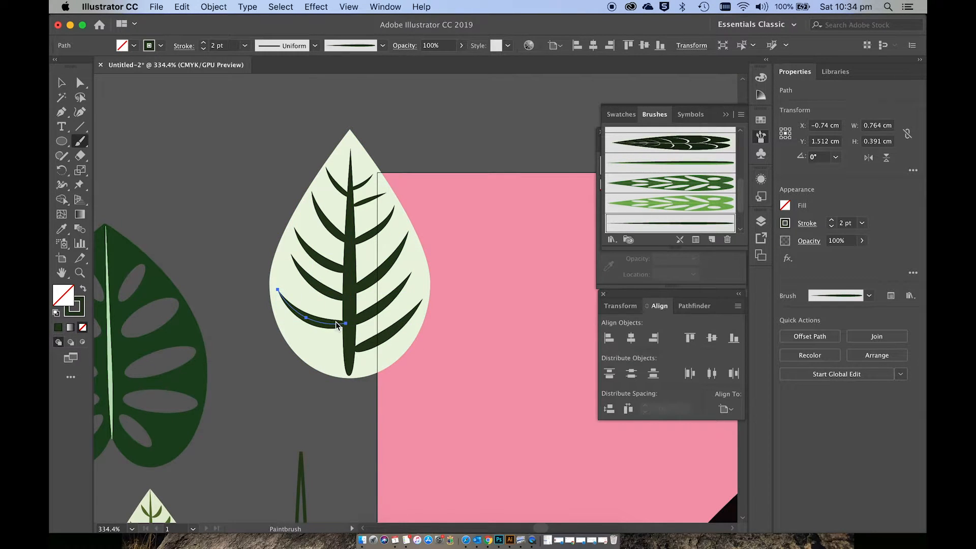
{"action": "mouse_move", "coordinate": [306, 333]}
{"action": "left_mouse_down"}
{"action": "mouse_move", "coordinate": [294, 325]}
{"action": "mouse_move", "coordinate": [350, 361]}
{"action": "left_mouse_up"}
{"action": "key", "text": "super+z"}
{"action": "key", "text": "v"}
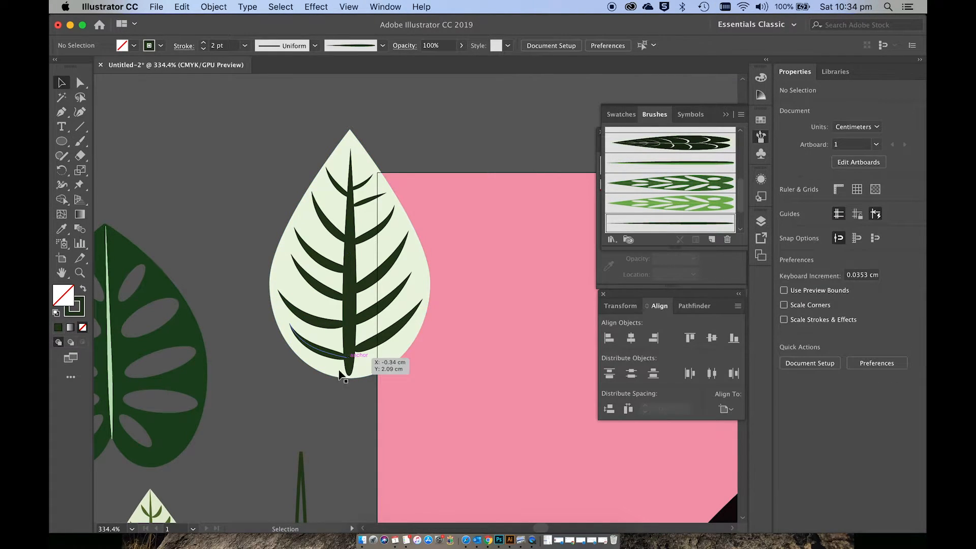
Step: Expand the appearance of the whole teardrop leaf so its brushed veins become filled shapes
{"action": "scroll", "coordinate": [338, 407], "scroll_direction": "down", "scroll_amount": 3}
{"action": "scroll", "coordinate": [338, 395], "scroll_direction": "up", "scroll_amount": 3}
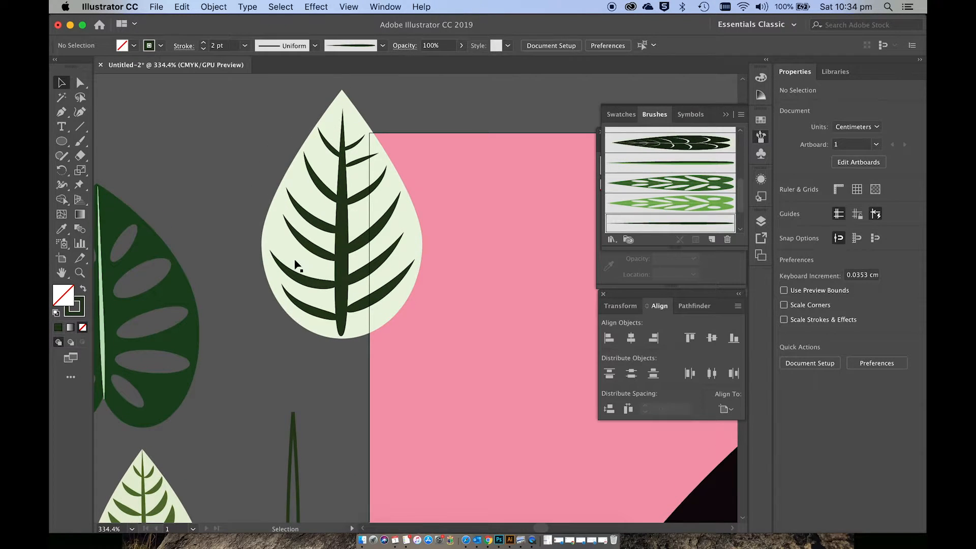
{"action": "left_click_drag", "start_coordinate": [419, 323], "coordinate": [425, 331]}
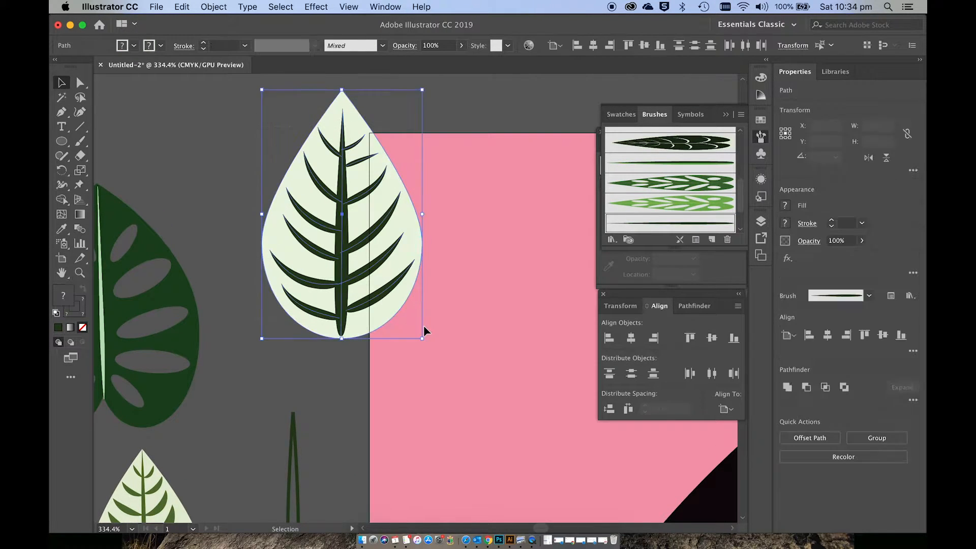
{"action": "left_click", "coordinate": [212, 8]}
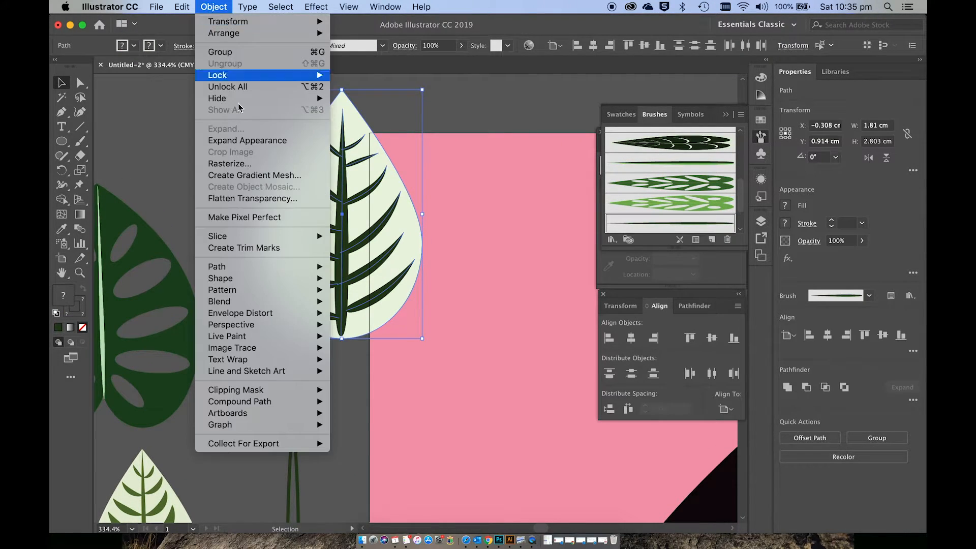
{"action": "left_click", "coordinate": [244, 142]}
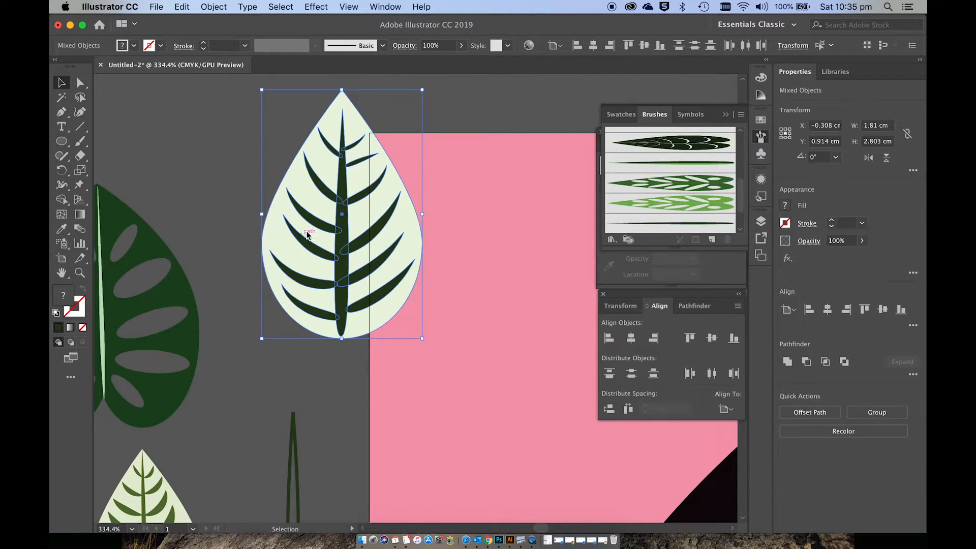
Step: Duplicate the expanded teardrop leaf onto the pink background at X 1.103 cm, Y 2.999 cm
{"action": "left_click_drag", "start_coordinate": [308, 230], "coordinate": [433, 416]}
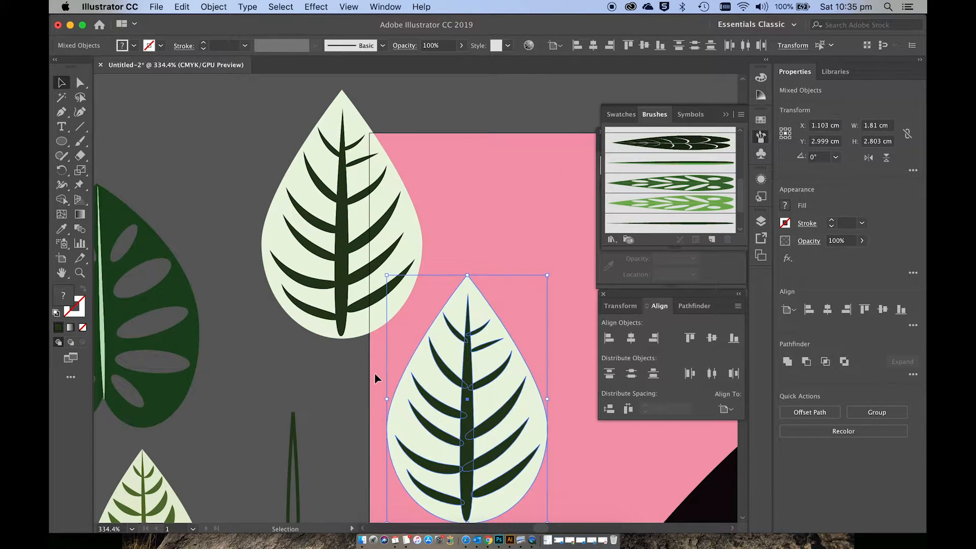
{"action": "scroll", "coordinate": [335, 385], "scroll_direction": "down", "scroll_amount": 3}
{"action": "scroll", "coordinate": [335, 385], "scroll_direction": "right", "scroll_amount": 2}
{"action": "scroll", "coordinate": [336, 379], "scroll_direction": "down", "scroll_amount": 1}
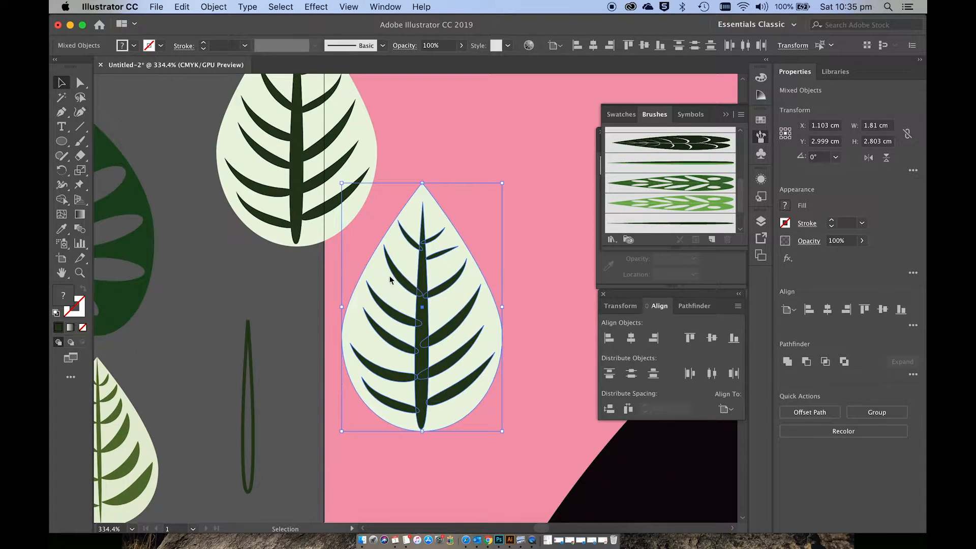
Step: Recolor only the veins of the duplicated leaf to a medium green
{"action": "left_click", "coordinate": [350, 298], "text": "shift"}
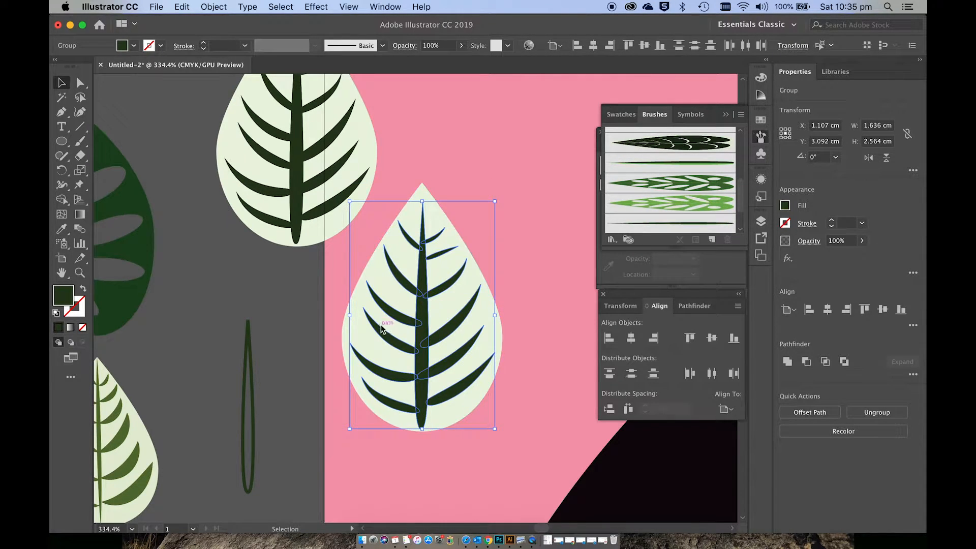
{"action": "scroll", "coordinate": [381, 325], "scroll_direction": "left", "scroll_amount": 10}
{"action": "scroll", "coordinate": [381, 325], "scroll_direction": "down", "scroll_amount": 5}
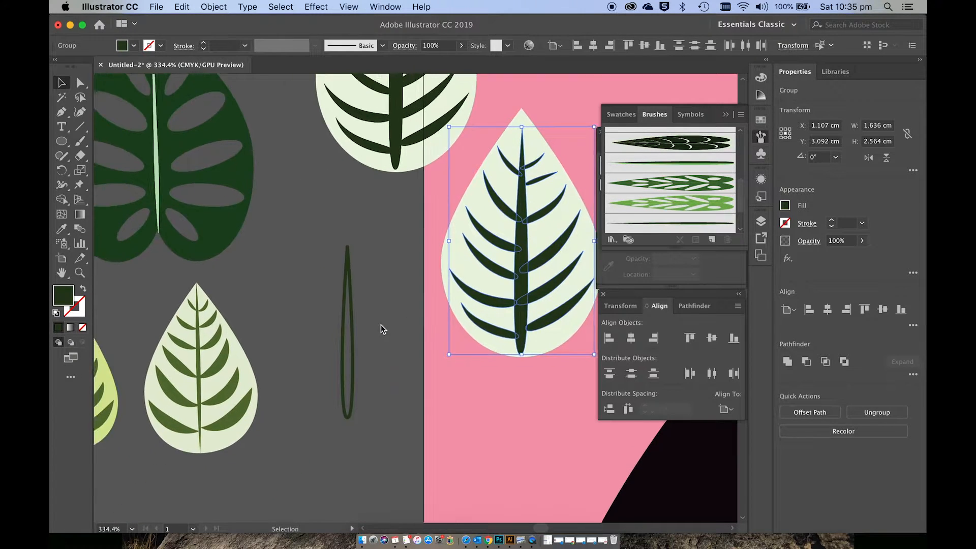
{"action": "scroll", "coordinate": [381, 324], "scroll_direction": "right", "scroll_amount": 8}
{"action": "scroll", "coordinate": [380, 325], "scroll_direction": "up", "scroll_amount": 3}
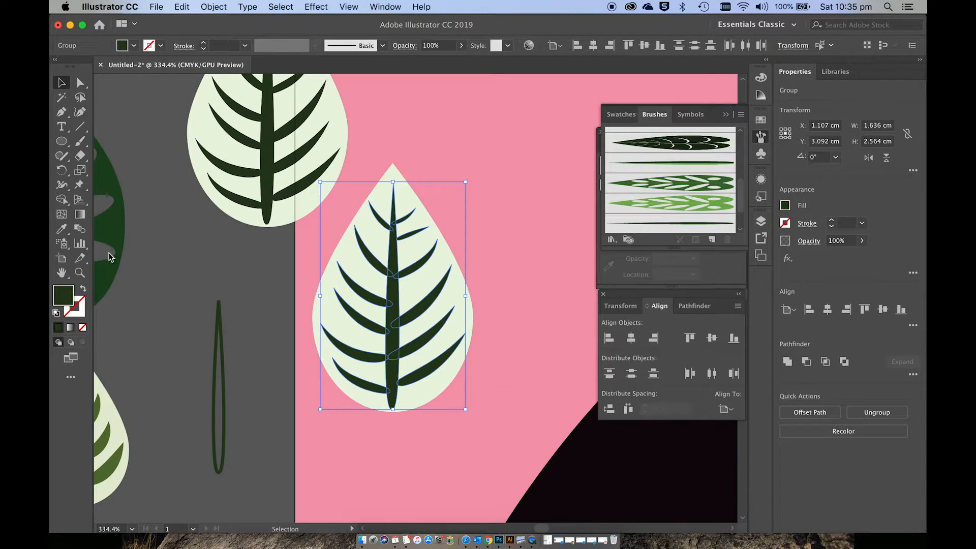
{"action": "double_click", "coordinate": [60, 298]}
{"action": "left_click_drag", "start_coordinate": [474, 318], "coordinate": [470, 303]}
{"action": "left_click", "coordinate": [689, 233]}
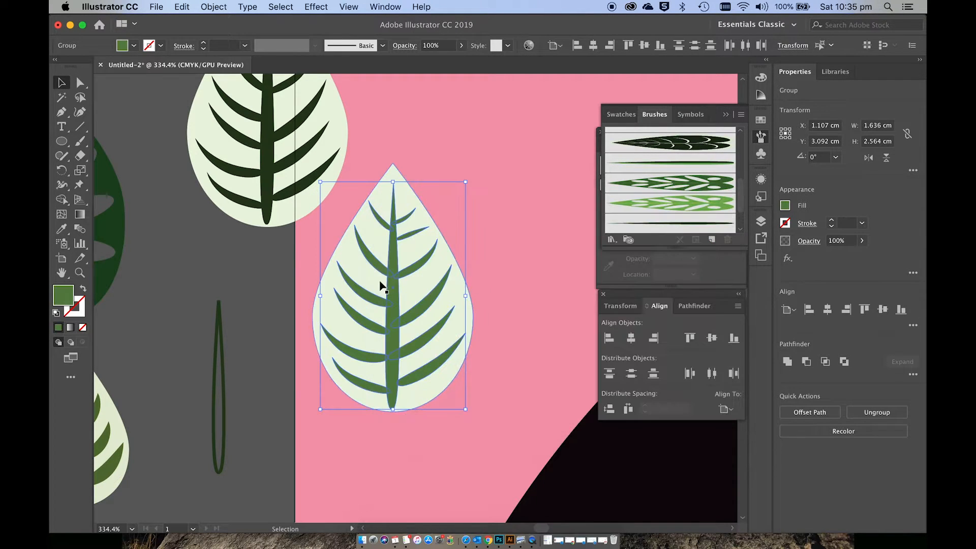
Step: Fill the duplicated leaf's teardrop shape with a light yellow-green
{"action": "left_click", "coordinate": [355, 258]}
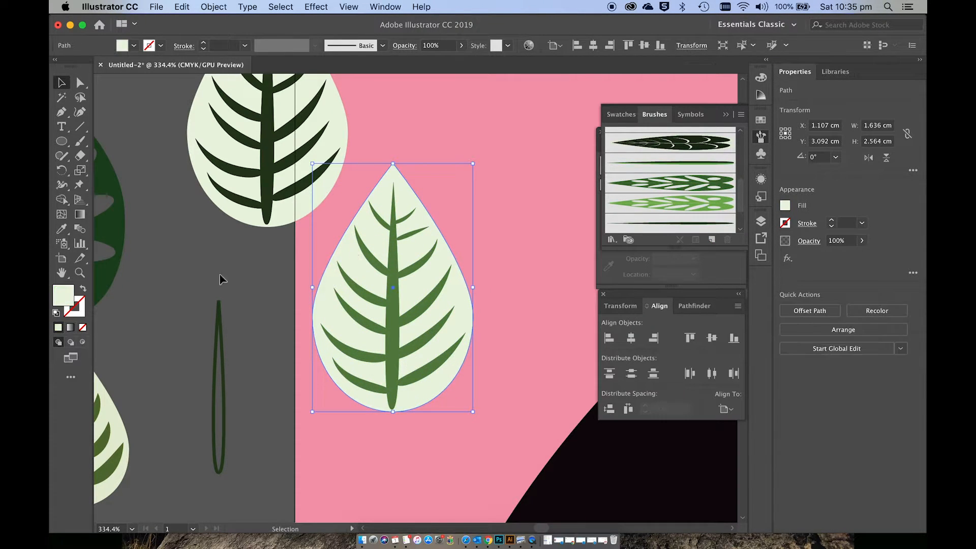
{"action": "double_click", "coordinate": [70, 295]}
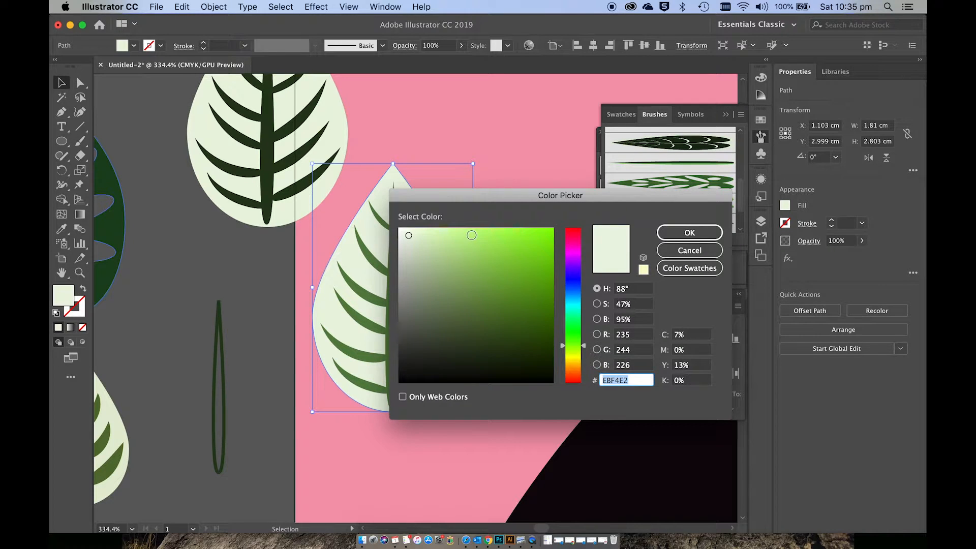
{"action": "left_click", "coordinate": [470, 235]}
{"action": "left_click", "coordinate": [575, 352]}
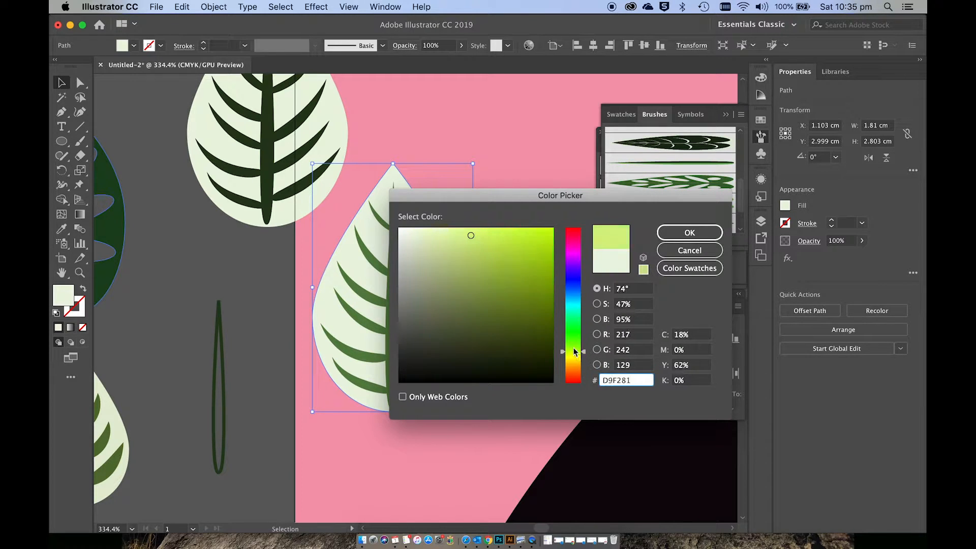
{"action": "left_click", "coordinate": [479, 233]}
{"action": "left_click", "coordinate": [722, 231]}
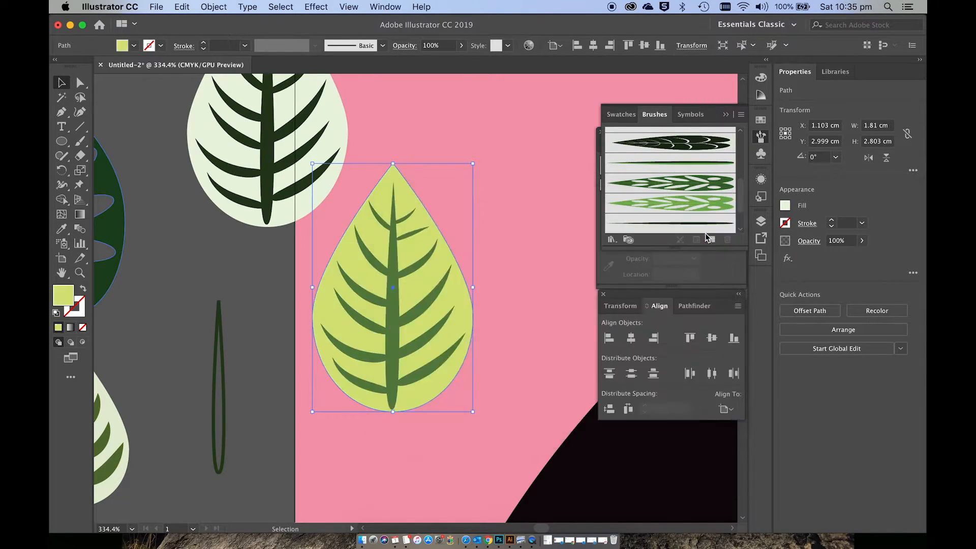
Step: Group the yellow-green leaf with its veins, and group the pale leaf with its dark veins separately
{"action": "left_click", "coordinate": [283, 326]}
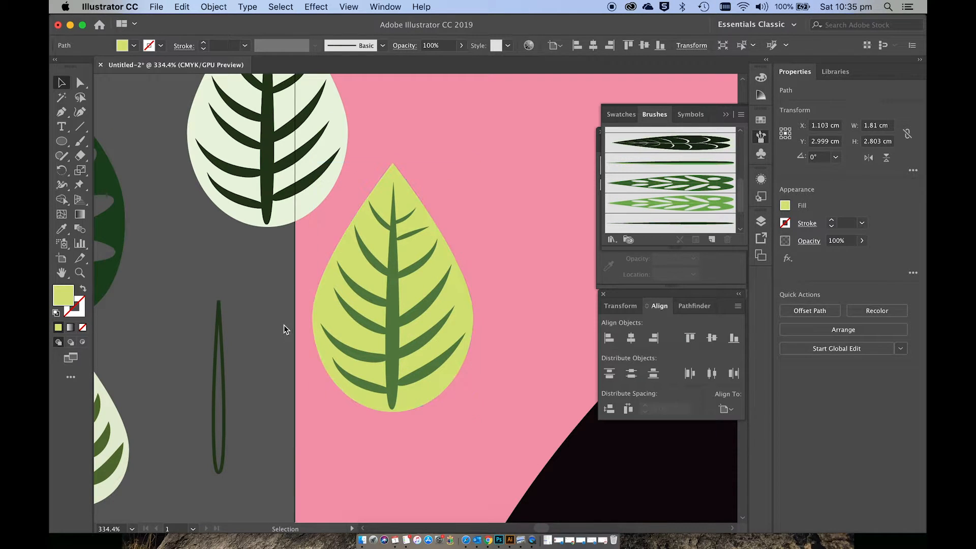
{"action": "left_click_drag", "start_coordinate": [441, 375], "coordinate": [456, 414]}
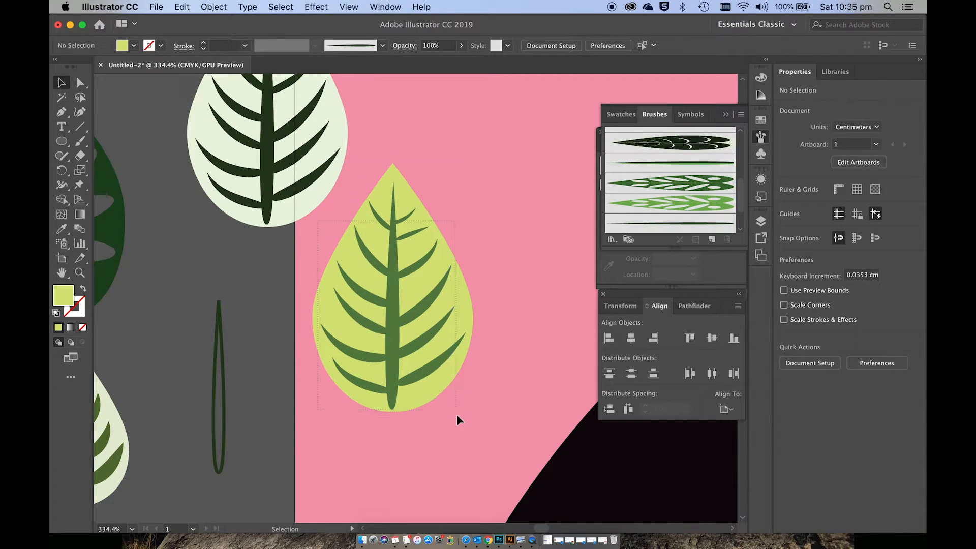
{"action": "left_click", "coordinate": [294, 356]}
{"action": "scroll", "coordinate": [295, 361], "scroll_direction": "up", "scroll_amount": 5}
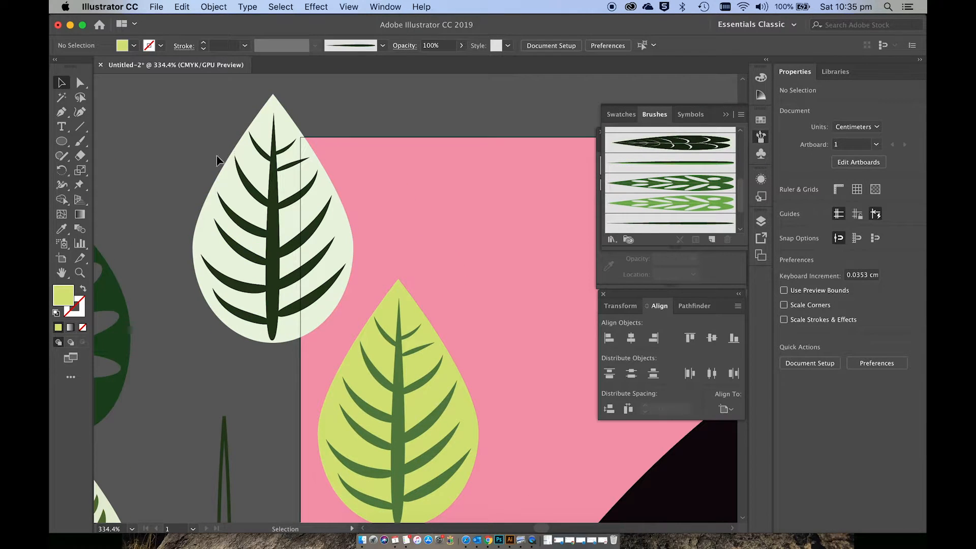
{"action": "left_click", "coordinate": [321, 332]}
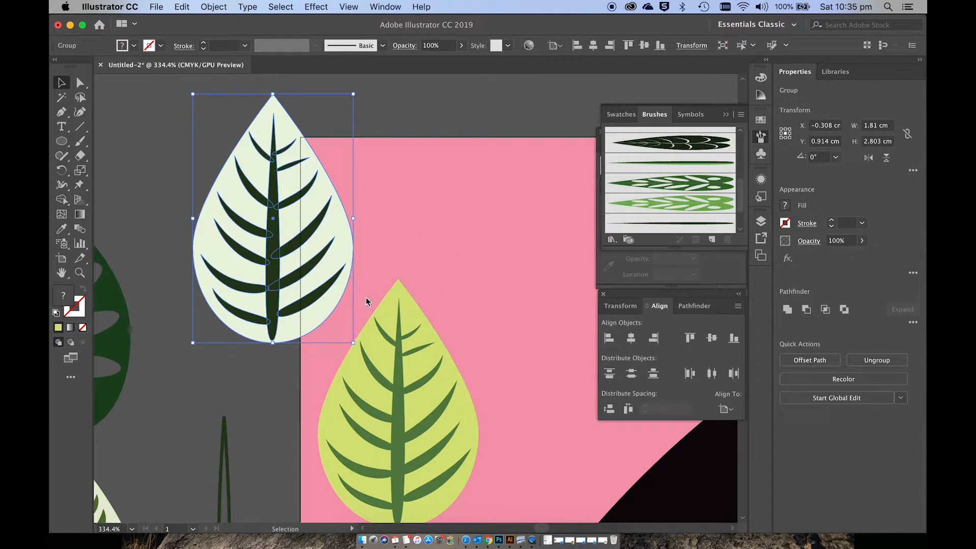
Step: Save the yellow-green leaf as a new art brush that scales proportionately
{"action": "mouse_move", "coordinate": [403, 398]}
{"action": "left_mouse_down"}
{"action": "mouse_move", "coordinate": [563, 212]}
{"action": "mouse_move", "coordinate": [614, 221]}
{"action": "left_mouse_up"}
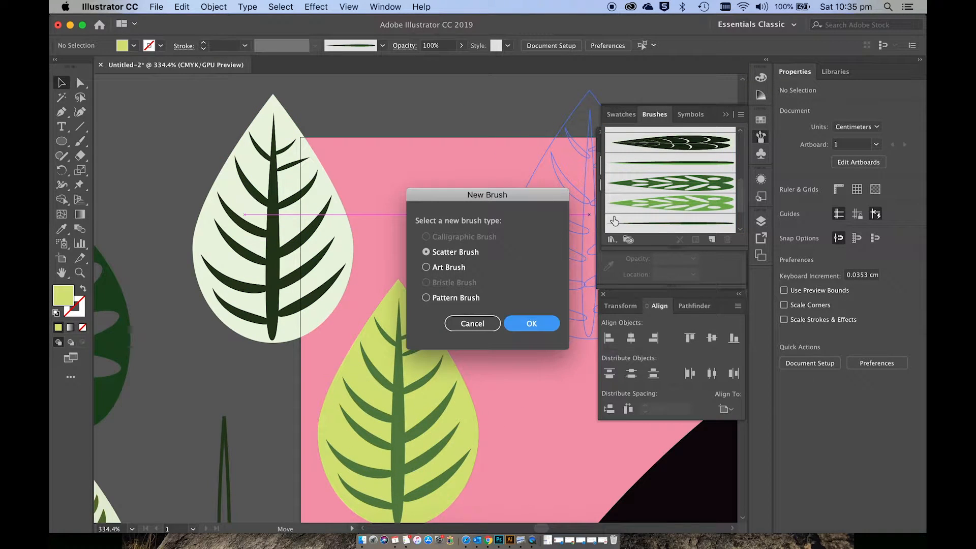
{"action": "left_click", "coordinate": [427, 267]}
{"action": "left_click", "coordinate": [519, 323]}
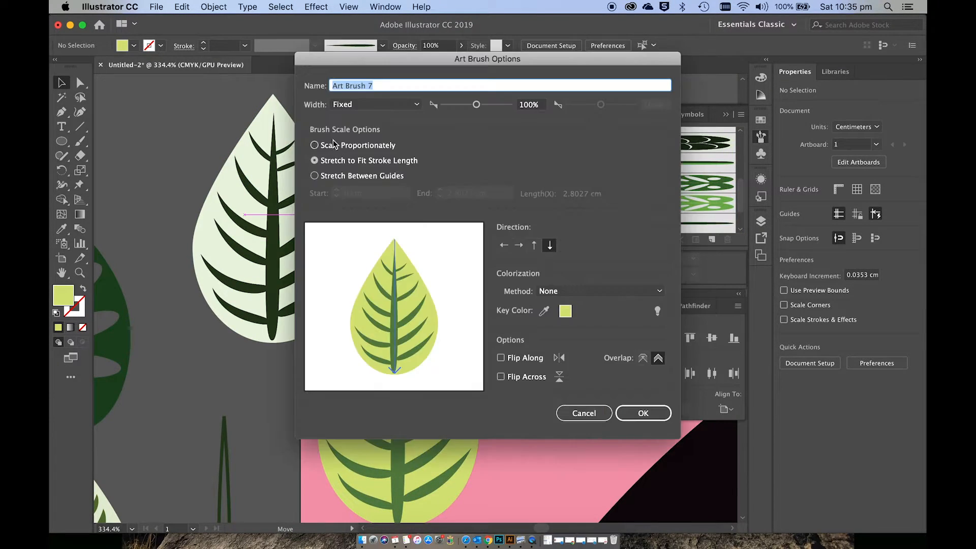
{"action": "left_click", "coordinate": [315, 146]}
{"action": "left_click", "coordinate": [642, 416]}
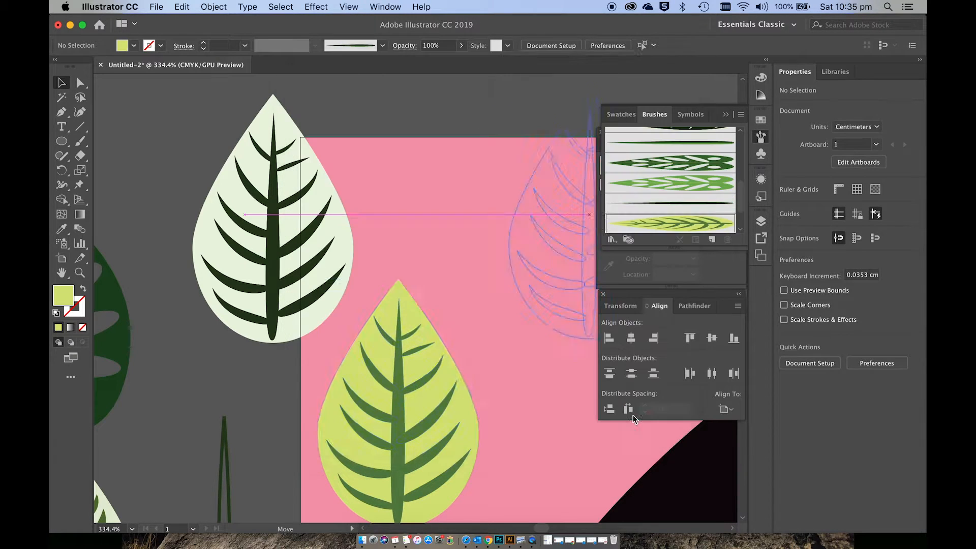
Step: Save the pale leaf with dark veins as a new art brush that scales proportionately
{"action": "left_click", "coordinate": [299, 347]}
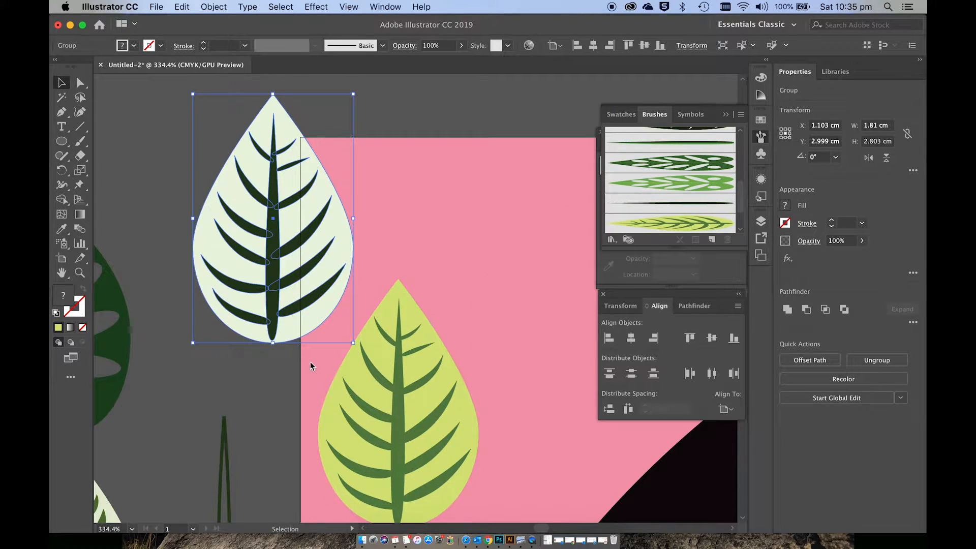
{"action": "left_click", "coordinate": [371, 213]}
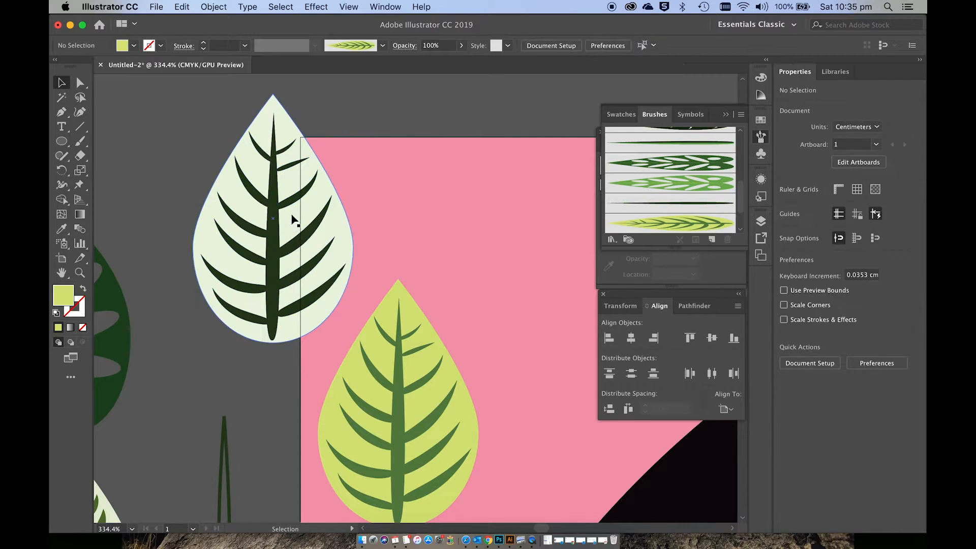
{"action": "left_click", "coordinate": [289, 206]}
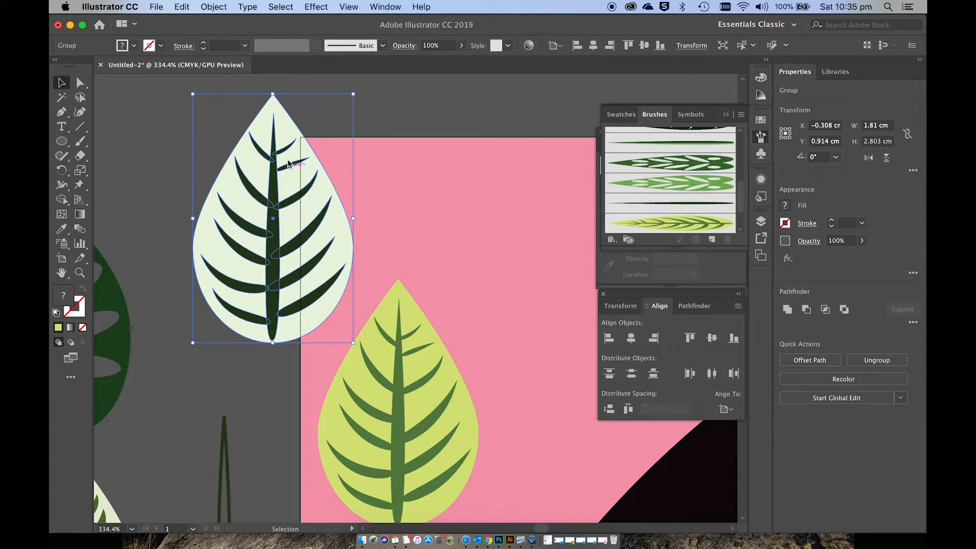
{"action": "left_click", "coordinate": [366, 211]}
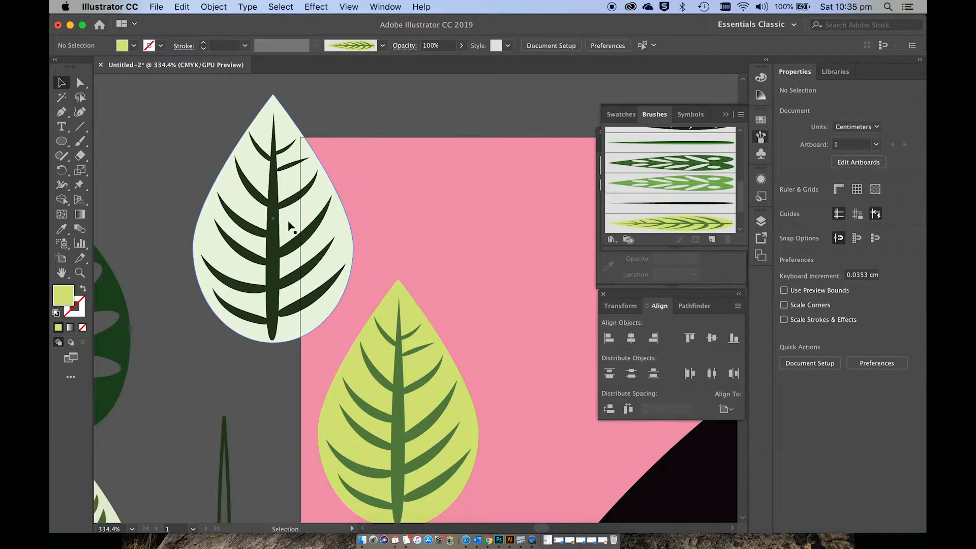
{"action": "mouse_move", "coordinate": [290, 226]}
{"action": "left_mouse_down"}
{"action": "mouse_move", "coordinate": [584, 170]}
{"action": "mouse_move", "coordinate": [644, 197]}
{"action": "left_mouse_up"}
{"action": "left_click", "coordinate": [449, 268]}
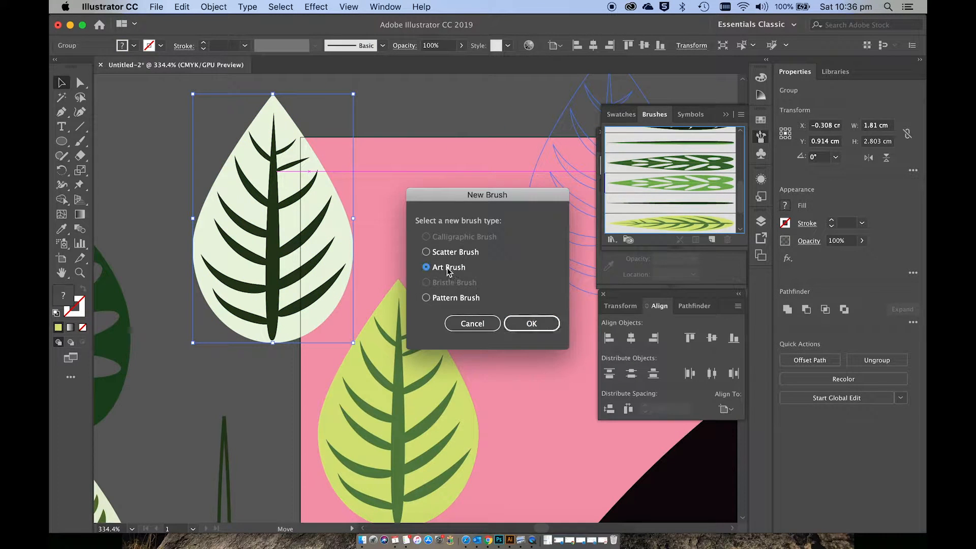
{"action": "left_click", "coordinate": [531, 324]}
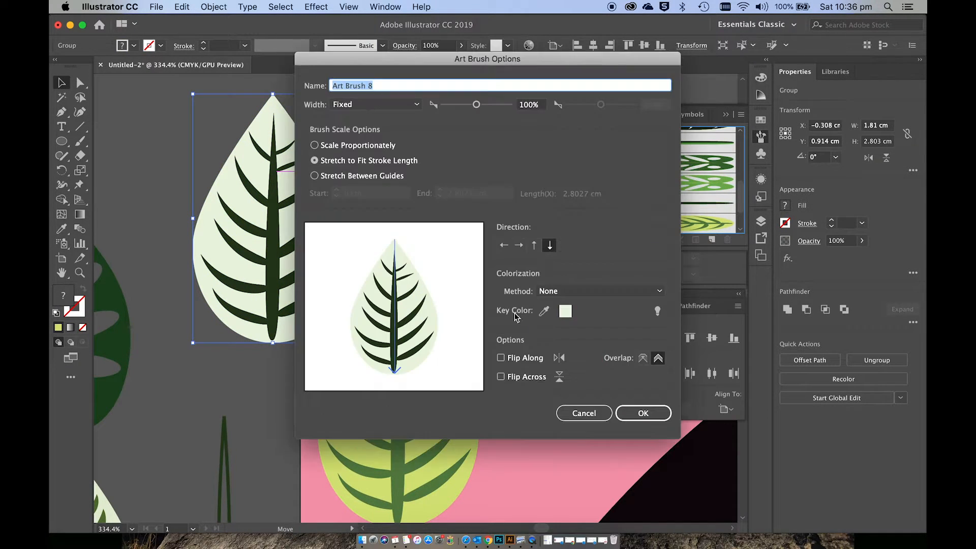
{"action": "left_click", "coordinate": [339, 146]}
{"action": "left_click", "coordinate": [643, 413]}
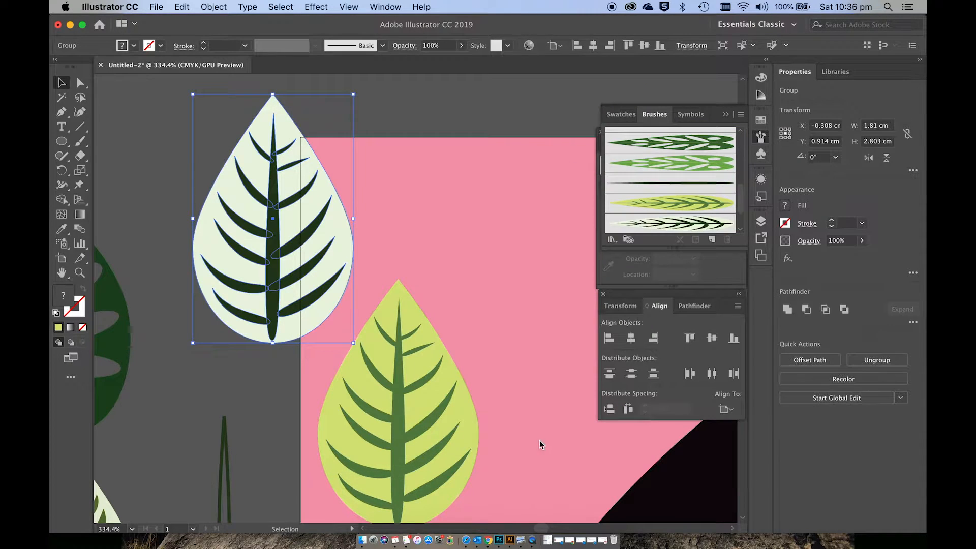
Step: Paint a first leaf with the yellow-green leaf brush and no fill, beside the palm stems in the black circle
{"action": "left_click", "coordinate": [542, 444]}
{"action": "scroll", "coordinate": [541, 446], "scroll_direction": "down", "scroll_amount": 6}
{"action": "scroll", "coordinate": [542, 448], "scroll_direction": "down", "scroll_amount": 8}
{"action": "scroll", "coordinate": [543, 447], "scroll_direction": "right", "scroll_amount": 5}
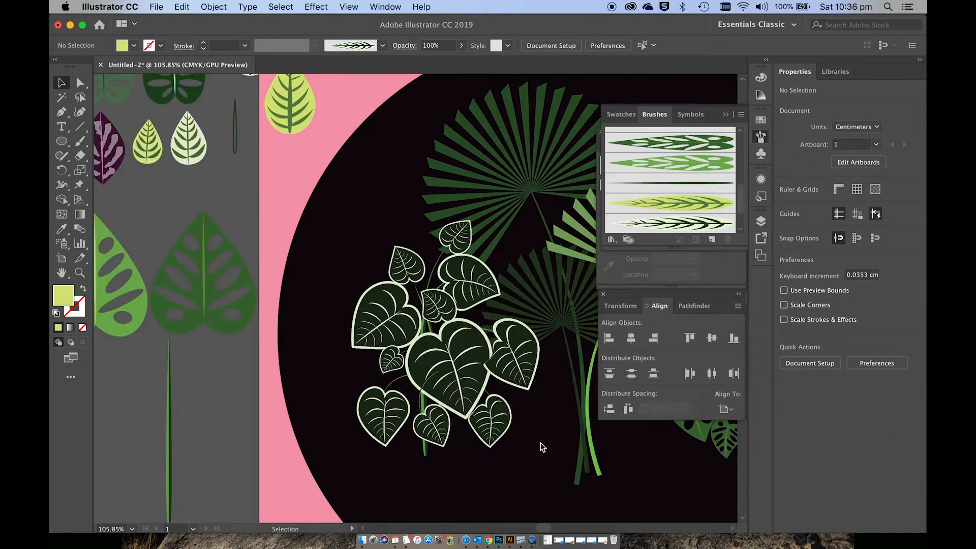
{"action": "scroll", "coordinate": [541, 444], "scroll_direction": "right", "scroll_amount": 6}
{"action": "scroll", "coordinate": [541, 444], "scroll_direction": "down", "scroll_amount": 2}
{"action": "left_click", "coordinate": [681, 205]}
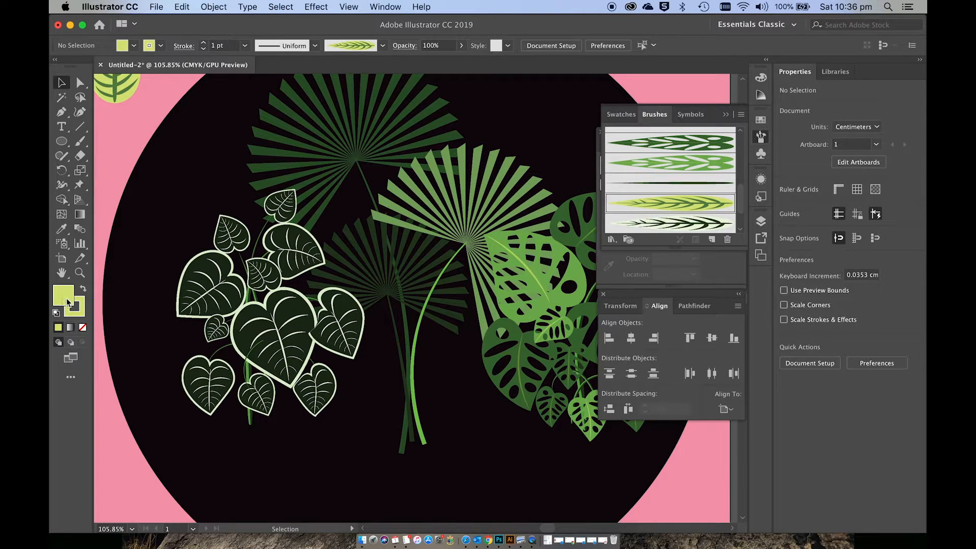
{"action": "left_click", "coordinate": [83, 330]}
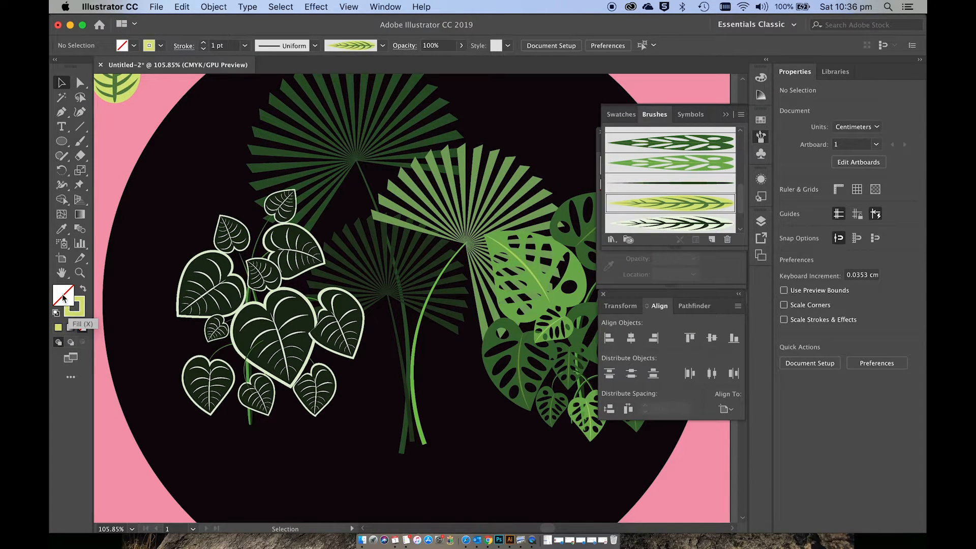
{"action": "left_click", "coordinate": [80, 142]}
{"action": "mouse_move", "coordinate": [410, 339]}
{"action": "left_mouse_down"}
{"action": "mouse_move", "coordinate": [369, 378]}
{"action": "mouse_move", "coordinate": [350, 416]}
{"action": "mouse_move", "coordinate": [406, 340]}
{"action": "left_mouse_up"}
{"action": "key", "text": "super+z"}
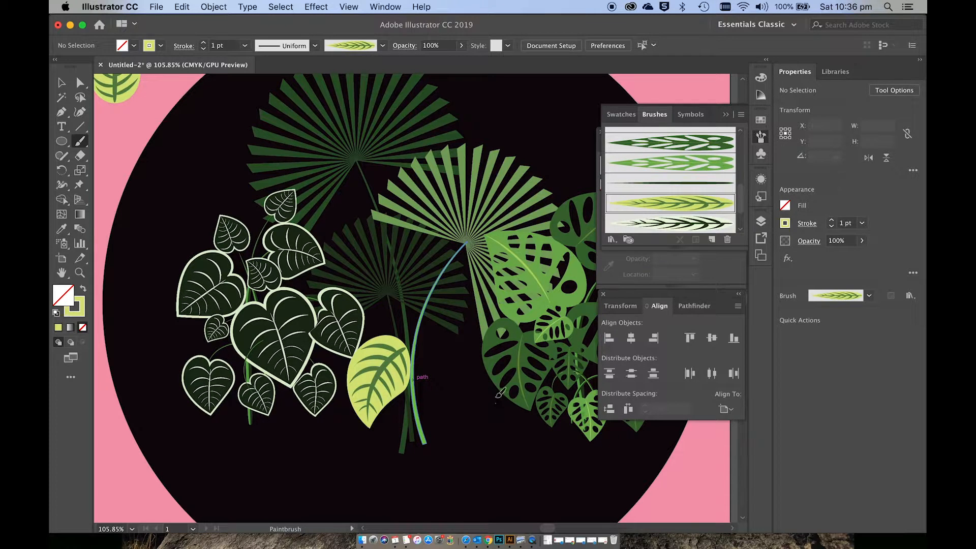
Step: Paint four more yellow-green leaves radiating around the palm stems to form the base of the cluster
{"action": "mouse_move", "coordinate": [495, 404]}
{"action": "left_mouse_down"}
{"action": "mouse_move", "coordinate": [462, 352]}
{"action": "mouse_move", "coordinate": [429, 338]}
{"action": "left_mouse_up"}
{"action": "mouse_move", "coordinate": [438, 254]}
{"action": "left_mouse_down"}
{"action": "mouse_move", "coordinate": [407, 297]}
{"action": "mouse_move", "coordinate": [407, 330]}
{"action": "left_mouse_up"}
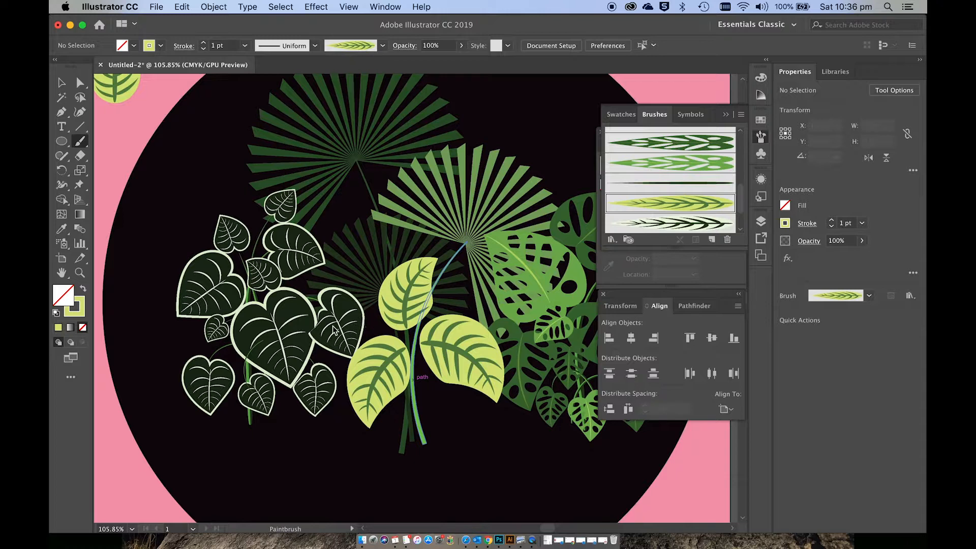
{"action": "left_click_drag", "start_coordinate": [334, 328], "coordinate": [401, 328]}
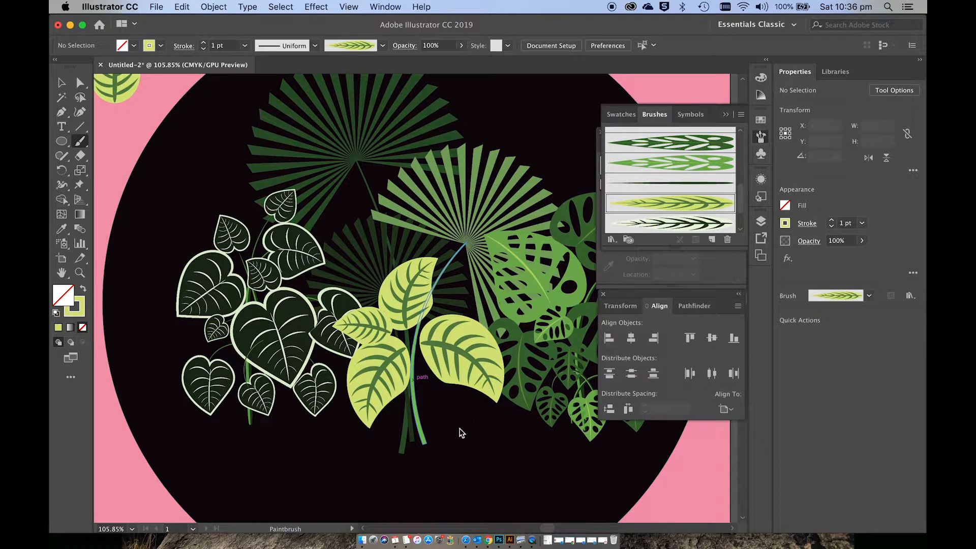
{"action": "left_click_drag", "start_coordinate": [461, 433], "coordinate": [412, 377]}
Step: Paint five smaller leaves with the pale dark-veined leaf brush, radiating from the centre of the yellow-green cluster
{"action": "left_click", "coordinate": [668, 225]}
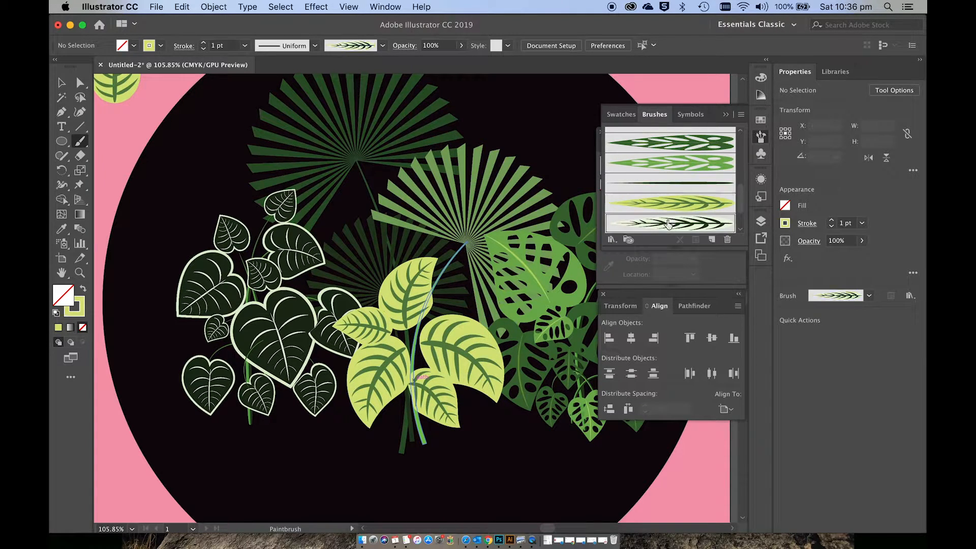
{"action": "mouse_move", "coordinate": [403, 425]}
{"action": "left_mouse_down"}
{"action": "mouse_move", "coordinate": [406, 363]}
{"action": "mouse_move", "coordinate": [422, 350]}
{"action": "left_mouse_up"}
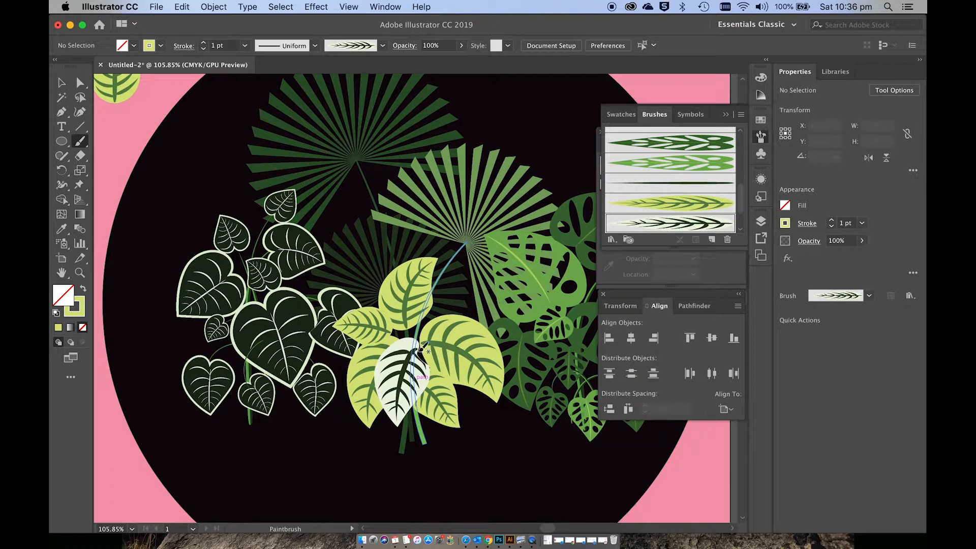
{"action": "mouse_move", "coordinate": [462, 293]}
{"action": "left_mouse_down"}
{"action": "mouse_move", "coordinate": [423, 321]}
{"action": "mouse_move", "coordinate": [416, 344]}
{"action": "left_mouse_up"}
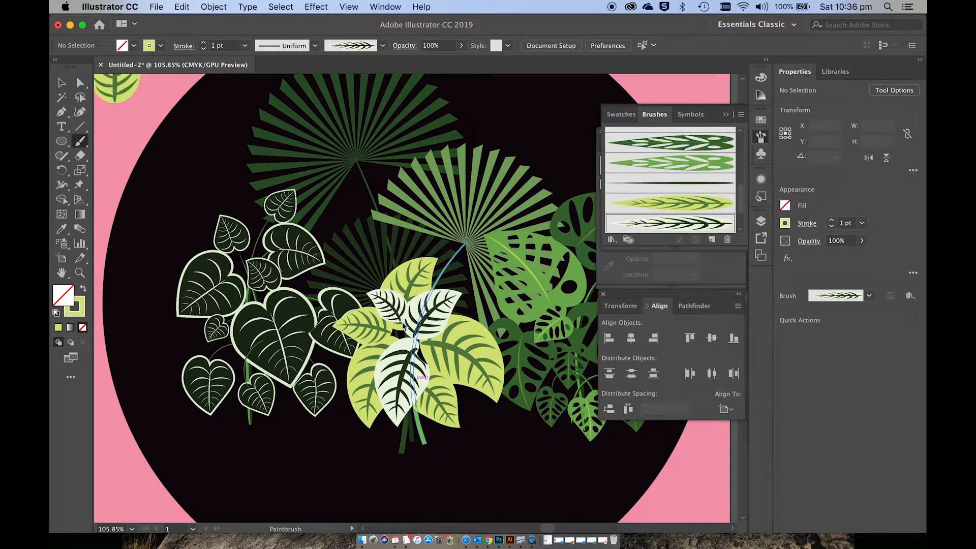
{"action": "left_click_drag", "start_coordinate": [412, 332], "coordinate": [461, 361]}
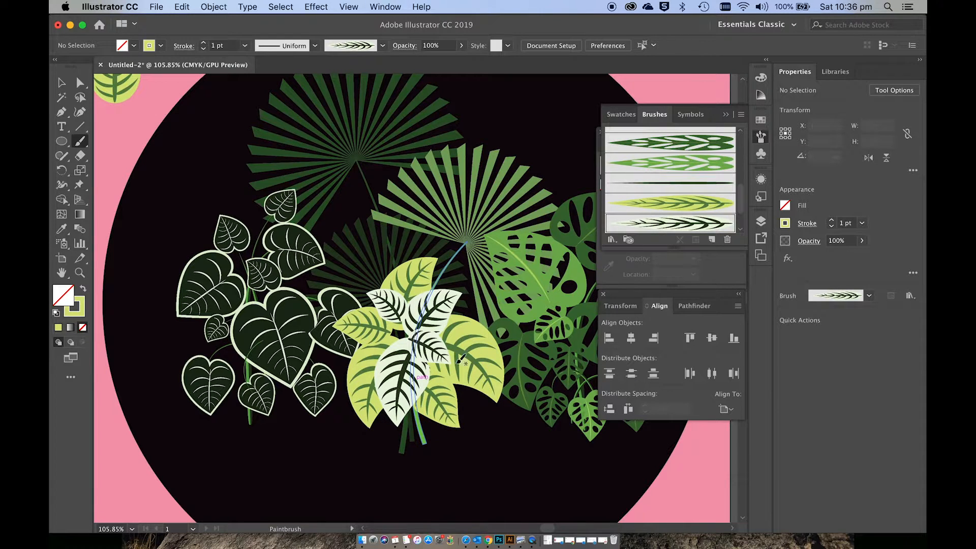
{"action": "left_click_drag", "start_coordinate": [369, 339], "coordinate": [412, 334]}
Step: Paint small yellow-green leaves over the centre of the pale leaves
{"action": "left_click", "coordinate": [658, 204]}
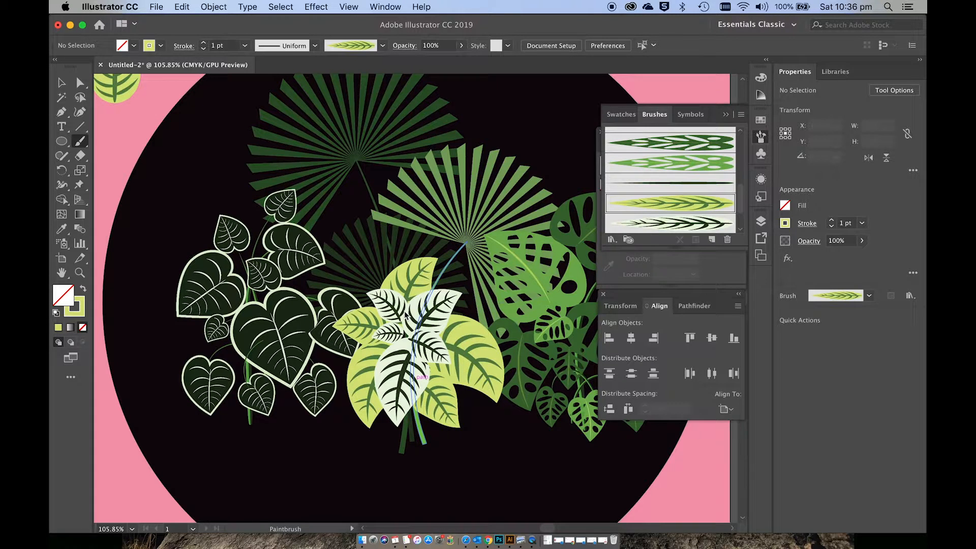
{"action": "left_click_drag", "start_coordinate": [405, 337], "coordinate": [417, 340]}
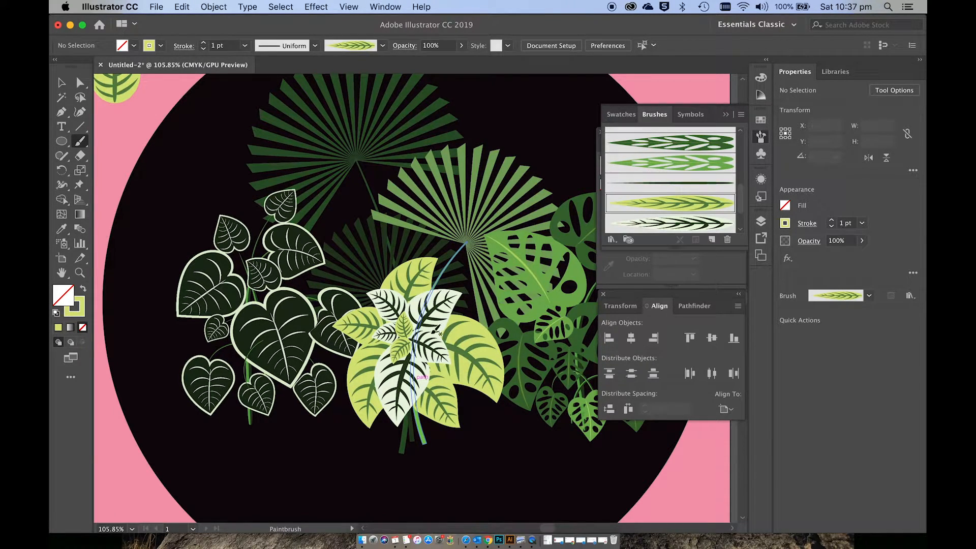
{"action": "scroll", "coordinate": [435, 335], "scroll_direction": "up", "scroll_amount": 5}
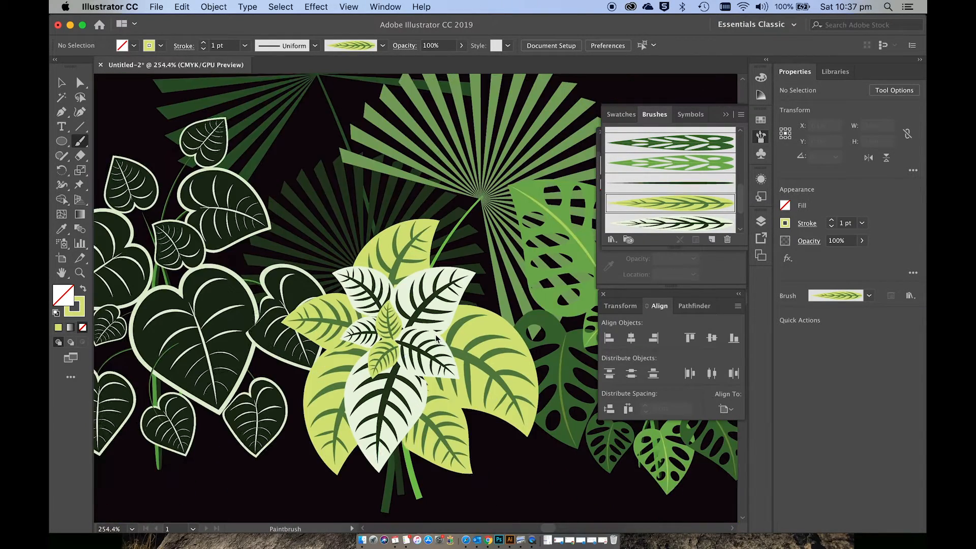
{"action": "scroll", "coordinate": [436, 339], "scroll_direction": "down", "scroll_amount": 5}
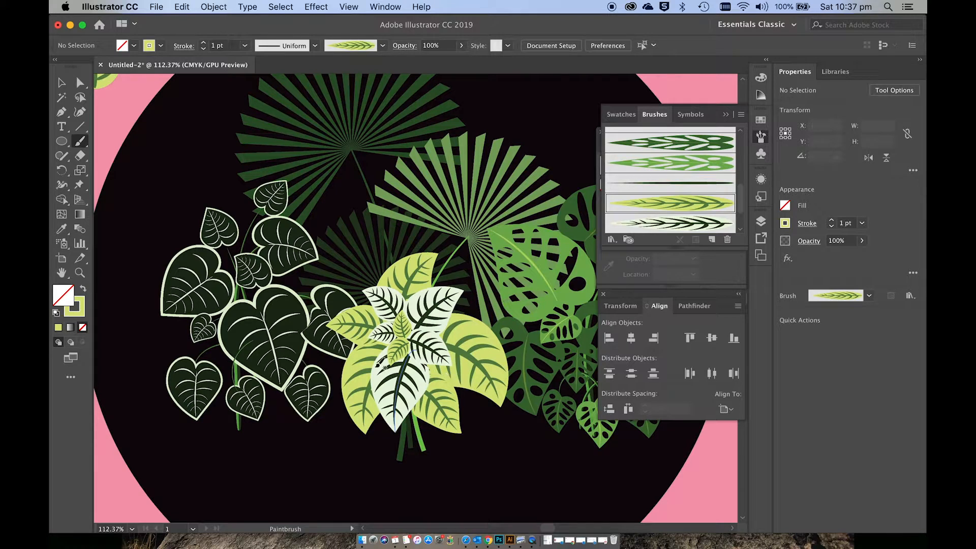
Step: Paint another pale leaf on the cluster's left side and send it backward behind the neighbouring leaves
{"action": "left_click", "coordinate": [650, 225]}
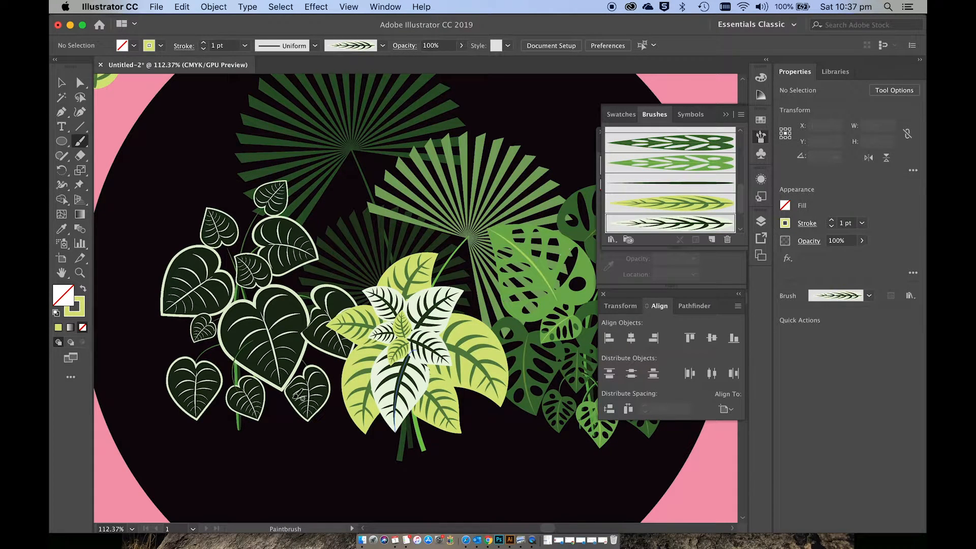
{"action": "left_click_drag", "start_coordinate": [377, 341], "coordinate": [399, 346]}
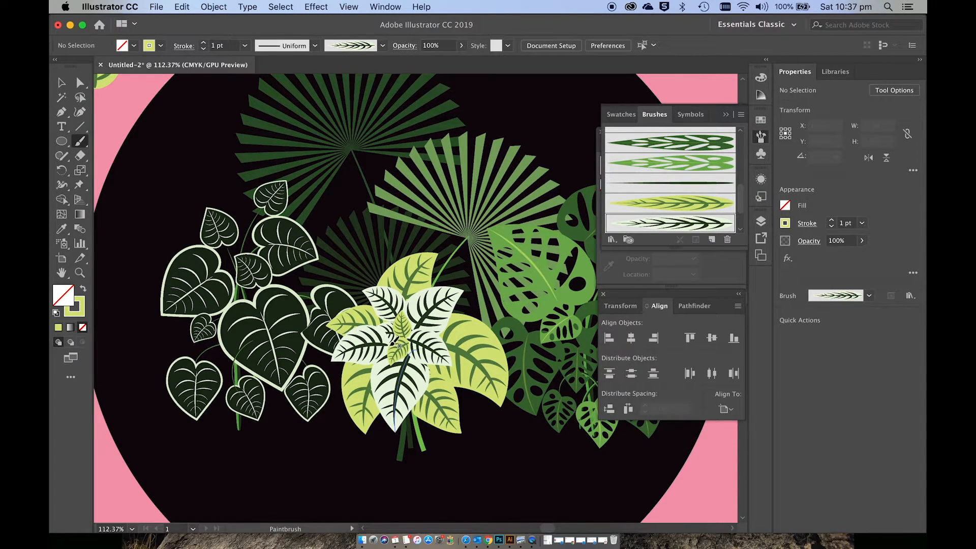
{"action": "key", "text": "v"}
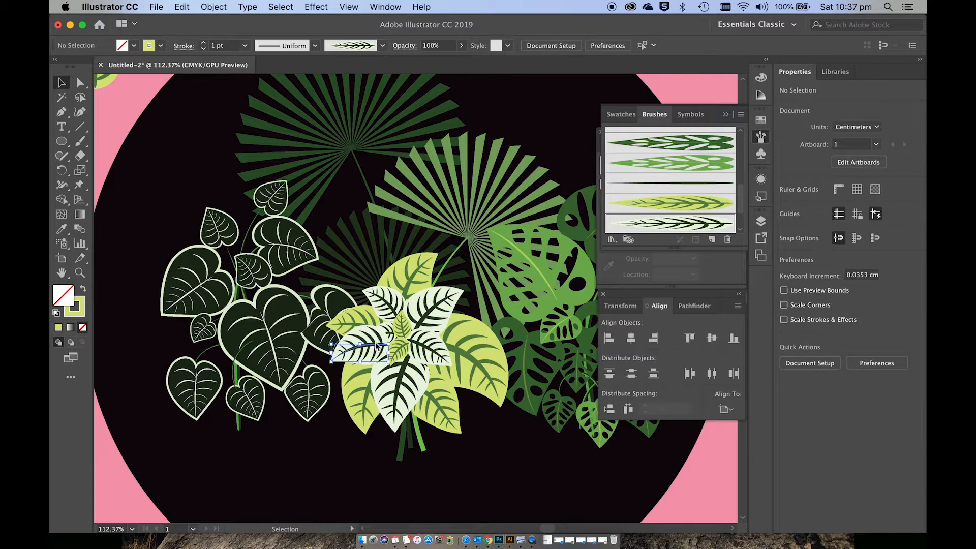
{"action": "left_click", "coordinate": [381, 353]}
{"action": "key", "text": "a"}
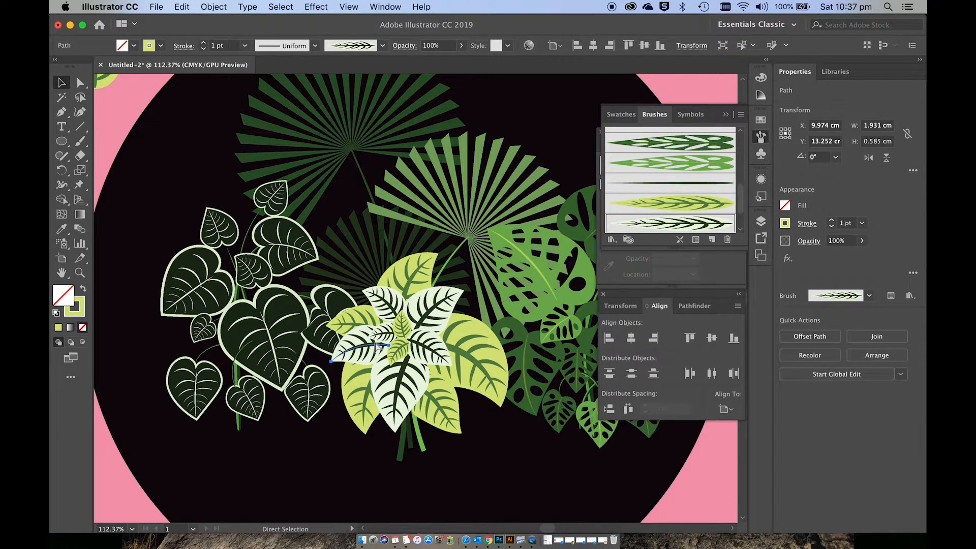
{"action": "key", "text": "super+["}
{"action": "key", "text": "v"}
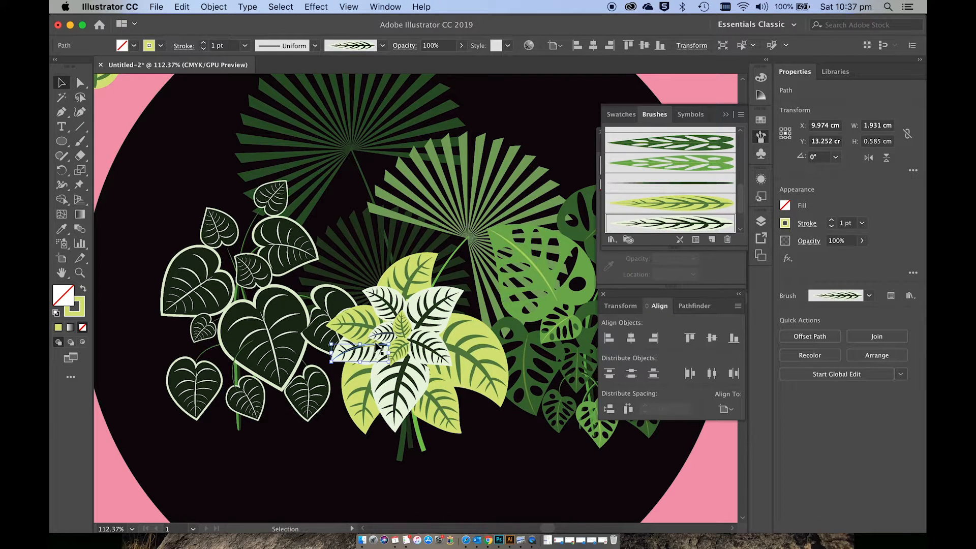
Step: Add a pale leaf on the cluster's right side and send it backward behind the inner leaves
{"action": "scroll", "coordinate": [439, 342], "scroll_direction": "left", "scroll_amount": 2}
{"action": "scroll", "coordinate": [438, 341], "scroll_direction": "down", "scroll_amount": 1}
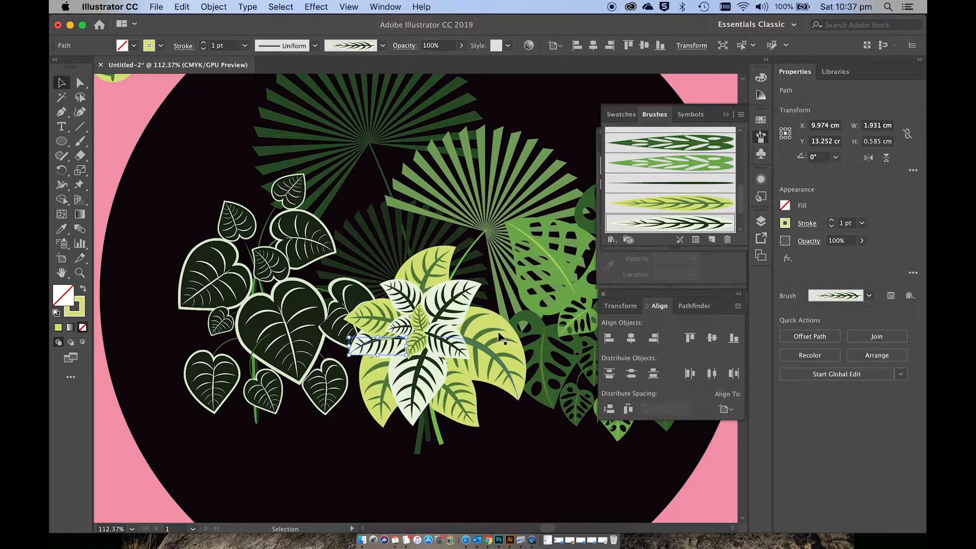
{"action": "key", "text": "b"}
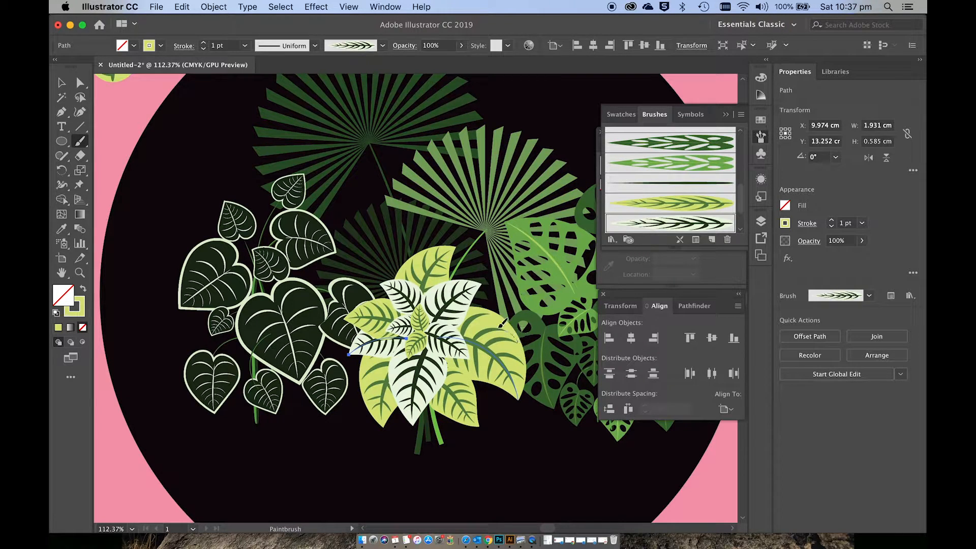
{"action": "left_click_drag", "start_coordinate": [457, 323], "coordinate": [505, 331]}
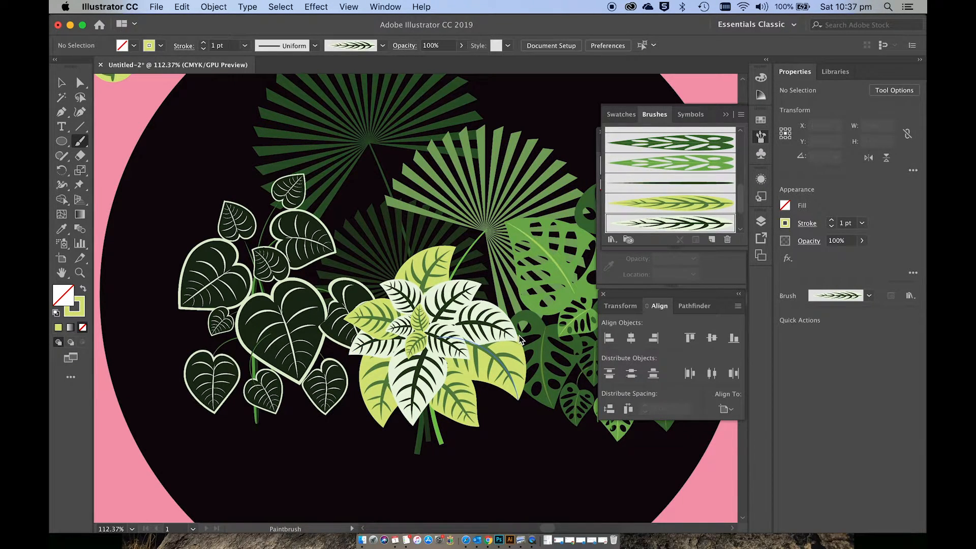
{"action": "key", "text": "v"}
{"action": "left_click", "coordinate": [501, 328]}
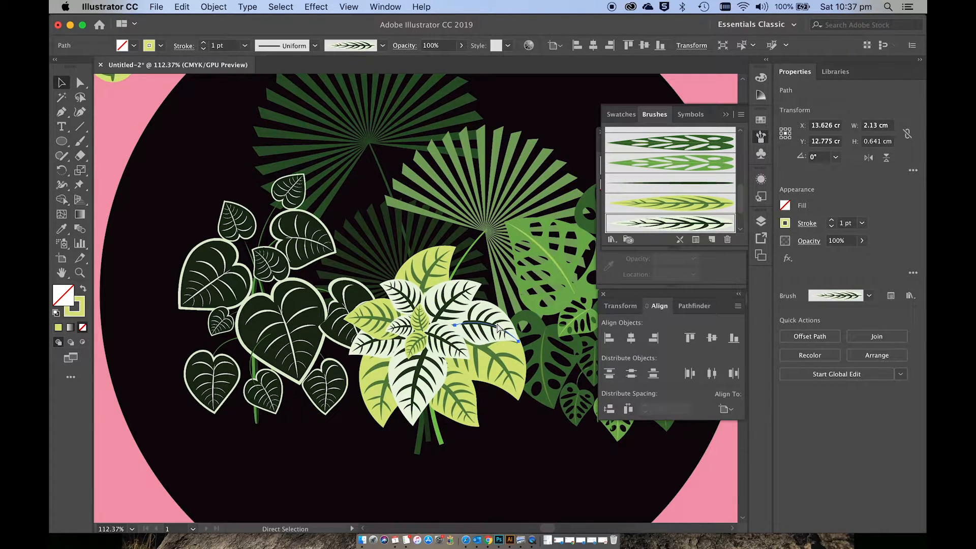
{"action": "key", "text": "super+["}
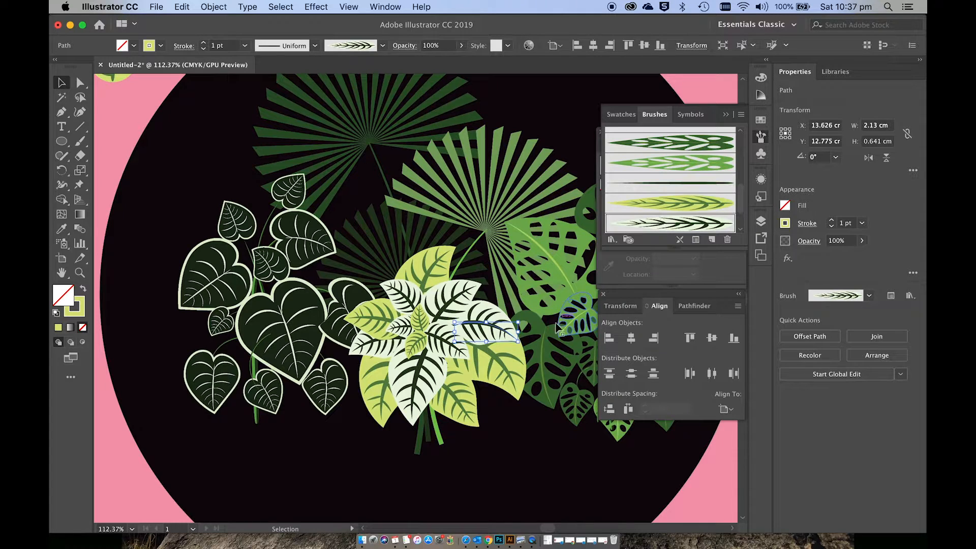
Step: Select the remaining brush-painted pale and yellow-green leaves of the cluster and expand their appearance
{"action": "left_click", "coordinate": [460, 399]}
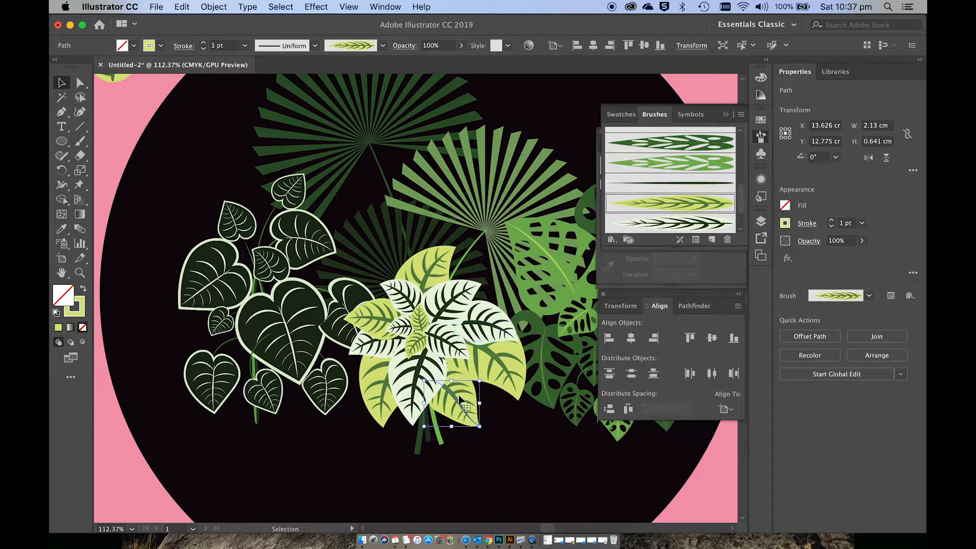
{"action": "left_click", "coordinate": [414, 378], "text": "shift"}
{"action": "left_click", "coordinate": [388, 374], "text": "shift"}
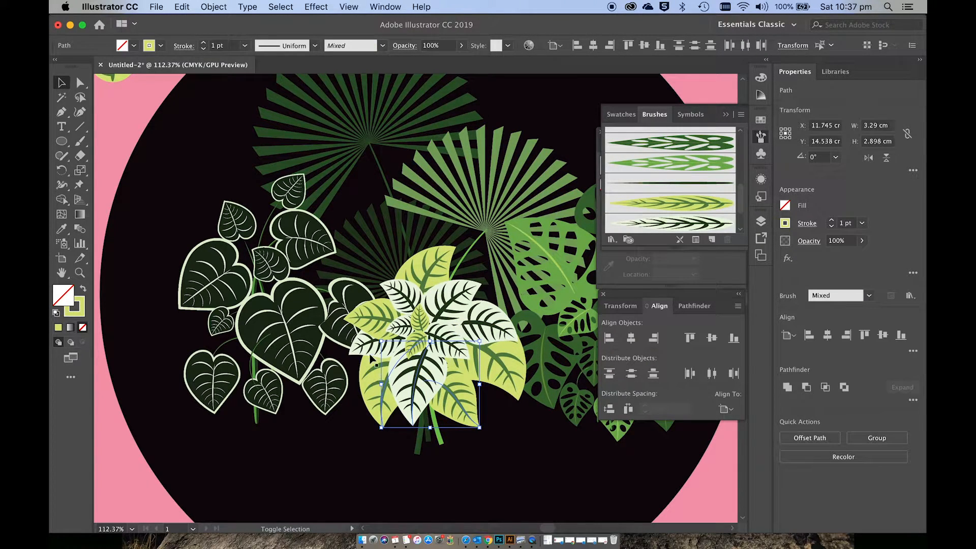
{"action": "left_click", "coordinate": [373, 345], "text": "shift"}
{"action": "left_click", "coordinate": [375, 317], "text": "shift"}
{"action": "left_click", "coordinate": [400, 295], "text": "shift"}
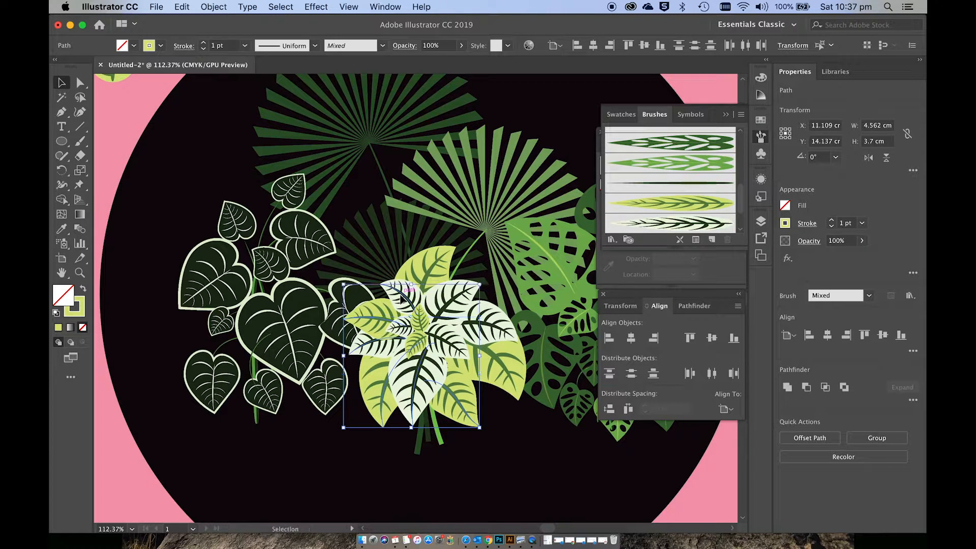
{"action": "left_click", "coordinate": [426, 270], "text": "shift"}
{"action": "left_click", "coordinate": [218, 9]}
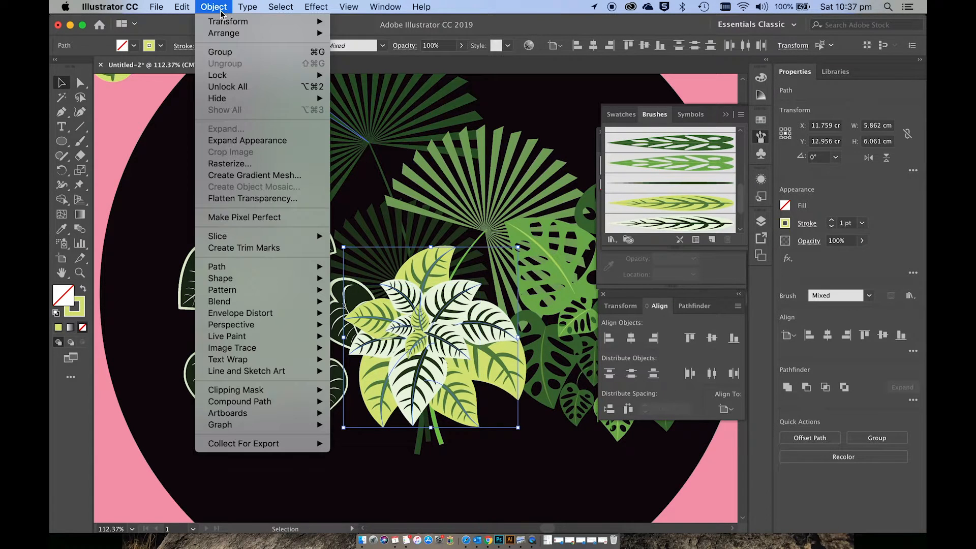
{"action": "left_click", "coordinate": [243, 141]}
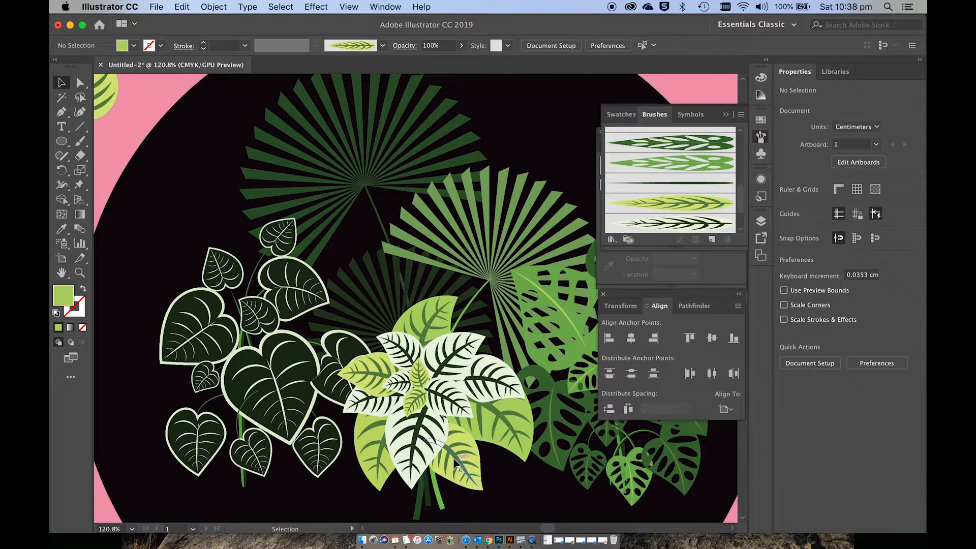
Step: Select the expanded pale and yellow-green leaves of the cluster and group them into one object
{"action": "left_click", "coordinate": [431, 430]}
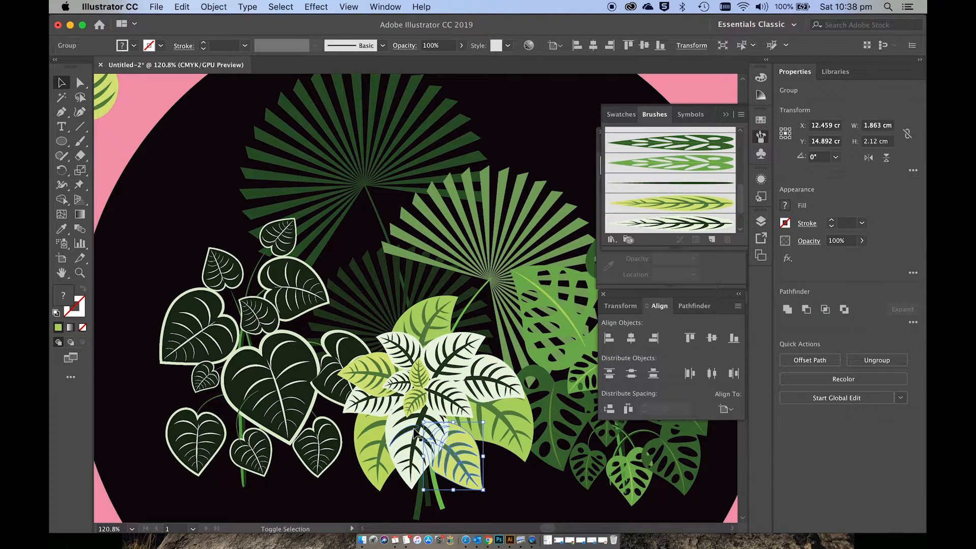
{"action": "left_click", "coordinate": [419, 402], "text": "shift"}
{"action": "left_click", "coordinate": [364, 404], "text": "shift"}
{"action": "left_click", "coordinate": [363, 403], "text": "shift"}
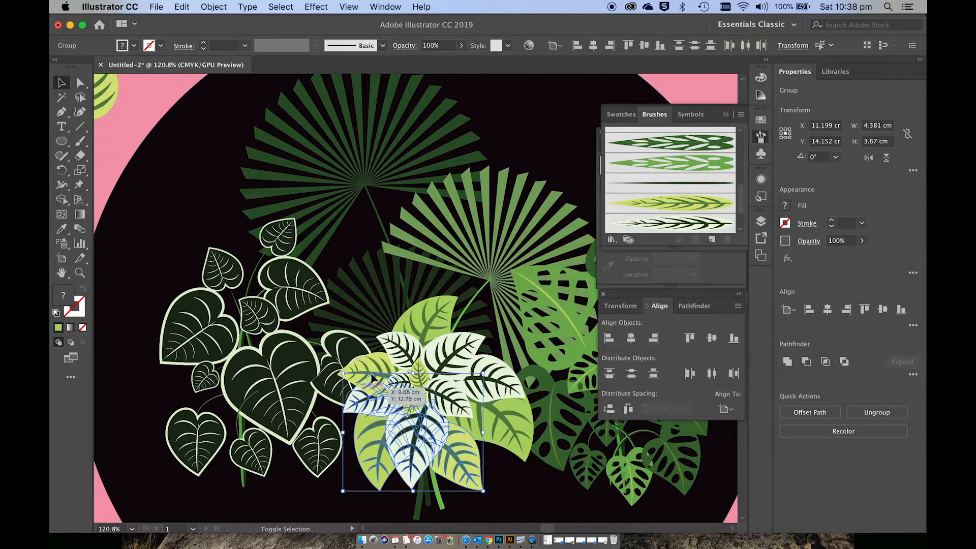
{"action": "left_click", "coordinate": [373, 377], "text": "shift"}
{"action": "left_click", "coordinate": [408, 341], "text": "shift"}
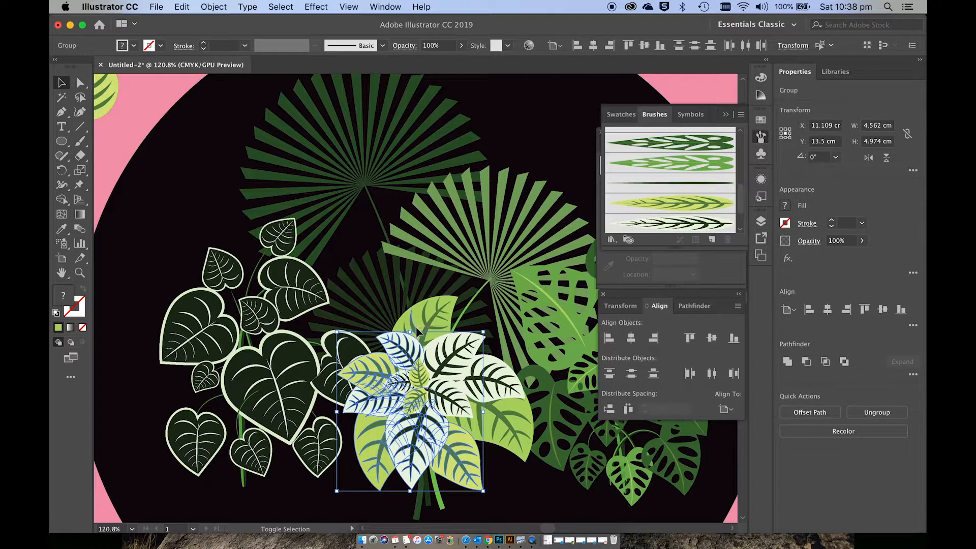
{"action": "left_click", "coordinate": [428, 325], "text": "shift"}
{"action": "left_click", "coordinate": [456, 346], "text": "shift"}
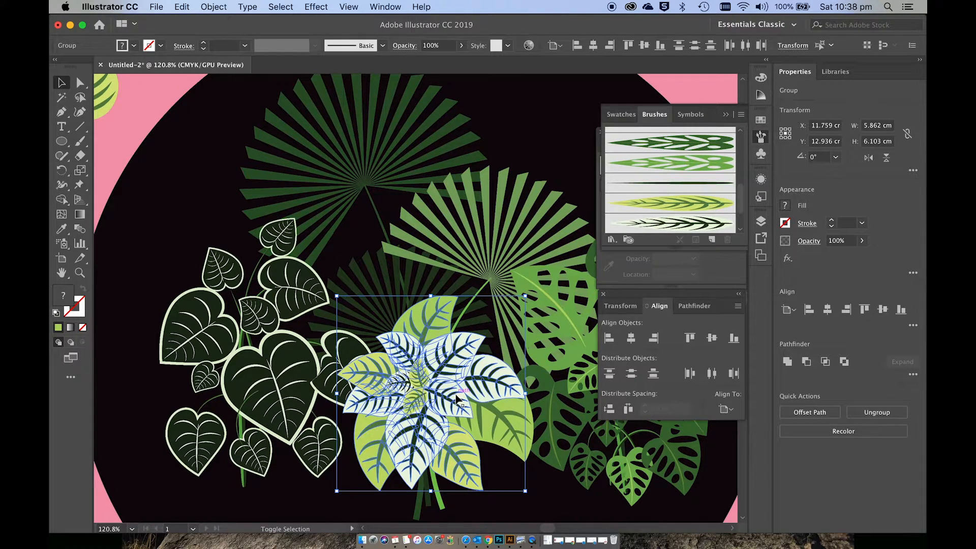
{"action": "scroll", "coordinate": [455, 394], "scroll_direction": "up", "scroll_amount": 5}
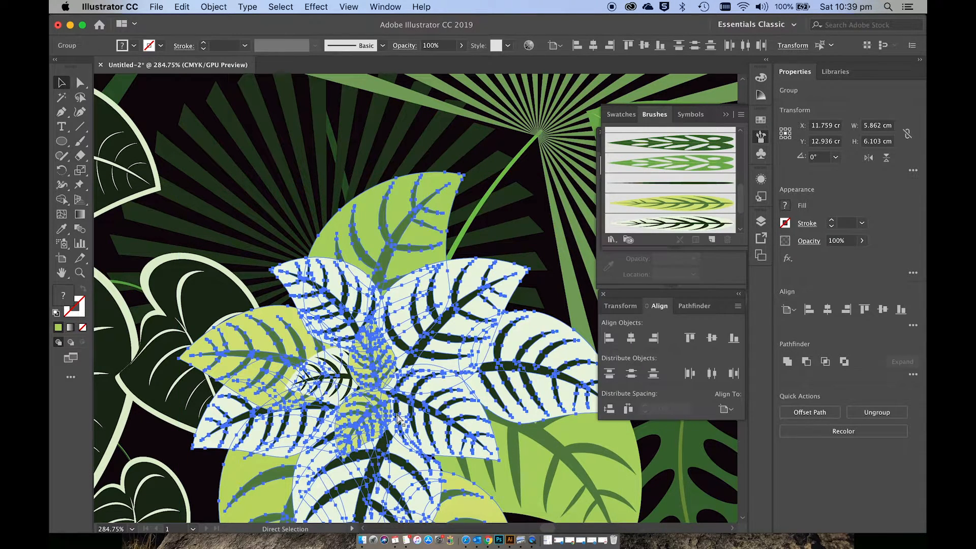
{"action": "scroll", "coordinate": [398, 418], "scroll_direction": "down", "scroll_amount": 2}
{"action": "scroll", "coordinate": [398, 418], "scroll_direction": "down", "scroll_amount": 10}
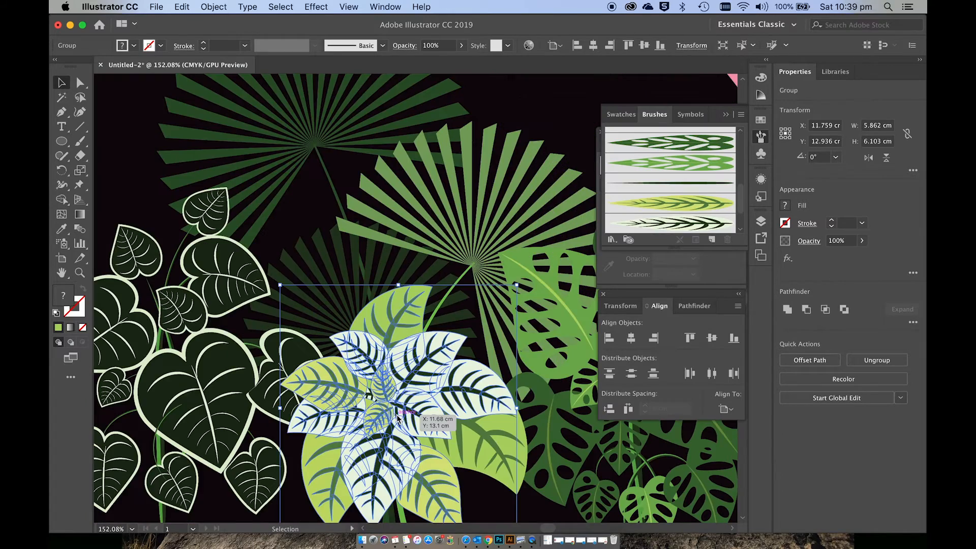
Step: Enlarge the leaf cluster to about 9.95 cm wide and move it to the lower middle of the black circle
{"action": "left_click_drag", "start_coordinate": [469, 433], "coordinate": [501, 469]}
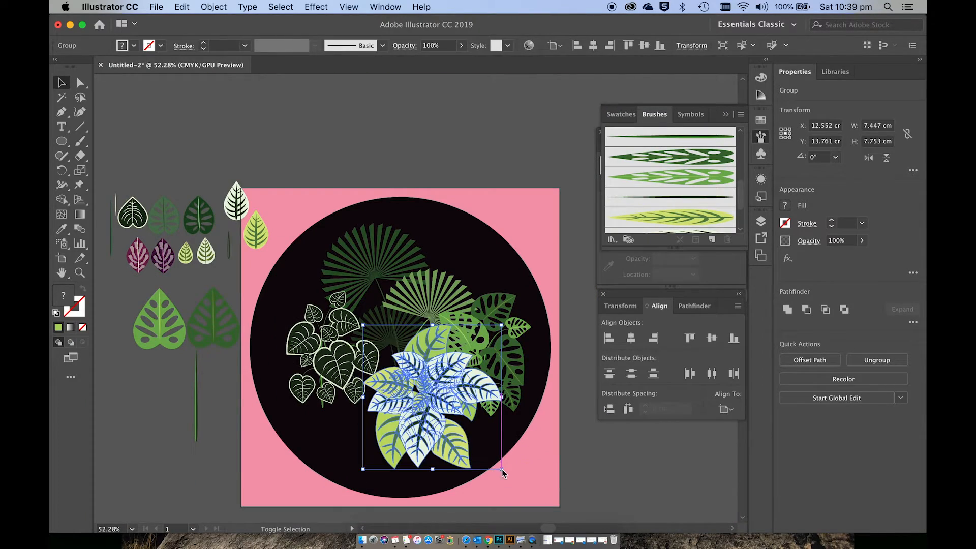
{"action": "left_click_drag", "start_coordinate": [448, 425], "coordinate": [417, 446]}
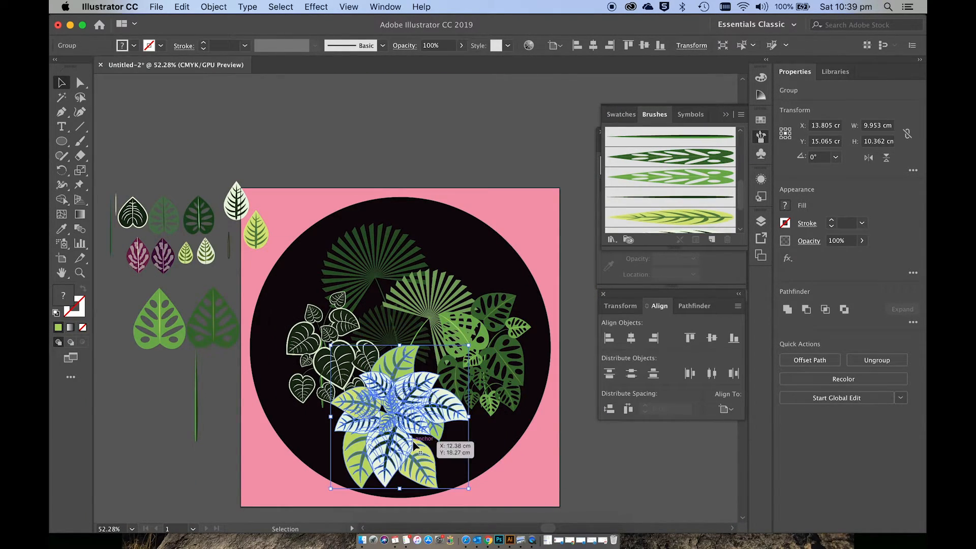
{"action": "left_click", "coordinate": [496, 452]}
{"action": "left_click", "coordinate": [426, 423]}
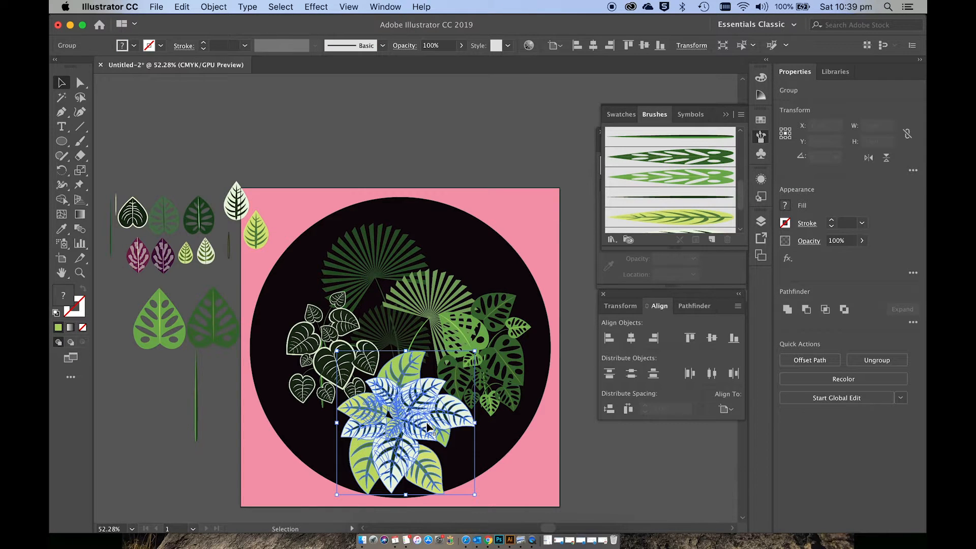
Step: Try rotating the leaf cluster to about 337° and shifting it slightly, and undo both changes
{"action": "left_click_drag", "start_coordinate": [482, 502], "coordinate": [441, 516]}
{"action": "left_click_drag", "start_coordinate": [416, 438], "coordinate": [423, 437]}
{"action": "key", "text": "super+z"}
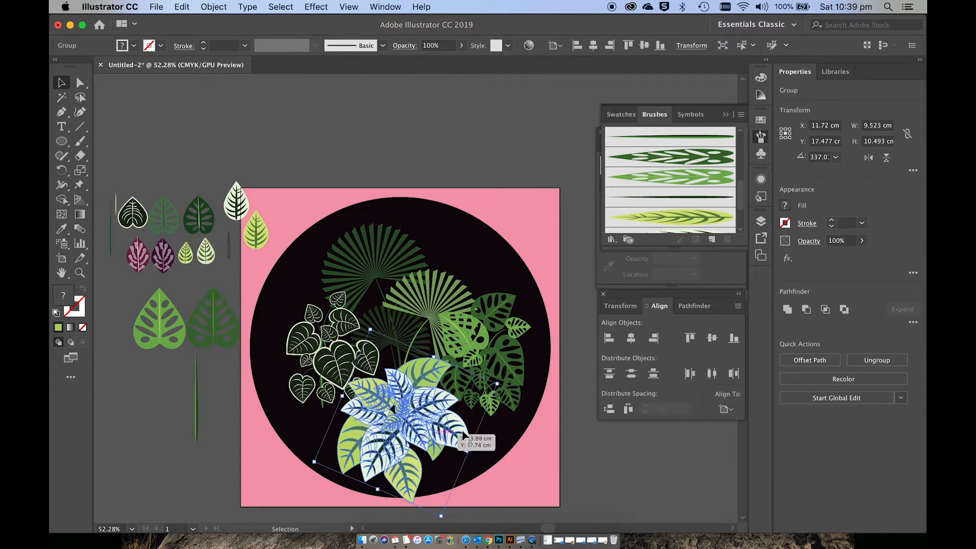
{"action": "key", "text": "super+z"}
Step: Scale the leaf cluster down to about 8.17 × 8.5 cm and centre it in the lower part of the circle
{"action": "left_click", "coordinate": [484, 436]}
{"action": "left_click", "coordinate": [447, 463]}
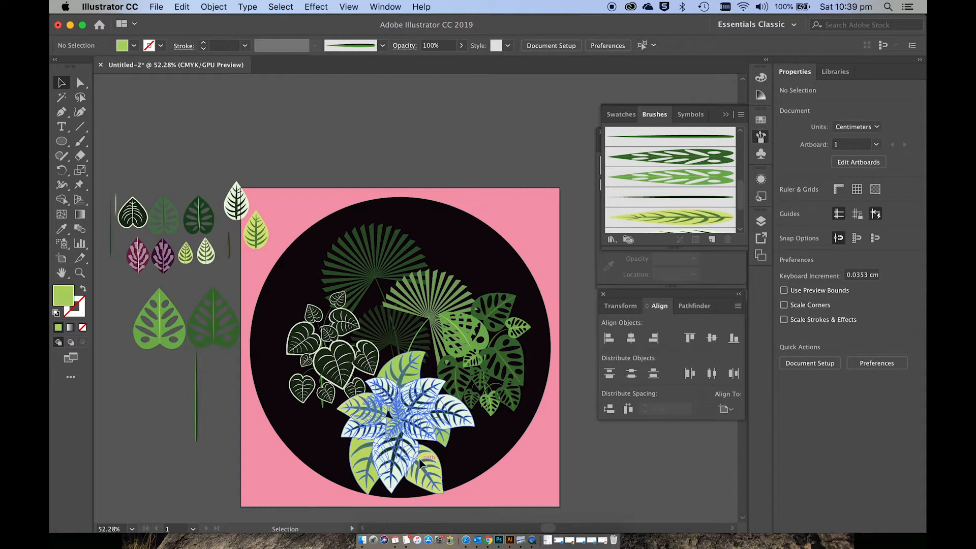
{"action": "left_click_drag", "start_coordinate": [475, 497], "coordinate": [451, 469]}
{"action": "left_click_drag", "start_coordinate": [397, 427], "coordinate": [407, 436]}
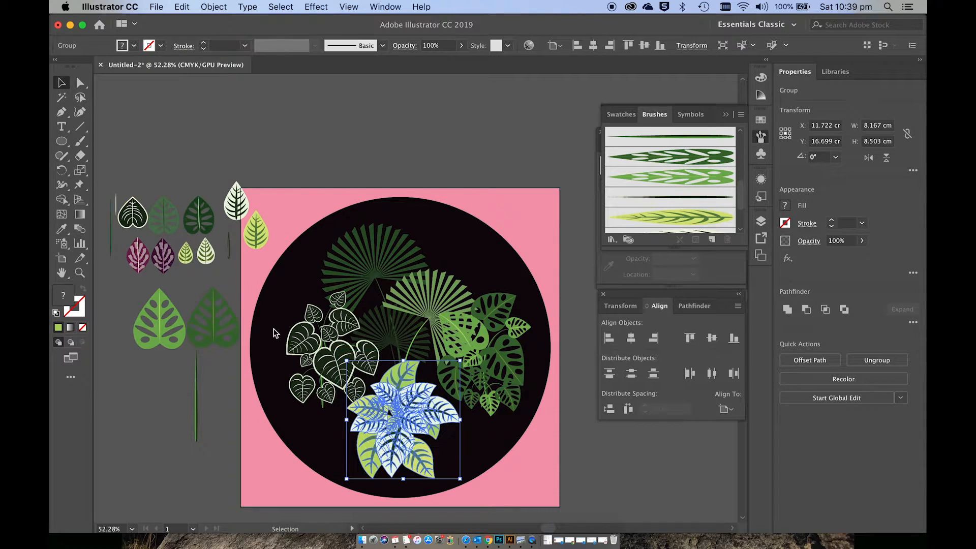
Step: Enlarge the outlined heart-leaf plant and the monstera plant slightly, and move both lower beside the pale leaf cluster
{"action": "left_click_drag", "start_coordinate": [294, 340], "coordinate": [278, 324]}
{"action": "left_click_drag", "start_coordinate": [327, 373], "coordinate": [330, 375]}
{"action": "left_click_drag", "start_coordinate": [474, 331], "coordinate": [478, 346]}
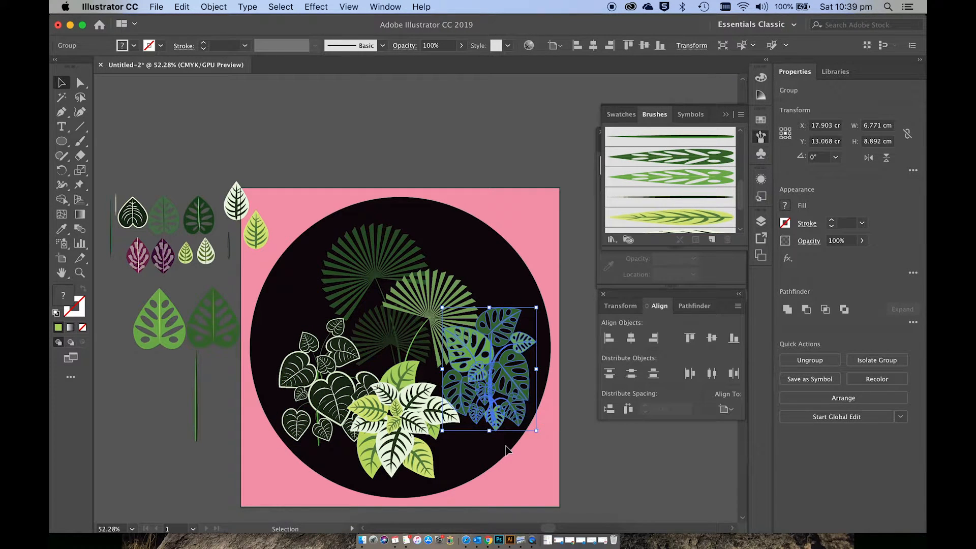
{"action": "left_click", "coordinate": [515, 465]}
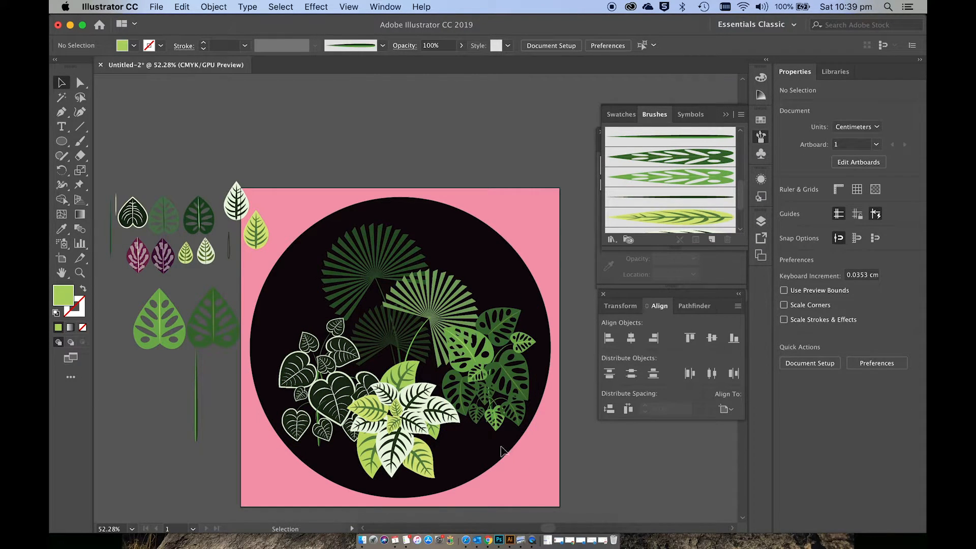
{"action": "left_click", "coordinate": [461, 415]}
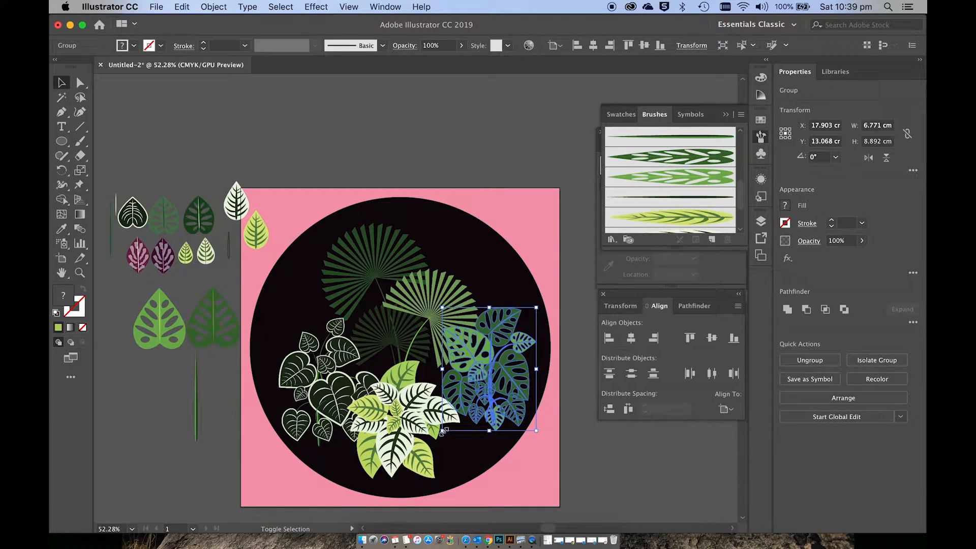
{"action": "left_click_drag", "start_coordinate": [443, 431], "coordinate": [430, 450]}
{"action": "left_click", "coordinate": [529, 444]}
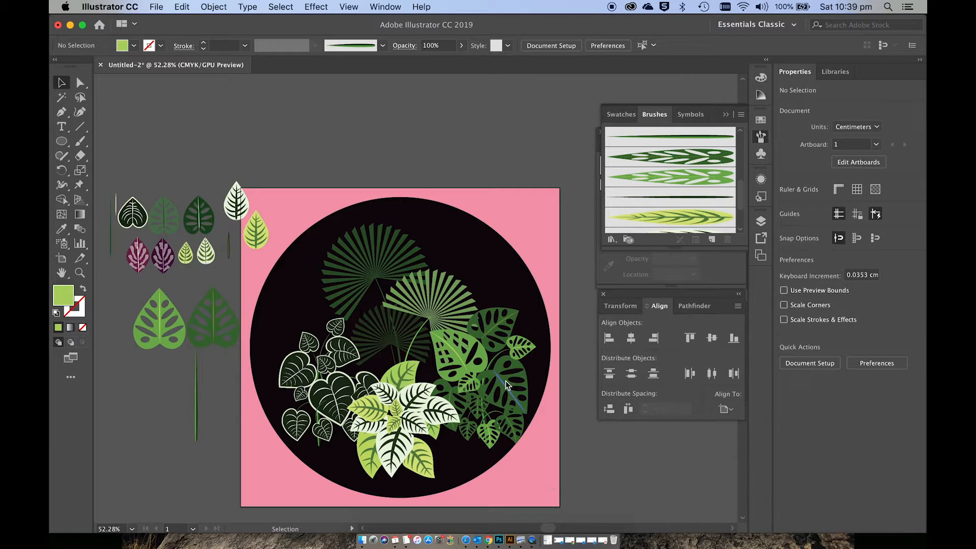
Step: Draw an upright ellipse about 1.75 × 2.44 cm on the empty canvas beside the purple sample leaves
{"action": "scroll", "coordinate": [506, 380], "scroll_direction": "left", "scroll_amount": 5}
{"action": "scroll", "coordinate": [505, 380], "scroll_direction": "up", "scroll_amount": 2}
{"action": "scroll", "coordinate": [161, 321], "scroll_direction": "left", "scroll_amount": 5}
{"action": "scroll", "coordinate": [161, 320], "scroll_direction": "up", "scroll_amount": 2}
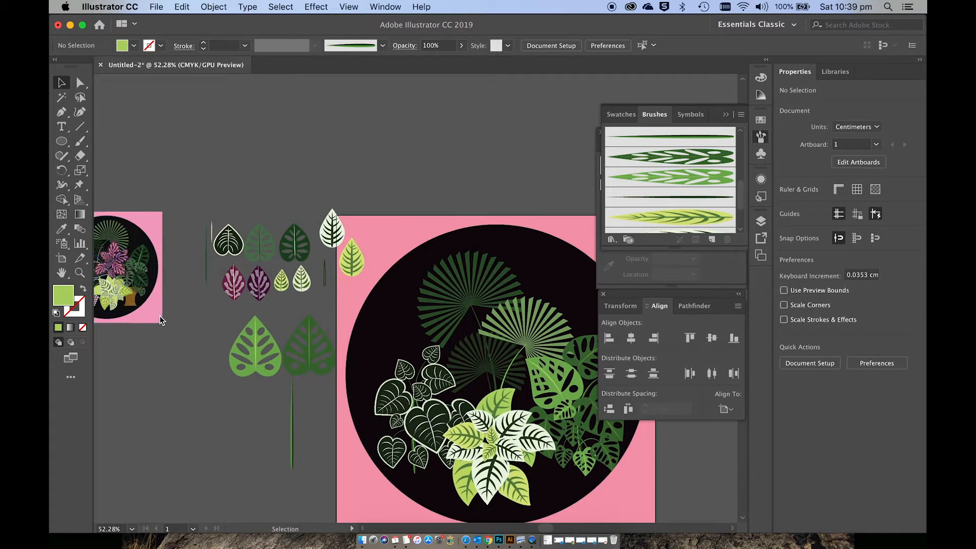
{"action": "scroll", "coordinate": [160, 316], "scroll_direction": "up", "scroll_amount": 10}
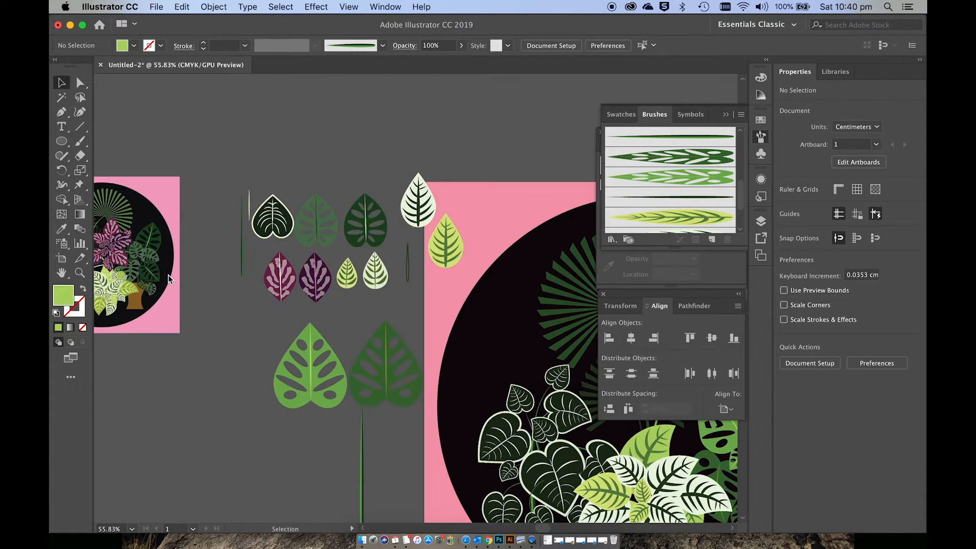
{"action": "scroll", "coordinate": [168, 277], "scroll_direction": "right", "scroll_amount": 8}
{"action": "scroll", "coordinate": [168, 277], "scroll_direction": "down", "scroll_amount": 5}
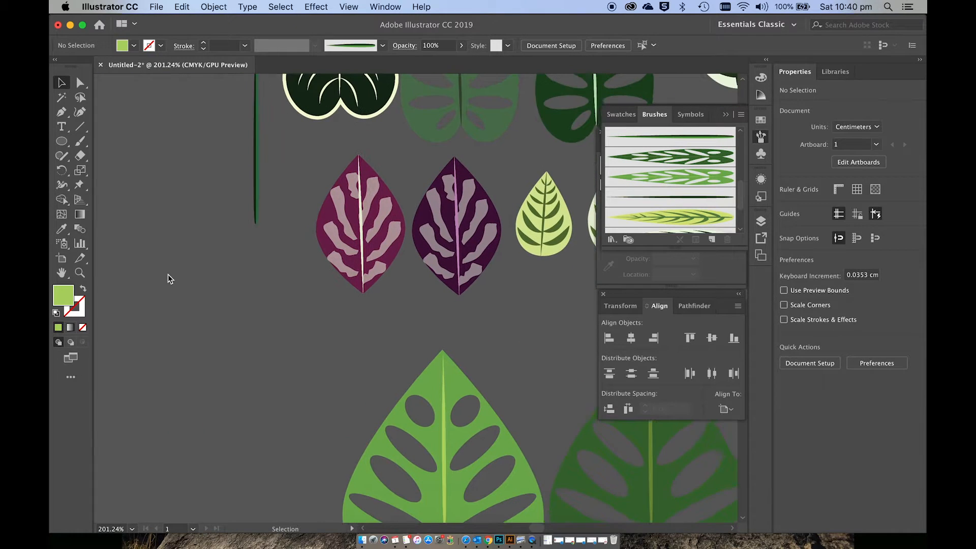
{"action": "left_click", "coordinate": [68, 145]}
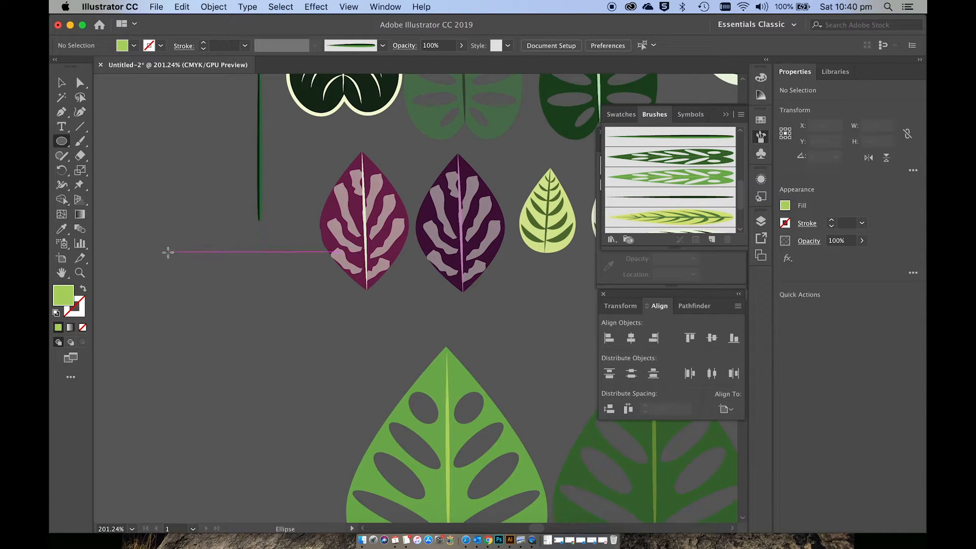
{"action": "left_click_drag", "start_coordinate": [168, 250], "coordinate": [261, 382]}
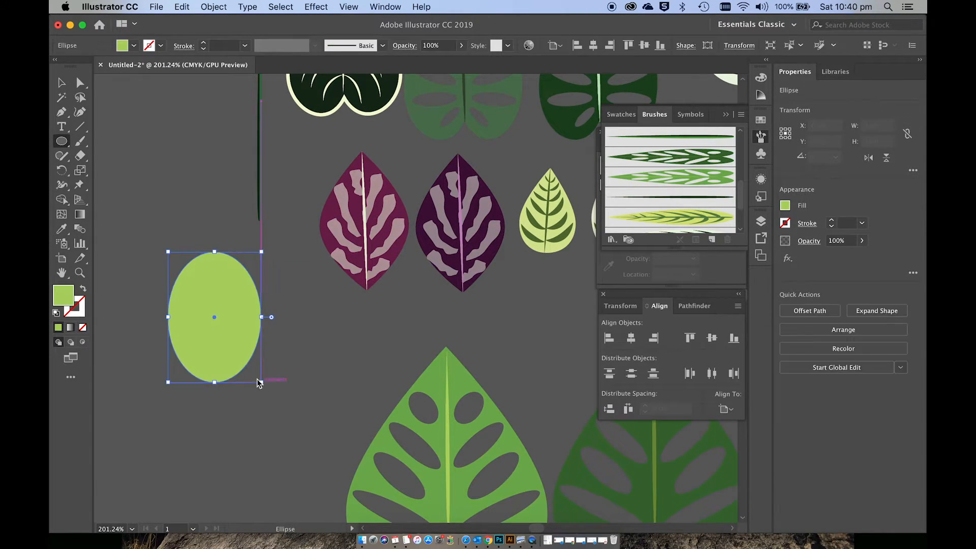
Step: Fill the ellipse with a dark plum-magenta colour chosen in the colour picker
{"action": "double_click", "coordinate": [65, 298]}
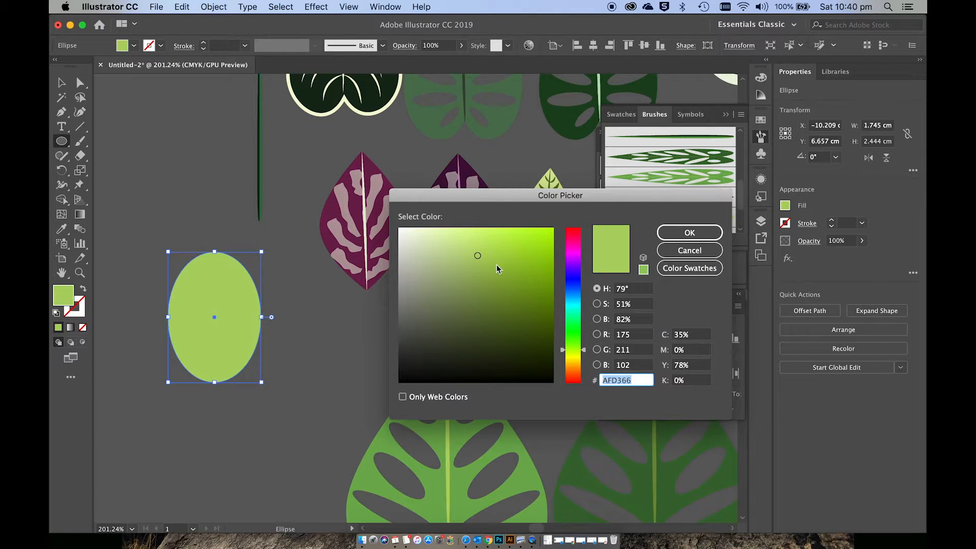
{"action": "left_click", "coordinate": [576, 251]}
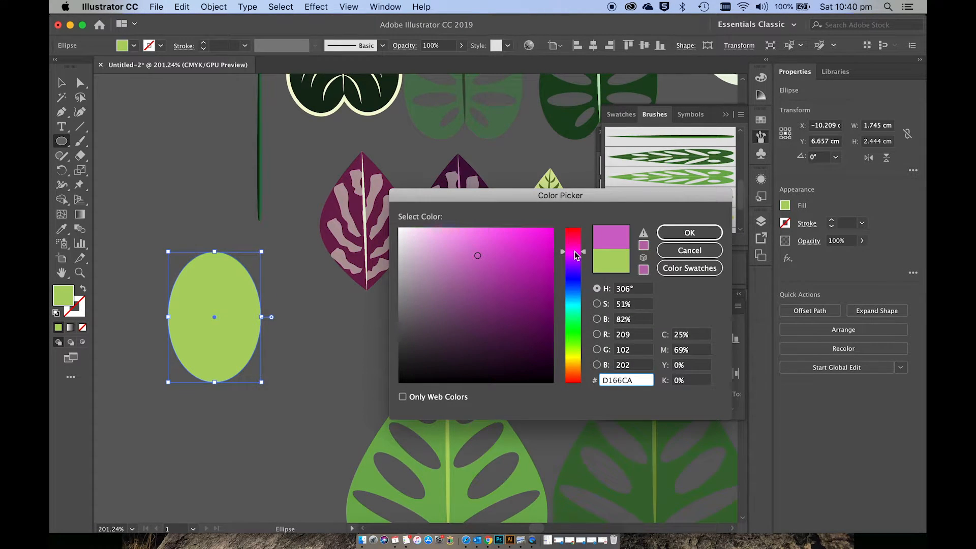
{"action": "left_click", "coordinate": [537, 289]}
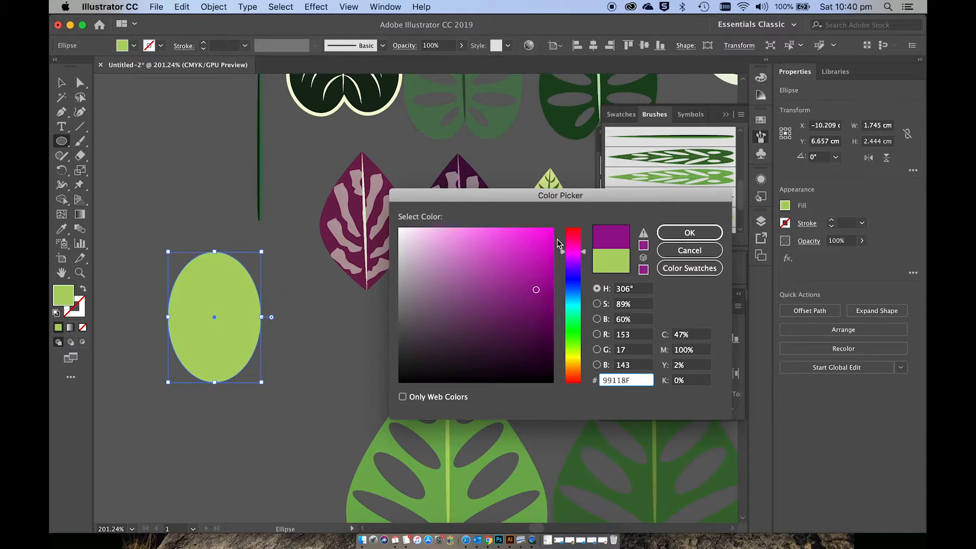
{"action": "left_click", "coordinate": [572, 247]}
{"action": "left_click_drag", "start_coordinate": [579, 239], "coordinate": [579, 243]}
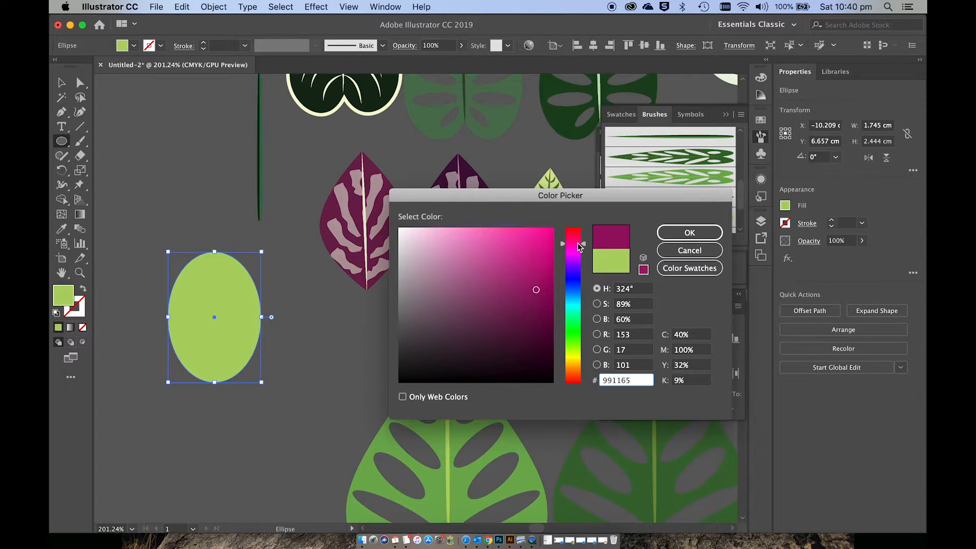
{"action": "left_click", "coordinate": [538, 276]}
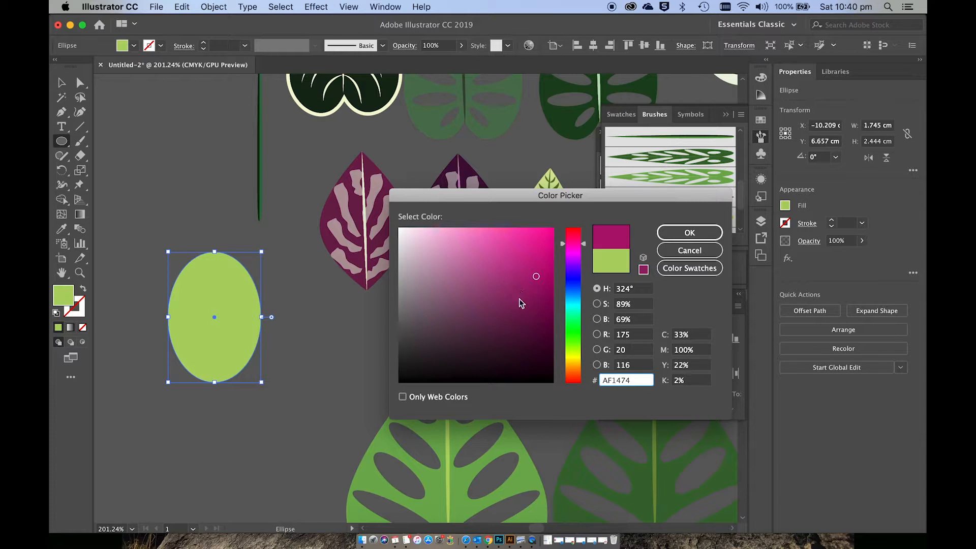
{"action": "left_click_drag", "start_coordinate": [521, 304], "coordinate": [505, 288]}
{"action": "left_click", "coordinate": [693, 233]}
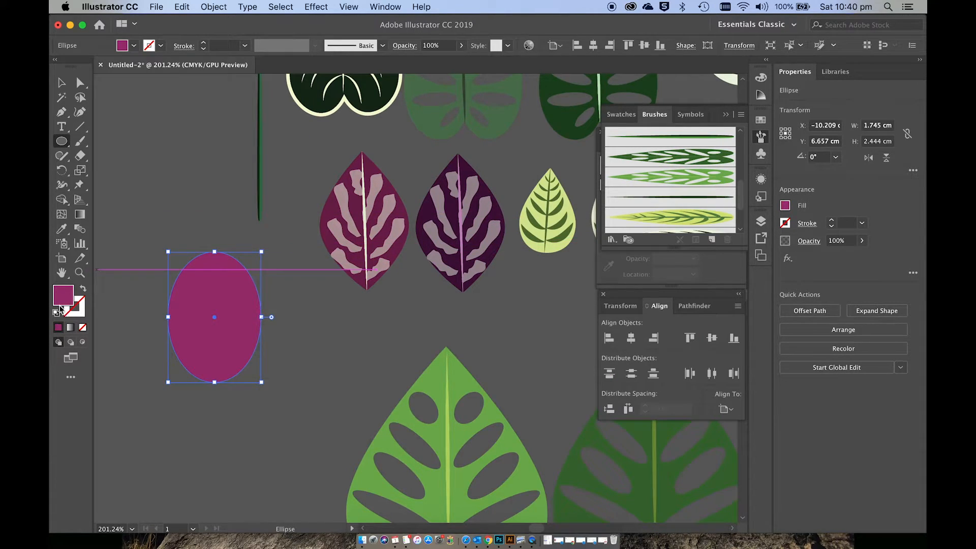
{"action": "double_click", "coordinate": [61, 300]}
{"action": "left_click_drag", "start_coordinate": [506, 299], "coordinate": [498, 303]}
{"action": "left_click", "coordinate": [690, 233]}
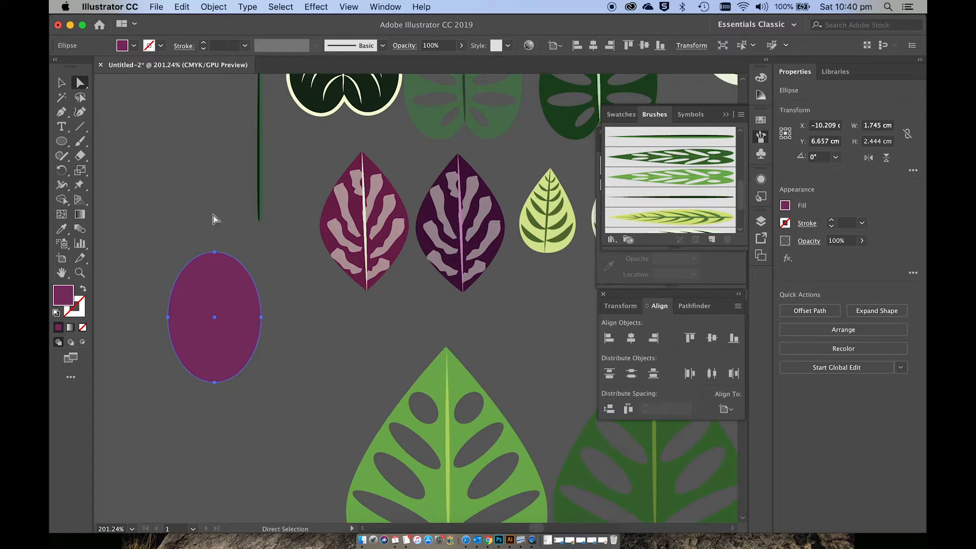
Step: Try stretching the ellipse's top anchor point far upward, and undo the change
{"action": "left_click_drag", "start_coordinate": [214, 251], "coordinate": [222, 56]}
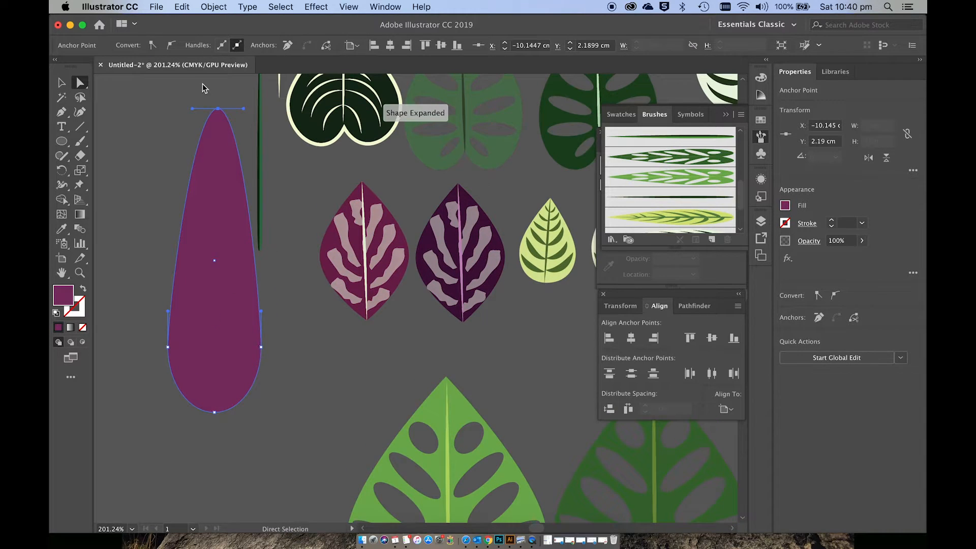
{"action": "key", "text": "super+z"}
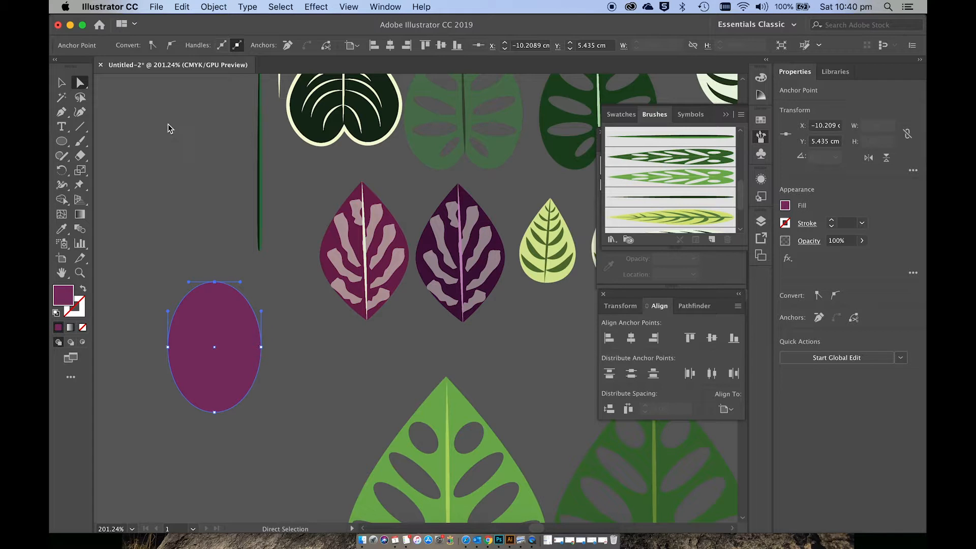
Step: Convert the ellipse's top and bottom anchor points to corners and pull both tips outward to form a leaf shape
{"action": "left_click", "coordinate": [153, 45]}
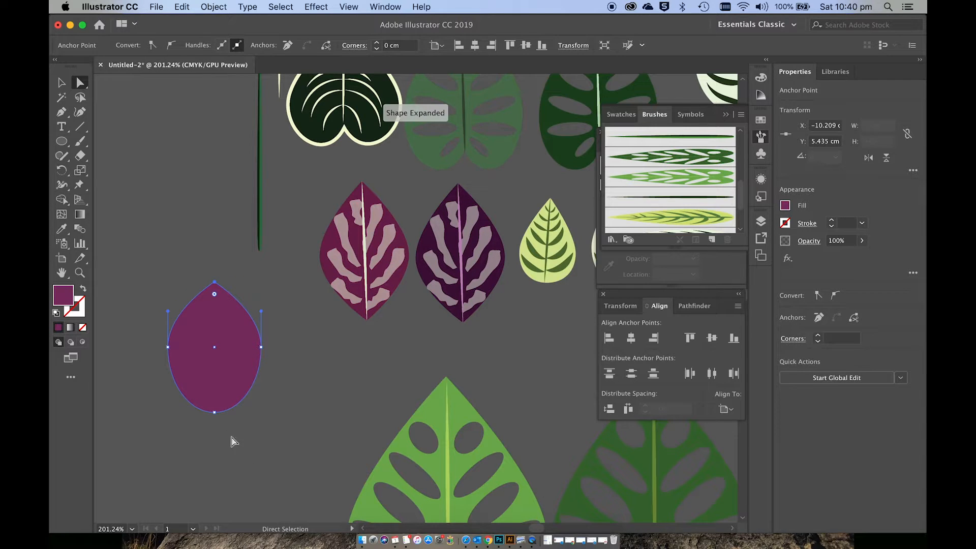
{"action": "left_click", "coordinate": [214, 412]}
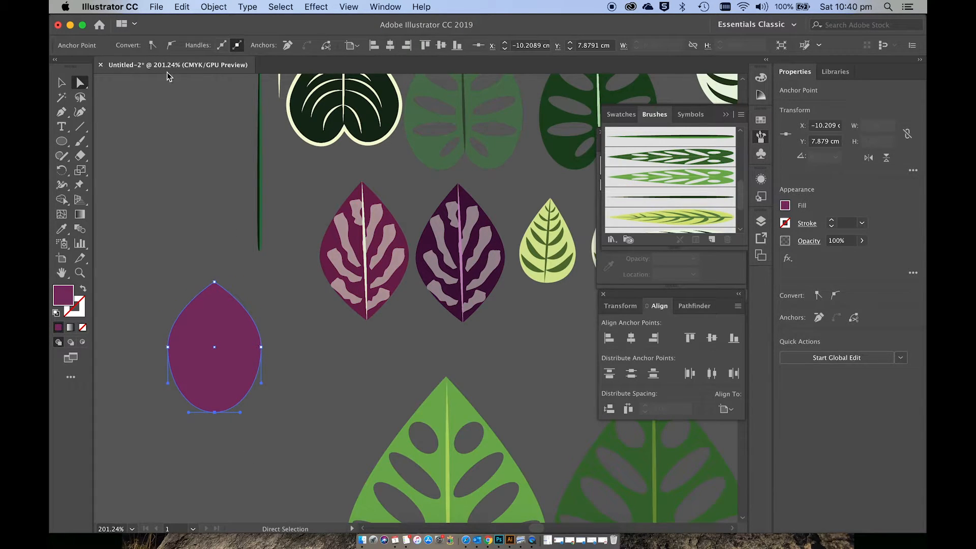
{"action": "left_click", "coordinate": [153, 44]}
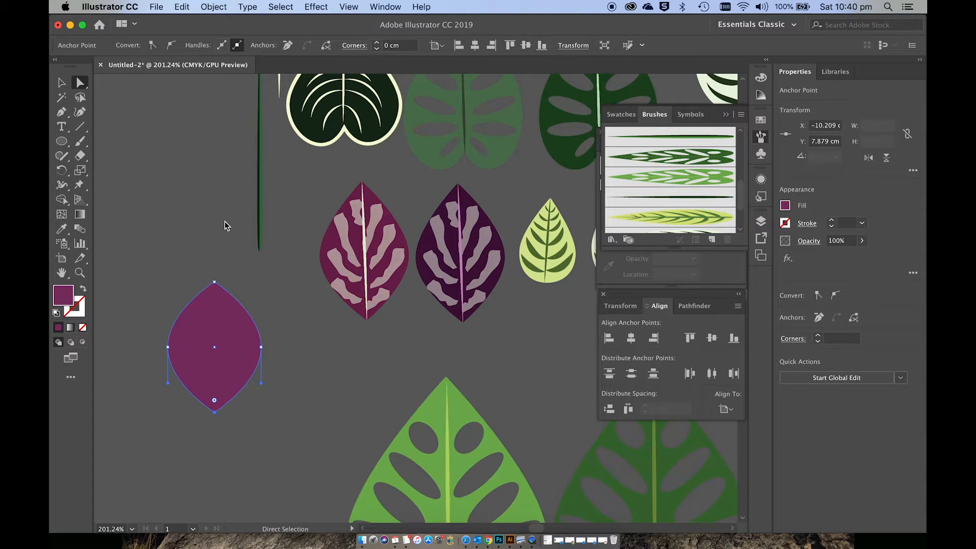
{"action": "left_click_drag", "start_coordinate": [215, 281], "coordinate": [215, 261]}
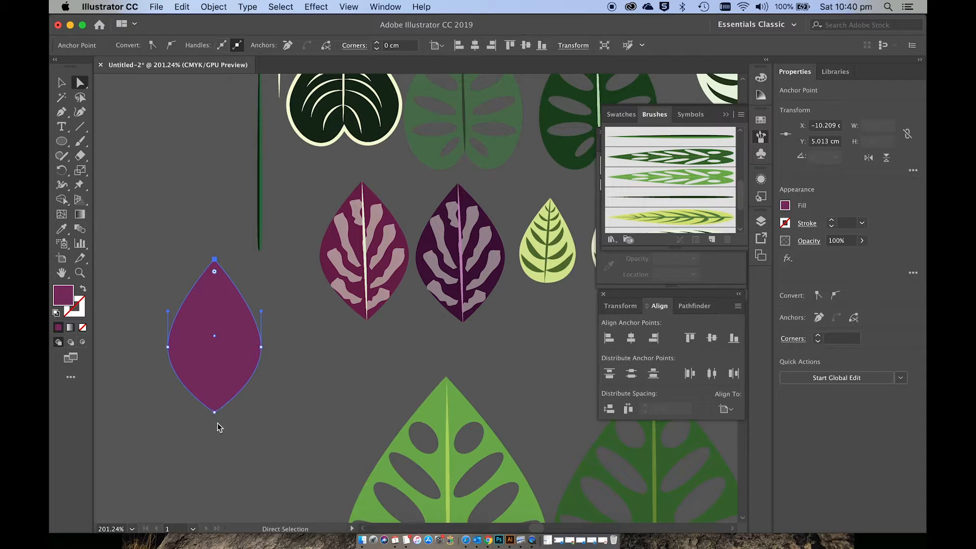
{"action": "left_click_drag", "start_coordinate": [214, 412], "coordinate": [216, 426]}
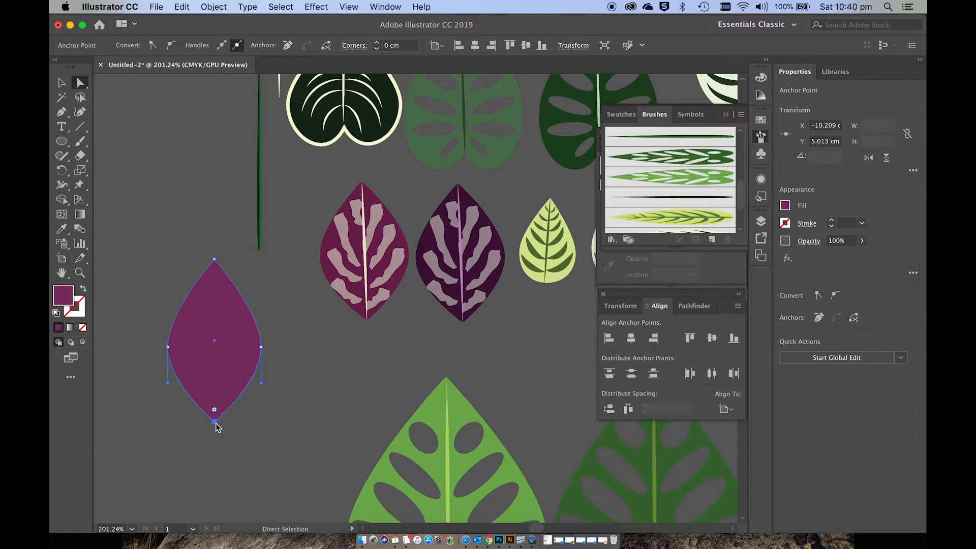
{"action": "left_click", "coordinate": [299, 413]}
Step: Draw a straight vertical midrib about 2.82 cm long from tip to tip of the purple leaf with the Pen tool
{"action": "scroll", "coordinate": [300, 416], "scroll_direction": "down", "scroll_amount": 2}
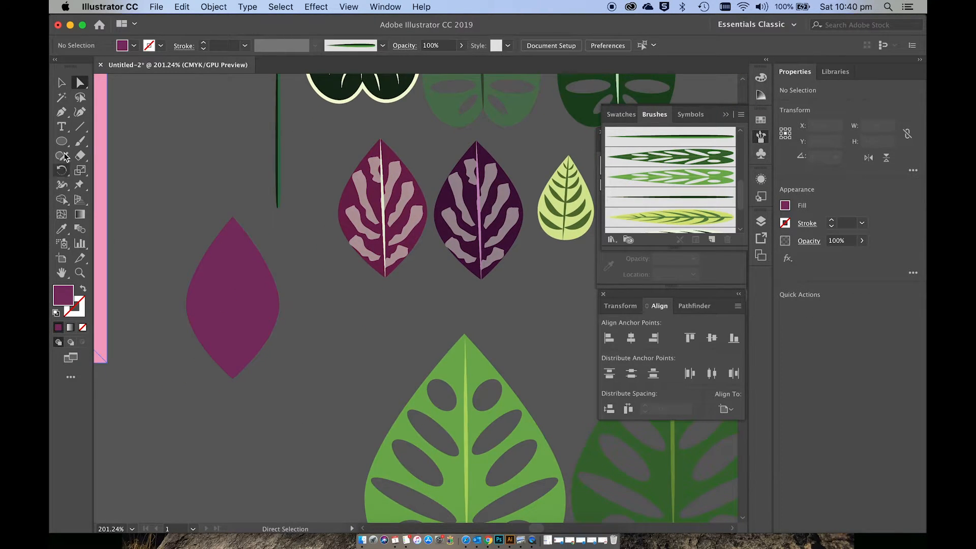
{"action": "left_click", "coordinate": [62, 114]}
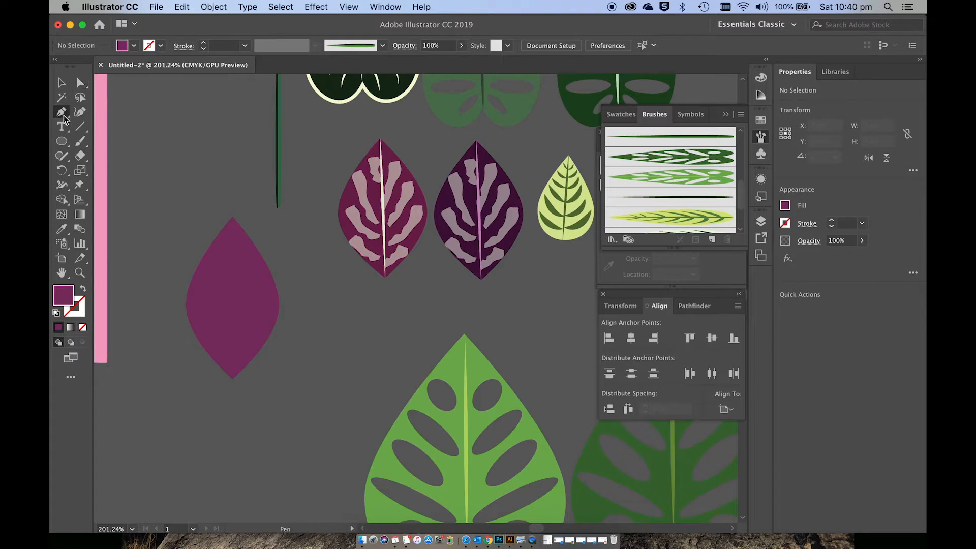
{"action": "left_click", "coordinate": [233, 222]}
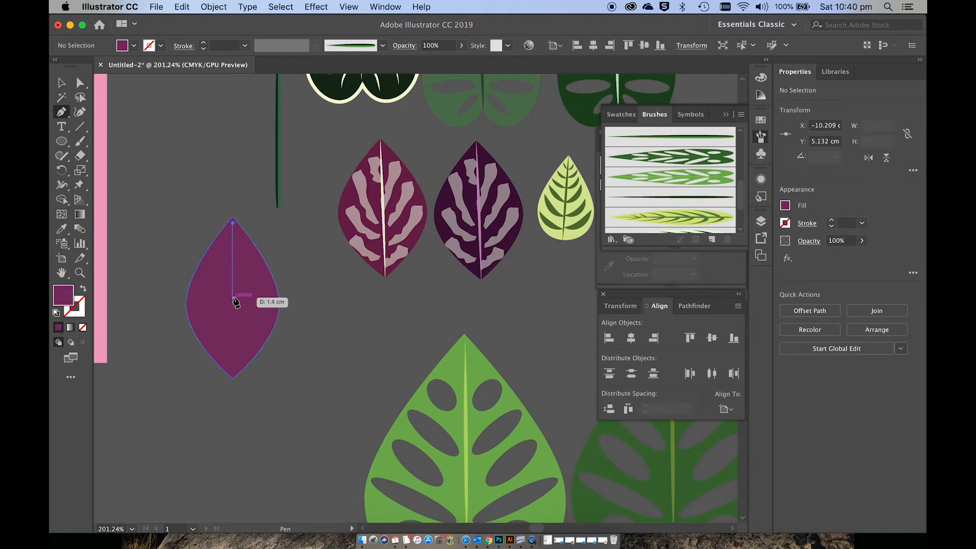
{"action": "left_click", "coordinate": [233, 374]}
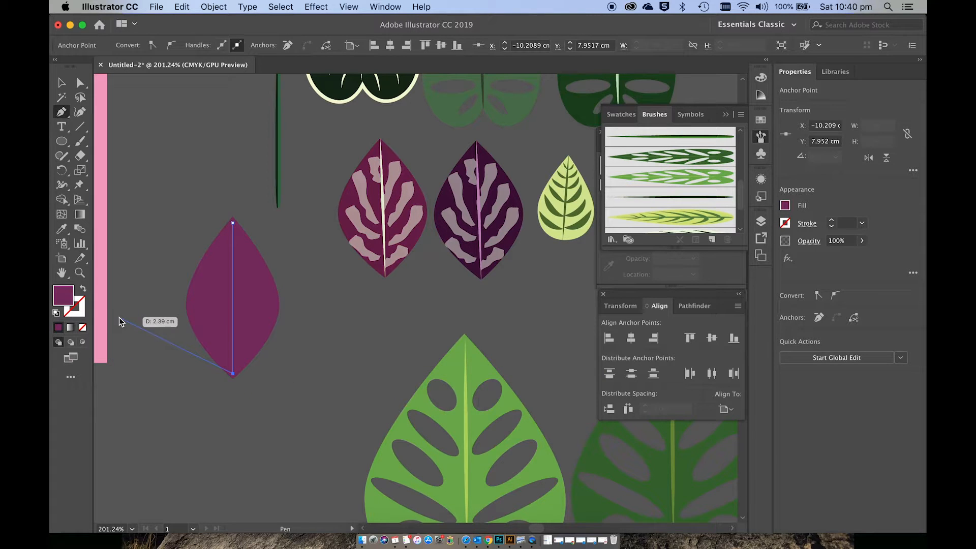
{"action": "key", "text": "v"}
Step: Swap the midrib line's fill and stroke, and set its stroke to pale yellow-green E4F9B9
{"action": "left_click", "coordinate": [83, 289]}
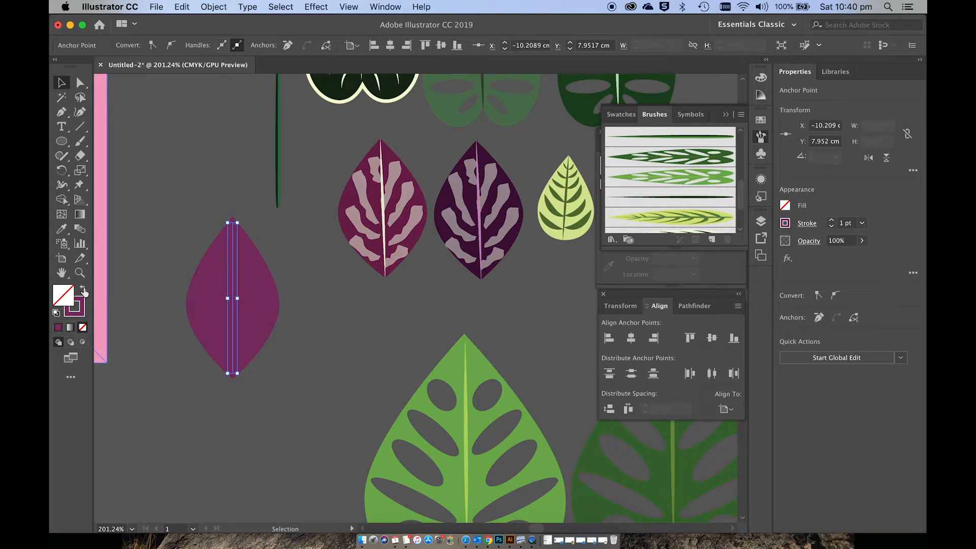
{"action": "double_click", "coordinate": [83, 316]}
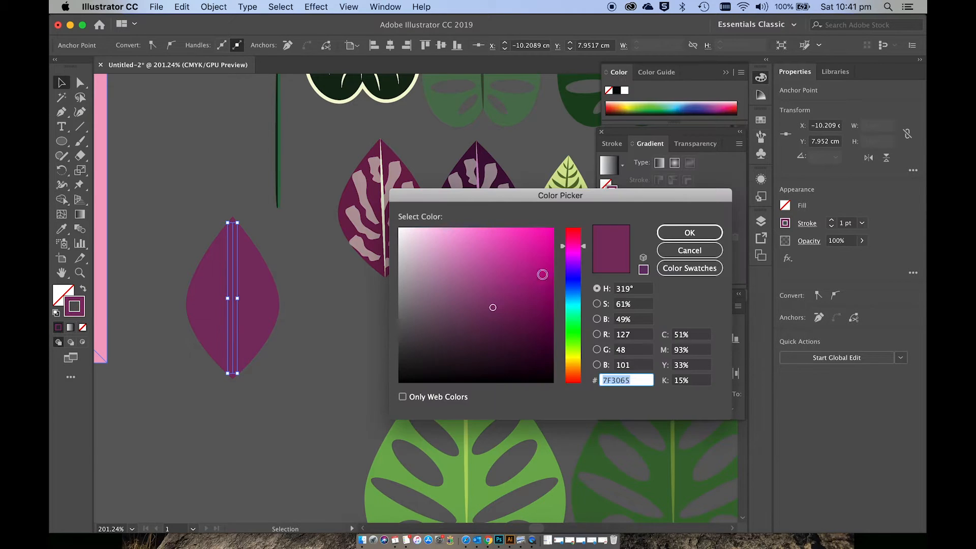
{"action": "left_click", "coordinate": [580, 354]}
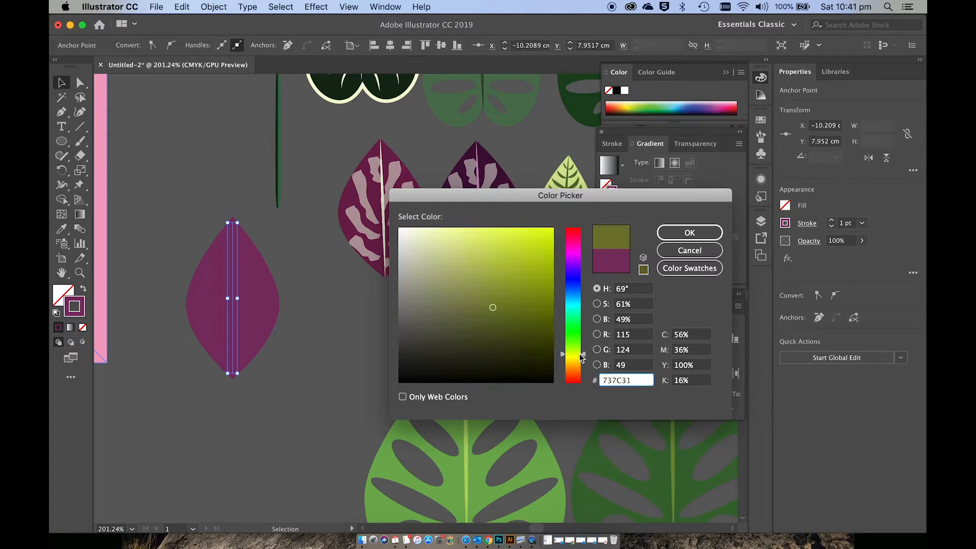
{"action": "left_click_drag", "start_coordinate": [576, 351], "coordinate": [577, 348]}
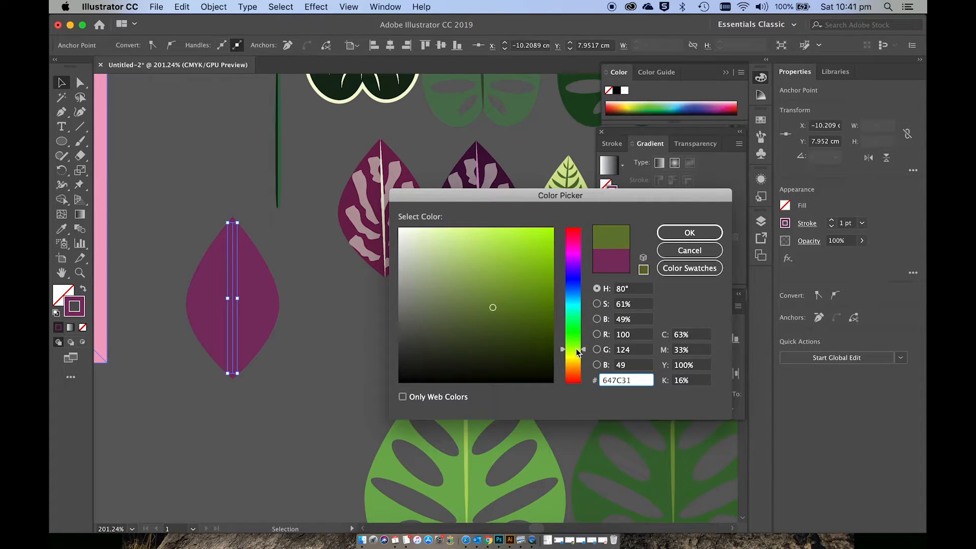
{"action": "left_click", "coordinate": [440, 230]}
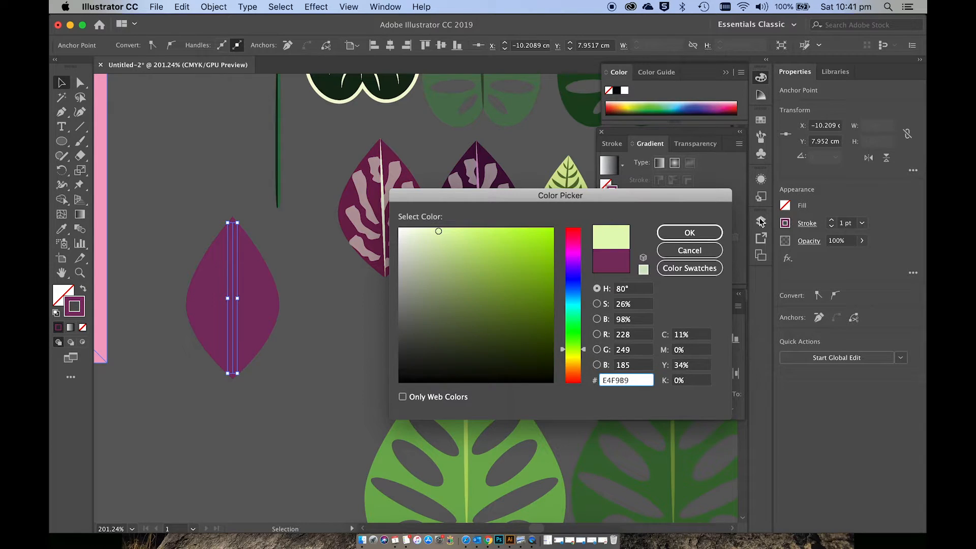
{"action": "left_click", "coordinate": [665, 234]}
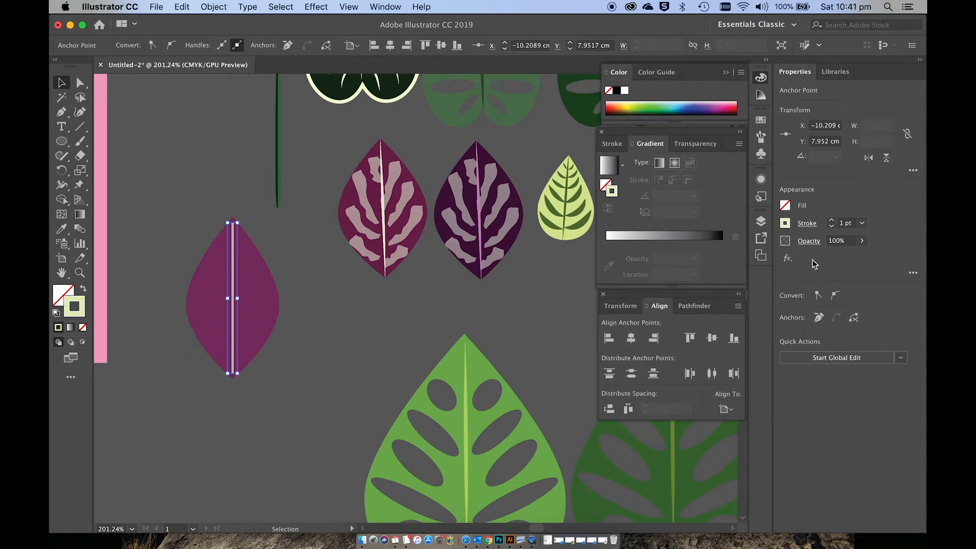
Step: Give the midrib stroke the lens-shaped width profile tapering at both ends and a 2 pt weight
{"action": "left_click", "coordinate": [809, 224]}
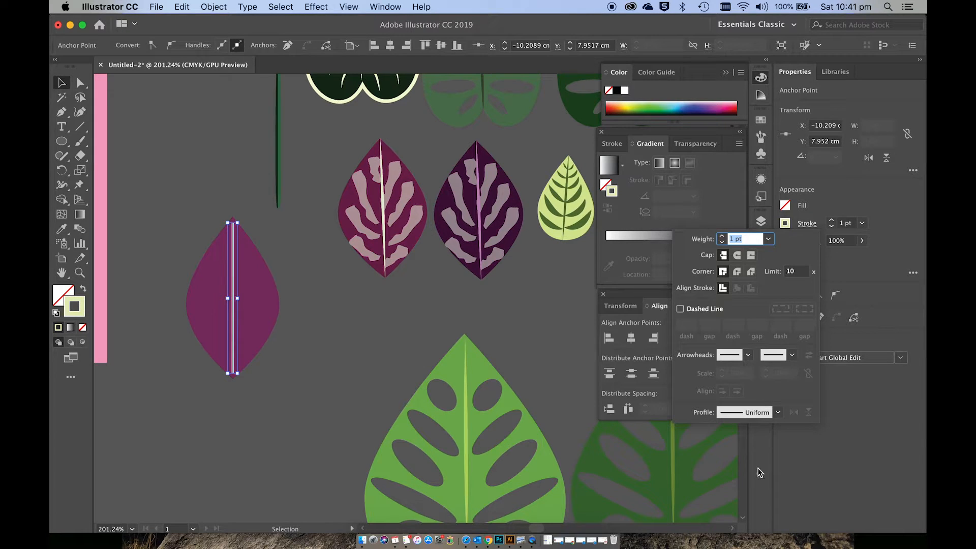
{"action": "left_click", "coordinate": [778, 413]}
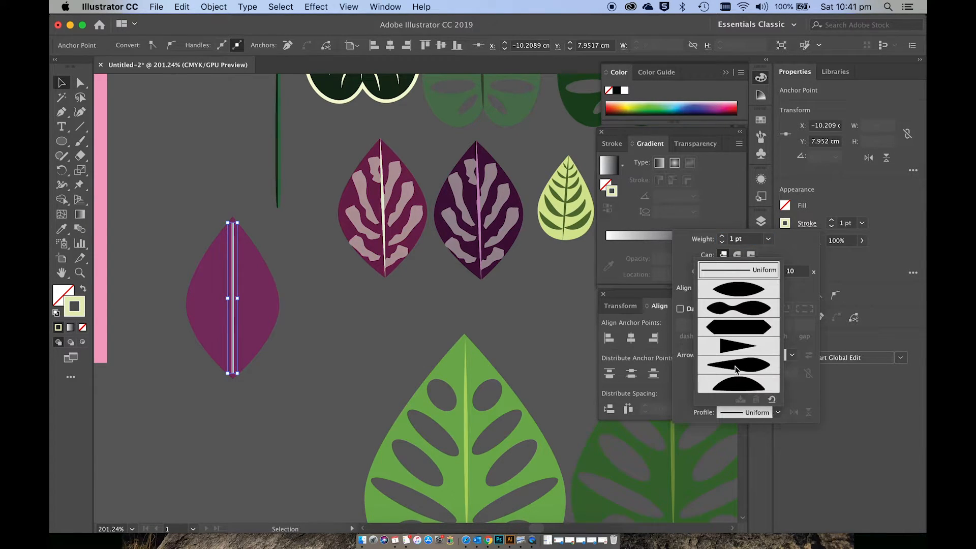
{"action": "left_click", "coordinate": [735, 289]}
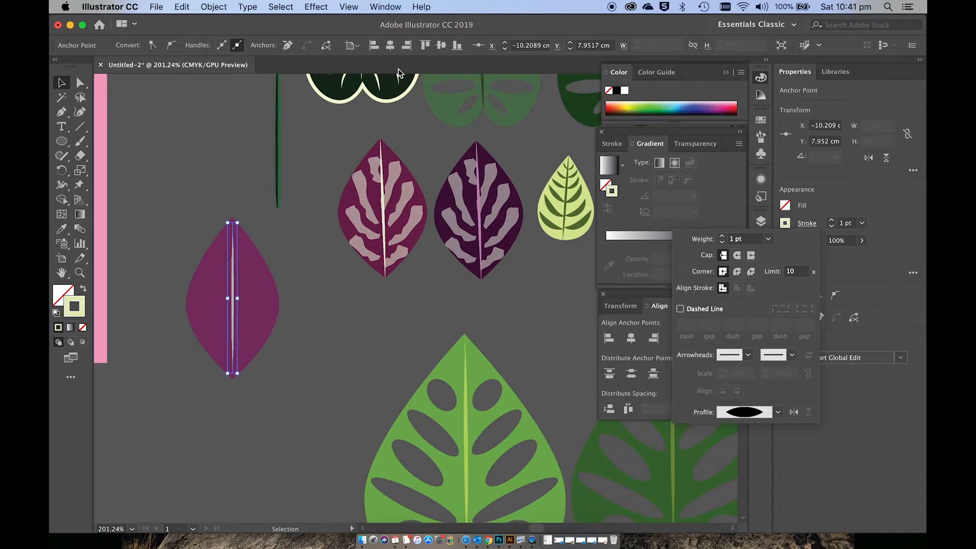
{"action": "left_click", "coordinate": [832, 221]}
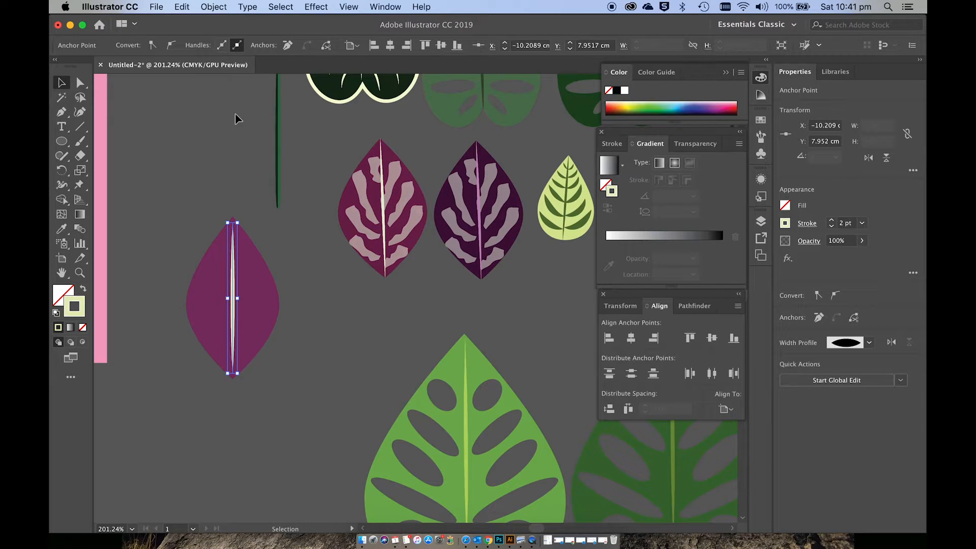
Step: Expand the appearance of the tapered midrib and deselect it
{"action": "left_click", "coordinate": [217, 6]}
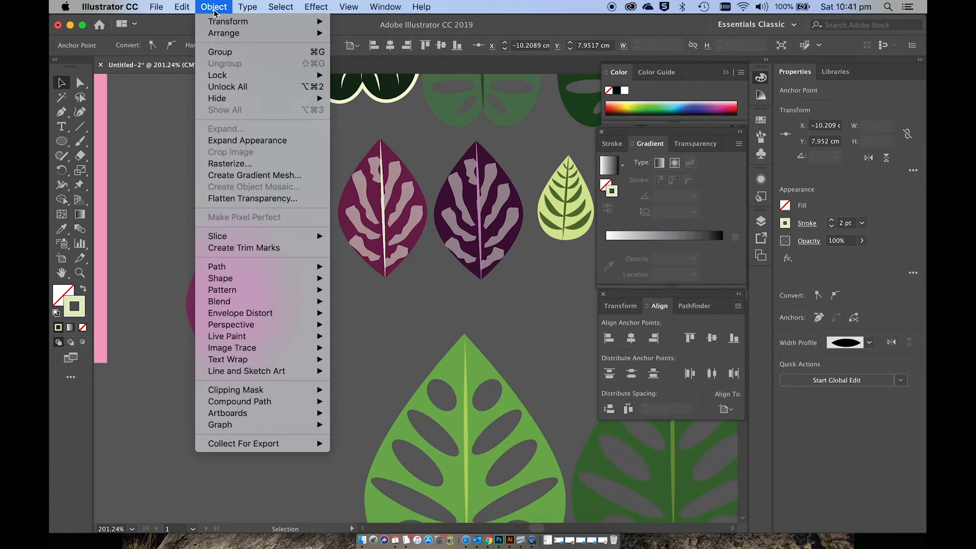
{"action": "left_click", "coordinate": [230, 143]}
{"action": "left_click", "coordinate": [333, 313]}
Step: Widen the purple leaf by moving its left and right side anchor points outward
{"action": "scroll", "coordinate": [333, 313], "scroll_direction": "up", "scroll_amount": 1}
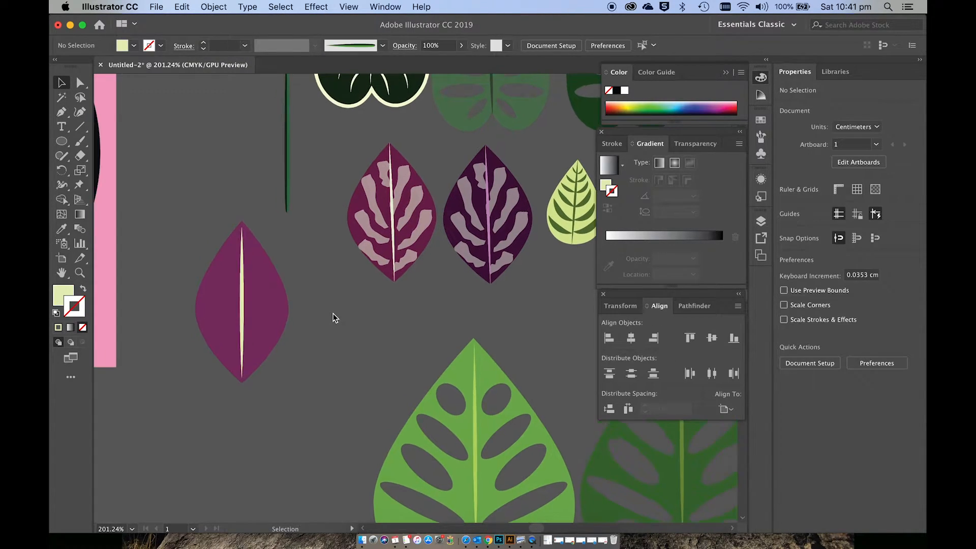
{"action": "scroll", "coordinate": [334, 308], "scroll_direction": "up", "scroll_amount": 2}
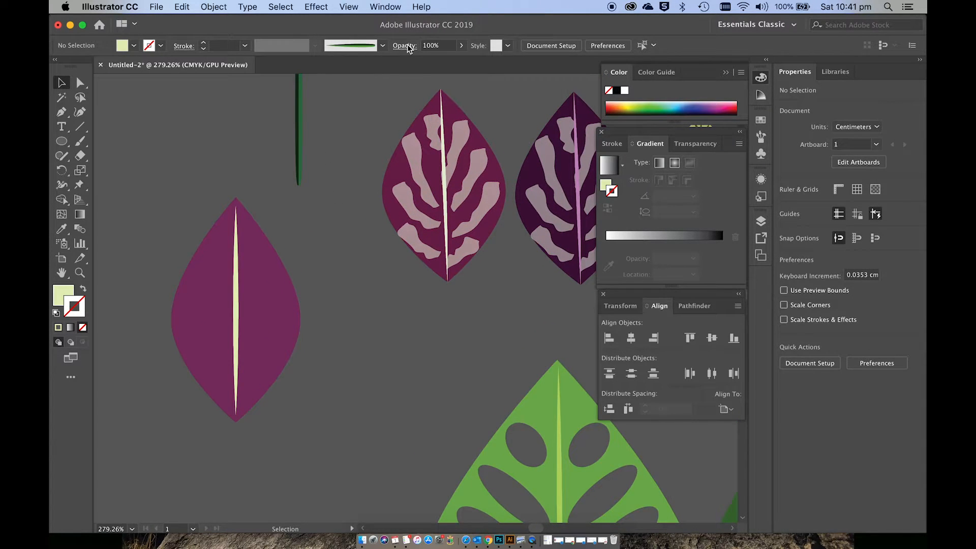
{"action": "left_click", "coordinate": [264, 327]}
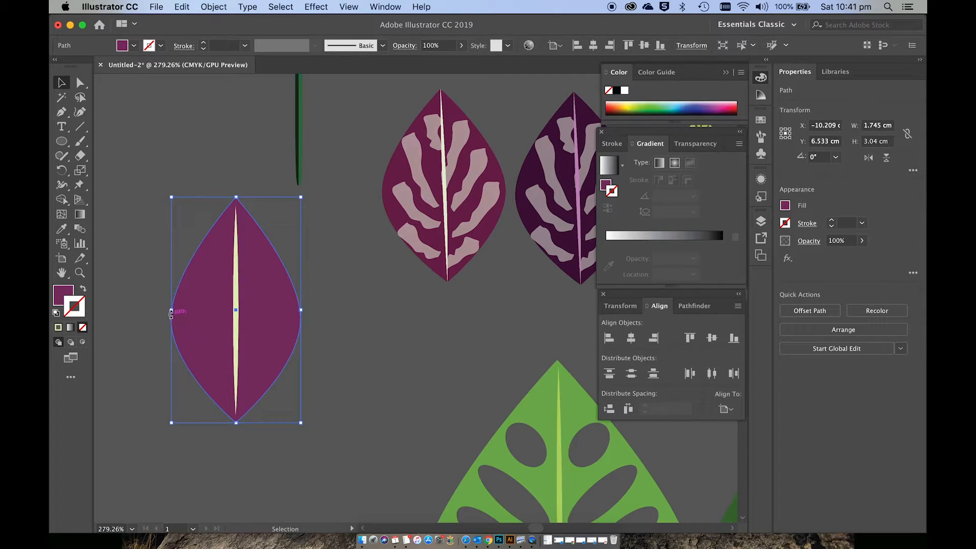
{"action": "key", "text": "a"}
{"action": "left_click", "coordinate": [172, 319]}
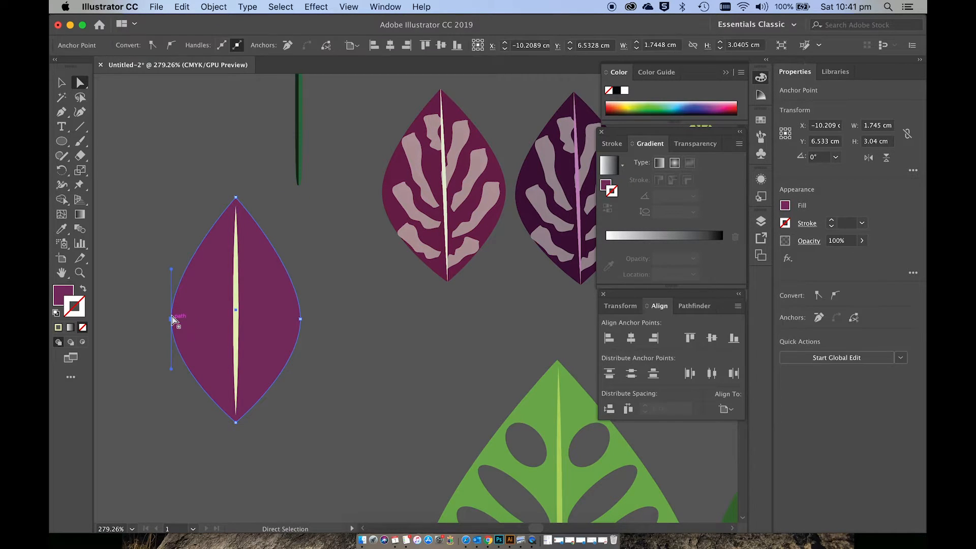
{"action": "left_click_drag", "start_coordinate": [172, 318], "coordinate": [313, 317]}
{"action": "left_click", "coordinate": [351, 336]}
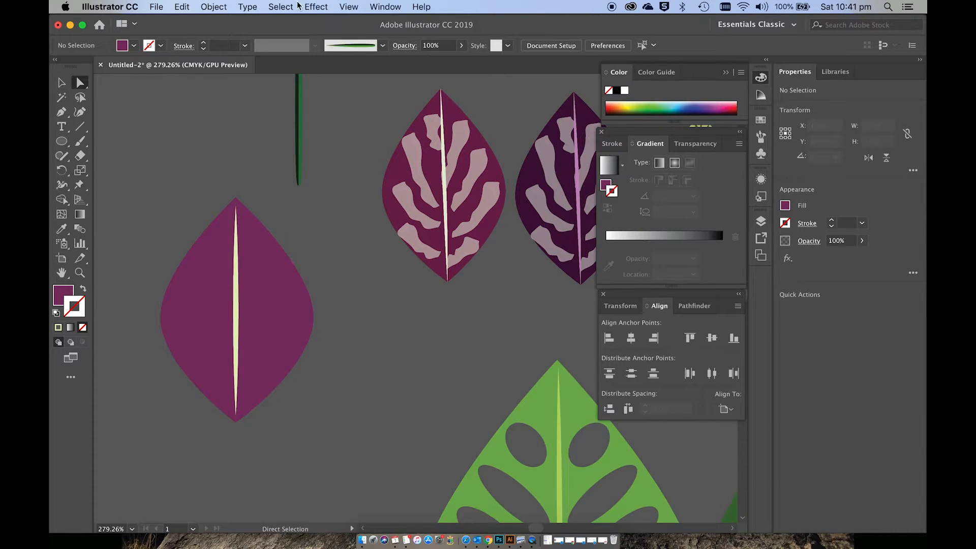
Step: Load the Artistic_Watercolor brush library and choose its first watercolor brush
{"action": "left_click", "coordinate": [382, 6]}
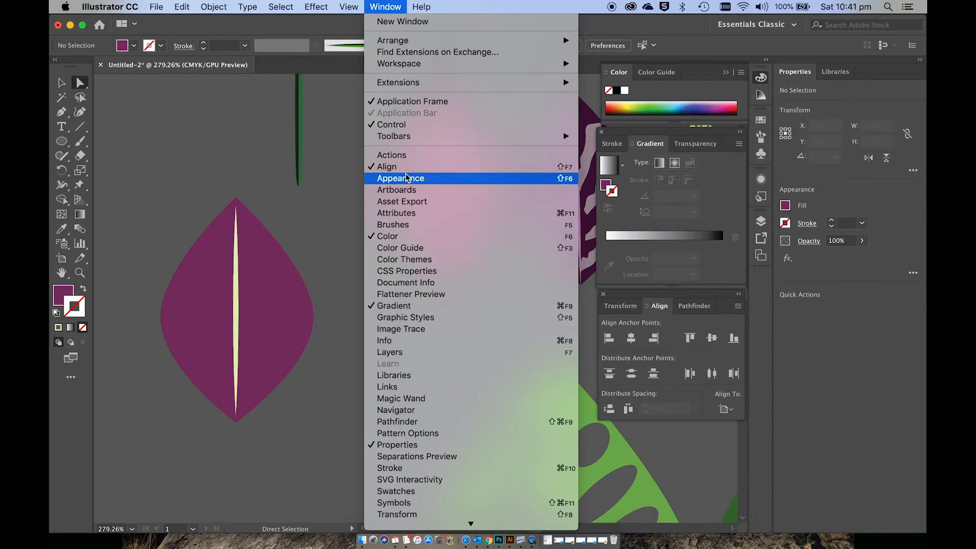
{"action": "left_click", "coordinate": [400, 226]}
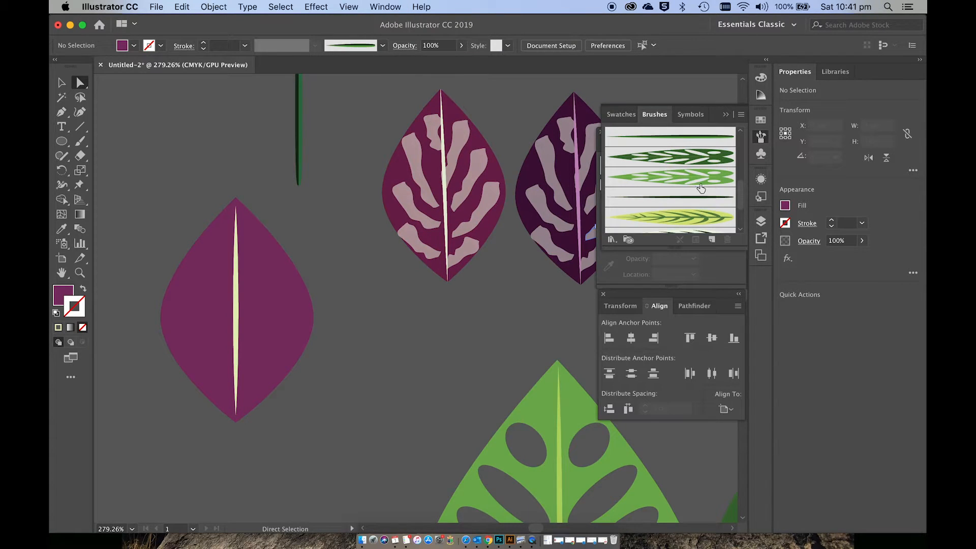
{"action": "left_click", "coordinate": [611, 240]}
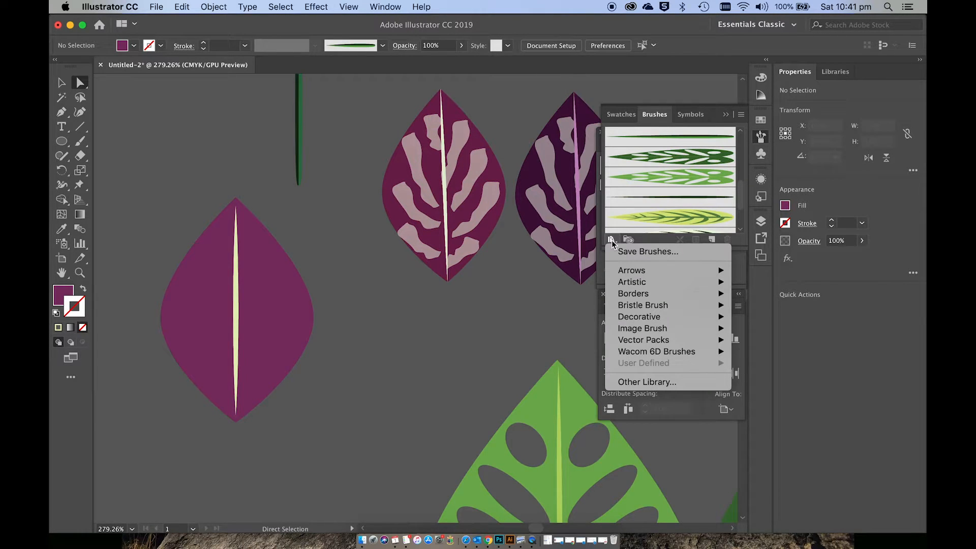
{"action": "mouse_move", "coordinate": [681, 283]}
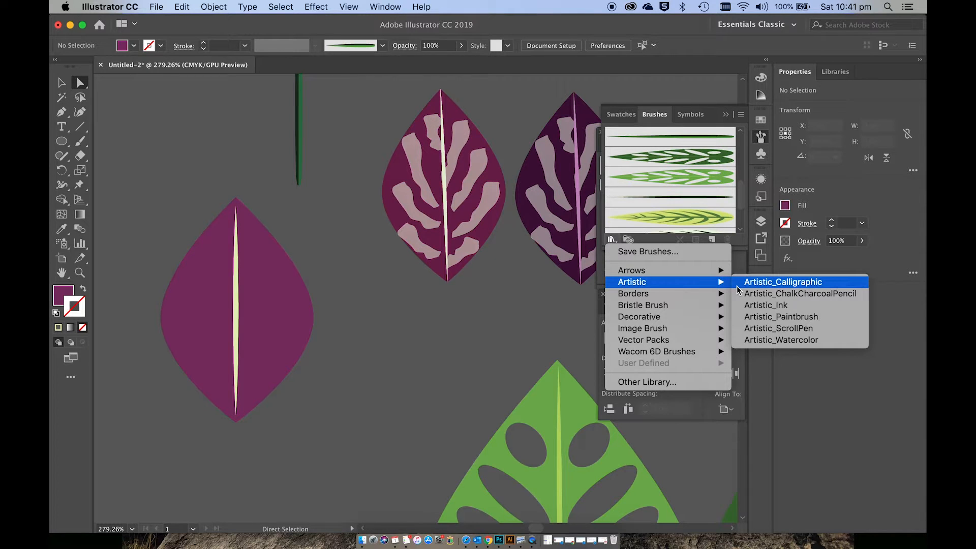
{"action": "left_click", "coordinate": [774, 342]}
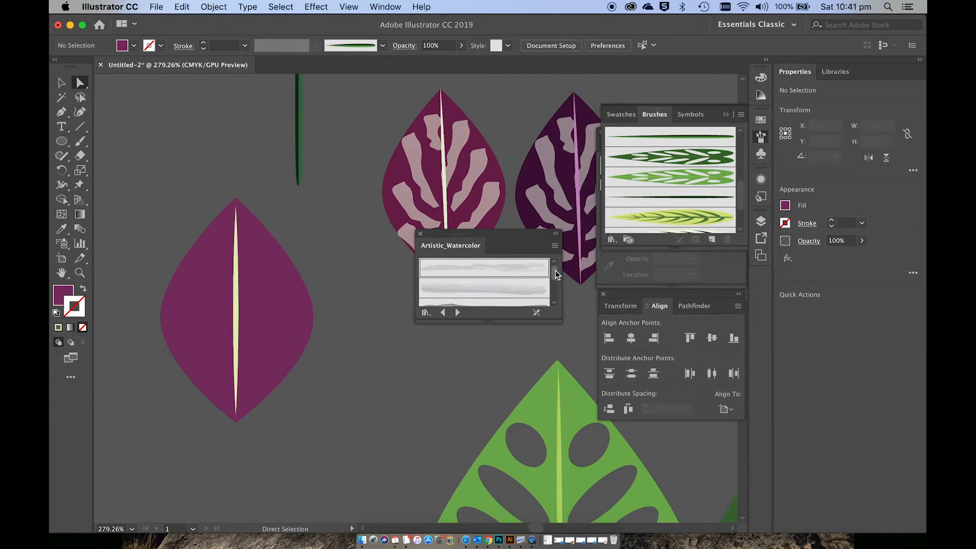
{"action": "mouse_move", "coordinate": [556, 273]}
{"action": "left_mouse_down"}
{"action": "mouse_move", "coordinate": [556, 282]}
{"action": "mouse_move", "coordinate": [556, 273]}
{"action": "left_mouse_up"}
{"action": "left_click", "coordinate": [453, 270]}
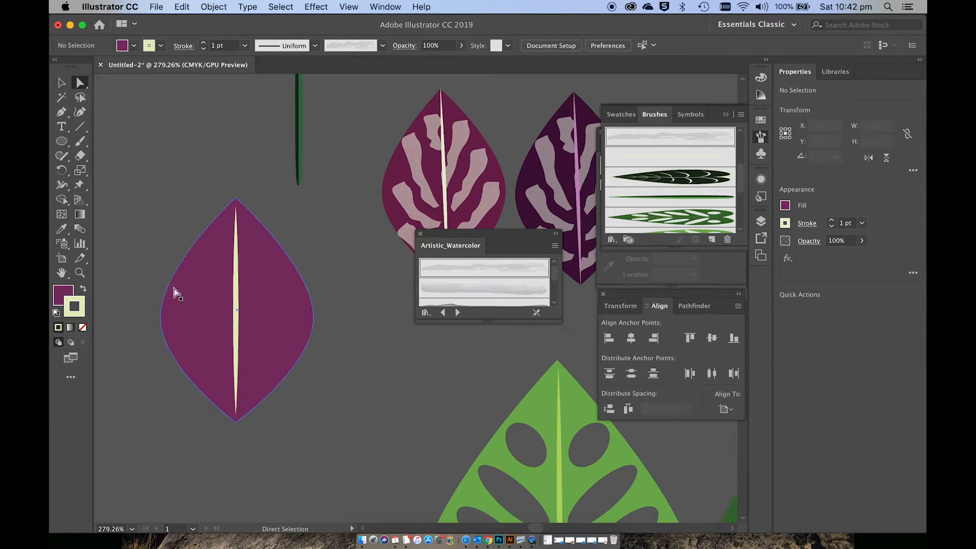
Step: Set the drawing colours to no fill and a pale green E5F2C7 stroke
{"action": "left_click", "coordinate": [64, 292]}
{"action": "left_click", "coordinate": [83, 328]}
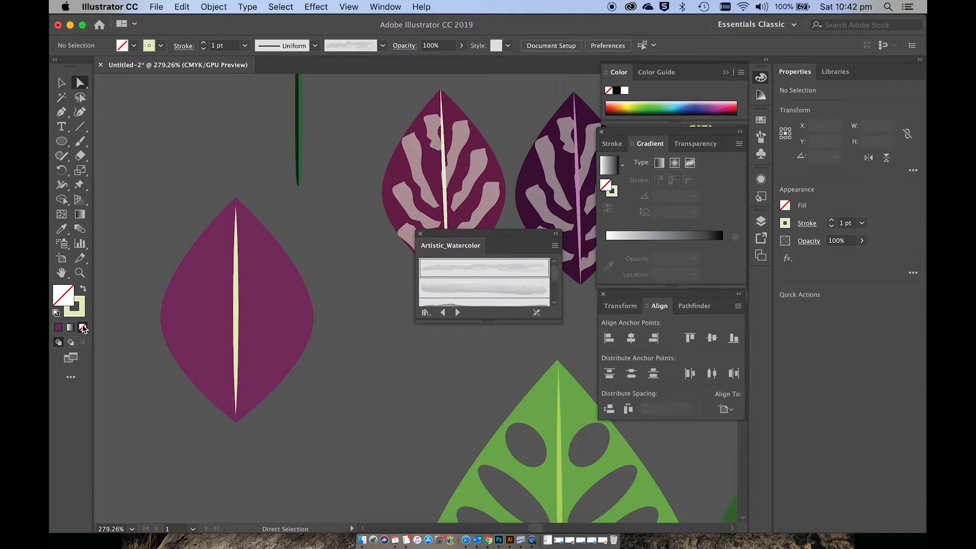
{"action": "left_click", "coordinate": [82, 304]}
{"action": "double_click", "coordinate": [83, 304]}
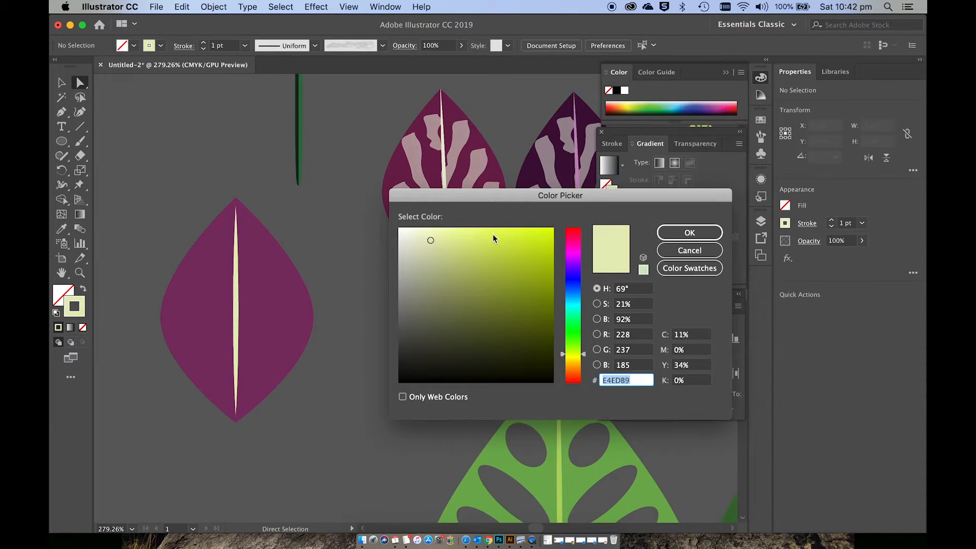
{"action": "left_click", "coordinate": [575, 247]}
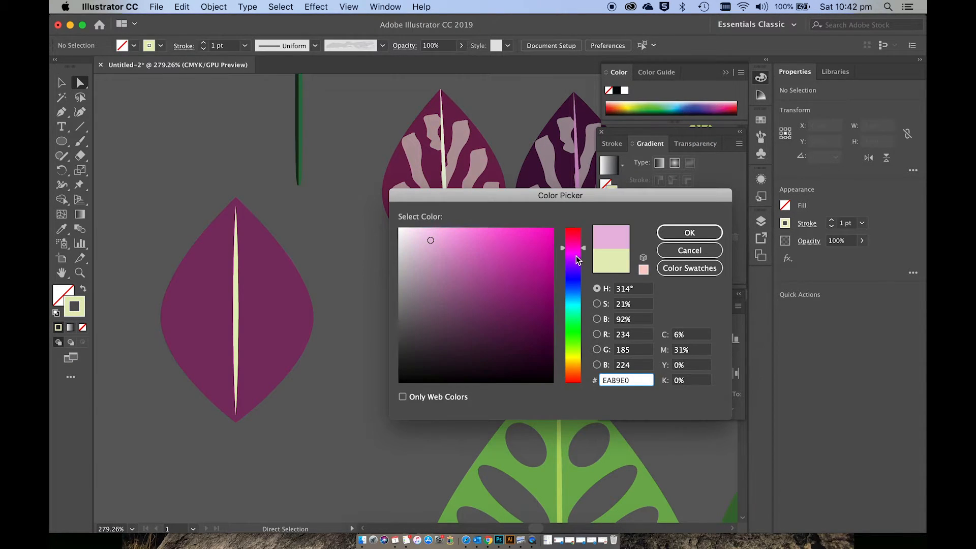
{"action": "left_click", "coordinate": [425, 235]}
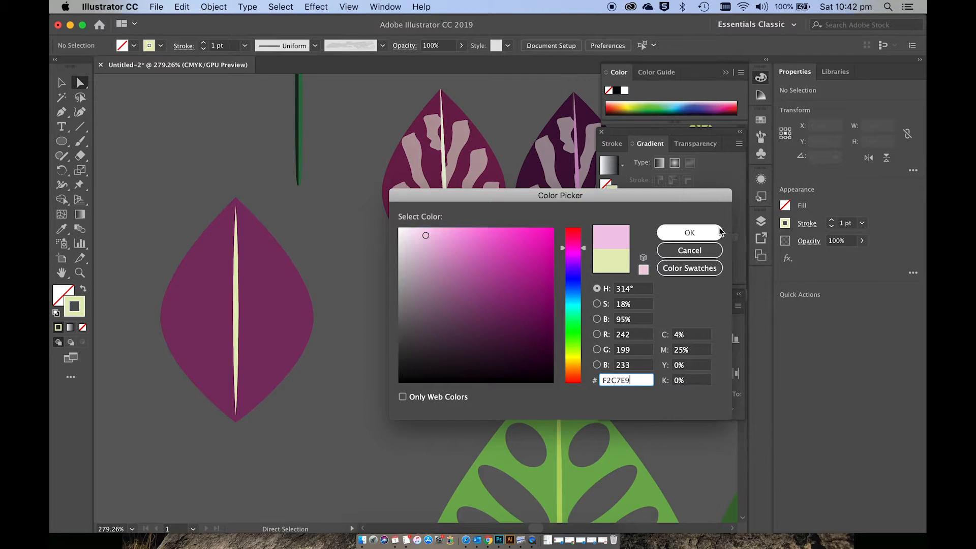
{"action": "left_click", "coordinate": [583, 351]}
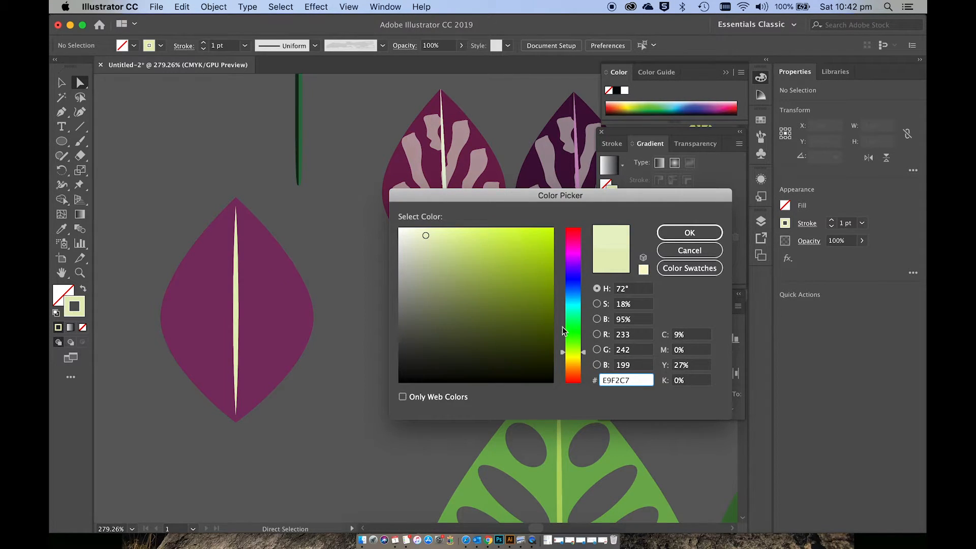
{"action": "left_click_drag", "start_coordinate": [576, 346], "coordinate": [575, 348]}
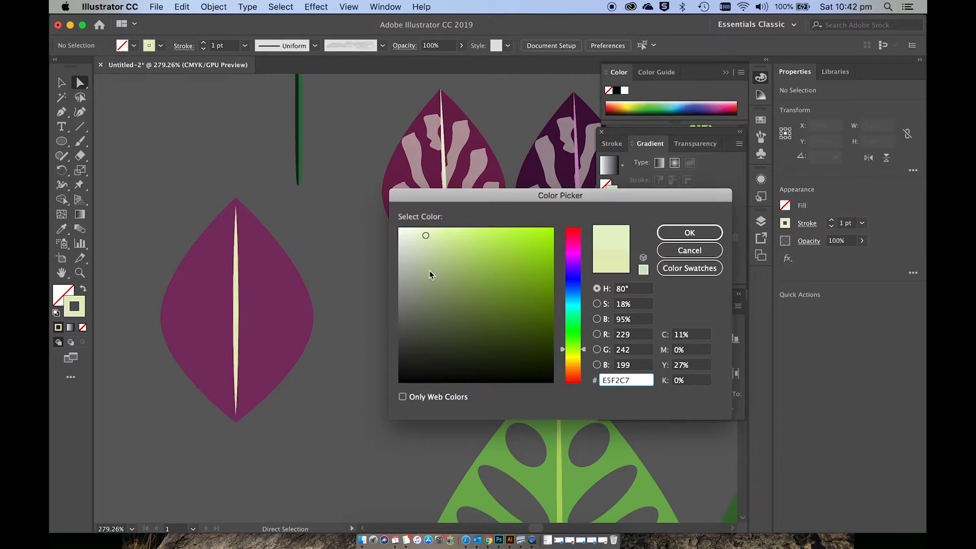
{"action": "left_click", "coordinate": [682, 232]}
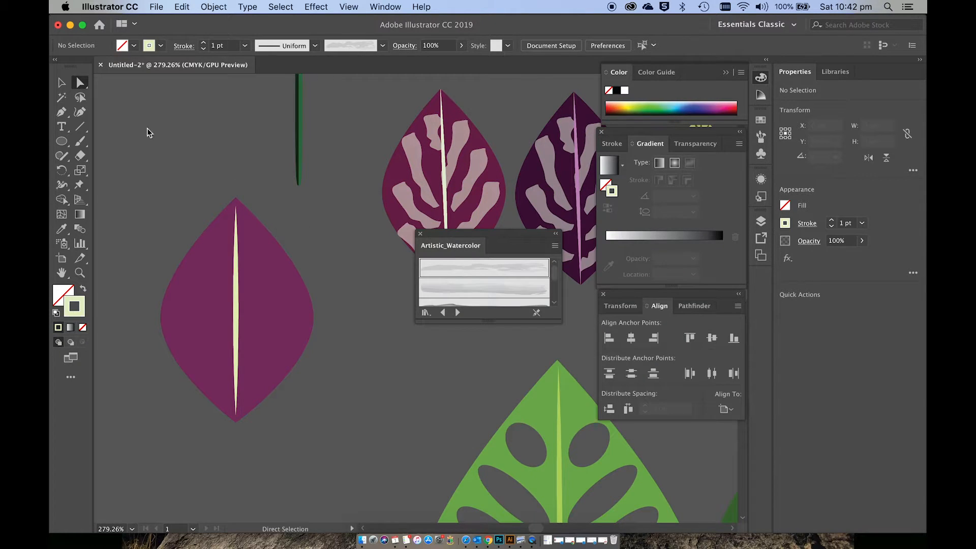
Step: Paint two thin 0.25 pt watercolor markings with the Paintbrush near the purple leaf's tip, one on each side of the midrib
{"action": "left_click", "coordinate": [80, 142]}
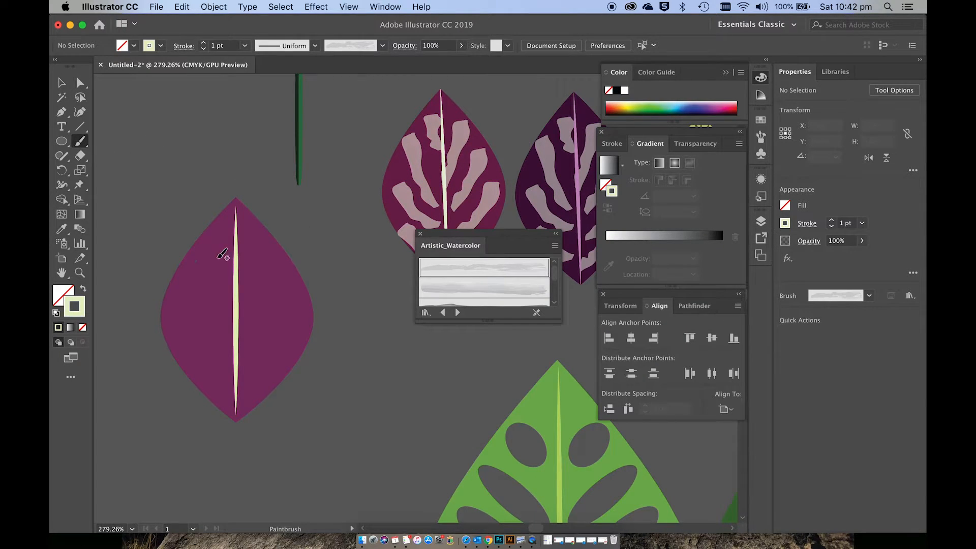
{"action": "left_click_drag", "start_coordinate": [235, 273], "coordinate": [231, 277]}
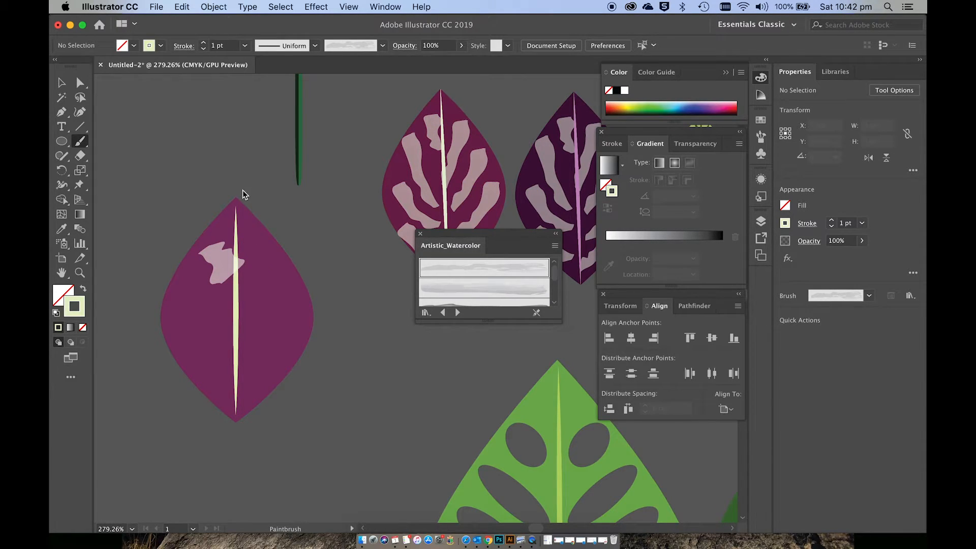
{"action": "key", "text": "super+z"}
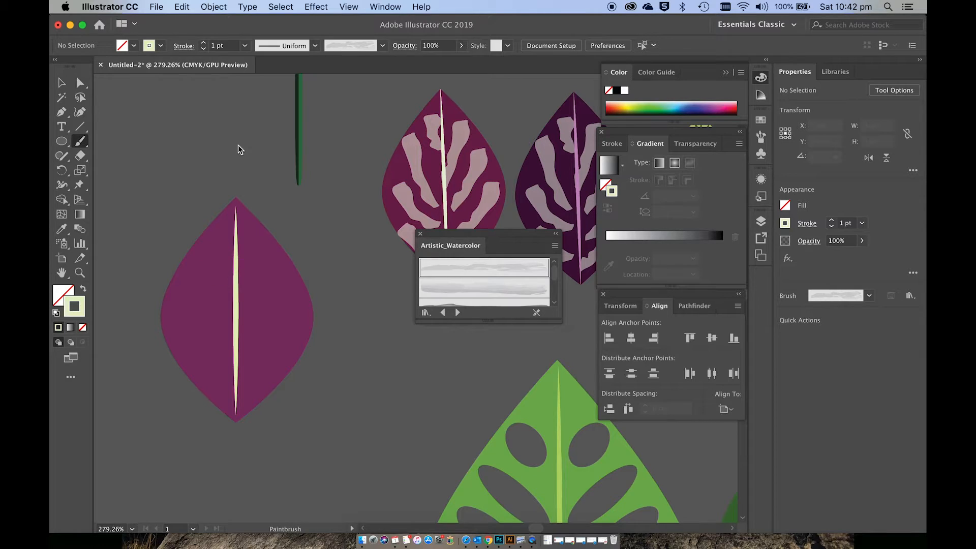
{"action": "left_click", "coordinate": [203, 49]}
{"action": "left_click", "coordinate": [204, 49]}
{"action": "left_click", "coordinate": [203, 49]}
{"action": "left_click_drag", "start_coordinate": [212, 237], "coordinate": [236, 279]}
{"action": "left_click_drag", "start_coordinate": [257, 227], "coordinate": [237, 262]}
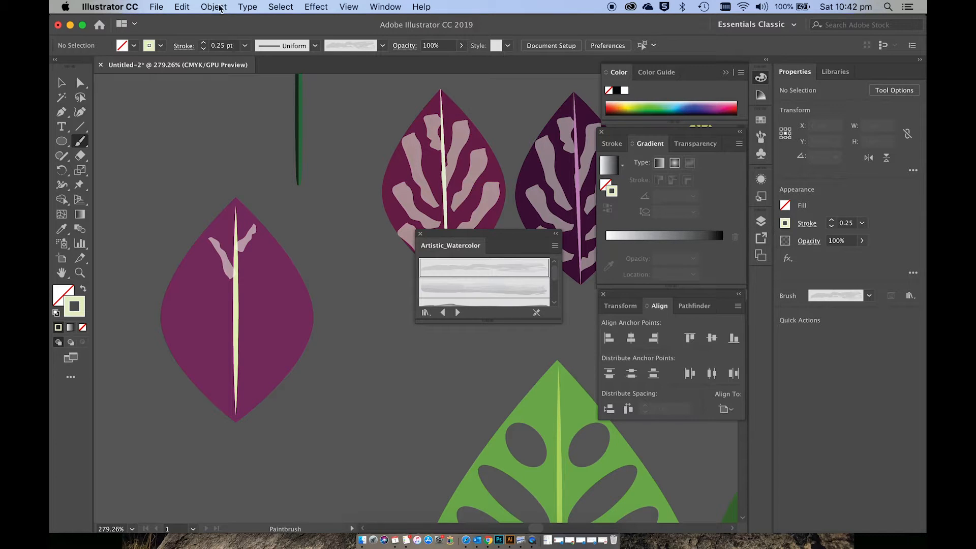
Step: Paint 0.5 pt watercolor markings slanting down to the midrib, two on the leaf's left half and one on its right half
{"action": "left_click", "coordinate": [204, 43]}
{"action": "left_click_drag", "start_coordinate": [196, 263], "coordinate": [233, 304]}
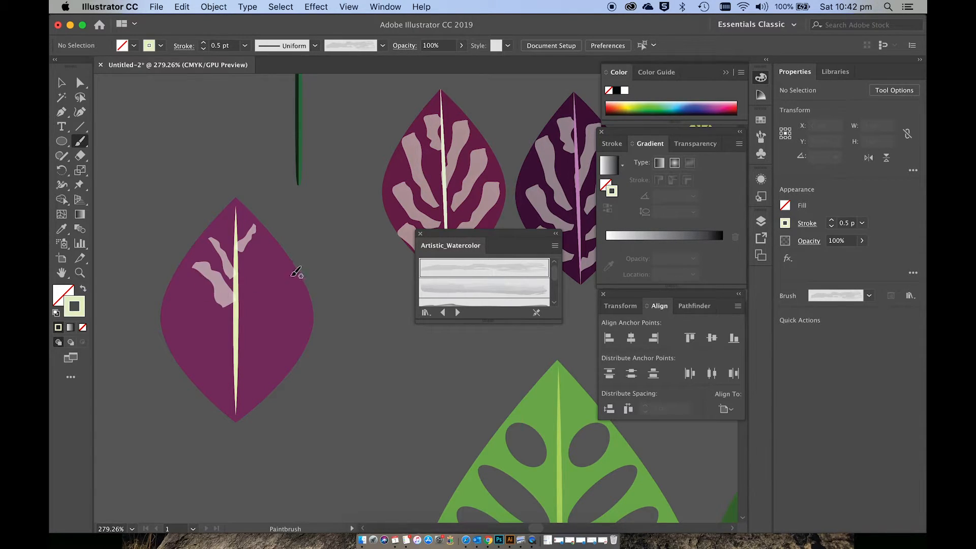
{"action": "left_click_drag", "start_coordinate": [280, 266], "coordinate": [239, 326]}
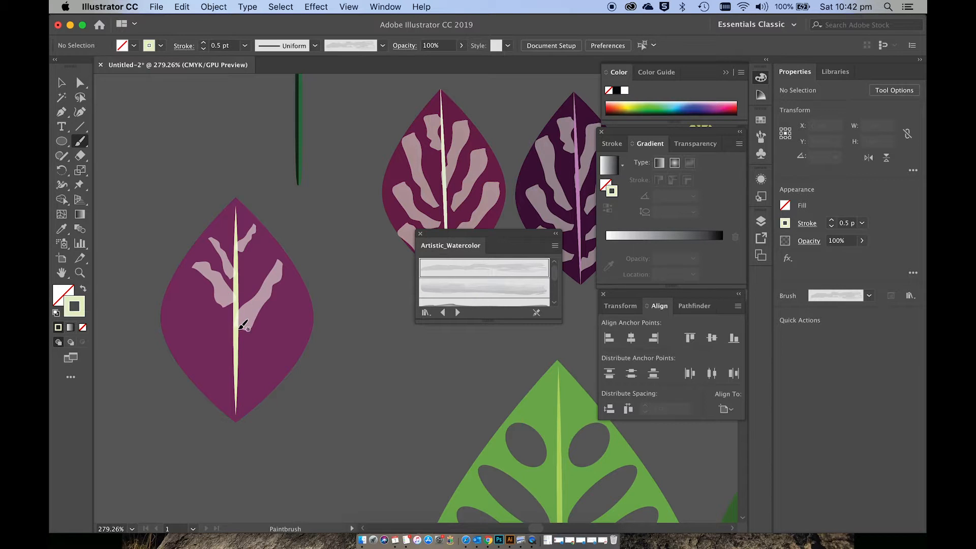
{"action": "left_click_drag", "start_coordinate": [174, 293], "coordinate": [236, 357]}
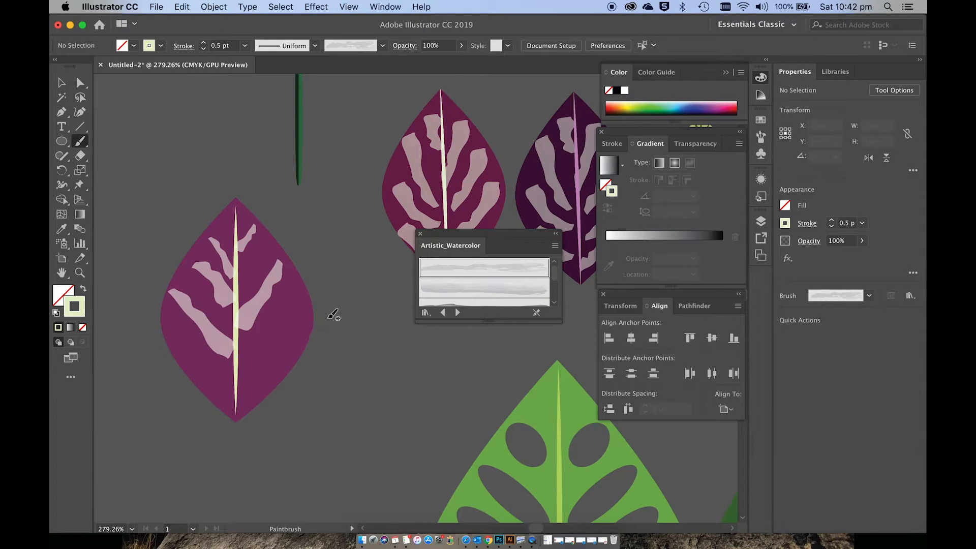
{"action": "left_click", "coordinate": [202, 42]}
{"action": "left_click_drag", "start_coordinate": [175, 337], "coordinate": [235, 400]}
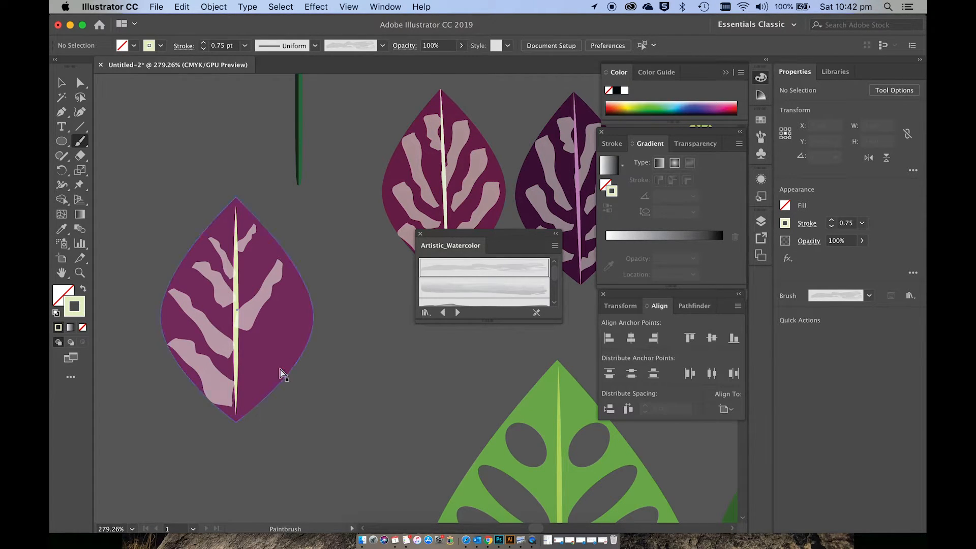
{"action": "key", "text": "super+z"}
{"action": "left_click", "coordinate": [203, 49]}
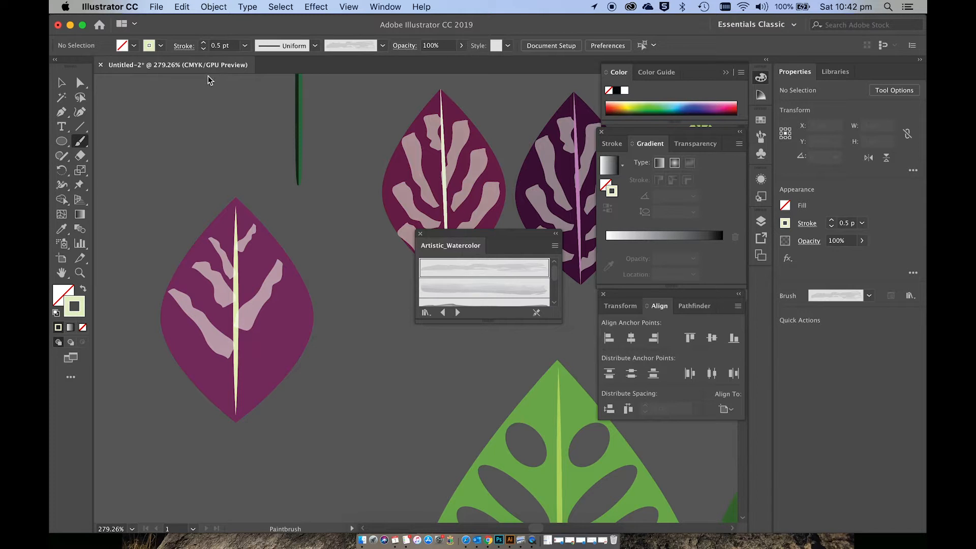
Step: Paint 0.5 pt markings on both halves of the lower leaf and a short 0.25 pt one on the upper right half
{"action": "left_click_drag", "start_coordinate": [209, 375], "coordinate": [236, 389]}
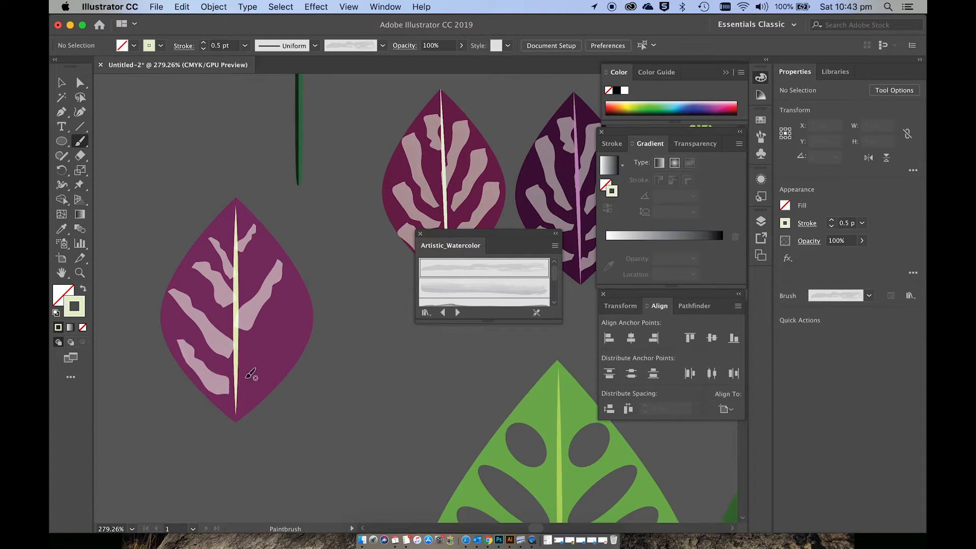
{"action": "mouse_move", "coordinate": [299, 295]}
{"action": "left_mouse_down"}
{"action": "mouse_move", "coordinate": [243, 366]}
{"action": "mouse_move", "coordinate": [265, 382]}
{"action": "mouse_move", "coordinate": [239, 401]}
{"action": "left_mouse_up"}
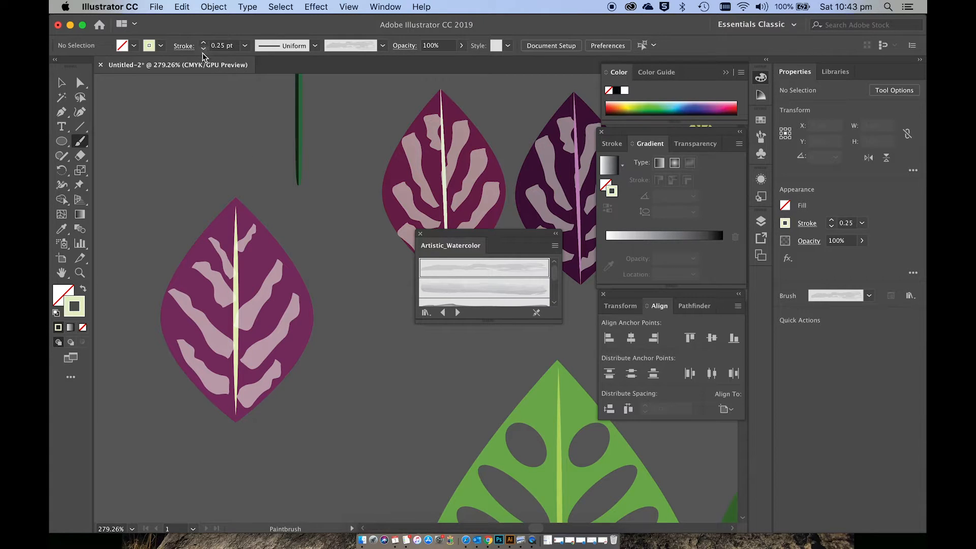
{"action": "left_click_drag", "start_coordinate": [264, 249], "coordinate": [243, 279]}
Step: Select the whole purple leaf with its markings and place a duplicate below and to the right of it
{"action": "scroll", "coordinate": [264, 296], "scroll_direction": "right", "scroll_amount": 3}
{"action": "scroll", "coordinate": [264, 296], "scroll_direction": "down", "scroll_amount": 2}
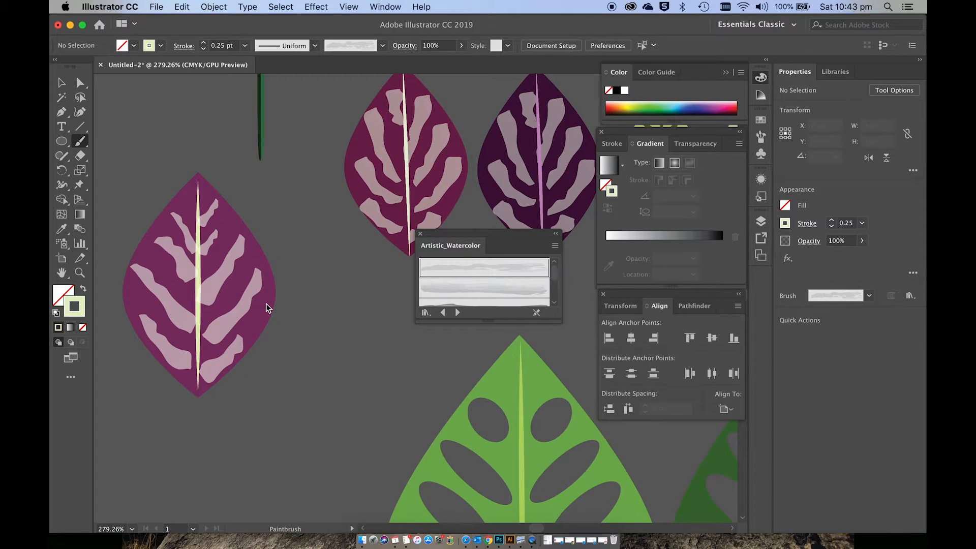
{"action": "key", "text": "v"}
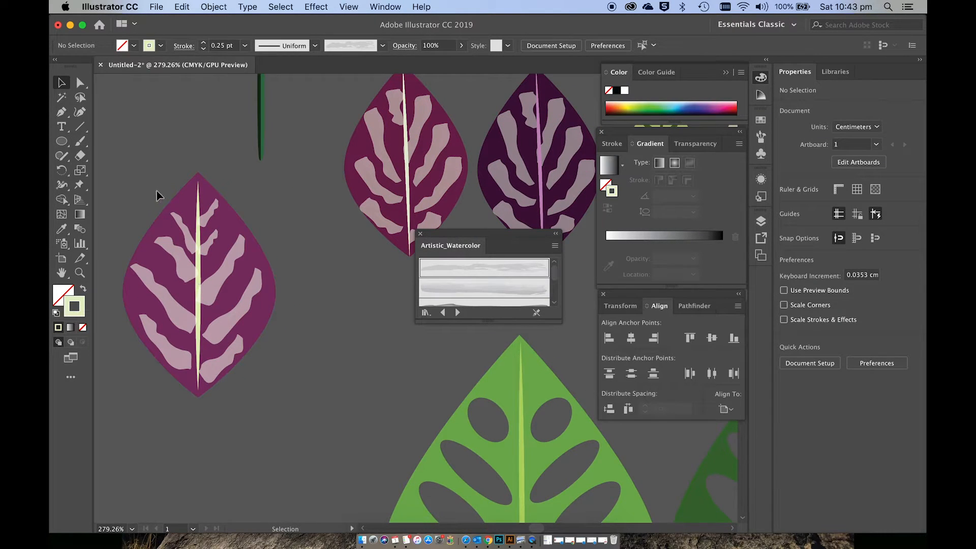
{"action": "left_click_drag", "start_coordinate": [202, 353], "coordinate": [249, 398]}
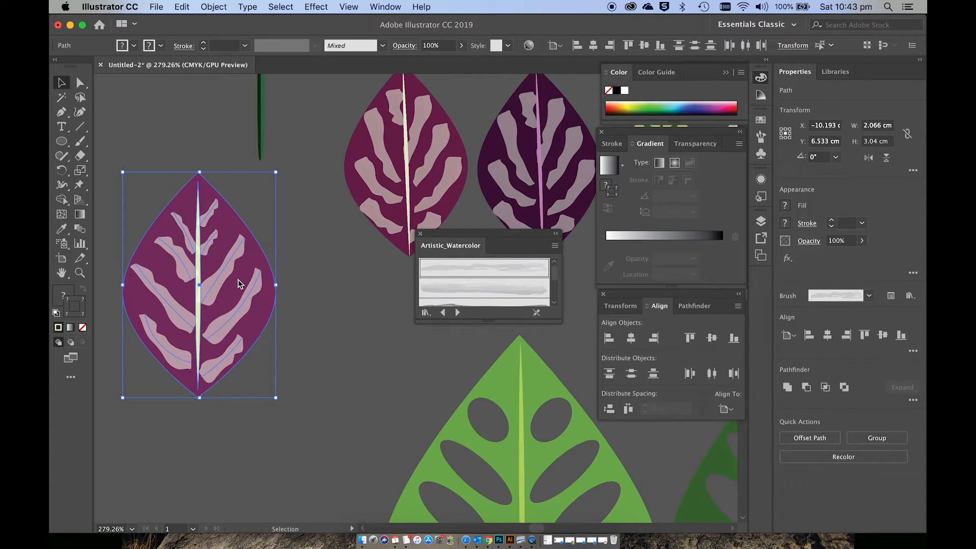
{"action": "left_click_drag", "start_coordinate": [239, 285], "coordinate": [370, 397]}
{"action": "left_click", "coordinate": [307, 232]}
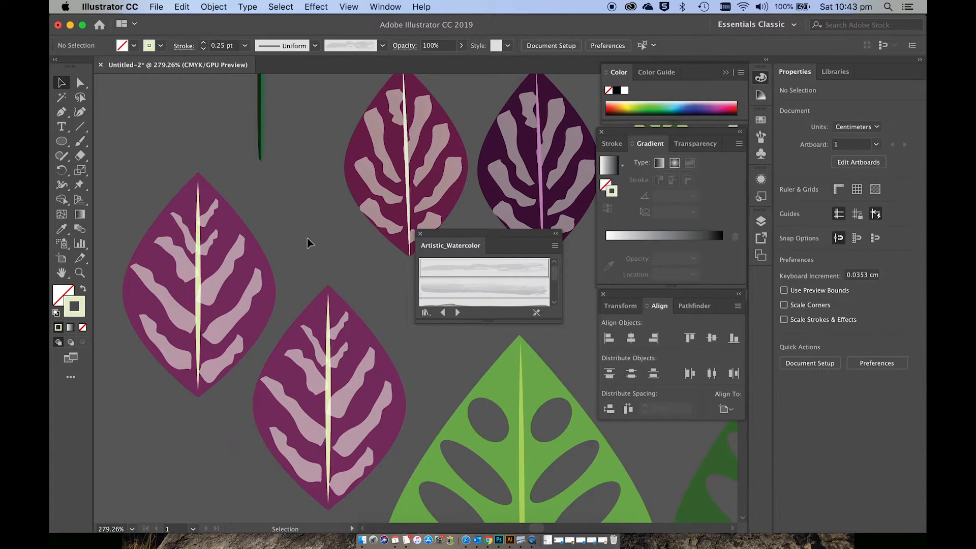
Step: Change the duplicated leaf shape's fill to a very dark purple
{"action": "left_click", "coordinate": [315, 311]}
{"action": "double_click", "coordinate": [62, 294]}
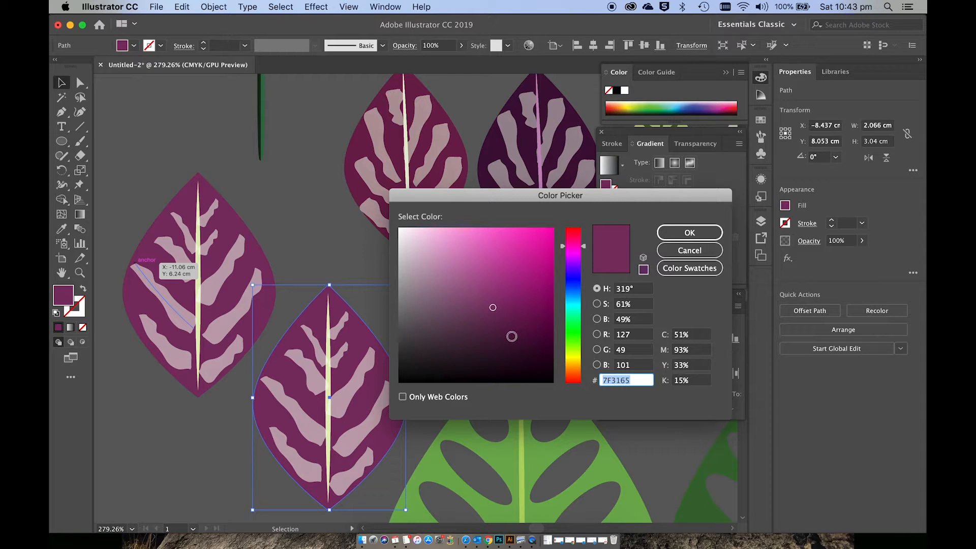
{"action": "left_click", "coordinate": [519, 338]}
{"action": "left_click", "coordinate": [689, 233]}
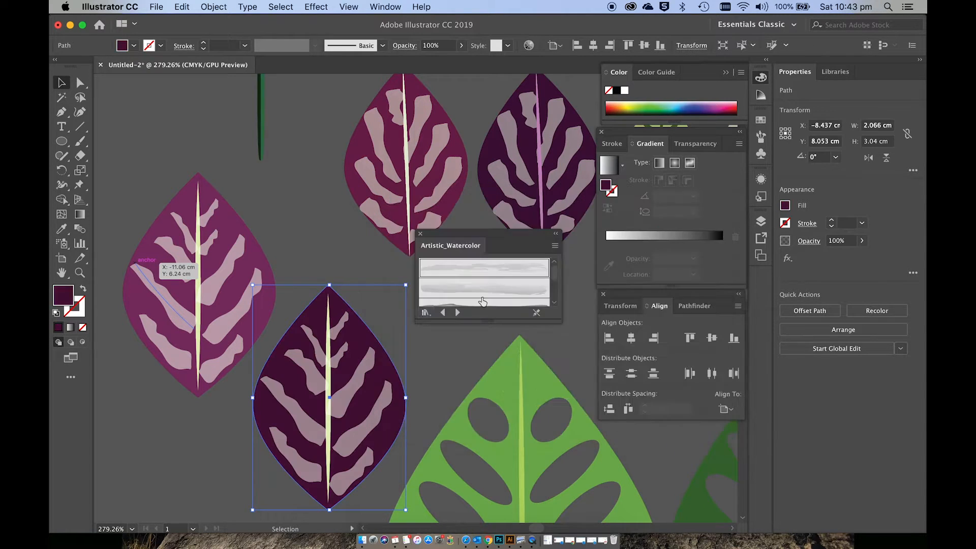
{"action": "left_click", "coordinate": [337, 266]}
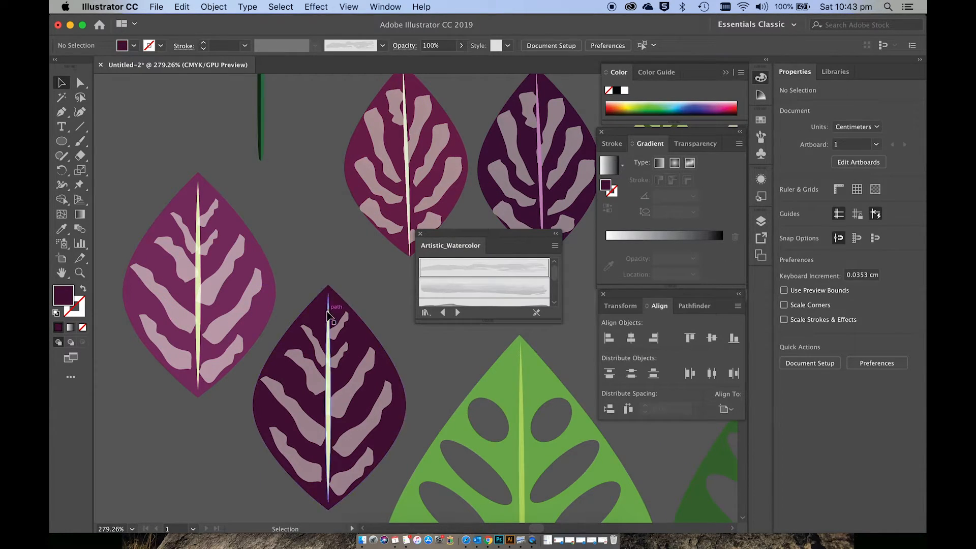
Step: Change the fill of the dark leaf's midrib to pink and deselect it
{"action": "left_click", "coordinate": [329, 352]}
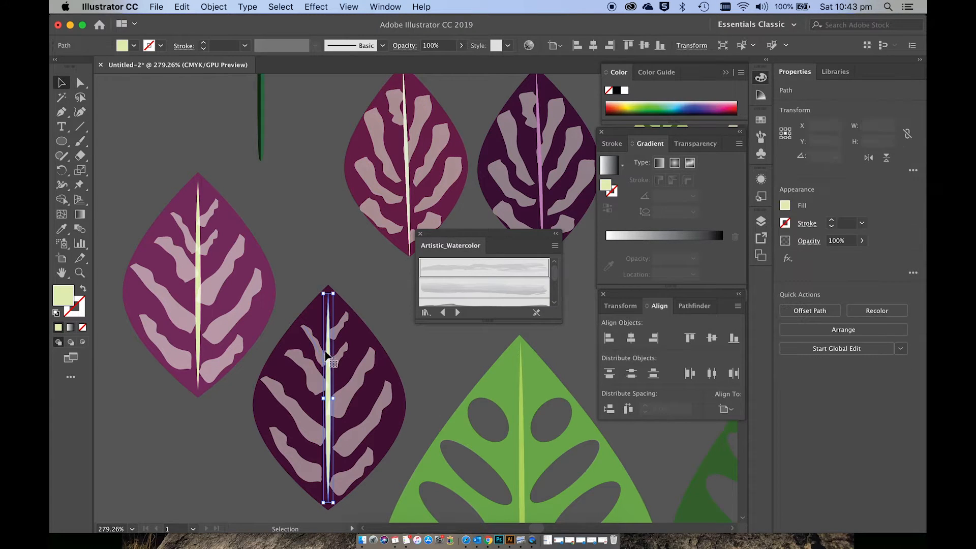
{"action": "double_click", "coordinate": [64, 295]}
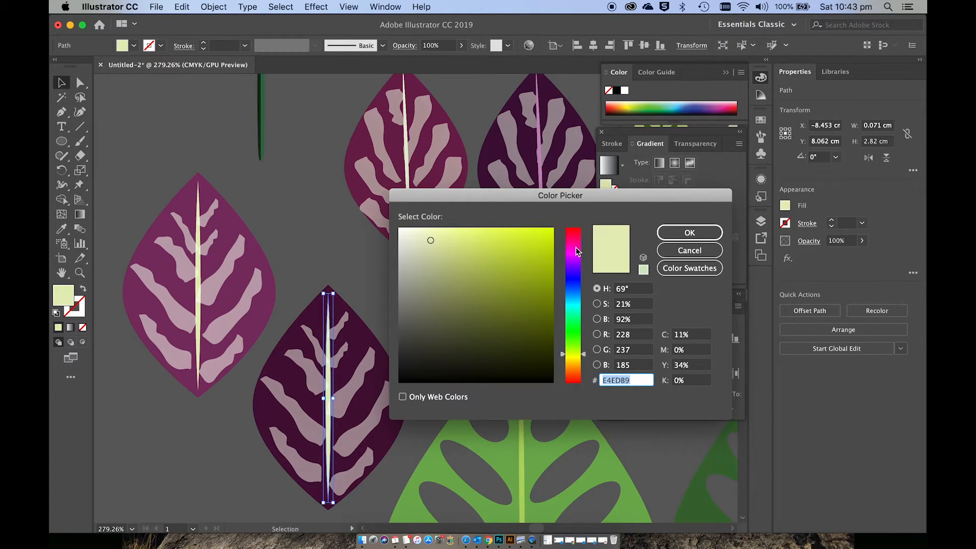
{"action": "left_click", "coordinate": [577, 255]}
{"action": "left_click", "coordinate": [446, 235]}
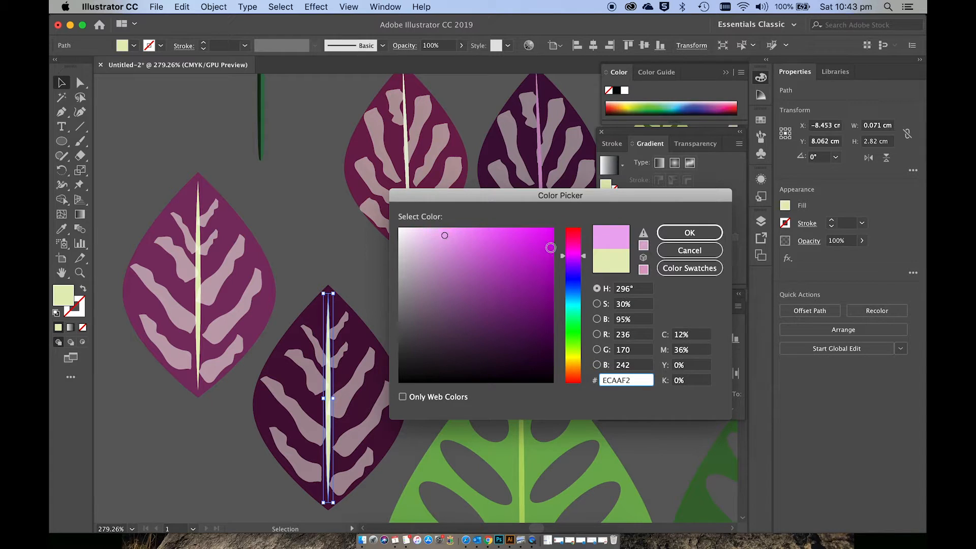
{"action": "left_click", "coordinate": [574, 247]}
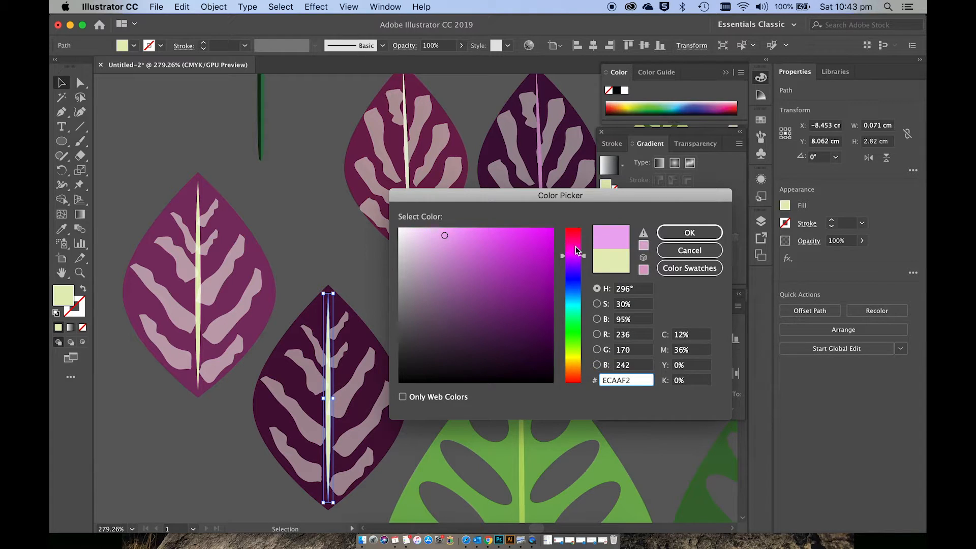
{"action": "left_click", "coordinate": [470, 229]}
{"action": "left_click", "coordinate": [681, 233]}
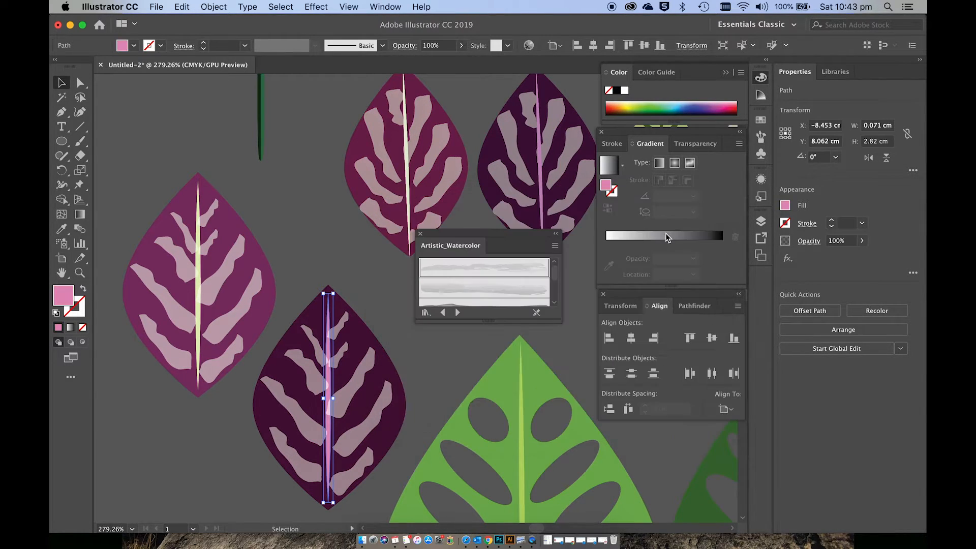
{"action": "left_click", "coordinate": [415, 342]}
Step: Shift the upper watercolor markings on both halves of the dark purple leaf clear of its pink midrib
{"action": "scroll", "coordinate": [413, 342], "scroll_direction": "down", "scroll_amount": 1}
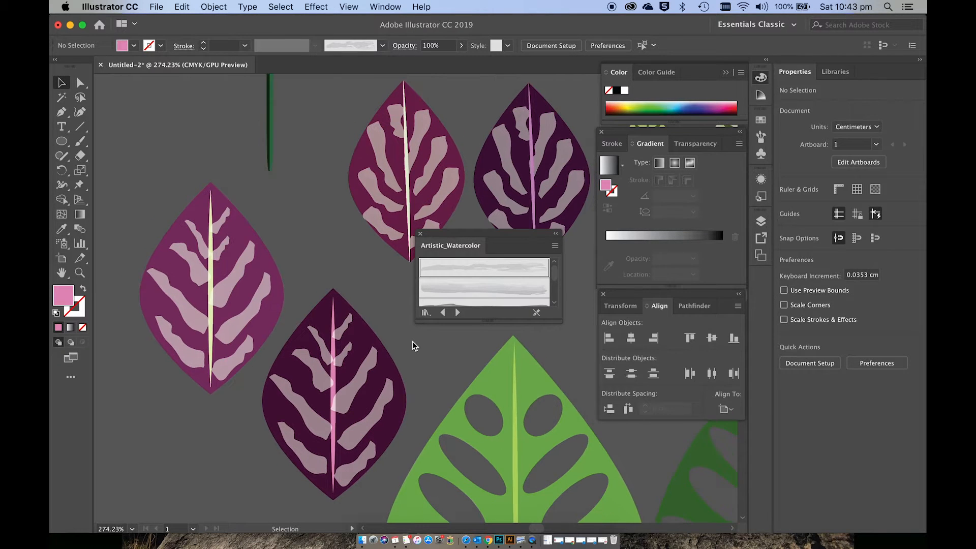
{"action": "scroll", "coordinate": [413, 346], "scroll_direction": "down", "scroll_amount": 1}
{"action": "scroll", "coordinate": [413, 341], "scroll_direction": "up", "scroll_amount": 4}
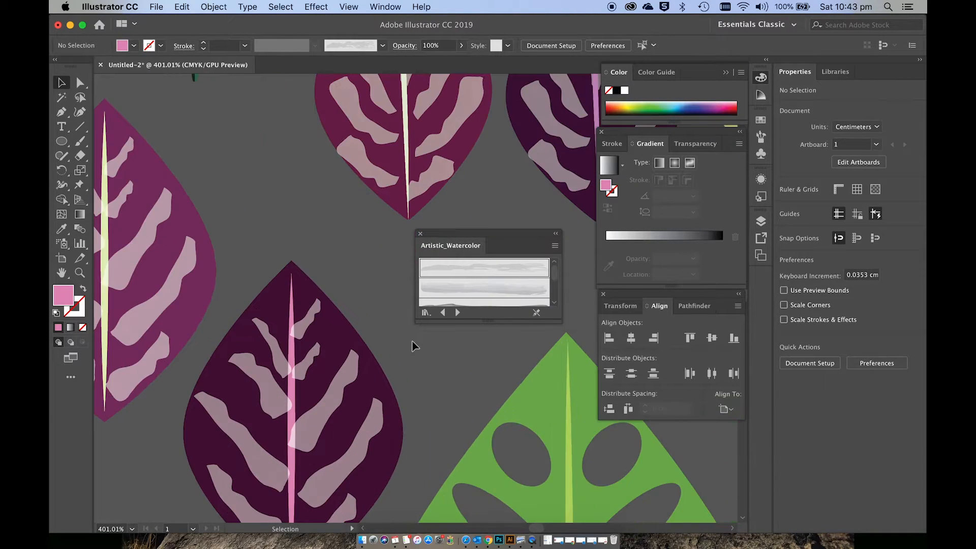
{"action": "left_click_drag", "start_coordinate": [304, 419], "coordinate": [313, 419]}
{"action": "left_click", "coordinate": [284, 382]}
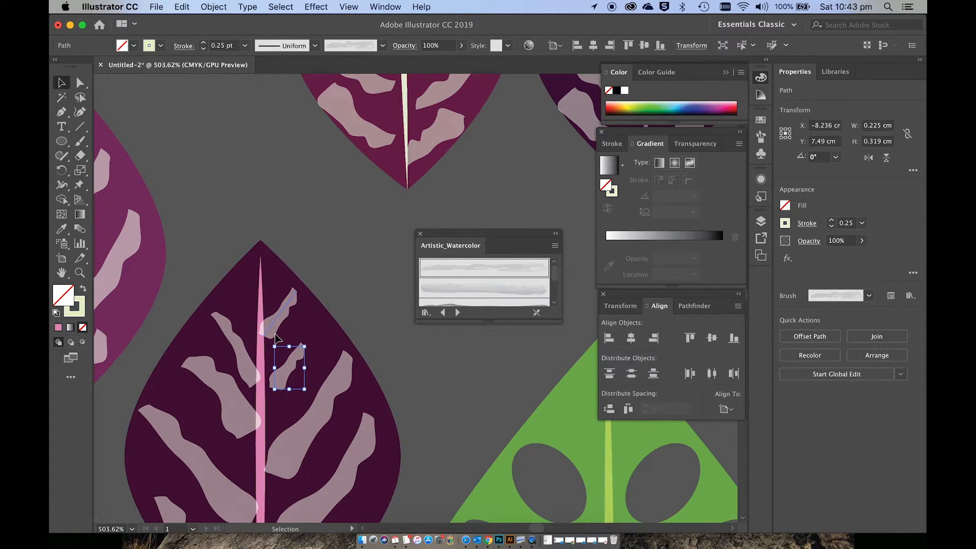
{"action": "left_click_drag", "start_coordinate": [275, 337], "coordinate": [280, 337]}
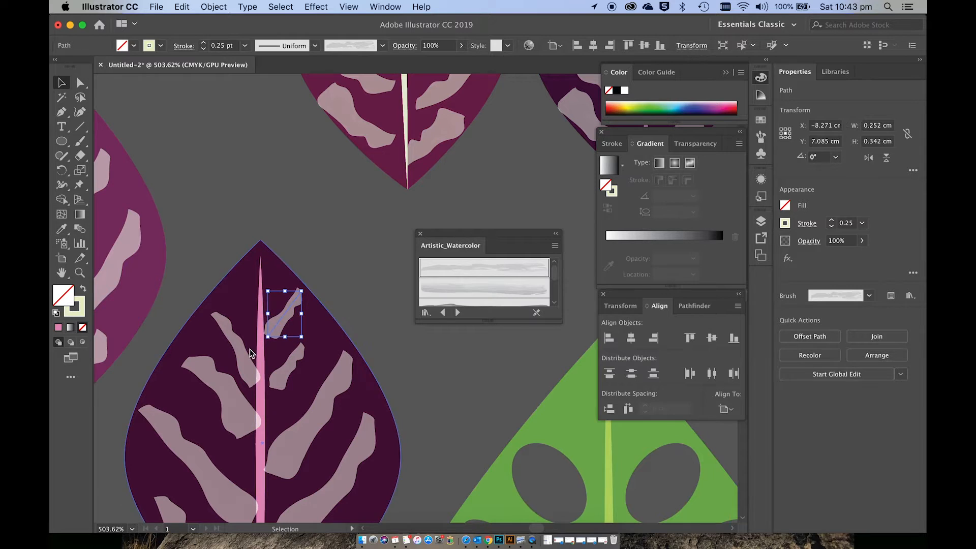
{"action": "left_click", "coordinate": [239, 356]}
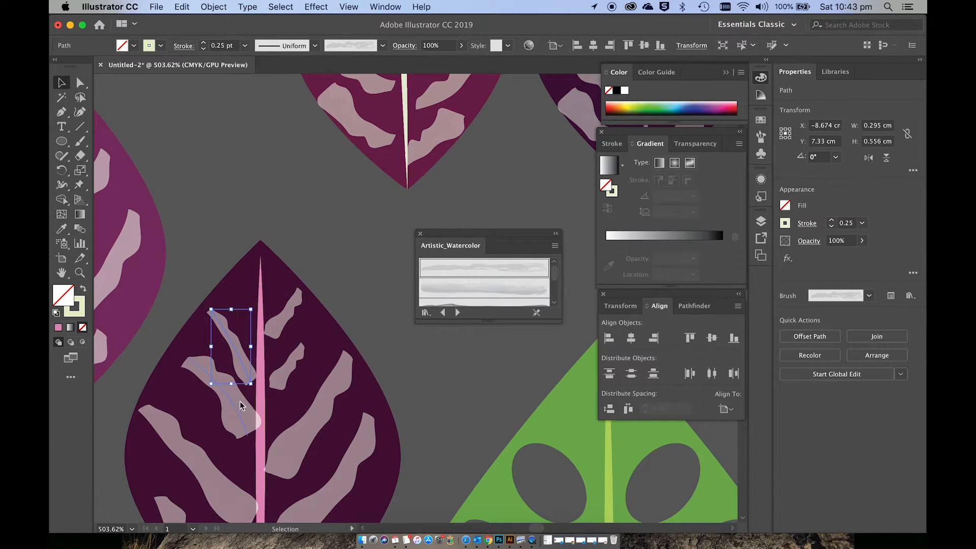
{"action": "left_click", "coordinate": [232, 405]}
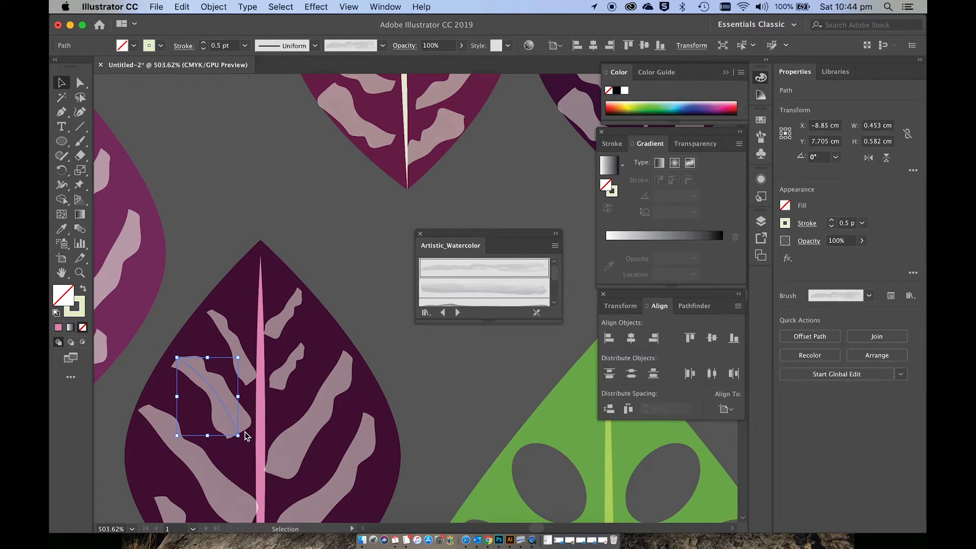
Step: Select the whole lighter purple leaf with its markings, expand its appearance and deselect it
{"action": "scroll", "coordinate": [246, 436], "scroll_direction": "down", "scroll_amount": 5}
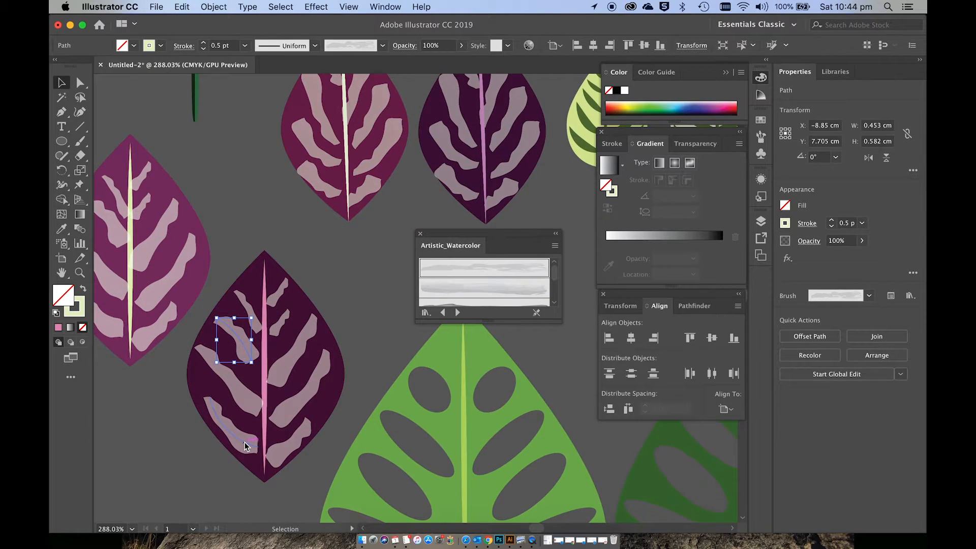
{"action": "scroll", "coordinate": [243, 442], "scroll_direction": "left", "scroll_amount": 2}
{"action": "scroll", "coordinate": [243, 442], "scroll_direction": "down", "scroll_amount": 1}
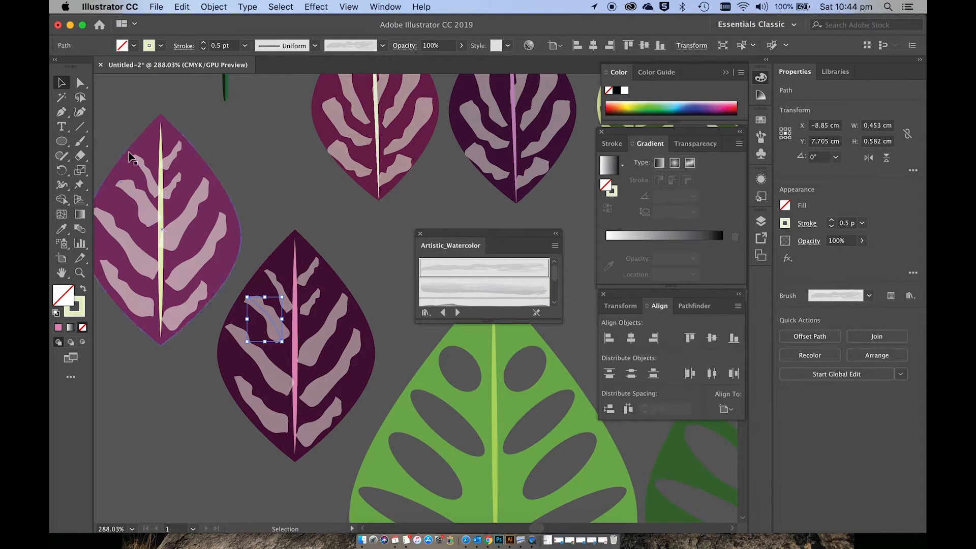
{"action": "left_click", "coordinate": [164, 294]}
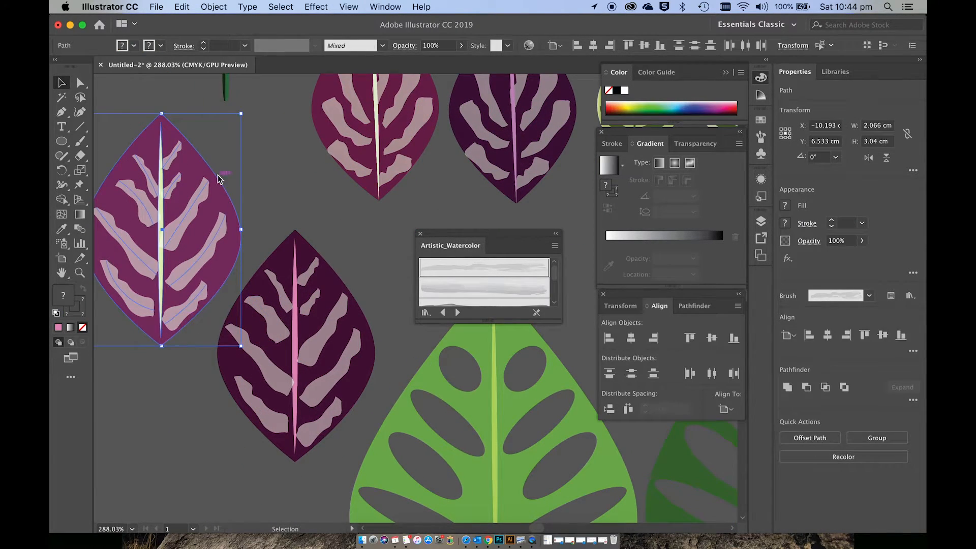
{"action": "left_click", "coordinate": [213, 7]}
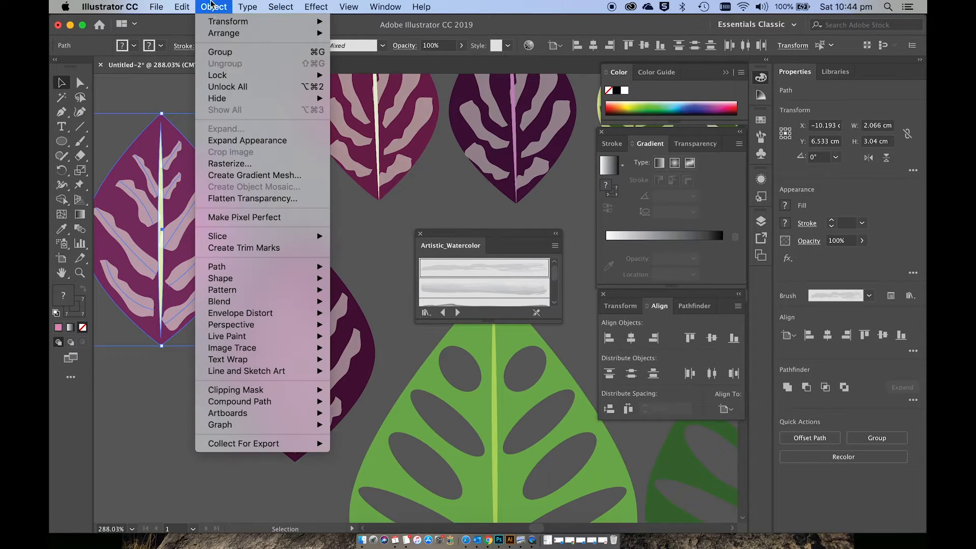
{"action": "left_click", "coordinate": [224, 144]}
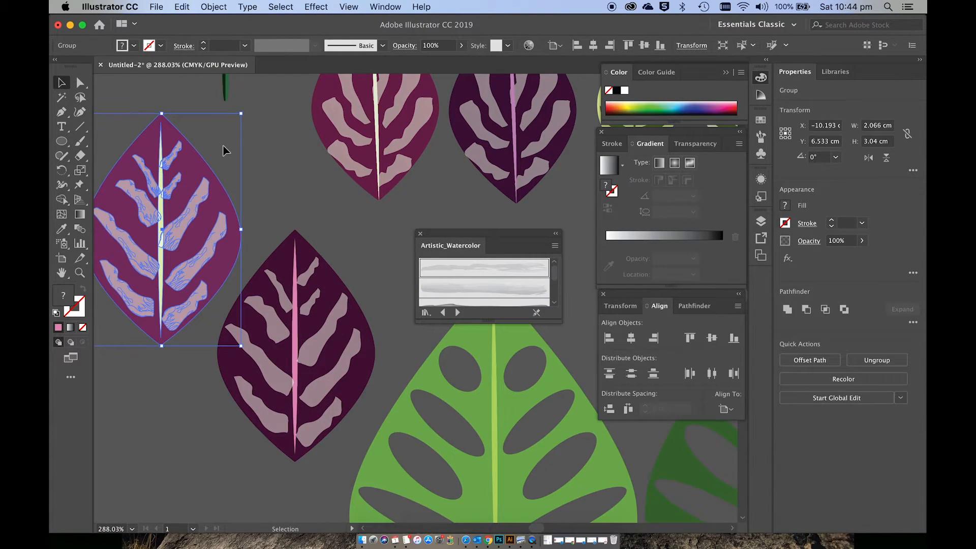
{"action": "left_click", "coordinate": [257, 223]}
Step: Select the whole dark purple leaf with its markings, expand its appearance and deselect it
{"action": "left_click", "coordinate": [315, 432]}
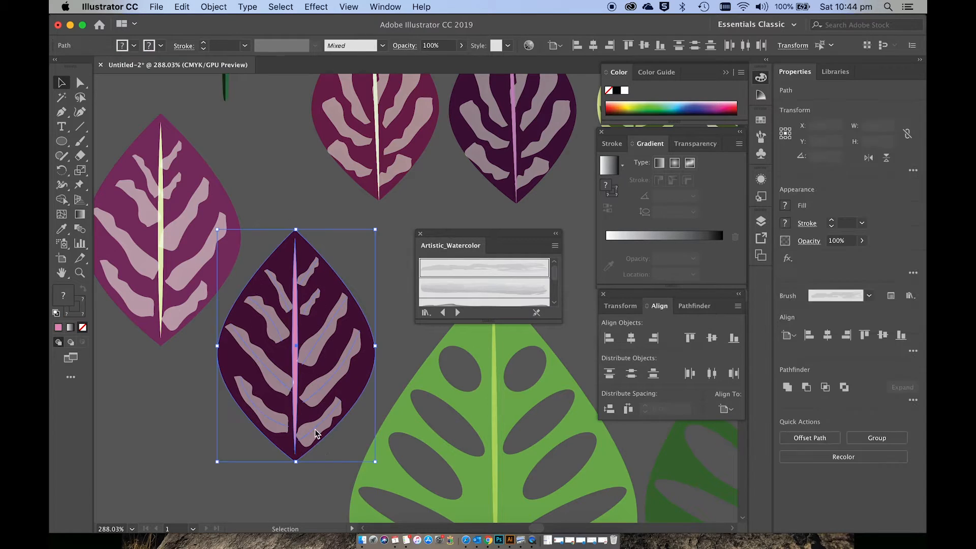
{"action": "left_click", "coordinate": [213, 7]}
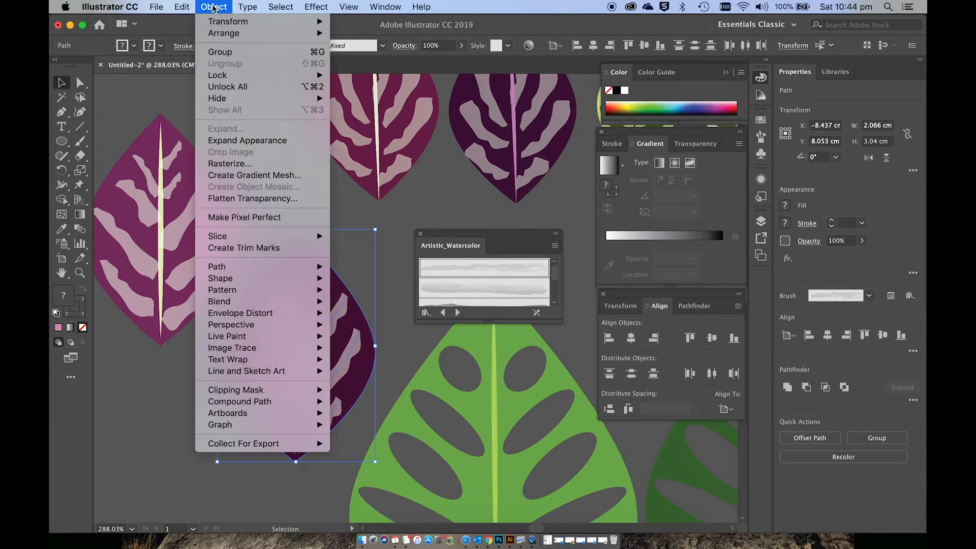
{"action": "left_click", "coordinate": [230, 141]}
{"action": "left_click", "coordinate": [247, 162]}
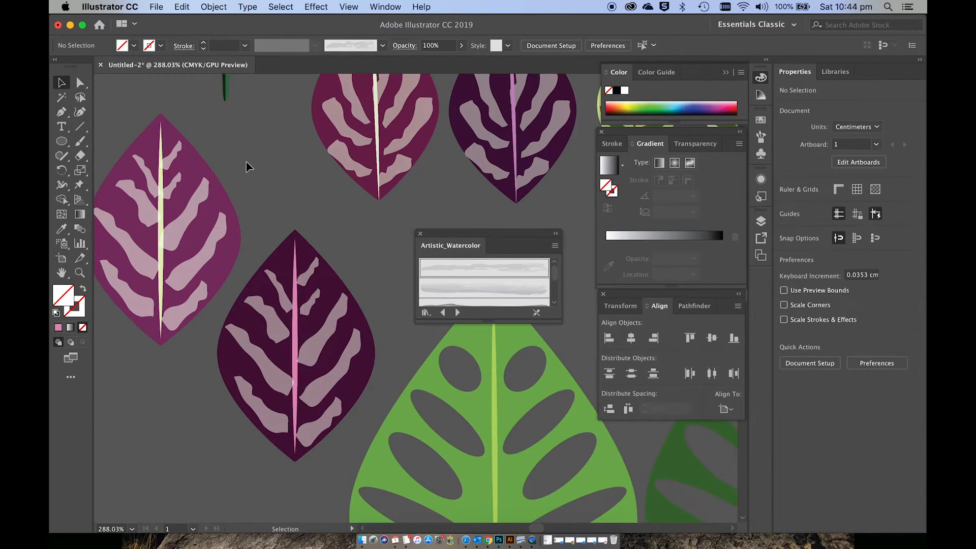
Step: Show the document's brushes and make the dark purple leaf a new Art Brush set to Scale Proportionately
{"action": "left_click", "coordinate": [400, 6]}
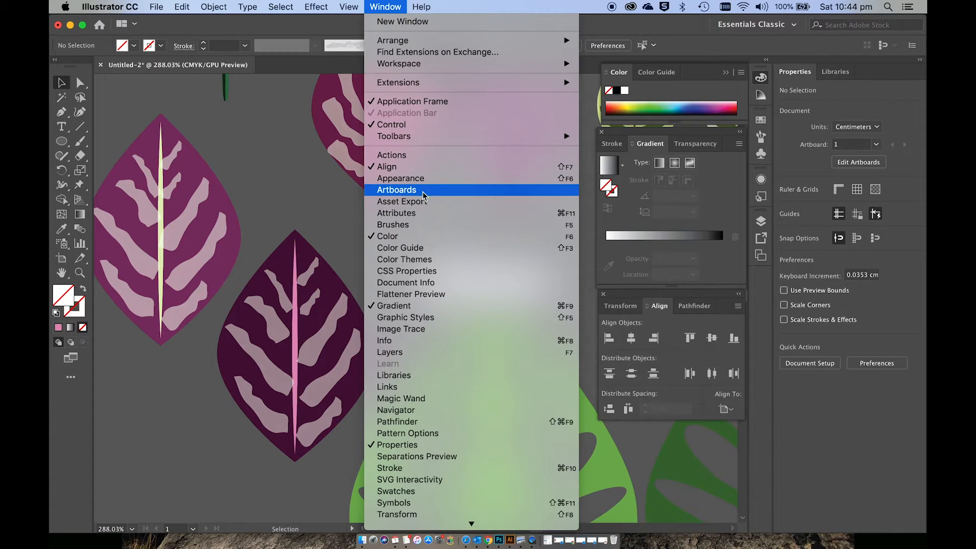
{"action": "left_click", "coordinate": [405, 228]}
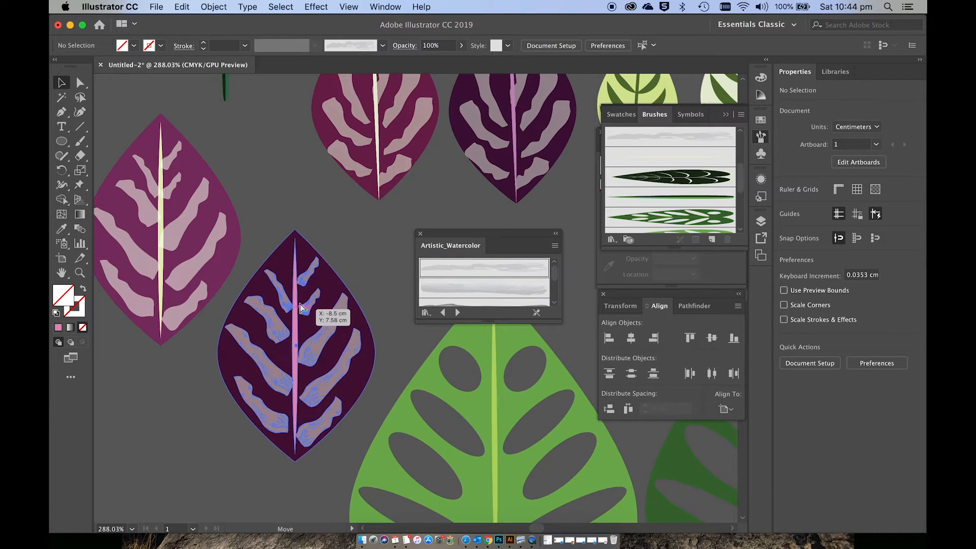
{"action": "mouse_move", "coordinate": [310, 311]}
{"action": "left_mouse_down"}
{"action": "mouse_move", "coordinate": [478, 224]}
{"action": "mouse_move", "coordinate": [646, 176]}
{"action": "left_mouse_up"}
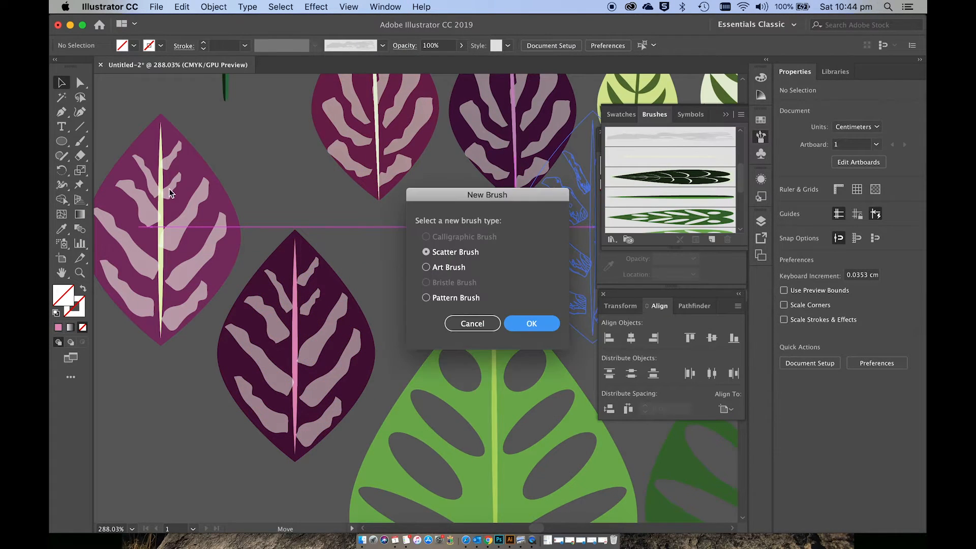
{"action": "left_click", "coordinate": [449, 271]}
{"action": "left_click", "coordinate": [532, 323]}
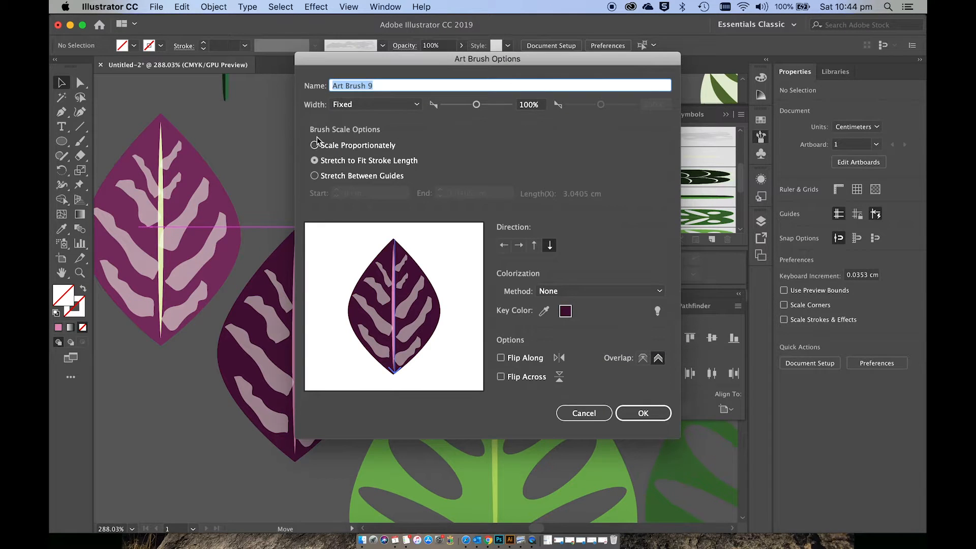
{"action": "left_click", "coordinate": [332, 147]}
{"action": "left_click", "coordinate": [642, 413]}
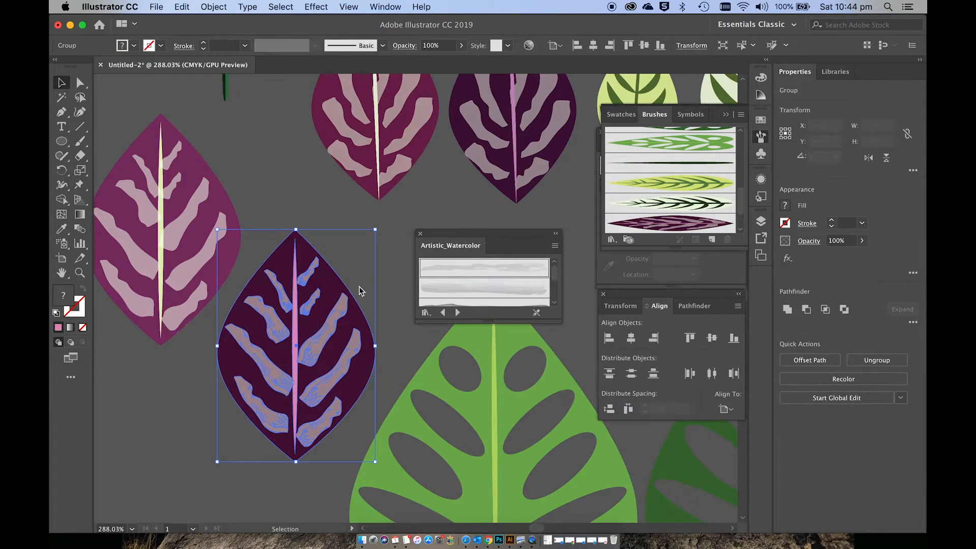
Step: Make the lighter purple leaf a new Art Brush set to Scale Proportionately
{"action": "mouse_move", "coordinate": [273, 251]}
{"action": "left_mouse_down"}
{"action": "mouse_move", "coordinate": [518, 204]}
{"action": "mouse_move", "coordinate": [650, 224]}
{"action": "left_mouse_up"}
{"action": "left_click", "coordinate": [460, 268]}
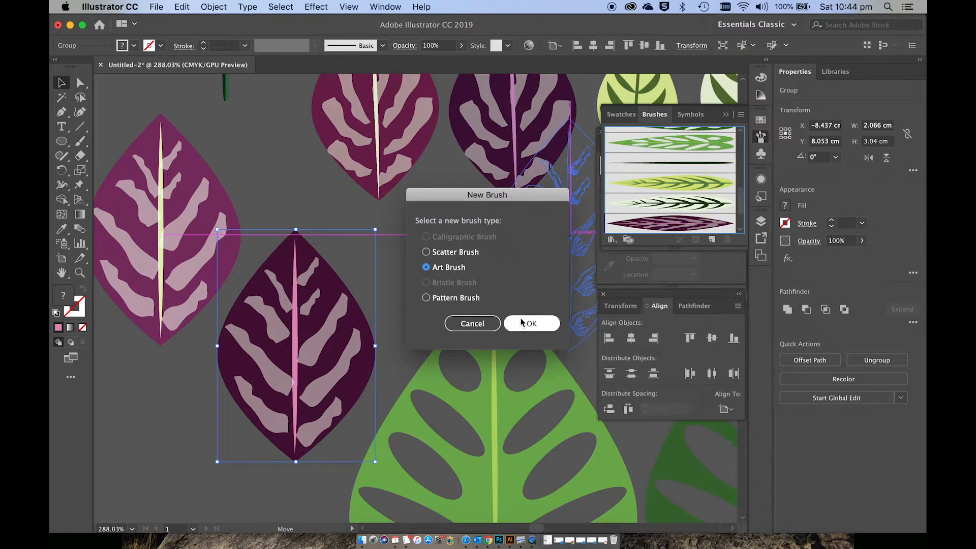
{"action": "left_click", "coordinate": [531, 323]}
{"action": "left_click", "coordinate": [328, 145]}
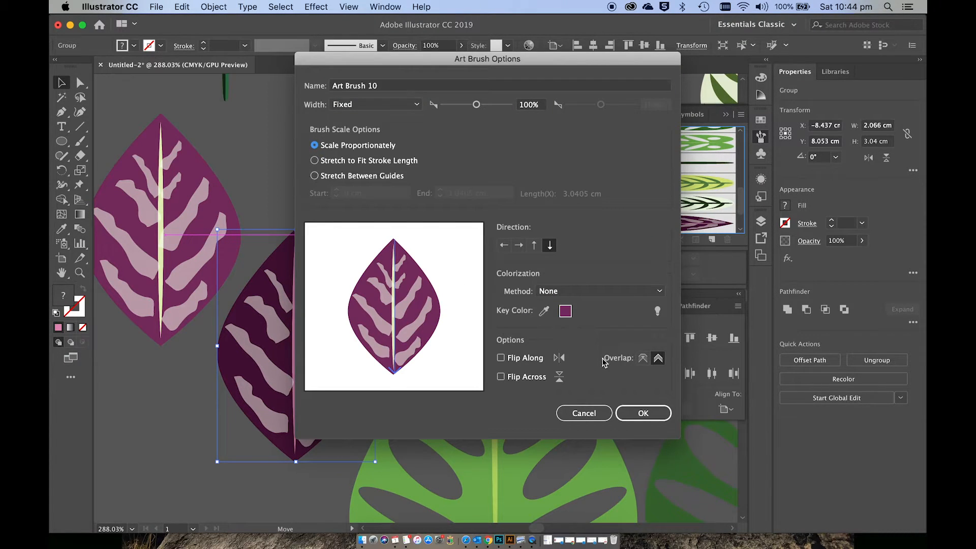
{"action": "left_click", "coordinate": [635, 412]}
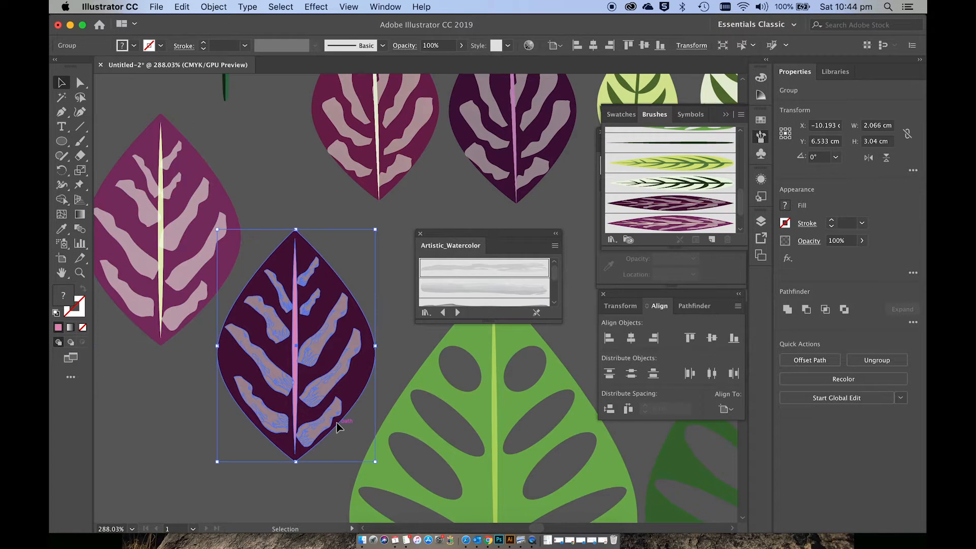
Step: Activate the Paintbrush with the lighter purple leaf brush and move the Artistic_Watercolor library clear of the plants in the black circle
{"action": "scroll", "coordinate": [338, 426], "scroll_direction": "down", "scroll_amount": 3}
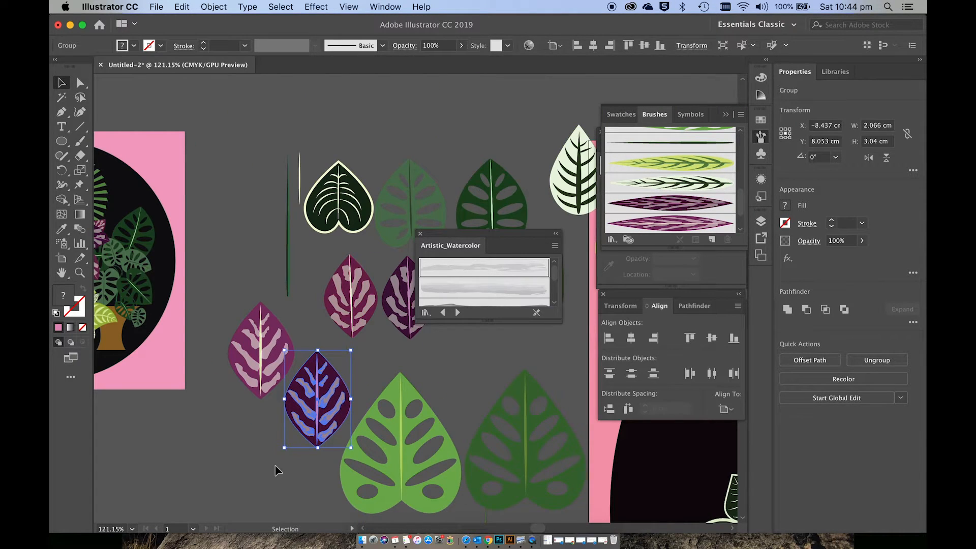
{"action": "scroll", "coordinate": [275, 466], "scroll_direction": "left", "scroll_amount": 4}
{"action": "scroll", "coordinate": [275, 467], "scroll_direction": "down", "scroll_amount": 1}
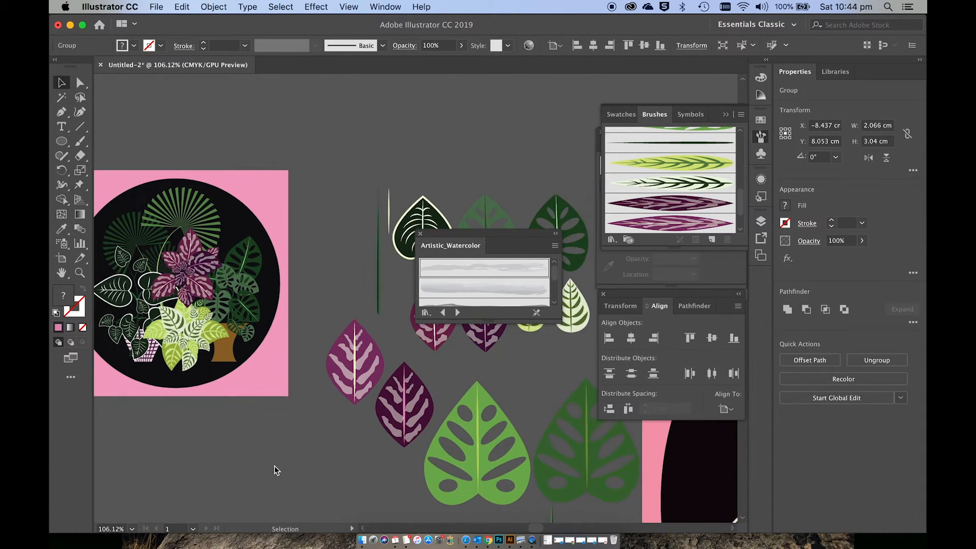
{"action": "scroll", "coordinate": [275, 471], "scroll_direction": "down", "scroll_amount": 1}
{"action": "scroll", "coordinate": [275, 470], "scroll_direction": "right", "scroll_amount": 10}
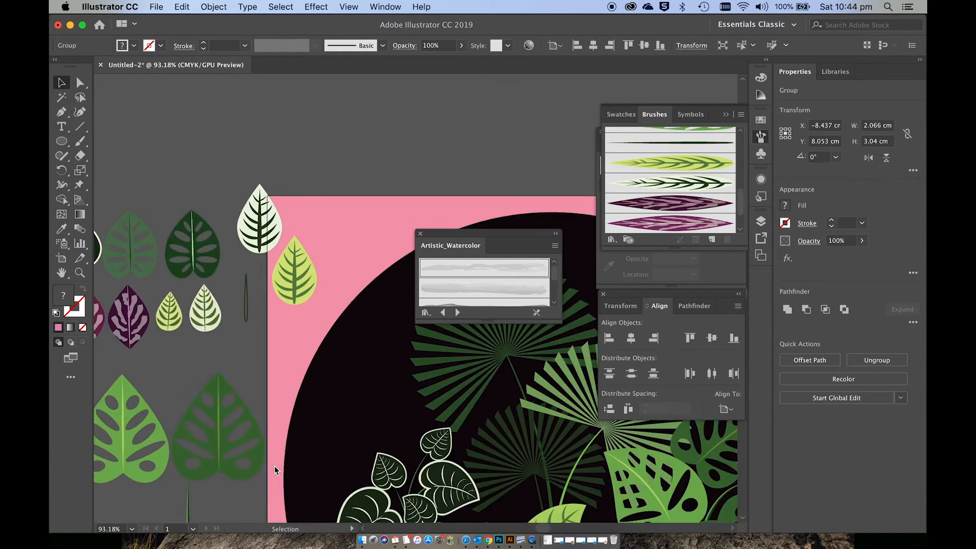
{"action": "scroll", "coordinate": [274, 465], "scroll_direction": "down", "scroll_amount": 5}
{"action": "scroll", "coordinate": [275, 466], "scroll_direction": "right", "scroll_amount": 8}
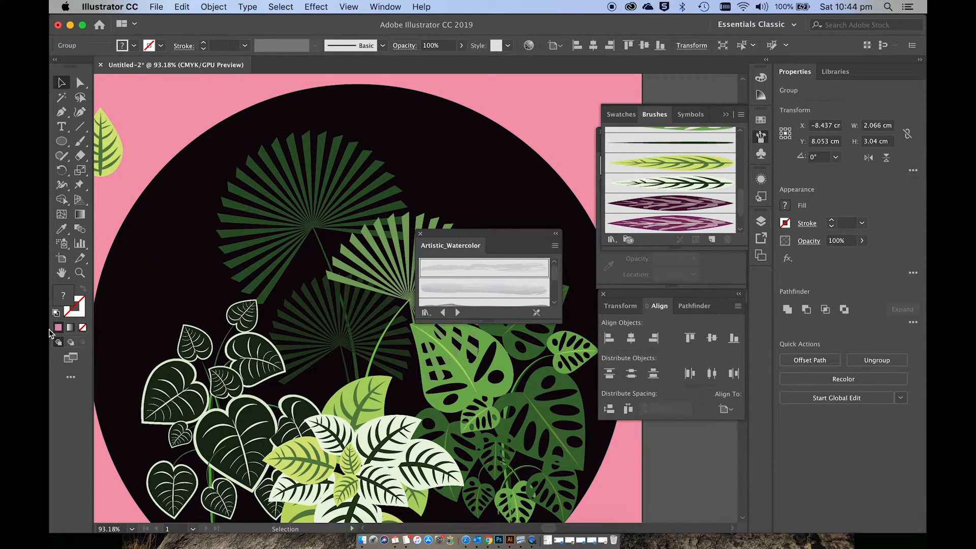
{"action": "left_click", "coordinate": [81, 142]}
{"action": "mouse_move", "coordinate": [471, 245]}
{"action": "left_mouse_down"}
{"action": "mouse_move", "coordinate": [525, 114]}
{"action": "mouse_move", "coordinate": [513, 65]}
{"action": "left_mouse_up"}
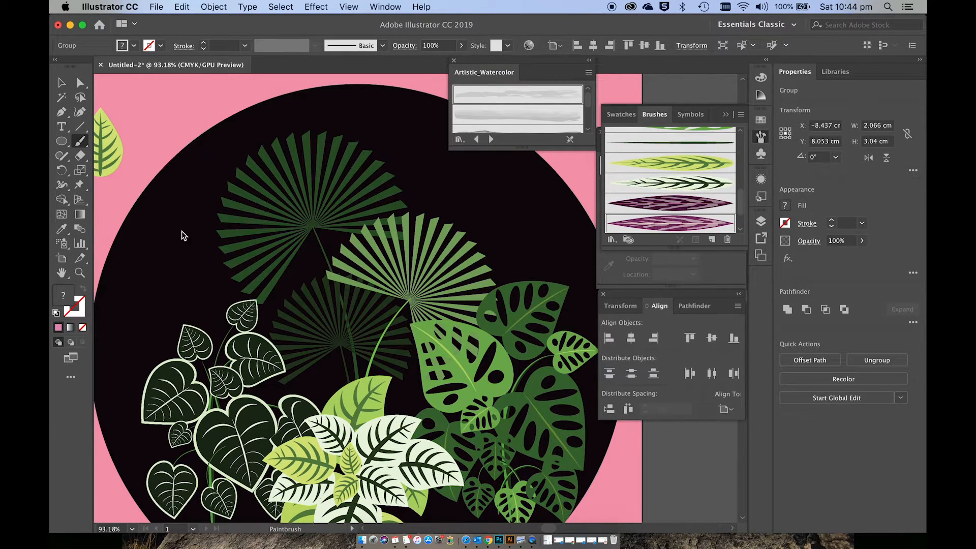
Step: Set the stroke colour to pale cream ECEFDA
{"action": "double_click", "coordinate": [83, 304]}
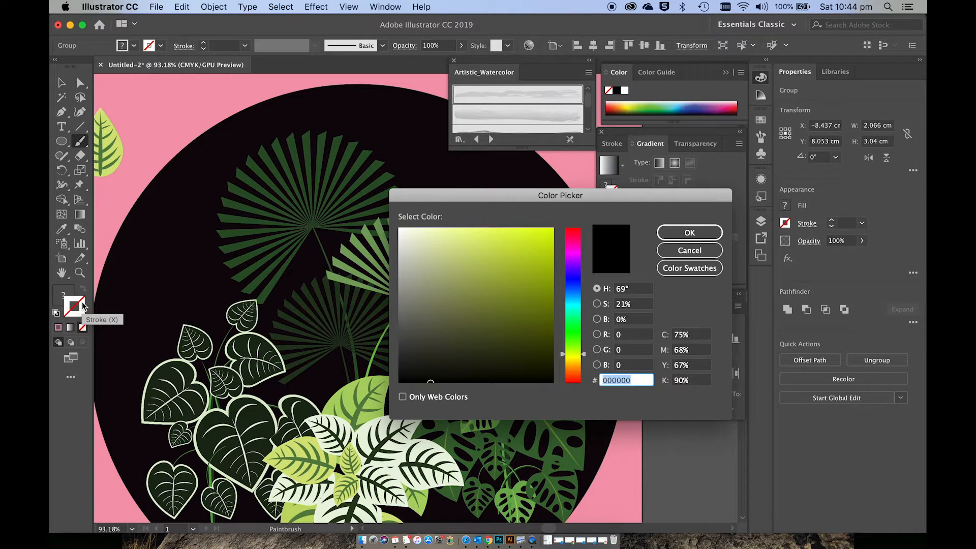
{"action": "left_click", "coordinate": [413, 239]}
{"action": "left_click", "coordinate": [689, 234]}
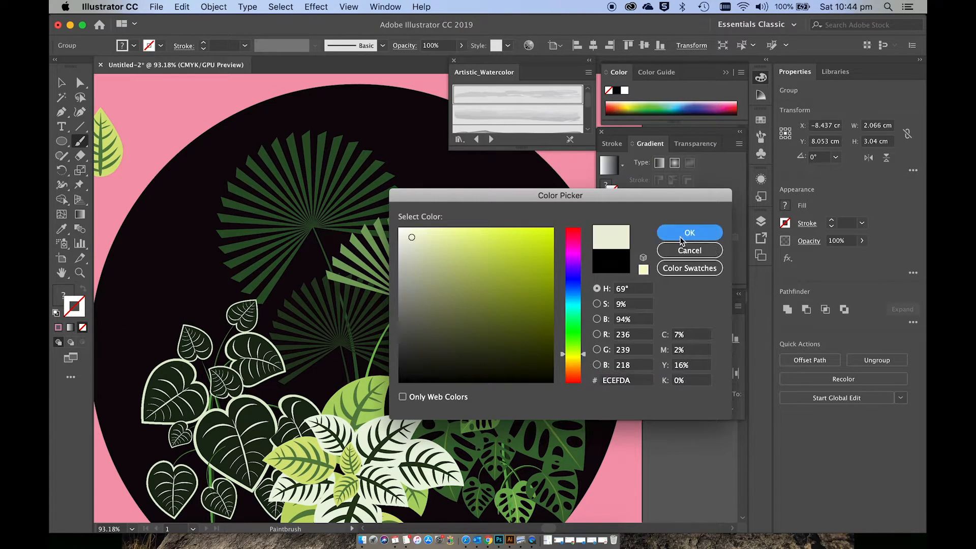
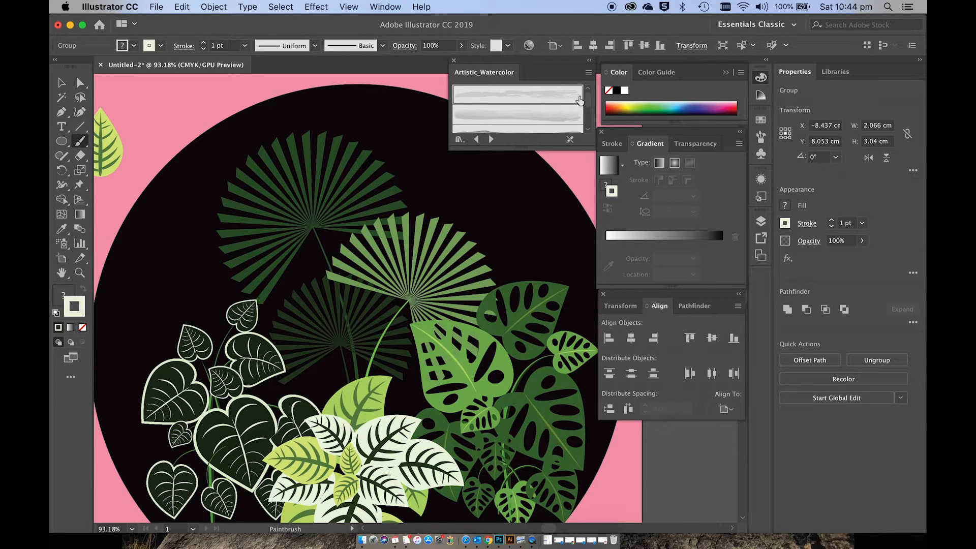
Step: Show the document's brushes and paint three leaves around a common centre above the white-leaved plant with the lighter purple leaf brush
{"action": "left_click", "coordinate": [384, 6]}
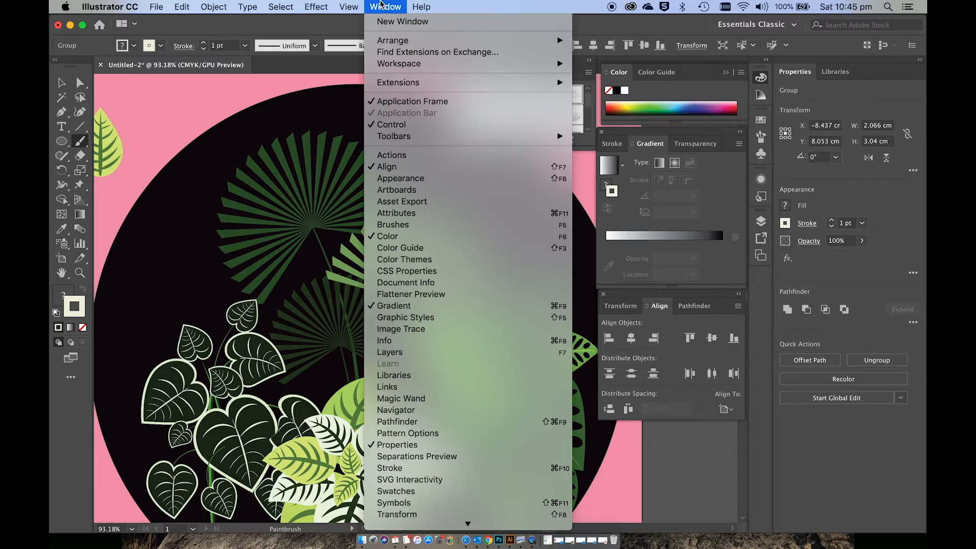
{"action": "left_click", "coordinate": [403, 225]}
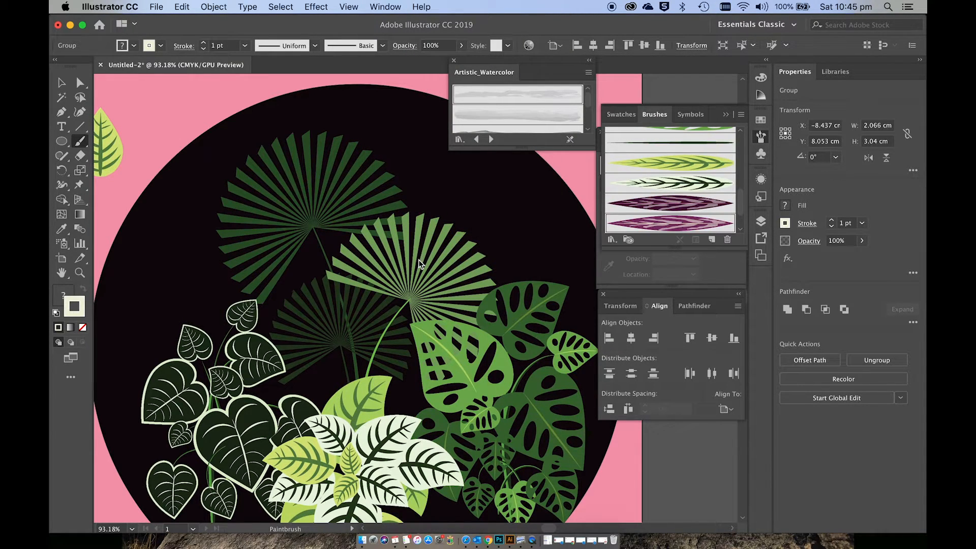
{"action": "left_click_drag", "start_coordinate": [375, 326], "coordinate": [373, 327]}
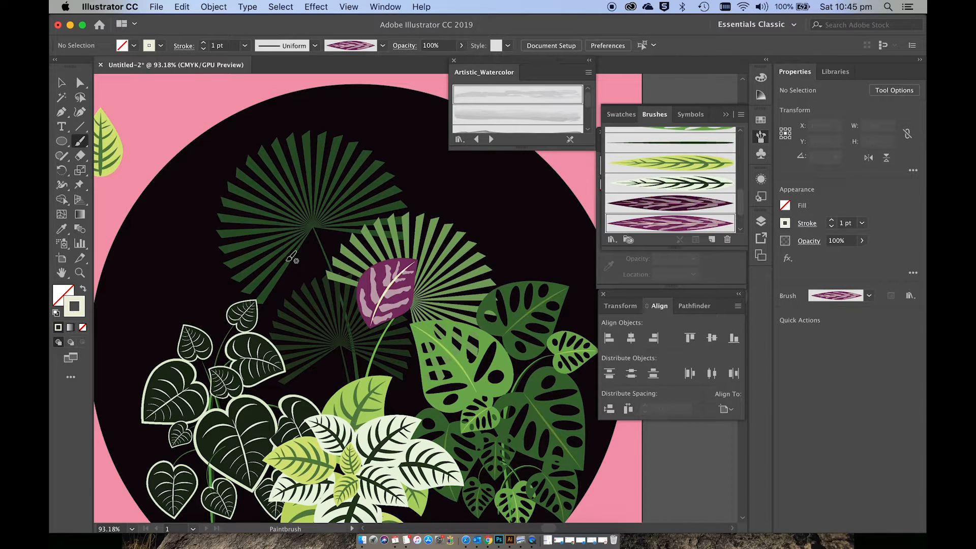
{"action": "mouse_move", "coordinate": [289, 259]}
{"action": "left_mouse_down"}
{"action": "mouse_move", "coordinate": [323, 277]}
{"action": "mouse_move", "coordinate": [362, 327]}
{"action": "mouse_move", "coordinate": [355, 335]}
{"action": "left_mouse_up"}
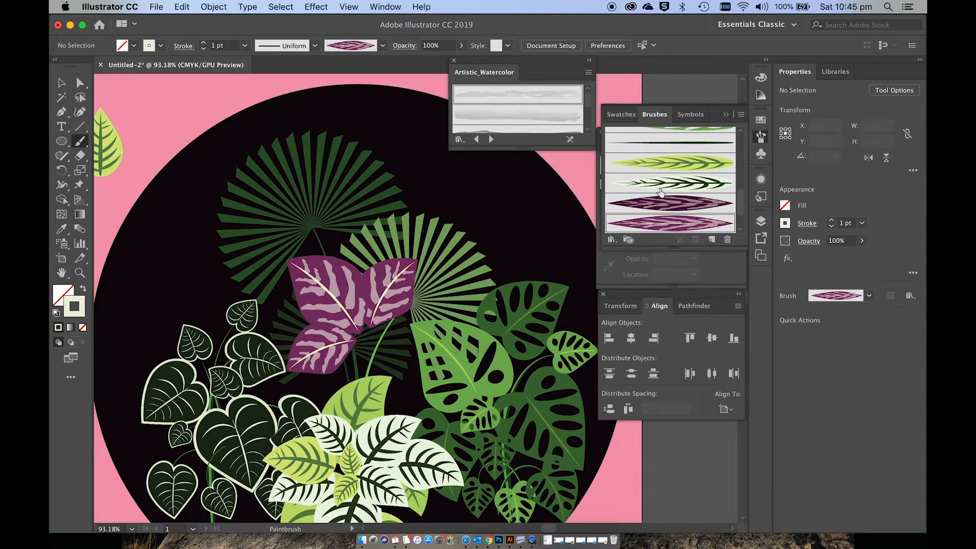
Step: Paint a small upright leaf at the purple plant's centre and two larger leaves on its lower side with the dark purple leaf brush
{"action": "left_click", "coordinate": [655, 209]}
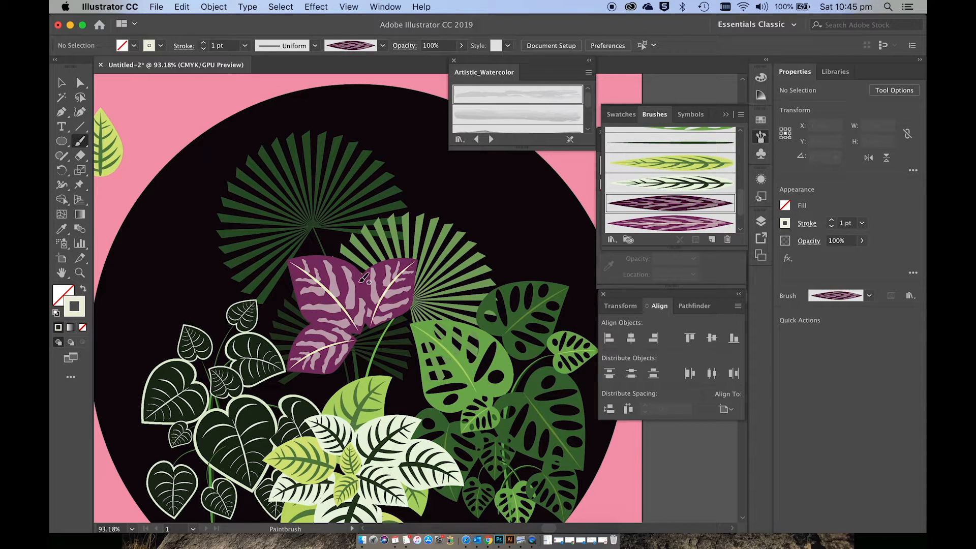
{"action": "left_click_drag", "start_coordinate": [366, 328], "coordinate": [367, 330]}
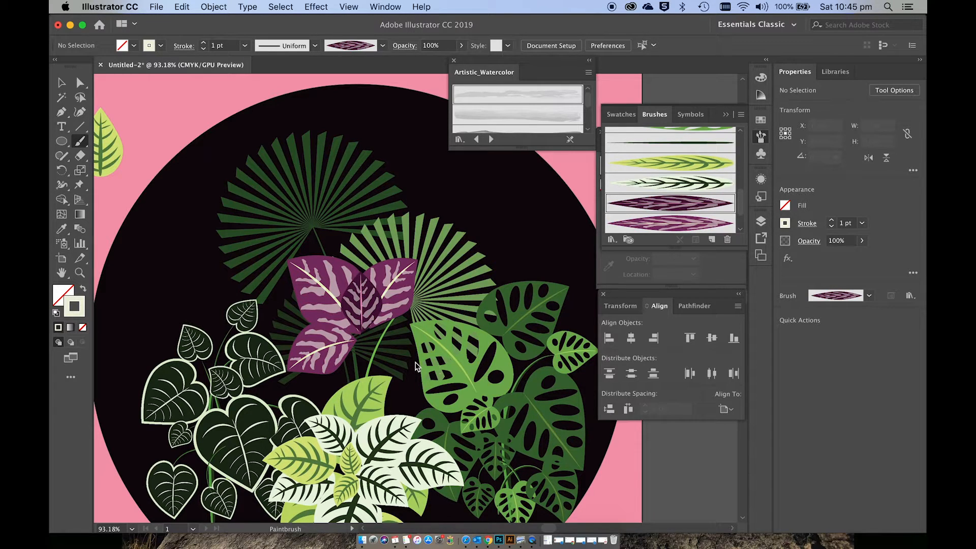
{"action": "mouse_move", "coordinate": [438, 398]}
{"action": "left_mouse_down"}
{"action": "mouse_move", "coordinate": [437, 375]}
{"action": "mouse_move", "coordinate": [373, 330]}
{"action": "mouse_move", "coordinate": [381, 412]}
{"action": "left_mouse_up"}
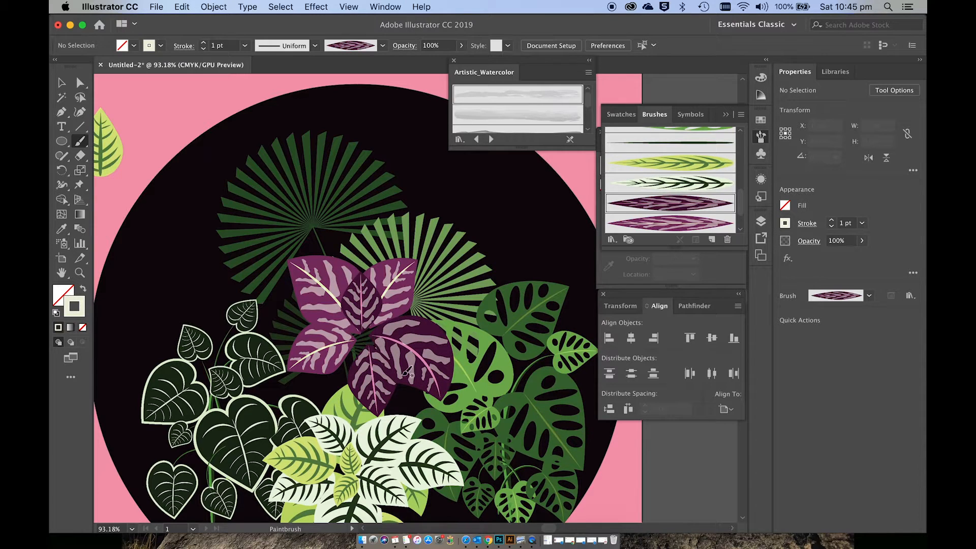
Step: Paint a short leaf from the plant's centre over the lower dark leaves with the lighter purple leaf brush, undoing an oversized first attempt
{"action": "left_click", "coordinate": [690, 222]}
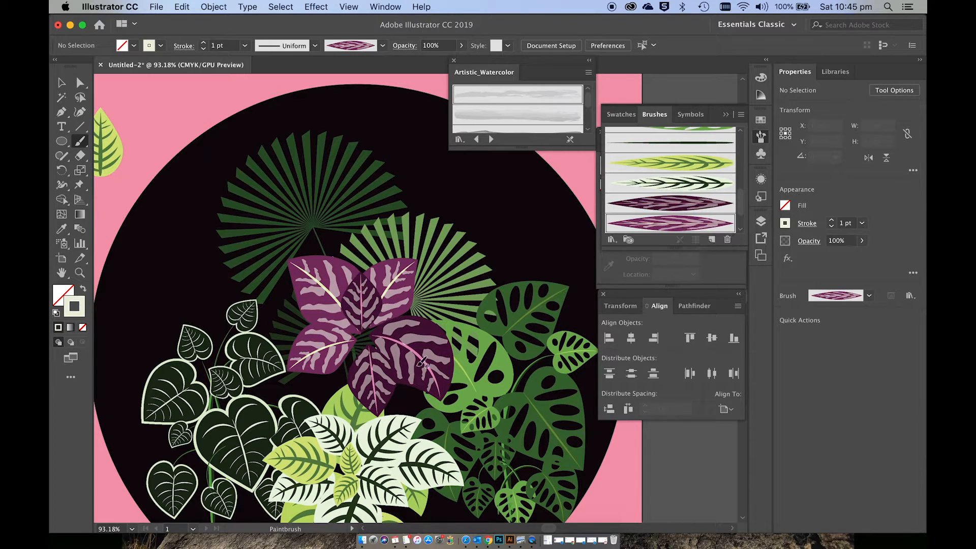
{"action": "left_click_drag", "start_coordinate": [413, 391], "coordinate": [377, 352]}
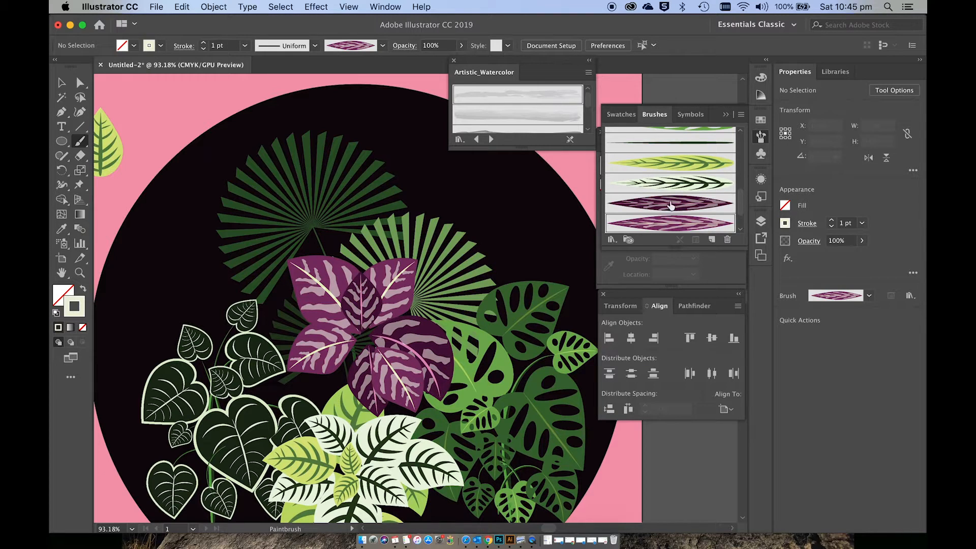
{"action": "key", "text": "super+z"}
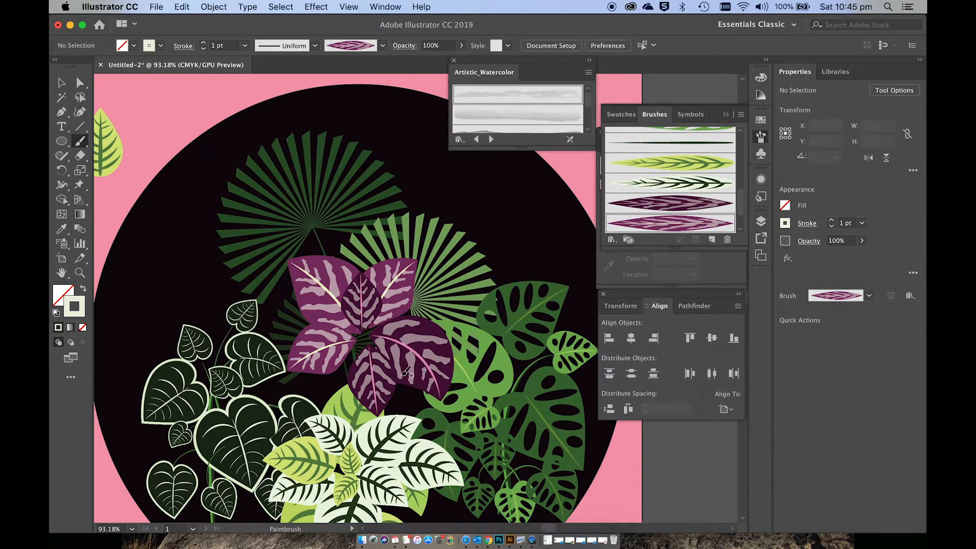
{"action": "left_click_drag", "start_coordinate": [363, 336], "coordinate": [404, 373]}
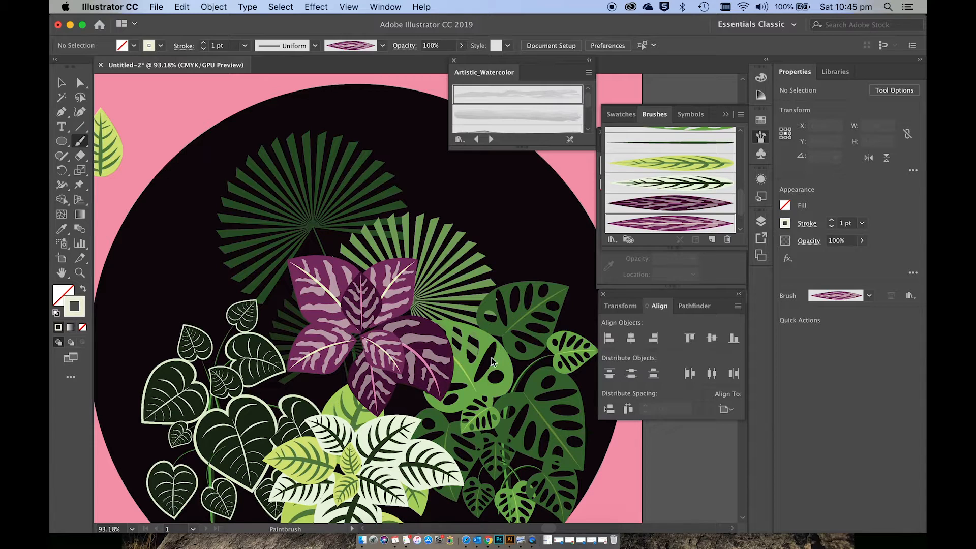
Step: Add small dark purple leaves around the centre of the purple plant with the dark purple leaf brush
{"action": "left_click", "coordinate": [662, 201]}
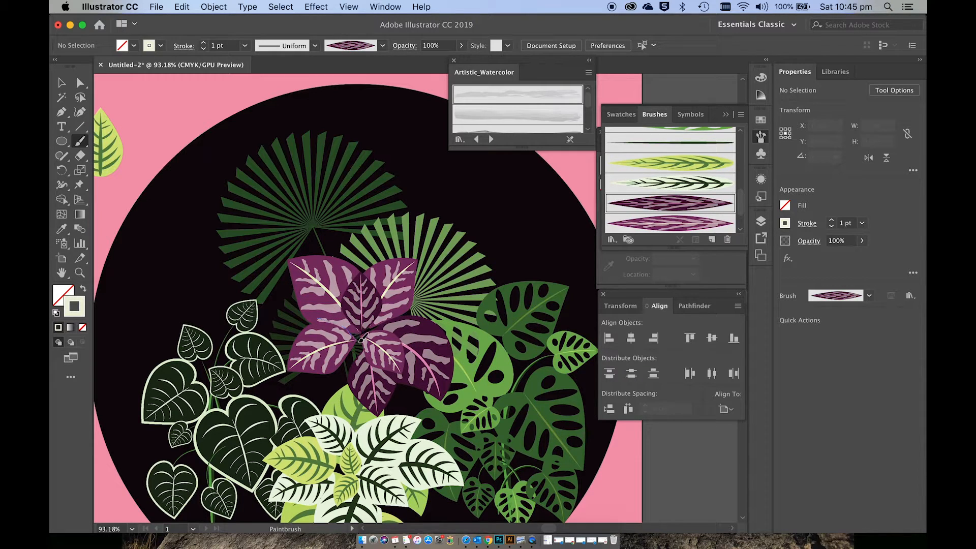
{"action": "left_click_drag", "start_coordinate": [361, 338], "coordinate": [362, 338]}
{"action": "left_click_drag", "start_coordinate": [336, 392], "coordinate": [360, 348]}
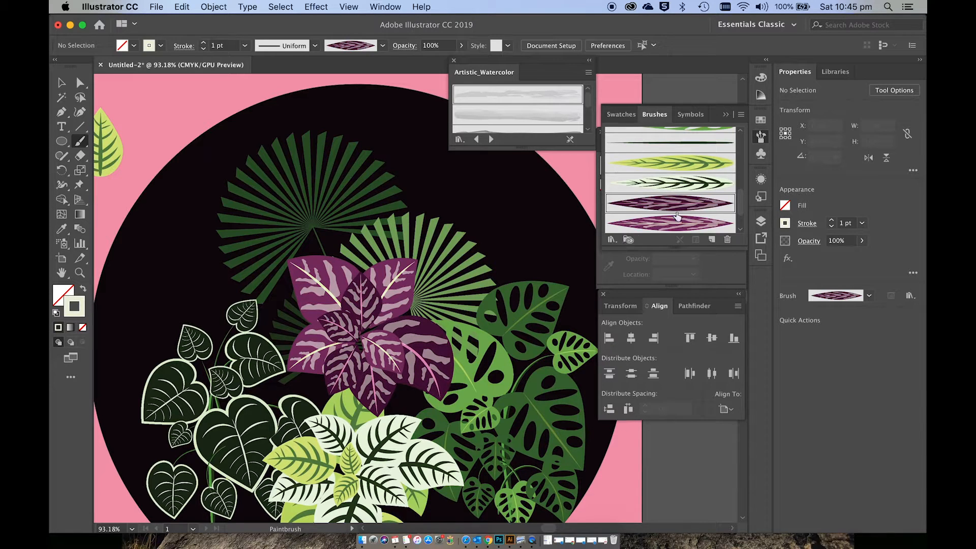
Step: Paint a lighter purple leaf on the plant's lower left and arrange it behind the neighbouring leaves
{"action": "left_click", "coordinate": [666, 223]}
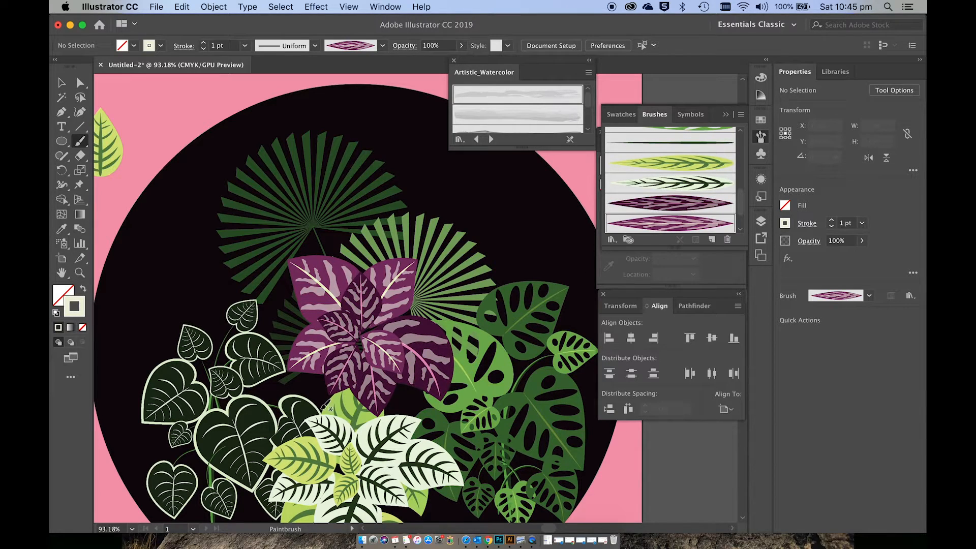
{"action": "left_click_drag", "start_coordinate": [311, 408], "coordinate": [351, 357]}
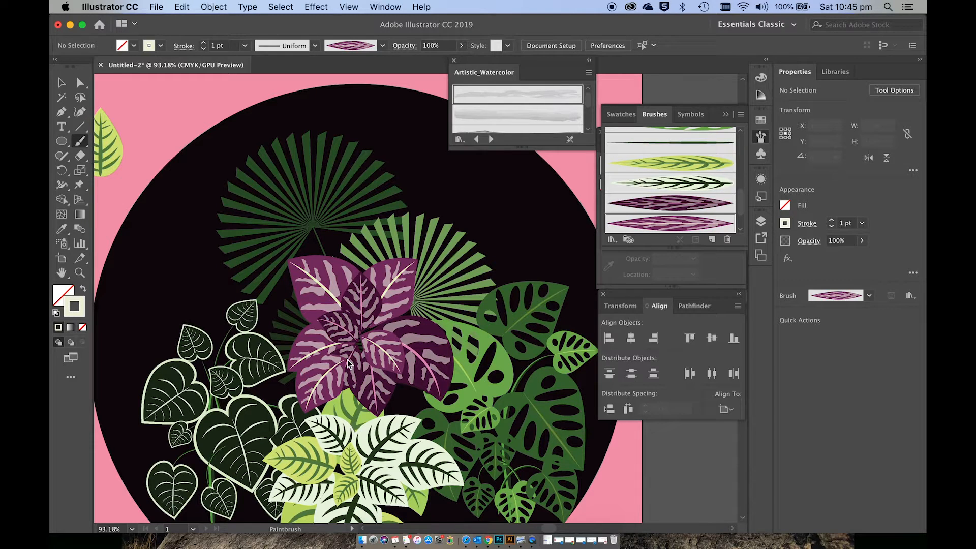
{"action": "key", "text": "v"}
{"action": "left_click", "coordinate": [327, 376]}
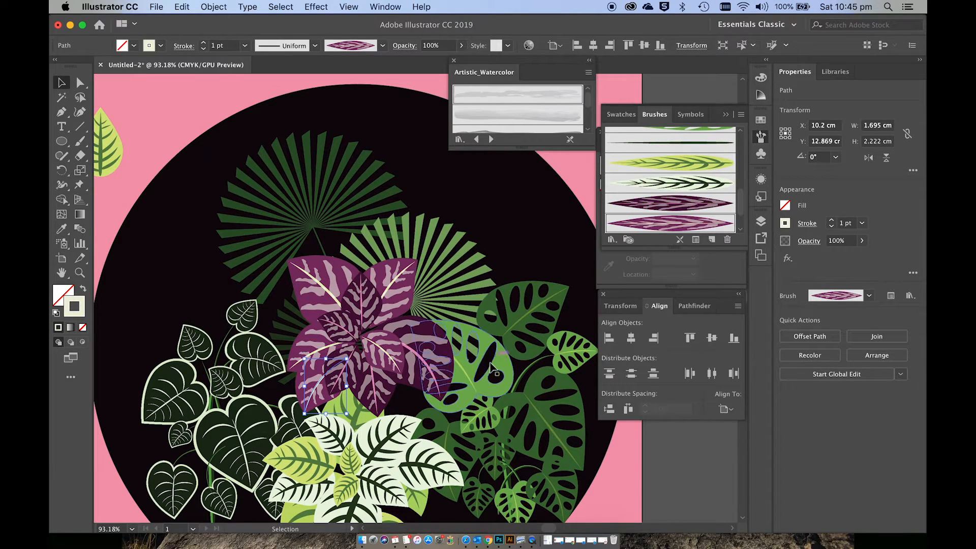
Step: Paint another lighter purple leaf on the plant's lower right and arrange it behind the small centre leaves
{"action": "key", "text": "b"}
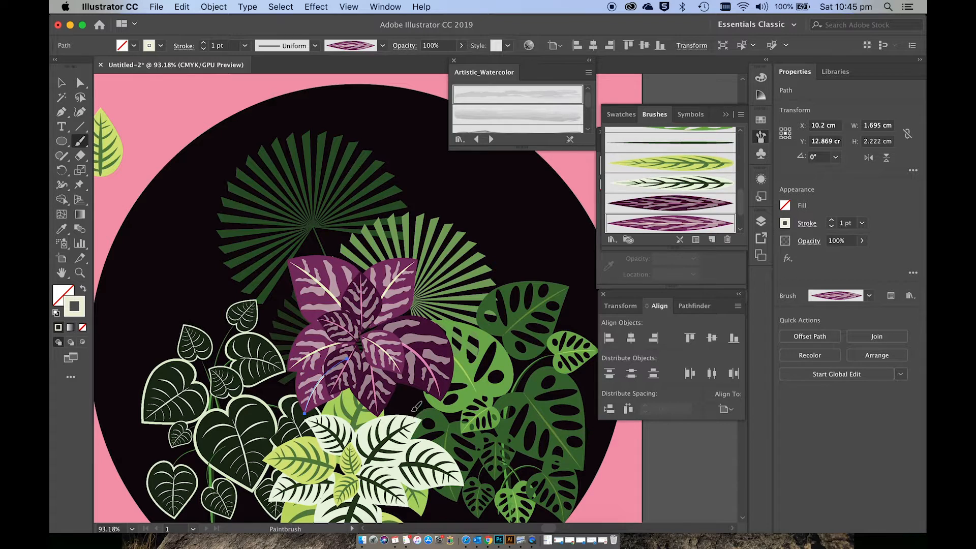
{"action": "left_click_drag", "start_coordinate": [416, 407], "coordinate": [387, 354]}
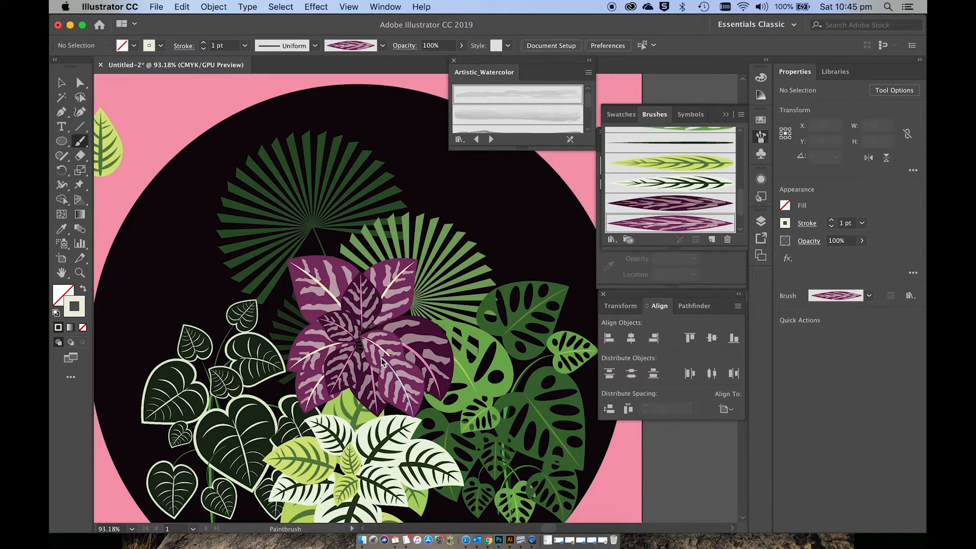
{"action": "key", "text": "v"}
{"action": "left_click", "coordinate": [392, 375]}
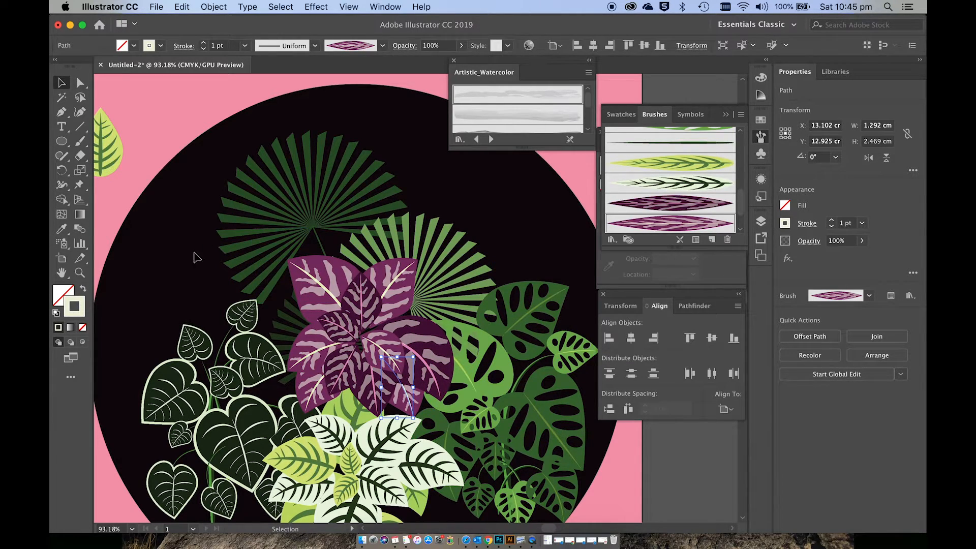
Step: Select only the purple plant's leaves, leaving out the surrounding plants, and expand their appearance
{"action": "left_click_drag", "start_coordinate": [197, 257], "coordinate": [460, 398]}
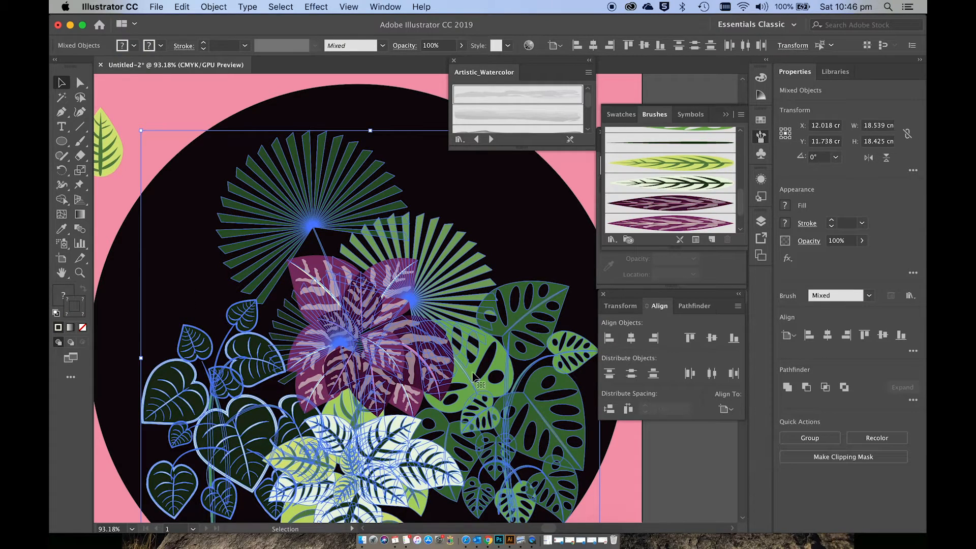
{"action": "left_click", "coordinate": [441, 259], "text": "shift"}
{"action": "left_click", "coordinate": [518, 315], "text": "shift"}
{"action": "left_click", "coordinate": [397, 431], "text": "shift"}
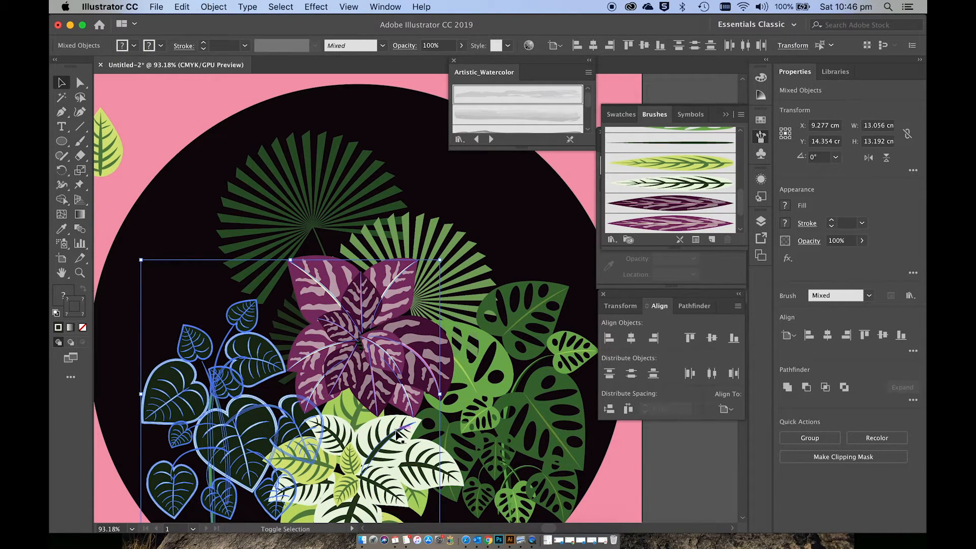
{"action": "left_click", "coordinate": [239, 397], "text": "shift"}
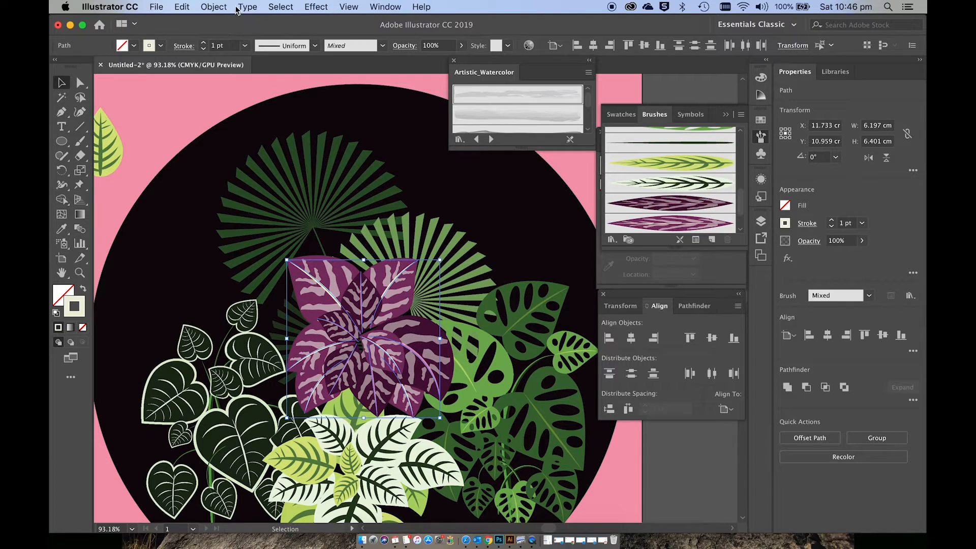
{"action": "left_click", "coordinate": [220, 6]}
{"action": "left_click", "coordinate": [269, 140]}
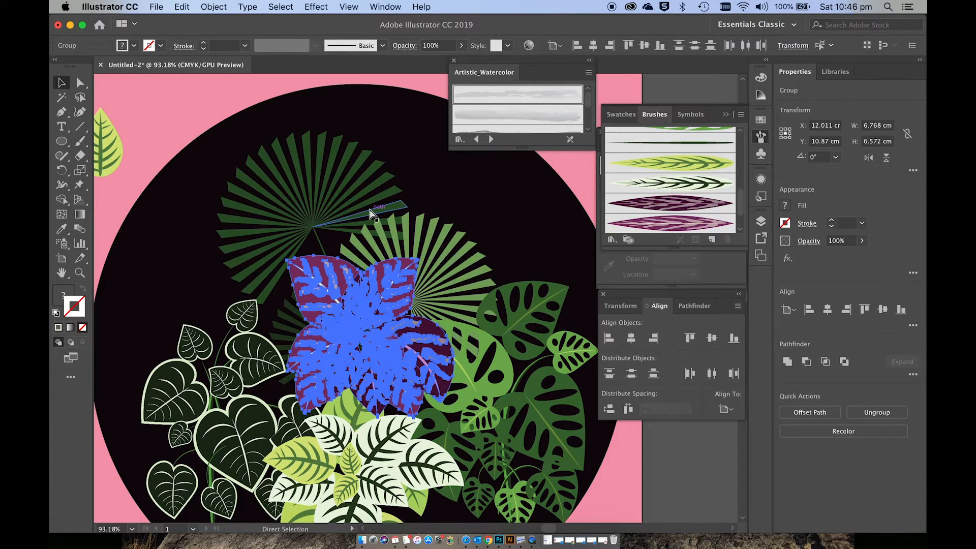
Step: Move the purple plant lower in the black circle so its base tucks behind the white-leaved plant
{"action": "left_click", "coordinate": [489, 195]}
{"action": "scroll", "coordinate": [489, 195], "scroll_direction": "down", "scroll_amount": 2}
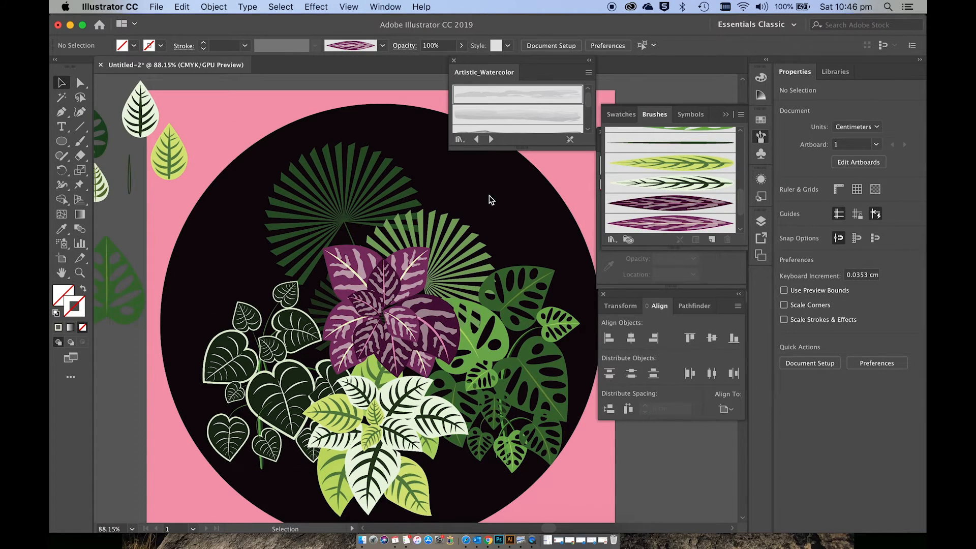
{"action": "scroll", "coordinate": [489, 195], "scroll_direction": "down", "scroll_amount": 1}
{"action": "scroll", "coordinate": [490, 199], "scroll_direction": "down", "scroll_amount": 1}
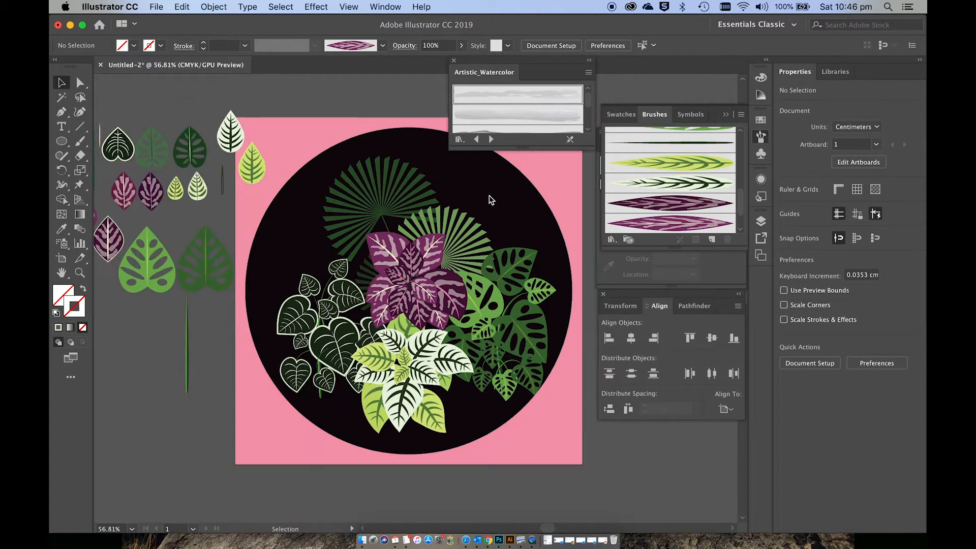
{"action": "scroll", "coordinate": [489, 196], "scroll_direction": "right", "scroll_amount": 3}
{"action": "scroll", "coordinate": [489, 195], "scroll_direction": "up", "scroll_amount": 1}
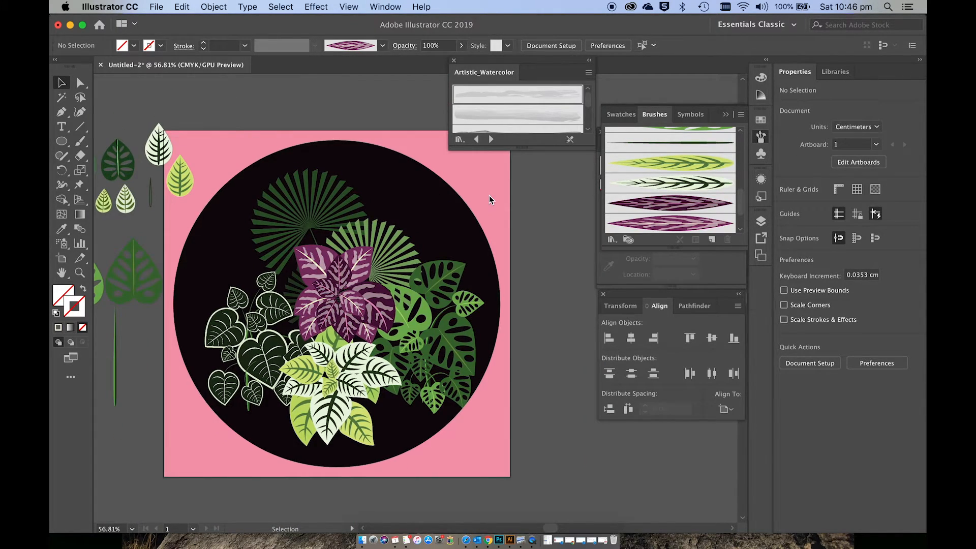
{"action": "left_click", "coordinate": [368, 380]}
{"action": "scroll", "coordinate": [368, 379], "scroll_direction": "left", "scroll_amount": 2}
{"action": "scroll", "coordinate": [368, 379], "scroll_direction": "down", "scroll_amount": 2}
{"action": "left_click", "coordinate": [278, 270]}
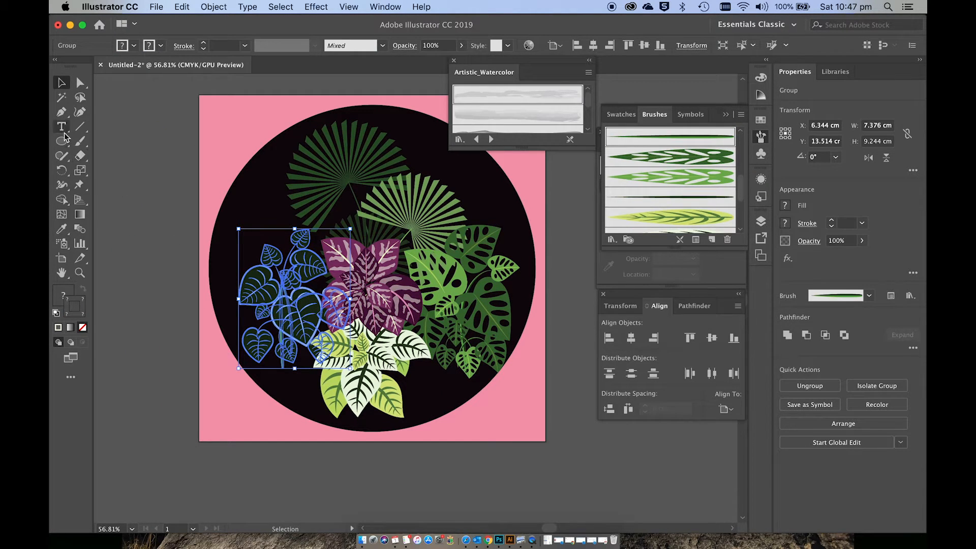
Step: Draw a square about 4.65 cm wide beside the artboard and fill it with a pale pink of hue 314°
{"action": "left_click_drag", "start_coordinate": [61, 140], "coordinate": [97, 140]}
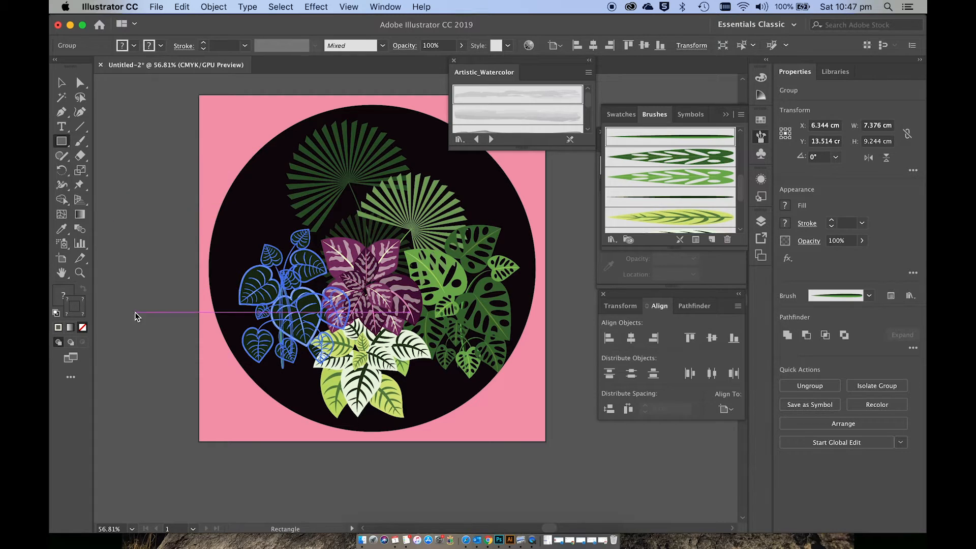
{"action": "left_click_drag", "start_coordinate": [127, 313], "coordinate": [198, 383]}
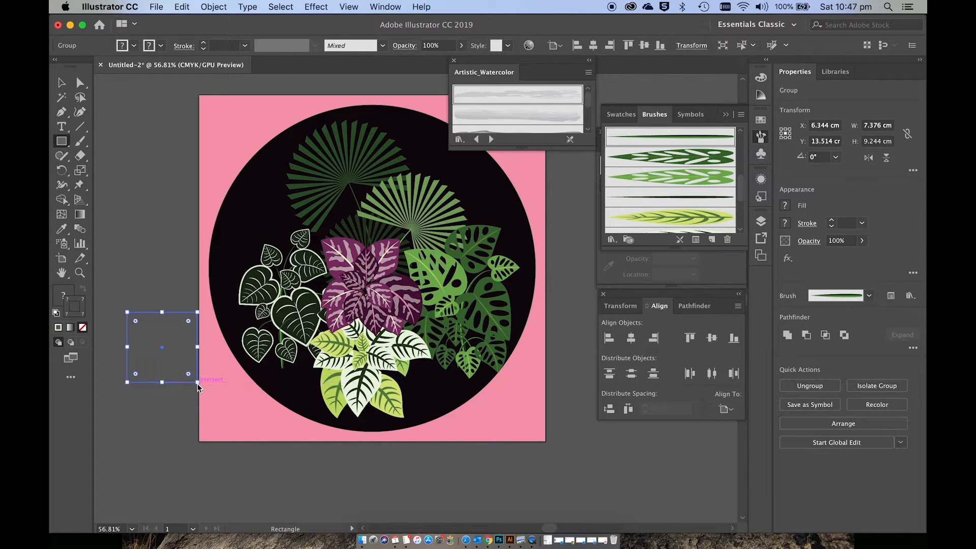
{"action": "left_click", "coordinate": [59, 300]}
{"action": "double_click", "coordinate": [59, 300]}
{"action": "left_click", "coordinate": [573, 261]}
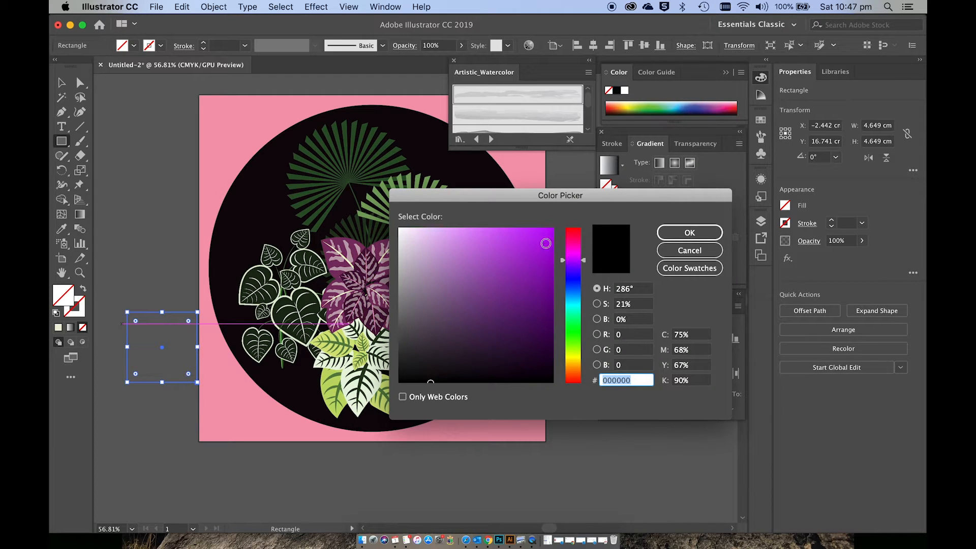
{"action": "left_click", "coordinate": [577, 251]}
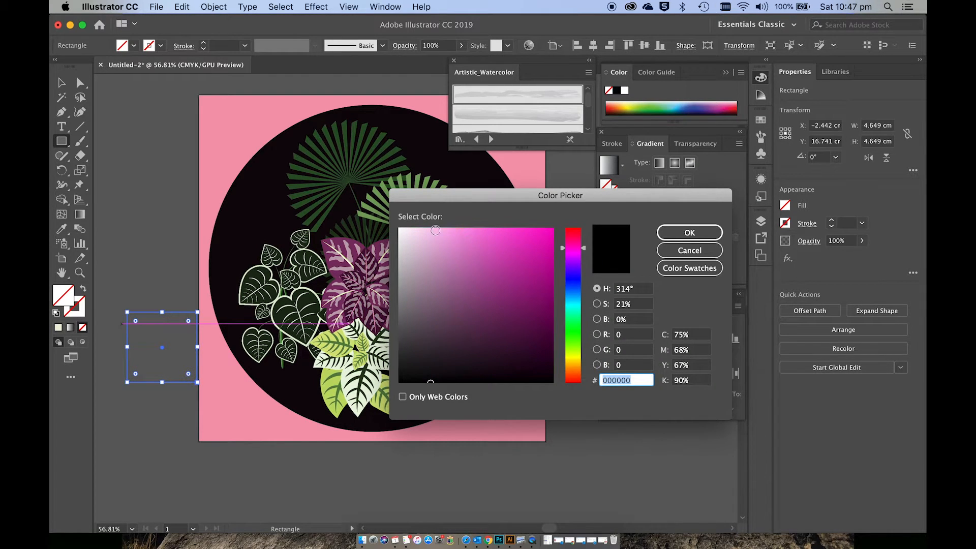
{"action": "left_click_drag", "start_coordinate": [436, 230], "coordinate": [415, 232]}
{"action": "left_click", "coordinate": [687, 232]}
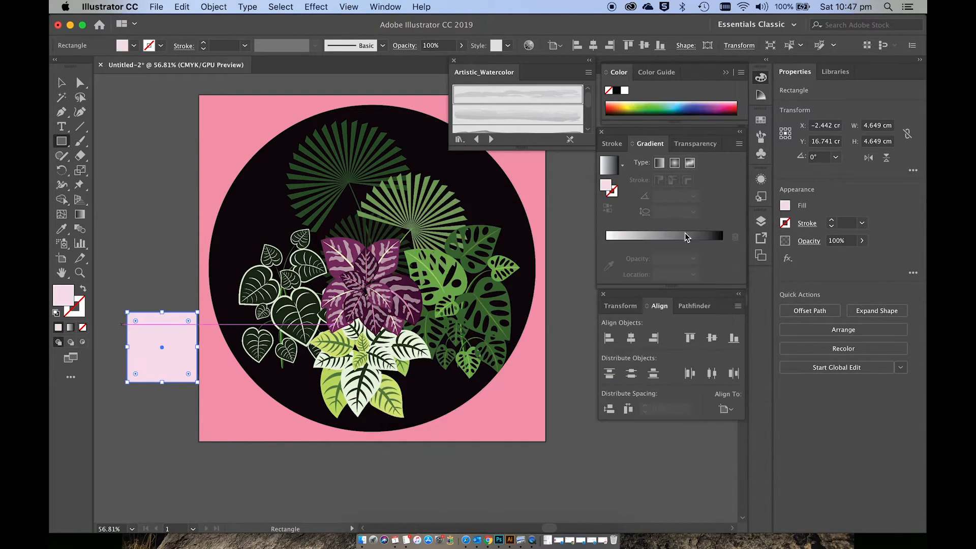
{"action": "key", "text": "v"}
{"action": "left_click", "coordinate": [181, 407]}
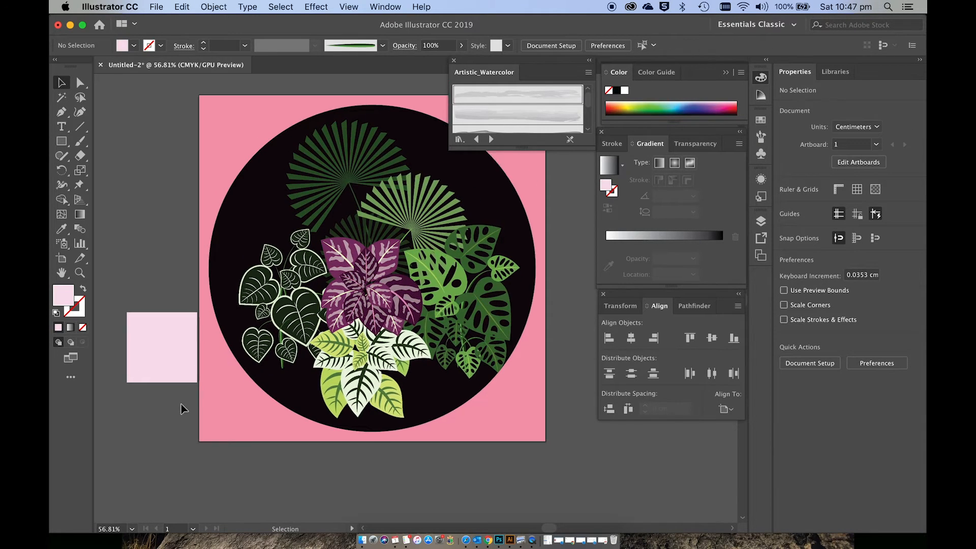
{"action": "scroll", "coordinate": [181, 407], "scroll_direction": "up", "scroll_amount": 1}
{"action": "scroll", "coordinate": [184, 408], "scroll_direction": "up", "scroll_amount": 2}
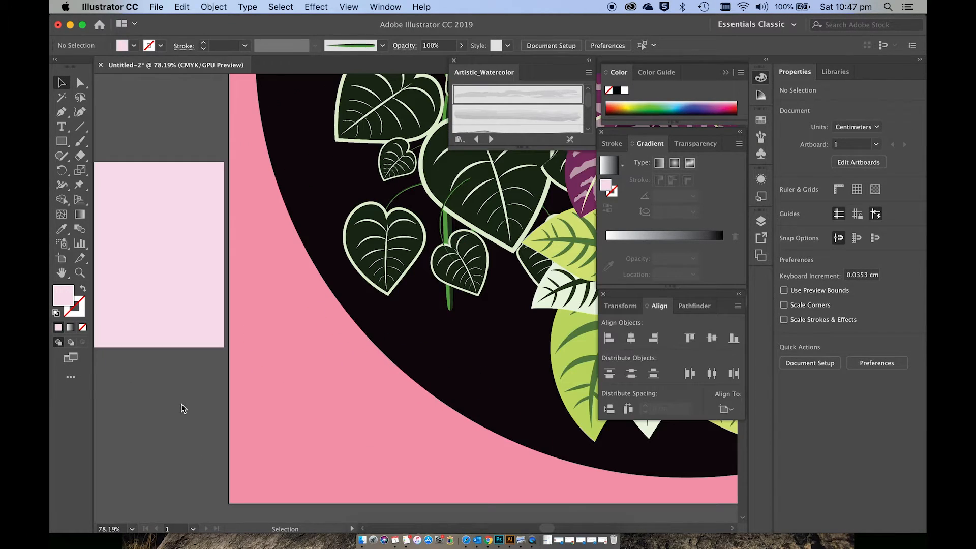
{"action": "scroll", "coordinate": [184, 408], "scroll_direction": "up", "scroll_amount": 3}
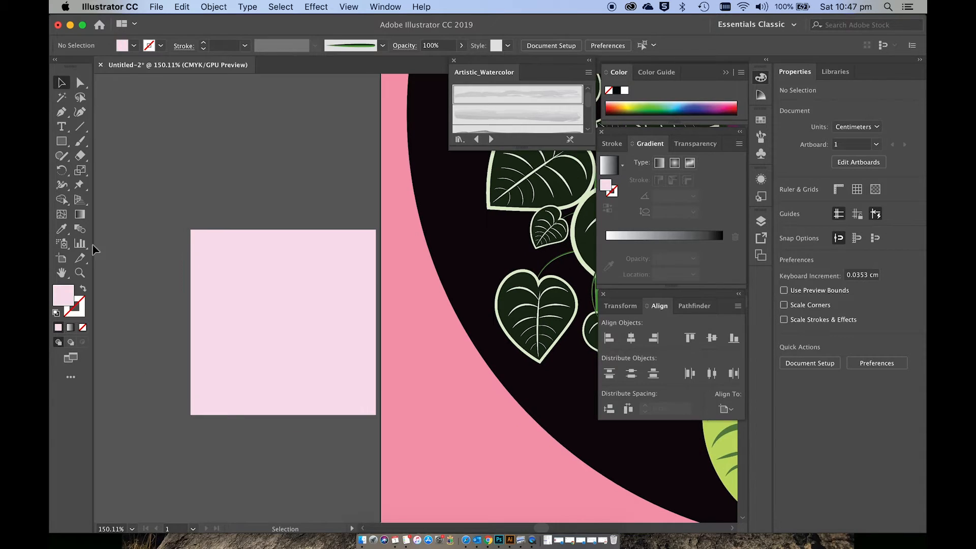
Step: Draw a strip about 0.14 cm wide across the pink square's full height near its left edge and fill it very dark purple
{"action": "left_click", "coordinate": [61, 140]}
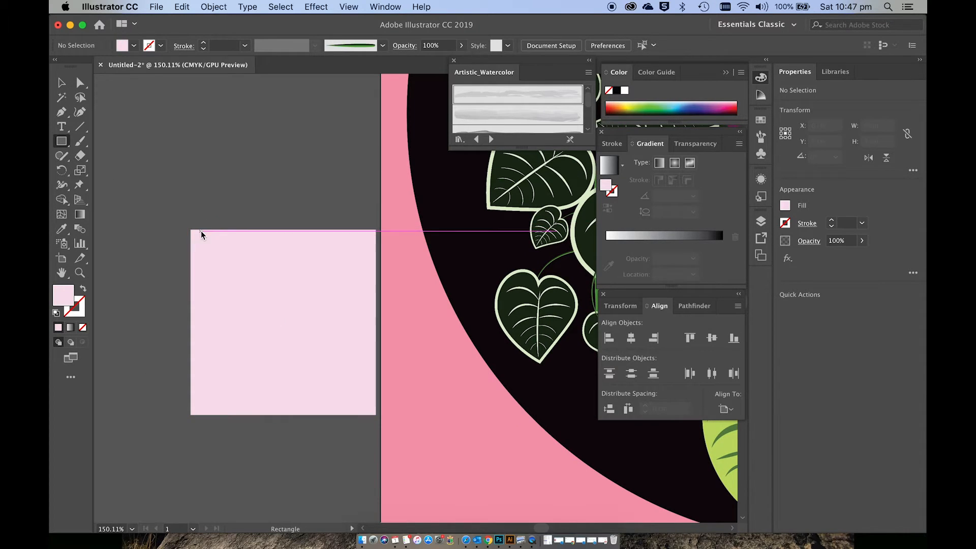
{"action": "left_click_drag", "start_coordinate": [202, 230], "coordinate": [206, 414]}
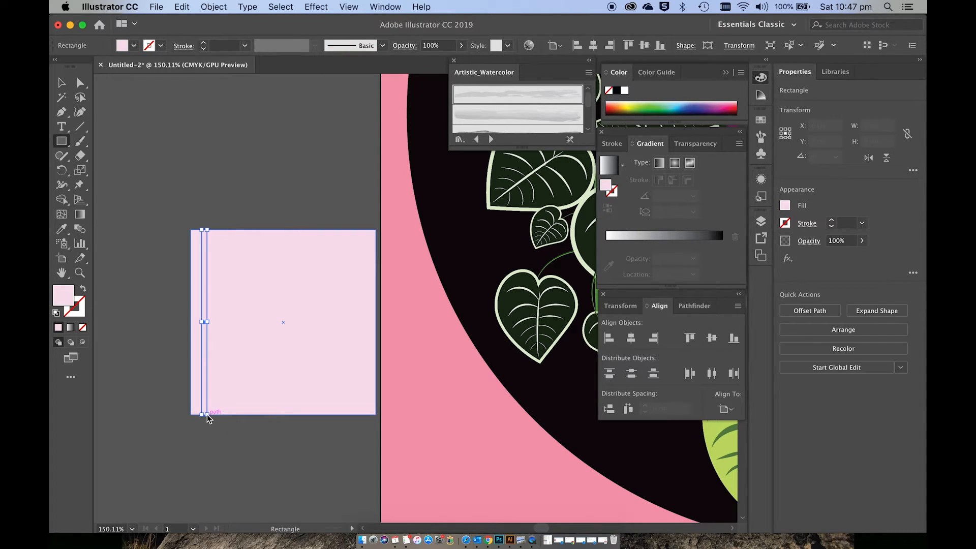
{"action": "double_click", "coordinate": [63, 297]}
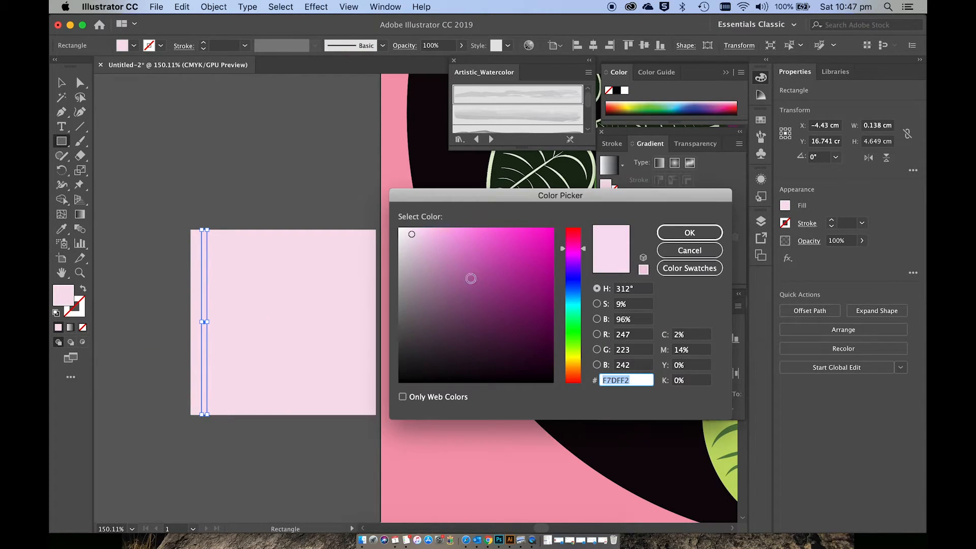
{"action": "left_click", "coordinate": [465, 315]}
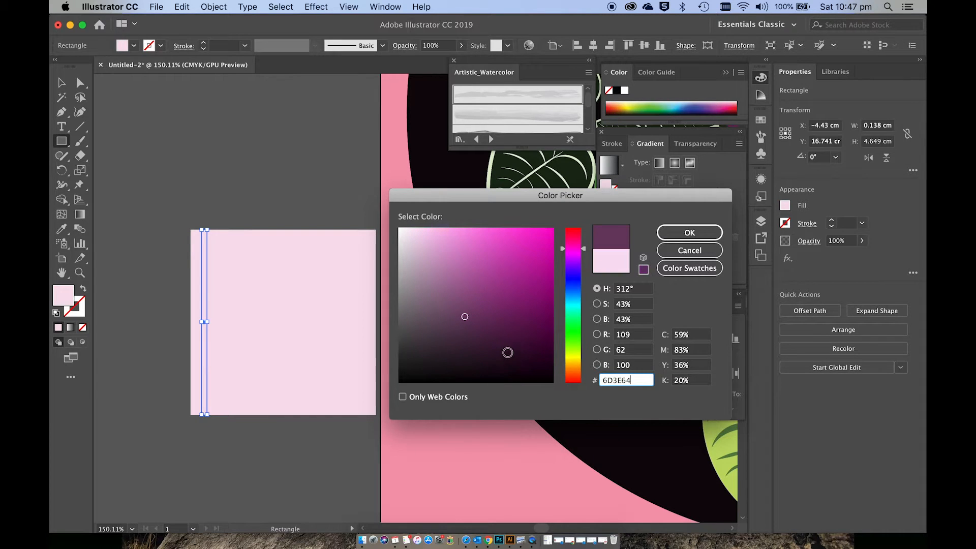
{"action": "left_click", "coordinate": [510, 345]}
{"action": "left_click", "coordinate": [692, 233]}
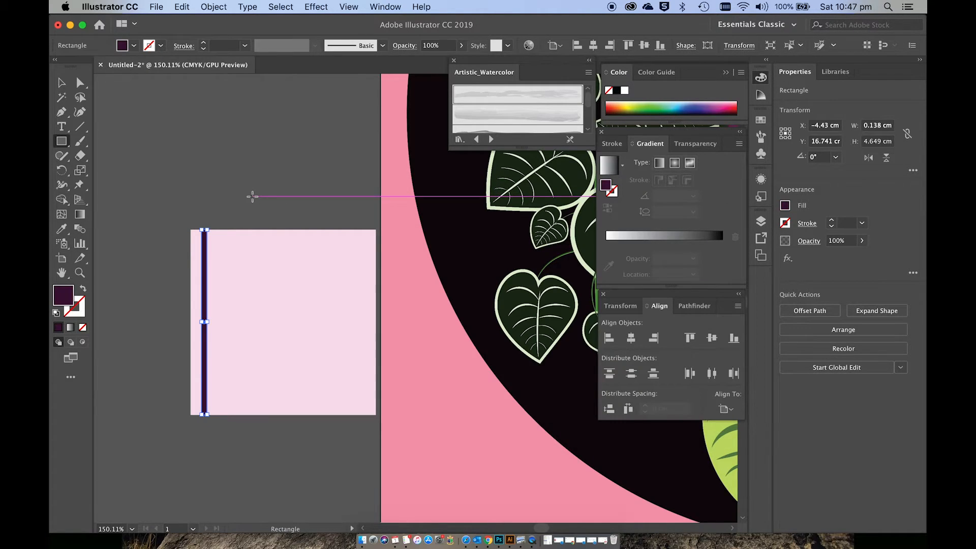
{"action": "key", "text": "v"}
{"action": "left_click", "coordinate": [196, 211]}
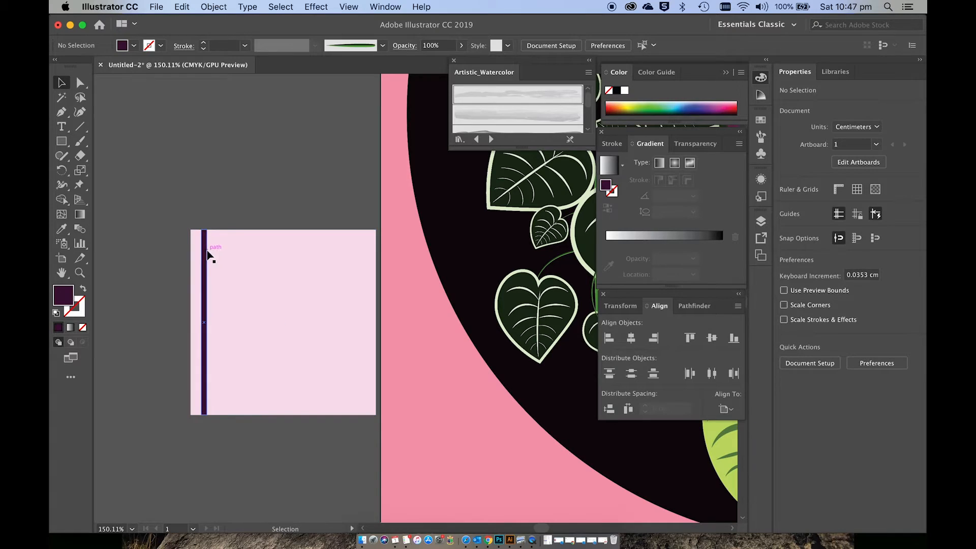
Step: Duplicate the dark strip sideways at an even spacing of about 0.46 cm until ten stripes span the pink square
{"action": "left_click_drag", "start_coordinate": [206, 254], "coordinate": [227, 254]}
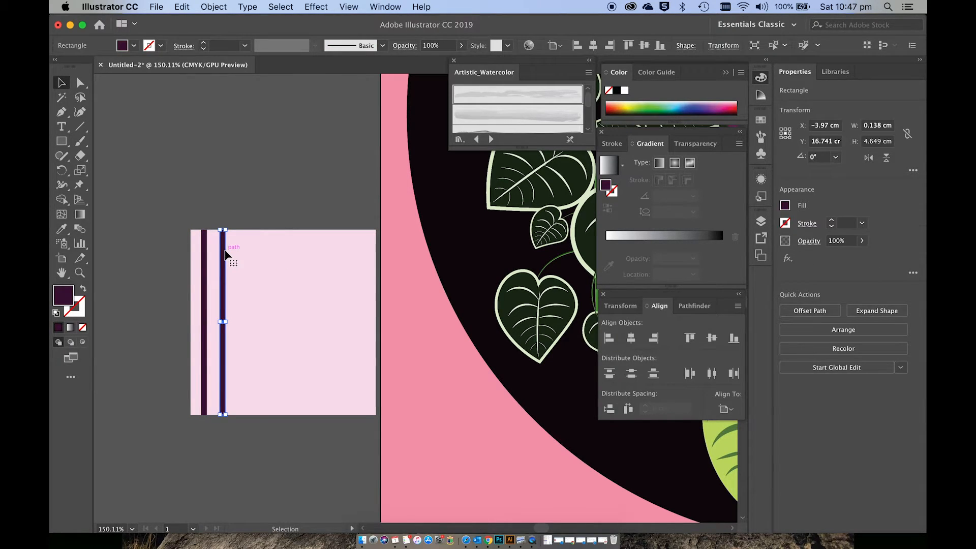
{"action": "key", "text": "ctrl+d"}
{"action": "key", "text": "ctrl+d"}
{"action": "key", "text": "ctrl+d"}
{"action": "key", "text": "ctrl+d"}
{"action": "key", "text": "ctrl+d"}
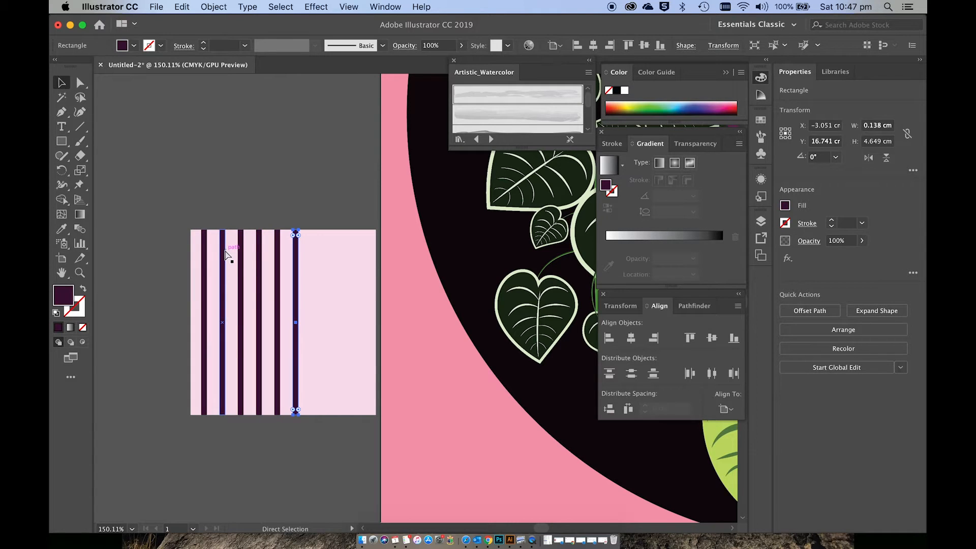
{"action": "key", "text": "ctrl+d"}
{"action": "key", "text": "ctrl+d"}
{"action": "key", "text": "ctrl+d"}
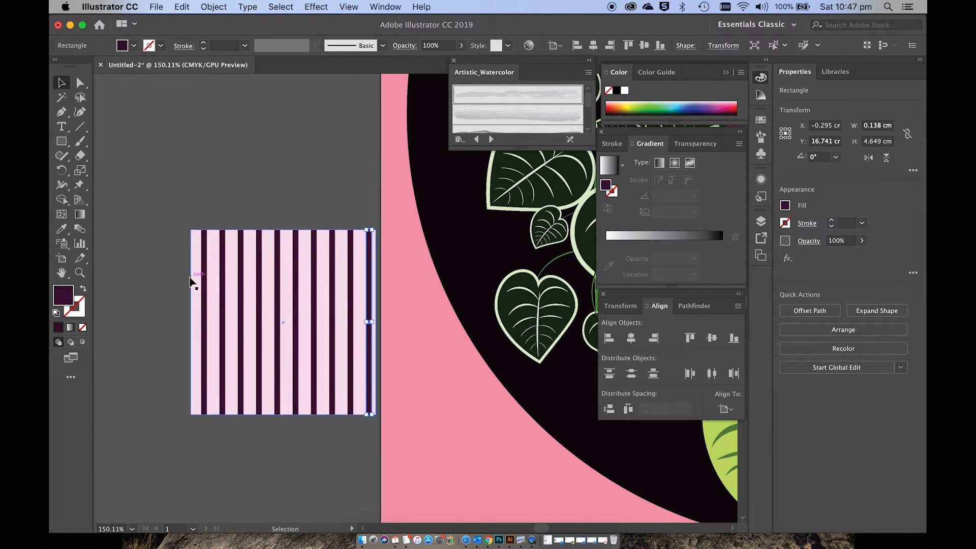
Step: Nudge the pink square about 0.07 cm to the right so it sits centred behind the dark stripes
{"action": "scroll", "coordinate": [191, 281], "scroll_direction": "right", "scroll_amount": 3}
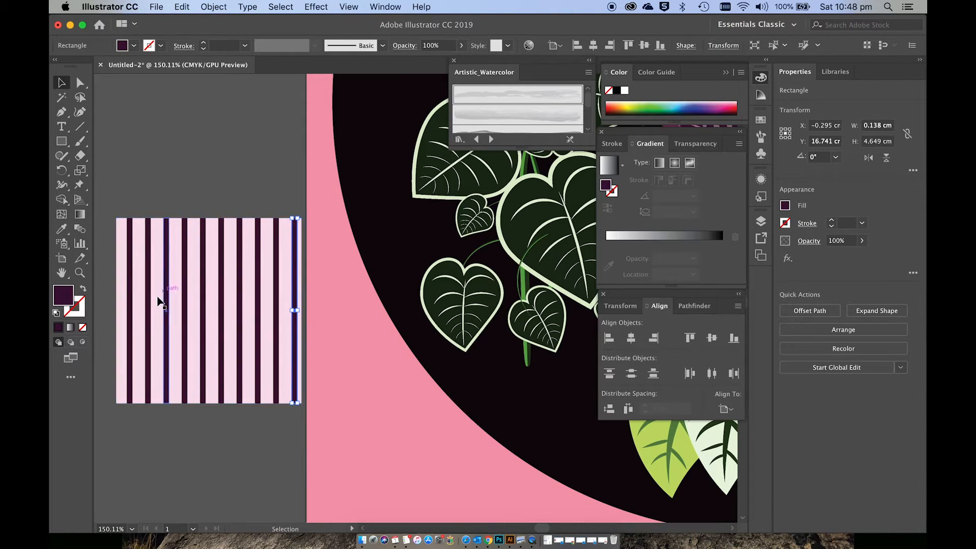
{"action": "left_click", "coordinate": [122, 326]}
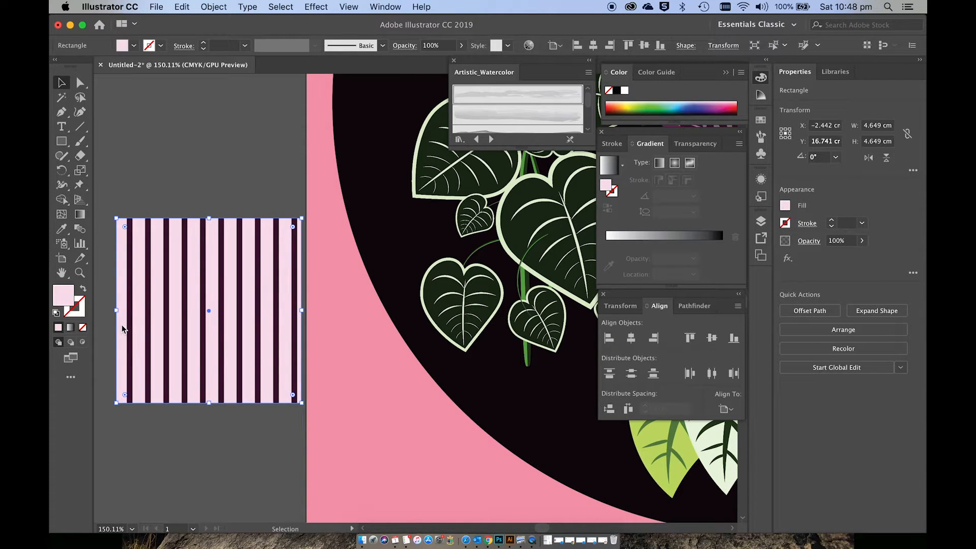
{"action": "key", "text": "Right"}
{"action": "key", "text": "Right"}
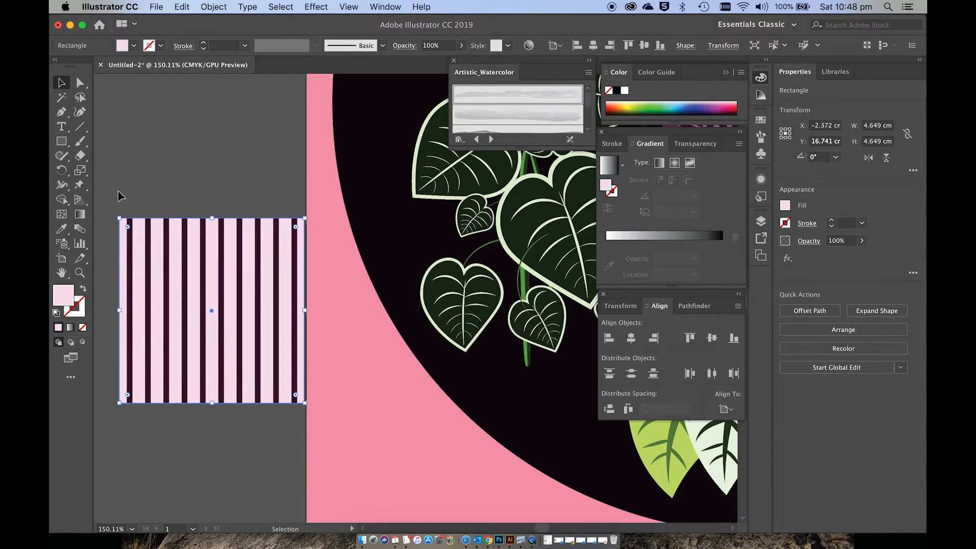
Step: Select all the dark stripes without the pink square and make a copy rotated 90° to form a check pattern
{"action": "left_click_drag", "start_coordinate": [118, 192], "coordinate": [183, 295]}
{"action": "left_click_drag", "start_coordinate": [301, 436], "coordinate": [310, 426]}
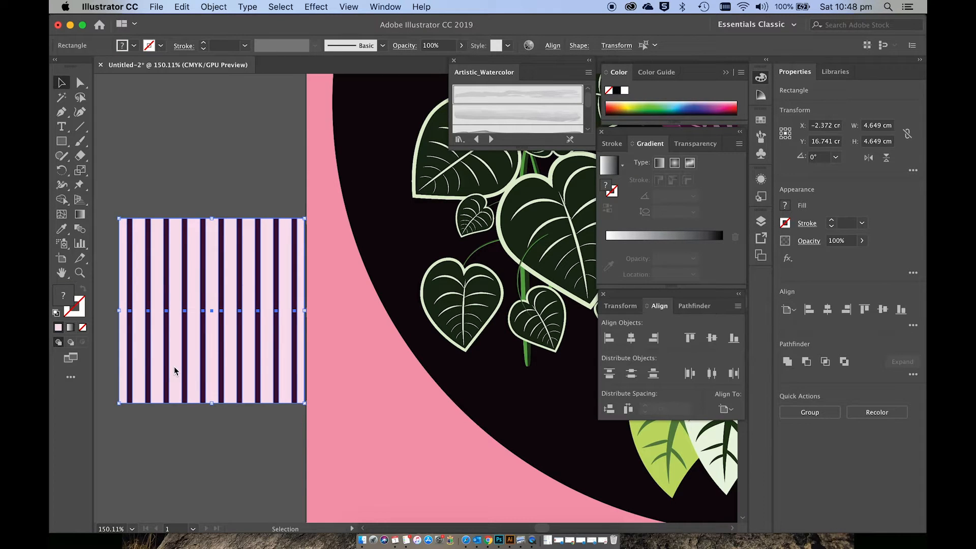
{"action": "left_click", "coordinate": [121, 373], "text": "shift"}
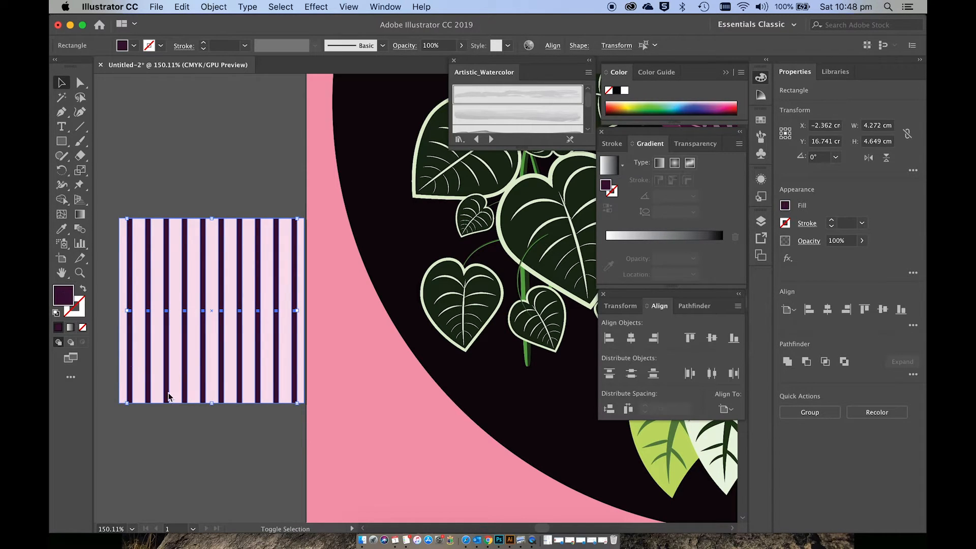
{"action": "left_click", "coordinate": [213, 8]}
{"action": "mouse_move", "coordinate": [224, 22]}
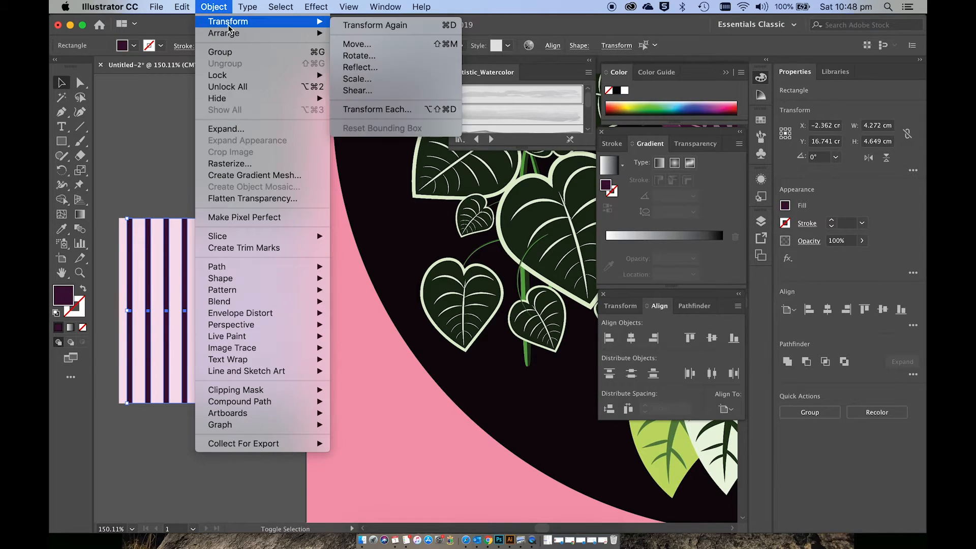
{"action": "left_click", "coordinate": [360, 57]}
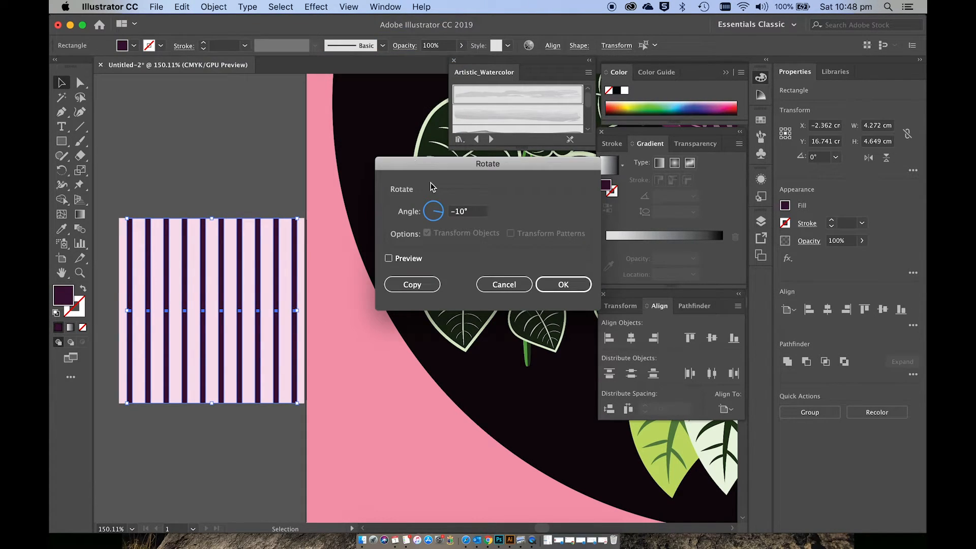
{"action": "left_click_drag", "start_coordinate": [470, 209], "coordinate": [426, 208]}
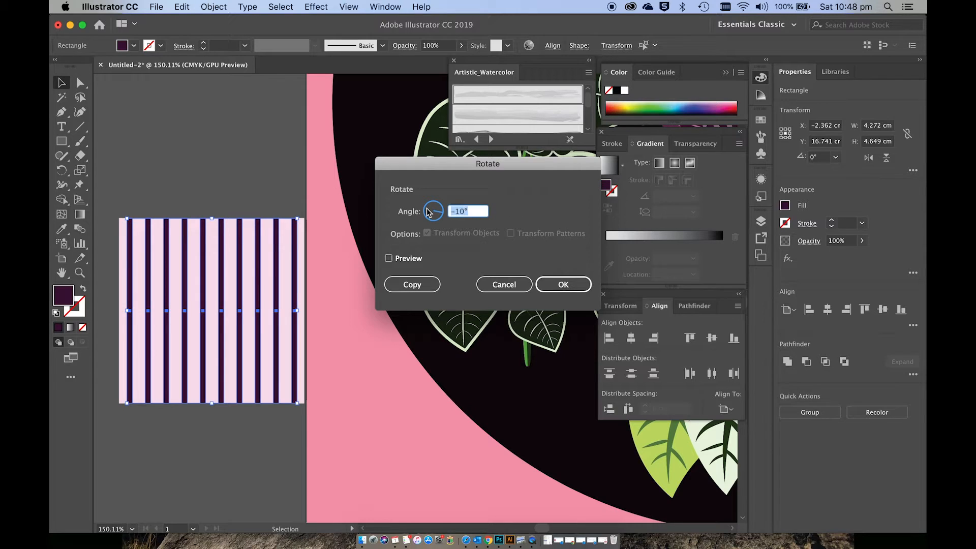
{"action": "type", "text": "90"}
{"action": "left_click", "coordinate": [427, 284]}
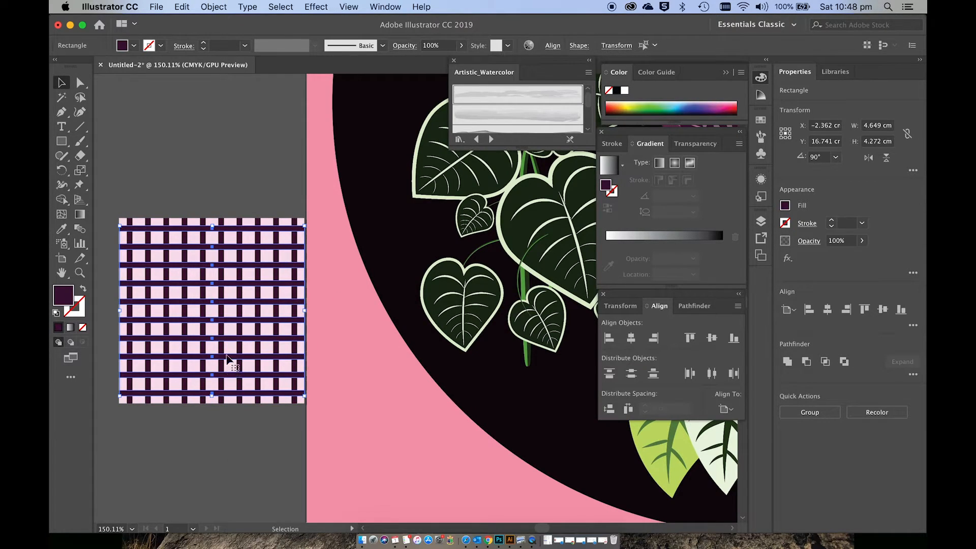
{"action": "left_click", "coordinate": [180, 408]}
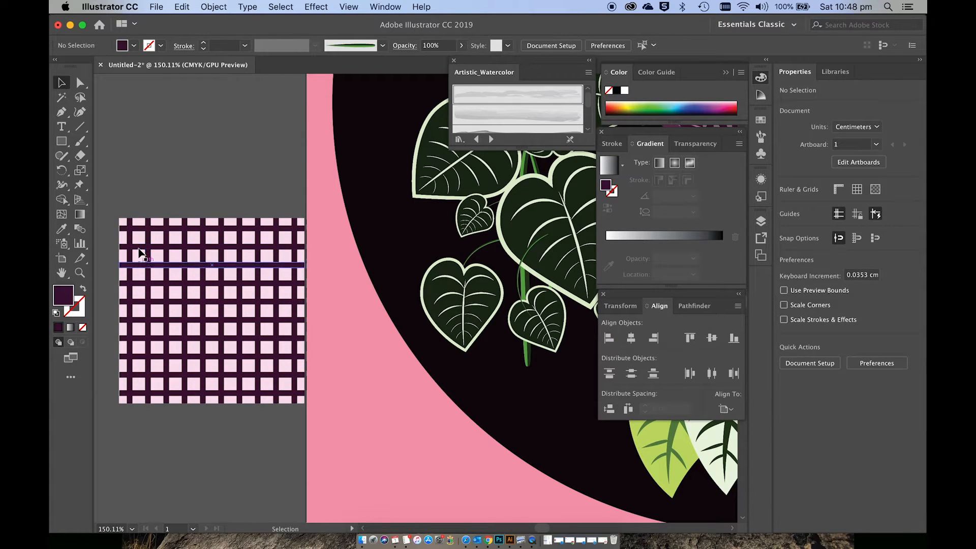
Step: Select the pink square with all its vertical and horizontal stripes and group them
{"action": "left_click_drag", "start_coordinate": [111, 207], "coordinate": [227, 392]}
{"action": "left_click_drag", "start_coordinate": [290, 428], "coordinate": [309, 429]}
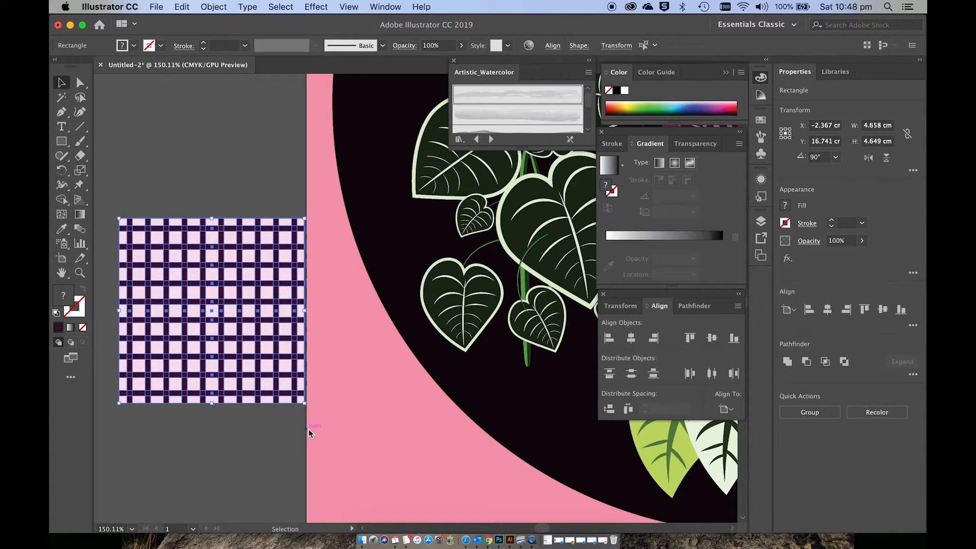
{"action": "key", "text": "super+g"}
{"action": "key", "text": "super+h"}
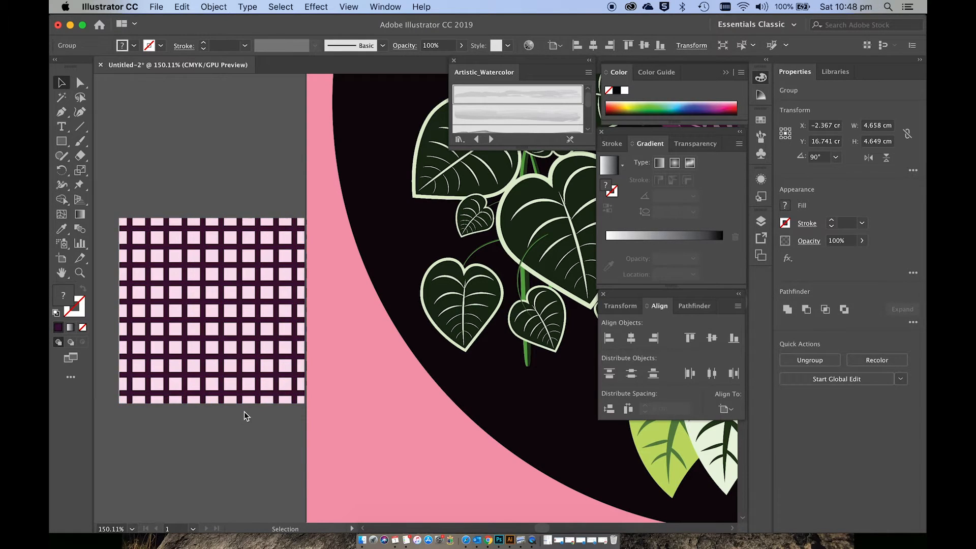
{"action": "key", "text": "super+h"}
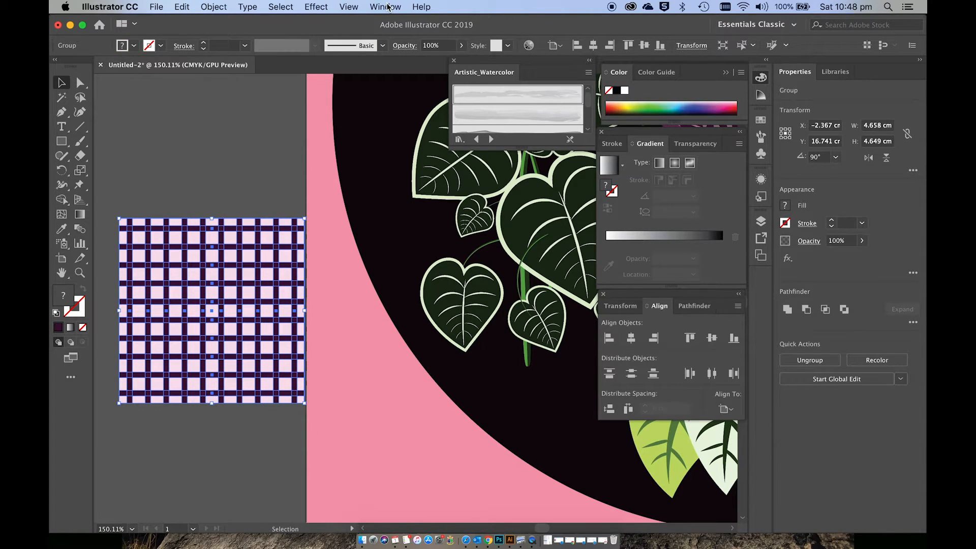
Step: Warp the check group with Shell Lower, vertical, bend -18%, horizontal distortion 43% and vertical distortion 0%, and expand its appearance
{"action": "left_click", "coordinate": [324, 7]}
{"action": "mouse_move", "coordinate": [363, 188]}
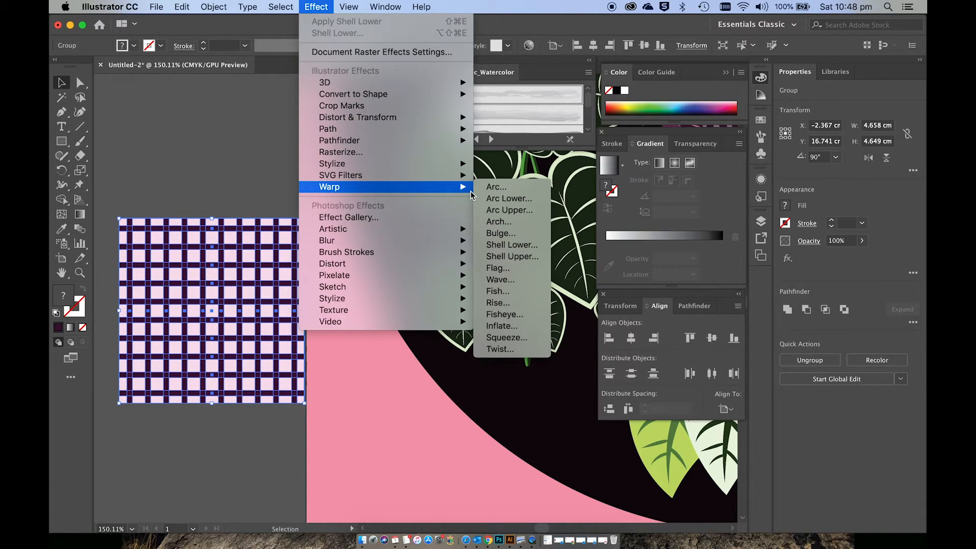
{"action": "left_click", "coordinate": [508, 246]}
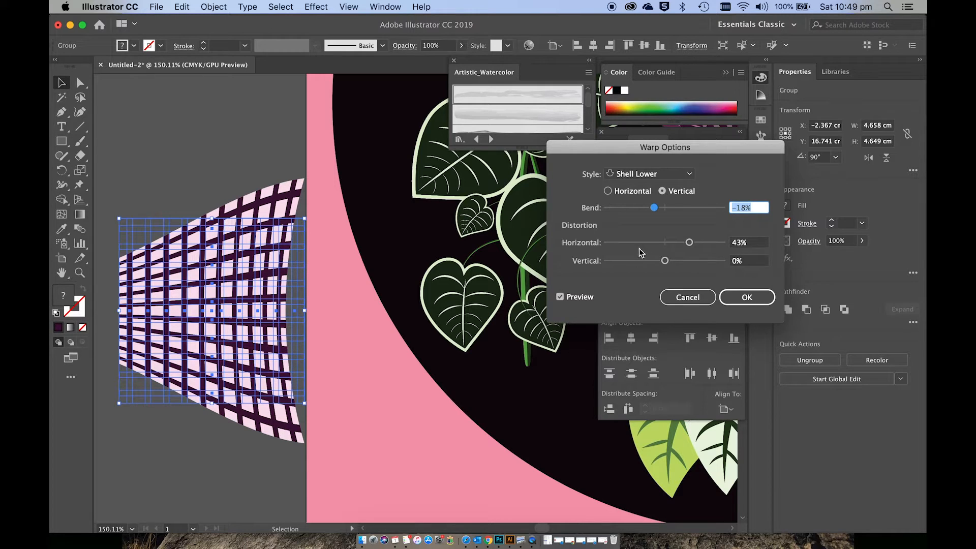
{"action": "left_click", "coordinate": [741, 296]}
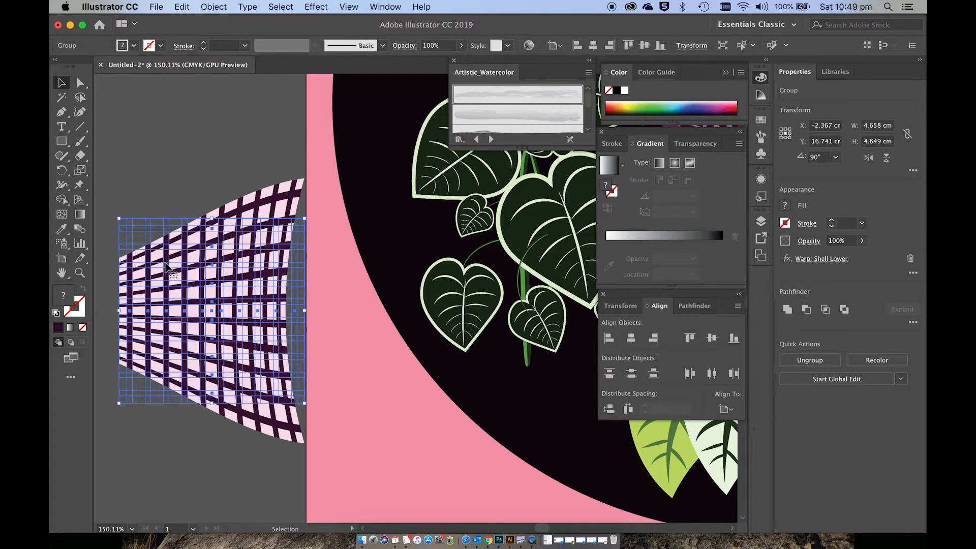
{"action": "left_click", "coordinate": [226, 5]}
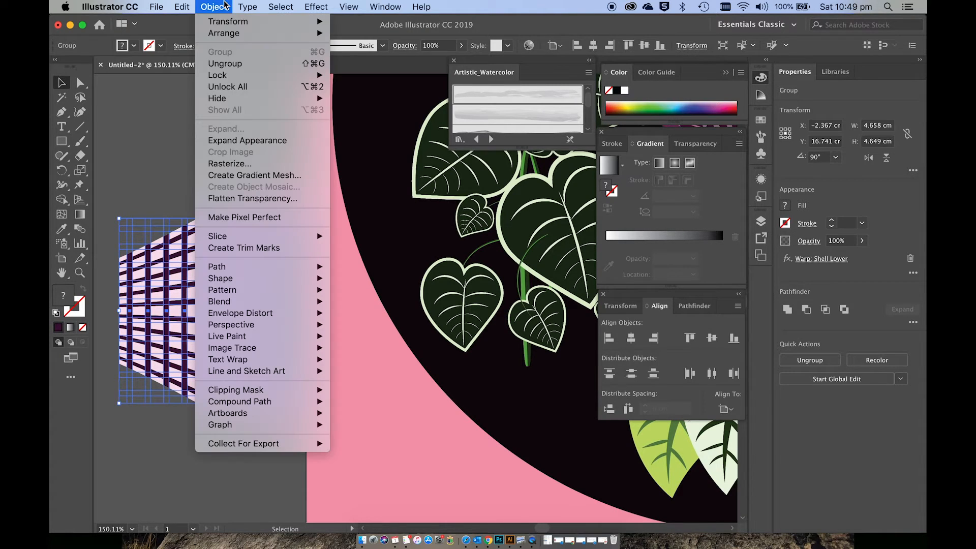
{"action": "left_click", "coordinate": [237, 141]}
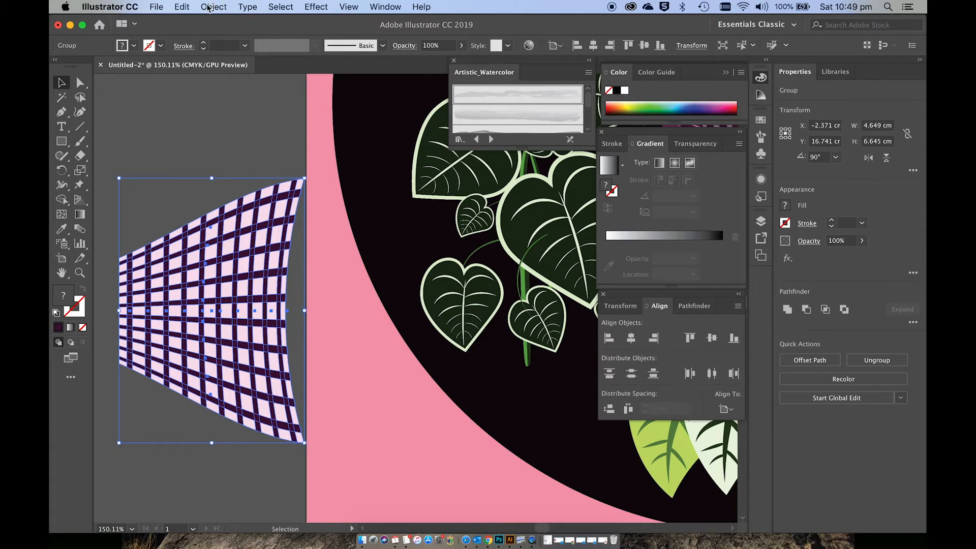
Step: Try rotating the warped check group a quarter turn clockwise, and undo the rotation
{"action": "left_click", "coordinate": [209, 7]}
{"action": "mouse_move", "coordinate": [229, 22]}
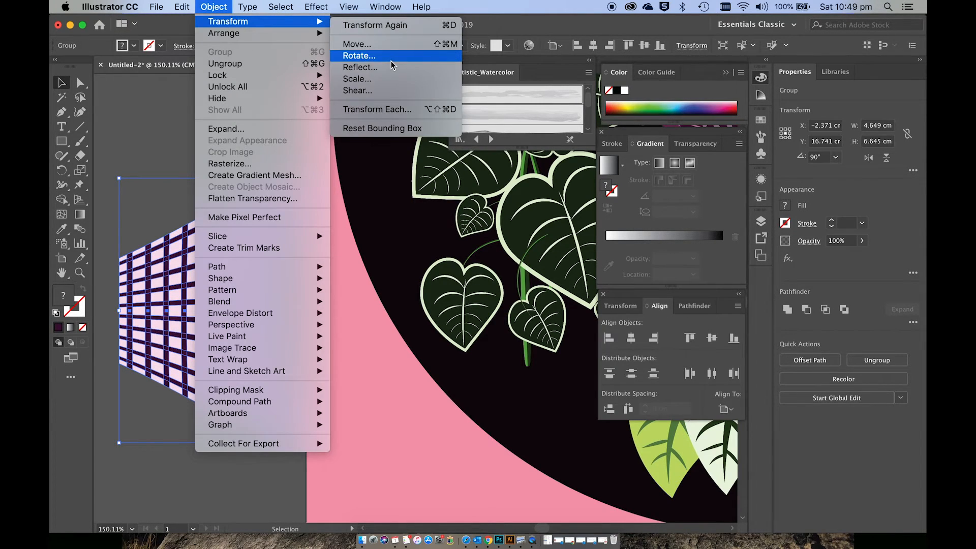
{"action": "left_click", "coordinate": [391, 60]}
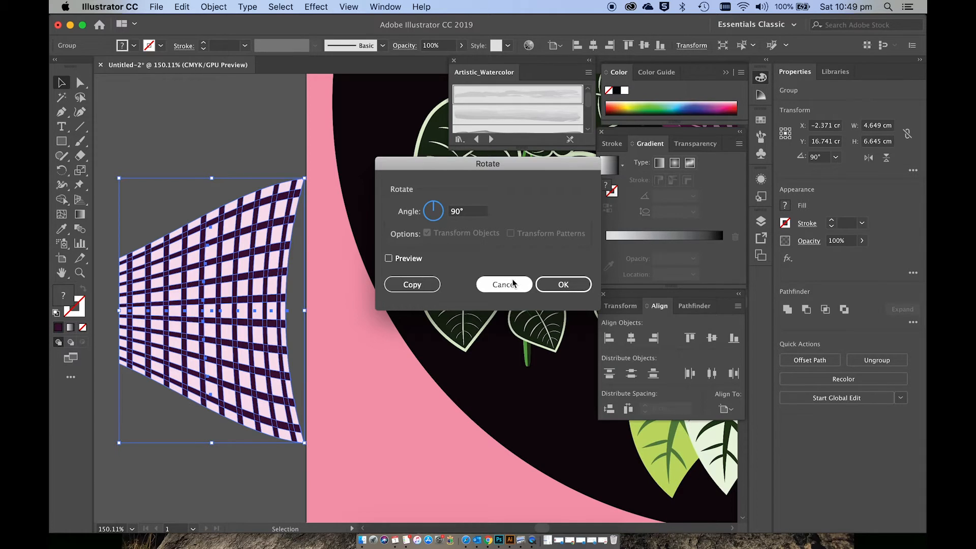
{"action": "left_click", "coordinate": [432, 214]}
{"action": "type", "text": "-"}
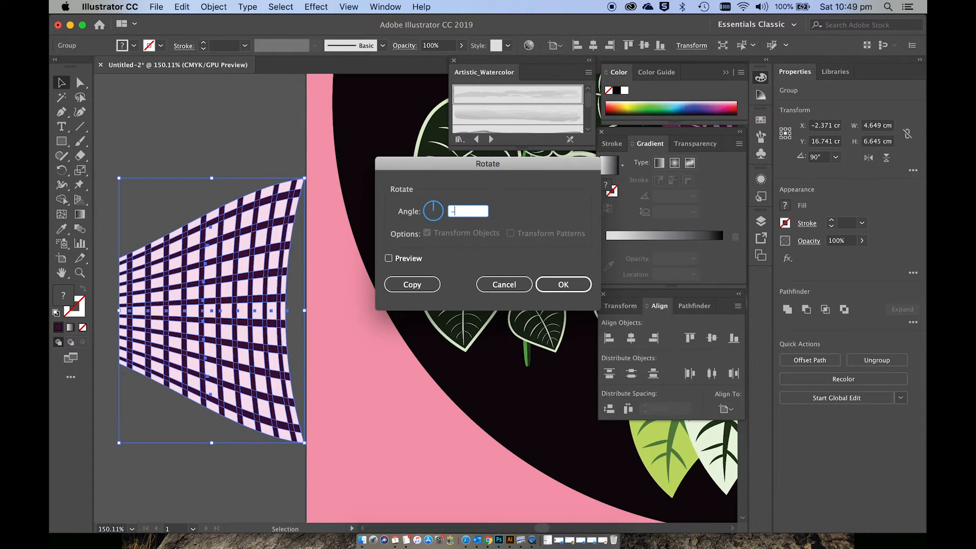
{"action": "left_click", "coordinate": [564, 285]}
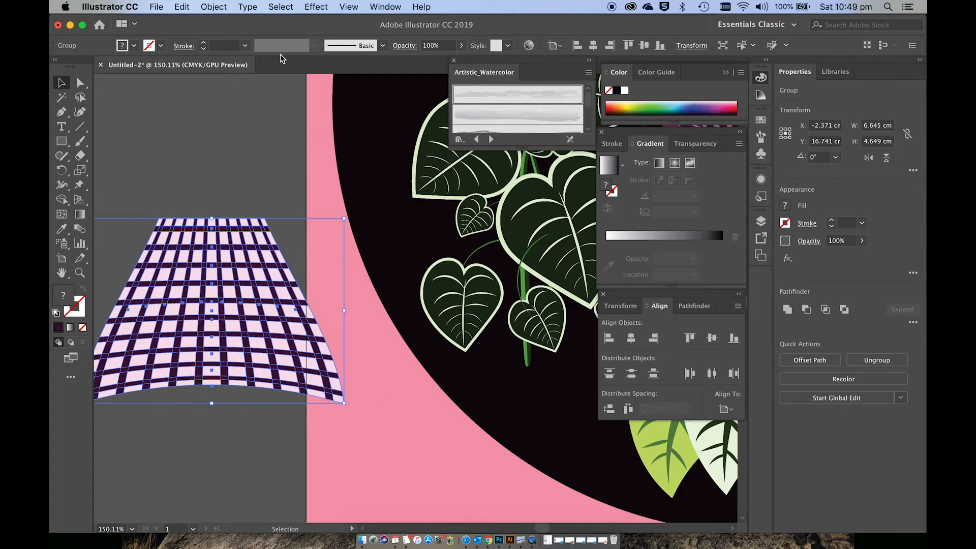
{"action": "key", "text": "super+z"}
Step: Rotate the warped check group by 90° so that its wide end faces up
{"action": "left_click", "coordinate": [214, 7]}
{"action": "mouse_move", "coordinate": [224, 20]}
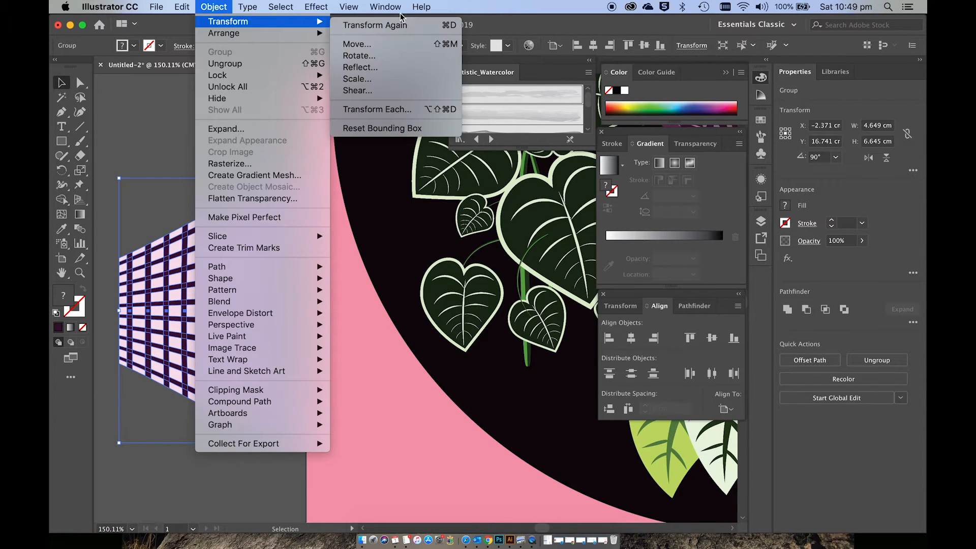
{"action": "left_click", "coordinate": [404, 57]}
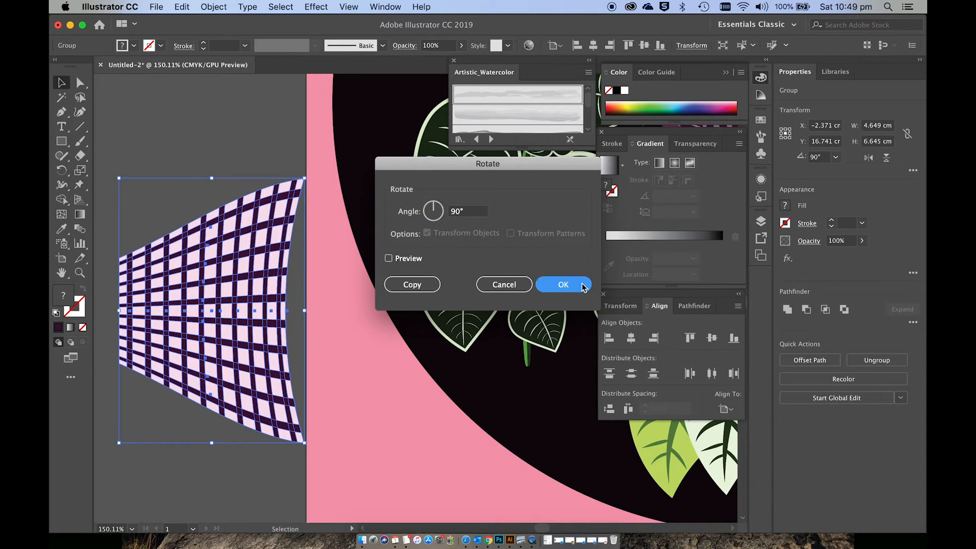
{"action": "left_click", "coordinate": [564, 285]}
Step: Move the pot-shaped check group onto the artboard's left edge and narrow it to about 6.19 cm wide
{"action": "left_click_drag", "start_coordinate": [277, 343], "coordinate": [368, 382]}
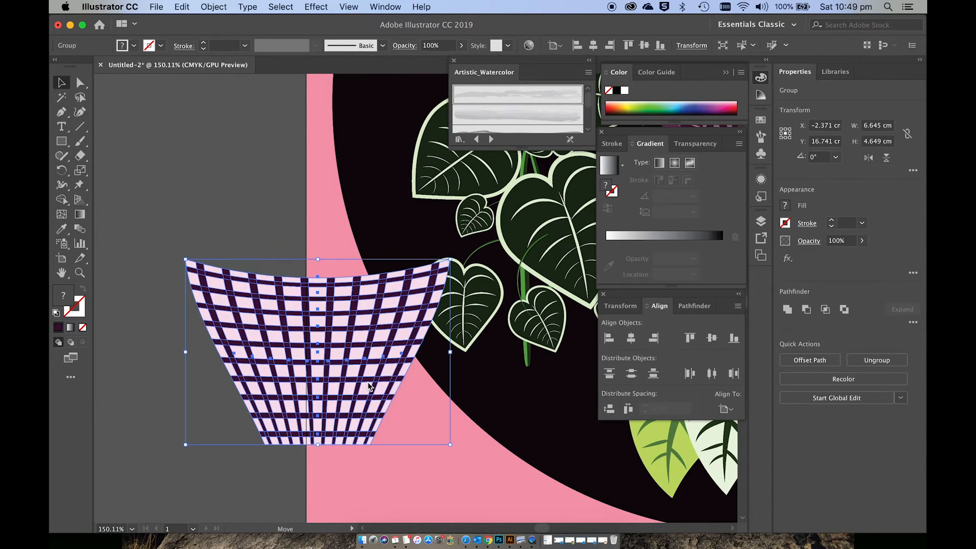
{"action": "left_click_drag", "start_coordinate": [450, 352], "coordinate": [434, 356]}
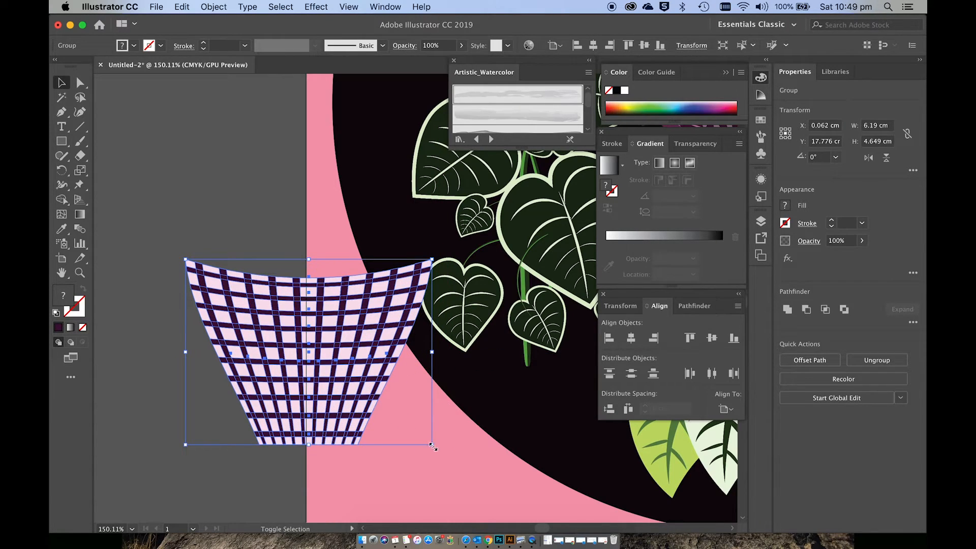
Step: Scale the checked pot down to about 4.97 by 3.73 cm and place it beneath the dark heart-leaf plant
{"action": "left_click_drag", "start_coordinate": [433, 444], "coordinate": [405, 425]}
{"action": "left_click_drag", "start_coordinate": [245, 357], "coordinate": [485, 375]}
{"action": "scroll", "coordinate": [484, 375], "scroll_direction": "down", "scroll_amount": 5}
{"action": "scroll", "coordinate": [484, 375], "scroll_direction": "down", "scroll_amount": 5}
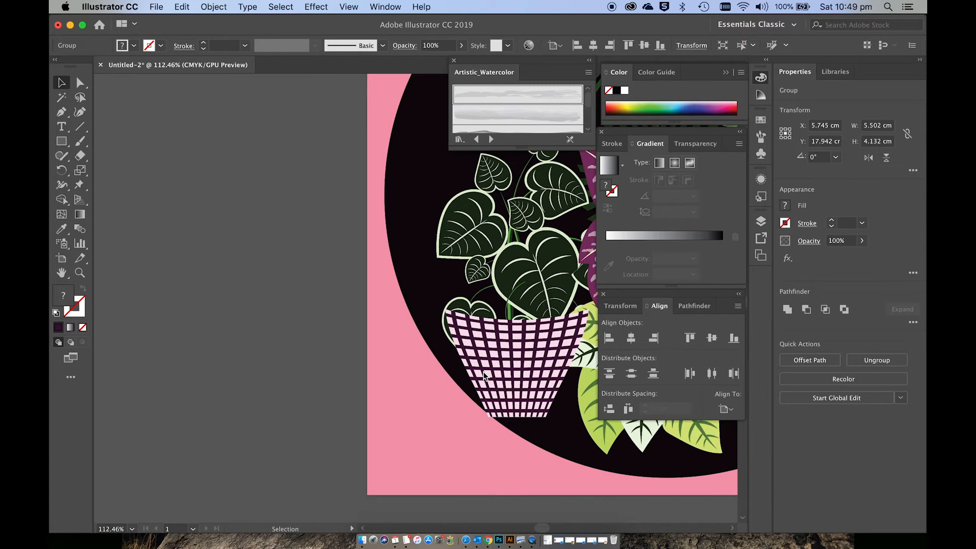
{"action": "scroll", "coordinate": [484, 375], "scroll_direction": "down", "scroll_amount": 5}
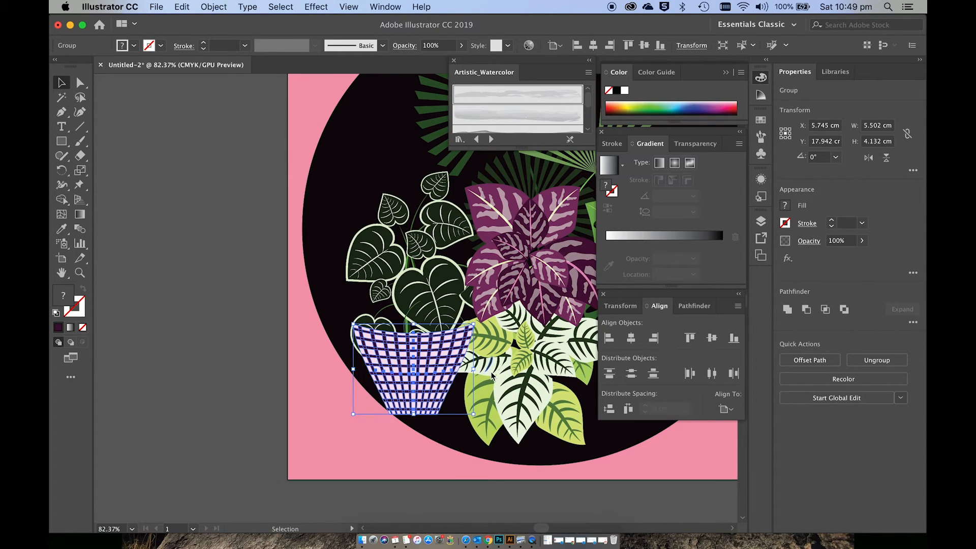
{"action": "scroll", "coordinate": [493, 376], "scroll_direction": "right", "scroll_amount": 5}
{"action": "scroll", "coordinate": [492, 376], "scroll_direction": "up", "scroll_amount": 2}
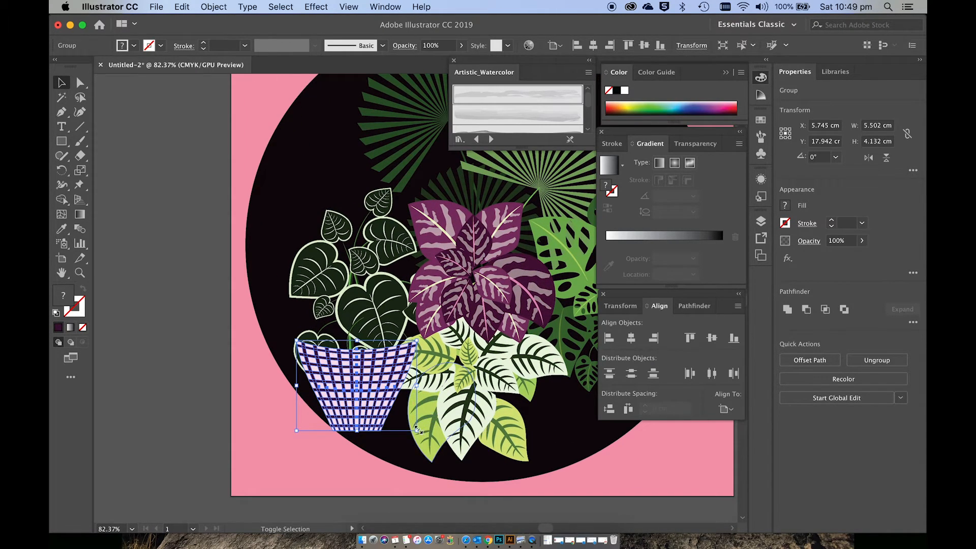
{"action": "left_click_drag", "start_coordinate": [417, 430], "coordinate": [384, 410]}
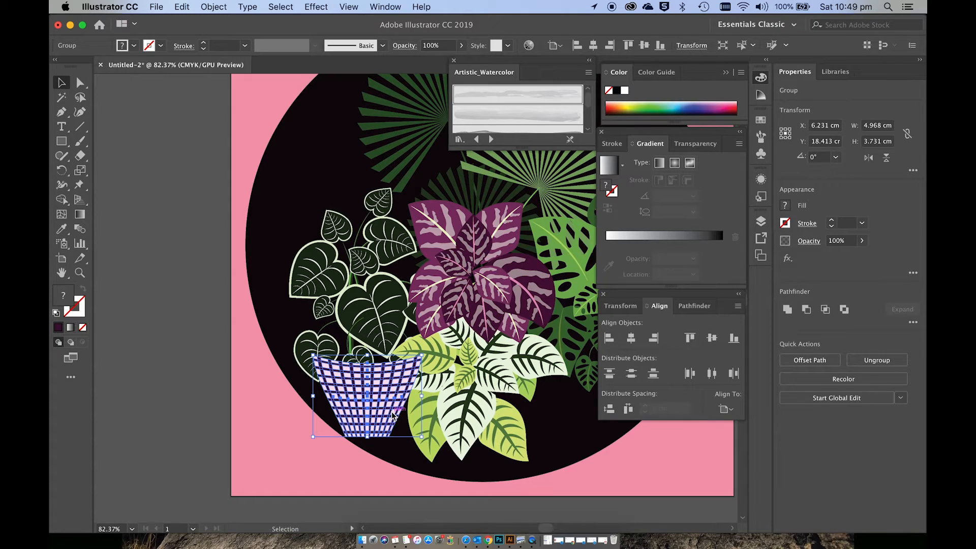
Step: Send the checked pot backward behind the heart-shaped leaves and the pale foliage plant, and deselect it
{"action": "key", "text": "a"}
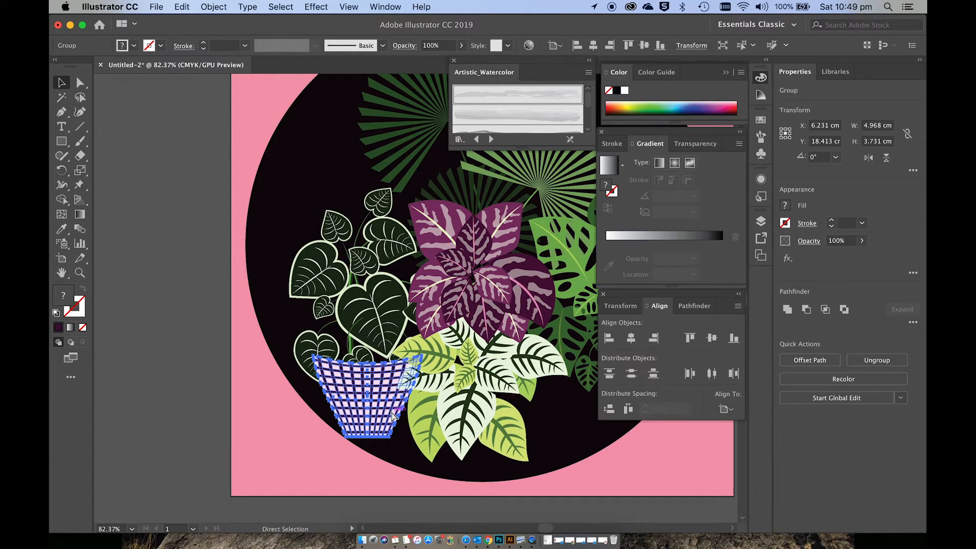
{"action": "key", "text": "v"}
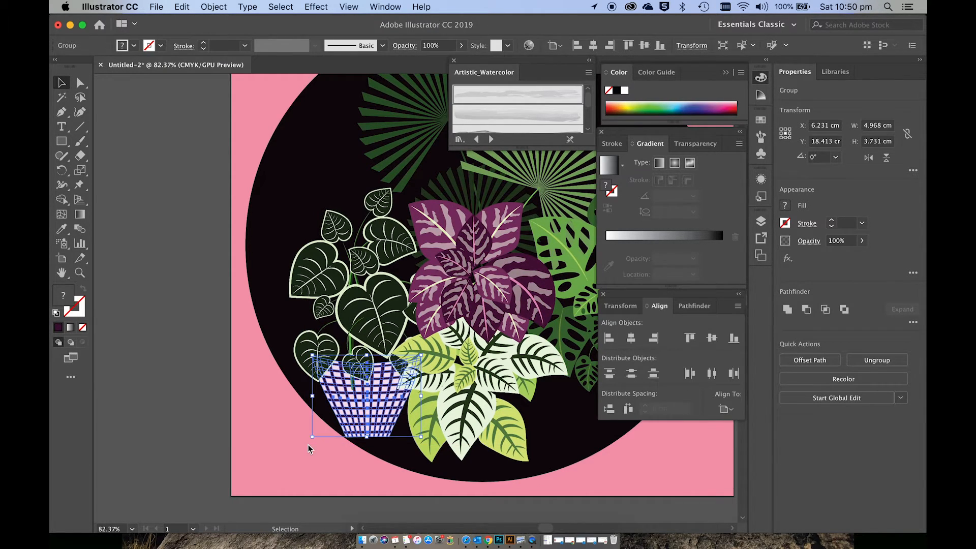
{"action": "left_click", "coordinate": [259, 455]}
{"action": "scroll", "coordinate": [258, 455], "scroll_direction": "right", "scroll_amount": 5}
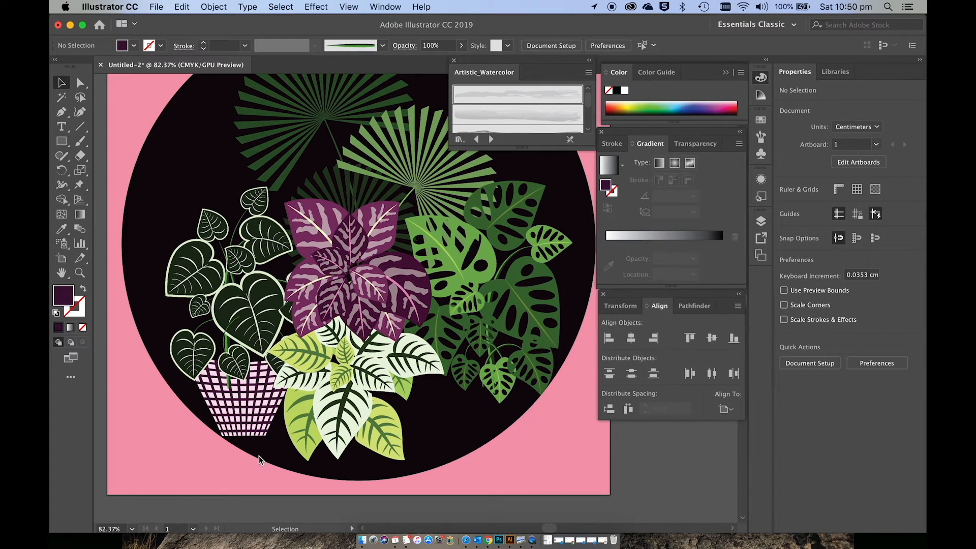
Step: Narrow the checked pot slightly beneath the heart-leaf plant and deselect it
{"action": "left_click", "coordinate": [210, 391]}
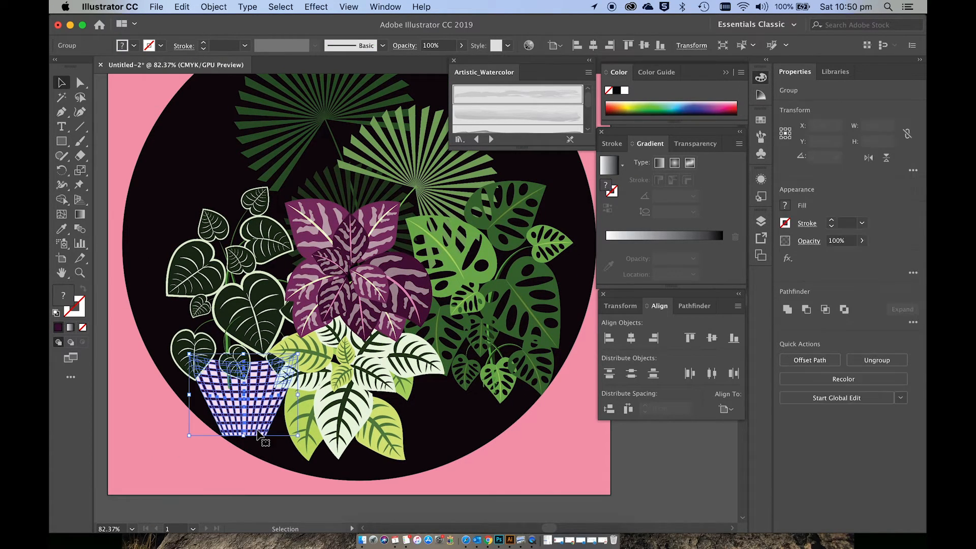
{"action": "left_click_drag", "start_coordinate": [190, 395], "coordinate": [202, 395]}
{"action": "left_click", "coordinate": [196, 450]}
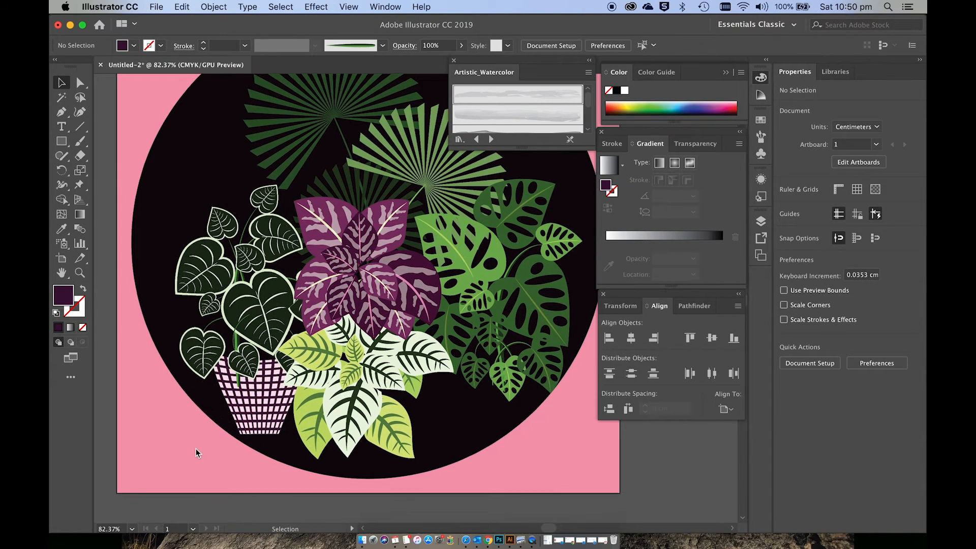
Step: Draw a square about 4.05 cm wide on the empty canvas beside the artboard and fill it with golden brown
{"action": "scroll", "coordinate": [197, 448], "scroll_direction": "left", "scroll_amount": 10}
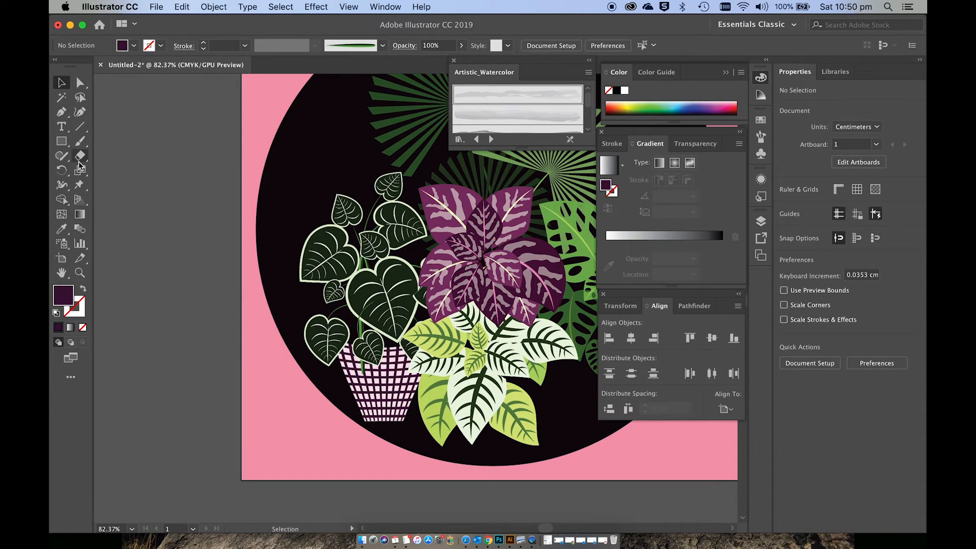
{"action": "key", "text": "m"}
{"action": "left_click_drag", "start_coordinate": [146, 336], "coordinate": [234, 425]}
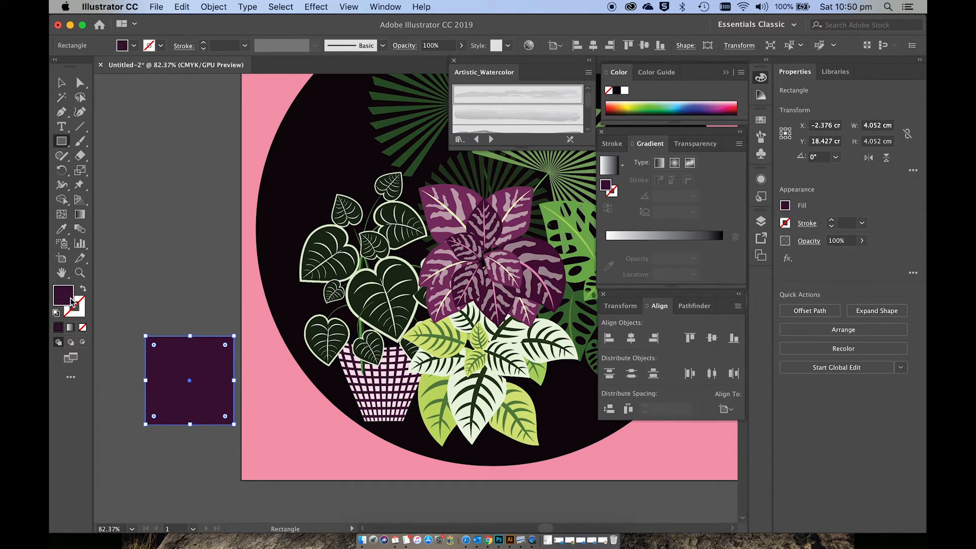
{"action": "double_click", "coordinate": [72, 303]}
{"action": "left_click", "coordinate": [577, 365]}
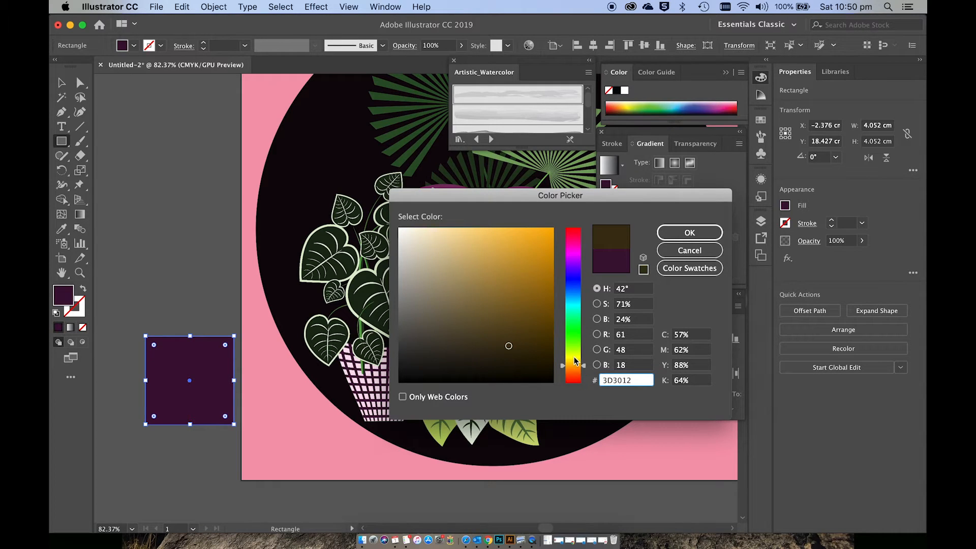
{"action": "left_click", "coordinate": [546, 289]}
{"action": "left_click", "coordinate": [706, 230]}
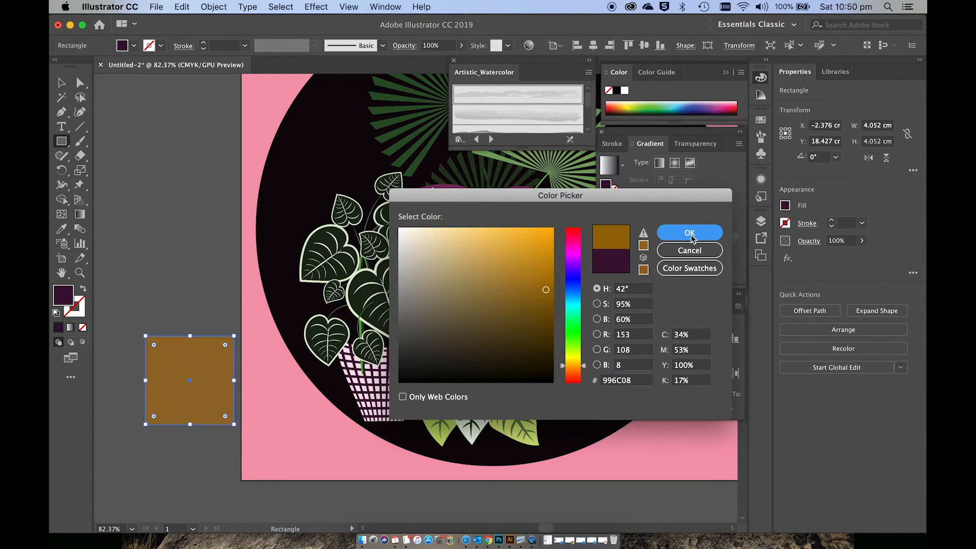
Step: Warp the brown square with Bulge, horizontal, bend -53%, horizontal distortion 54% and vertical distortion 0%
{"action": "left_click", "coordinate": [316, 7]}
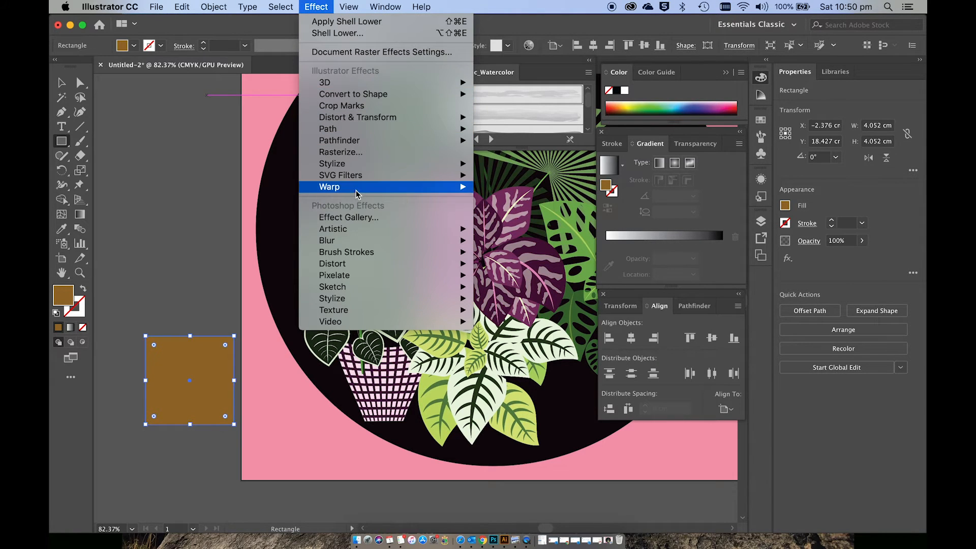
{"action": "mouse_move", "coordinate": [356, 187]}
{"action": "left_click", "coordinate": [514, 234]}
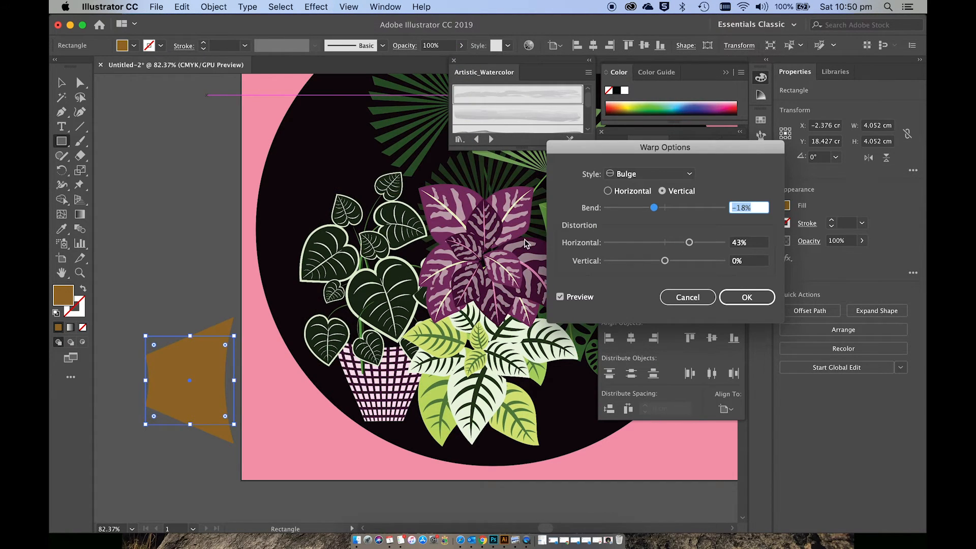
{"action": "left_click", "coordinate": [627, 194]}
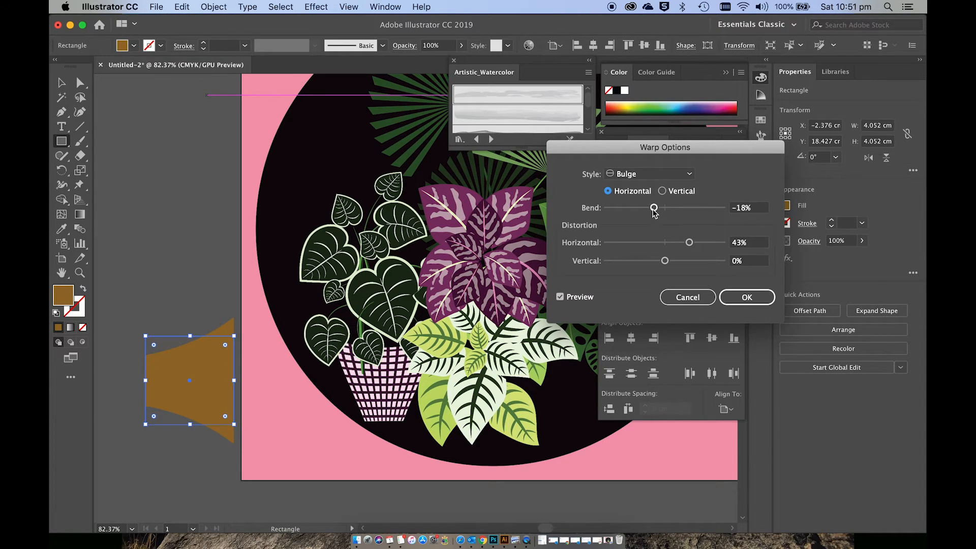
{"action": "left_click_drag", "start_coordinate": [654, 209], "coordinate": [635, 211]}
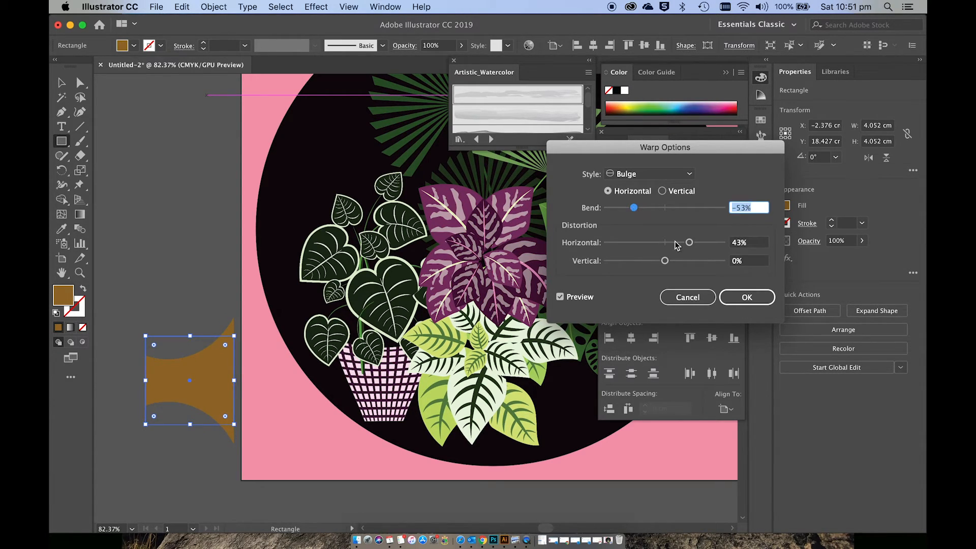
{"action": "mouse_move", "coordinate": [688, 246]}
{"action": "left_mouse_down"}
{"action": "mouse_move", "coordinate": [641, 247]}
{"action": "mouse_move", "coordinate": [700, 248]}
{"action": "left_mouse_up"}
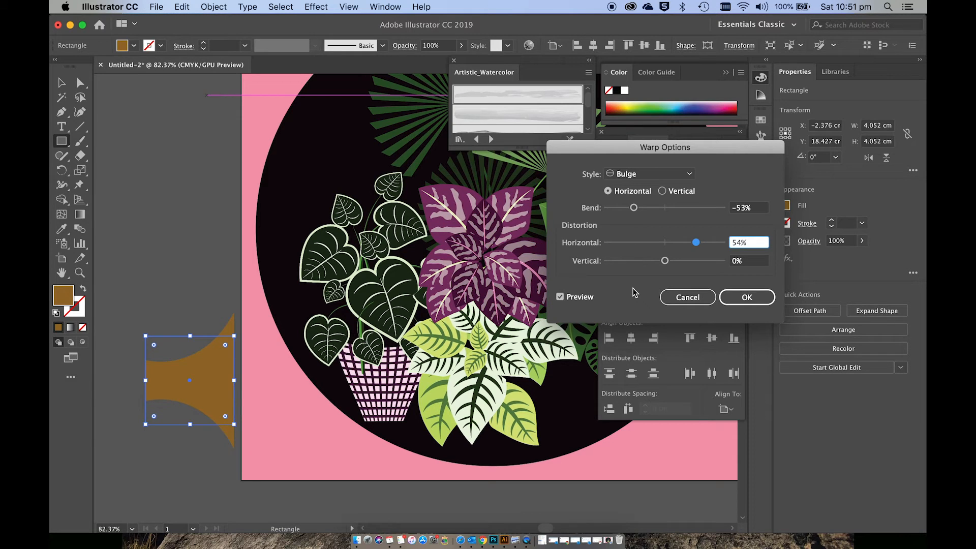
{"action": "left_click", "coordinate": [742, 303]}
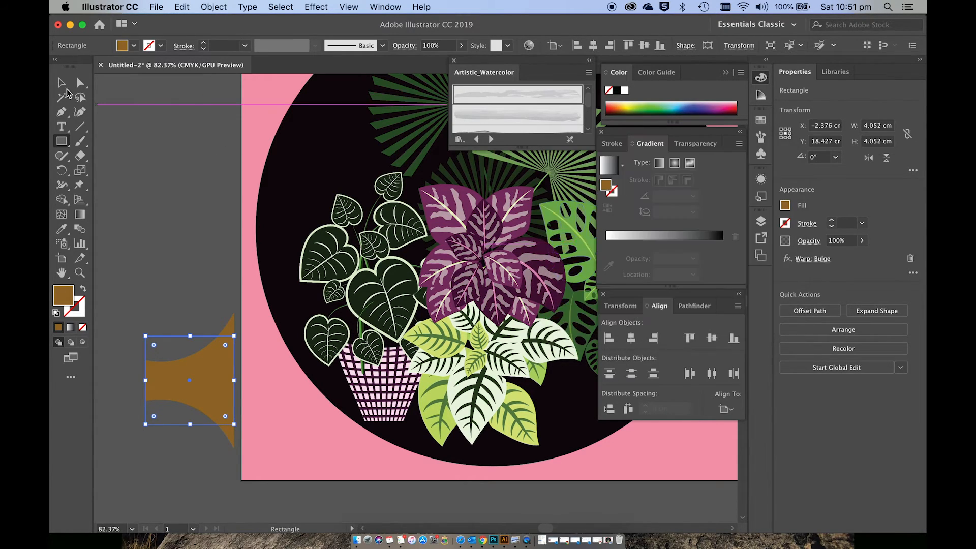
Step: Expand the appearance of the warped brown shape and rotate it by 90° so that its wide end faces up
{"action": "left_click", "coordinate": [216, 7]}
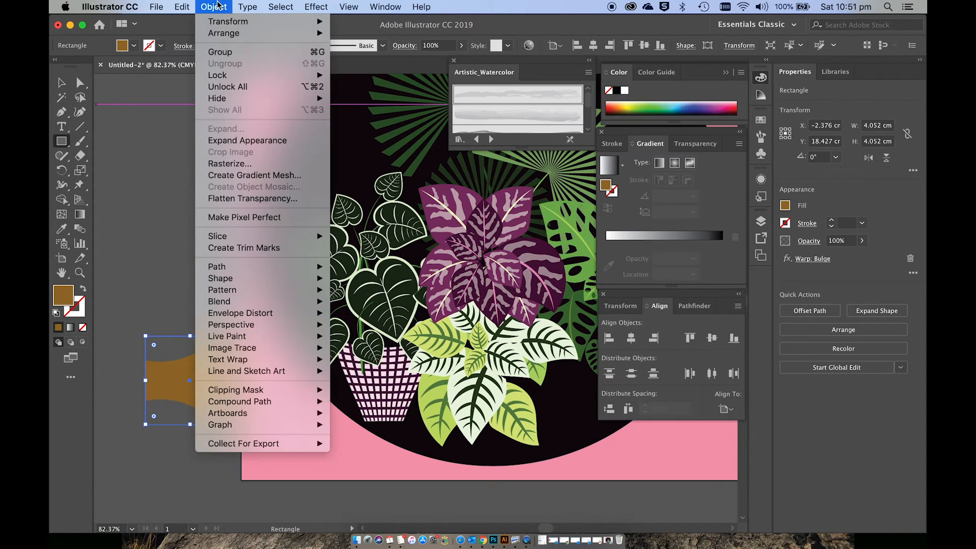
{"action": "left_click", "coordinate": [248, 141]}
{"action": "left_click", "coordinate": [212, 6]}
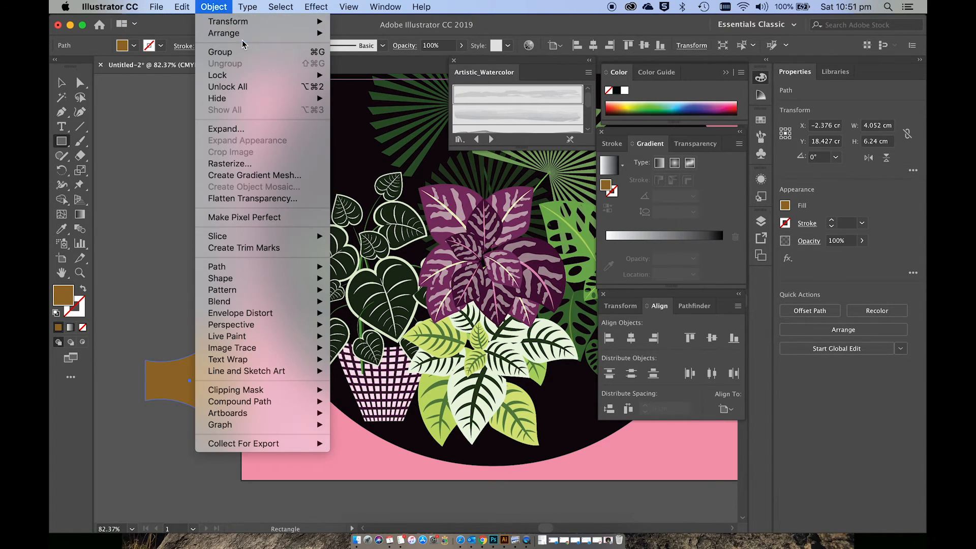
{"action": "mouse_move", "coordinate": [229, 21]}
{"action": "left_click", "coordinate": [357, 56]}
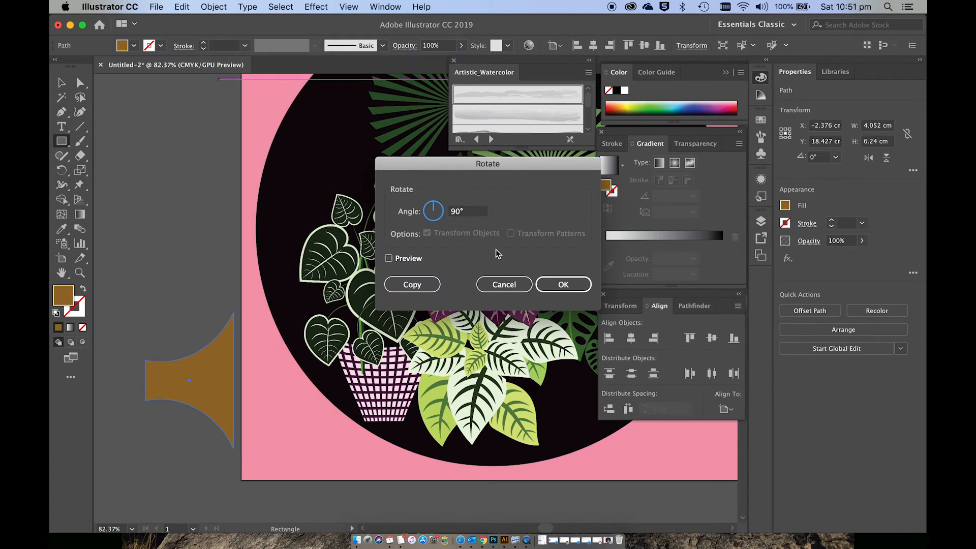
{"action": "left_click", "coordinate": [564, 284]}
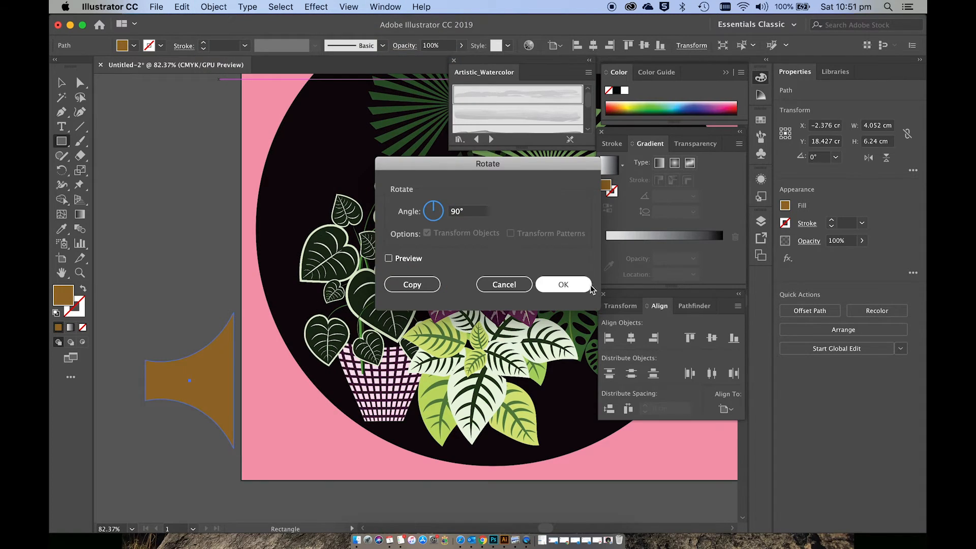
{"action": "left_click", "coordinate": [189, 362]}
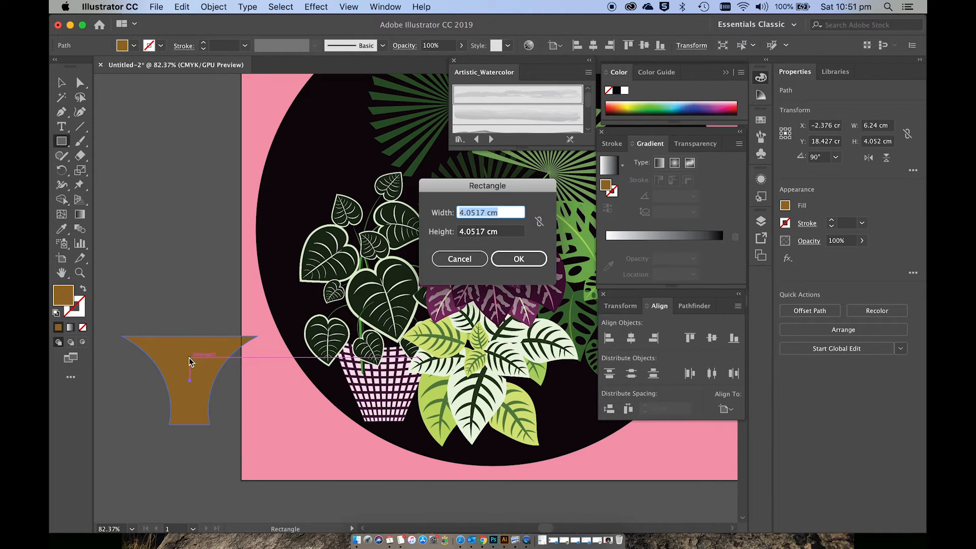
{"action": "left_click", "coordinate": [465, 257]}
Step: Move the brown pot beneath the monstera plant and resize it to about 5.27 cm wide by 4.61 cm high
{"action": "key", "text": "v"}
{"action": "left_click_drag", "start_coordinate": [224, 350], "coordinate": [526, 379]}
{"action": "scroll", "coordinate": [516, 381], "scroll_direction": "right", "scroll_amount": 5}
{"action": "scroll", "coordinate": [516, 380], "scroll_direction": "up", "scroll_amount": 1}
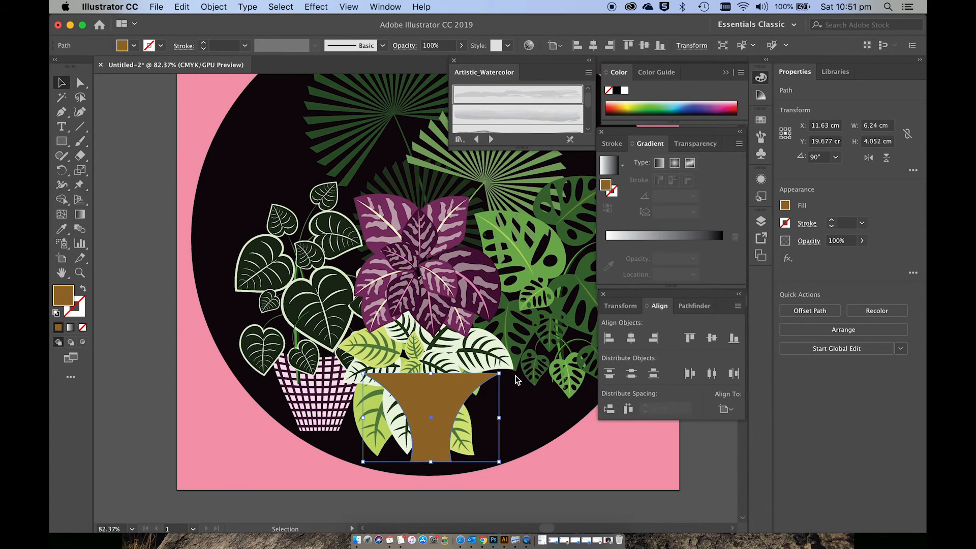
{"action": "scroll", "coordinate": [516, 380], "scroll_direction": "right", "scroll_amount": 3}
{"action": "scroll", "coordinate": [516, 380], "scroll_direction": "up", "scroll_amount": 1}
{"action": "left_click_drag", "start_coordinate": [427, 407], "coordinate": [532, 369]}
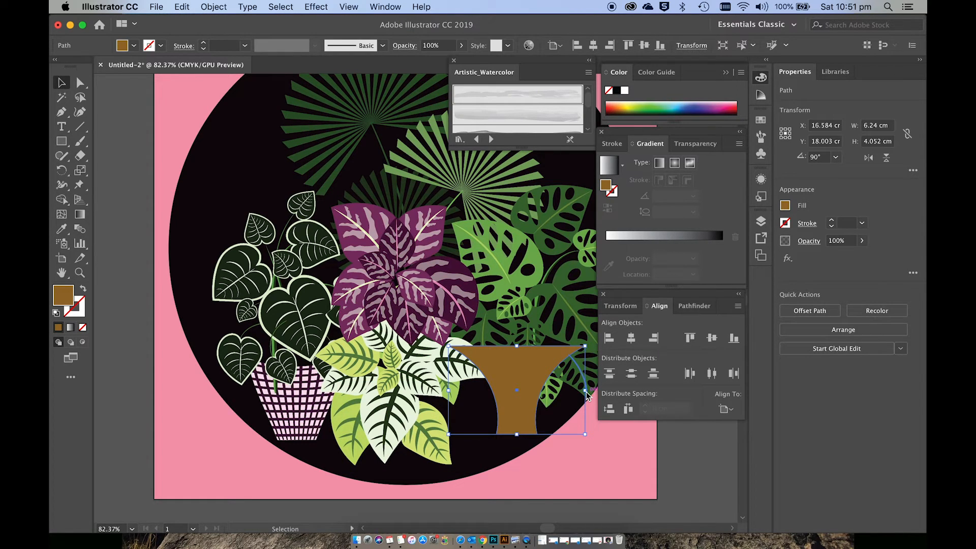
{"action": "left_click_drag", "start_coordinate": [585, 435], "coordinate": [562, 447]}
{"action": "left_click_drag", "start_coordinate": [519, 420], "coordinate": [521, 415]}
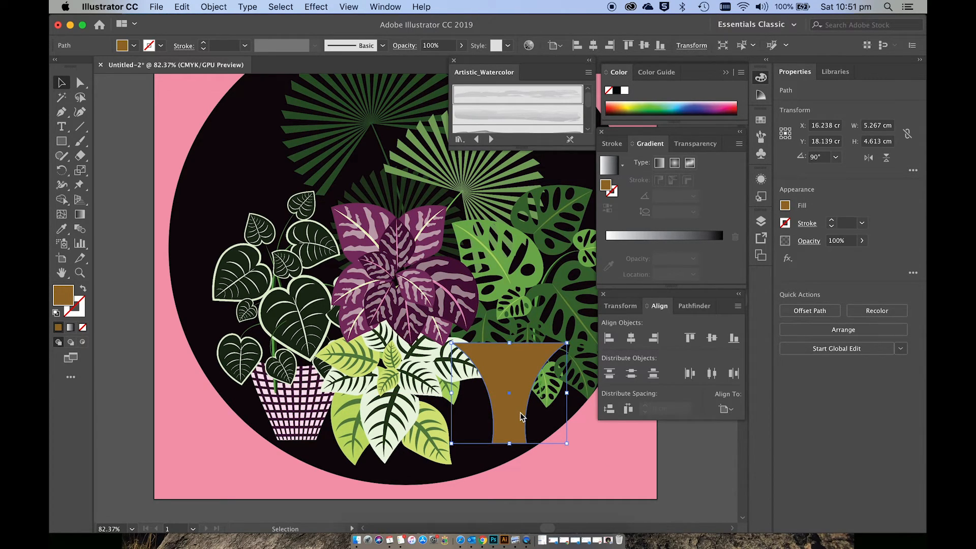
Step: Send the brown pot backward behind the hanging monstera leaves and the neighbouring pale foliage plant
{"action": "key", "text": "a"}
{"action": "key", "text": "super+bracketleft"}
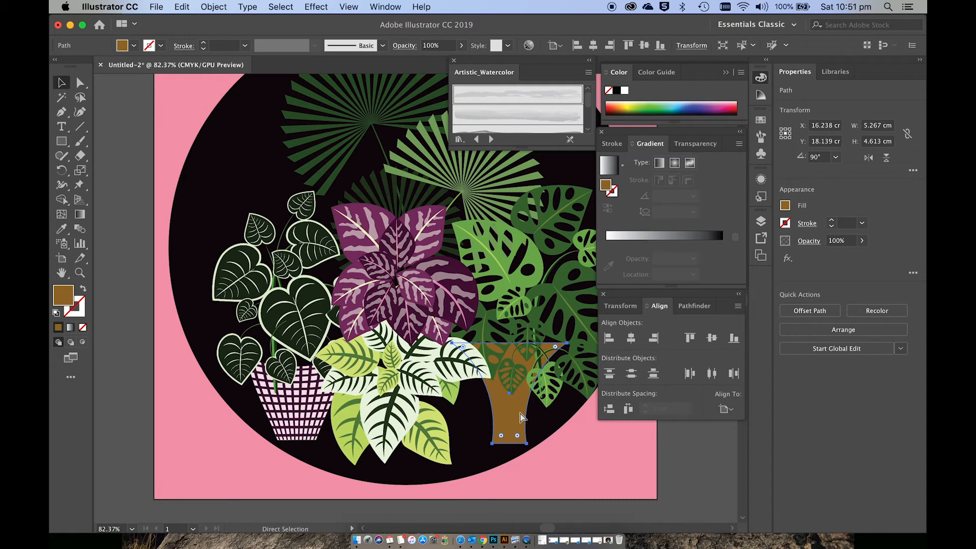
{"action": "key", "text": "super+]"}
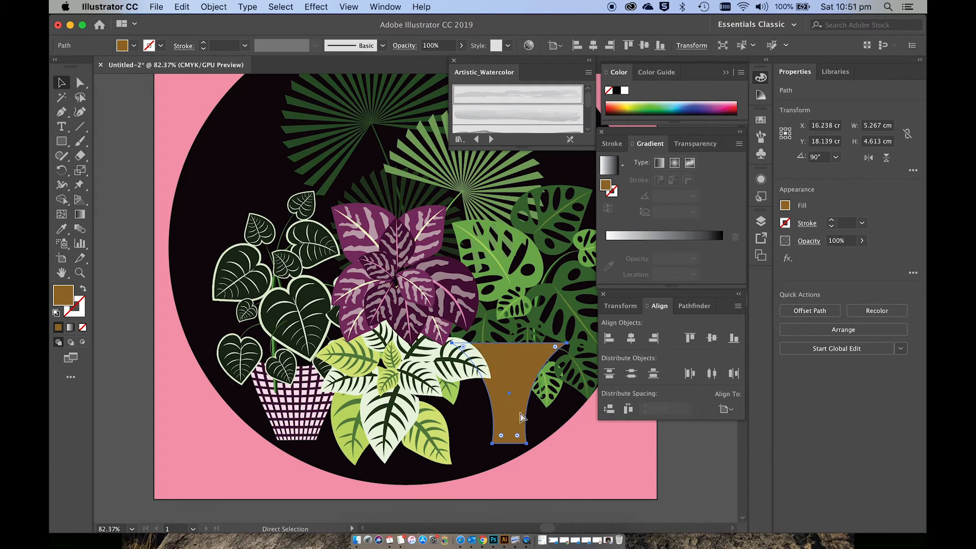
{"action": "key", "text": "super+["}
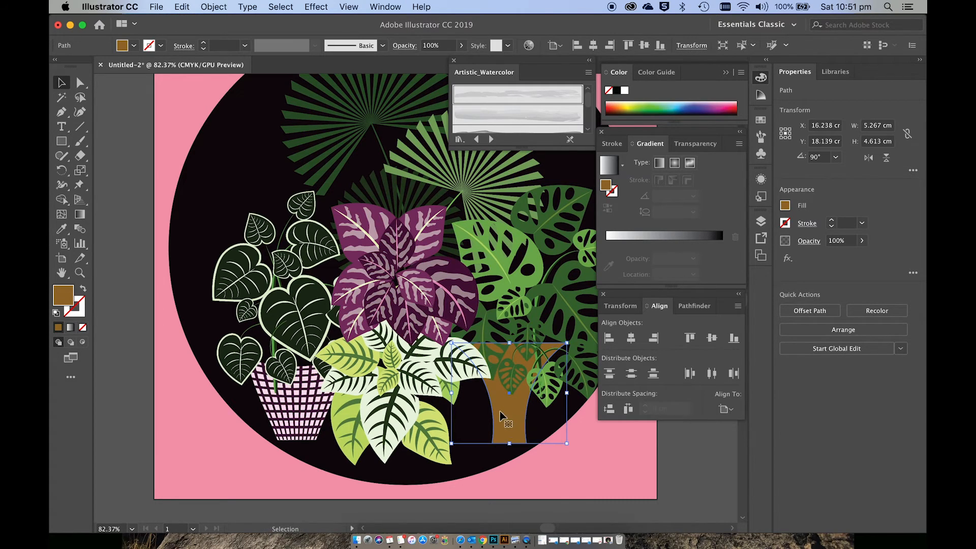
Step: Examine how the brown pot sits beneath the monstera leaves and within the whole plant arrangement
{"action": "scroll", "coordinate": [503, 408], "scroll_direction": "up", "scroll_amount": 1}
{"action": "scroll", "coordinate": [502, 408], "scroll_direction": "up", "scroll_amount": 1}
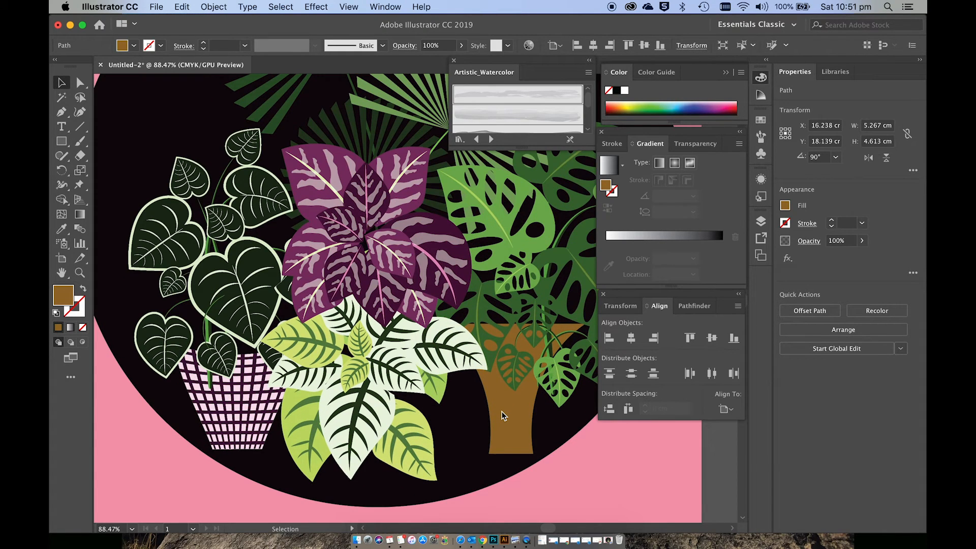
{"action": "scroll", "coordinate": [502, 416], "scroll_direction": "up", "scroll_amount": 2}
{"action": "scroll", "coordinate": [502, 416], "scroll_direction": "right", "scroll_amount": 8}
{"action": "scroll", "coordinate": [502, 417], "scroll_direction": "down", "scroll_amount": 4}
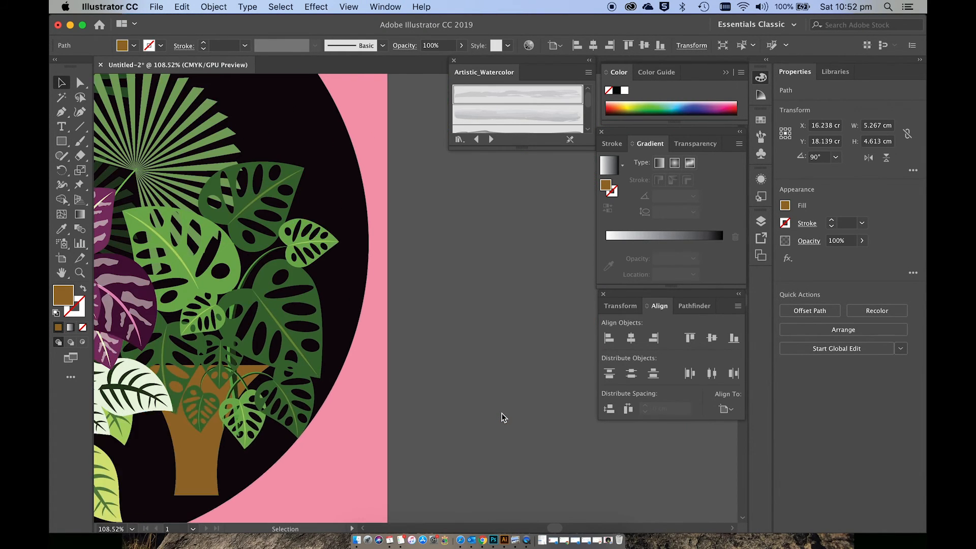
{"action": "scroll", "coordinate": [503, 417], "scroll_direction": "down", "scroll_amount": 2}
{"action": "scroll", "coordinate": [502, 418], "scroll_direction": "left", "scroll_amount": 10}
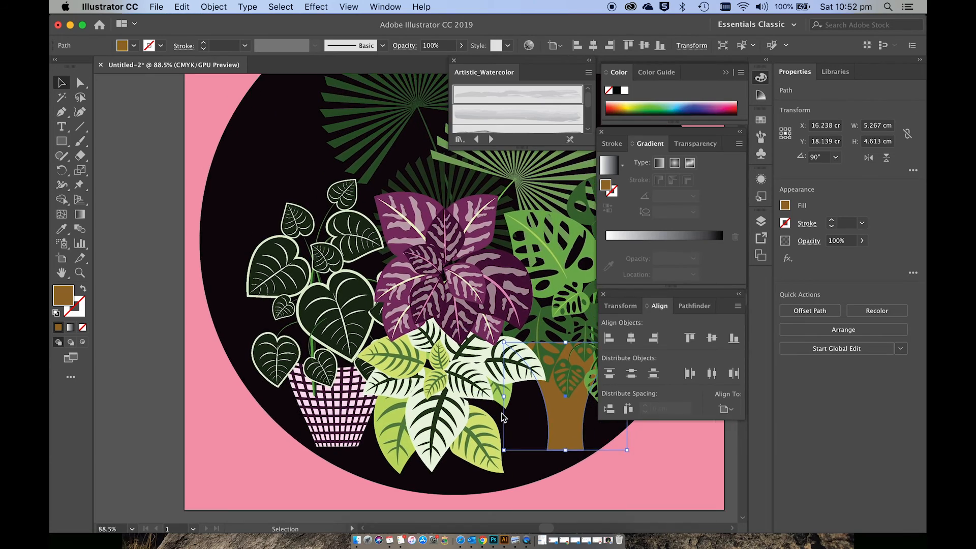
{"action": "scroll", "coordinate": [502, 418], "scroll_direction": "right", "scroll_amount": 10}
{"action": "scroll", "coordinate": [503, 417], "scroll_direction": "up", "scroll_amount": 1}
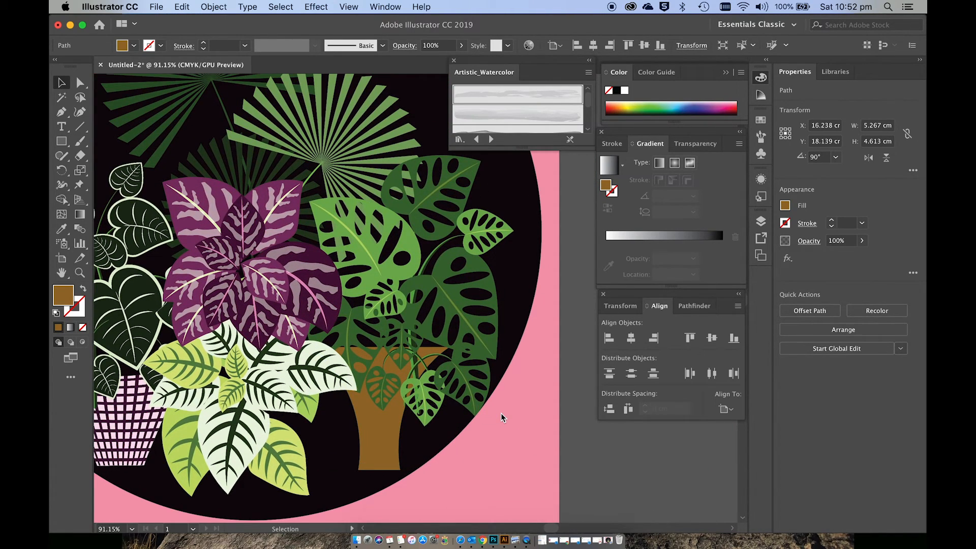
{"action": "scroll", "coordinate": [430, 312], "scroll_direction": "up", "scroll_amount": 1}
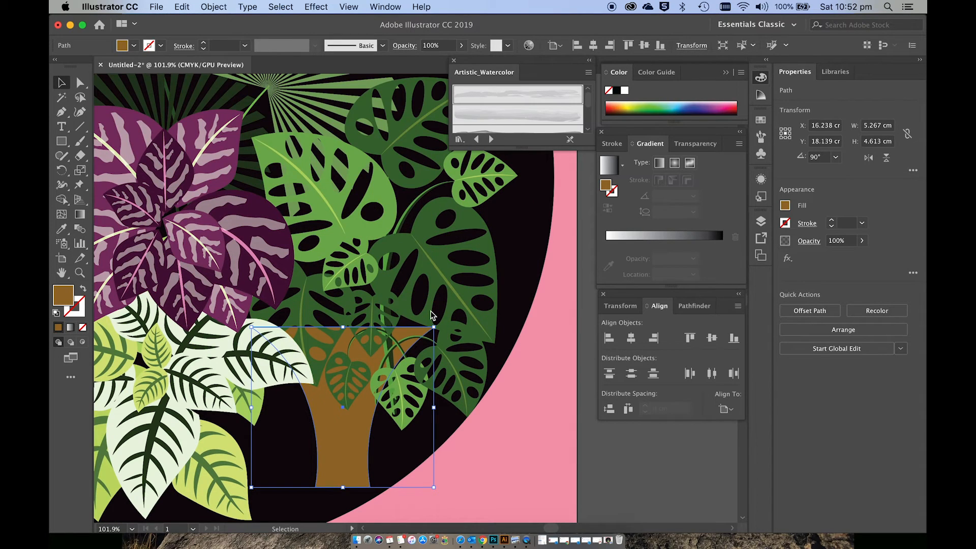
{"action": "scroll", "coordinate": [431, 315], "scroll_direction": "up", "scroll_amount": 2}
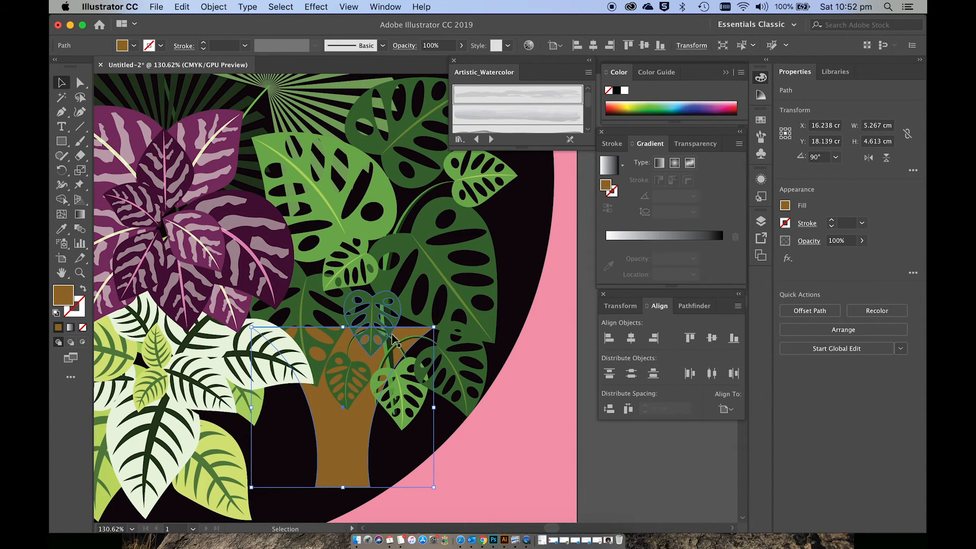
{"action": "left_click", "coordinate": [421, 295]}
{"action": "left_click", "coordinate": [404, 257]}
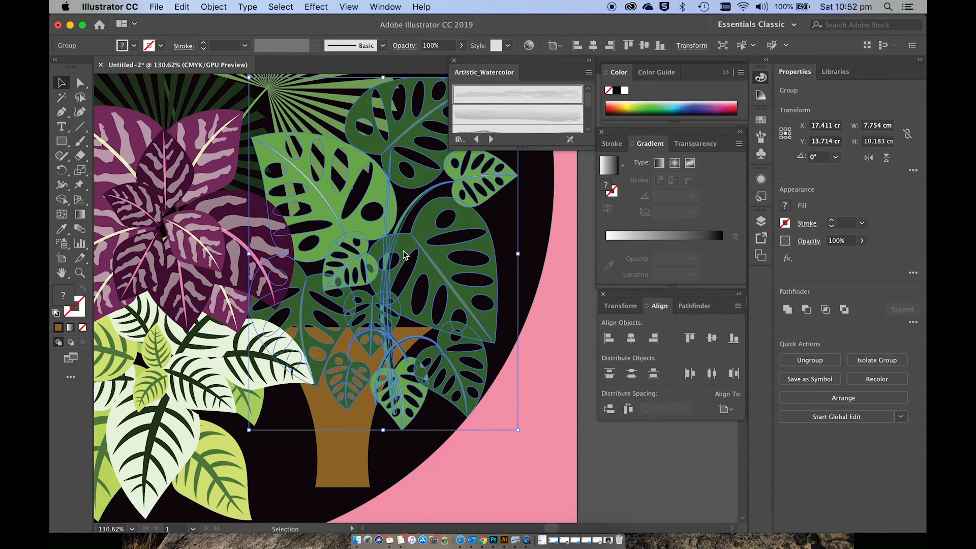
{"action": "key", "text": "super"}
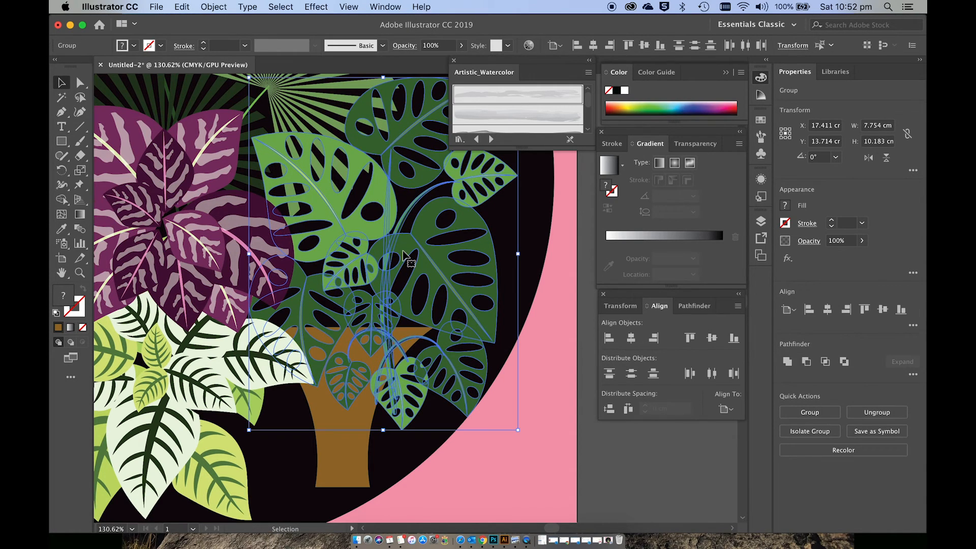
{"action": "left_click", "coordinate": [500, 461]}
Step: Shift the brown pot slightly right and down beneath the monstera plant, to about X 16.44 cm, Y 18.19 cm
{"action": "left_click", "coordinate": [359, 462]}
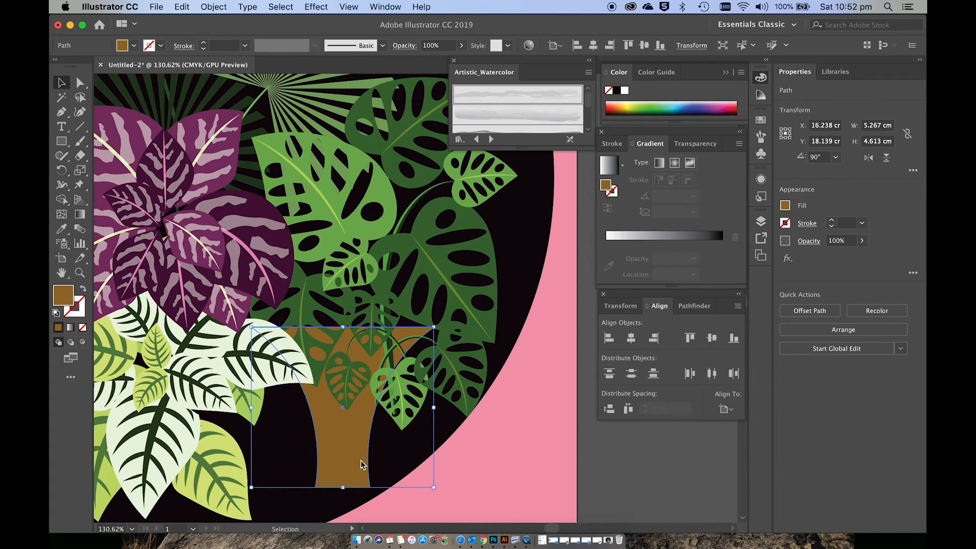
{"action": "key", "text": "a"}
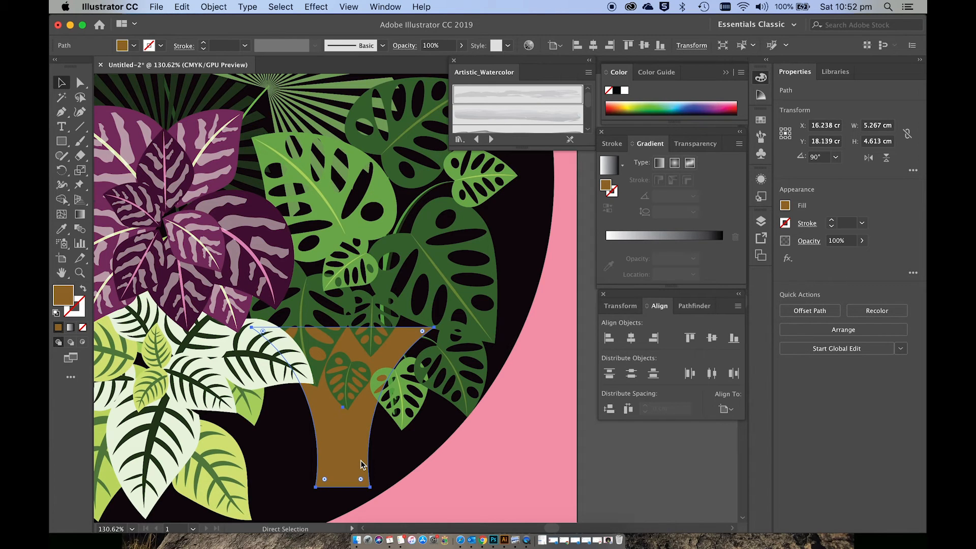
{"action": "key", "text": "v"}
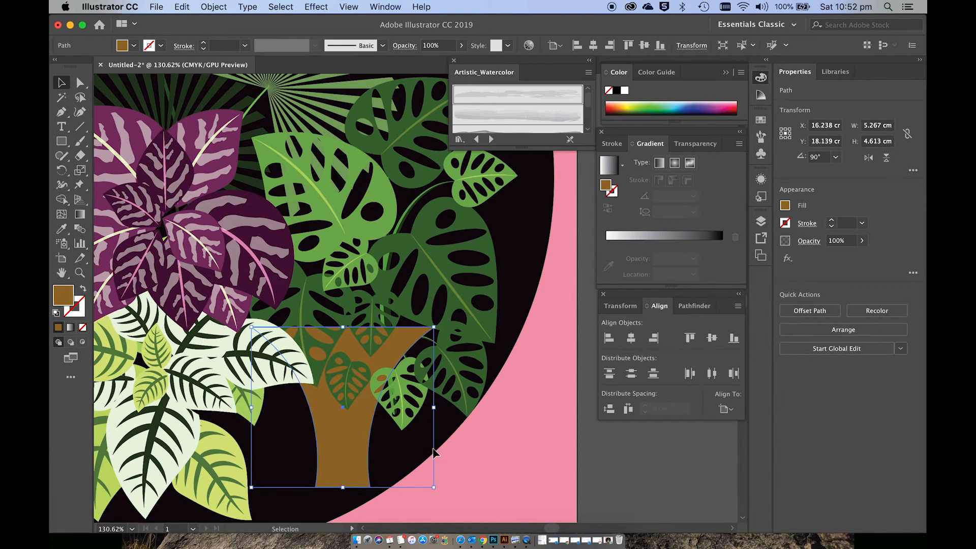
{"action": "left_click", "coordinate": [481, 466]}
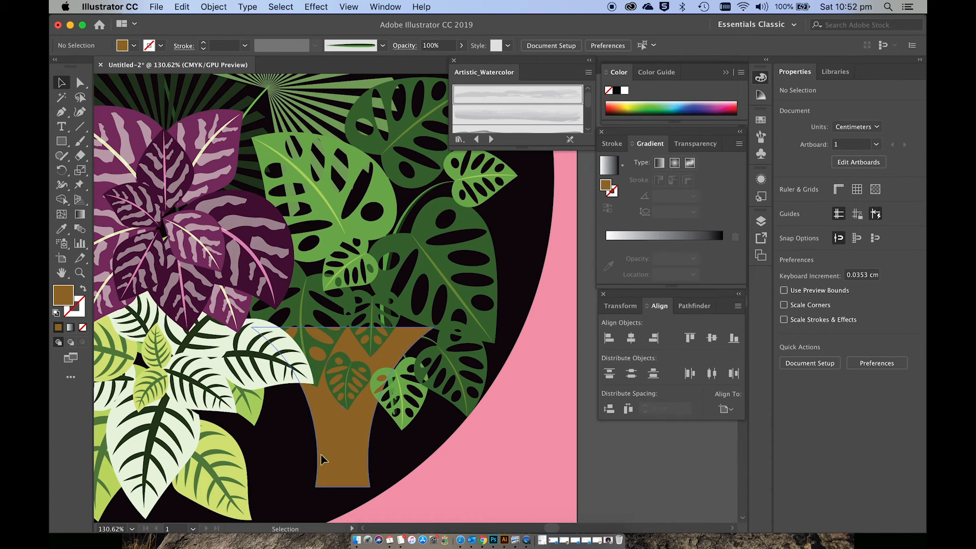
{"action": "left_click_drag", "start_coordinate": [323, 460], "coordinate": [354, 468]}
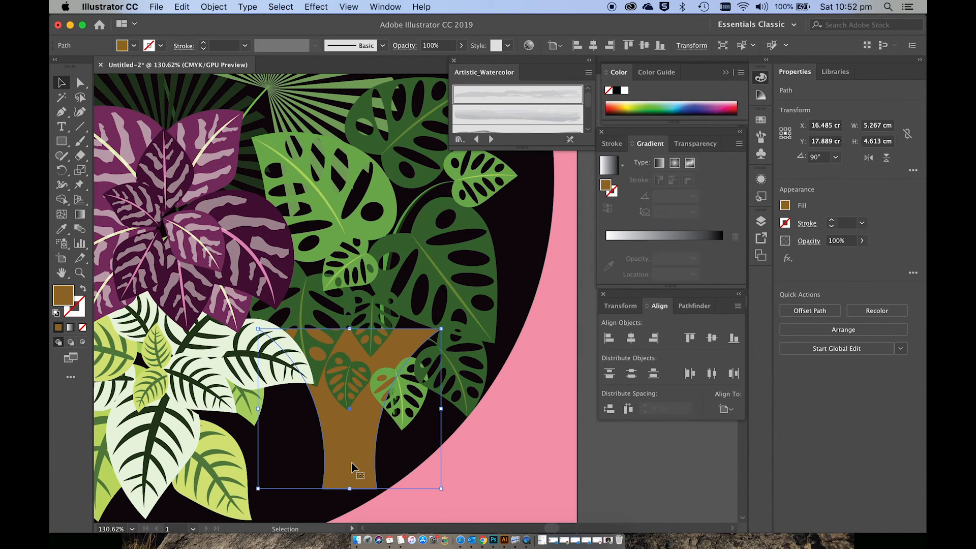
{"action": "left_click", "coordinate": [565, 450]}
Step: Align the bottom edges of the checked pot and the brown pot, using Align to Selection as the reference
{"action": "scroll", "coordinate": [569, 452], "scroll_direction": "down", "scroll_amount": 2}
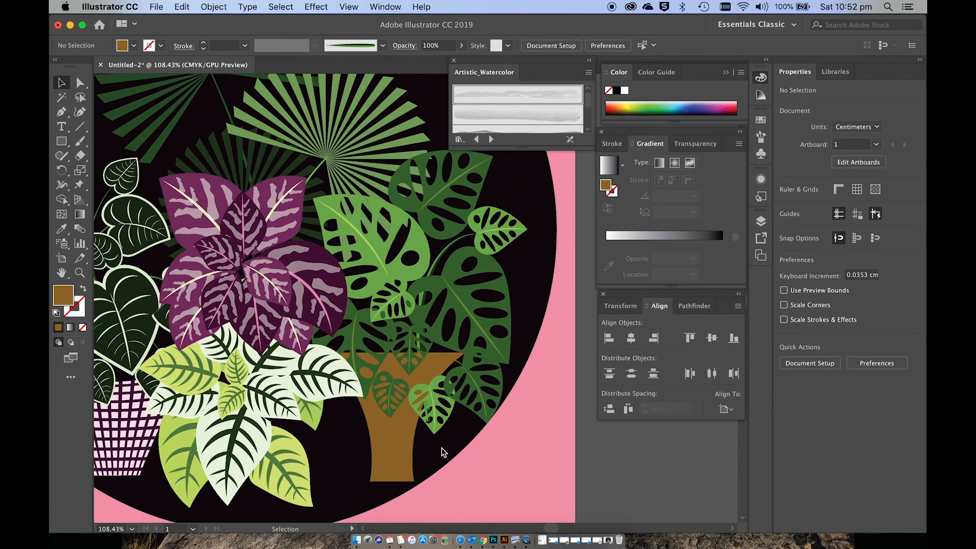
{"action": "scroll", "coordinate": [444, 453], "scroll_direction": "down", "scroll_amount": 6}
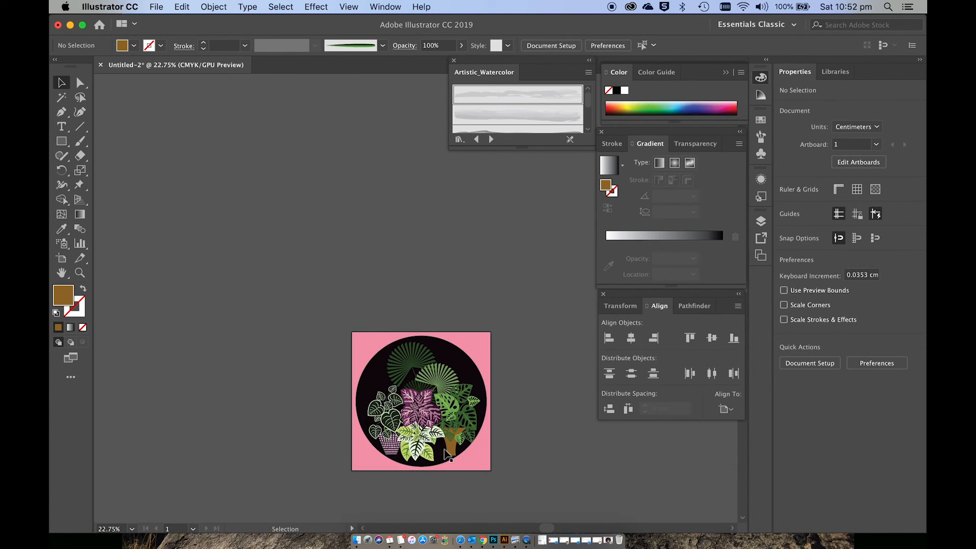
{"action": "scroll", "coordinate": [445, 452], "scroll_direction": "up", "scroll_amount": 3}
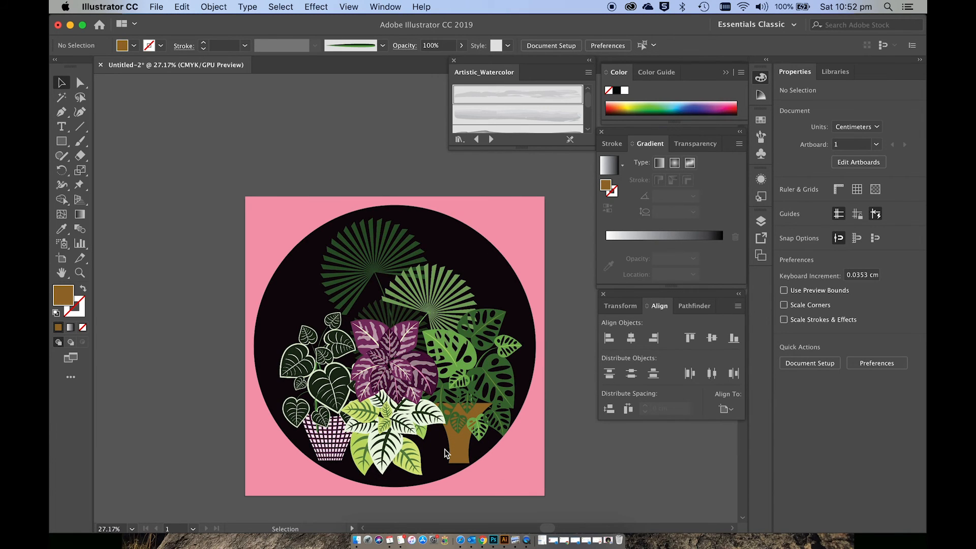
{"action": "scroll", "coordinate": [444, 450], "scroll_direction": "down", "scroll_amount": 1}
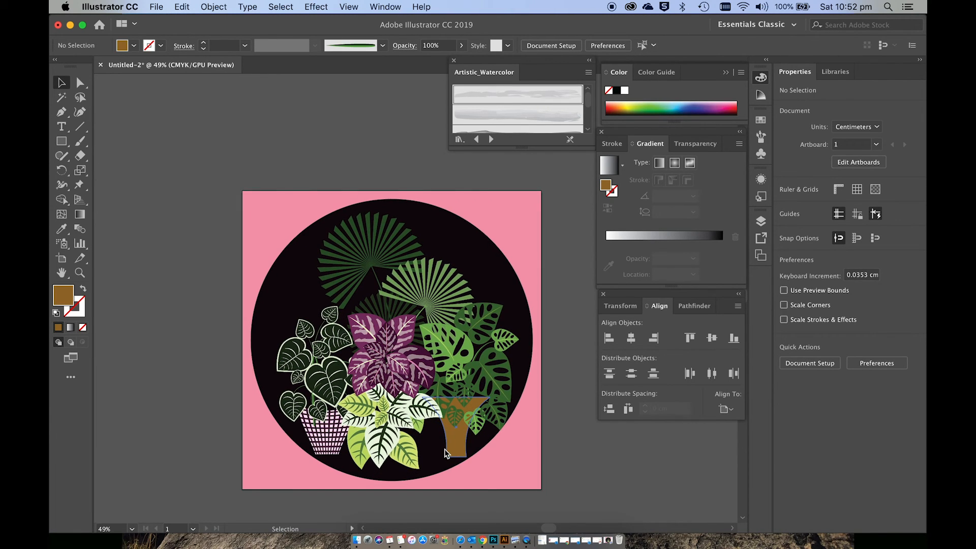
{"action": "left_click", "coordinate": [455, 450]}
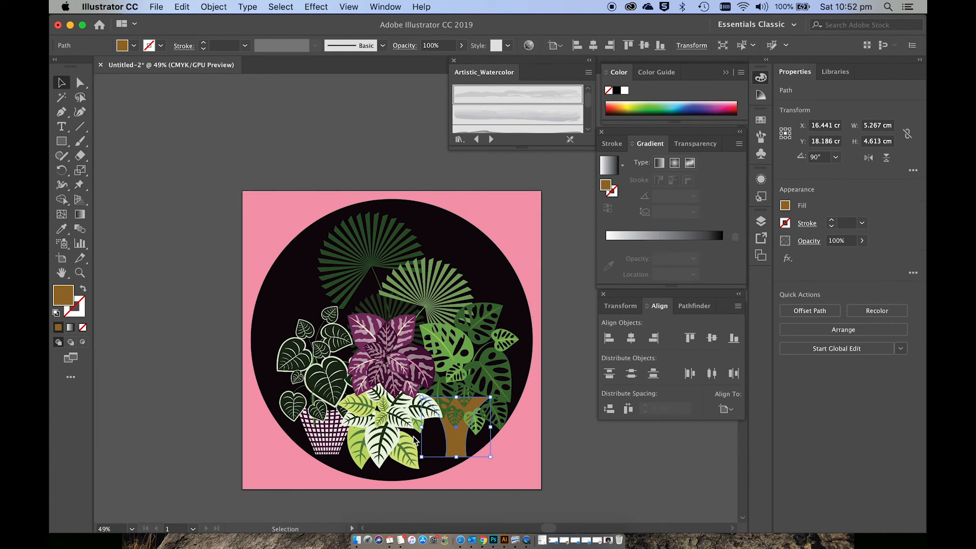
{"action": "left_click", "coordinate": [337, 447], "text": "shift"}
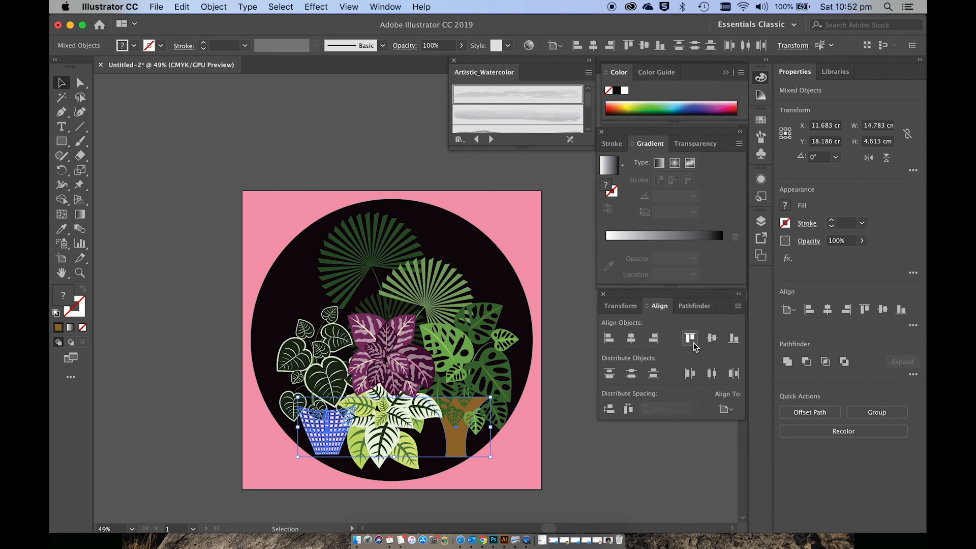
{"action": "left_click", "coordinate": [735, 339]}
{"action": "key", "text": "super+z"}
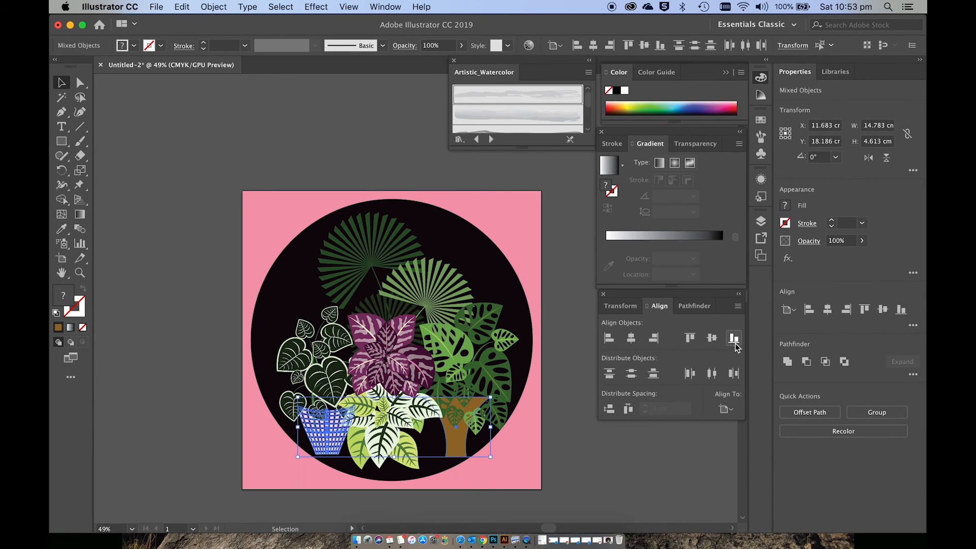
{"action": "left_click", "coordinate": [727, 410]}
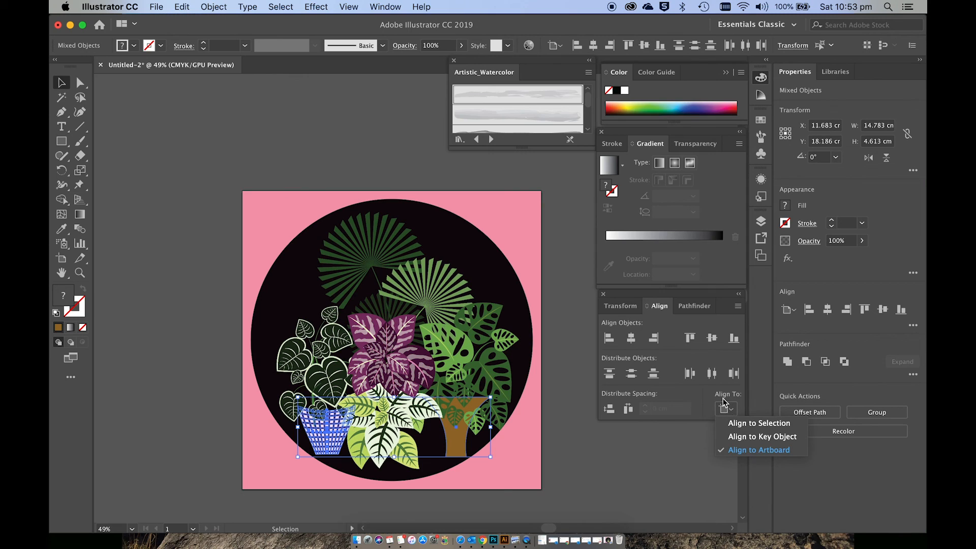
{"action": "left_click", "coordinate": [737, 424]}
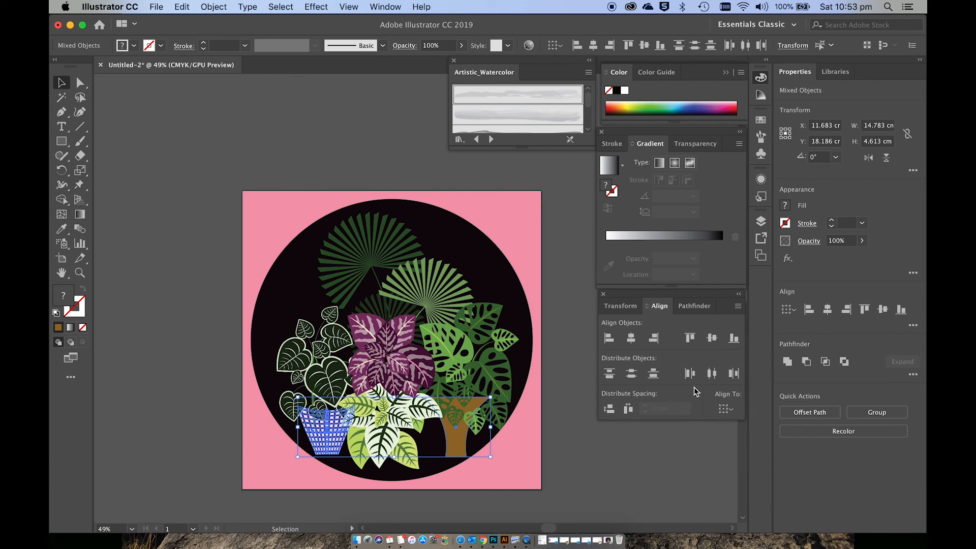
{"action": "left_click", "coordinate": [738, 344]}
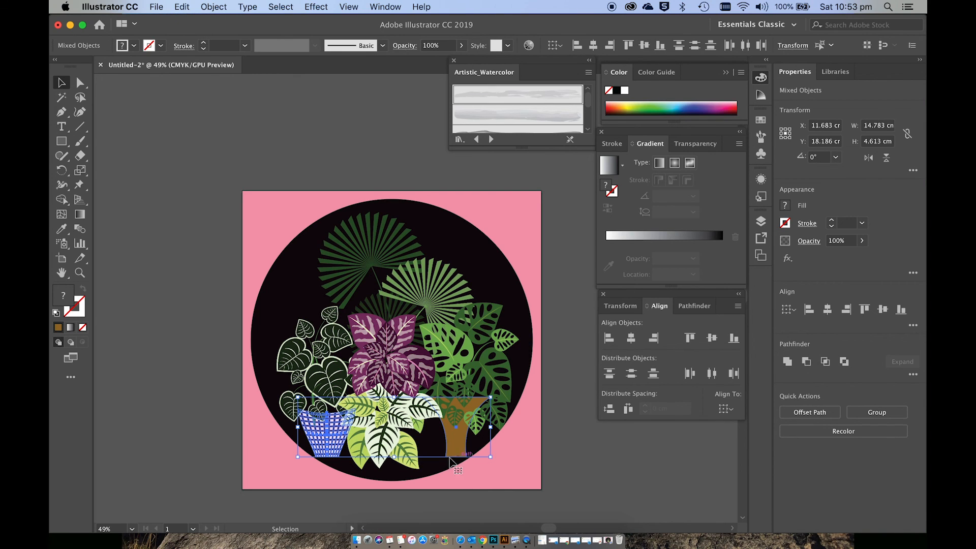
{"action": "left_click", "coordinate": [472, 468]}
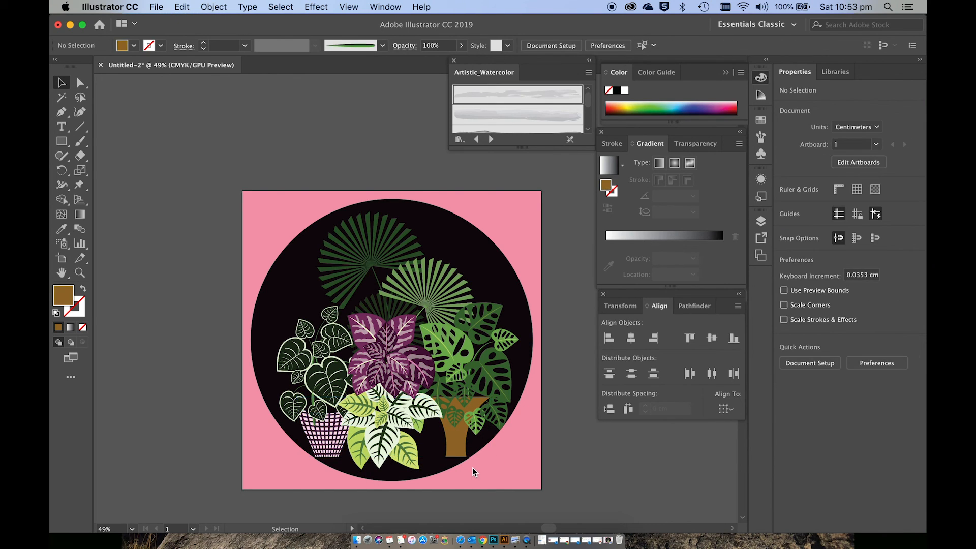
Step: Move the pale foliage plant slightly right and up between the two pots, to about X 12.19 cm, Y 16.91 cm
{"action": "left_click_drag", "start_coordinate": [405, 412], "coordinate": [413, 408]}
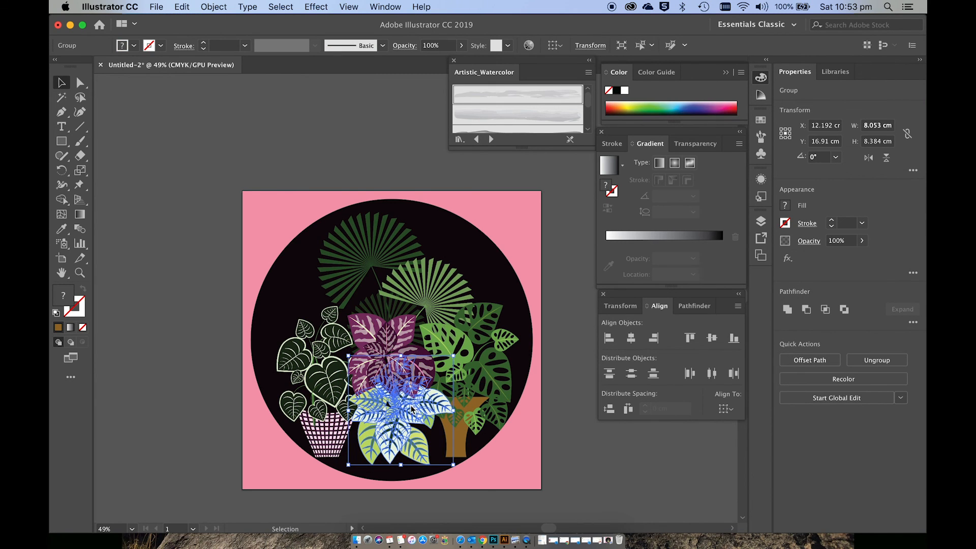
{"action": "left_click", "coordinate": [532, 457]}
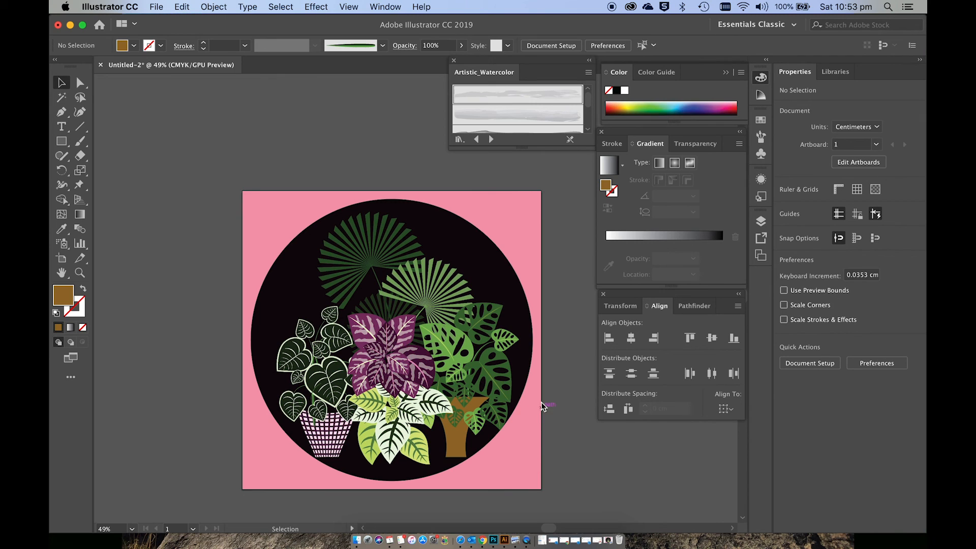
{"action": "scroll", "coordinate": [557, 380], "scroll_direction": "right", "scroll_amount": 2}
{"action": "scroll", "coordinate": [557, 380], "scroll_direction": "down", "scroll_amount": 1}
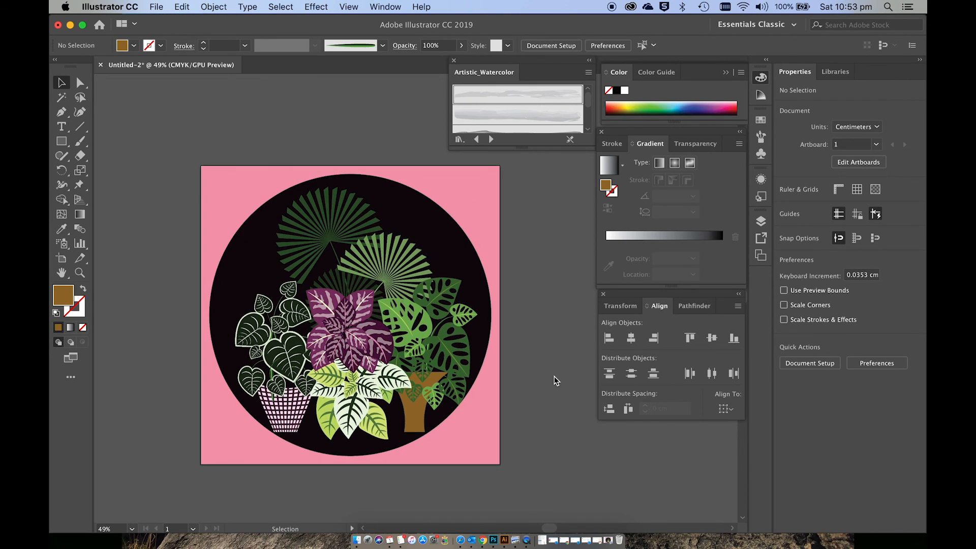
{"action": "scroll", "coordinate": [557, 376], "scroll_direction": "up", "scroll_amount": 1}
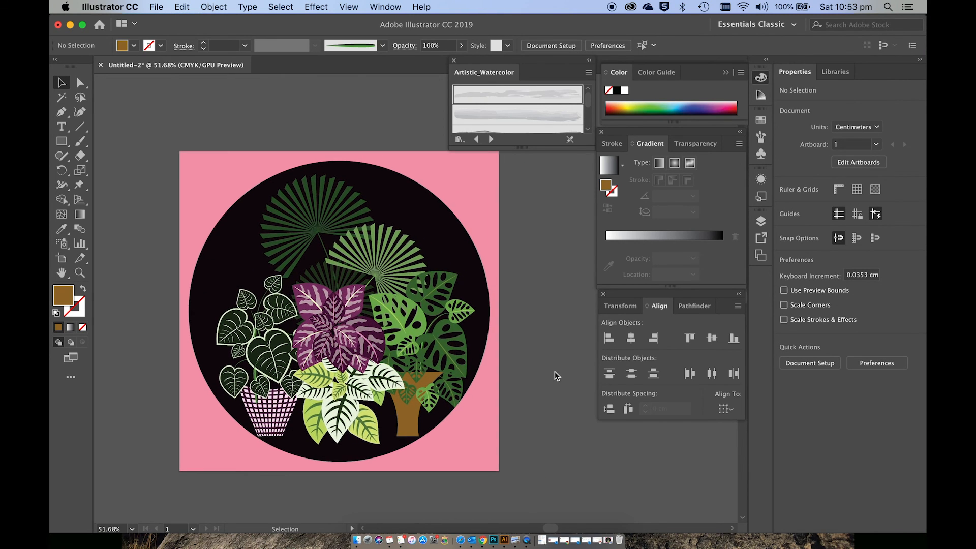
{"action": "scroll", "coordinate": [554, 371], "scroll_direction": "up", "scroll_amount": 3}
{"action": "scroll", "coordinate": [554, 372], "scroll_direction": "left", "scroll_amount": 4}
{"action": "scroll", "coordinate": [555, 372], "scroll_direction": "down", "scroll_amount": 1}
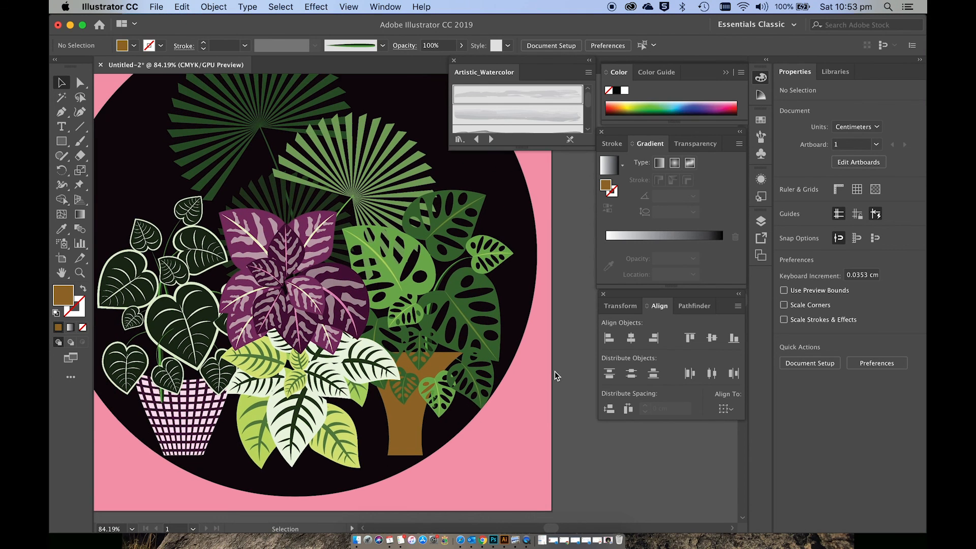